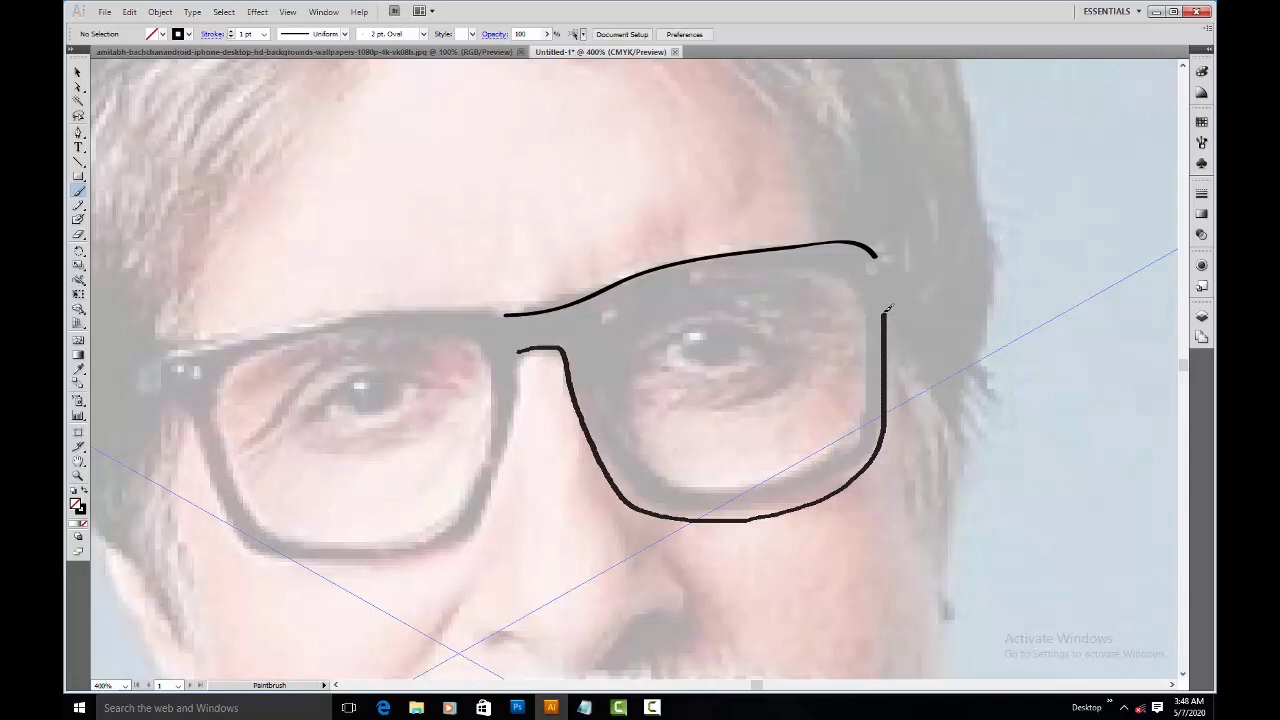
Step: Paint the inner lens outline on the traced half of the glasses and delete the surplus anchor points on its nose side
mouse_move(600, 362)
left_mouse_down()
mouse_move(642, 304)
mouse_move(715, 276)
mouse_move(828, 267)
mouse_move(860, 290)
mouse_move(874, 359)
mouse_move(867, 437)
mouse_move(811, 481)
mouse_move(672, 483)
mouse_move(600, 357)
left_mouse_up()
key("a")
left_click(604, 380)
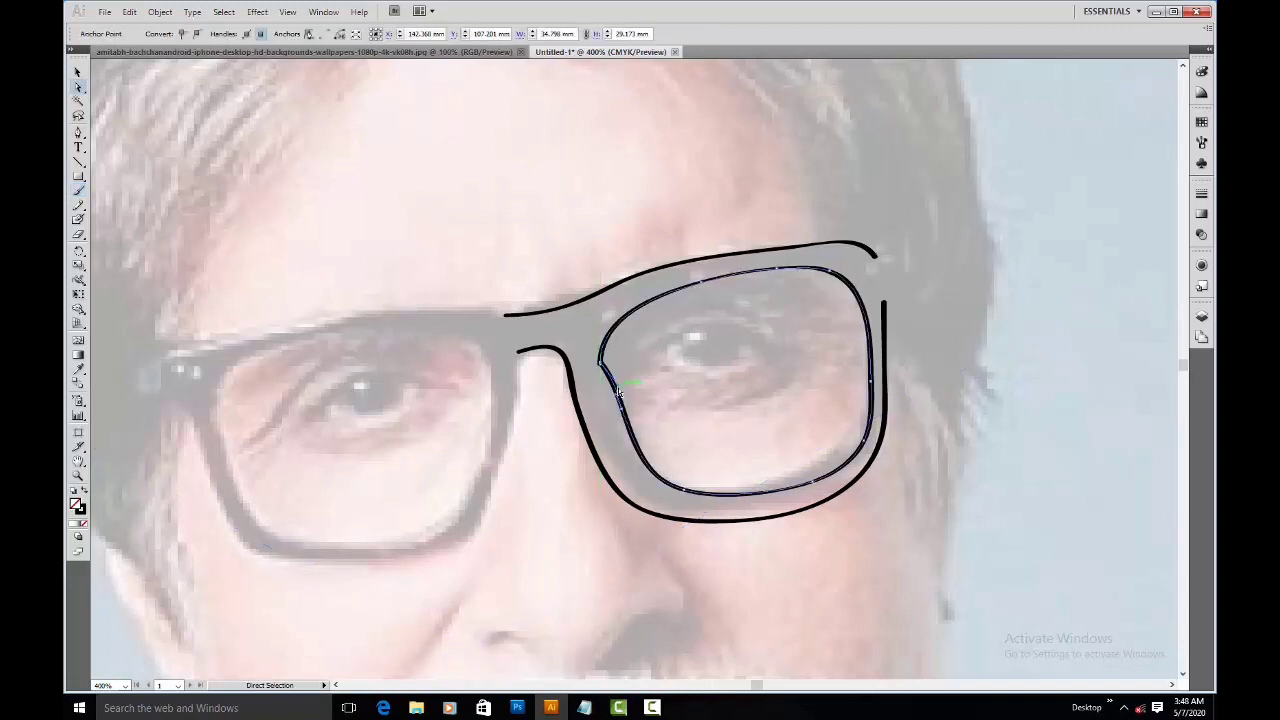
left_click(621, 412)
key("minus")
left_click(623, 416)
key("Return")
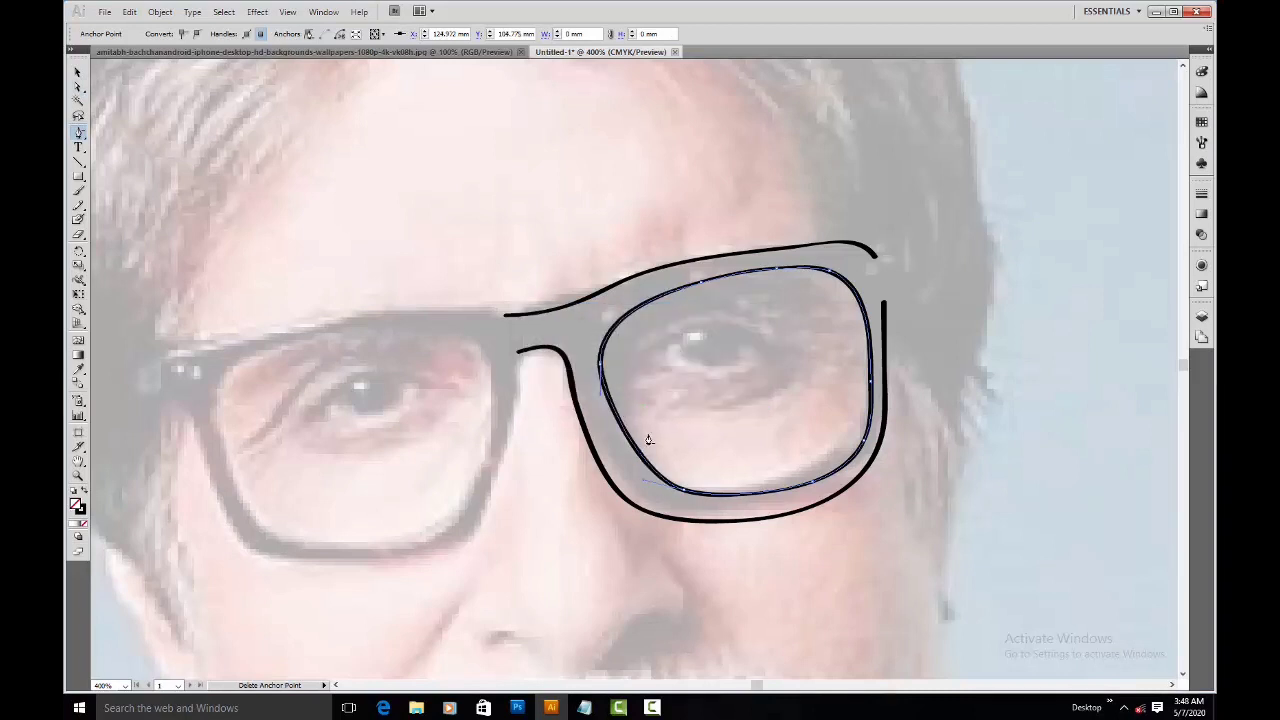
key("alt")
key("ctrl")
key("v")
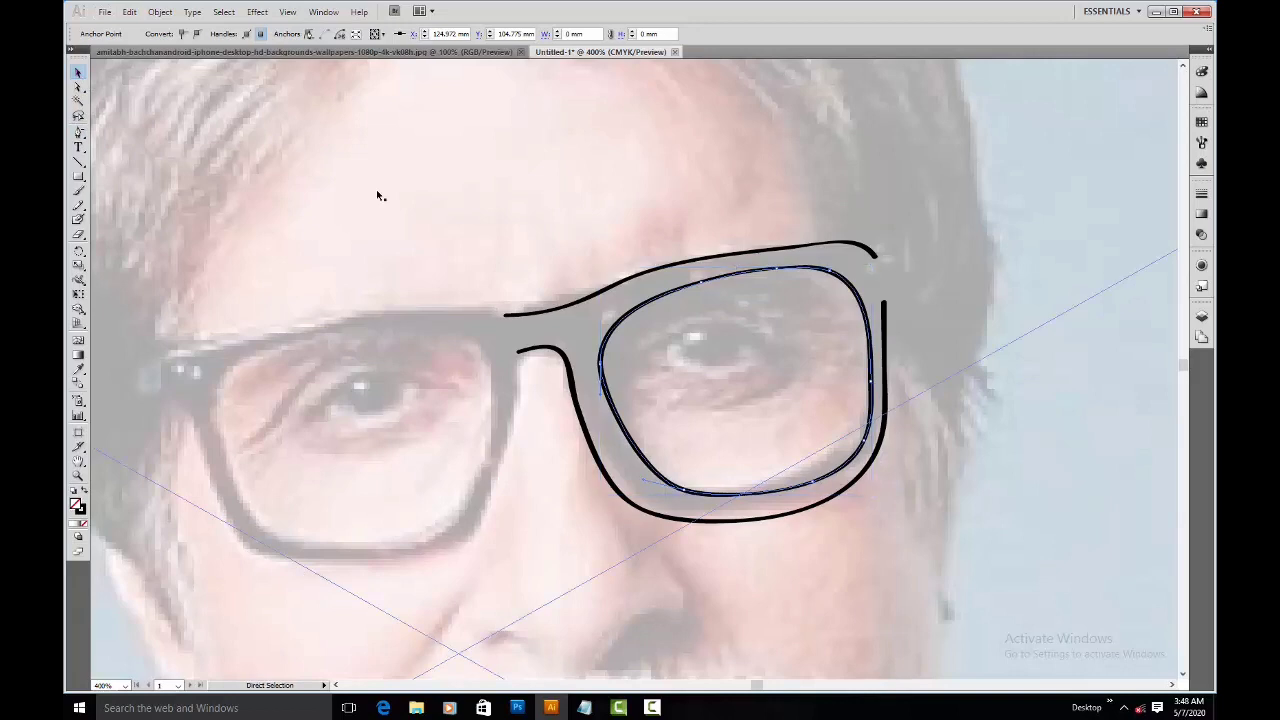
Step: Paint the upper and lower eyelid outlines of the eye inside the traced lens with the Paintbrush
key("ctrl+equal")
mouse_move(903, 397)
left_mouse_down()
mouse_move(674, 357)
mouse_move(574, 372)
left_mouse_up()
left_click(598, 400)
key("b")
mouse_move(378, 346)
left_mouse_down()
mouse_move(527, 274)
mouse_move(608, 286)
mouse_move(665, 372)
left_mouse_up()
key("ctrl+z")
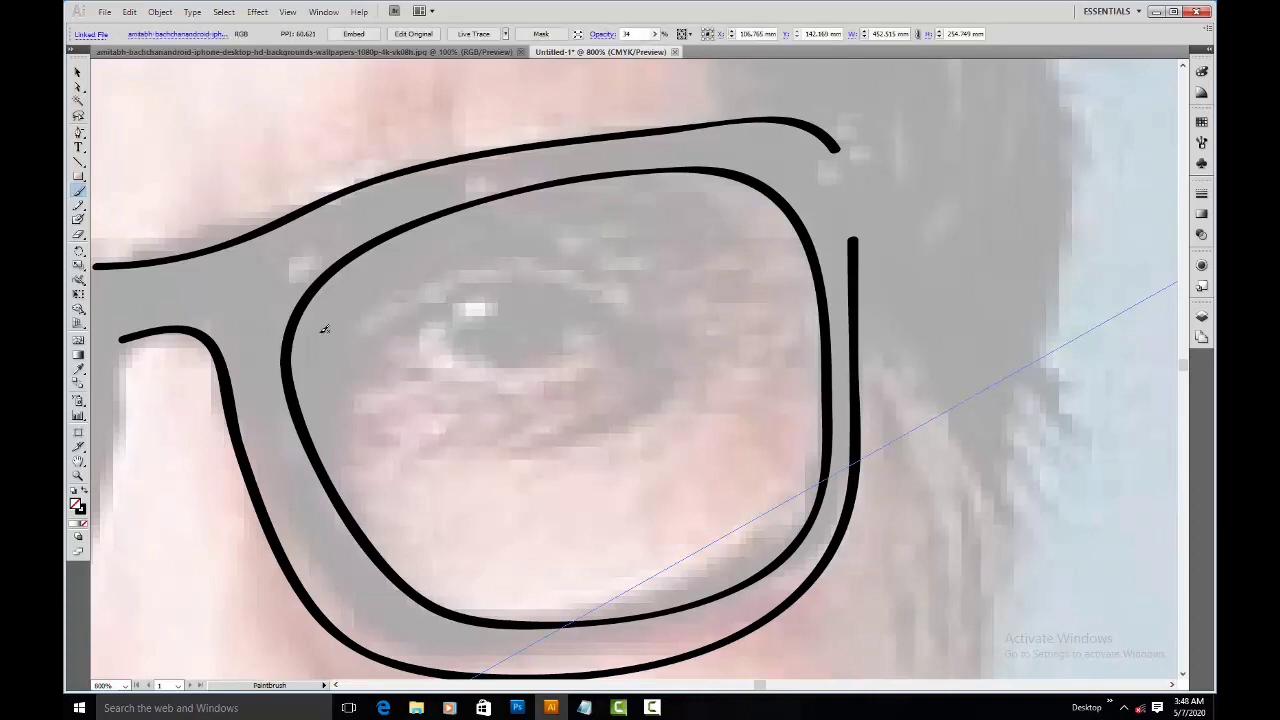
mouse_move(362, 346)
left_mouse_down()
mouse_move(521, 253)
mouse_move(642, 266)
mouse_move(683, 368)
left_mouse_up()
mouse_move(371, 350)
left_mouse_down()
mouse_move(509, 435)
mouse_move(648, 420)
mouse_move(686, 366)
left_mouse_up()
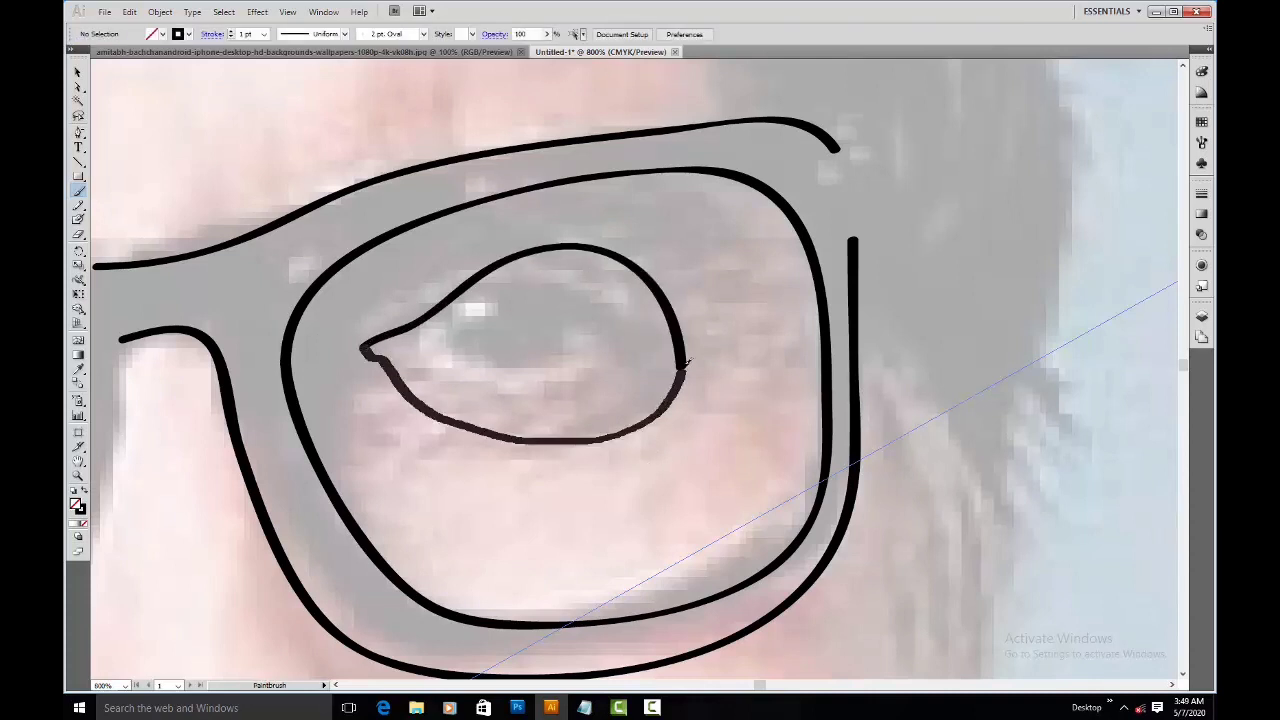
Step: Paint the iris and eyelid crease of the same eye, and a jagged eyebrow above the glasses frame
mouse_move(512, 262)
left_mouse_down()
mouse_move(476, 300)
mouse_move(516, 400)
mouse_move(612, 350)
mouse_move(609, 270)
mouse_move(584, 247)
left_mouse_up()
mouse_move(382, 297)
left_mouse_down()
mouse_move(643, 206)
mouse_move(709, 290)
mouse_move(668, 646)
mouse_move(642, 444)
mouse_move(774, 278)
mouse_move(753, 453)
left_mouse_up()
mouse_move(487, 465)
left_mouse_down()
mouse_move(554, 379)
mouse_move(683, 346)
mouse_move(765, 338)
mouse_move(856, 372)
left_mouse_up()
Step: Raise the opacity of the linked photo to 78%
mouse_move(862, 445)
left_mouse_down()
mouse_move(641, 274)
mouse_move(691, 263)
mouse_move(363, 269)
left_mouse_up()
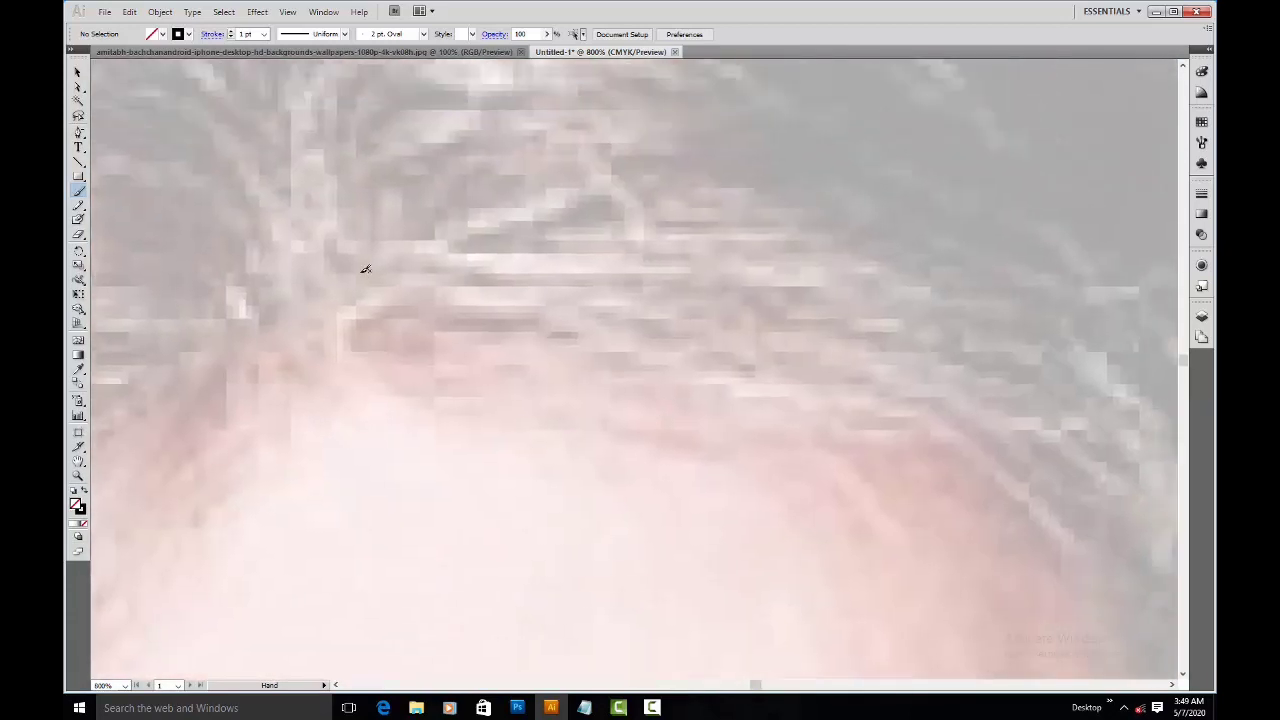
left_click_drag(482, 387, 583, 517)
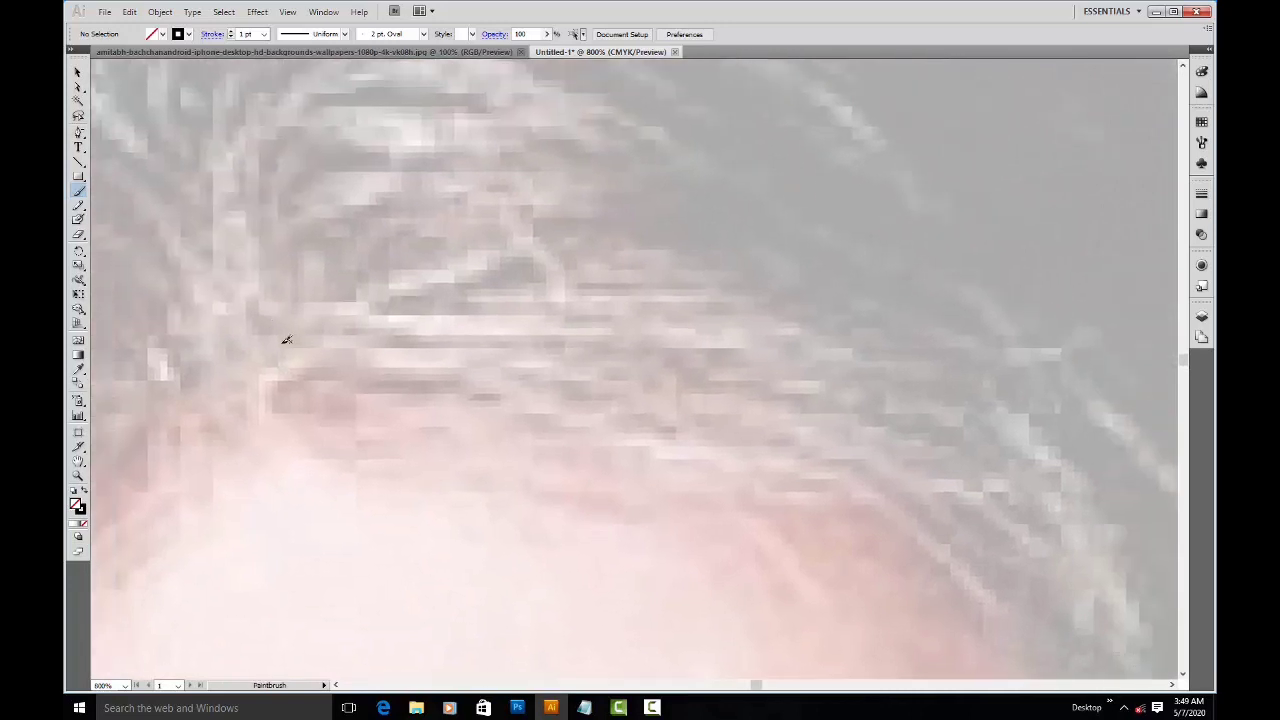
left_click(78, 73)
left_click(380, 227)
left_click(655, 35)
left_click_drag(644, 50, 642, 52)
Step: Paint the front hairline across the top of the forehead, starting at the hair parting
scroll(652, 286, "down", 3)
left_click_drag(563, 217, 548, 299)
key("b")
mouse_move(205, 152)
left_mouse_down()
mouse_move(329, 200)
mouse_move(749, 249)
mouse_move(878, 229)
left_mouse_up()
Step: Paint the hairline at the temple, curving out into the hair and running down to the glasses frame
key("space")
left_click_drag(885, 437, 1214, 430)
left_click_drag(677, 312, 223, 157)
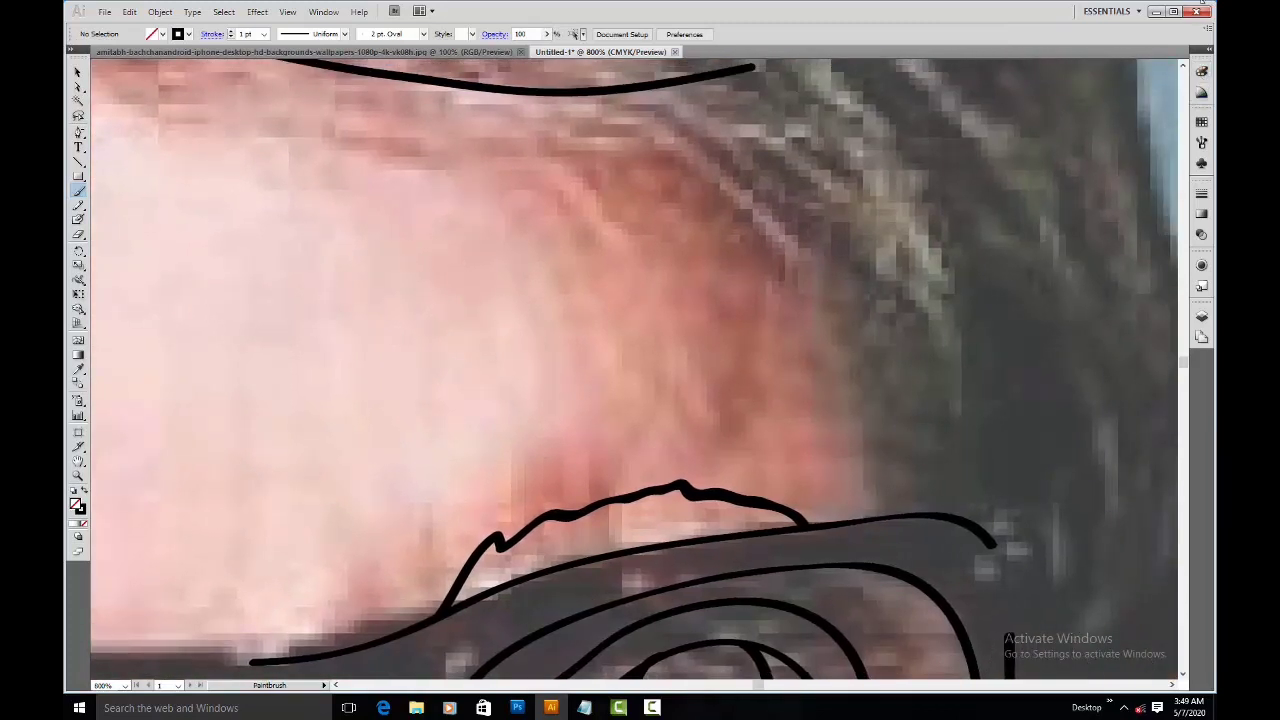
mouse_move(689, 82)
left_mouse_down()
mouse_move(829, 258)
mouse_move(955, 275)
left_mouse_up()
mouse_move(856, 274)
left_mouse_down()
mouse_move(883, 327)
mouse_move(881, 432)
left_mouse_up()
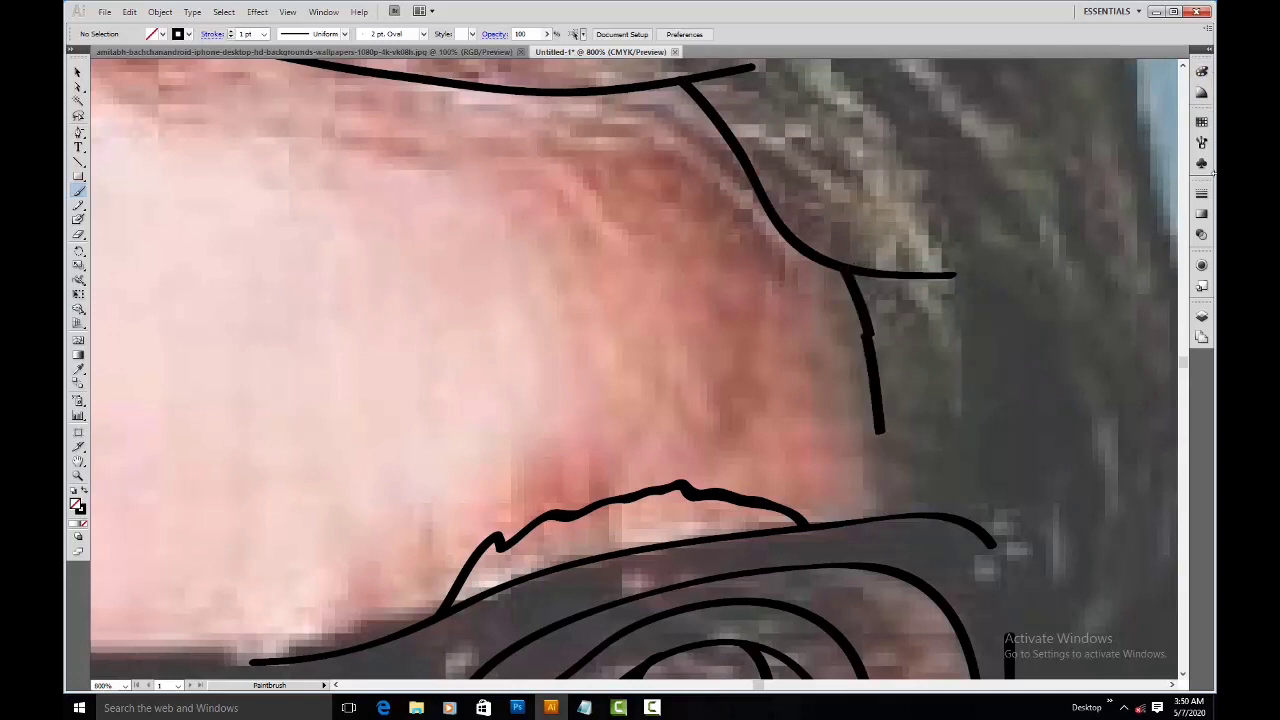
key("ctrl+z")
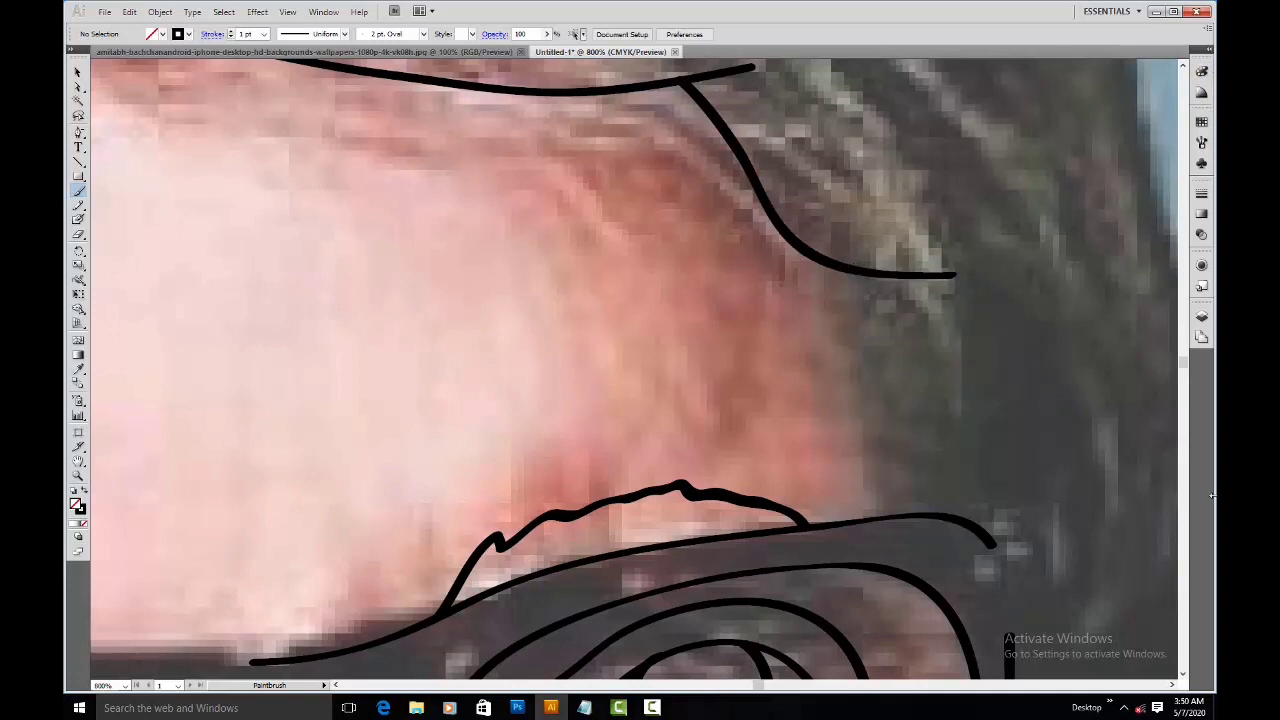
mouse_move(826, 266)
left_mouse_down()
mouse_move(870, 347)
mouse_move(880, 518)
left_mouse_up()
Step: Paint two curved hair strands arching from the parting over the crown
left_click_drag(980, 286, 849, 323)
scroll(849, 323, "up", 10)
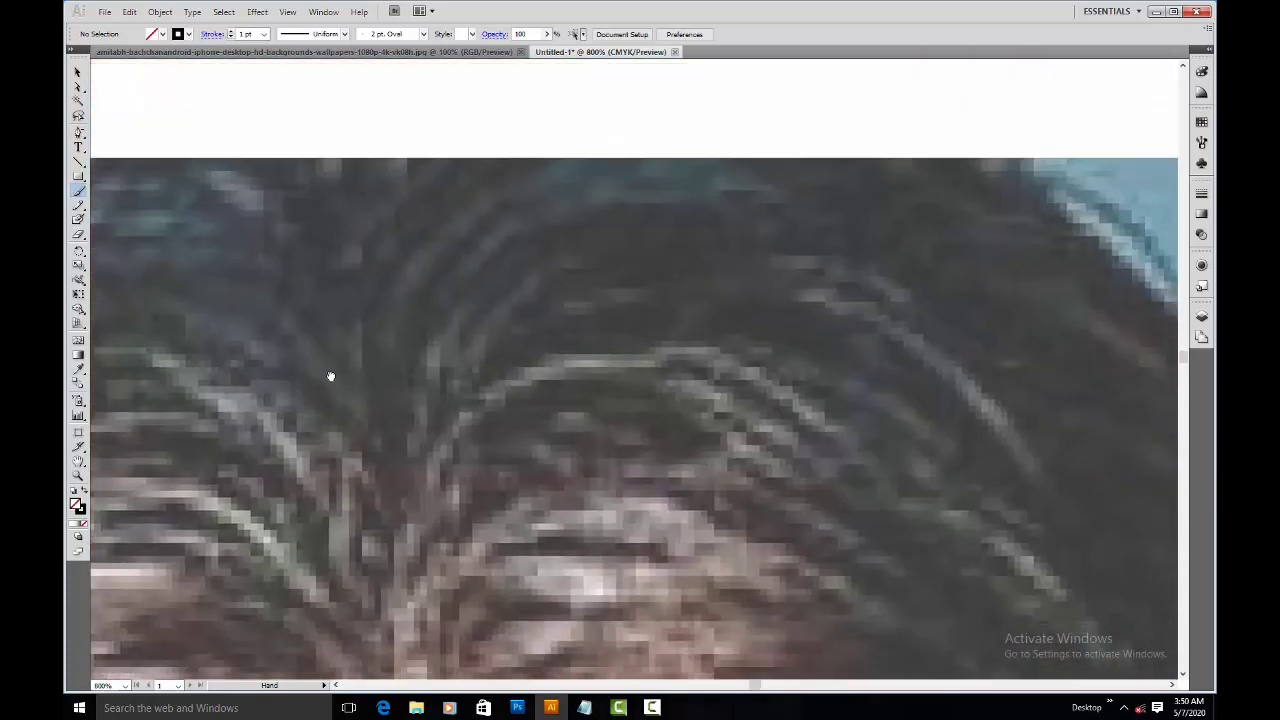
mouse_move(416, 592)
left_mouse_down()
mouse_move(453, 417)
mouse_move(872, 380)
left_mouse_up()
left_click_drag(426, 344, 885, 187)
Step: Paint the nose edge with its nostril curve, and the upper, middle and lower lip lines
key("ctrl+minus")
key("ctrl+minus")
key("ctrl+minus")
key("ctrl+minus")
key("ctrl+minus")
key("ctrl+minus")
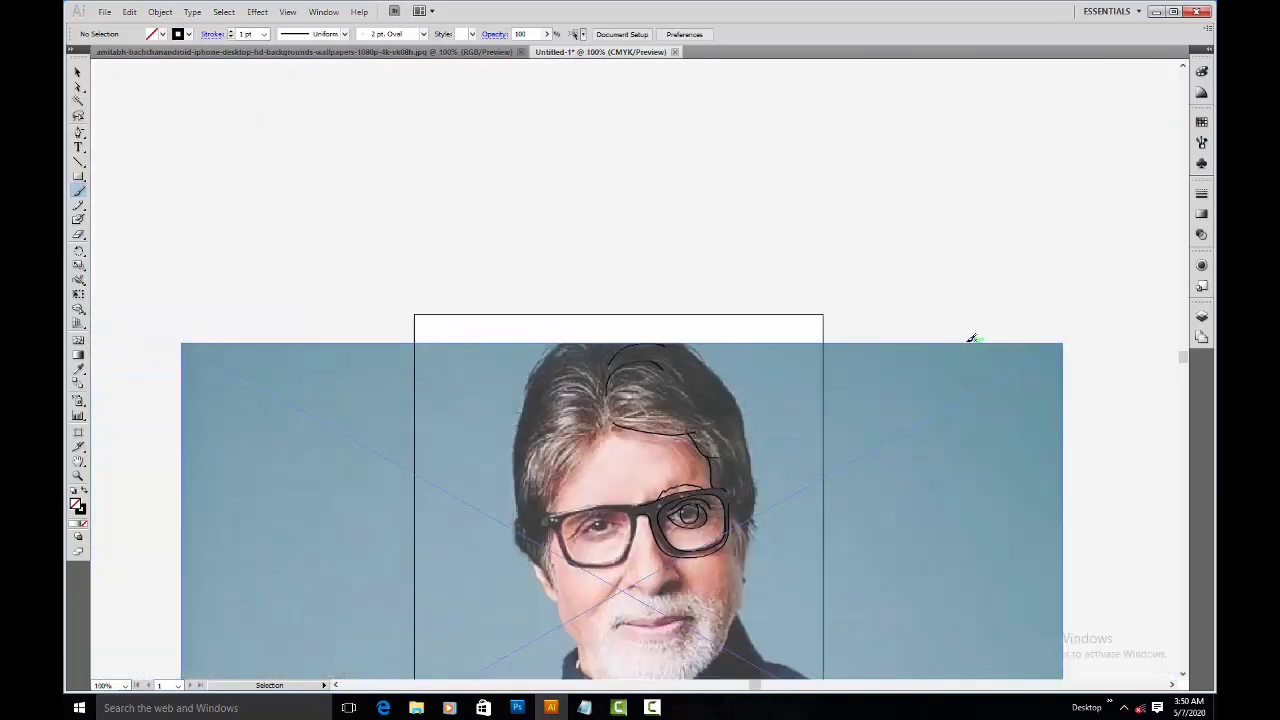
key("ctrl+plus")
key("ctrl+plus")
scroll(798, 520, "down", 5)
mouse_move(786, 486)
left_mouse_down()
mouse_move(752, 252)
mouse_move(688, 218)
mouse_move(666, 233)
mouse_move(674, 258)
mouse_move(635, 290)
left_mouse_up()
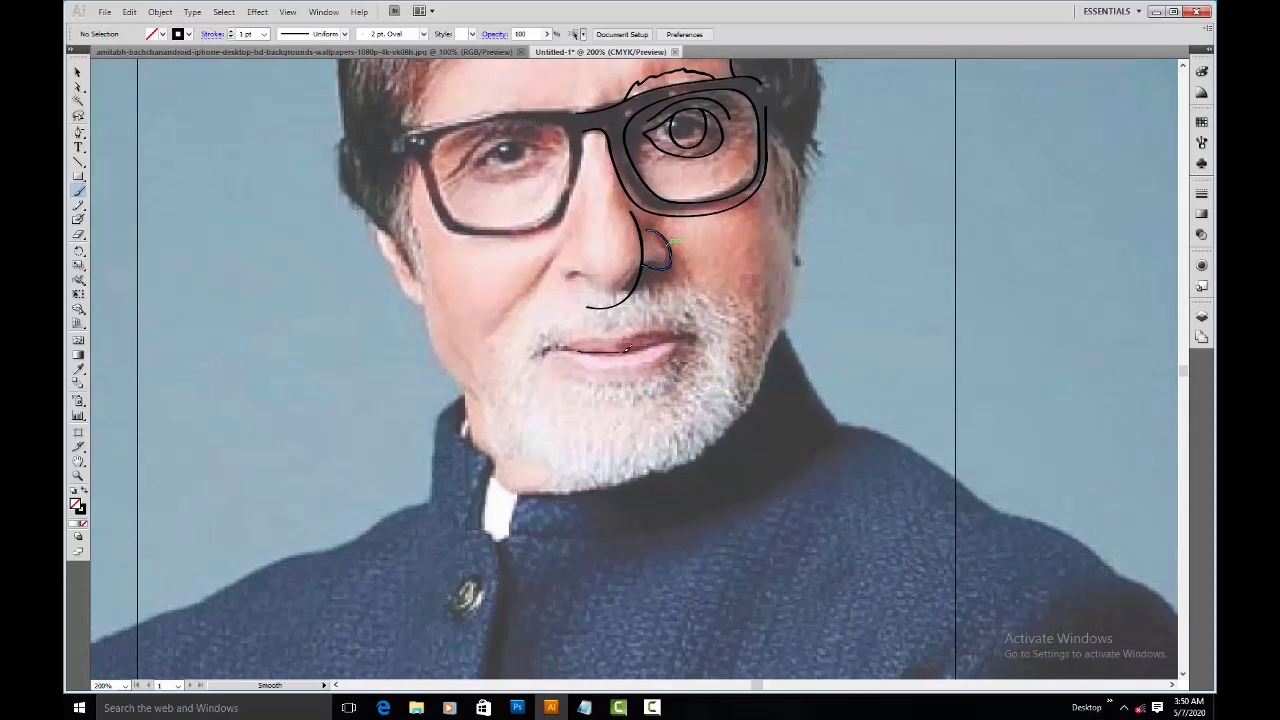
mouse_move(692, 334)
left_mouse_down()
mouse_move(580, 353)
mouse_move(666, 372)
left_mouse_up()
left_click_drag(672, 319, 693, 336)
Step: Paint the glasses hinge at the frame corner and the sideburn and hair tuft lines beside it
left_click_drag(674, 193, 523, 230)
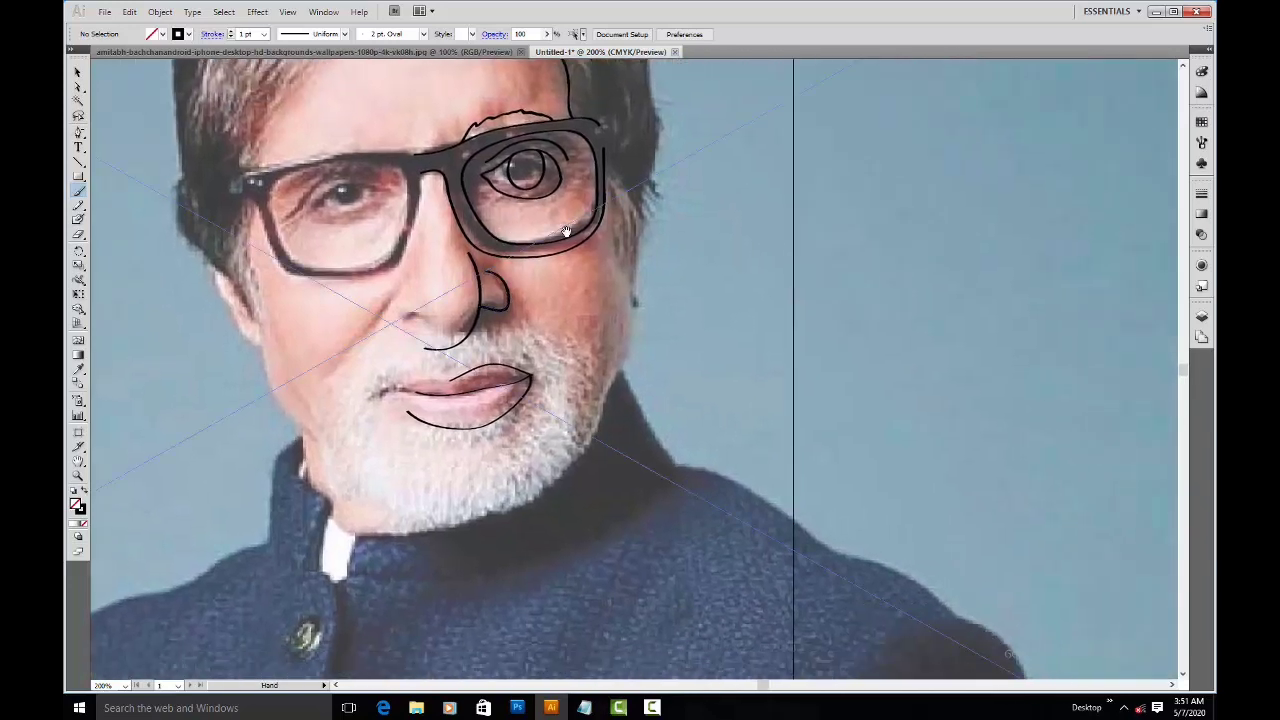
mouse_move(604, 147)
left_mouse_down()
mouse_move(621, 120)
mouse_move(679, 198)
mouse_move(637, 210)
mouse_move(668, 292)
left_mouse_up()
mouse_move(662, 203)
left_mouse_down()
mouse_move(682, 245)
mouse_move(658, 300)
left_mouse_up()
left_click_drag(676, 196, 694, 250)
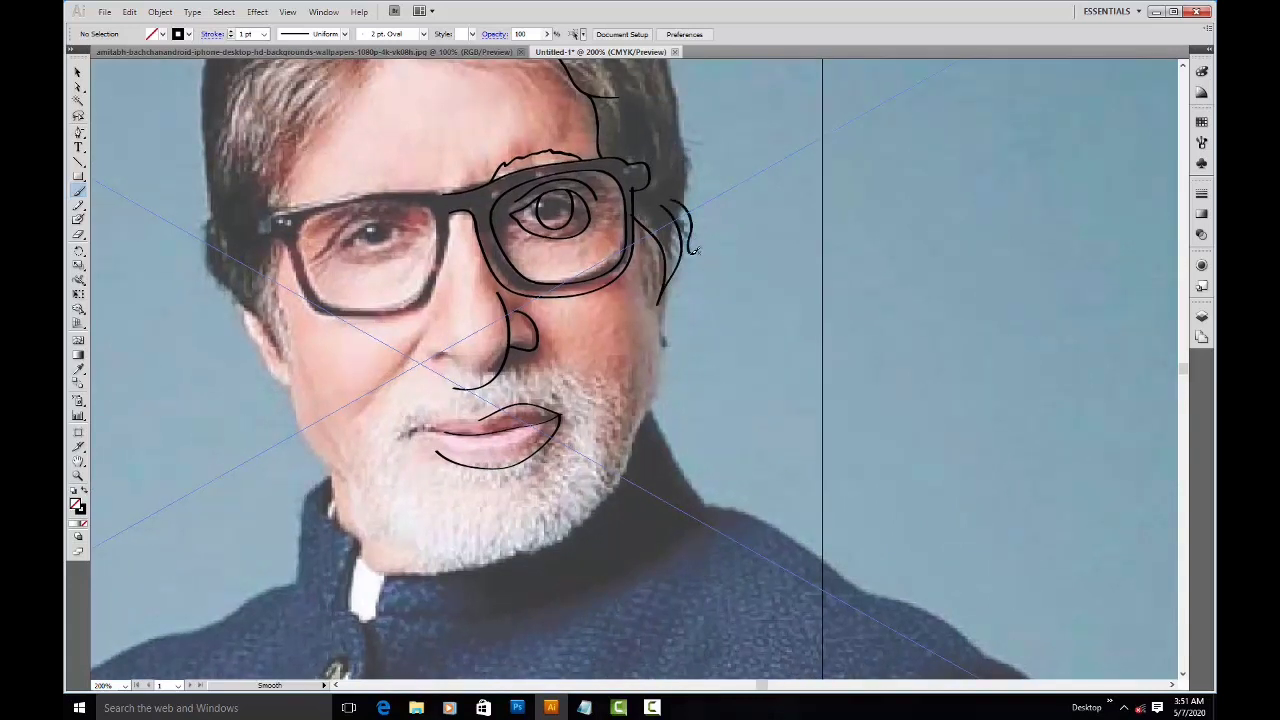
Step: Paint the outer hair contour from beside the glasses up and over the crown
left_click_drag(711, 192, 734, 357)
mouse_move(632, 98)
left_mouse_down()
mouse_move(693, 196)
mouse_move(707, 302)
left_mouse_up()
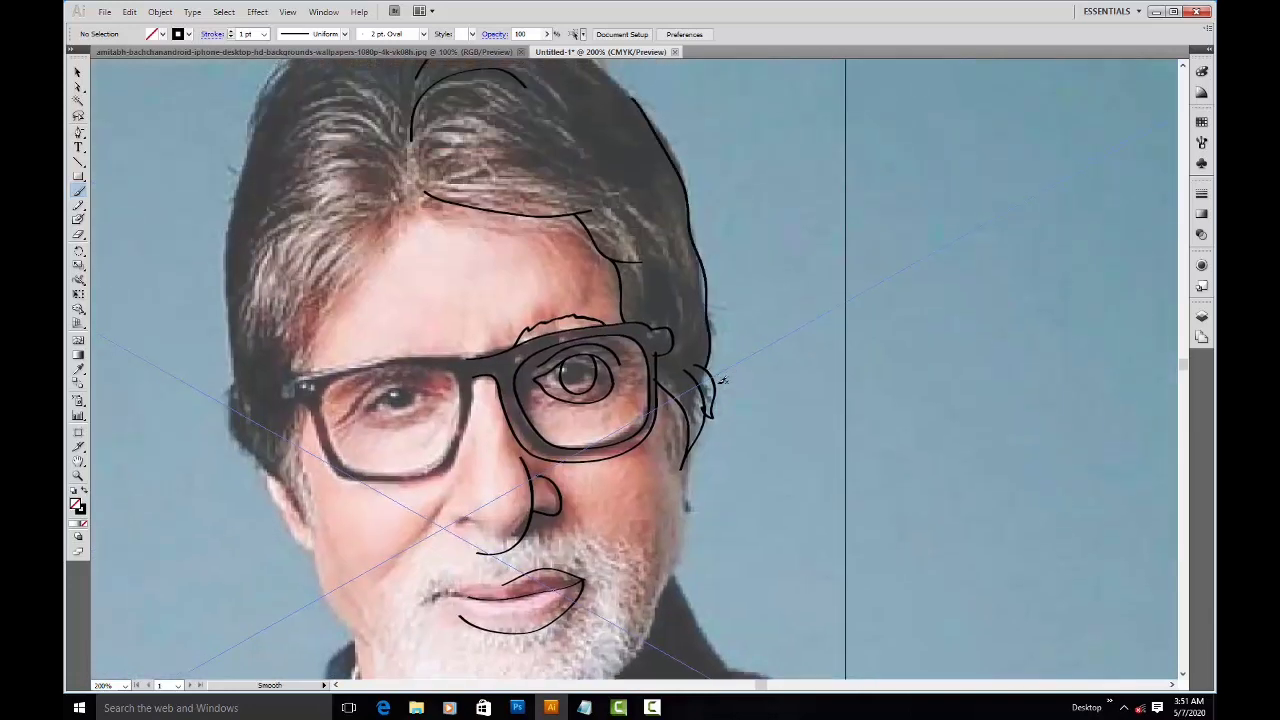
left_click_drag(706, 222, 789, 383)
mouse_move(485, 218)
left_mouse_down()
mouse_move(543, 168)
mouse_move(635, 173)
mouse_move(677, 214)
left_mouse_up()
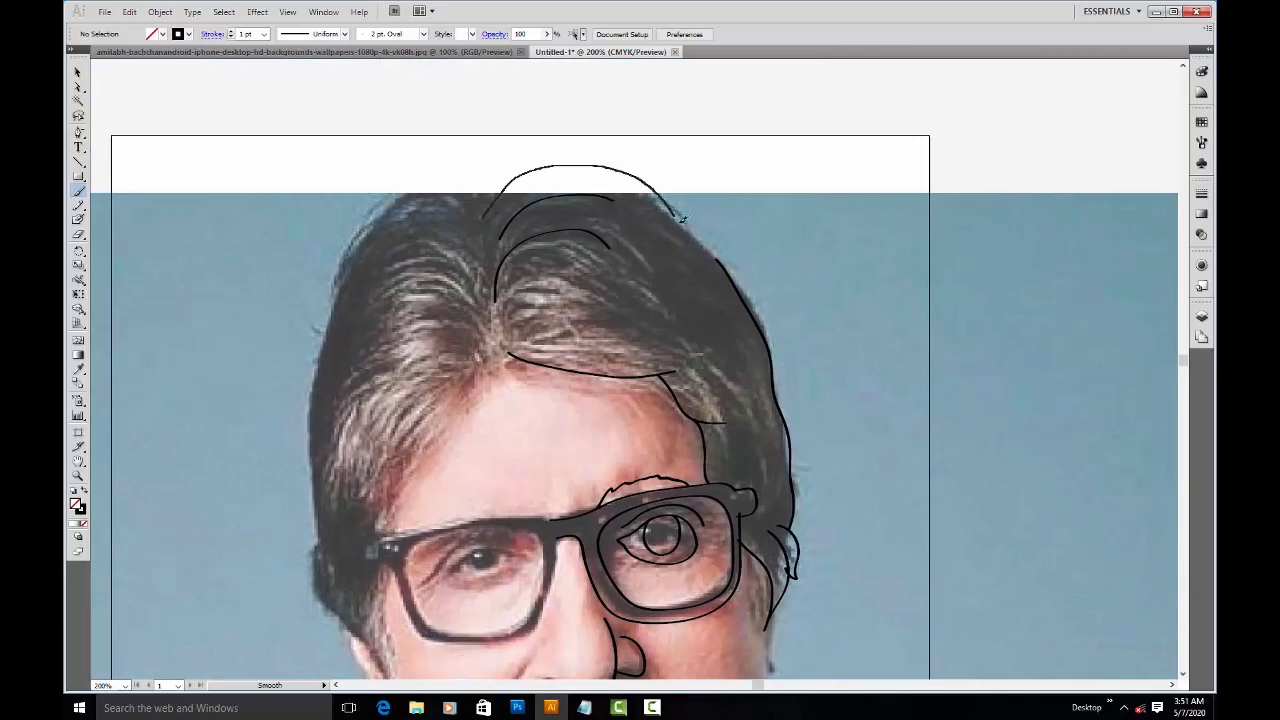
left_click_drag(721, 258, 722, 261)
Step: Paint the beard's upper and side edge, and its scalloped lower edge under the chin
left_click_drag(602, 524, 703, 206)
mouse_move(820, 357)
left_mouse_down()
mouse_move(746, 177)
mouse_move(713, 258)
mouse_move(598, 218)
left_mouse_up()
mouse_move(501, 222)
left_mouse_down()
mouse_move(597, 217)
mouse_move(612, 340)
mouse_move(578, 403)
left_mouse_up()
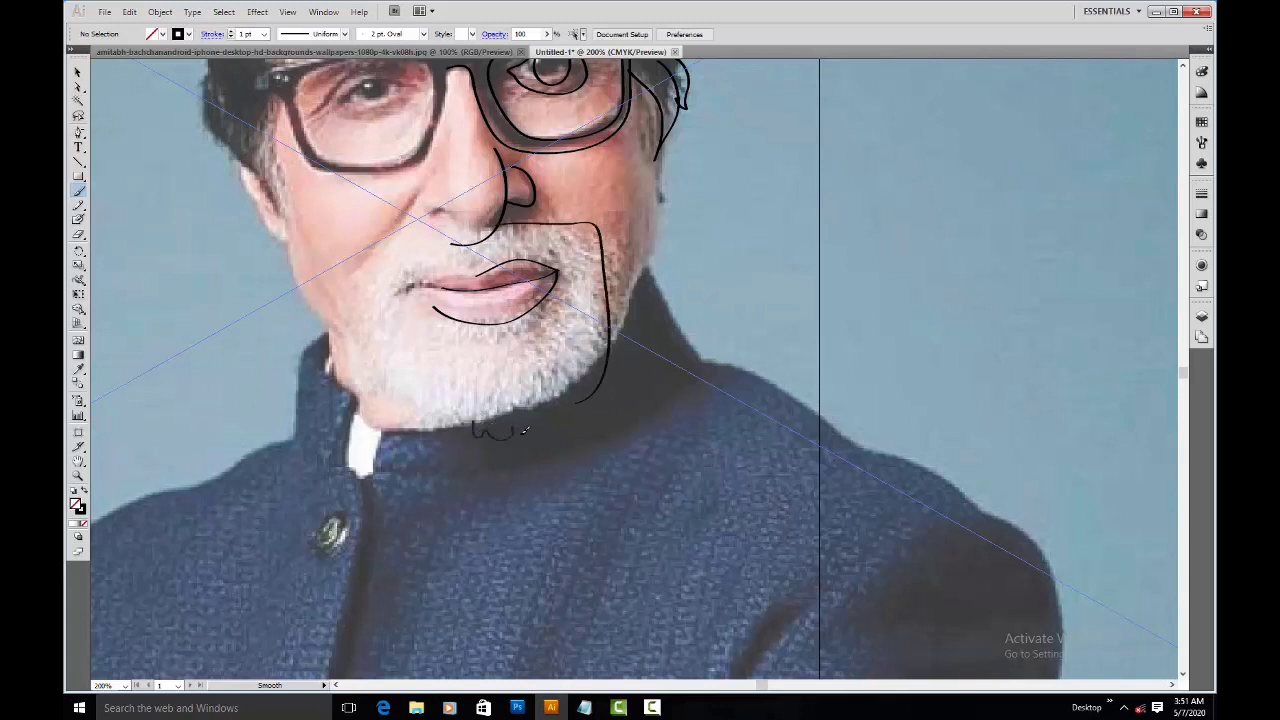
left_click_drag(581, 399, 583, 398)
Step: Paint the cheek and jaw contour from the beard edge up to the sideburn beside the glasses
left_click_drag(651, 262, 664, 184)
left_click_drag(658, 118, 686, 133)
scroll(723, 343, "up", 5)
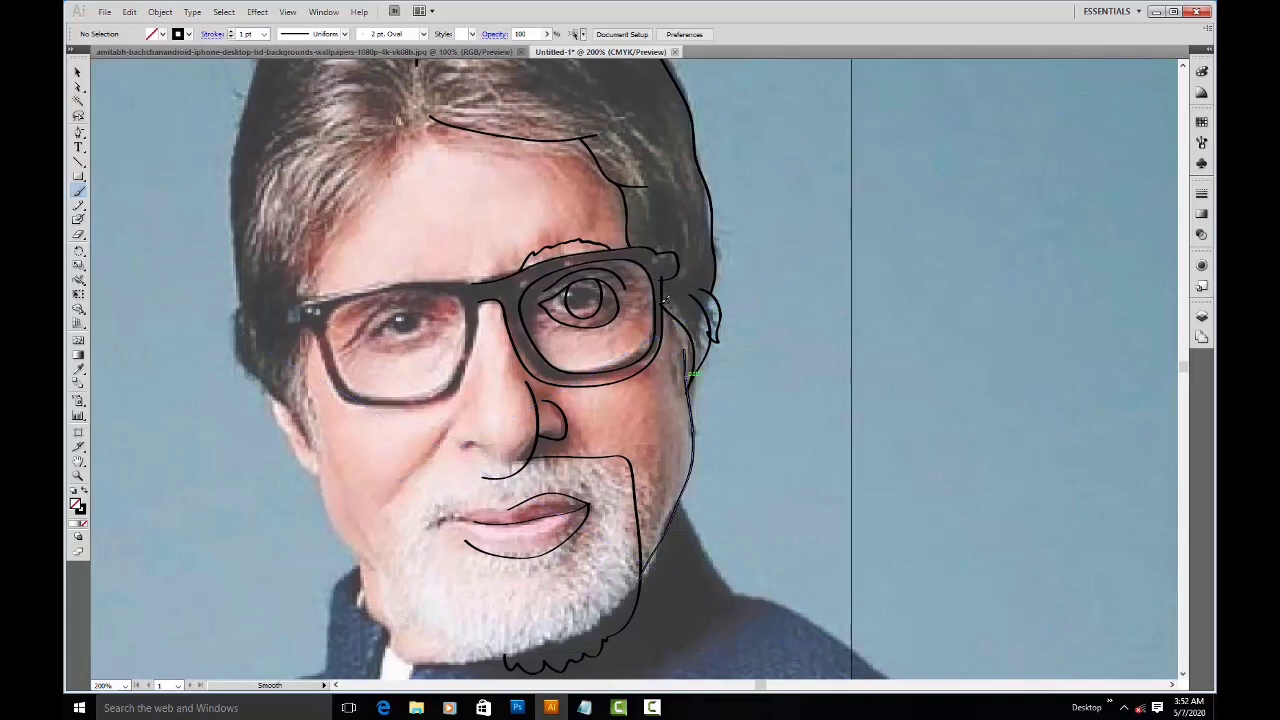
left_click_drag(706, 414, 644, 217)
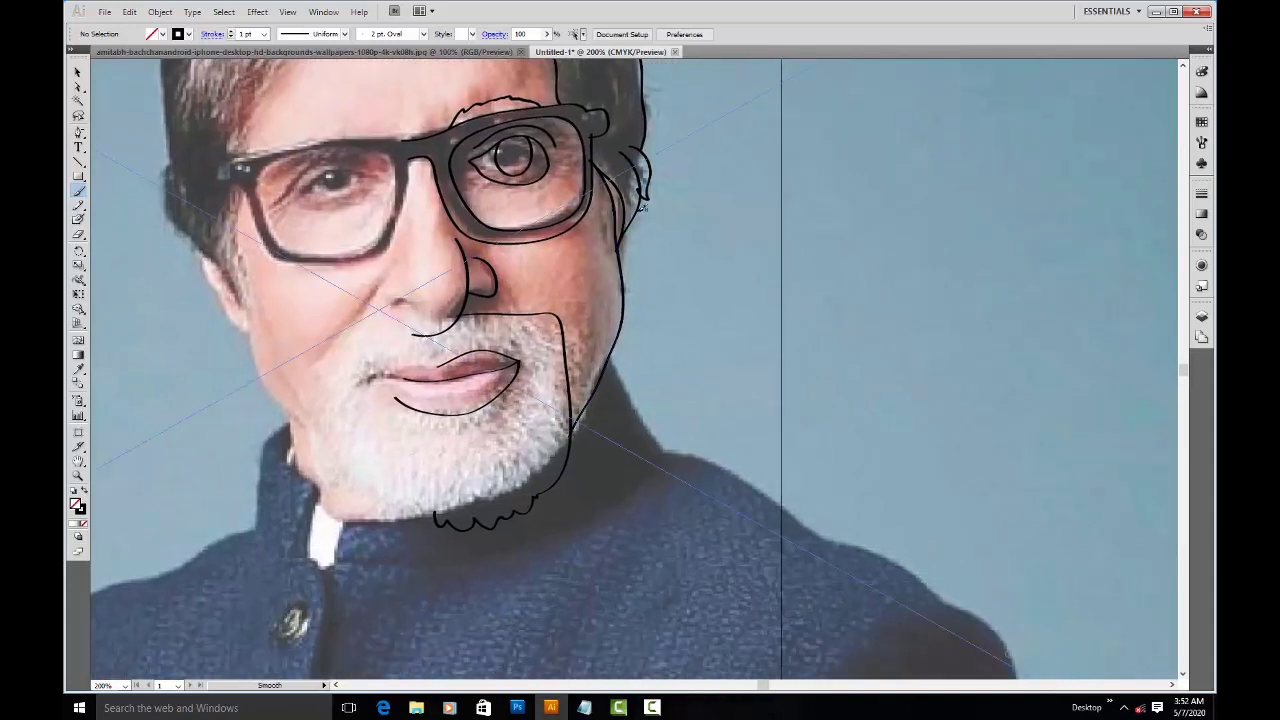
mouse_move(635, 270)
left_mouse_down()
mouse_move(621, 282)
mouse_move(664, 300)
mouse_move(645, 328)
left_mouse_up()
key("ctrl+z")
key("ctrl+z")
Step: Paint the collar curve from the jaw around below the scalloped beard edge
key("space")
left_click_drag(703, 232, 730, 316)
left_click_drag(686, 438, 290, 60)
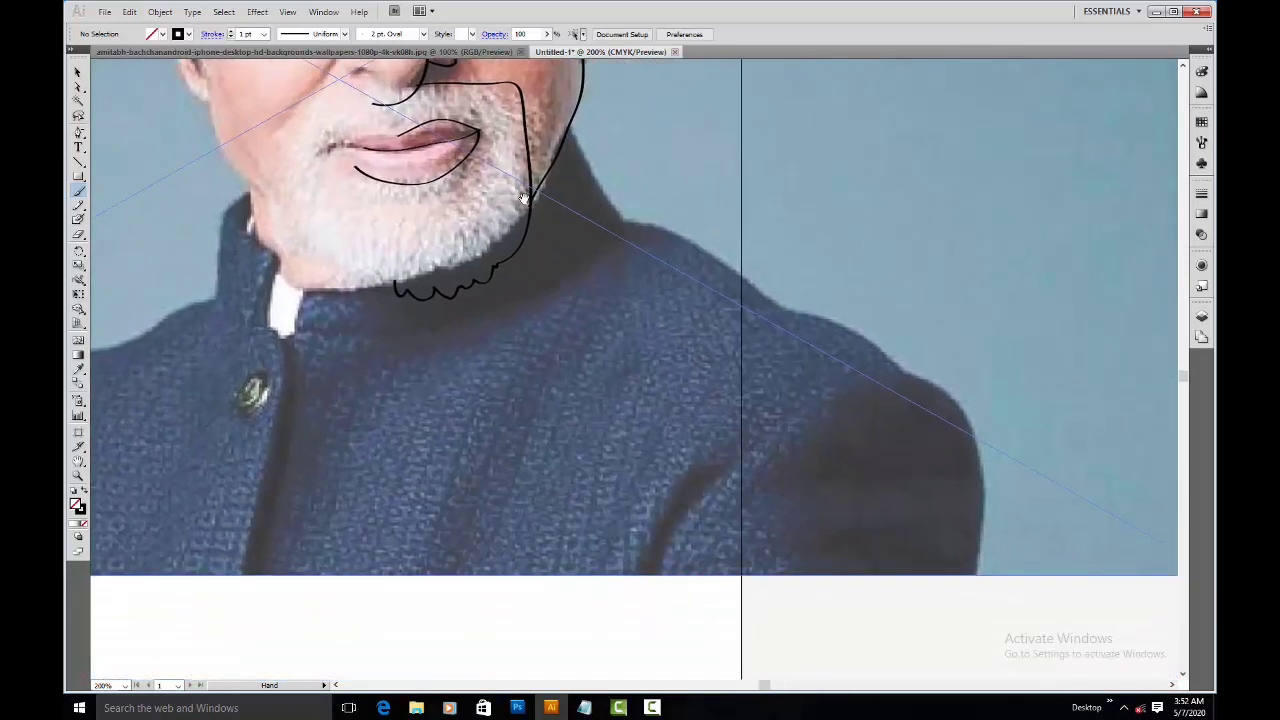
mouse_move(549, 231)
left_mouse_down()
mouse_move(483, 292)
mouse_move(400, 306)
left_mouse_up()
Step: Paint the shoulder and sleeve lines of the jacket, and a horizontal hem line just below the photo
mouse_move(546, 247)
left_mouse_down()
mouse_move(692, 282)
mouse_move(713, 395)
mouse_move(700, 597)
left_mouse_up()
mouse_move(736, 308)
left_mouse_down()
mouse_move(767, 418)
mouse_move(776, 600)
left_mouse_up()
key("space")
mouse_move(549, 318)
left_mouse_down()
mouse_move(723, 283)
mouse_move(668, 129)
left_mouse_up()
left_click_drag(896, 406, 230, 393)
Step: Paint short strokes at the parting to join the crown contour, hair strands and front hairline
key("space")
mouse_move(630, 145)
left_mouse_down()
mouse_move(550, 635)
mouse_move(570, 445)
left_mouse_up()
left_click_drag(545, 100, 573, 400)
left_click_drag(565, 135, 575, 313)
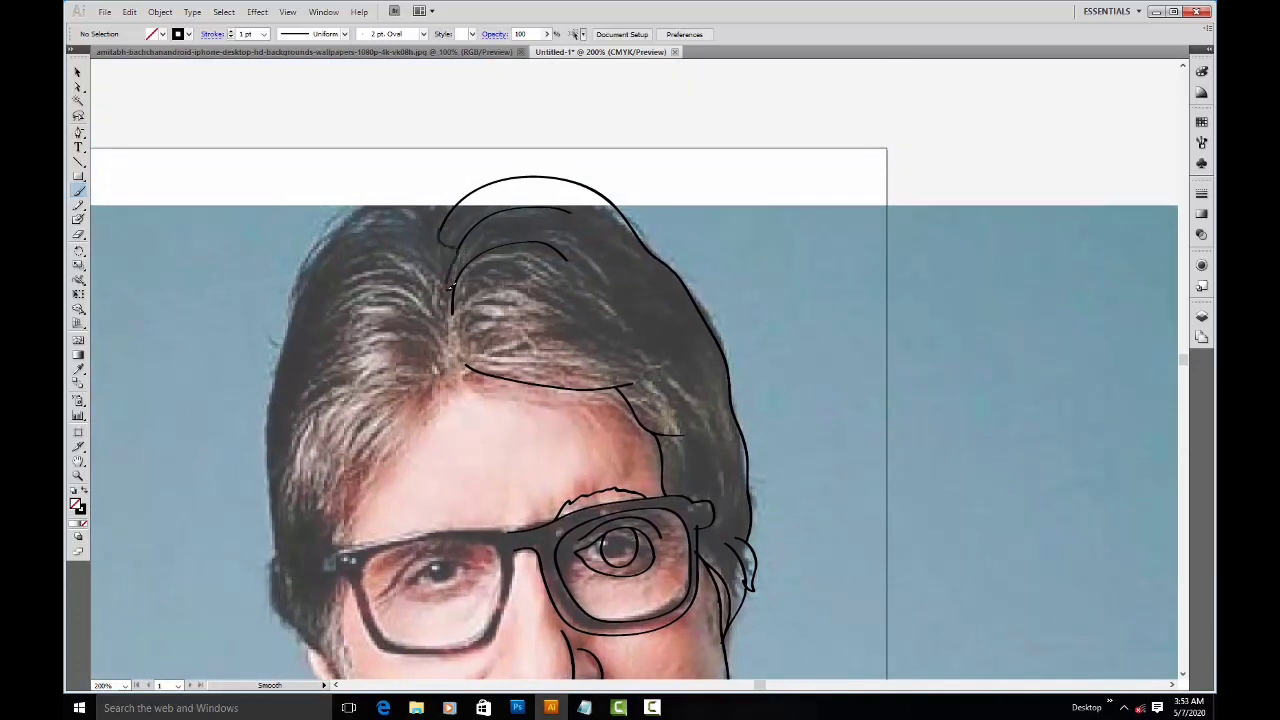
mouse_move(455, 312)
left_mouse_down()
mouse_move(482, 370)
mouse_move(426, 171)
mouse_move(478, 205)
mouse_move(525, 345)
left_mouse_up()
Step: Paint the dividing line down the middle of the face, from the hairline along the nose and through the lips to the collar
key("space")
mouse_move(441, 167)
left_mouse_down()
mouse_move(487, 335)
mouse_move(493, 202)
mouse_move(488, 340)
mouse_move(512, 380)
mouse_move(600, 162)
mouse_move(566, 185)
left_mouse_up()
key("space")
key("space")
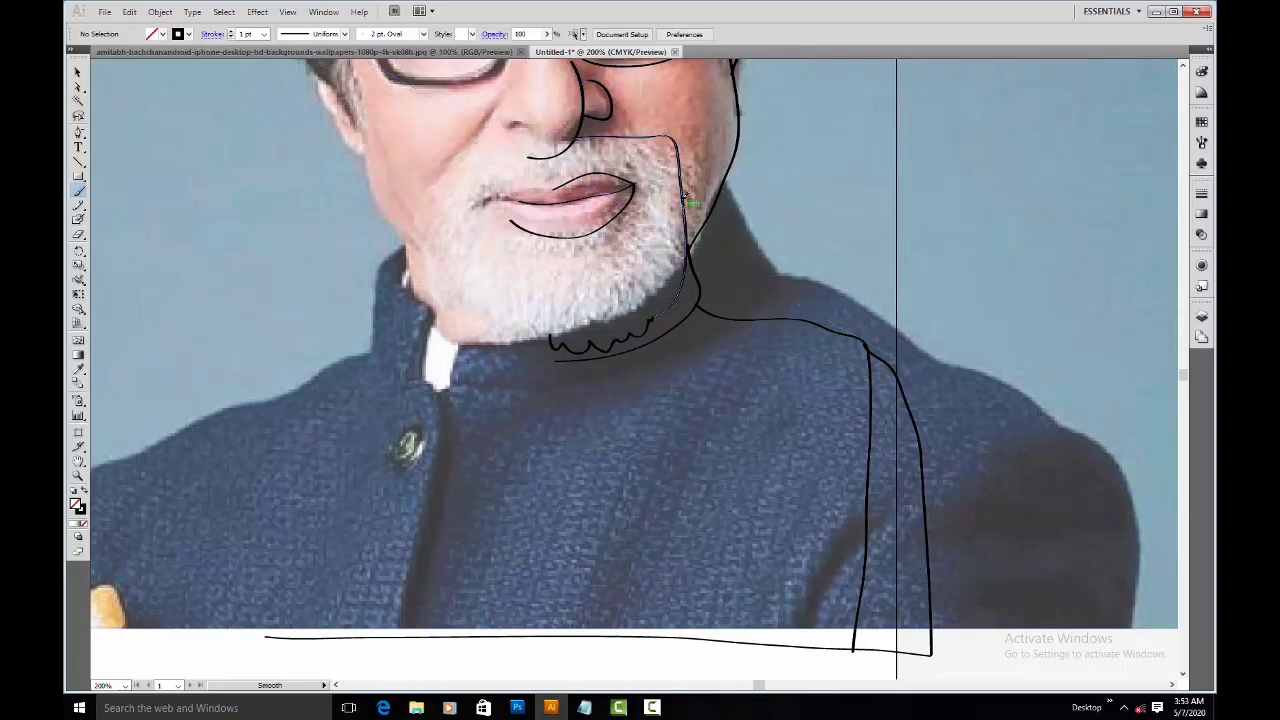
scroll(537, 110, "up", 5)
left_click_drag(535, 226, 539, 343)
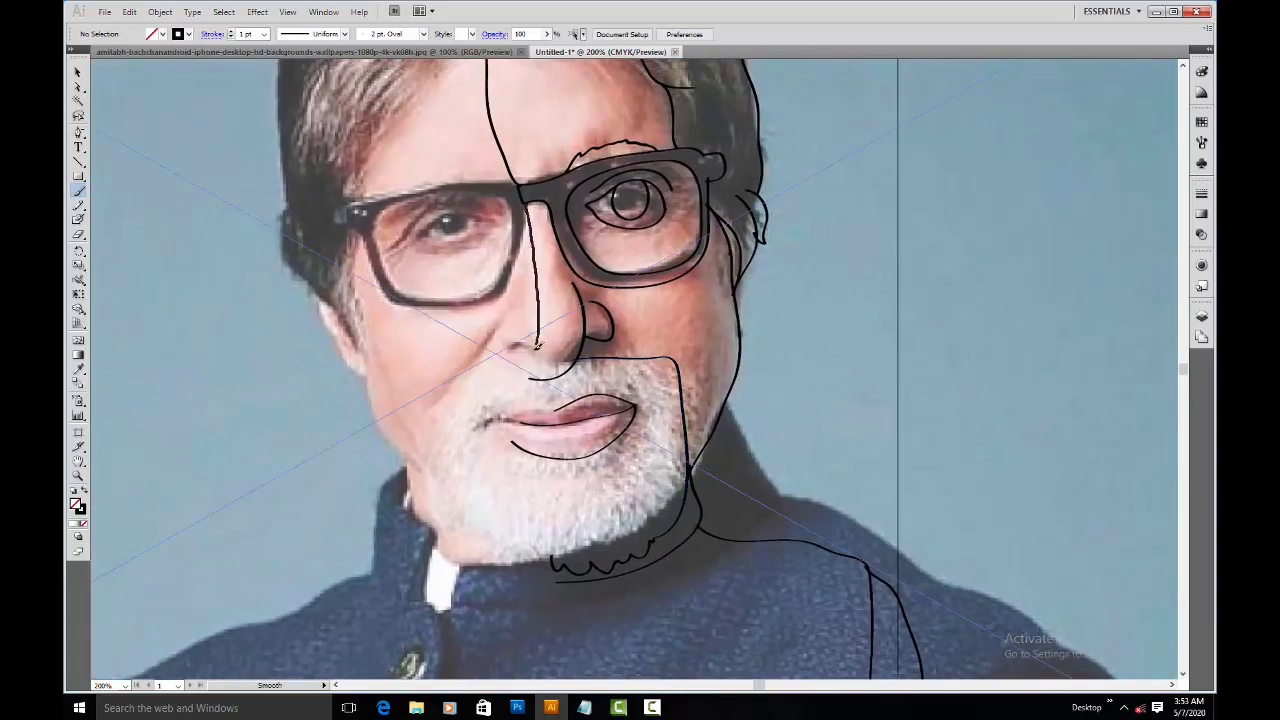
left_click_drag(611, 374, 603, 154)
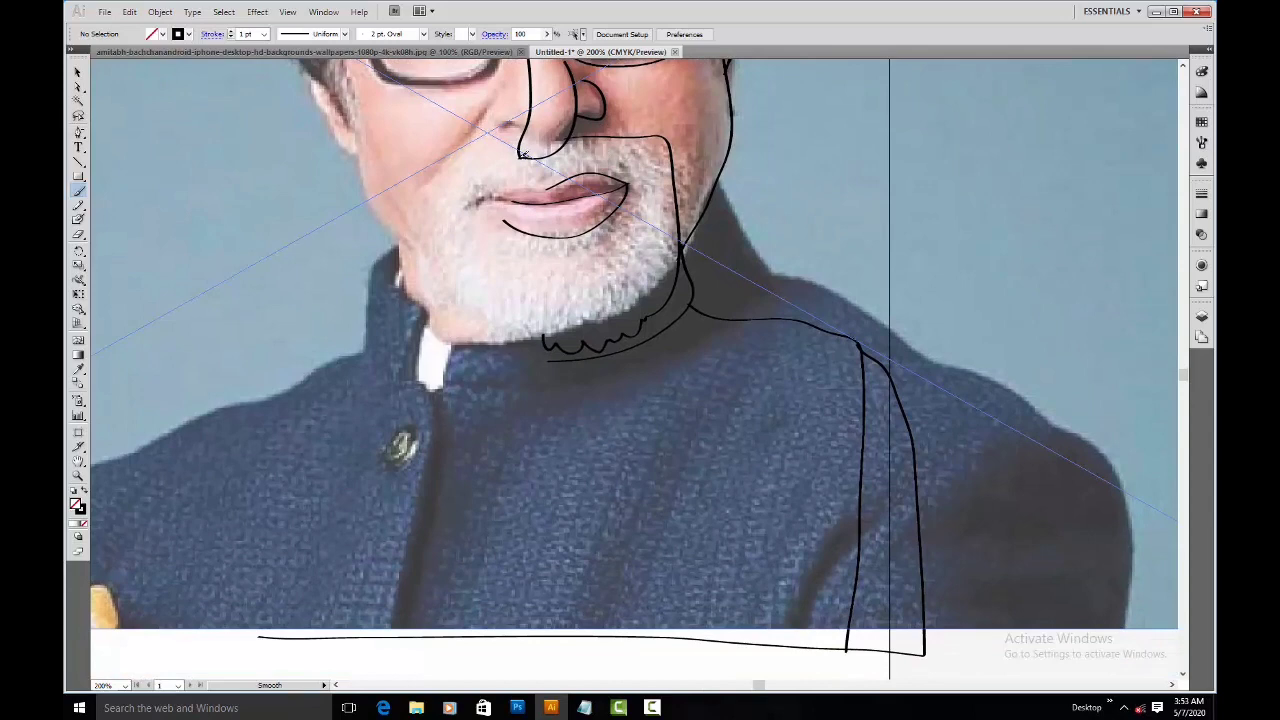
left_click_drag(547, 184, 547, 362)
Step: Add an anchor point to the lower lip line at the dividing line and remove the part extending past it
key("space")
left_click_drag(650, 187, 621, 389)
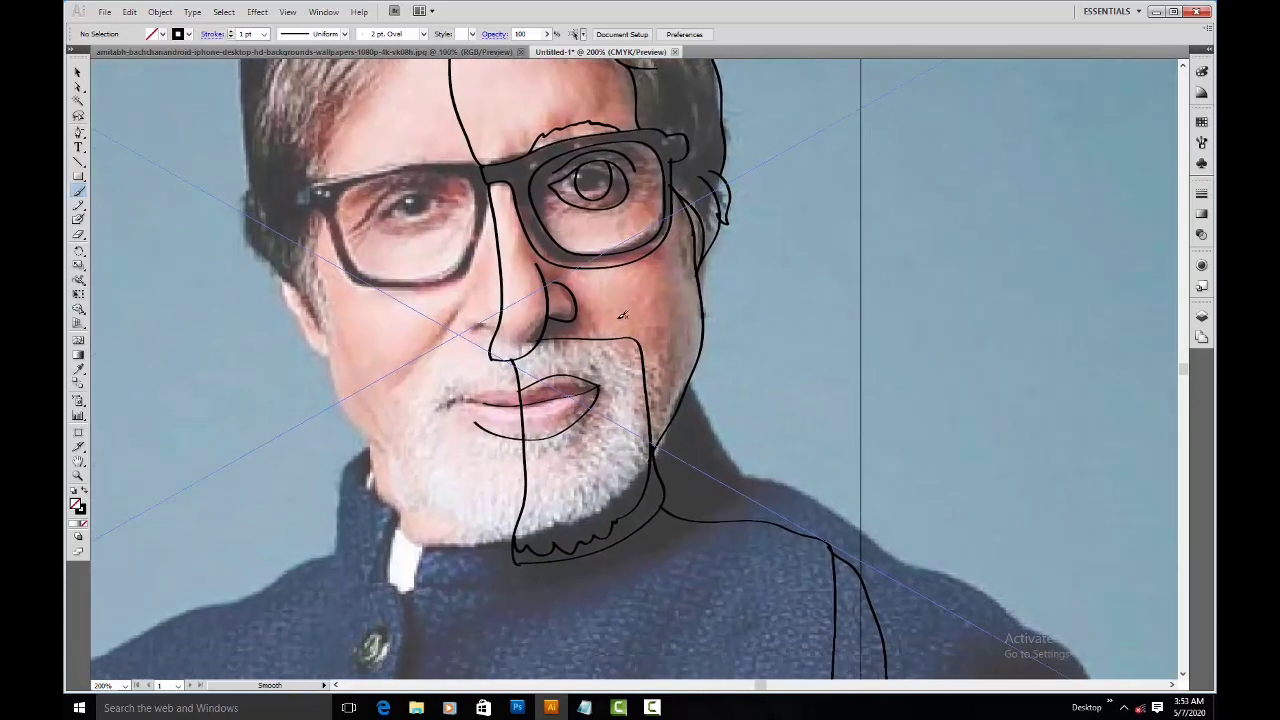
key("a")
left_click(537, 440)
key("plus")
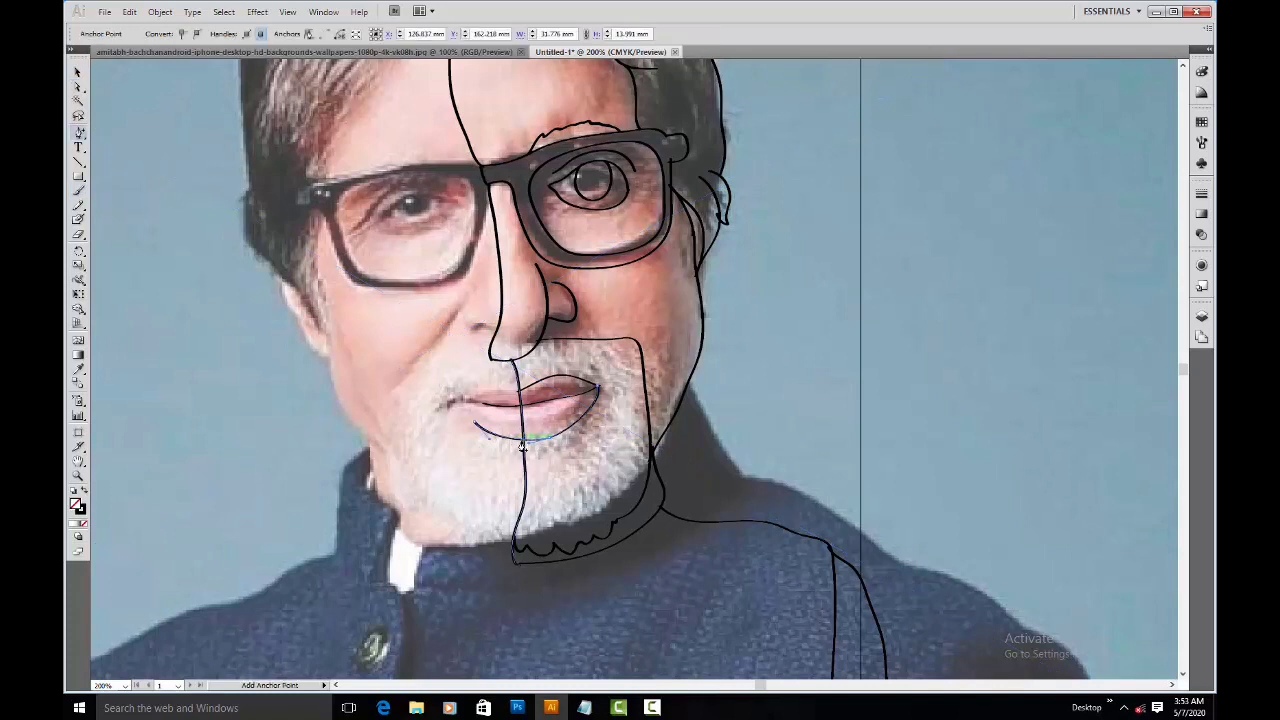
left_click(498, 436)
key("a")
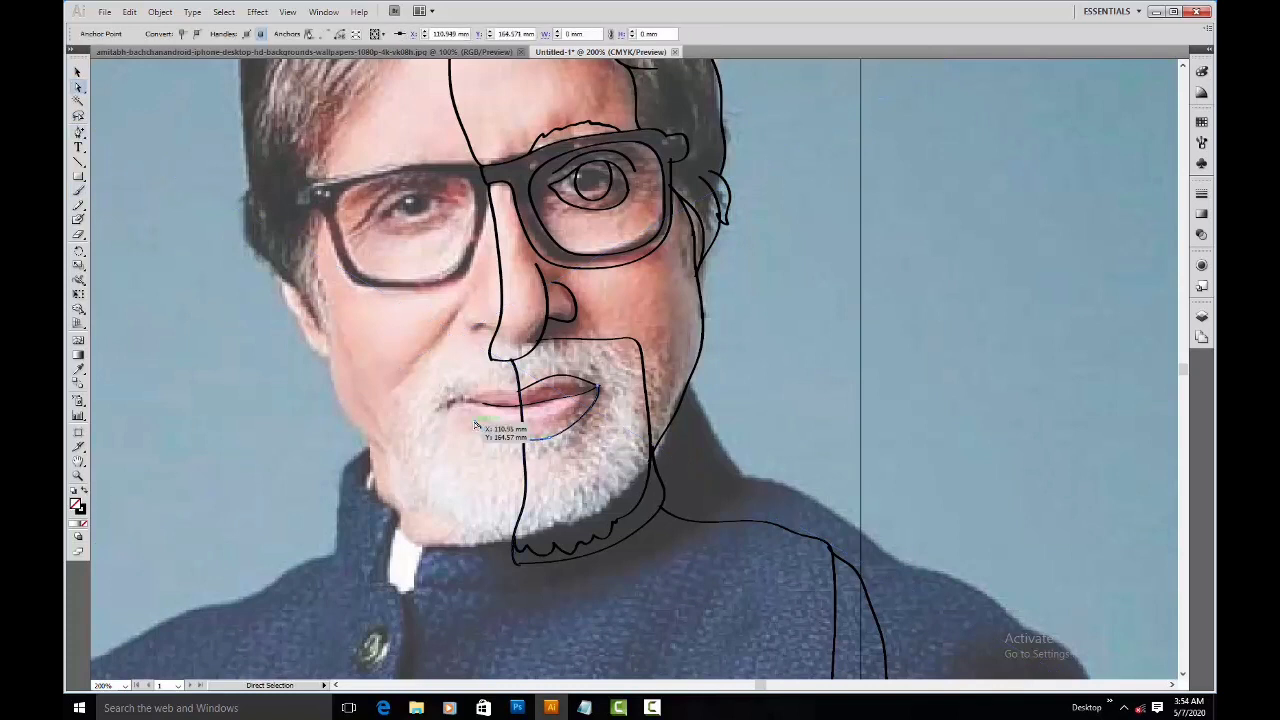
left_click_drag(476, 425, 516, 407)
Step: Add anchor points to the middle lip line near the dividing line and trim the part extending past it
key("plus")
left_click(491, 407)
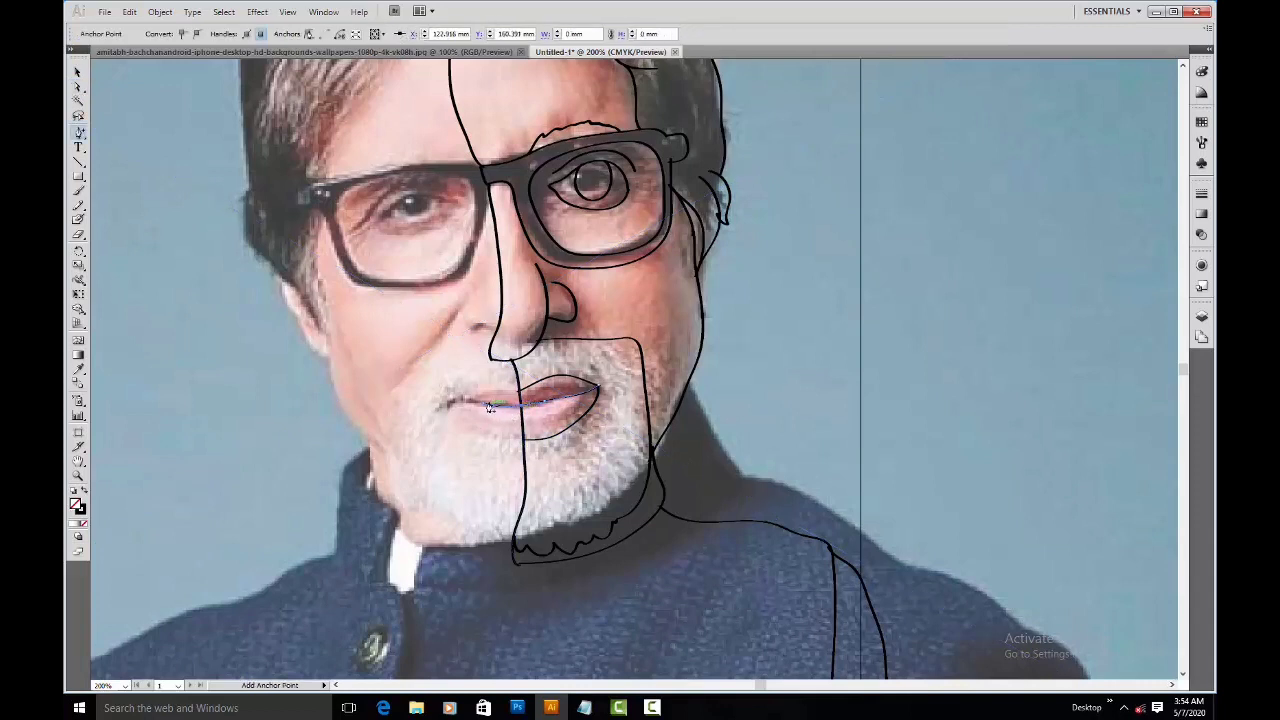
left_click(483, 408)
left_click(649, 390)
key("minus")
key("v")
left_click(663, 346)
Step: Paint the dividing line of the jacket from the collar straight down to the hem line
left_click_drag(695, 323, 666, 560)
left_click_drag(652, 252, 728, 427)
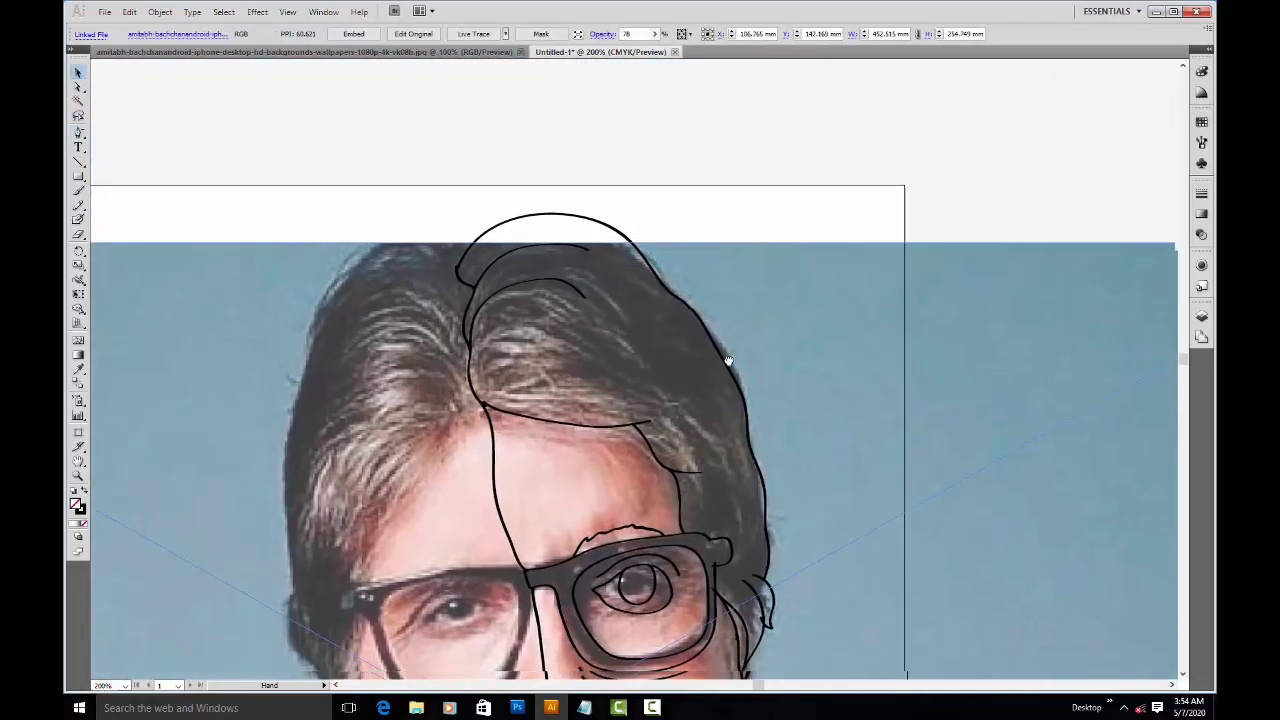
scroll(728, 427, "down", 10)
key("n")
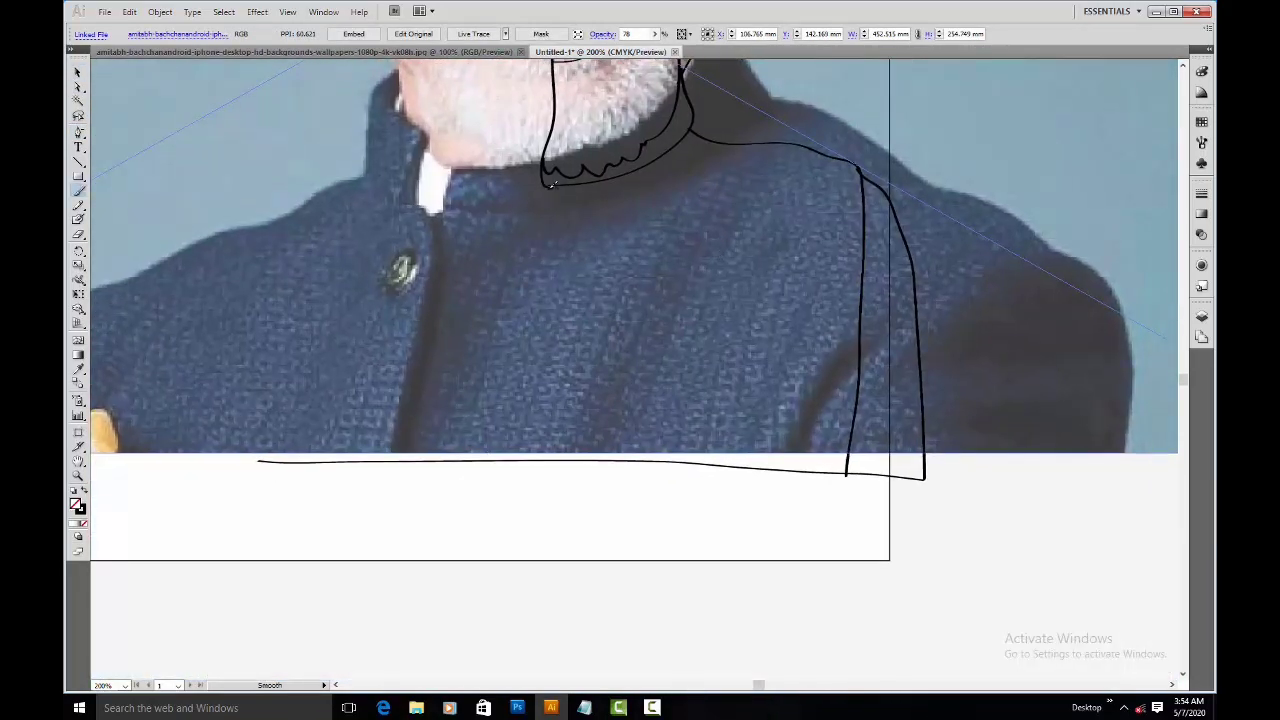
left_click_drag(551, 194, 546, 436)
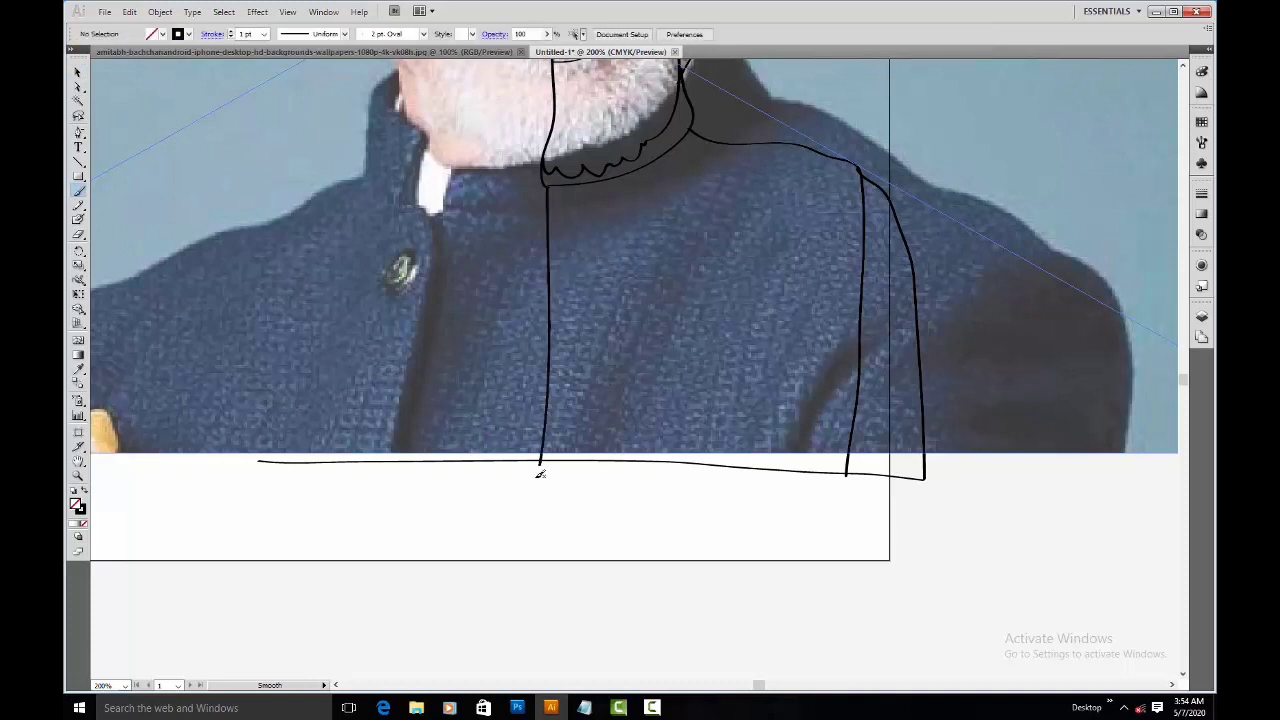
Step: Add an anchor point to the hem line at the dividing line and shorten the overhang by deleting outer anchor points
left_click(541, 462, "ctrl")
key("plus")
left_click(541, 462)
left_click(352, 463)
left_click(355, 464)
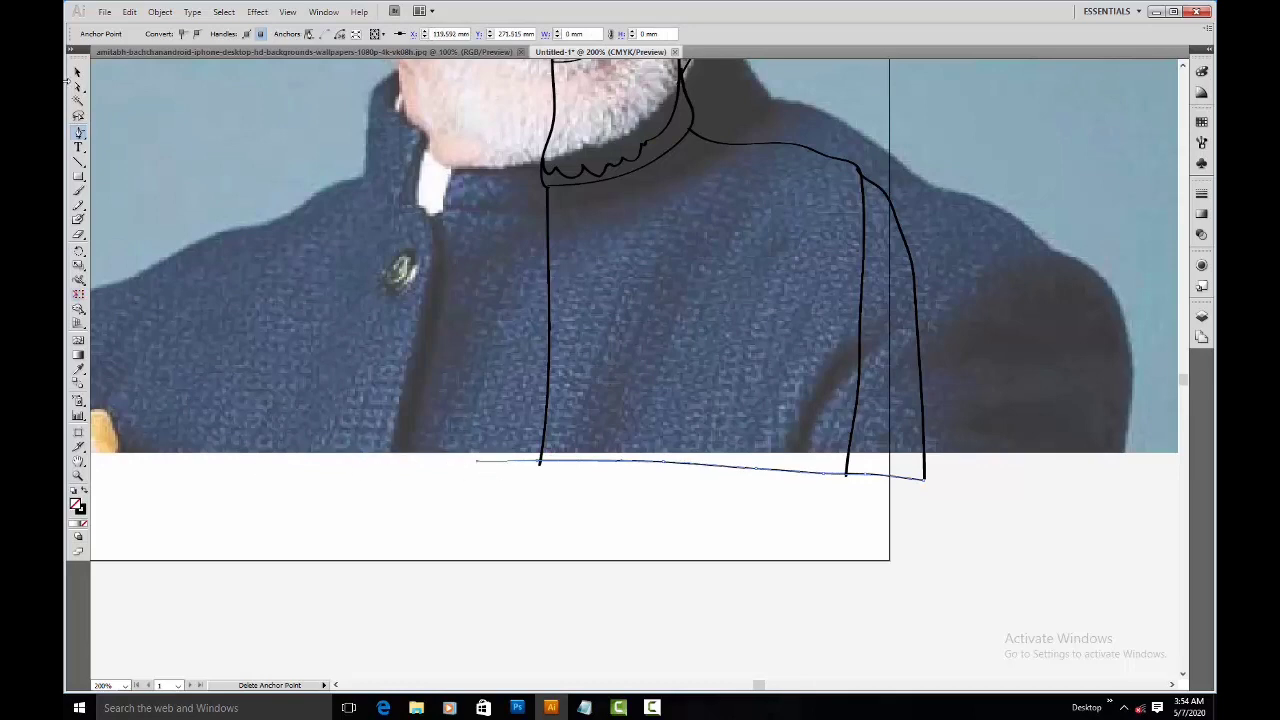
key("ctrl+minus")
key("ctrl+minus")
key("ctrl+minus")
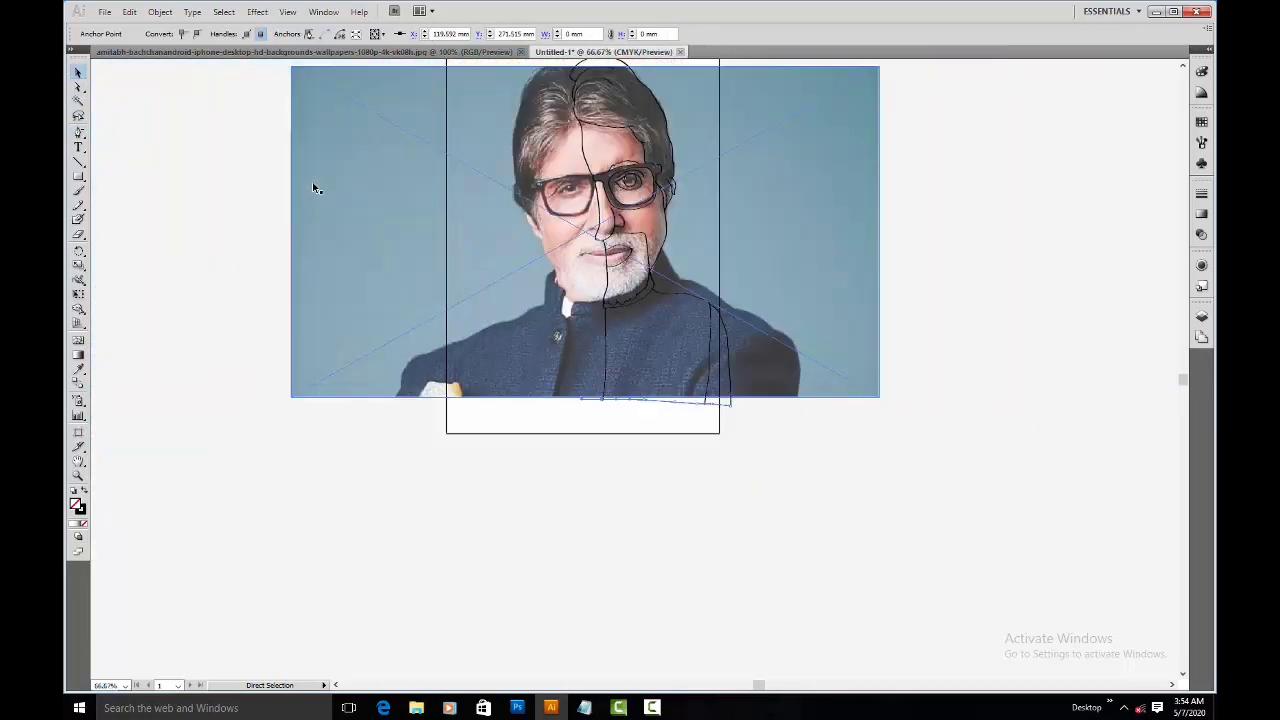
key("ctrl+minus")
key("ctrl+plus")
key("ctrl+plus")
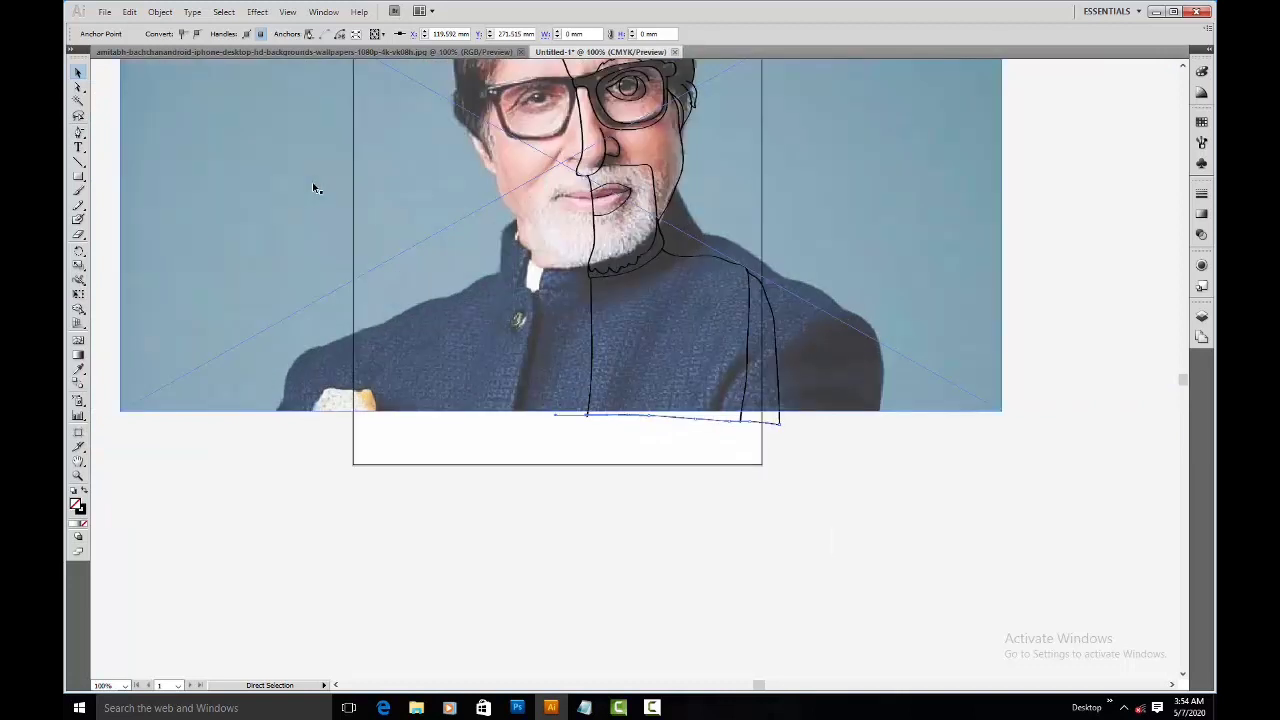
Step: Select the portrait photo beneath the line art and lock it in place
left_click_drag(713, 150, 557, 371)
scroll(347, 100, "down", 3)
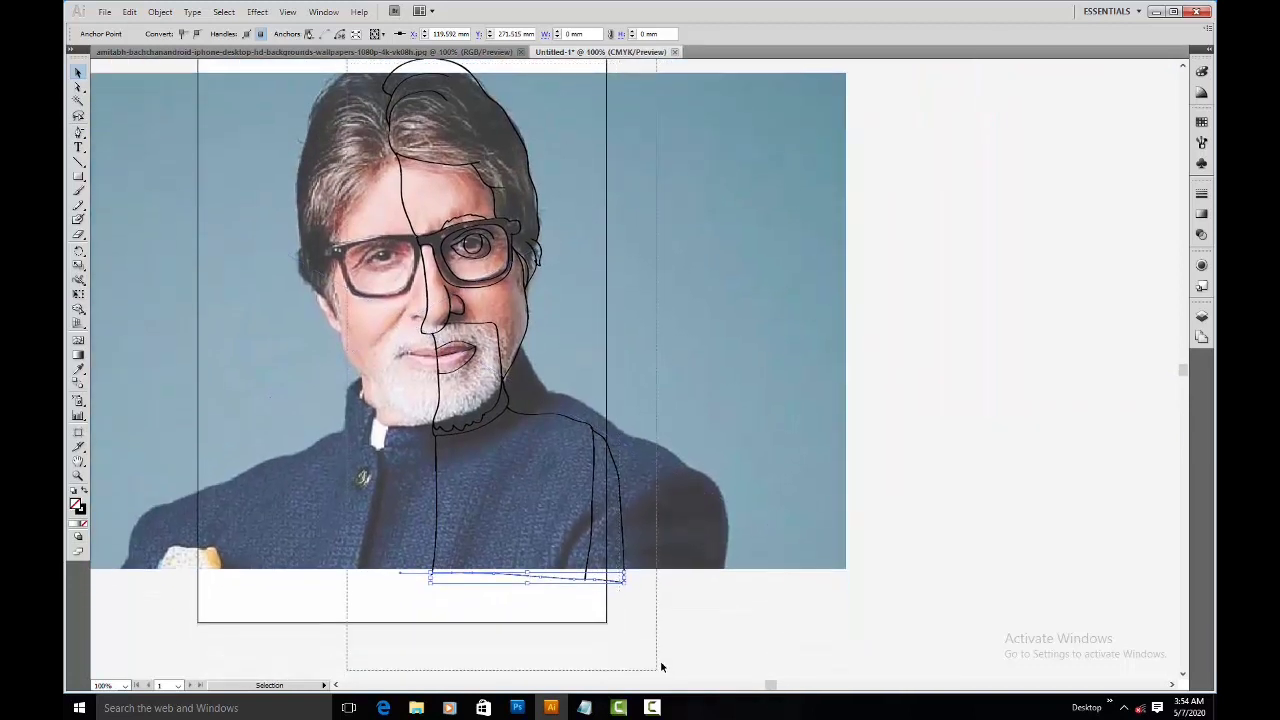
key("ctrl+a")
key("a")
left_click(760, 414)
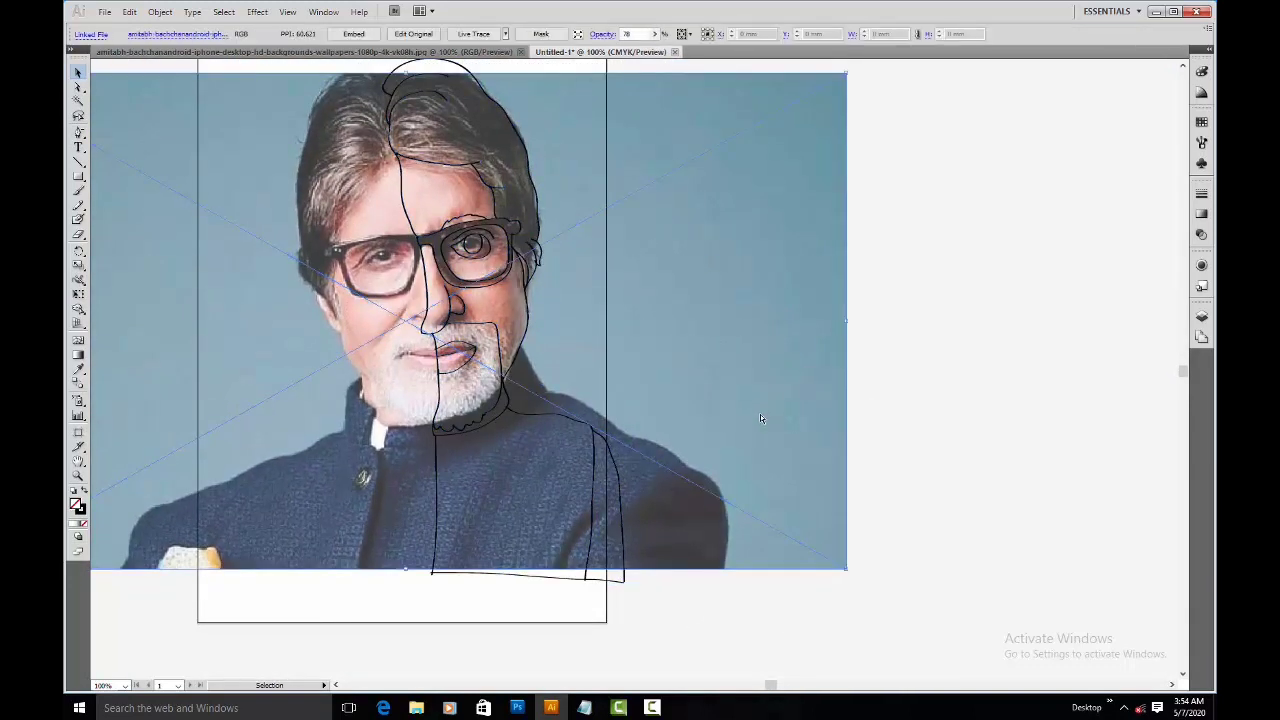
key("ctrl+2")
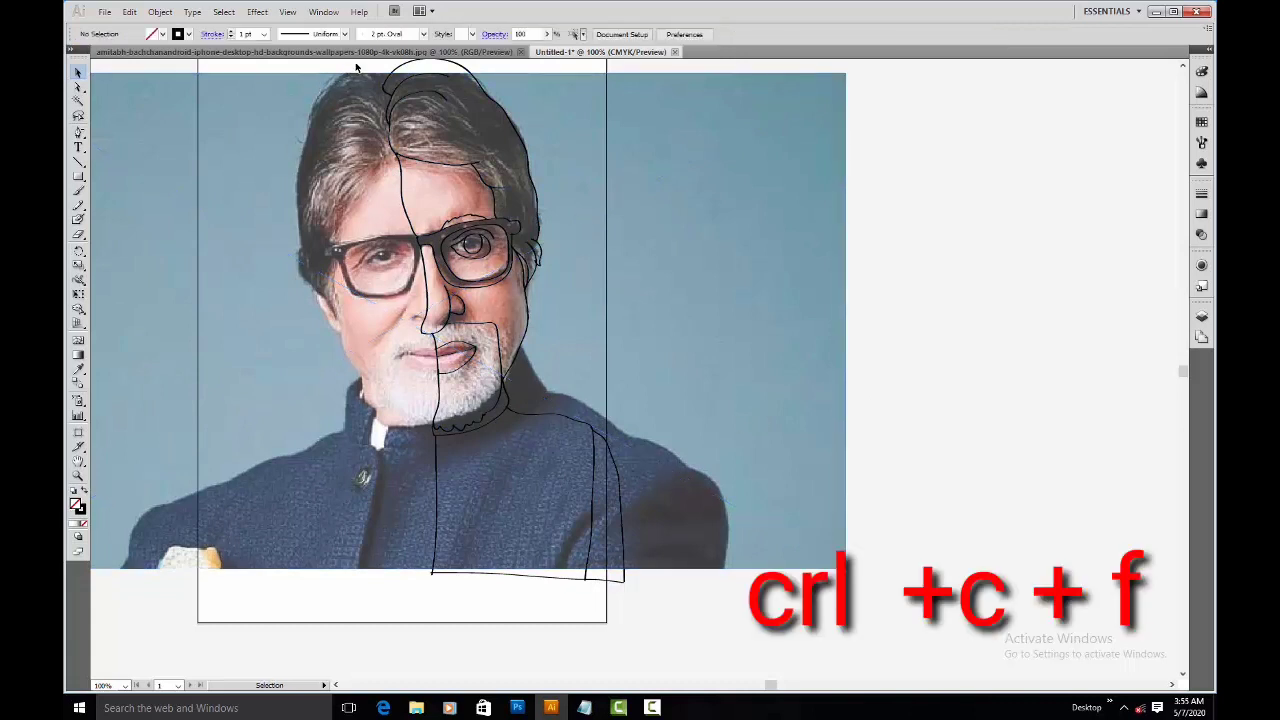
Step: Select all the traced lines, group them and convert the group into a Live Paint group
mouse_move(456, 284)
left_mouse_down()
mouse_move(616, 682)
mouse_move(719, 687)
mouse_move(731, 629)
left_mouse_up()
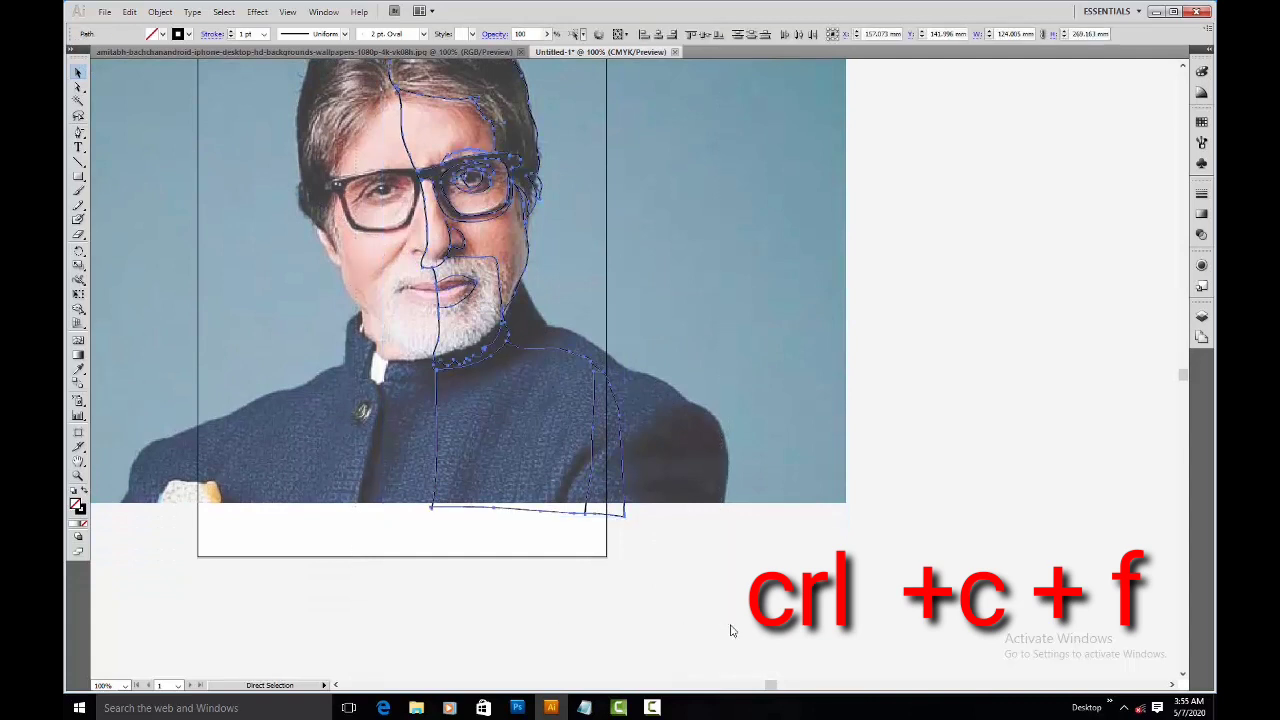
key("v")
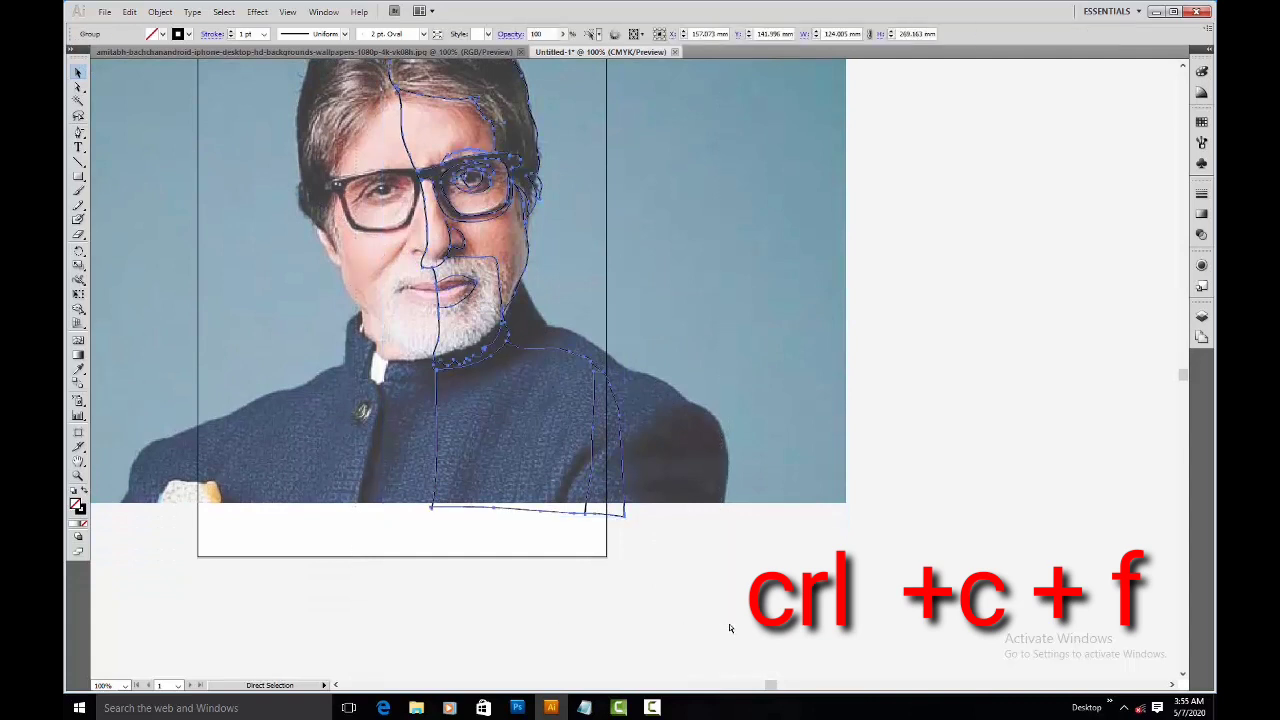
key("a")
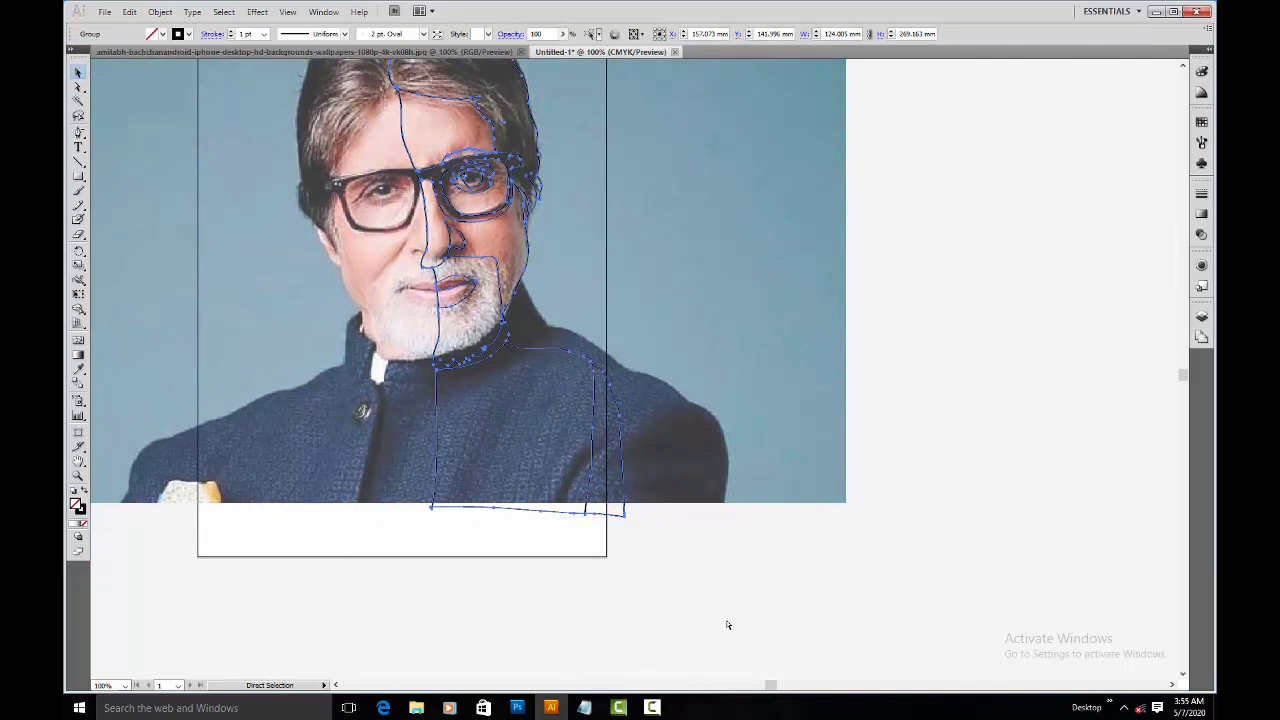
key("v")
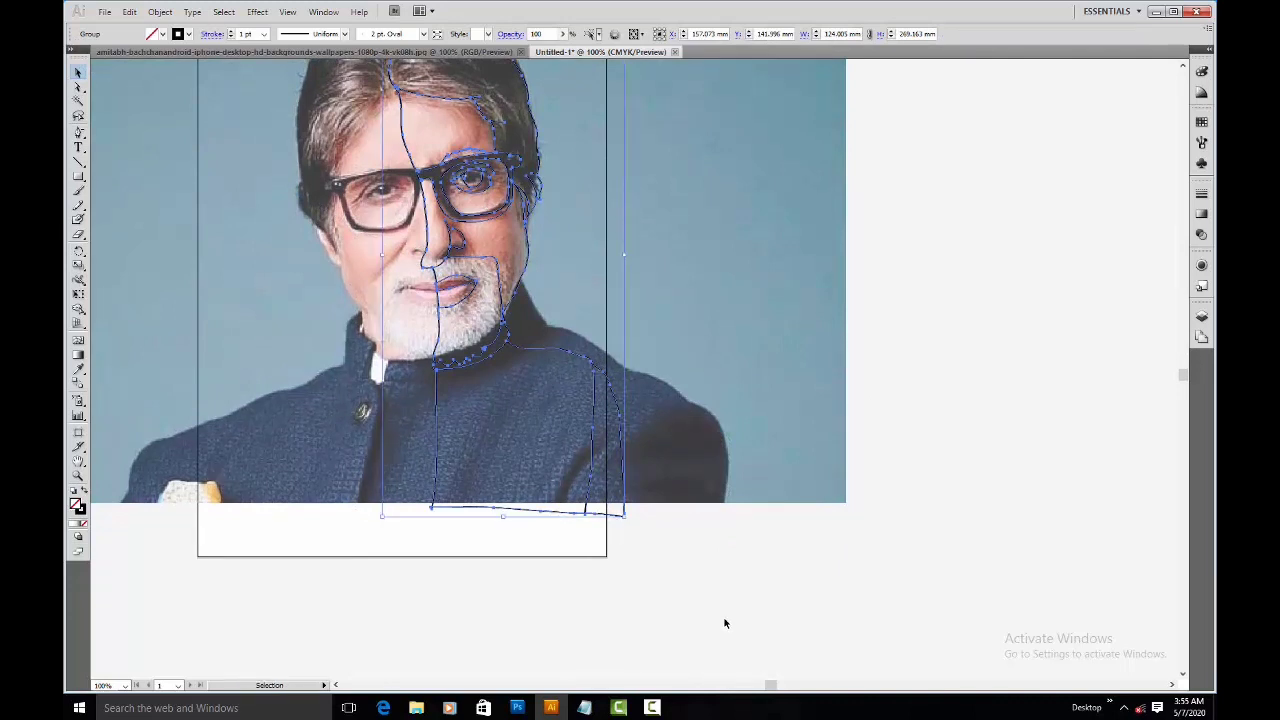
key("a")
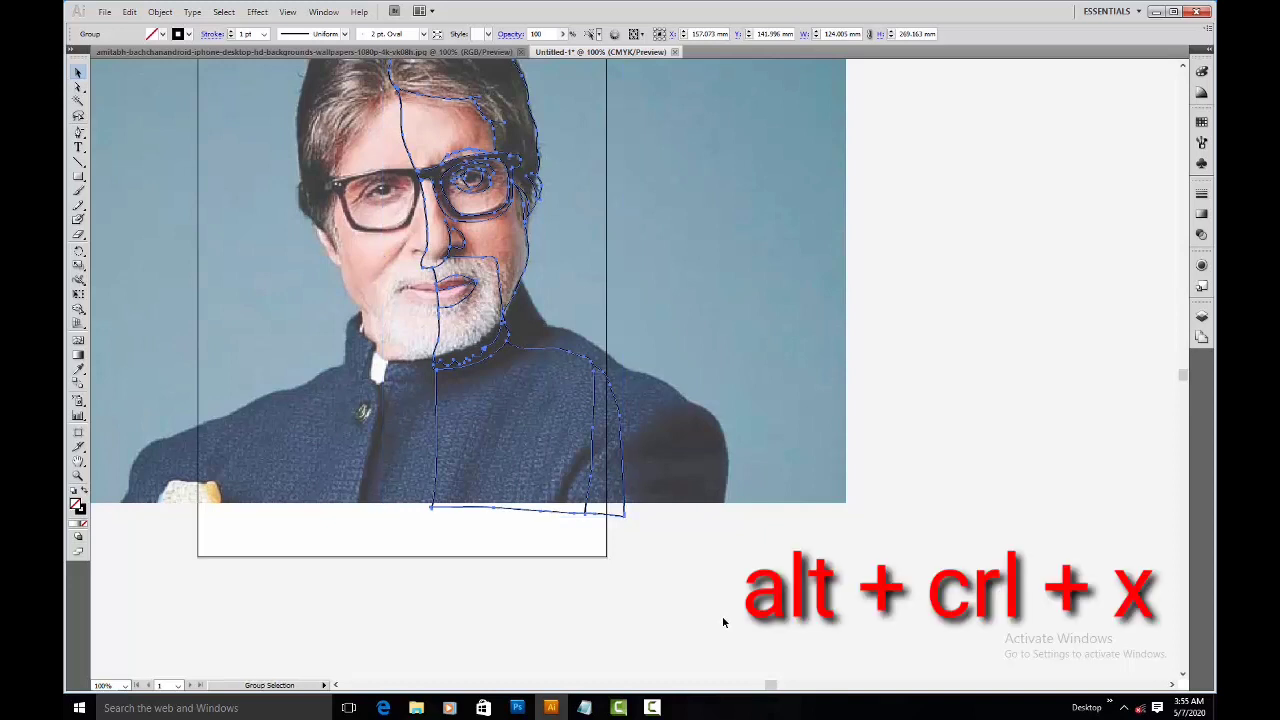
key("ctrl+alt+x")
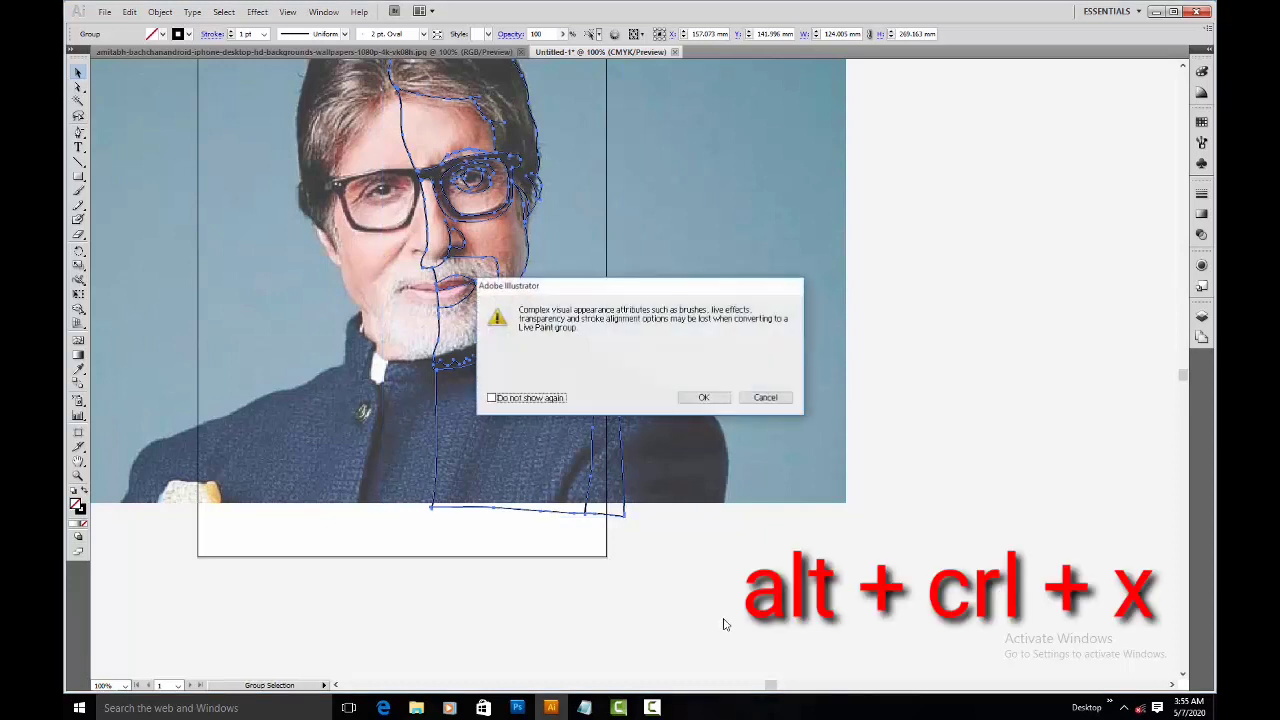
left_click(702, 398)
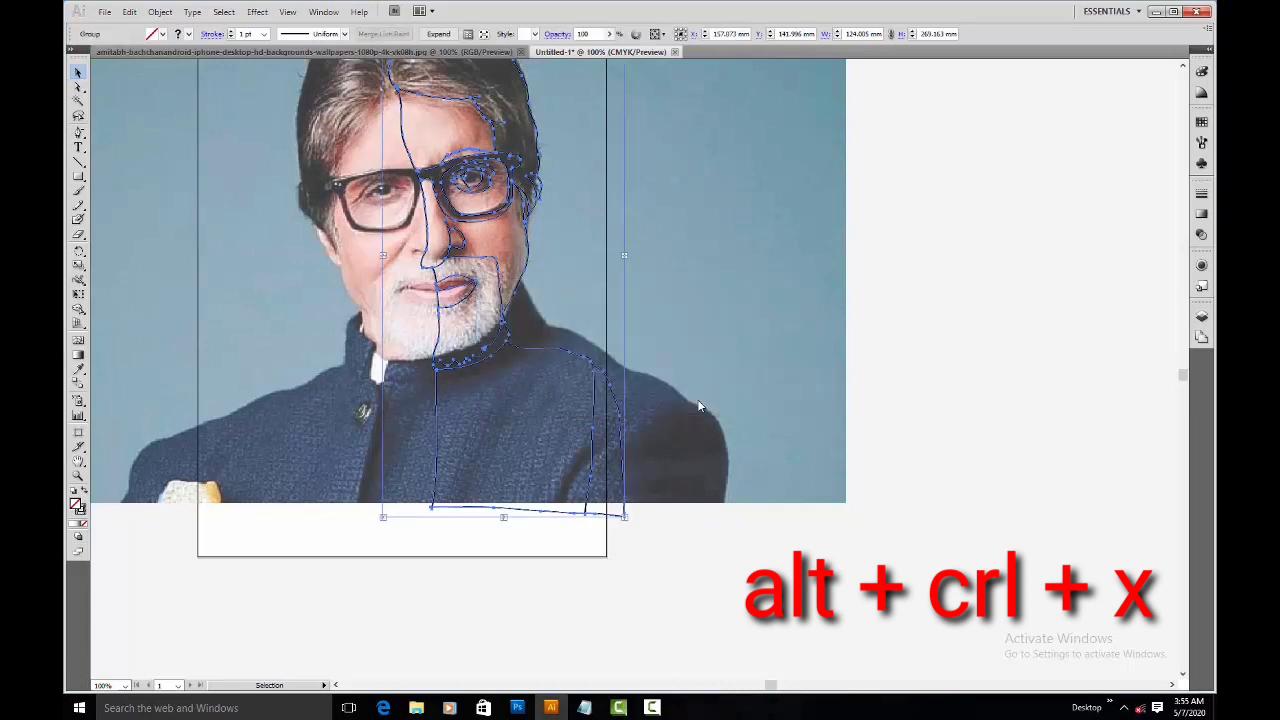
Step: Set the Live Paint group's fill to white (FFFFFF) and deselect it
double_click(78, 507)
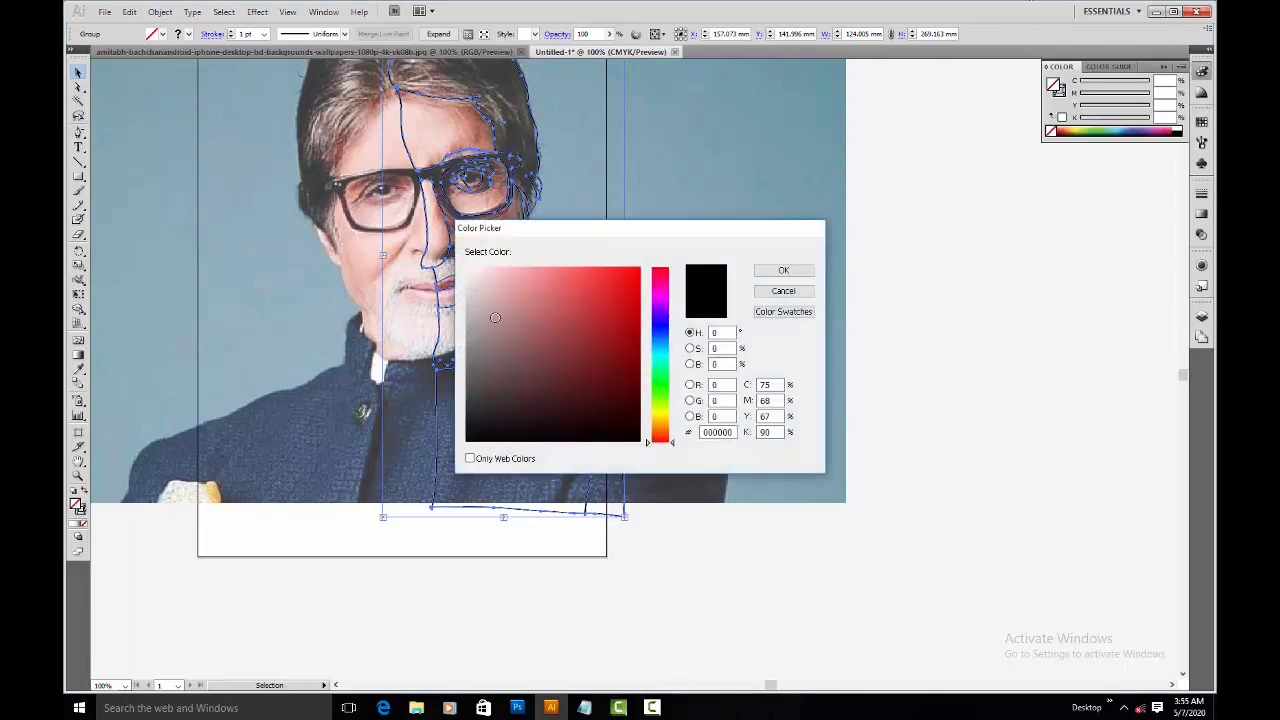
left_click_drag(472, 281, 458, 241)
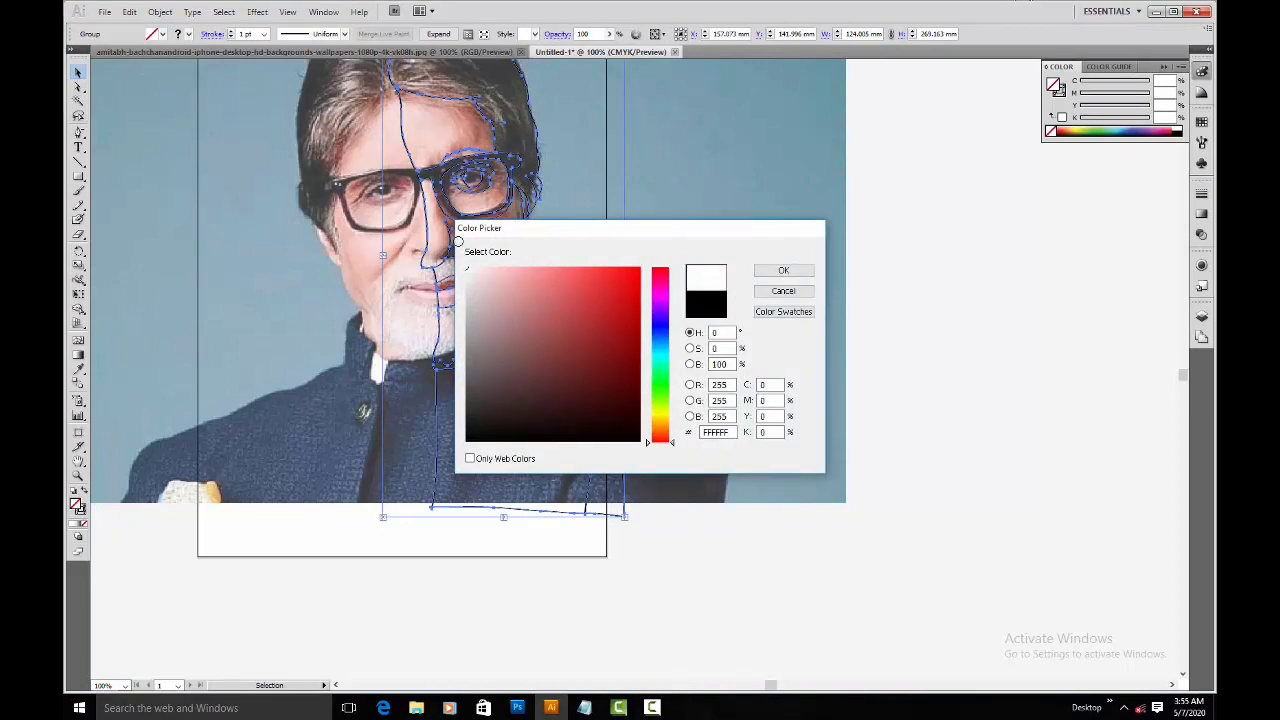
left_click(787, 270)
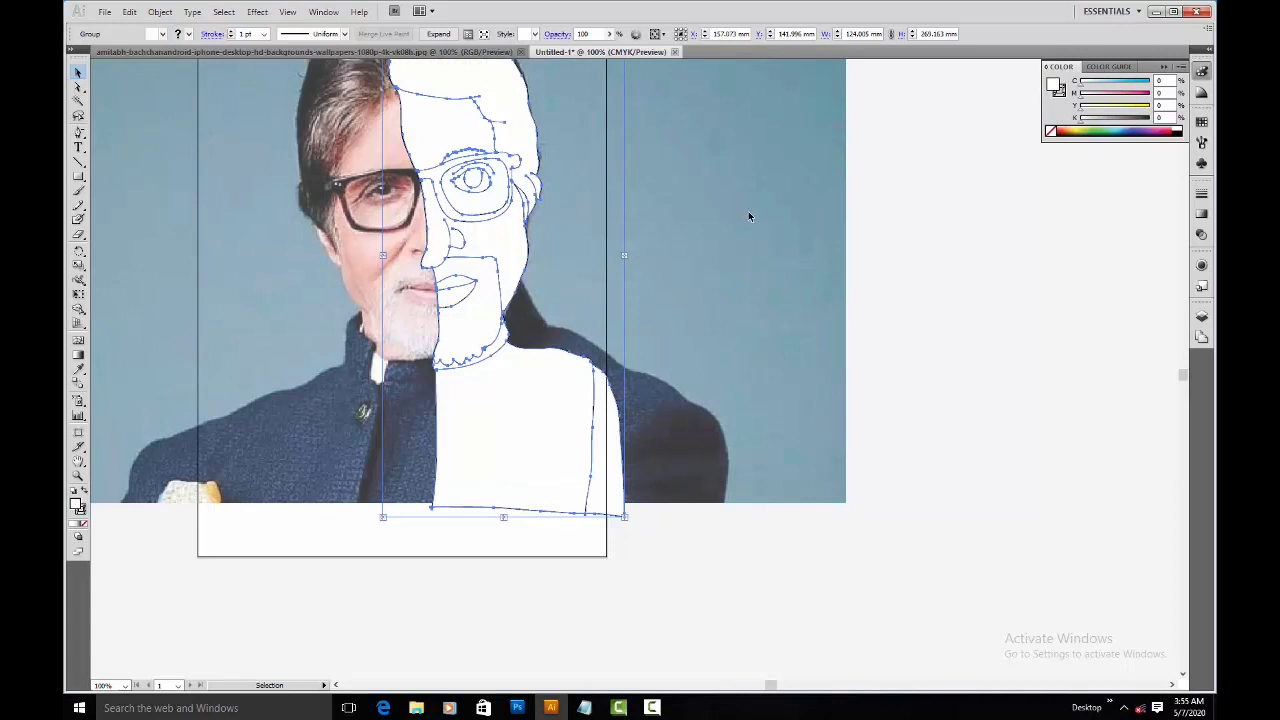
left_click(943, 297)
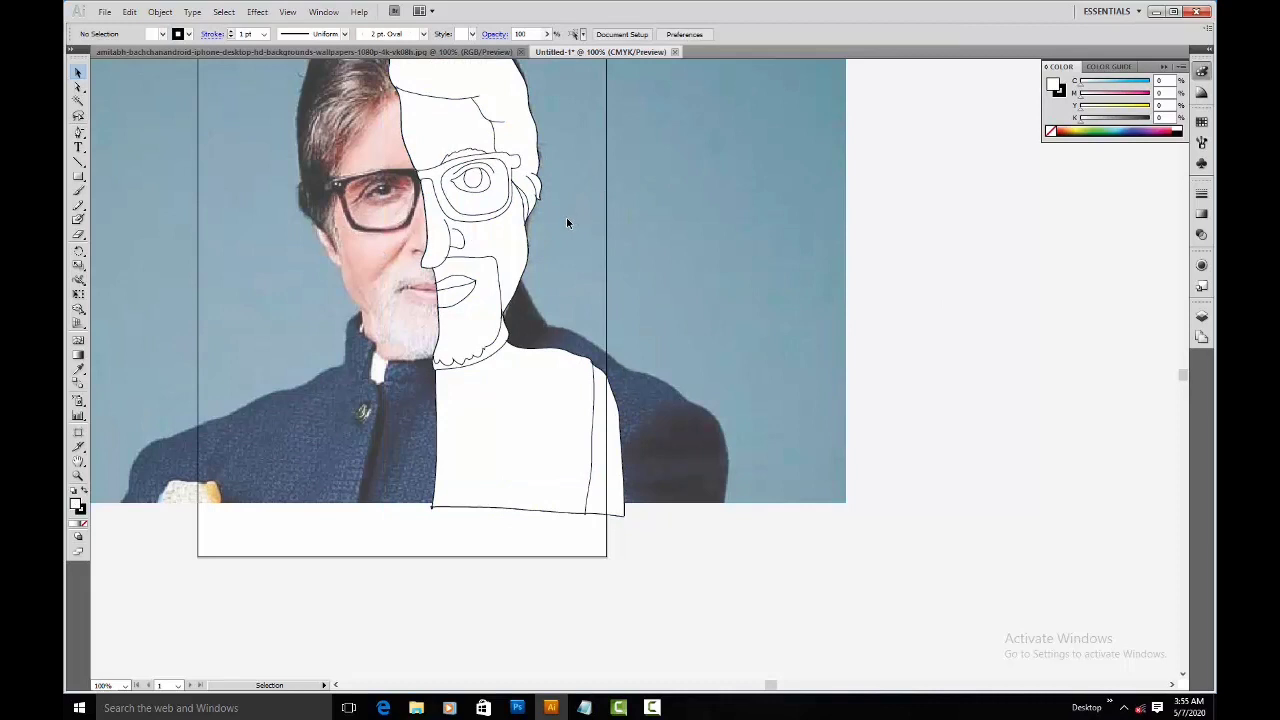
Step: Sample the skin tone from the photo's forehead and fill the drawn forehead, cheek and other facial skin areas using Live Paint
key("i")
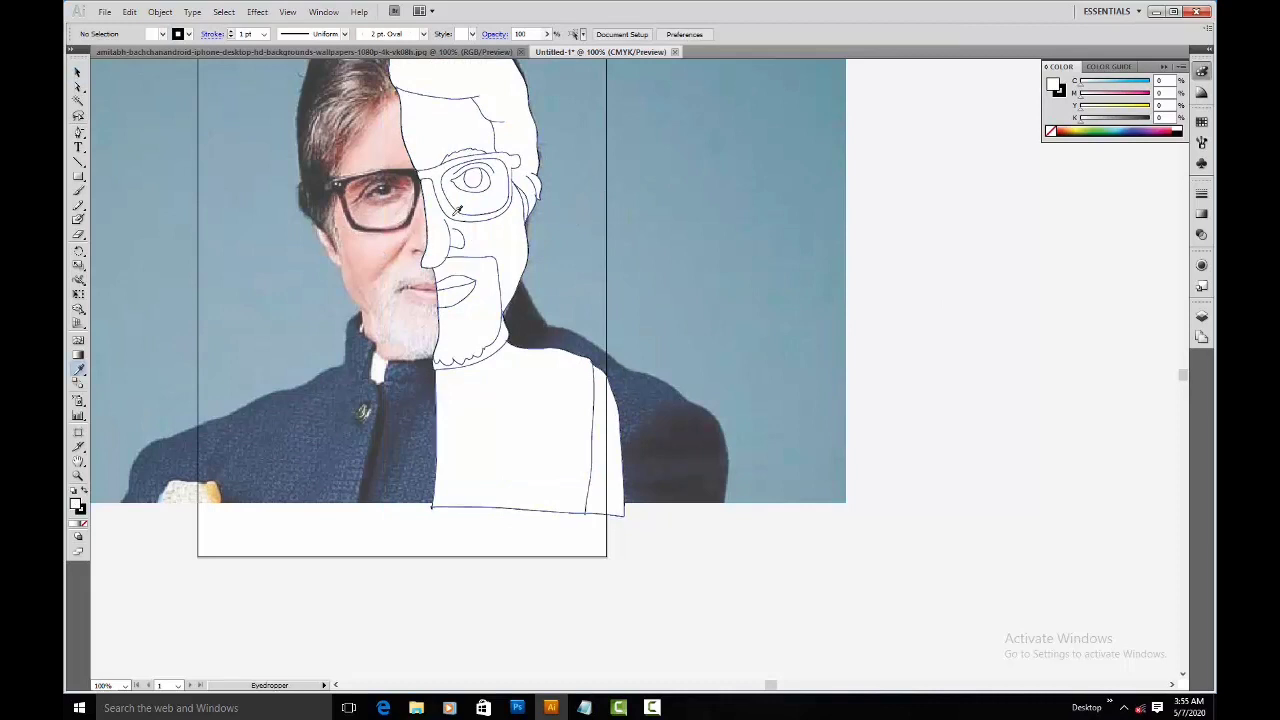
left_click(383, 148)
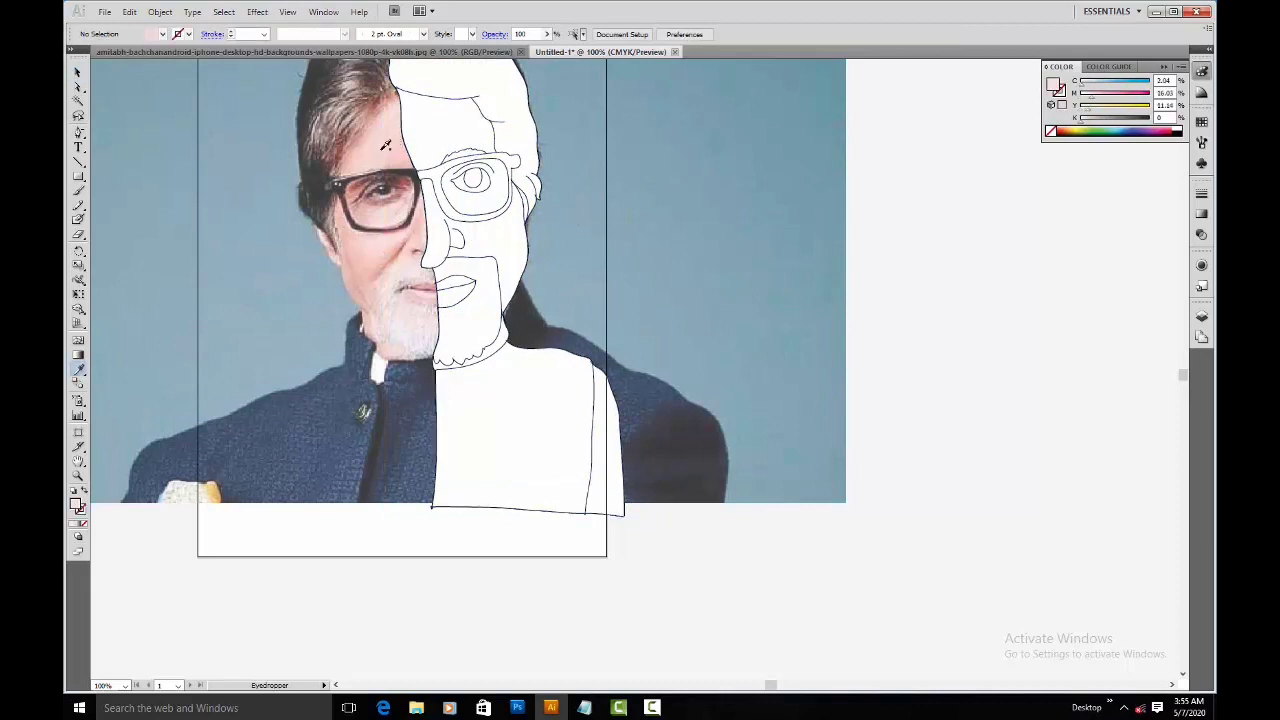
key("k")
left_click(442, 141)
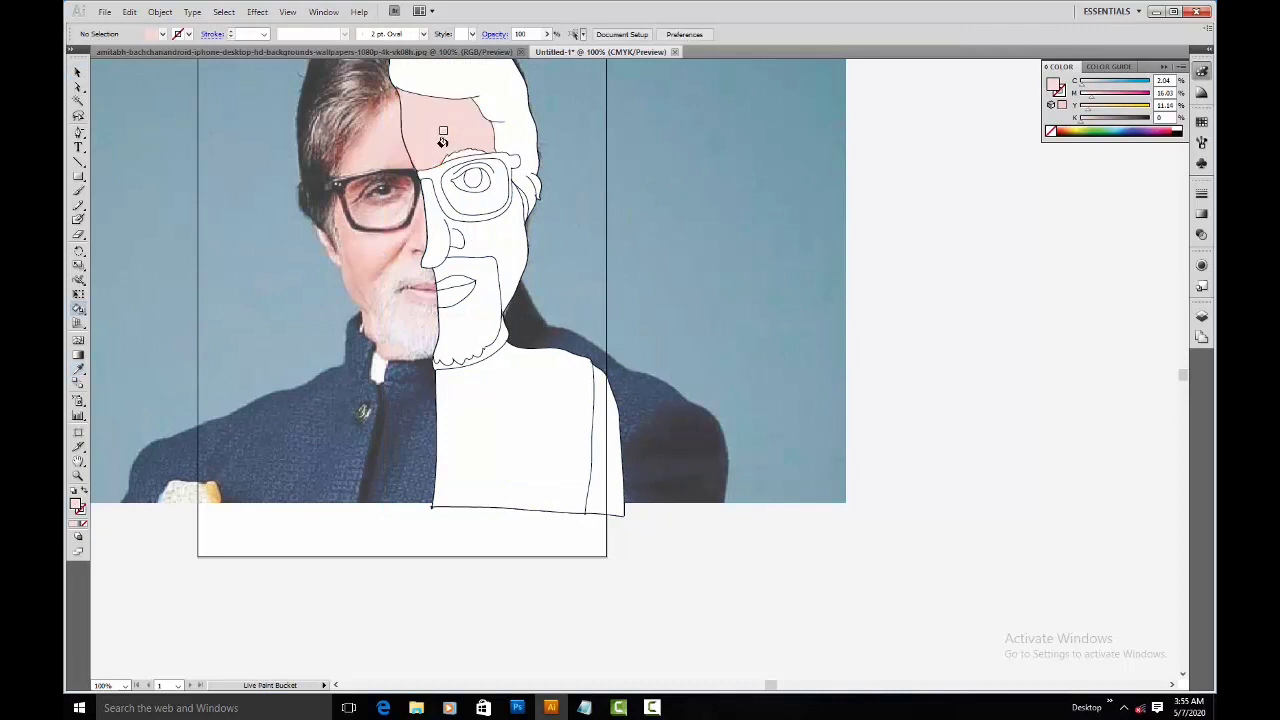
left_click(499, 236)
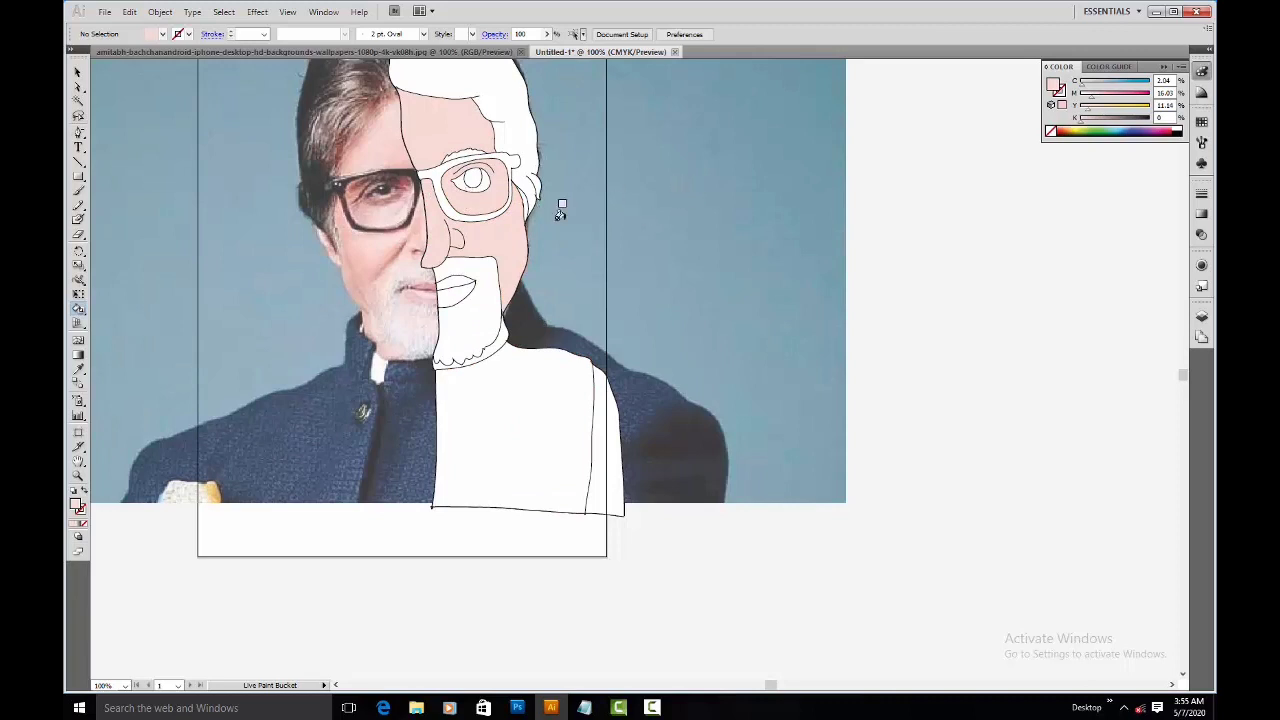
Step: Sample the dark tone of the photo's glasses and fill the drawn glasses frame with it
key("i")
left_click(406, 167)
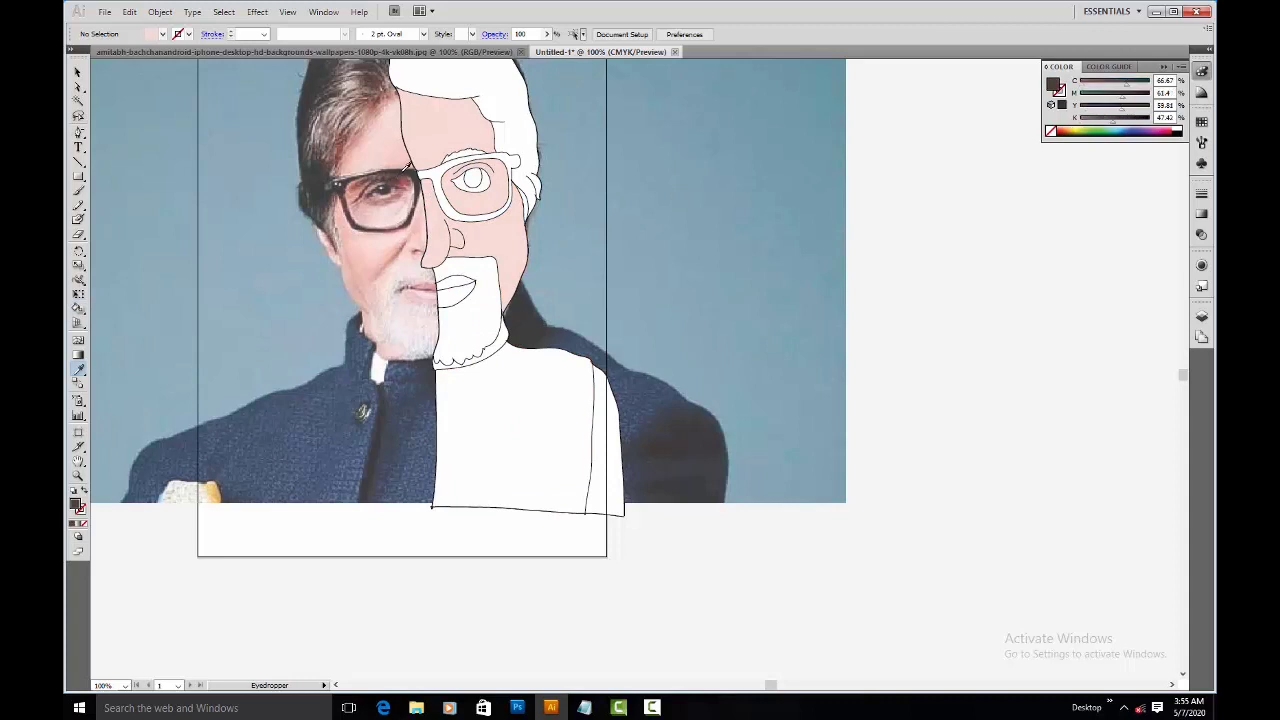
key("k")
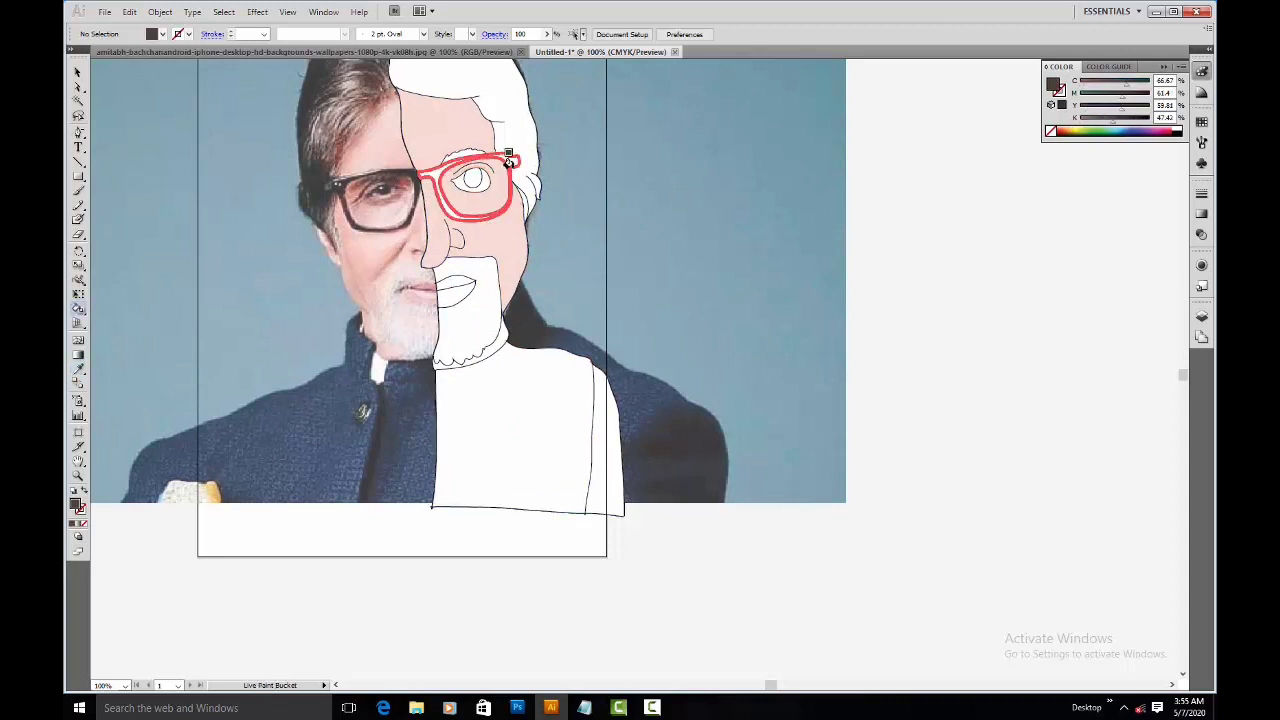
left_click(509, 158)
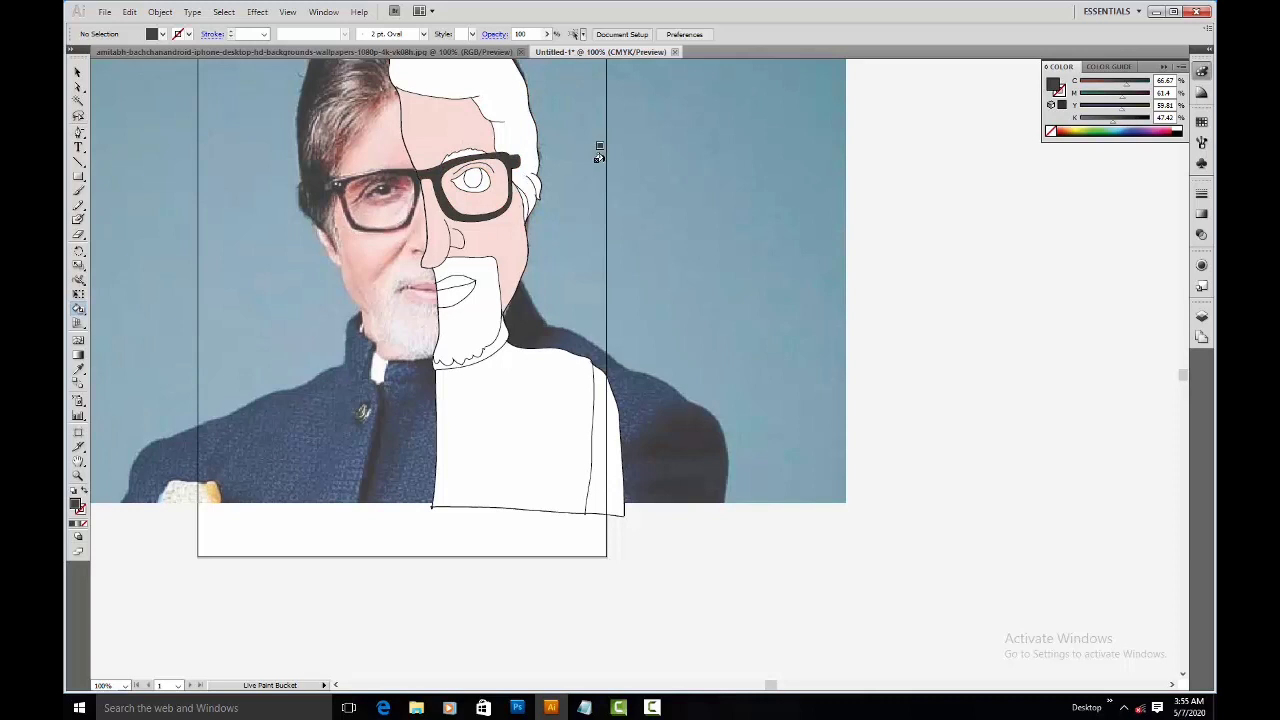
Step: Fill the eyebrow with a grey-brown sampled from the photo and the iris with the dark tone of the glasses frame
key("i")
left_click(383, 173)
key("k")
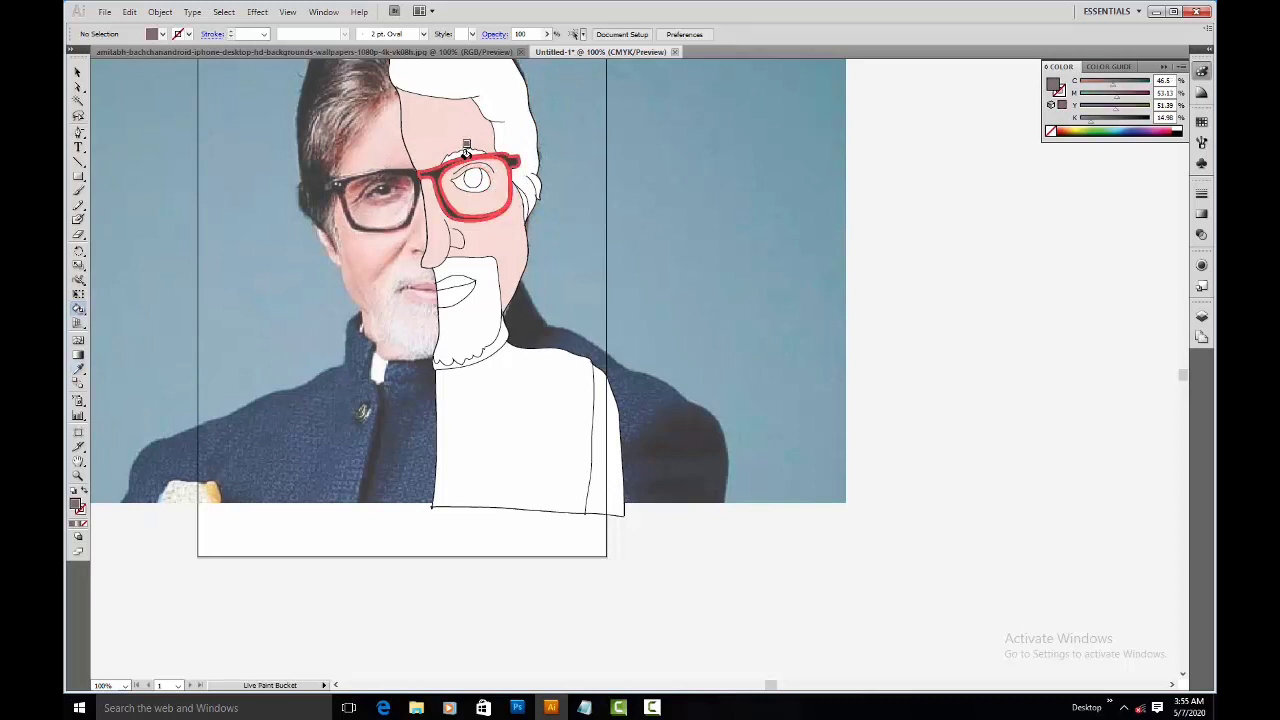
key("i")
left_click(476, 166)
key("k")
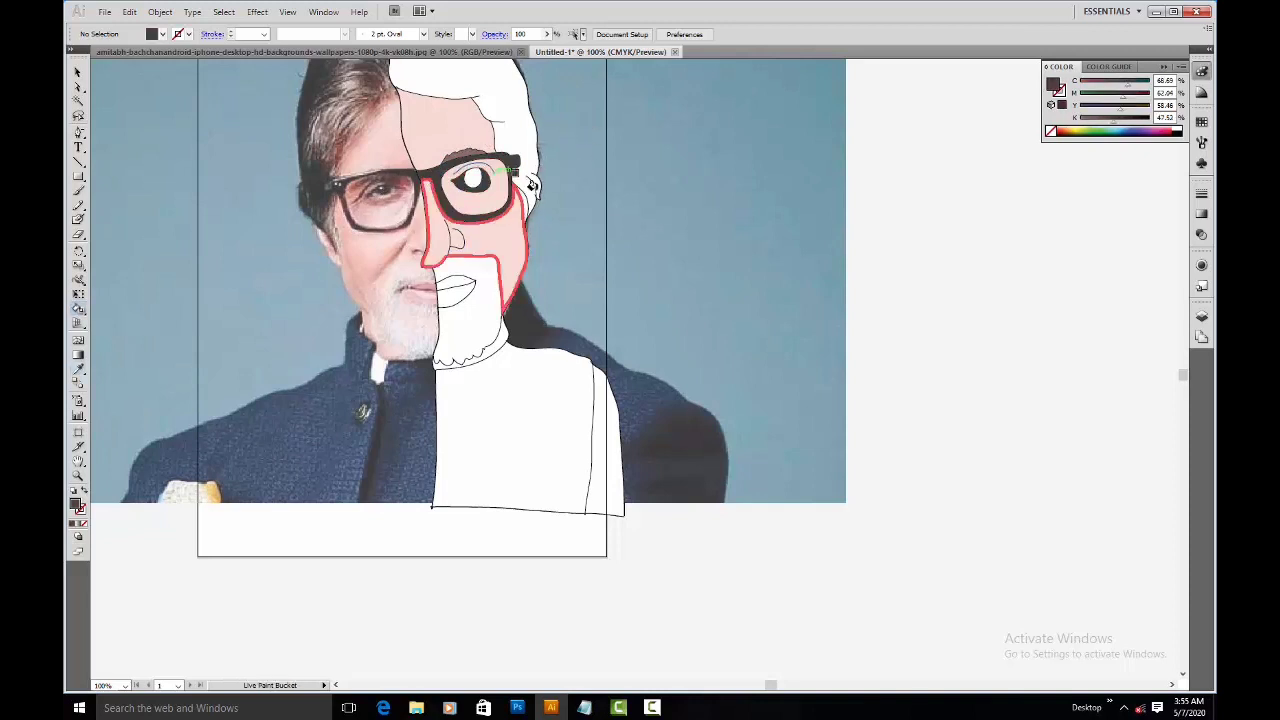
left_click(476, 178)
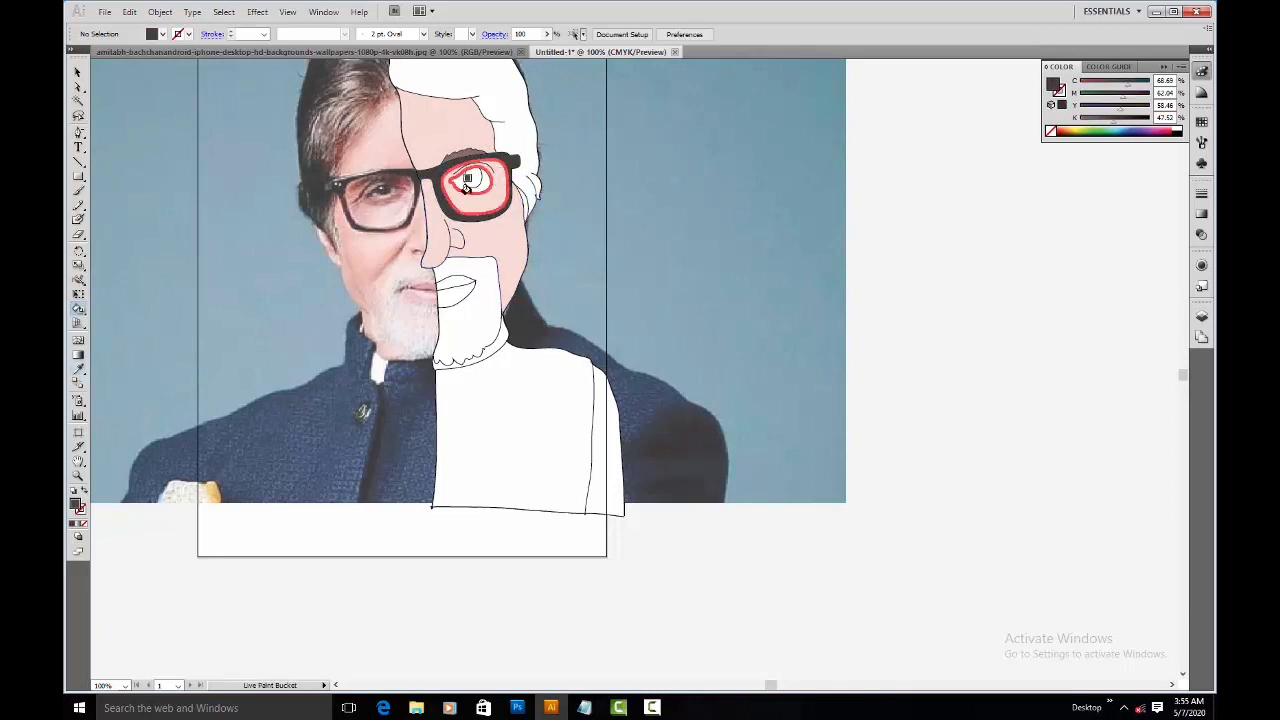
Step: Sample the light grey of the photo's beard and fill the drawn beard with it
key("i")
left_click(432, 330)
key("k")
left_click(474, 345)
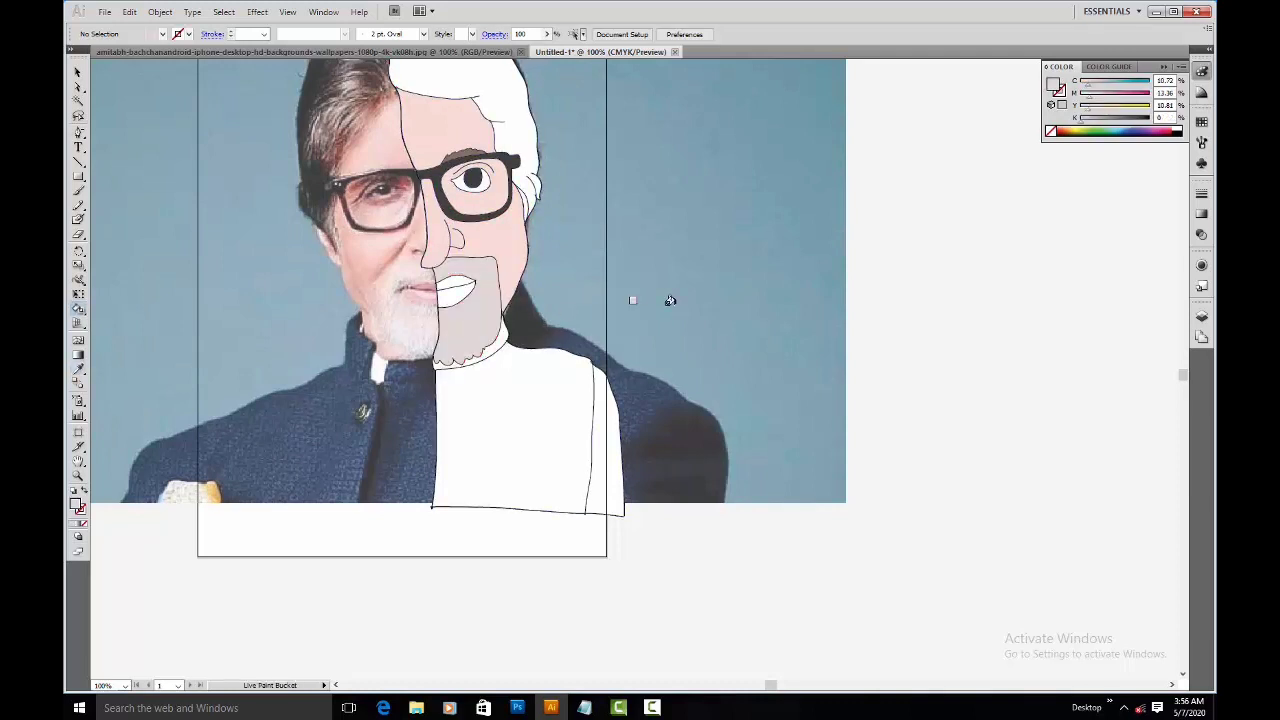
Step: Sample the pink of the photo's mouth and fill the drawn upper and lower lips with it
key("i")
left_click(436, 284)
key("k")
left_click(454, 289)
left_click(453, 282)
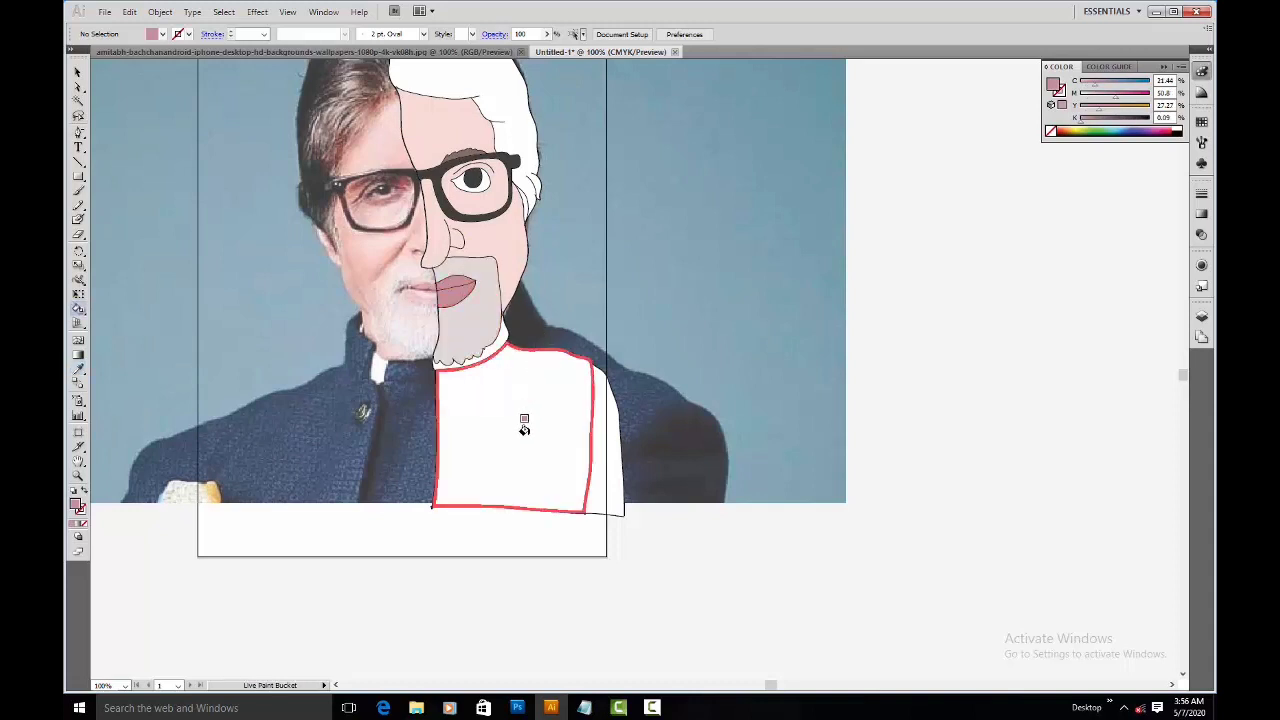
Step: Fill the hair with a dark tone sampled from the photo's hair and the ear with a skin tone sampled beside the face
key("i")
left_click(329, 74)
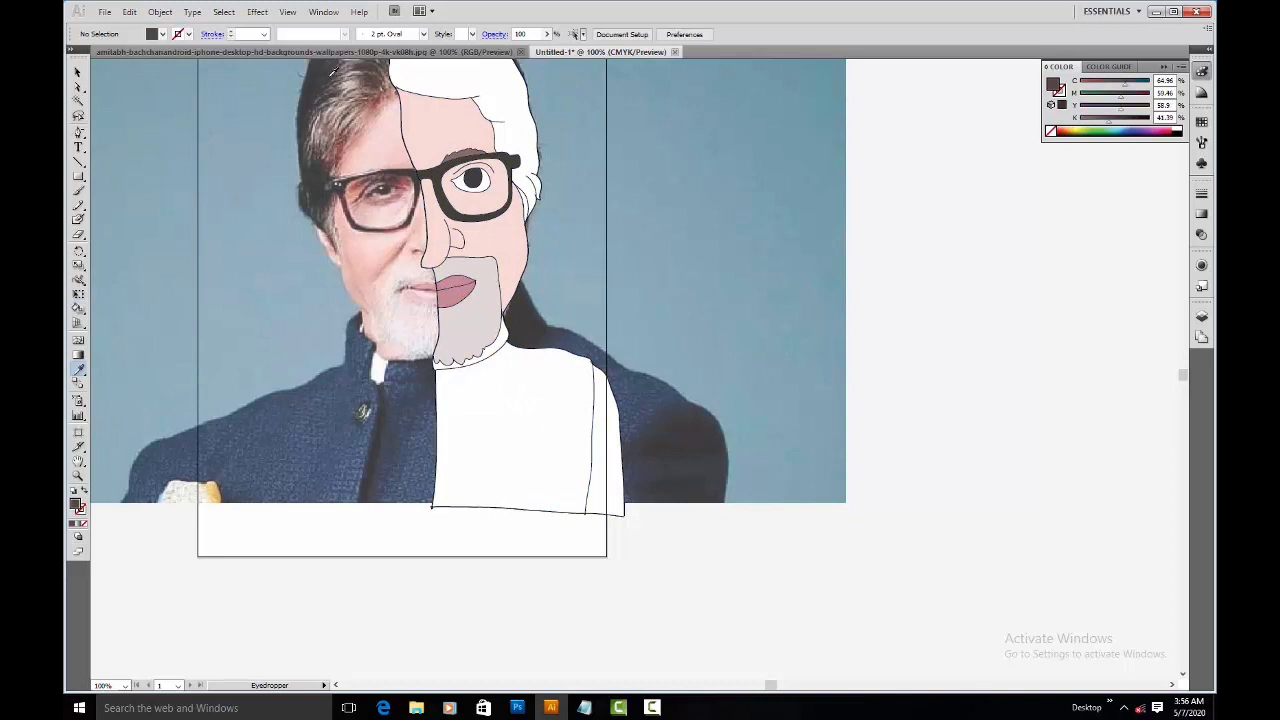
key("k")
left_click(406, 134)
key("i")
left_click(338, 242)
key("k")
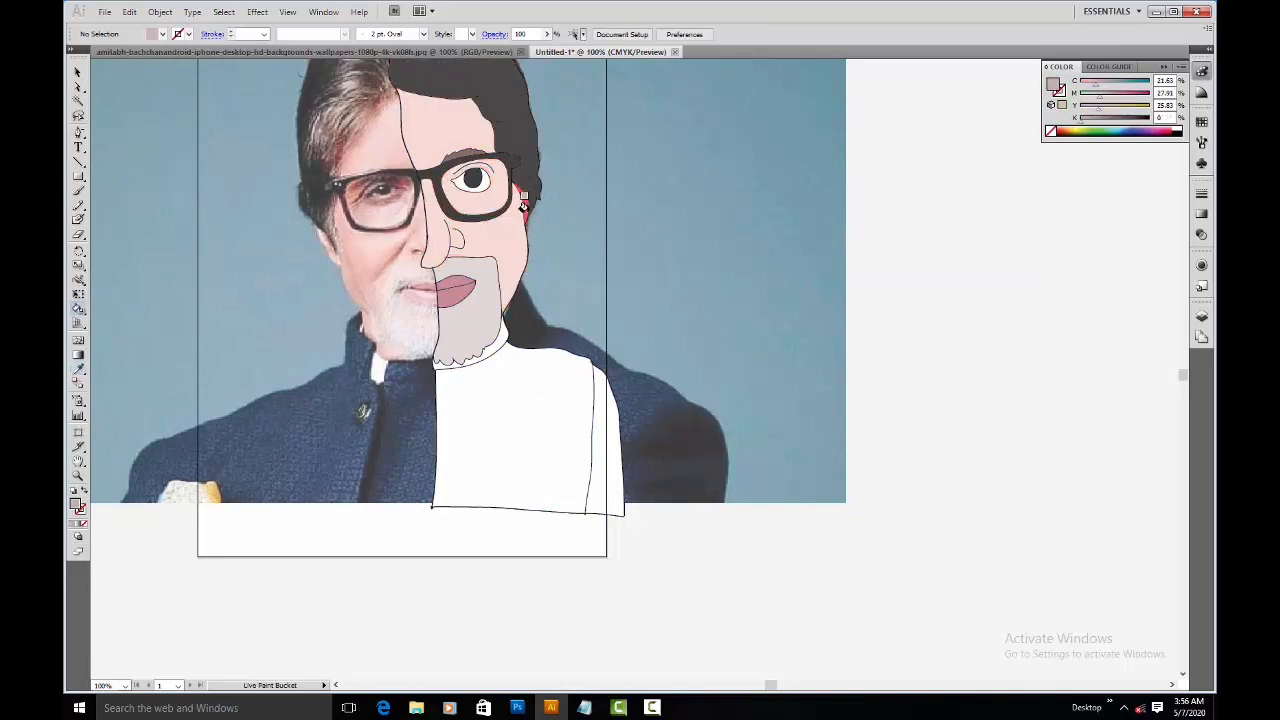
Step: Sample the navy blue of the photo's jacket and fill the drawn jacket body and sleeve strip with it
key("i")
left_click(411, 369)
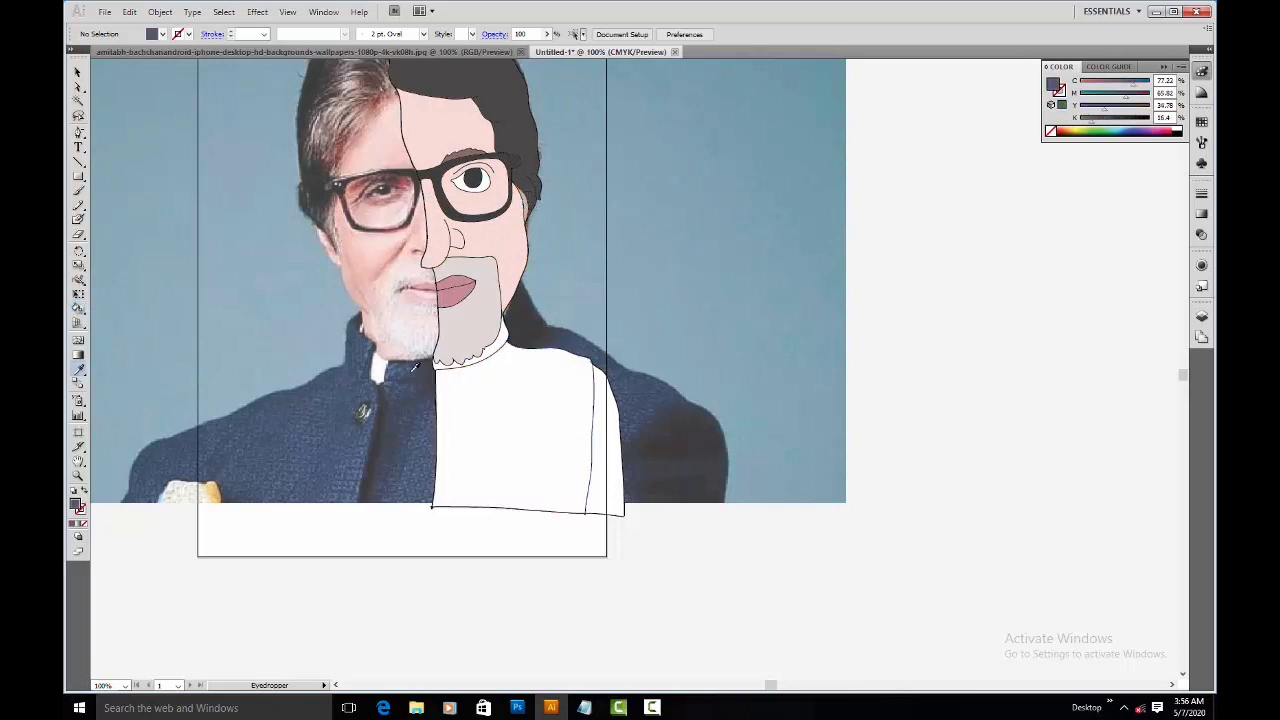
key("k")
left_click(497, 412)
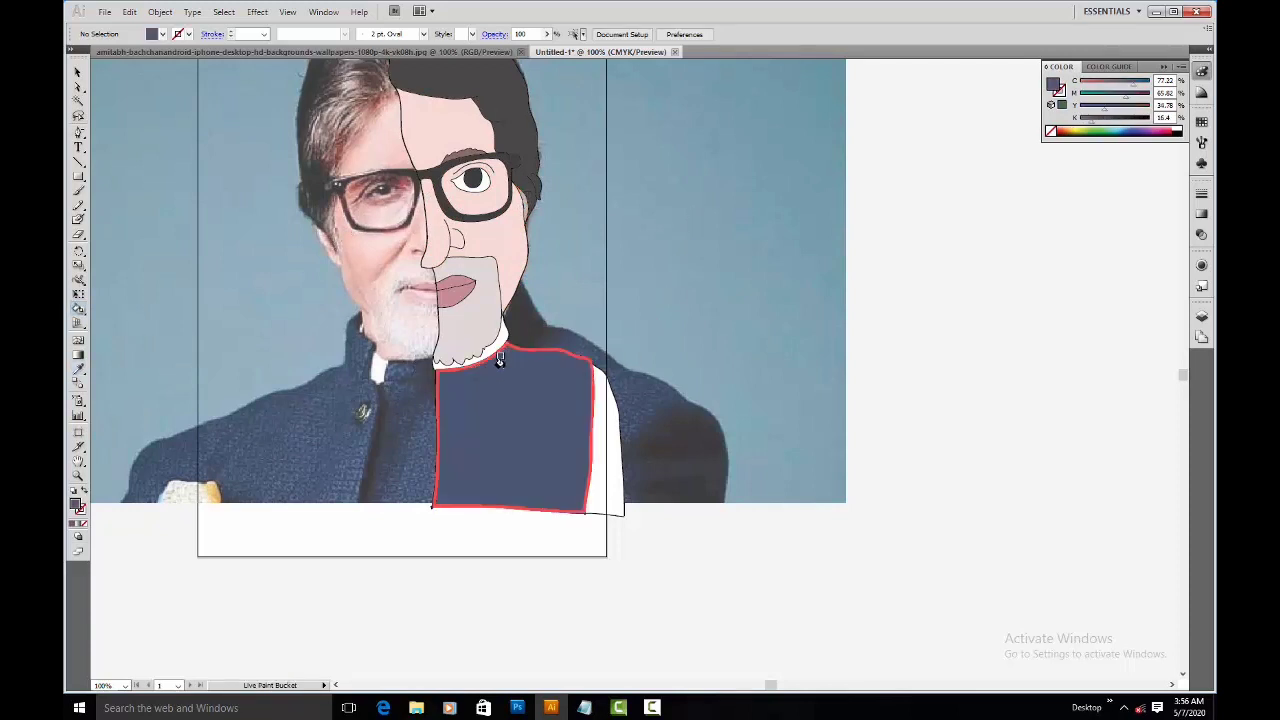
left_click(612, 428)
Step: Fill the sleeve strip and the collar band below the beard with dark shades sampled from the photo's jacket
key("i")
left_click(666, 440)
key("k")
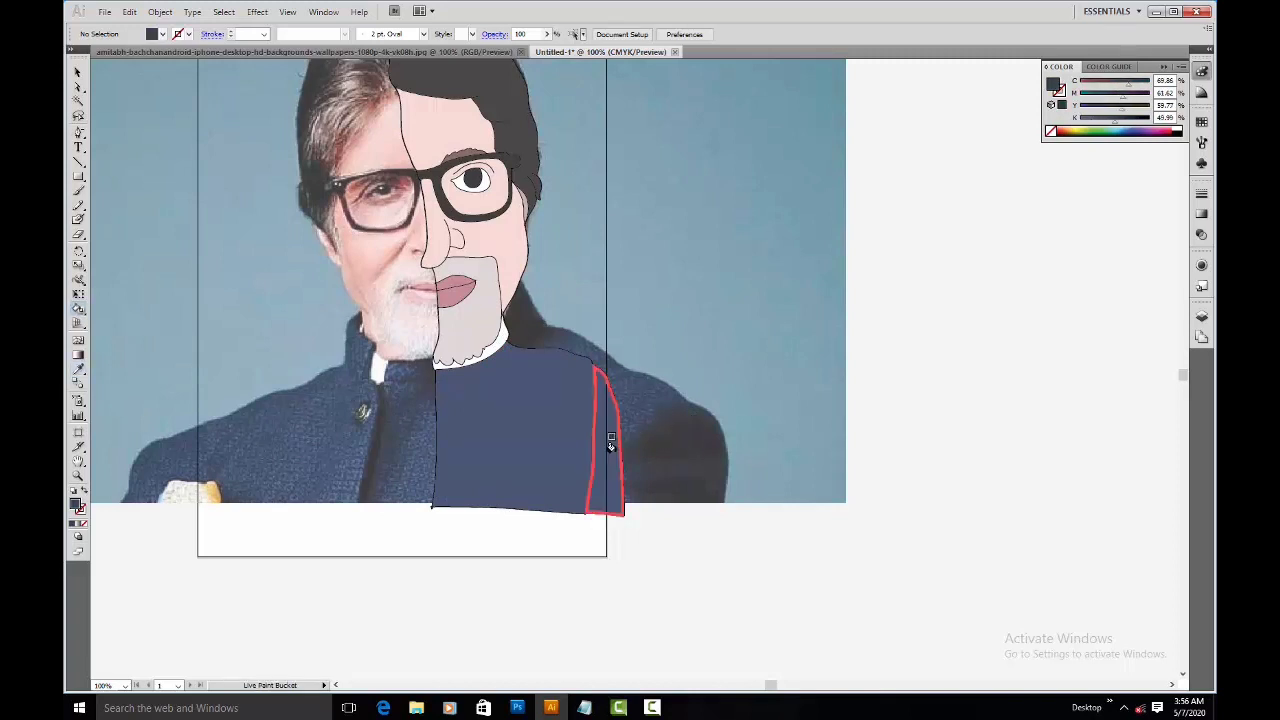
left_click(608, 443)
key("i")
key("k")
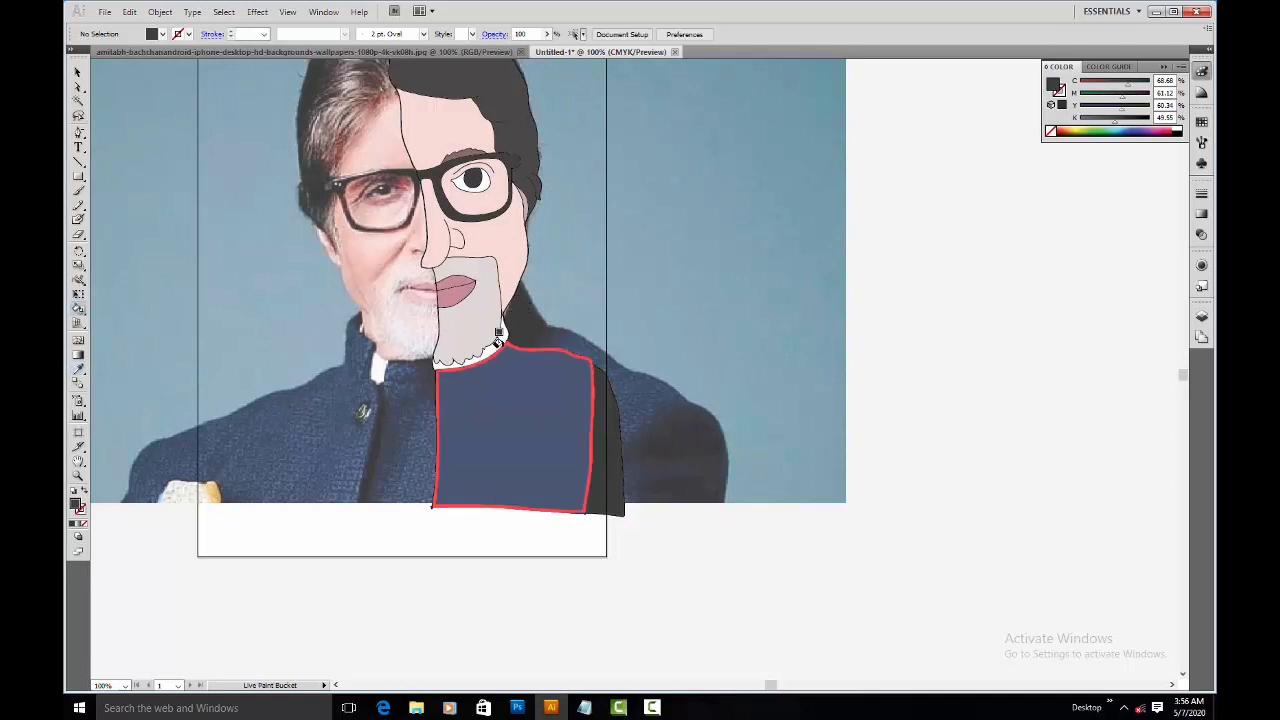
Step: Try to reshape the dividing line along the forehead by its anchor points, and undo the edits
key("space")
left_click_drag(518, 207, 612, 268)
key("a")
left_click(496, 187)
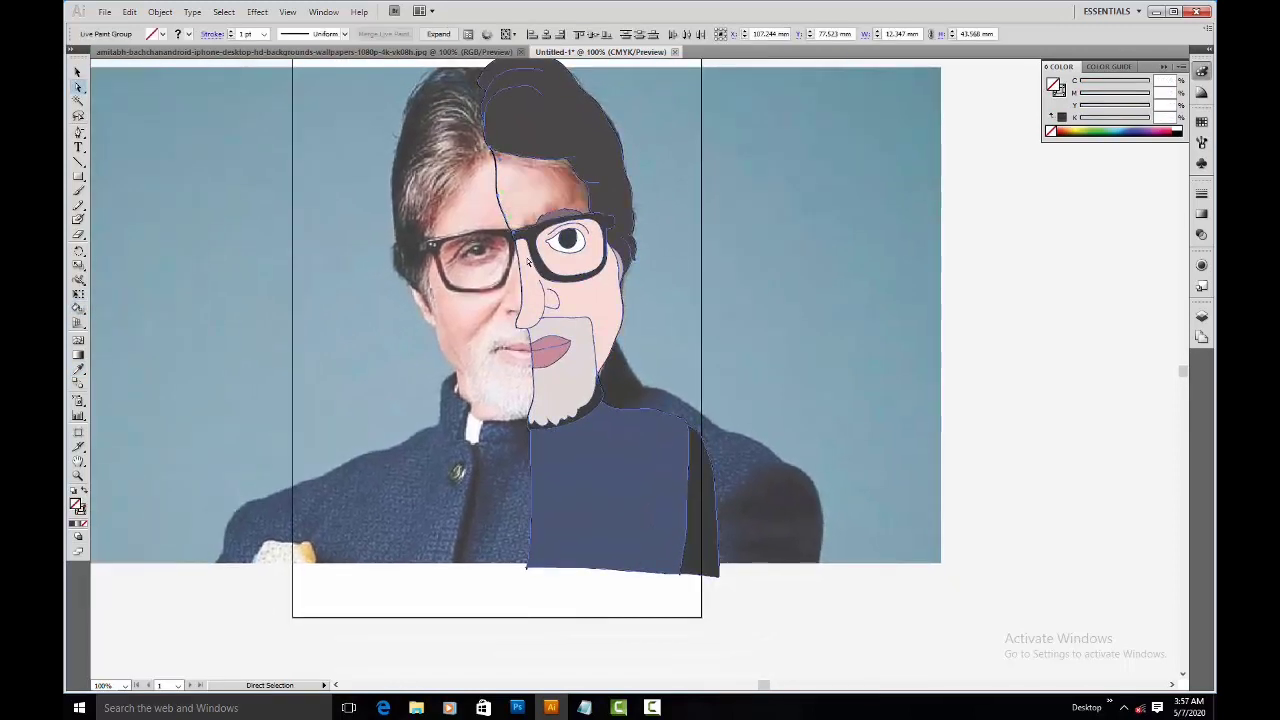
left_click(494, 207)
left_click(494, 207)
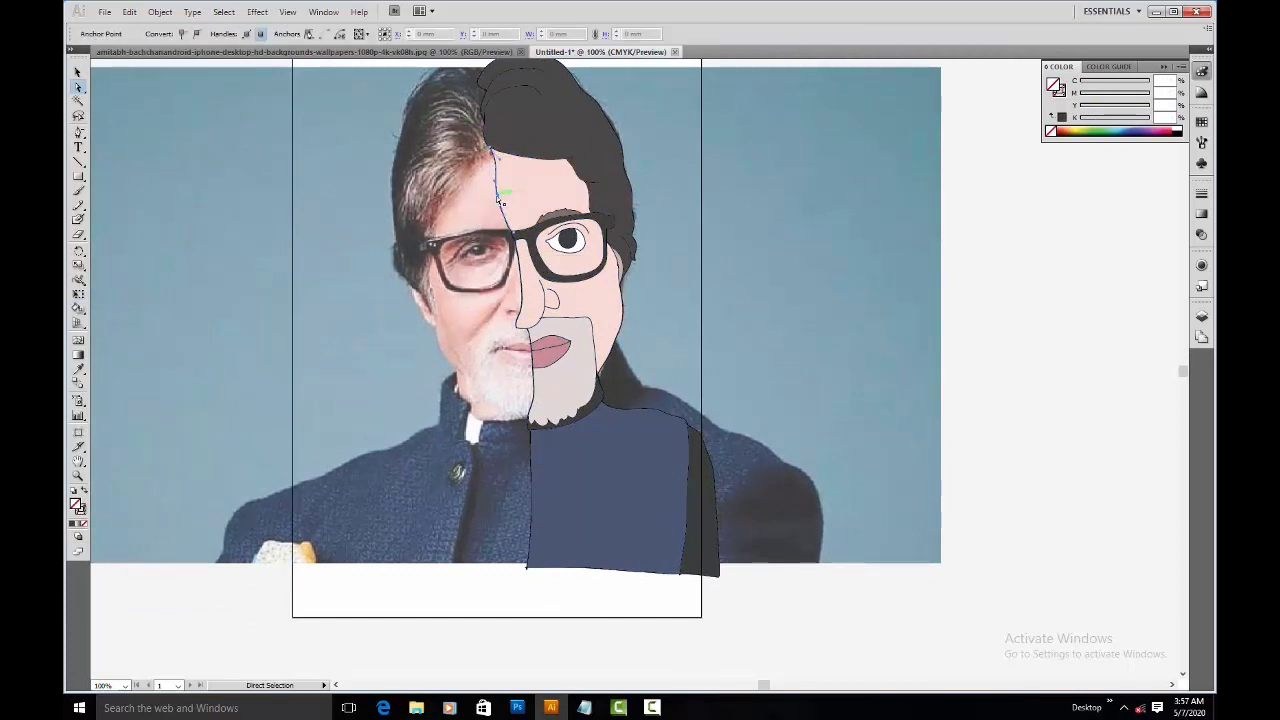
left_click_drag(535, 204, 540, 221)
key("ctrl+z")
key("ctrl+z")
key("ctrl+z")
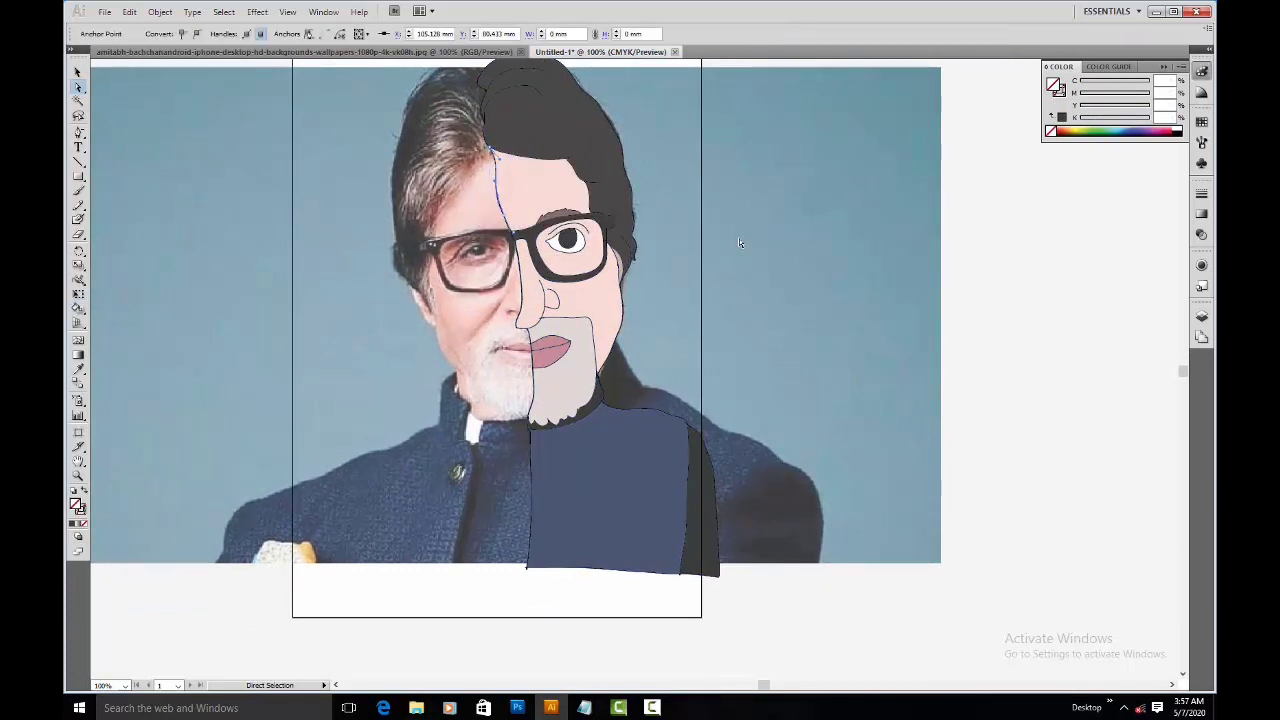
Step: Send the traced Live Paint artwork behind the photo
key("ctrl+a")
key("v")
left_click(621, 493)
key("ctrl")
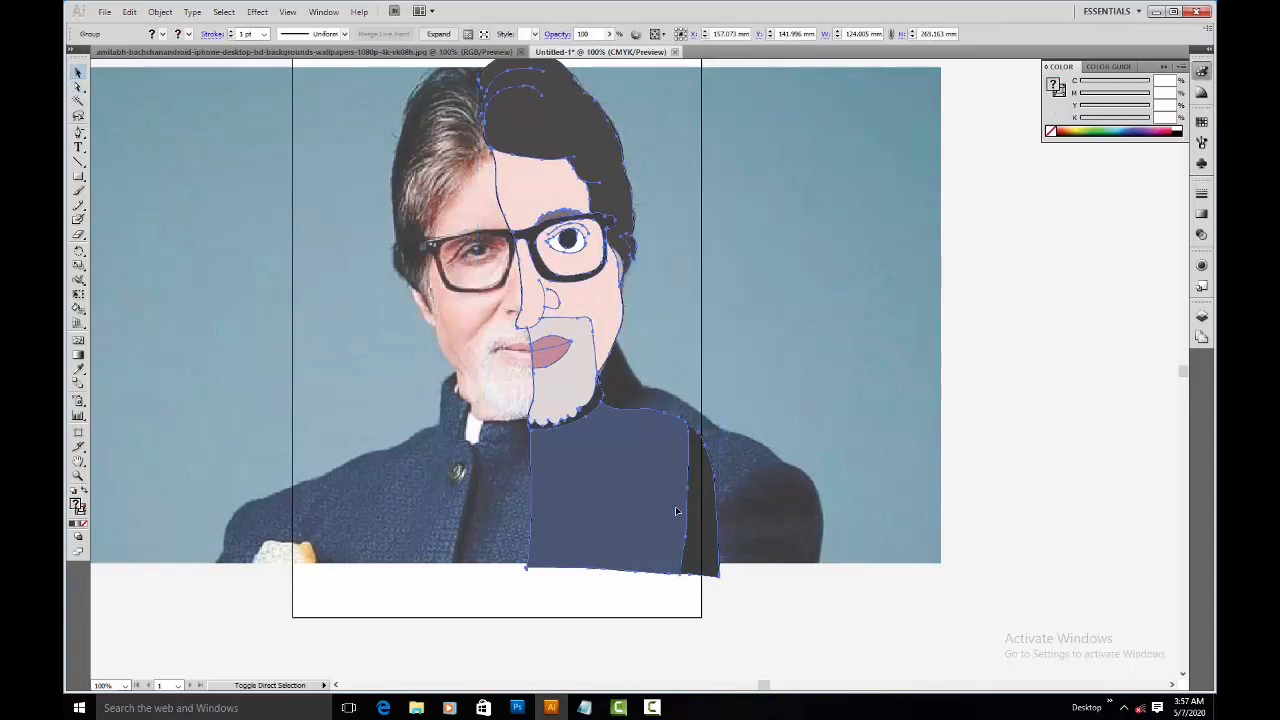
key("ctrl+shift+[")
left_click(818, 614)
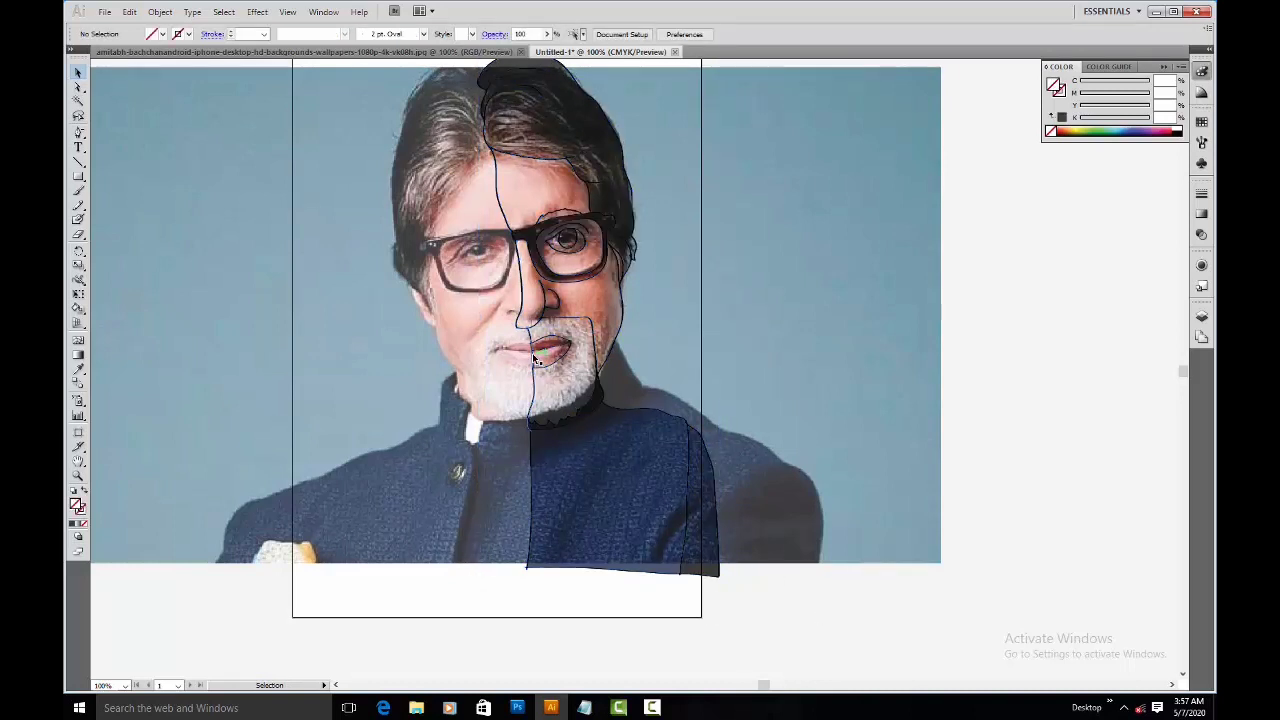
Step: Try selecting parts of the drawn jacket behind the photo, and restore the artwork in front of it
key("a")
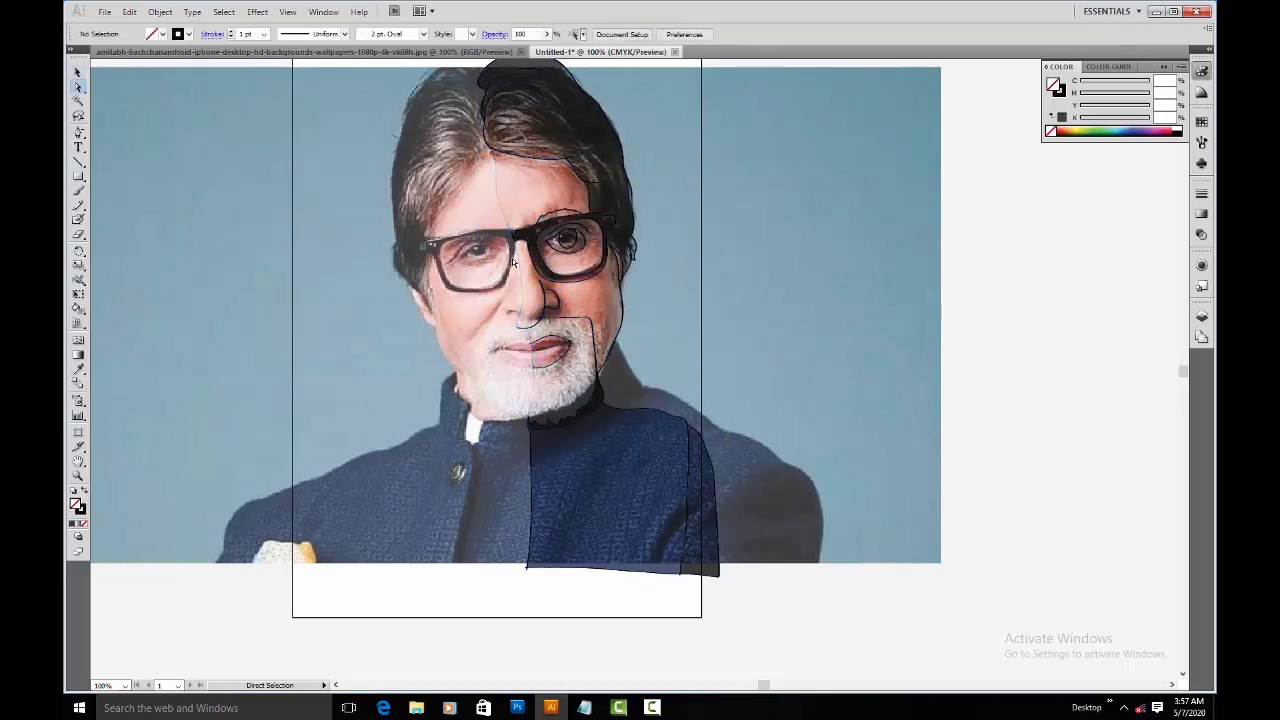
left_click(617, 500)
left_click_drag(788, 638, 606, 463)
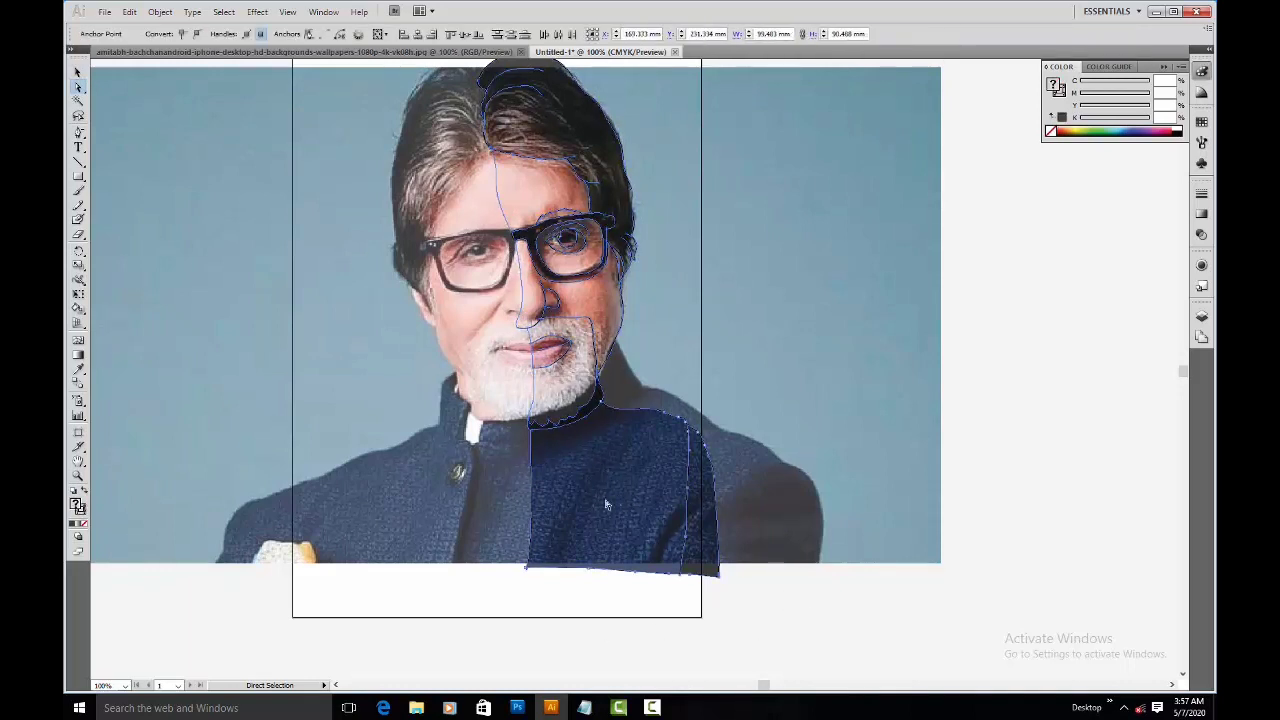
left_click(663, 650)
key("b")
left_click_drag(660, 640, 550, 498)
key("ctrl+z")
key("v")
left_click(580, 536)
key("a")
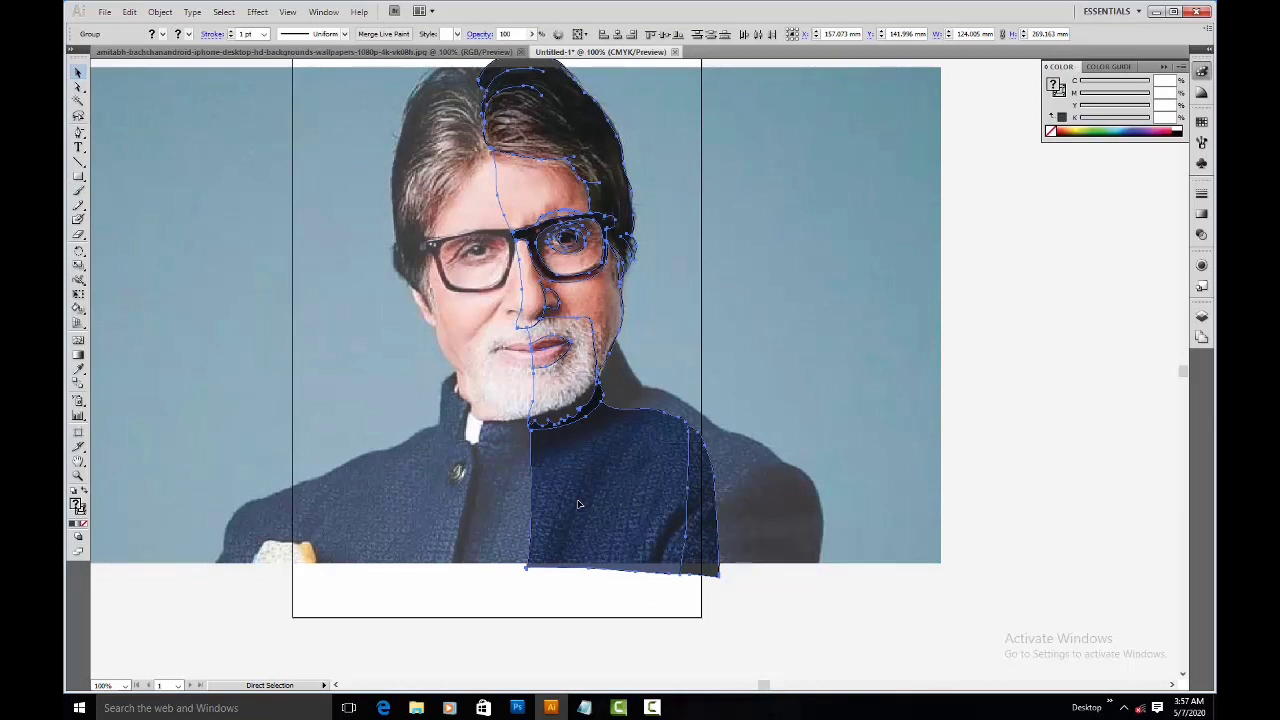
key("v")
key("ctrl+alt+x")
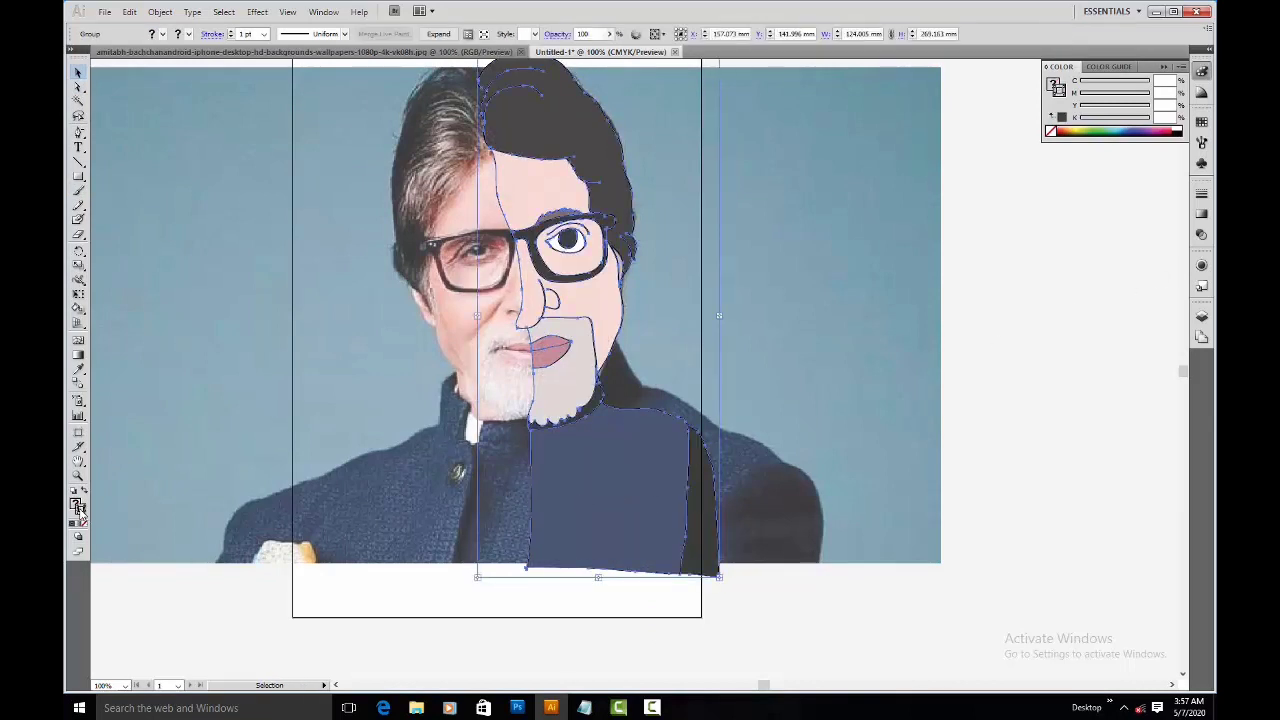
Step: Remove the black outline from the dividing line running down the face and the jacket
left_click(193, 613)
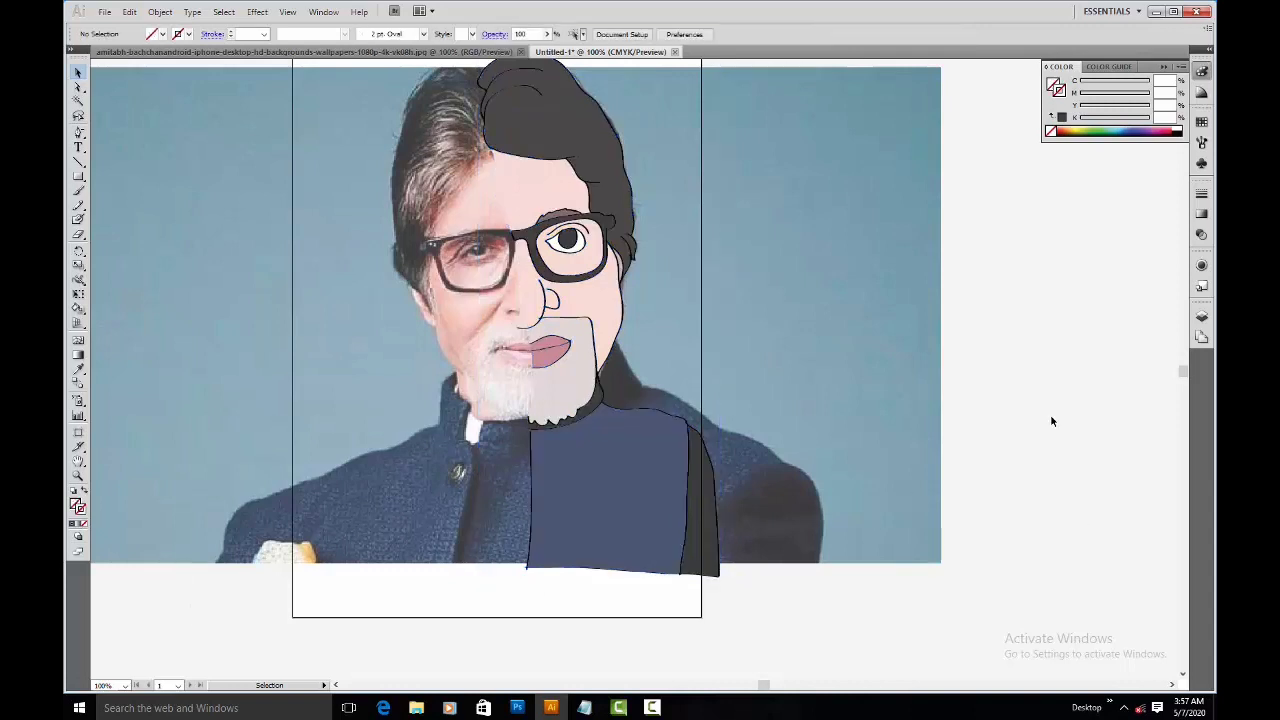
key("a")
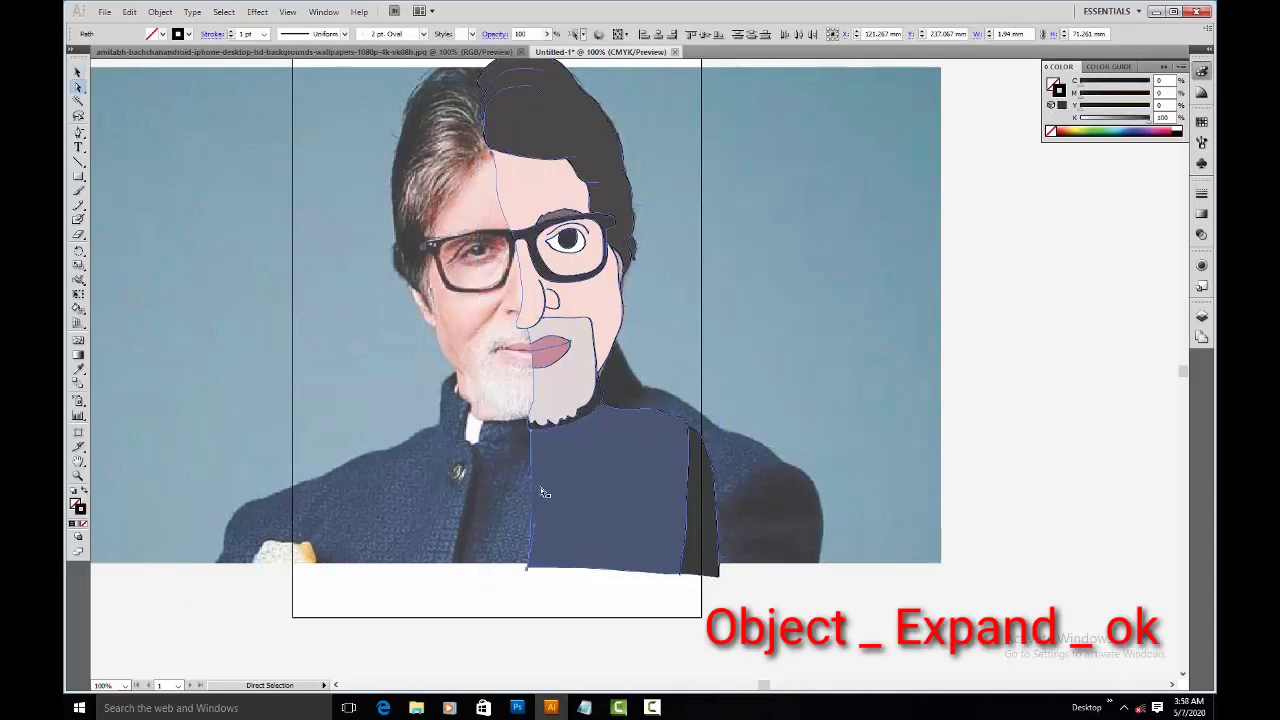
key("space")
mouse_move(681, 304)
left_mouse_down()
mouse_move(660, 417)
mouse_move(651, 314)
mouse_move(677, 317)
left_mouse_up()
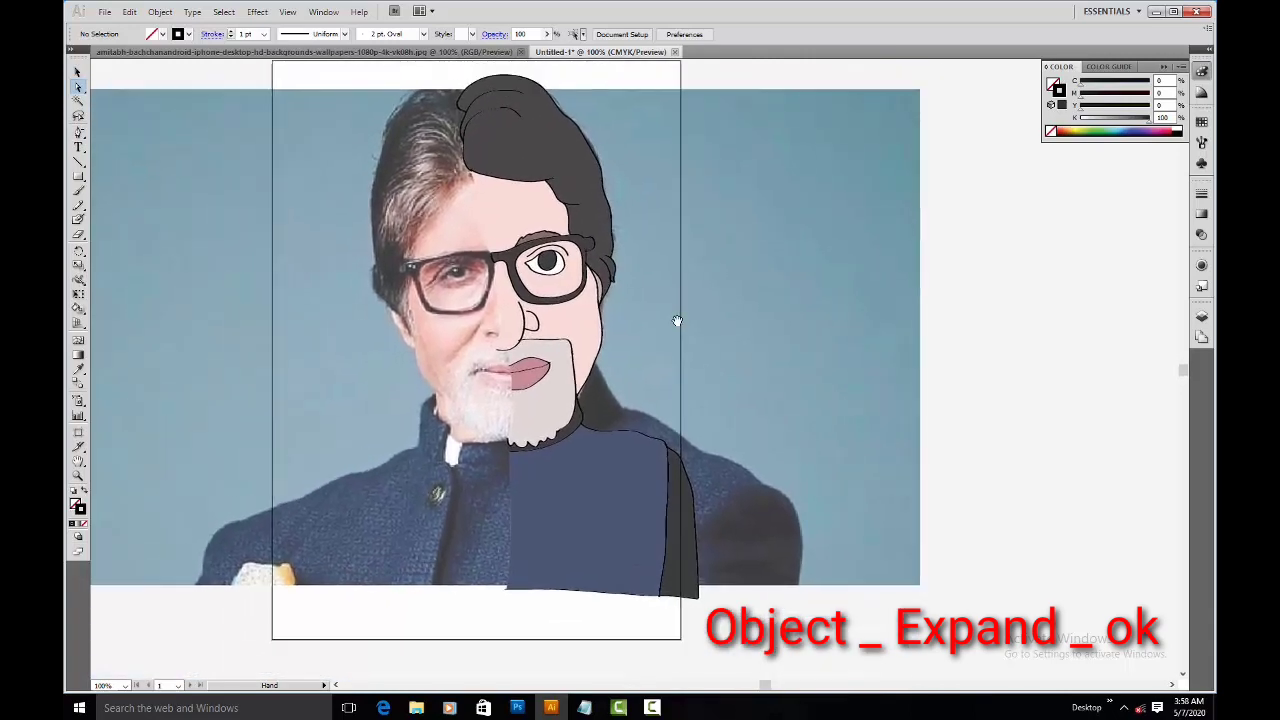
Step: Expand the Live Paint group of the cartoon half into separate editable shapes
key("ctrl+plus")
key("ctrl+plus")
key("ctrl+plus")
key("space")
left_click_drag(497, 337, 724, 245)
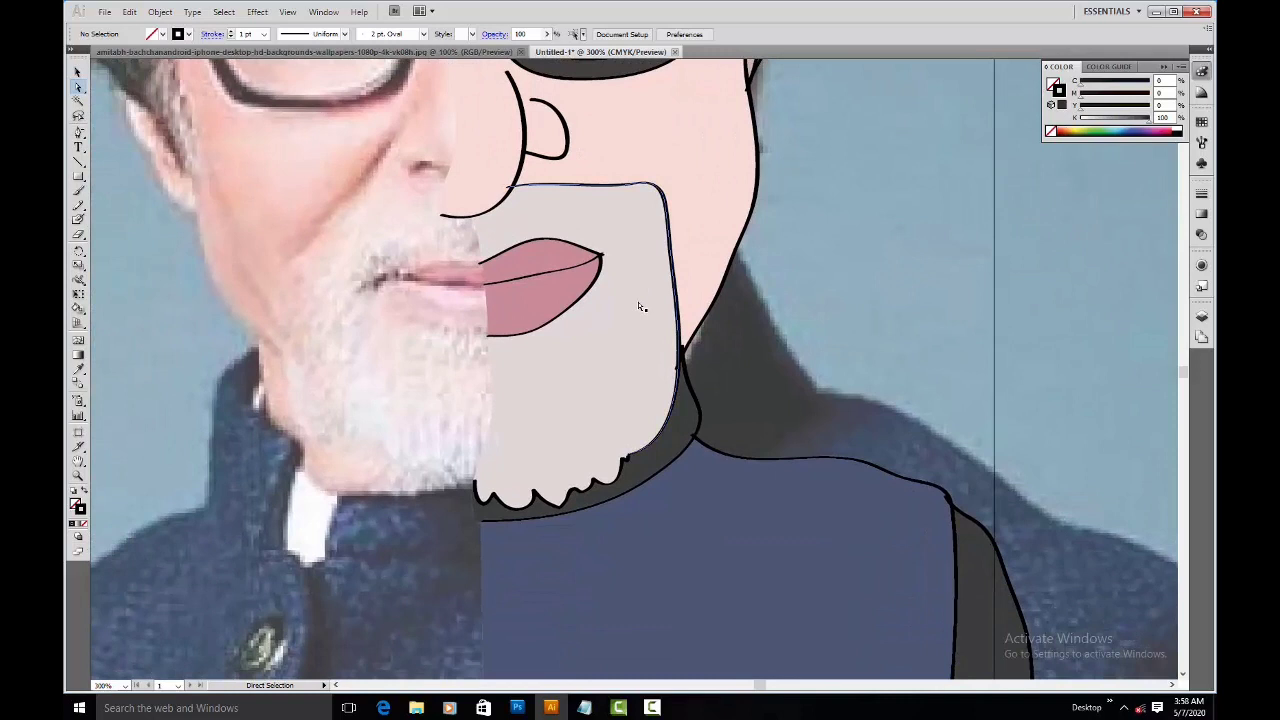
left_click(603, 355)
left_click(1081, 280)
left_click(78, 72)
left_click(720, 574)
left_click(160, 12)
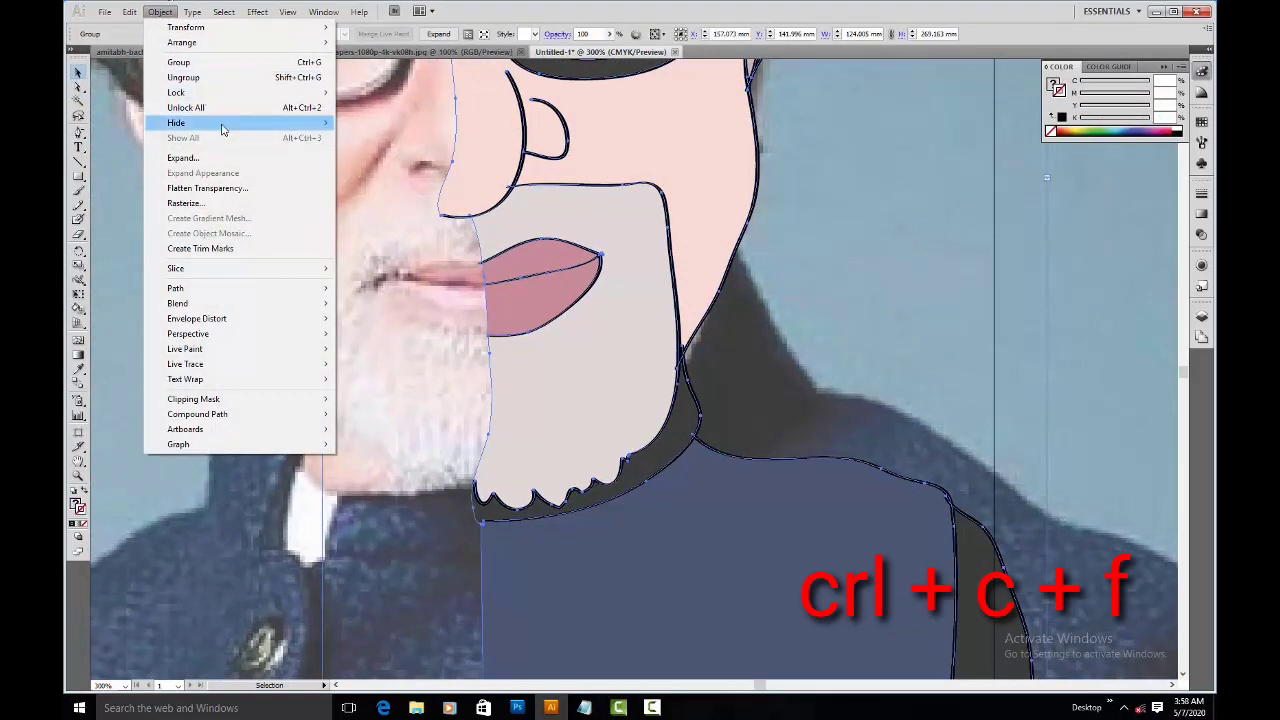
left_click(183, 158)
left_click(716, 311)
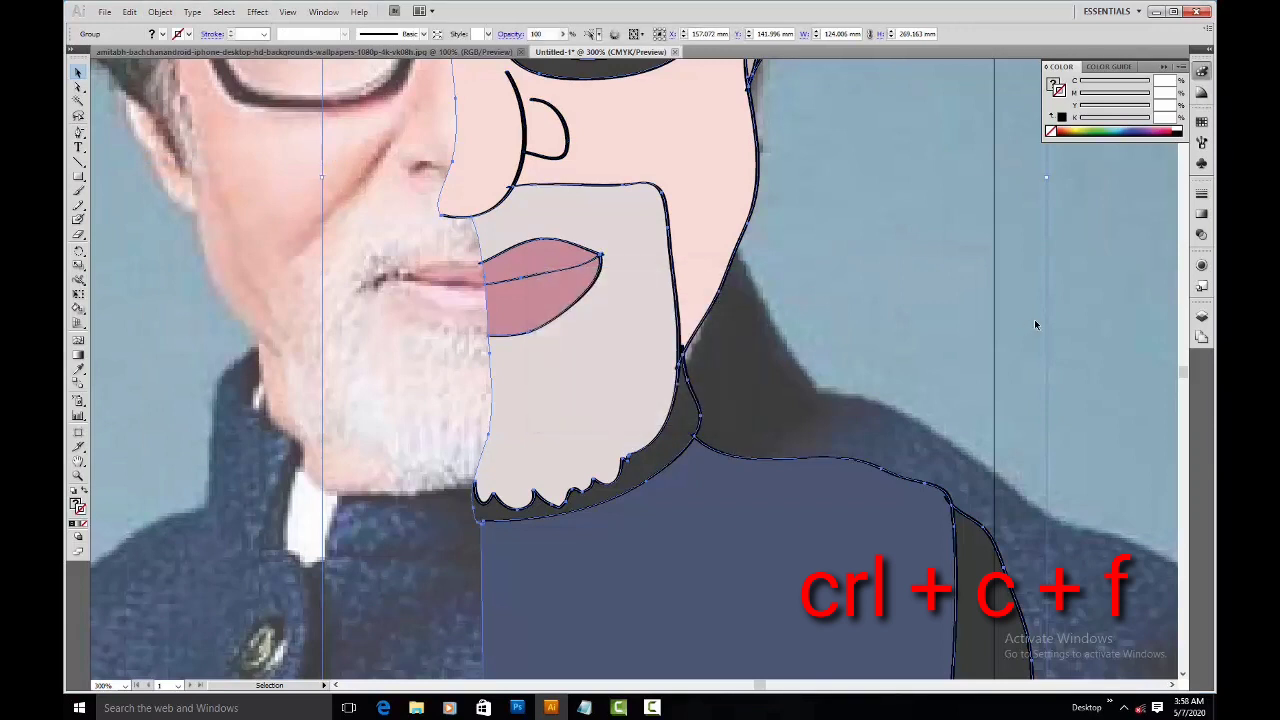
left_click(1123, 322)
Step: Copy the beard shape and paste the duplicate in place directly in front of it
left_click(78, 87)
left_click(644, 376)
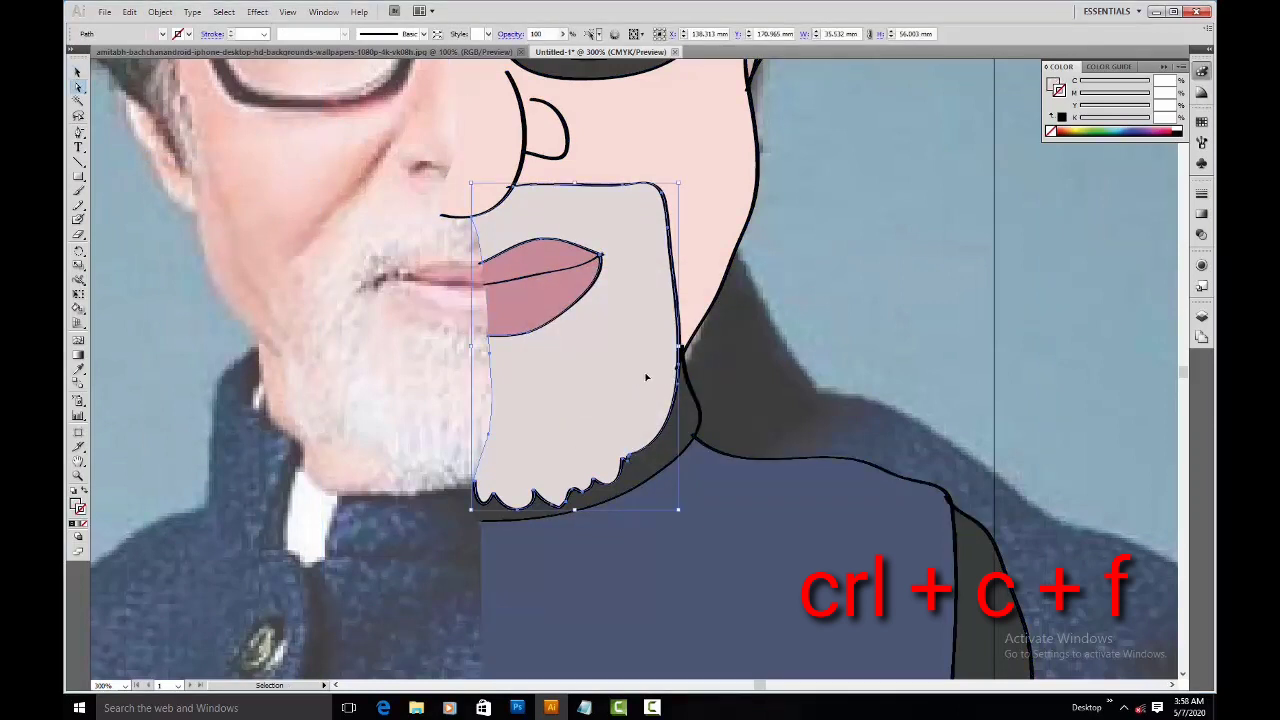
key("ctrl+c")
key("ctrl+f")
left_click_drag(645, 374, 590, 383)
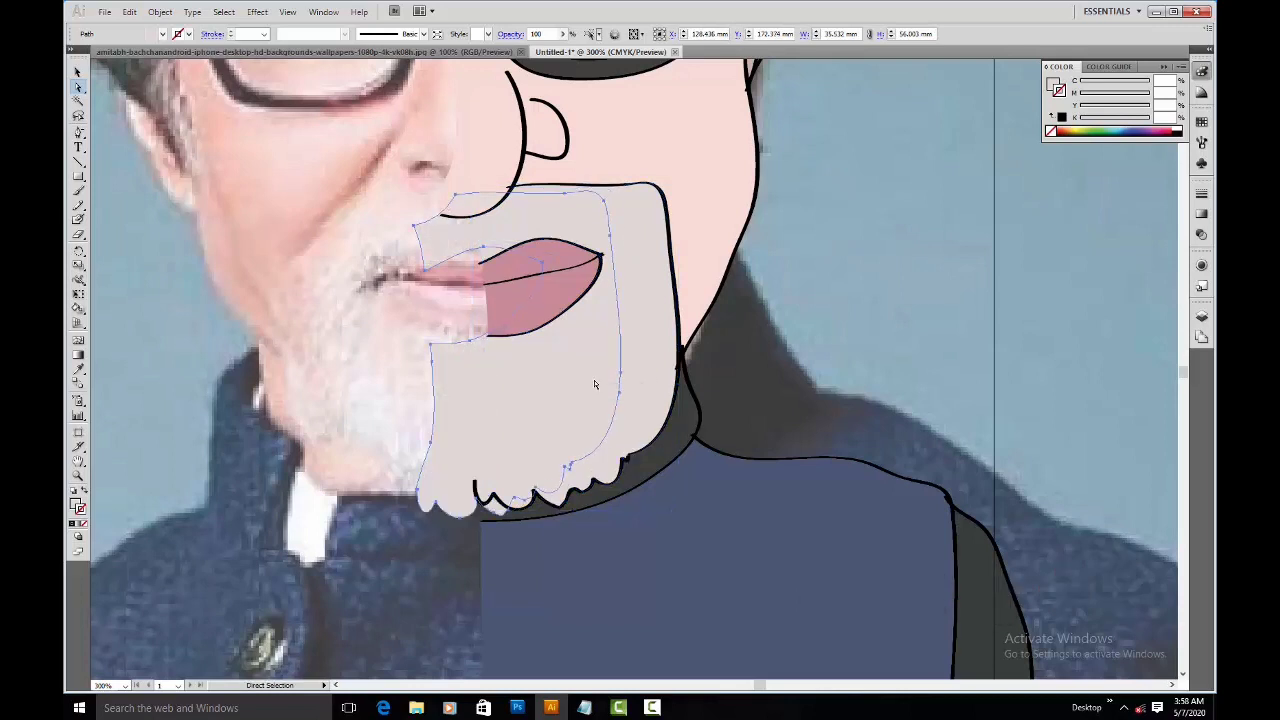
key("ctrl+z")
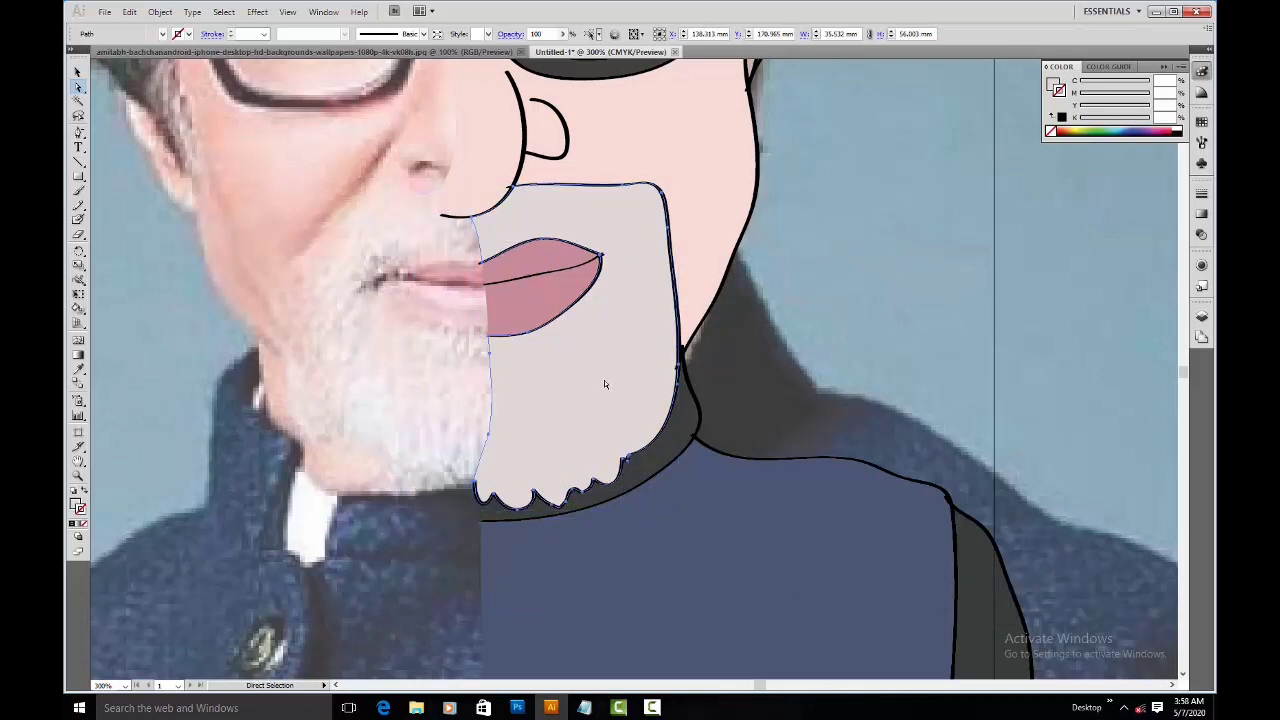
Step: Redraw the beard copy's outer edge as jagged hair with the Pencil tool and fill it near-white sampled from the photo's beard
key("n")
left_click_drag(631, 390, 656, 327)
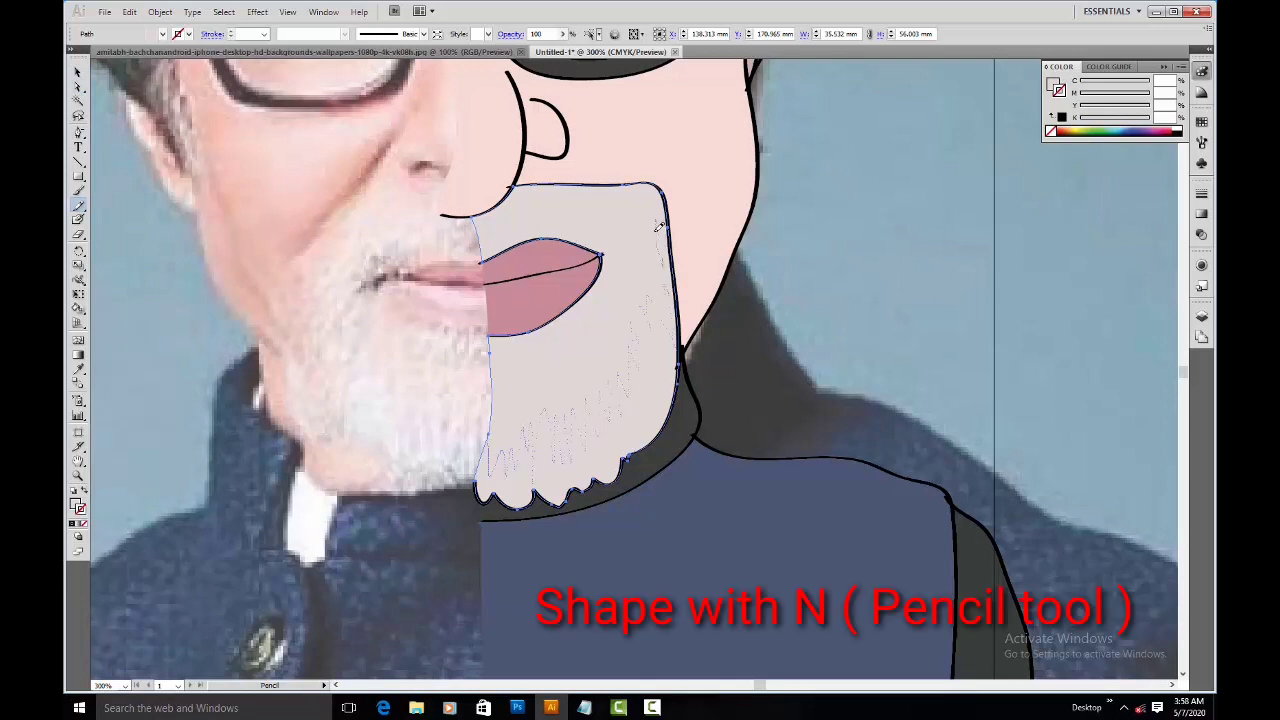
left_click_drag(584, 182, 586, 183)
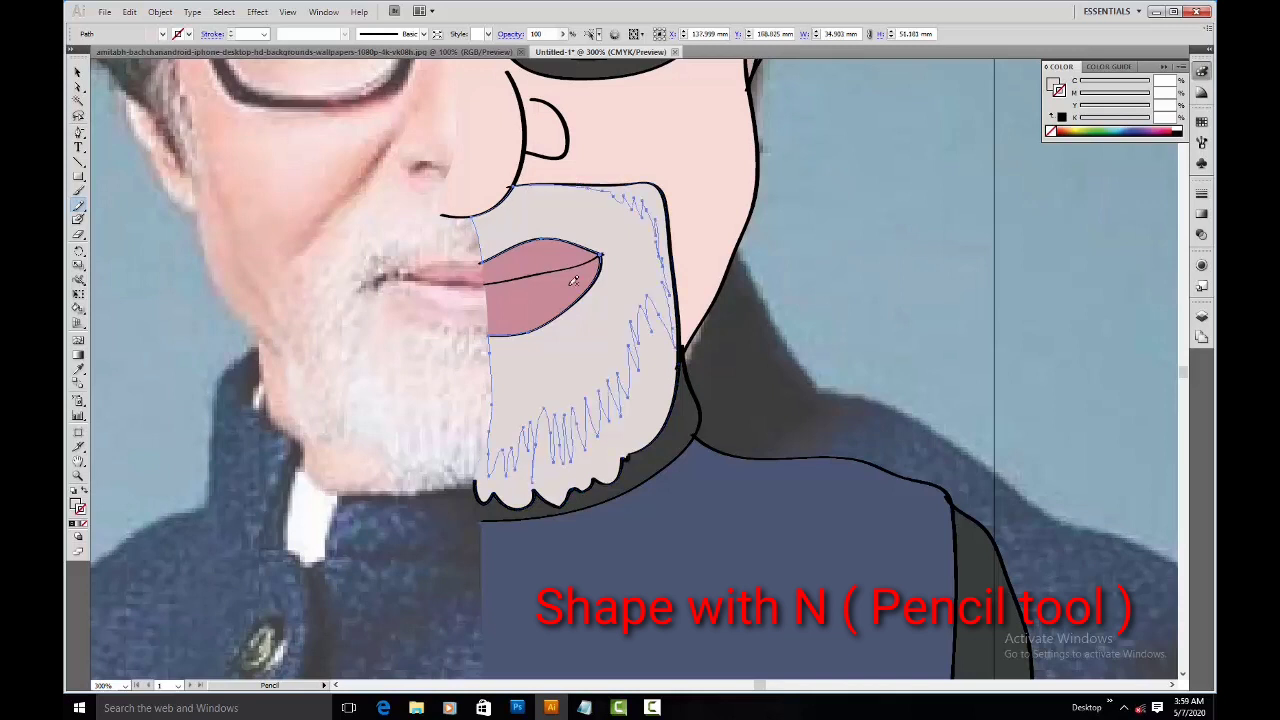
key("i")
left_click(423, 228)
left_click(454, 337)
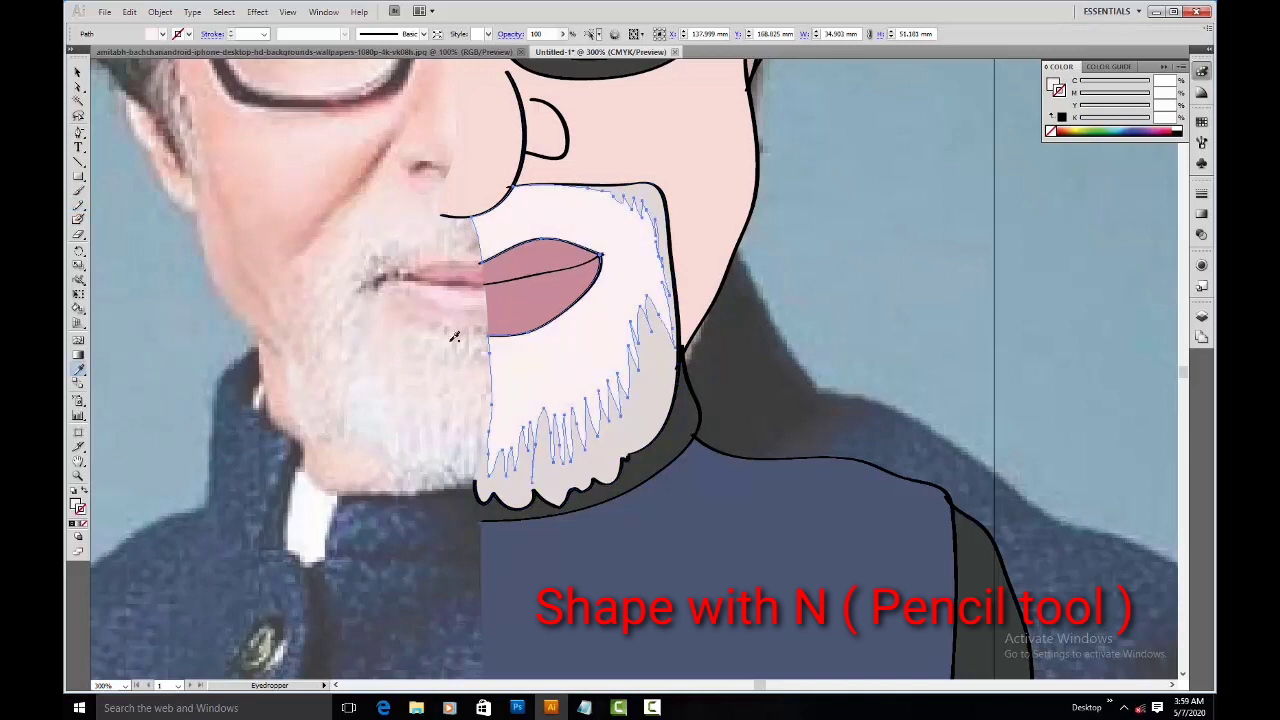
key("v")
left_click(916, 269)
Step: Draw a jagged edge around the lips on the light beard shape with the Pencil tool, and colour the inner area grey from the photo's beard
left_click_drag(818, 284, 843, 363)
key("a")
left_click(616, 298)
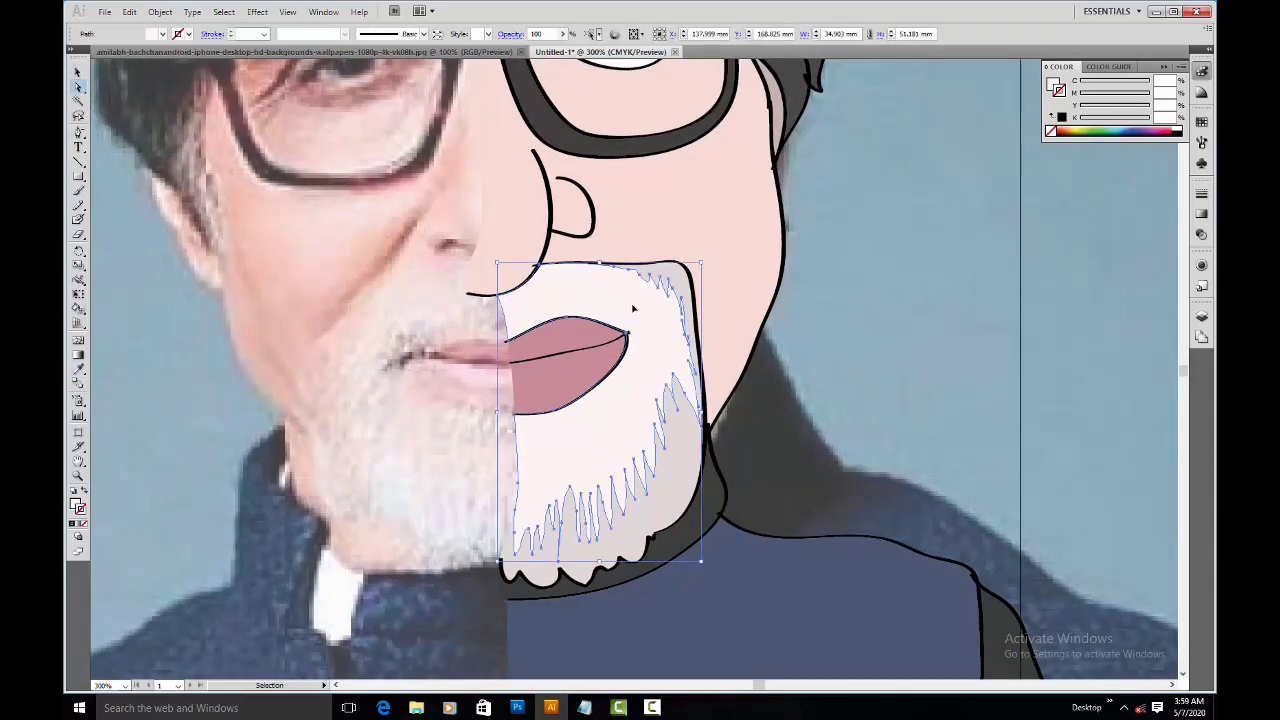
key("n")
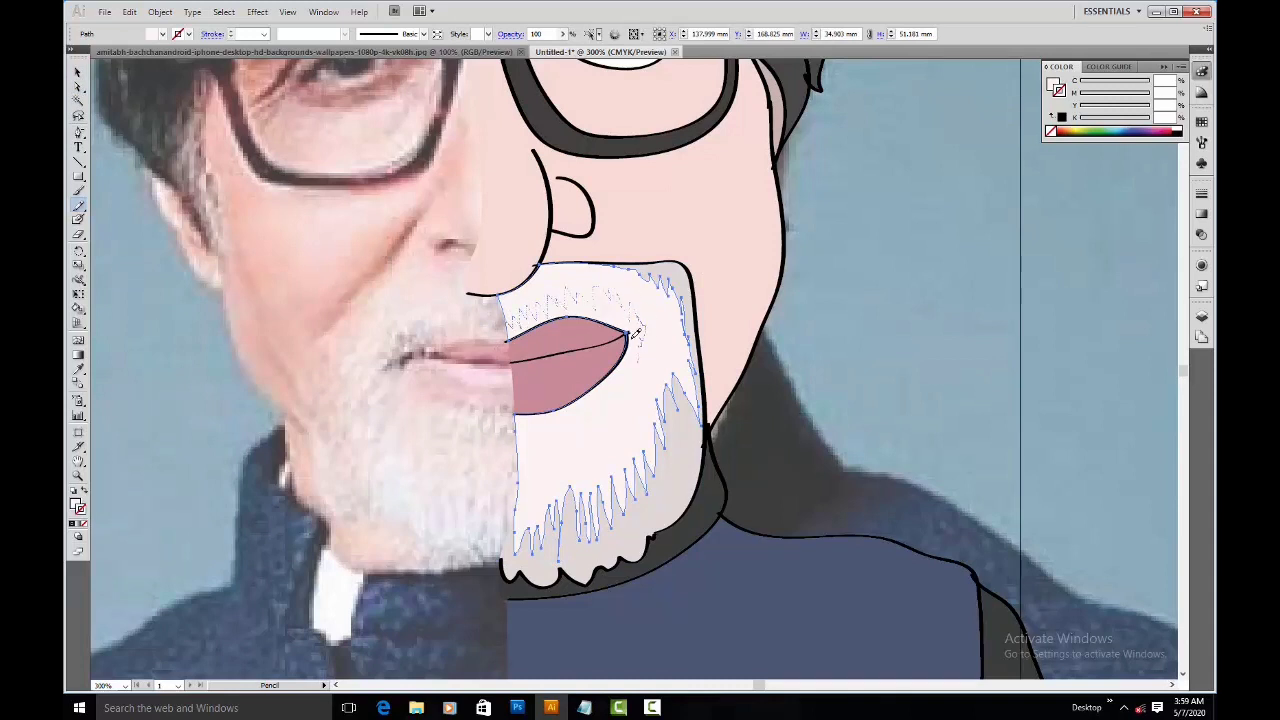
mouse_move(613, 410)
left_mouse_down()
mouse_move(568, 435)
mouse_move(517, 432)
left_mouse_up()
key("a")
key("ctrl+z")
key("i")
left_click(451, 408)
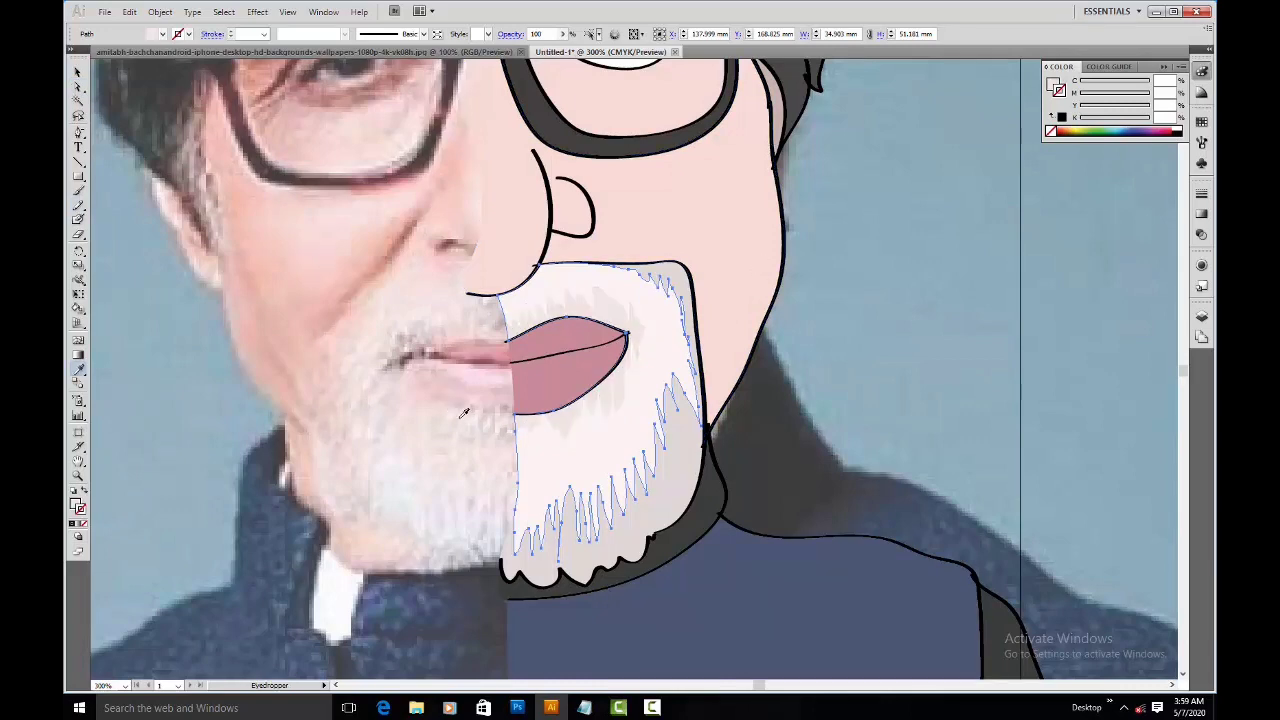
left_click(495, 432)
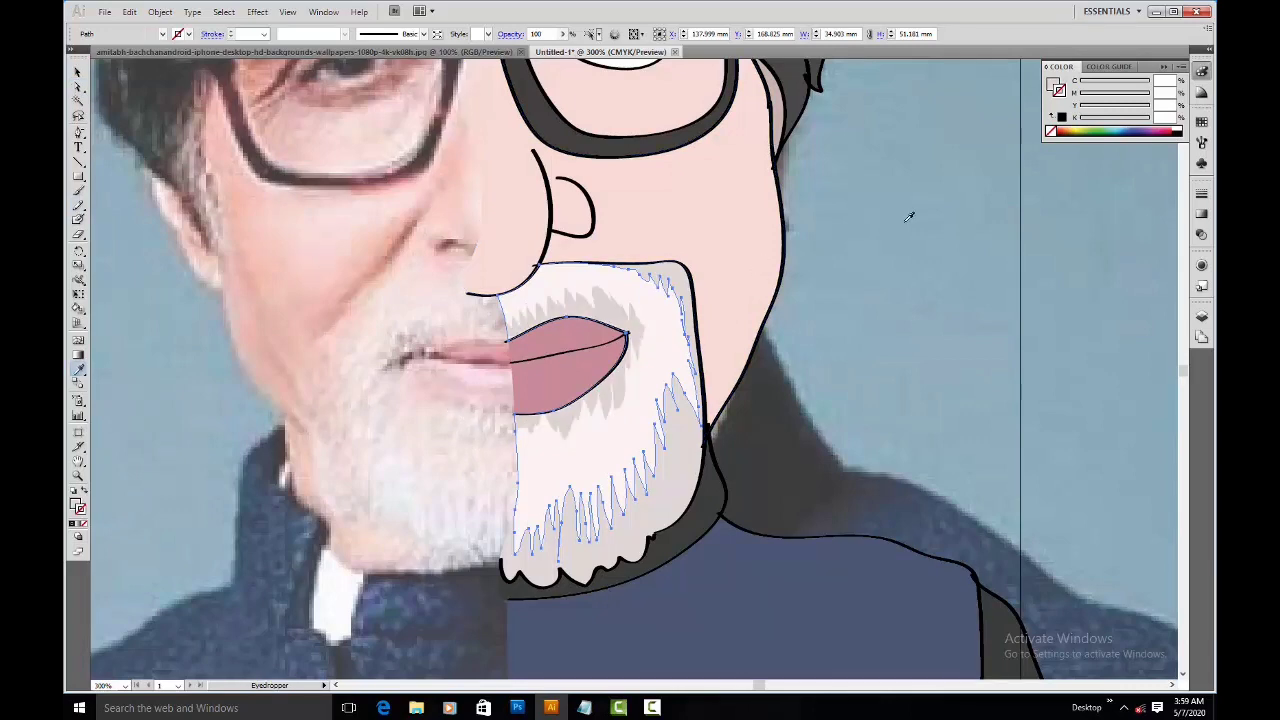
key("ctrl+shift+a")
Step: Select the skin-coloured shape around the eye inside the drawn glasses lens for Pencil editing
left_click_drag(827, 201, 782, 359)
left_click_drag(816, 295, 588, 386)
left_click(589, 389)
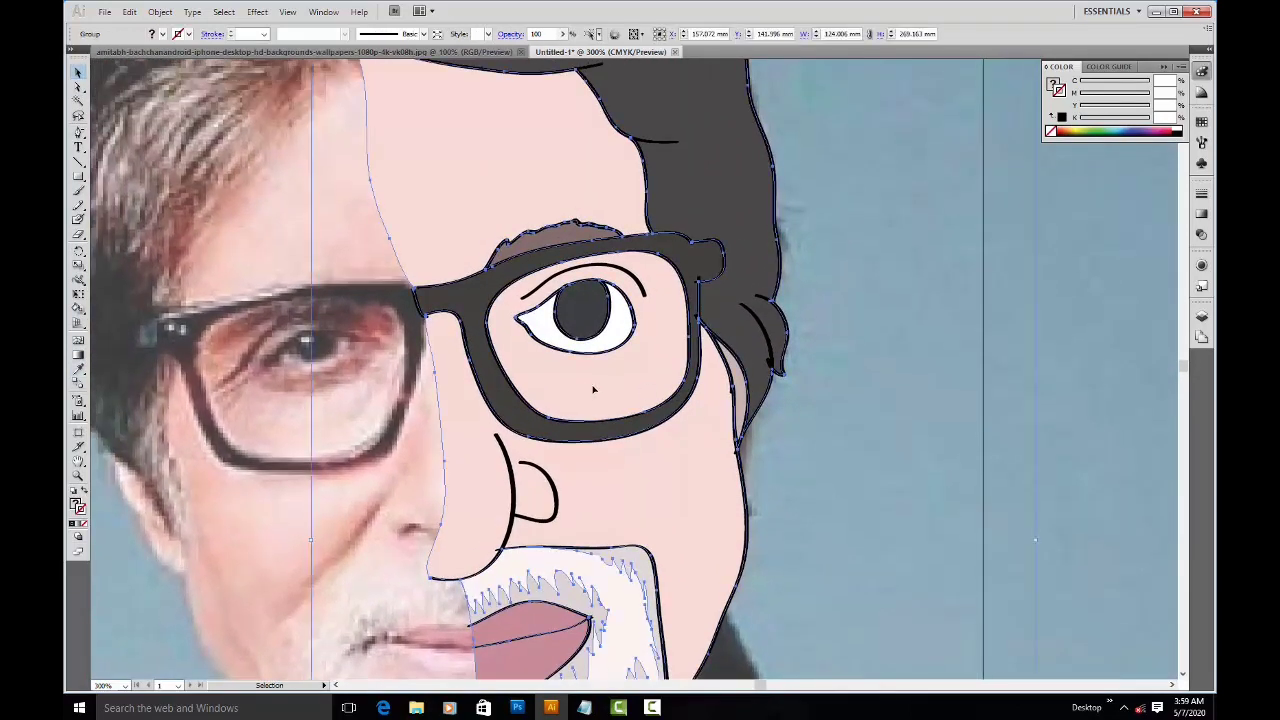
key("a")
left_click(614, 388)
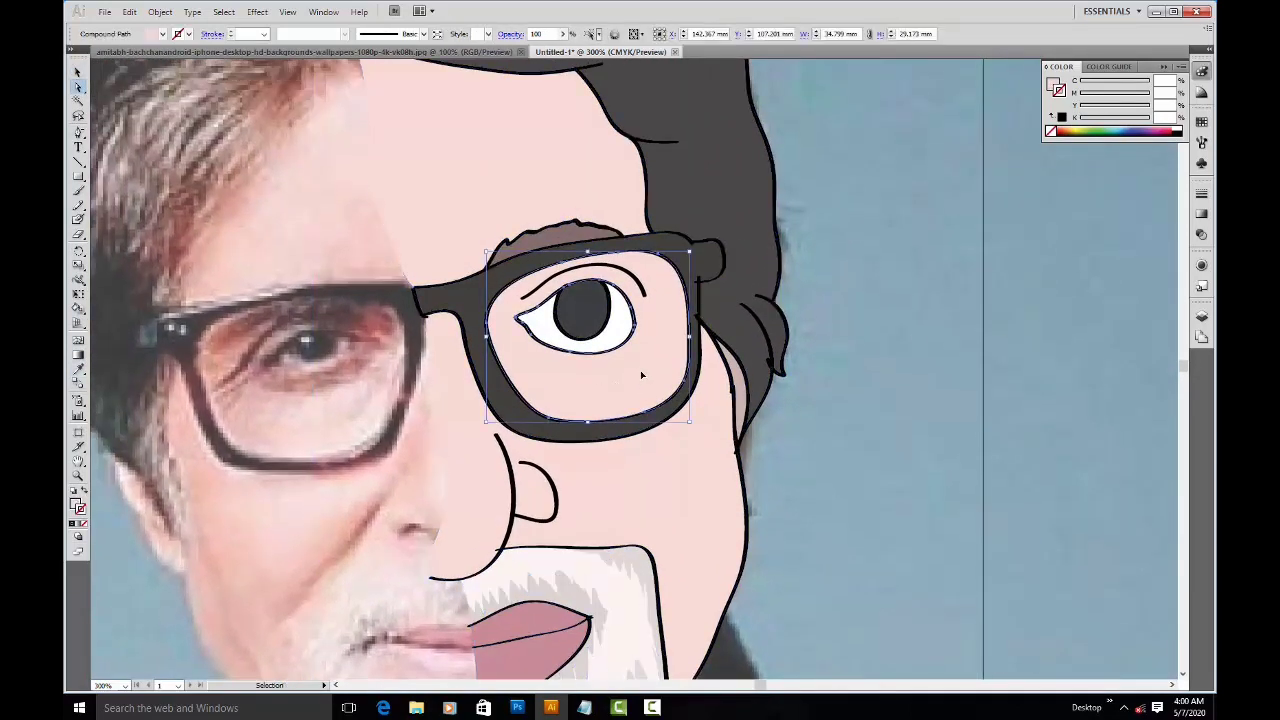
key("n")
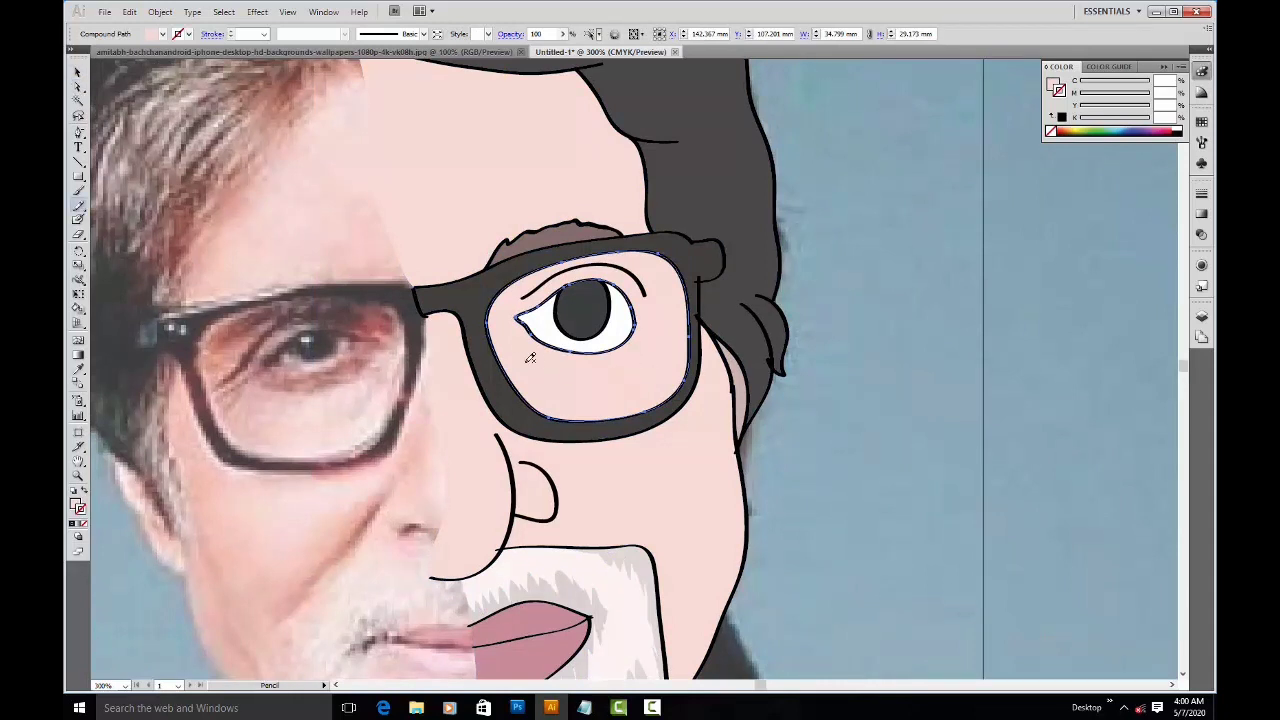
Step: Try to redraw the lens skin shape as a smaller area around the eye, and undo the strokes
mouse_move(521, 300)
left_mouse_down()
mouse_move(523, 344)
mouse_move(572, 373)
mouse_move(632, 369)
mouse_move(676, 322)
mouse_move(688, 354)
left_mouse_up()
key("ctrl+z")
mouse_move(556, 373)
left_mouse_down()
mouse_move(609, 374)
mouse_move(656, 352)
mouse_move(674, 323)
mouse_move(640, 252)
left_mouse_up()
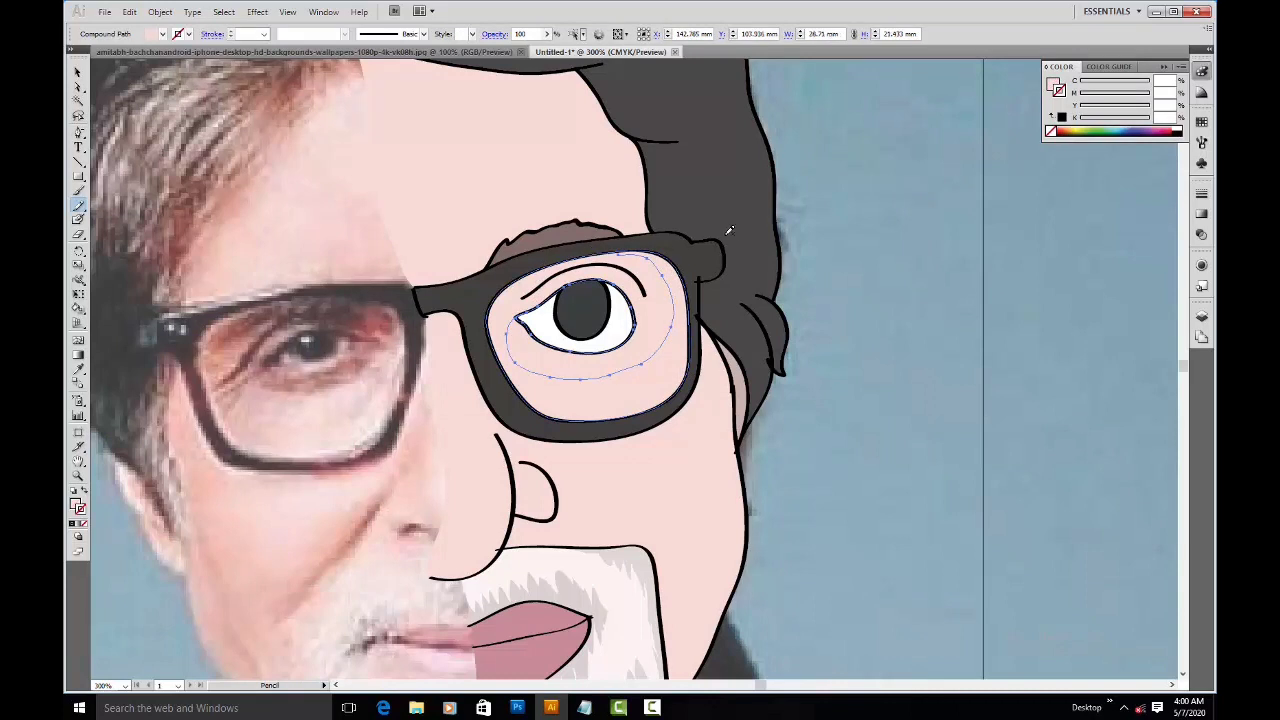
key("ctrl+z")
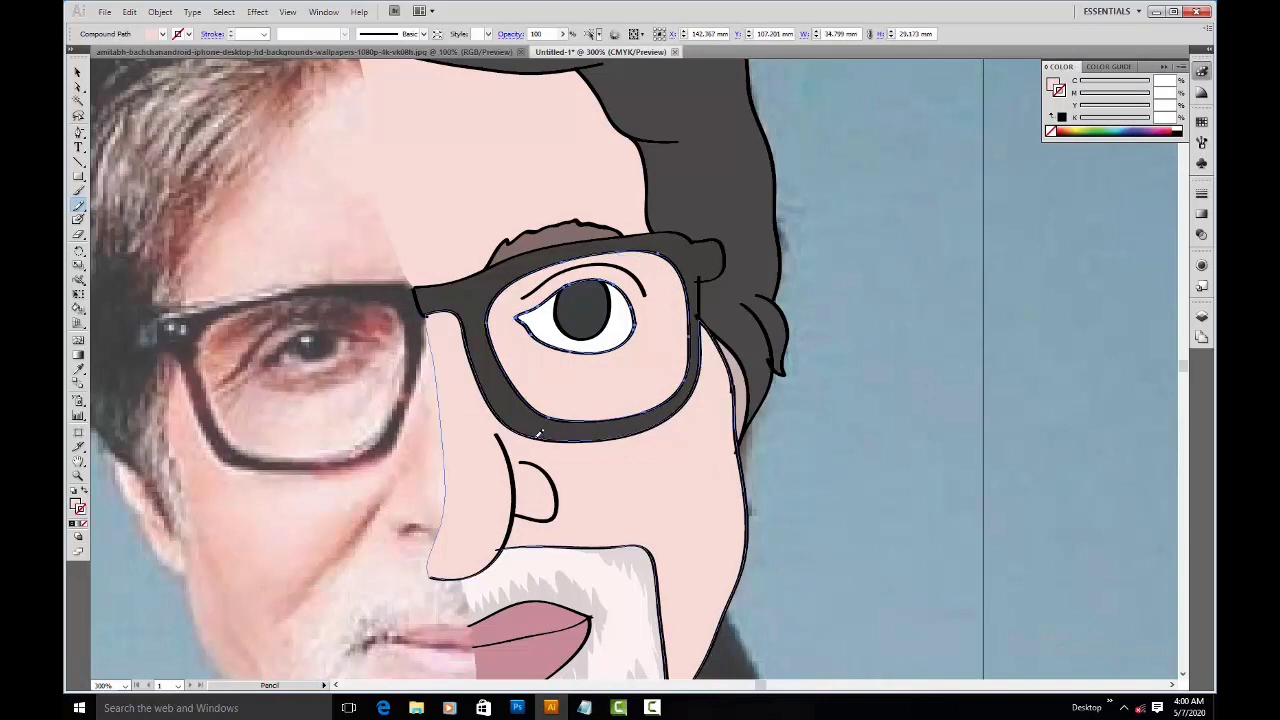
Step: Redraw the skin shape as a rounded area around the eye with the Pencil tool and fill it with pink sampled beside the photo's eye
mouse_move(532, 375)
left_mouse_down()
mouse_move(607, 389)
mouse_move(667, 333)
mouse_move(666, 280)
mouse_move(625, 250)
left_mouse_up()
key("i")
left_click(388, 330)
left_click(367, 363)
left_click(366, 370)
left_click(360, 377)
left_click(365, 357)
left_click(366, 362)
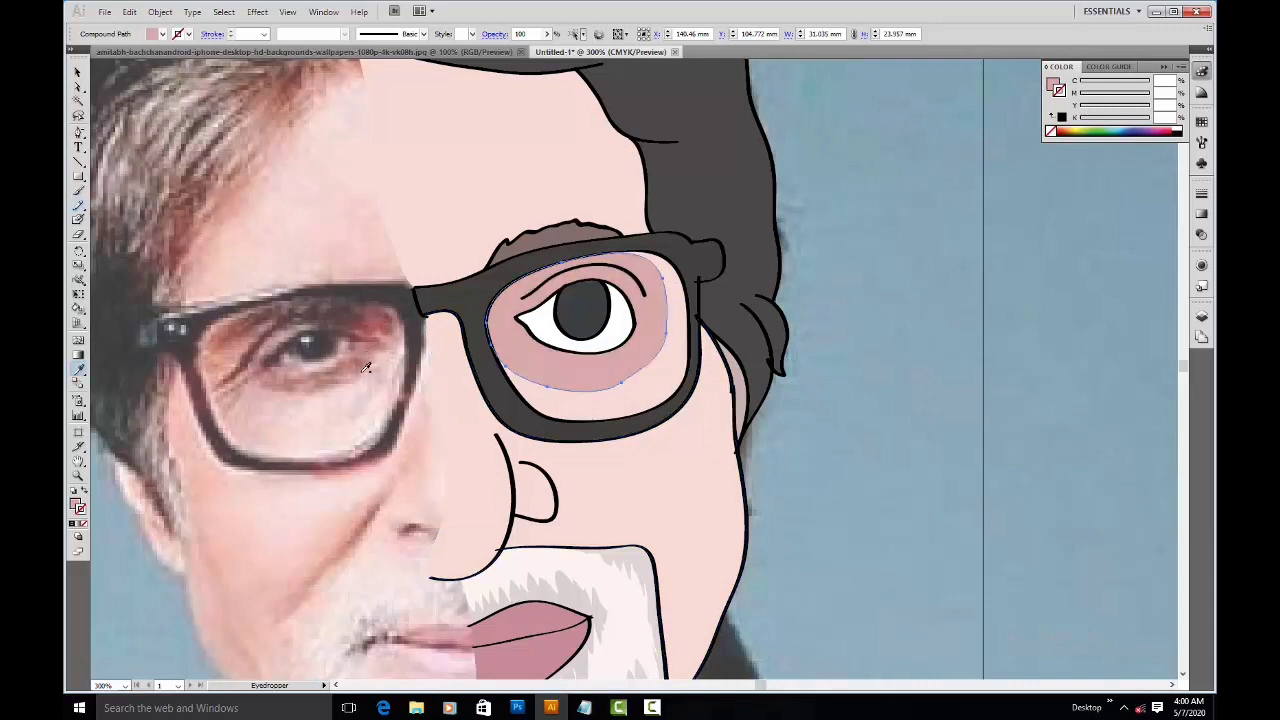
Step: Recolour the remaining lens skin light pink and the rounded eye area darker pink, sampling both from the photo's skin around the eye
left_click(642, 400, "ctrl")
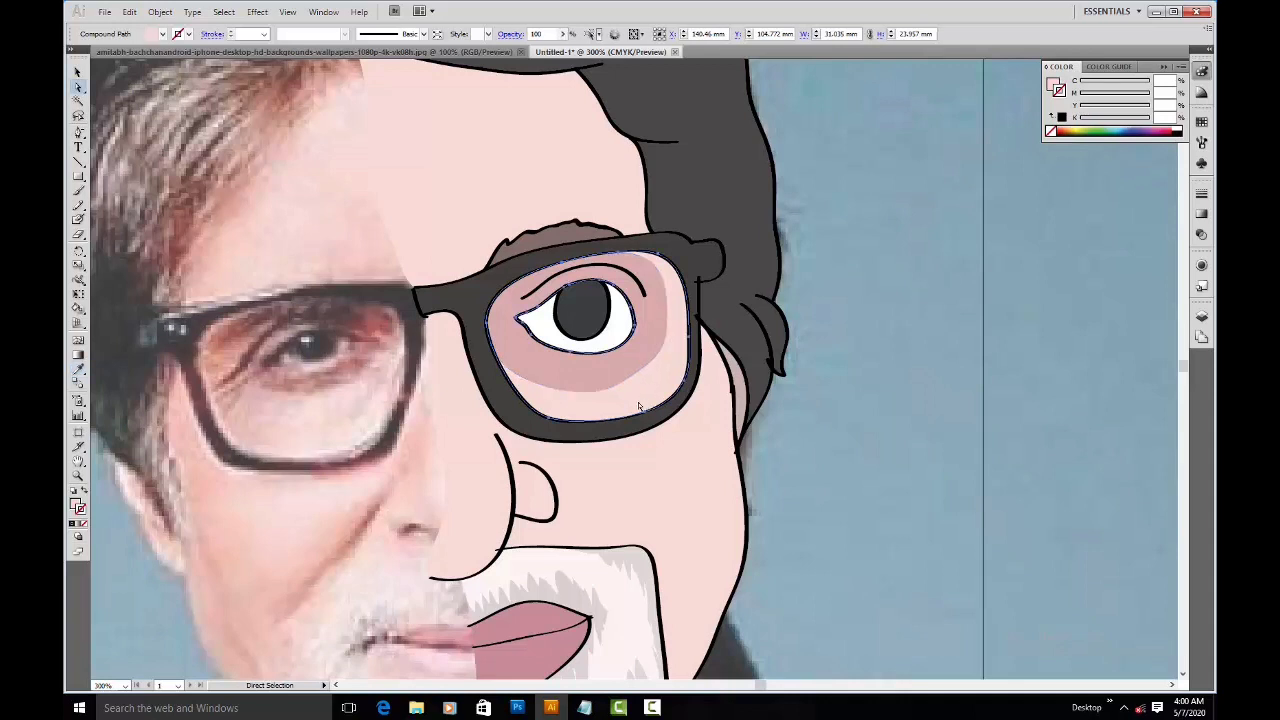
left_click(366, 376)
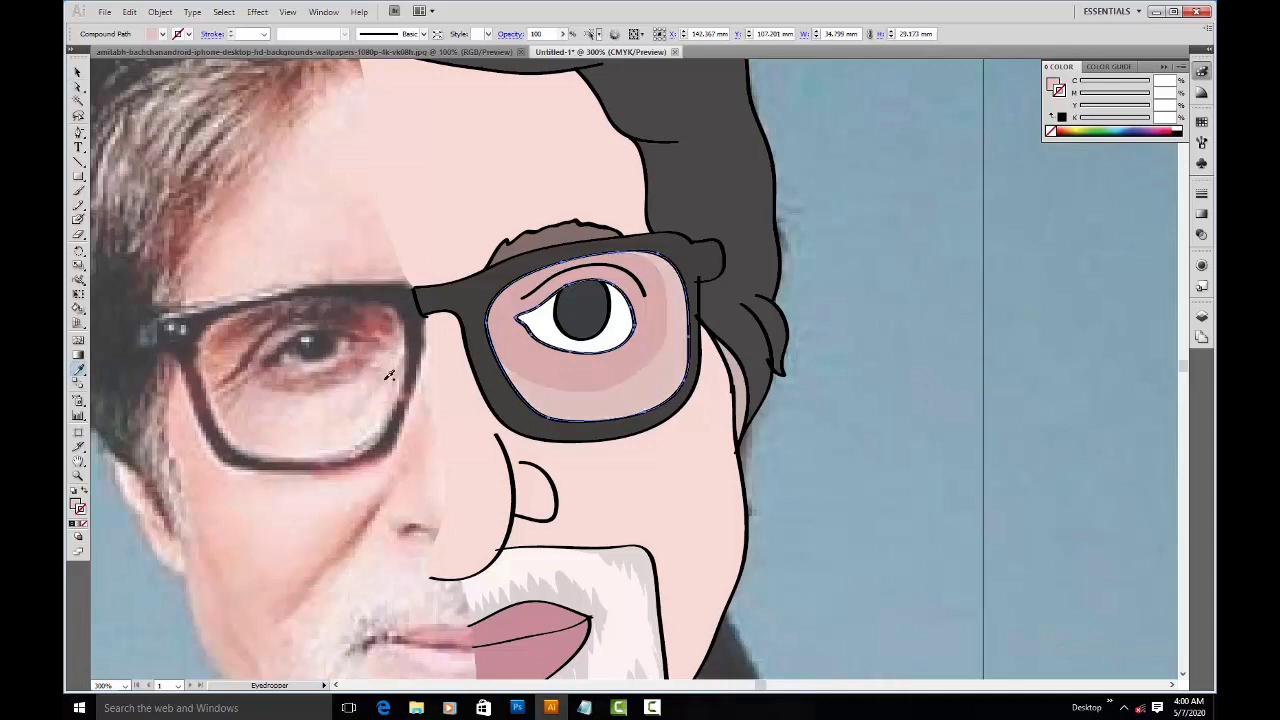
left_click(631, 361, "ctrl")
key("i")
left_click(386, 338)
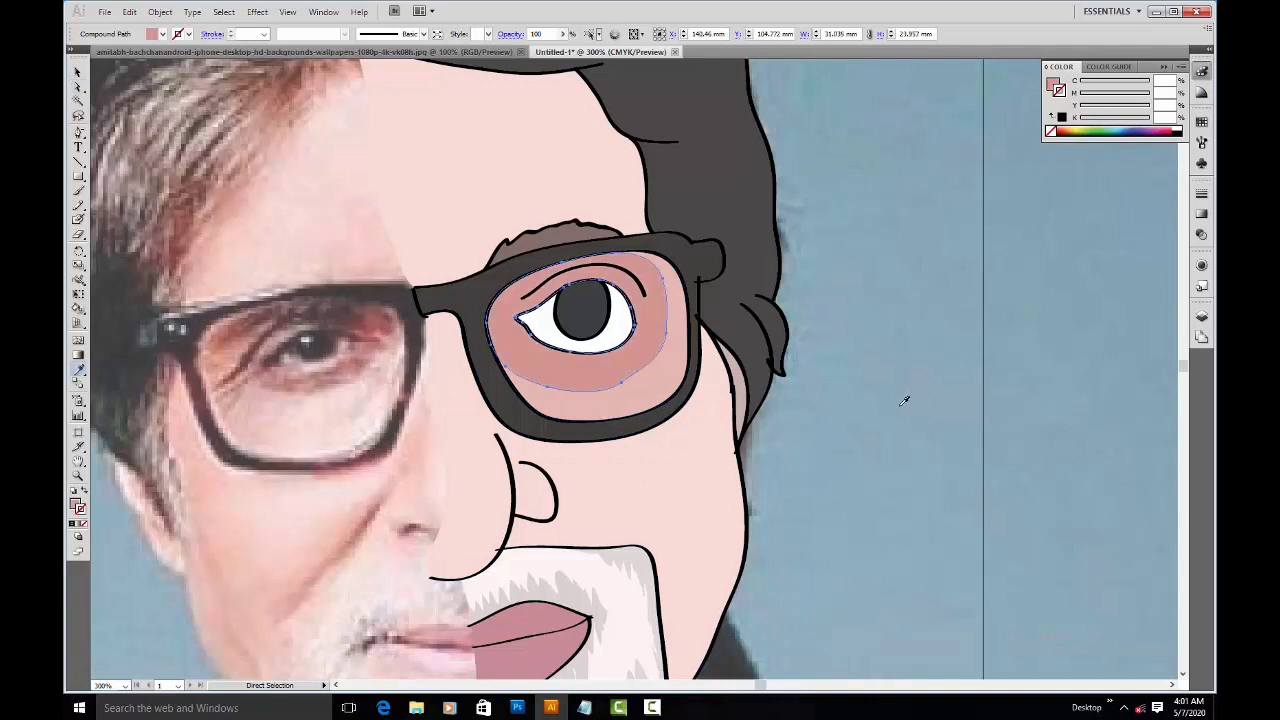
left_click(361, 352)
key("v")
left_click(840, 390)
left_click(665, 336)
left_click(839, 334)
Step: Draw a smaller ring around the eye with the Pencil tool and fill it with a reddish tone sampled beside the photo's eye
key("a")
left_click(660, 339)
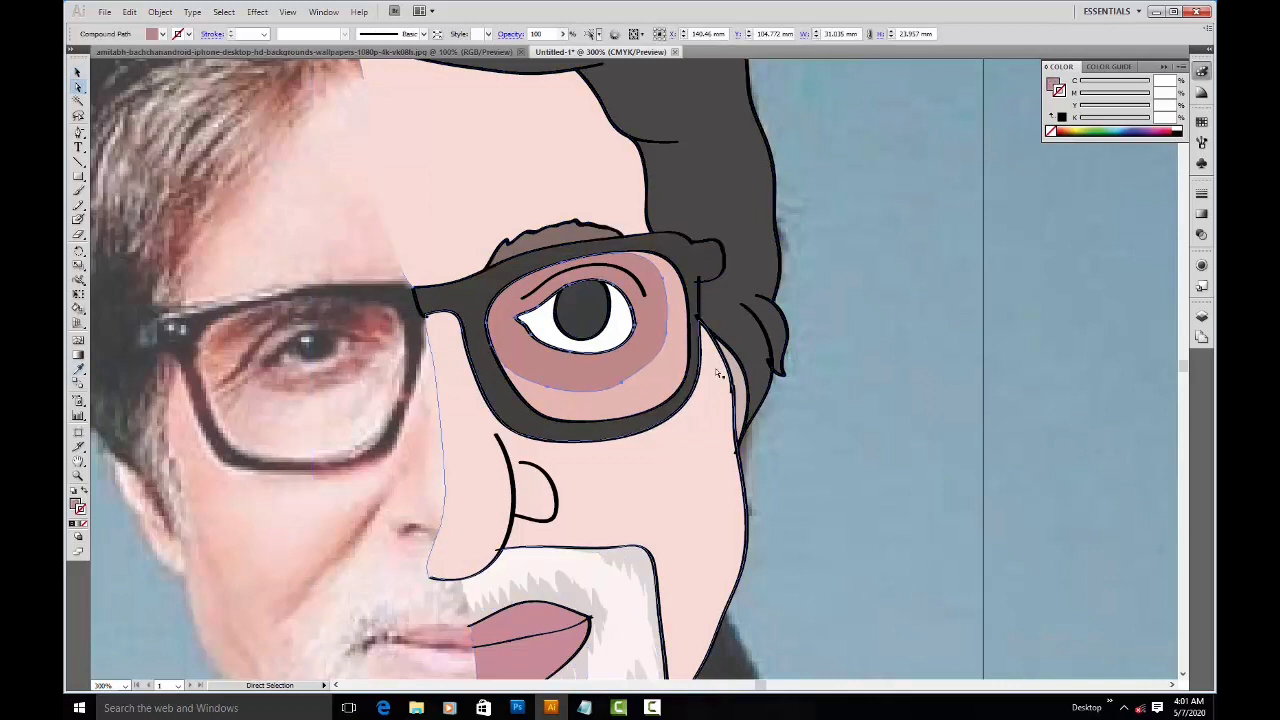
key("n")
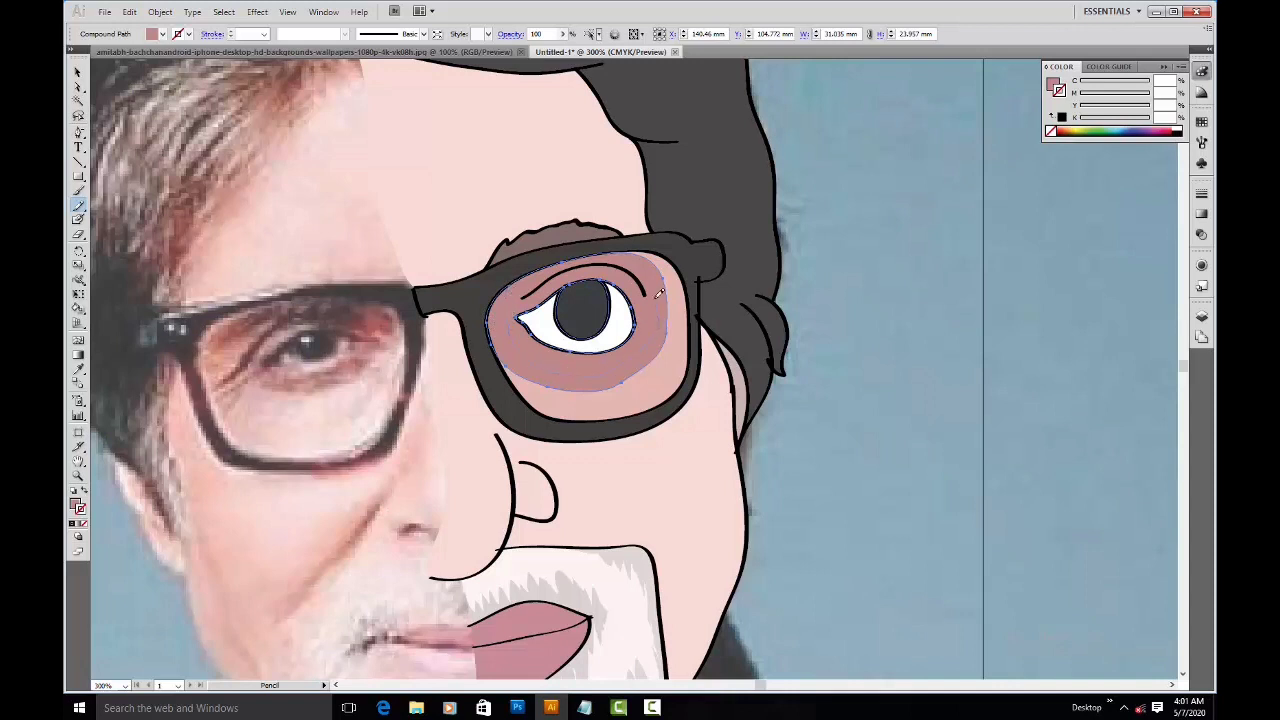
left_click_drag(618, 259, 574, 256)
key("i")
left_click(374, 319)
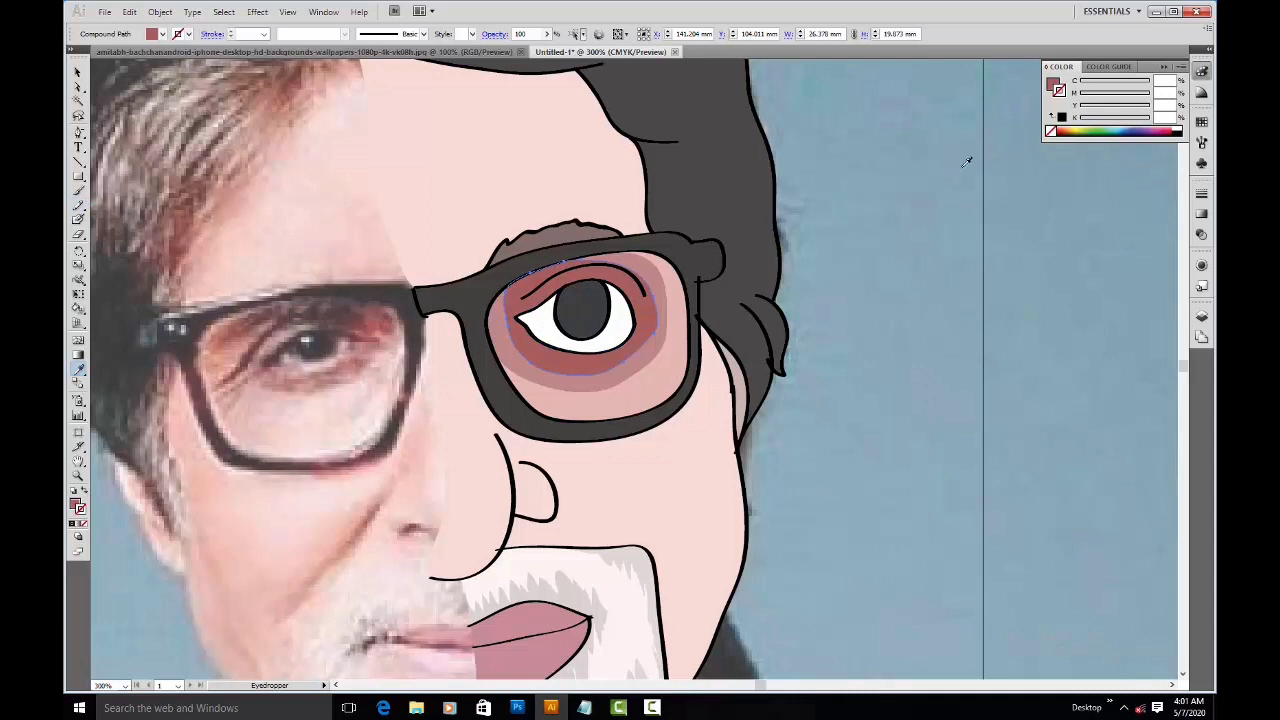
Step: Outline the upper eyelid area above the eye with the Pencil tool and fill it with a tone sampled from the photo's eyelid
key("n")
left_click_drag(636, 267, 518, 296)
key("i")
left_click(280, 336)
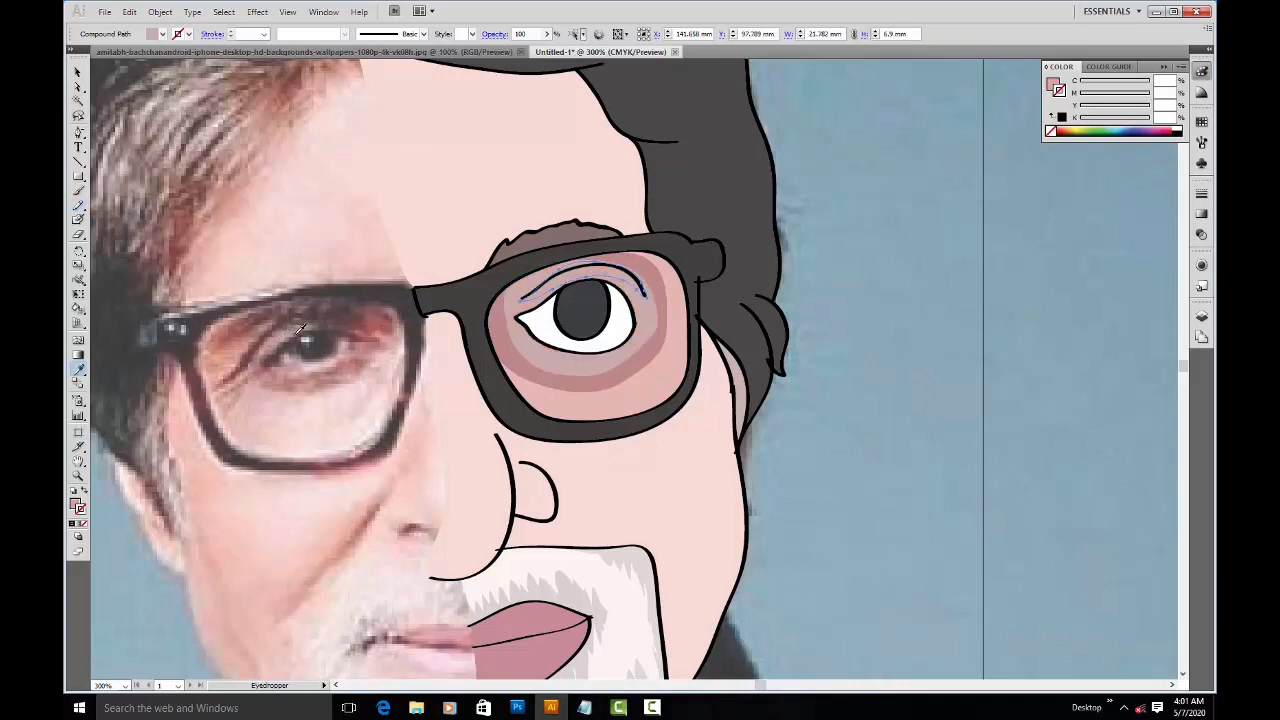
Step: Undo the last eyelid shading and select the reddish ring around the eye
key("ctrl+z")
key("v")
left_click(566, 285)
left_click(904, 283)
key("a")
left_click(579, 275)
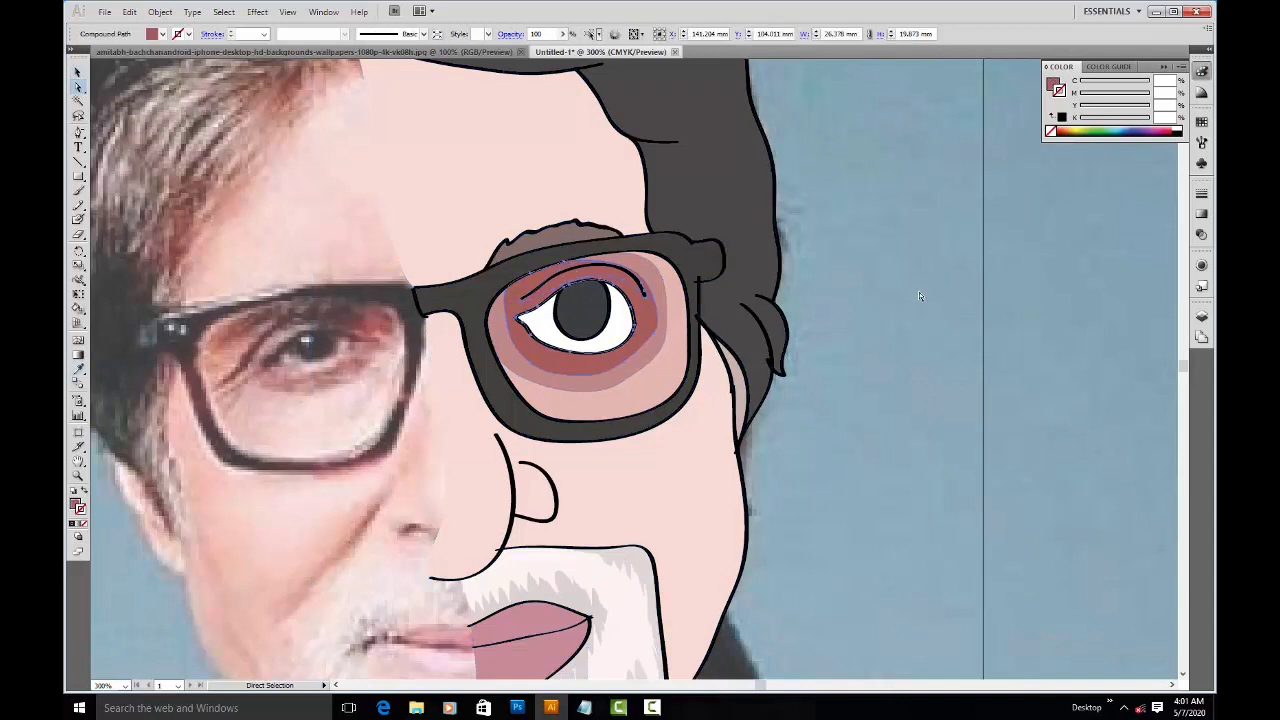
left_click_drag(646, 306, 676, 361)
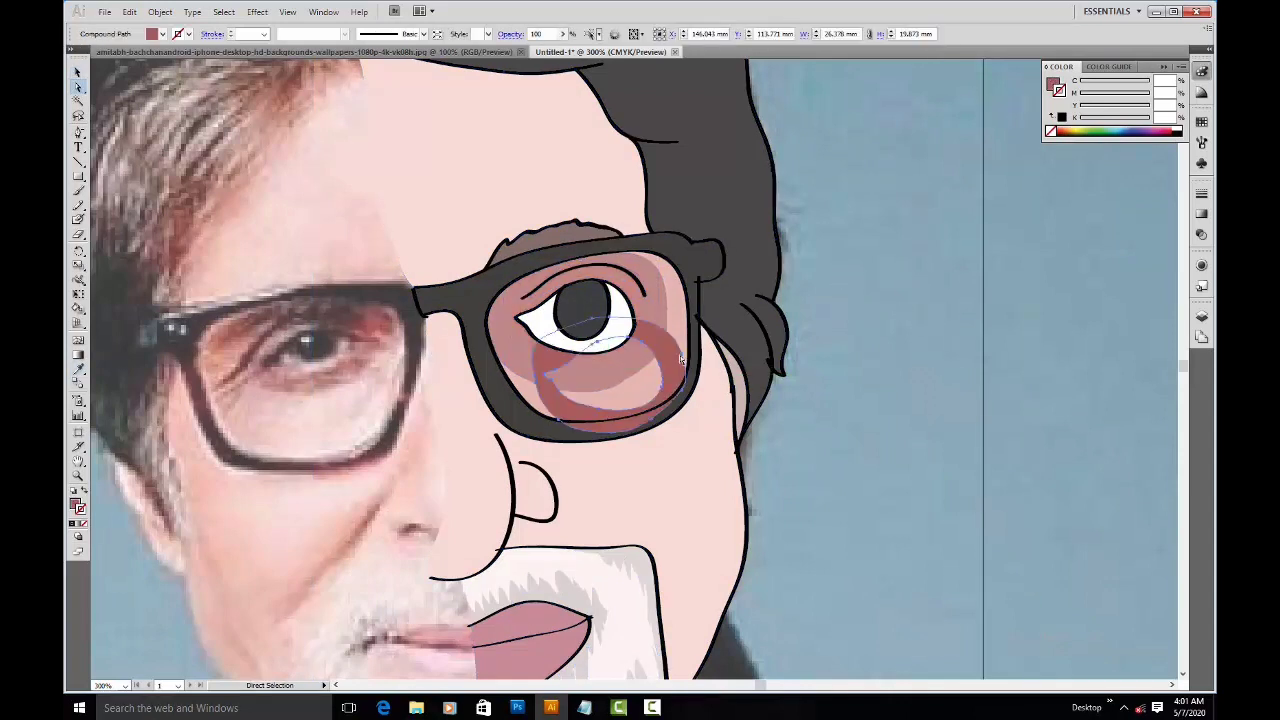
key("ctrl+z")
key("v")
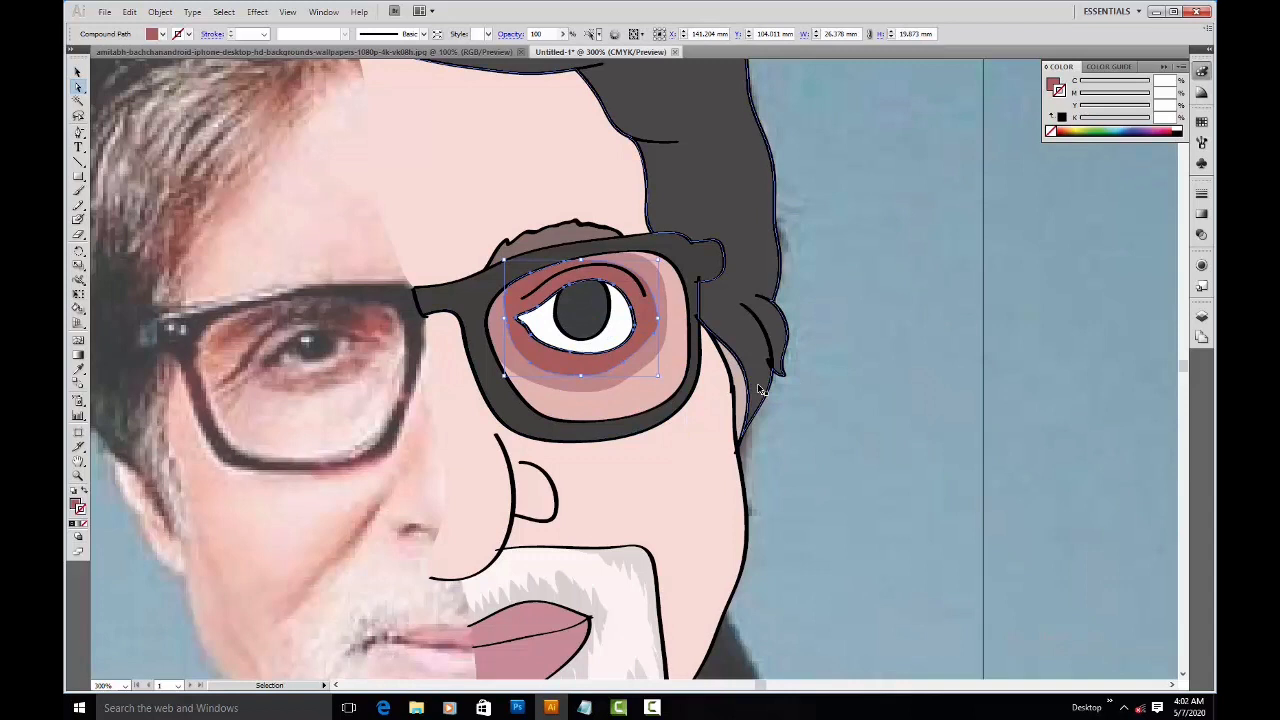
Step: Redraw the upper eyelid area above the eye with the Pencil tool and fill it with a pinkish tone sampled from the photo's eyelid
key("n")
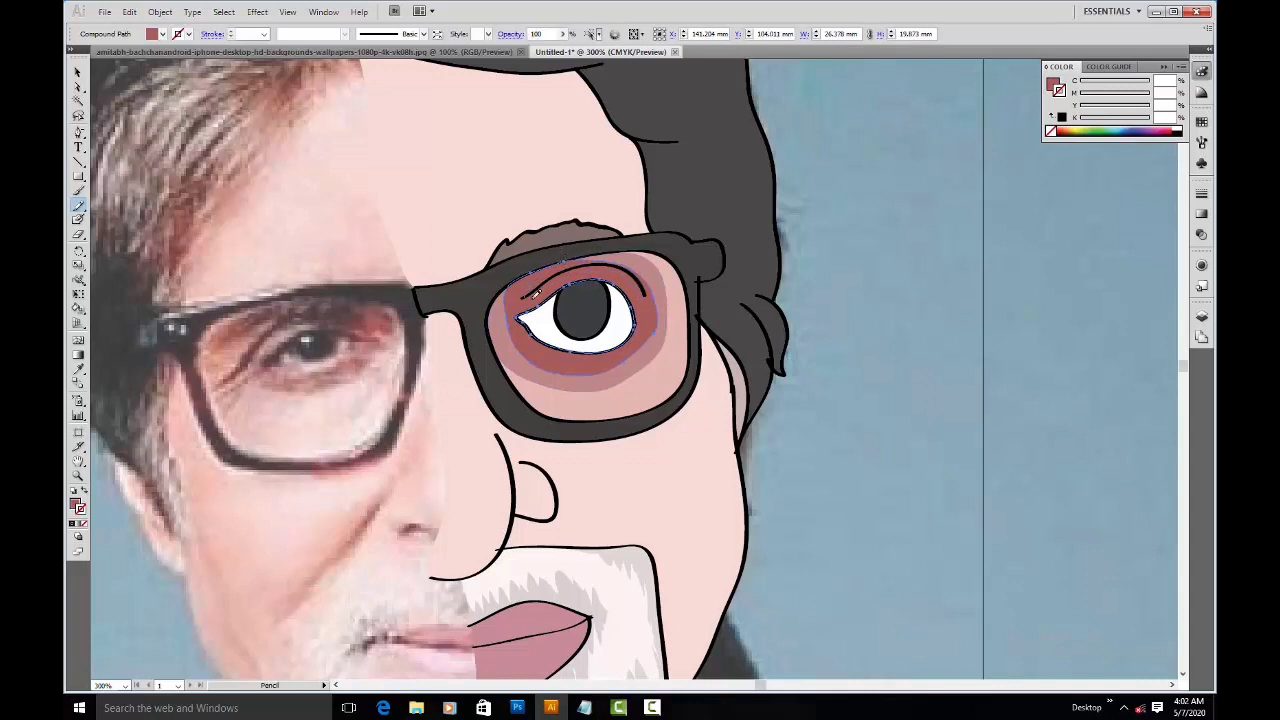
left_click_drag(645, 272, 648, 296)
key("i")
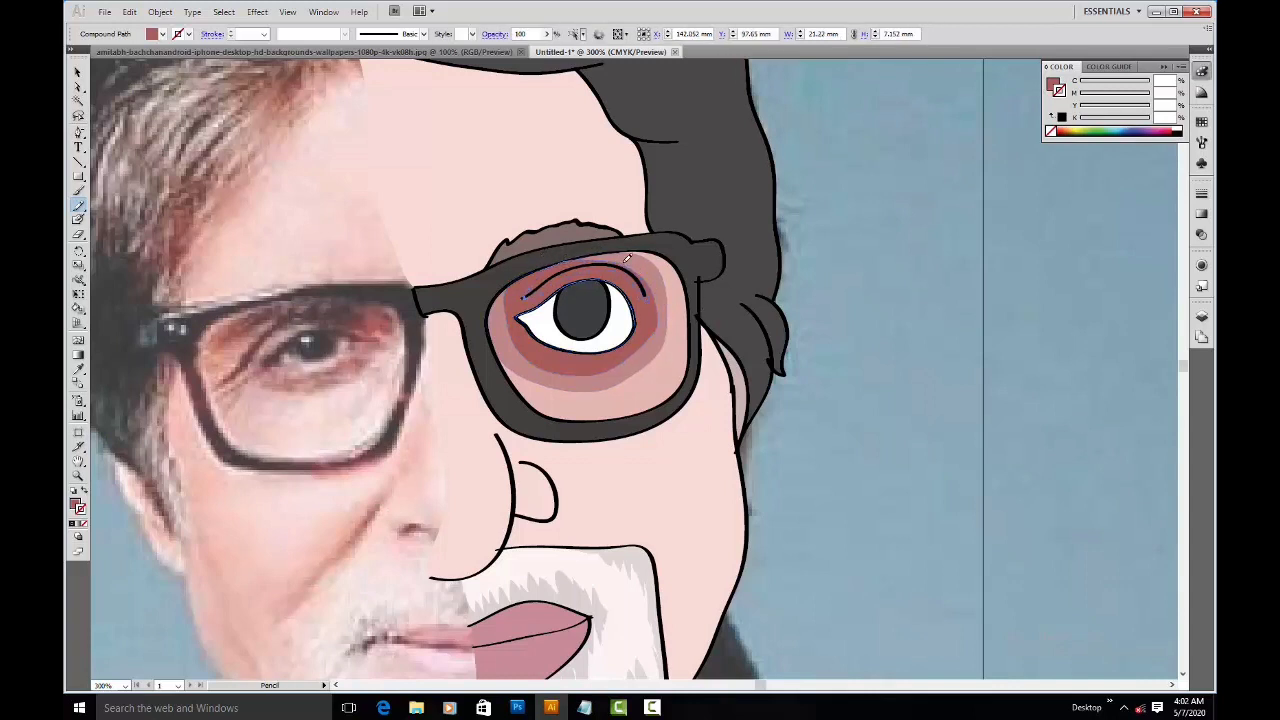
left_click(280, 335)
key("n")
left_click_drag(595, 258, 524, 298)
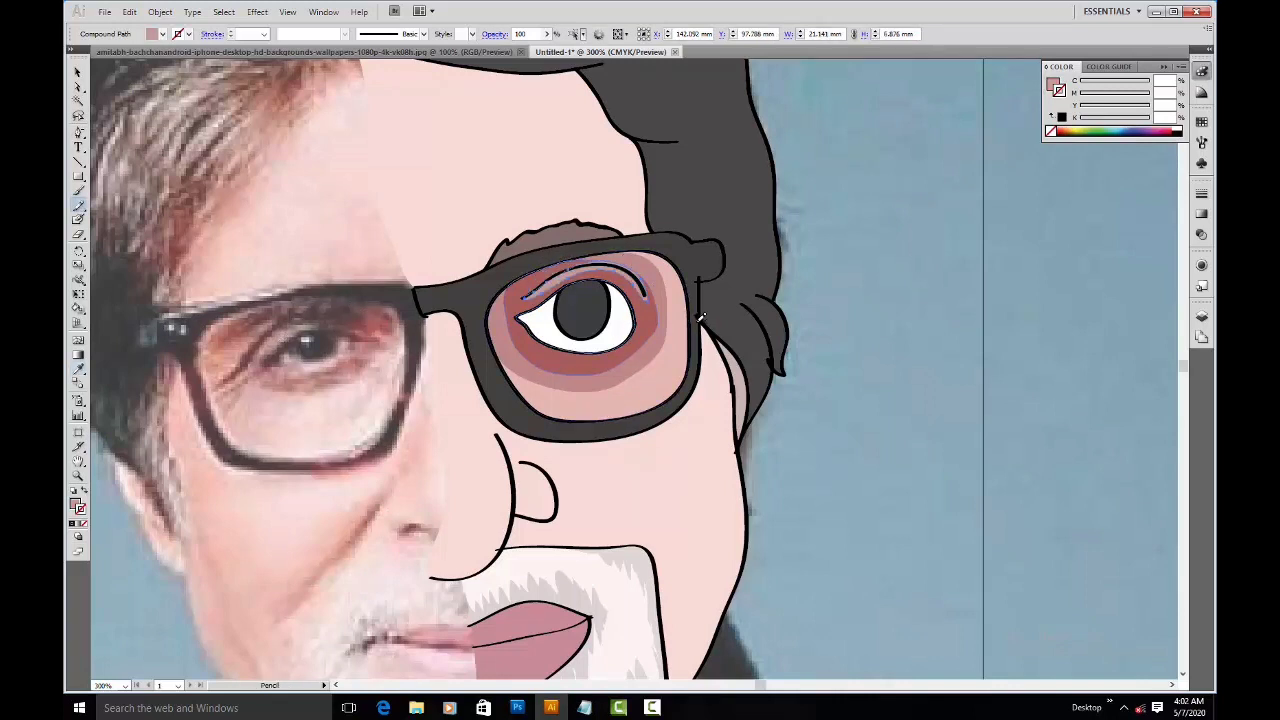
key("v")
left_click(830, 355)
key("space")
left_click_drag(736, 272, 726, 151)
key("a")
left_click(665, 368)
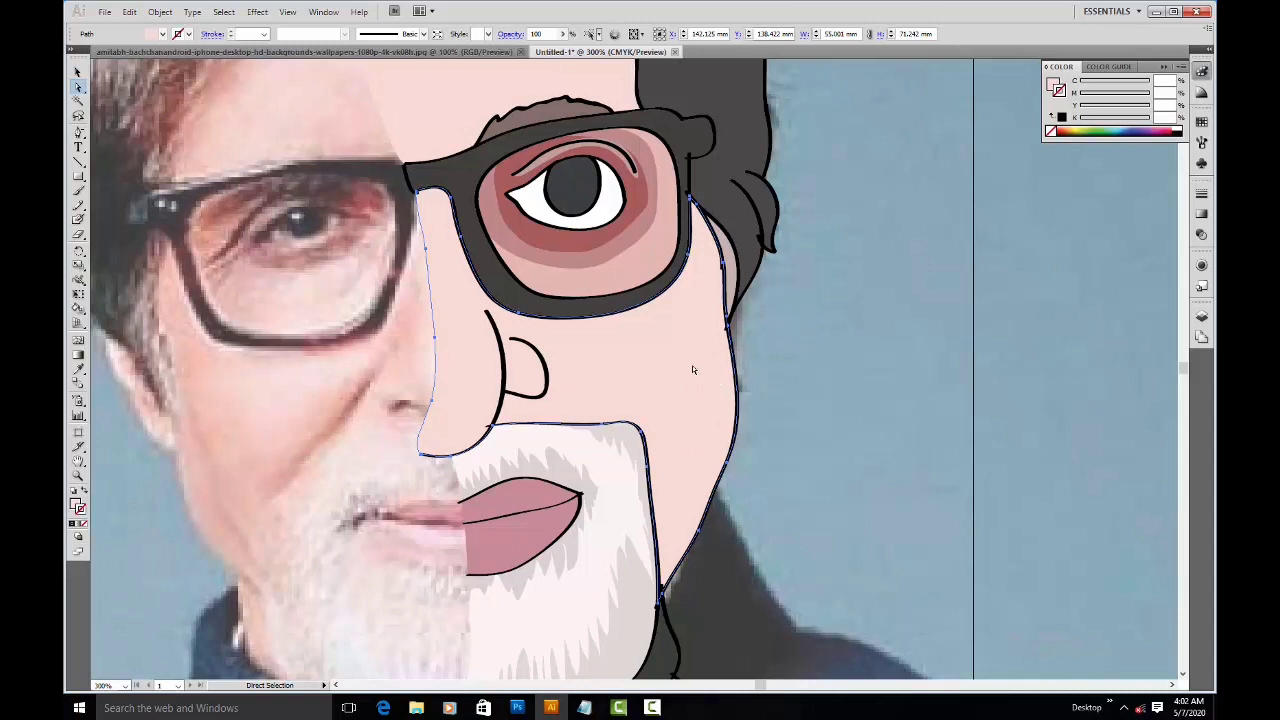
key("n")
mouse_move(522, 338)
left_mouse_down()
mouse_move(559, 346)
mouse_move(578, 383)
mouse_move(620, 402)
mouse_move(664, 400)
mouse_move(695, 349)
mouse_move(691, 277)
left_mouse_up()
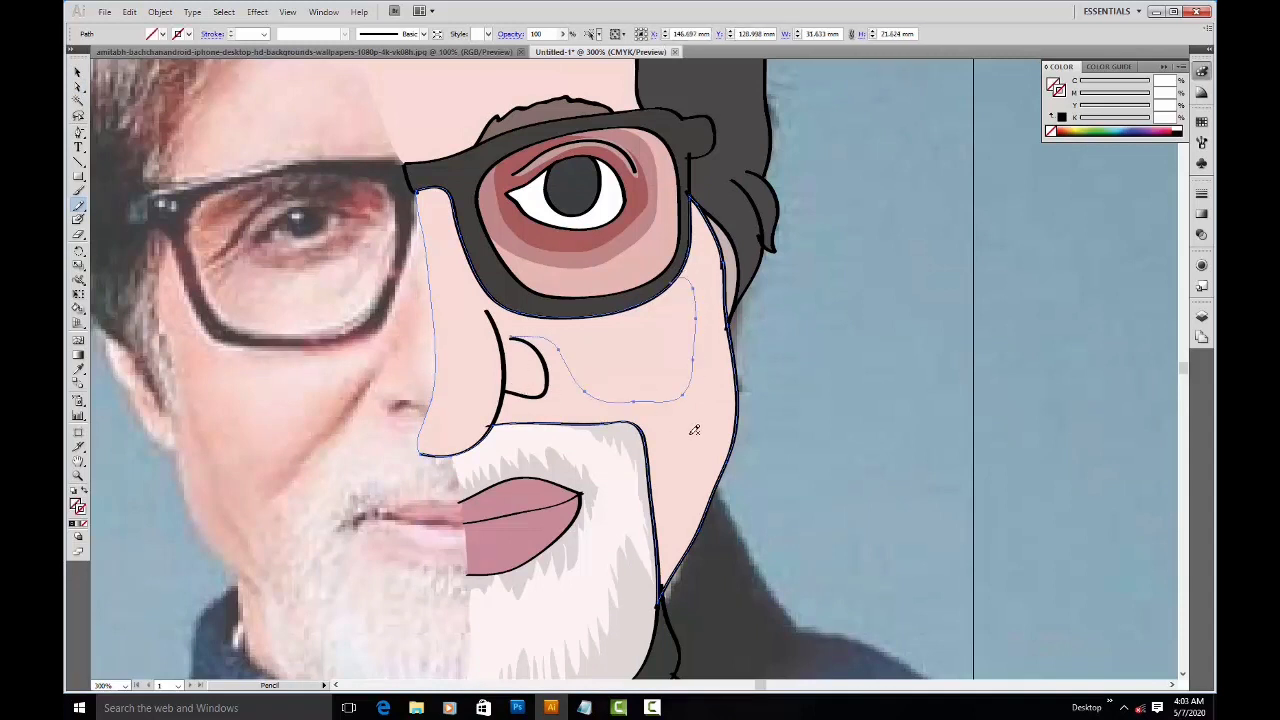
key("i")
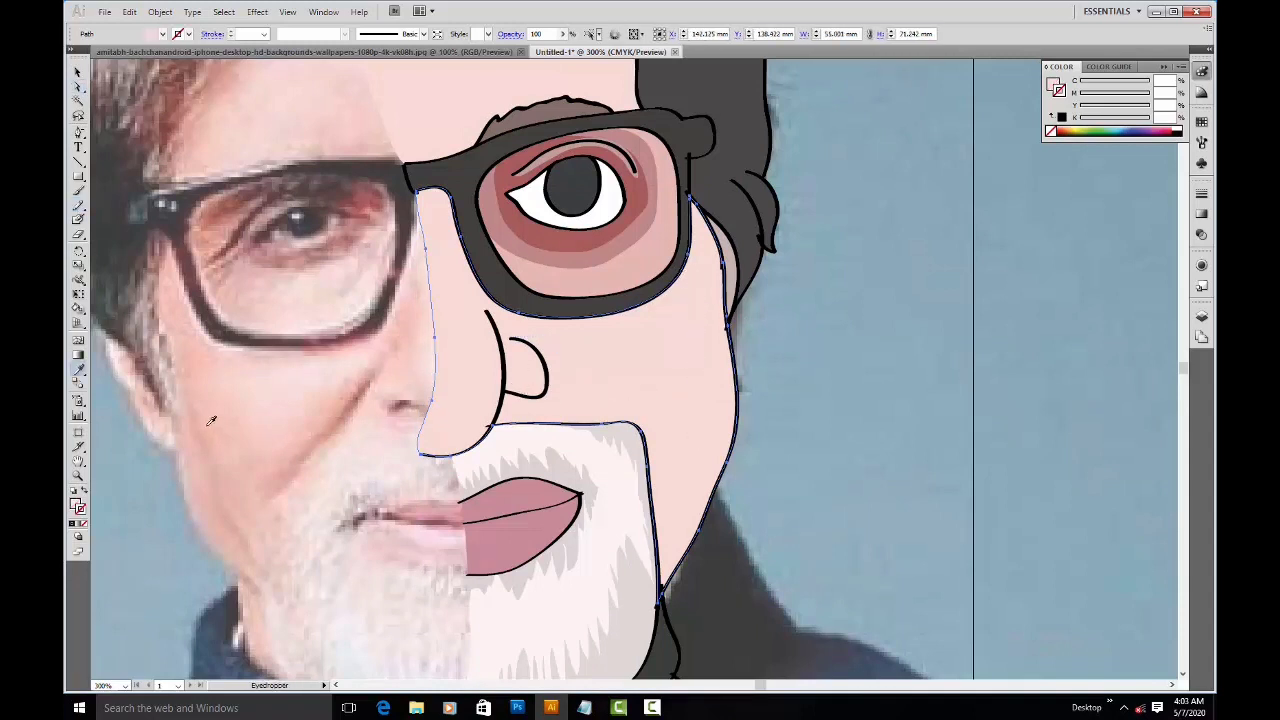
left_click(209, 435)
key("ctrl+z")
Step: Outline a light cheek highlight under the glasses with the Pencil tool and fill the surrounding skin with peach sampled from the photo's cheek
key("a")
left_click(812, 371)
left_click(569, 367)
key("ctrl+z")
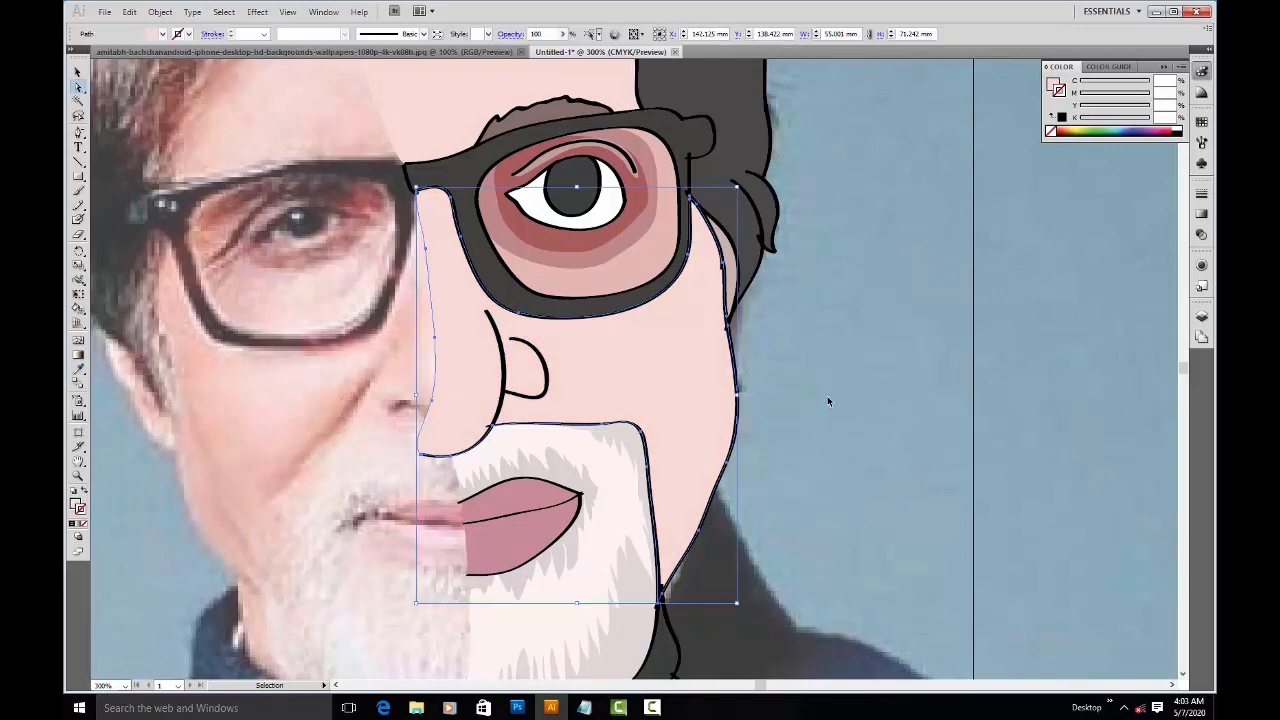
key("n")
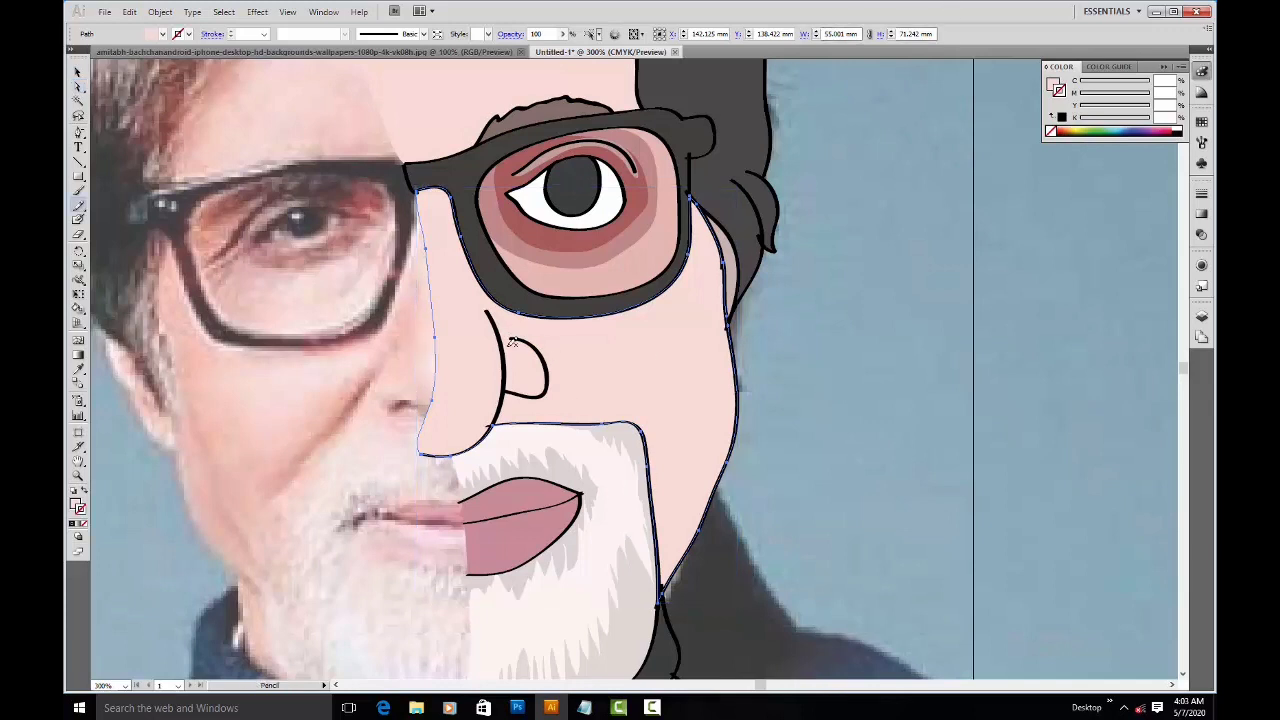
mouse_move(534, 343)
left_mouse_down()
mouse_move(578, 386)
mouse_move(634, 399)
mouse_move(662, 425)
mouse_move(698, 423)
mouse_move(686, 290)
left_mouse_up()
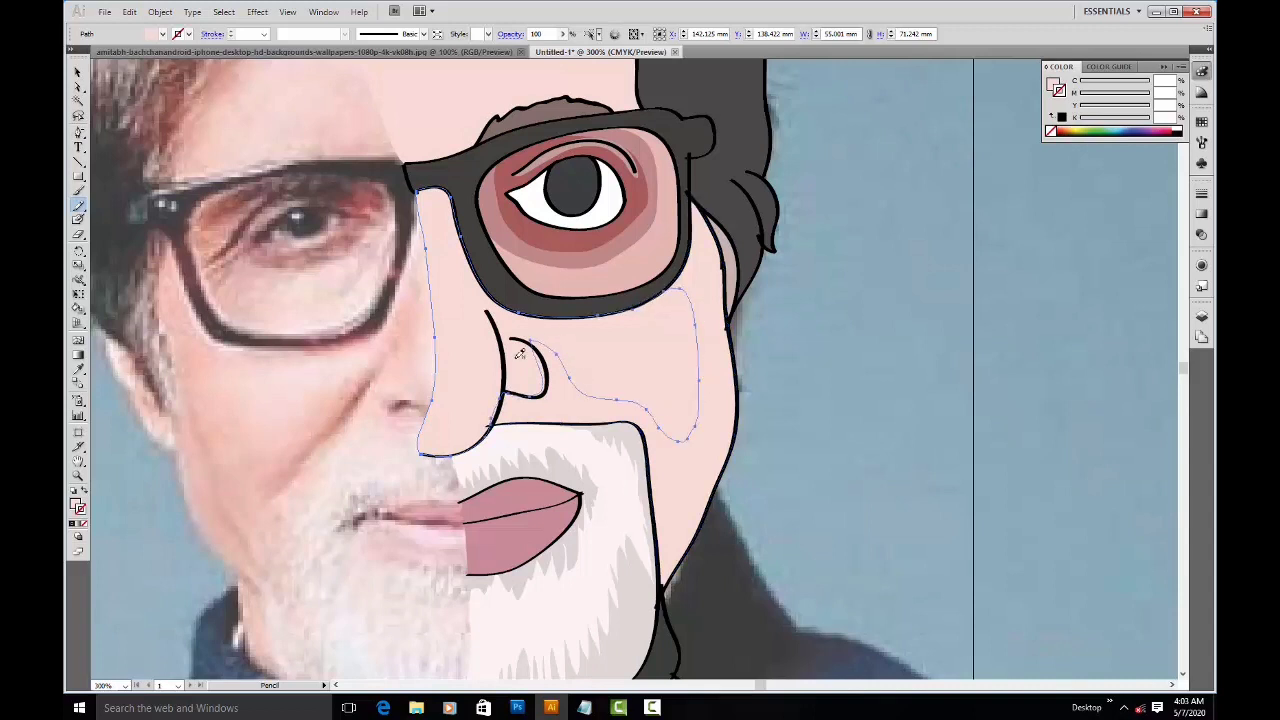
key("ctrl+z")
key("i")
left_click(199, 425)
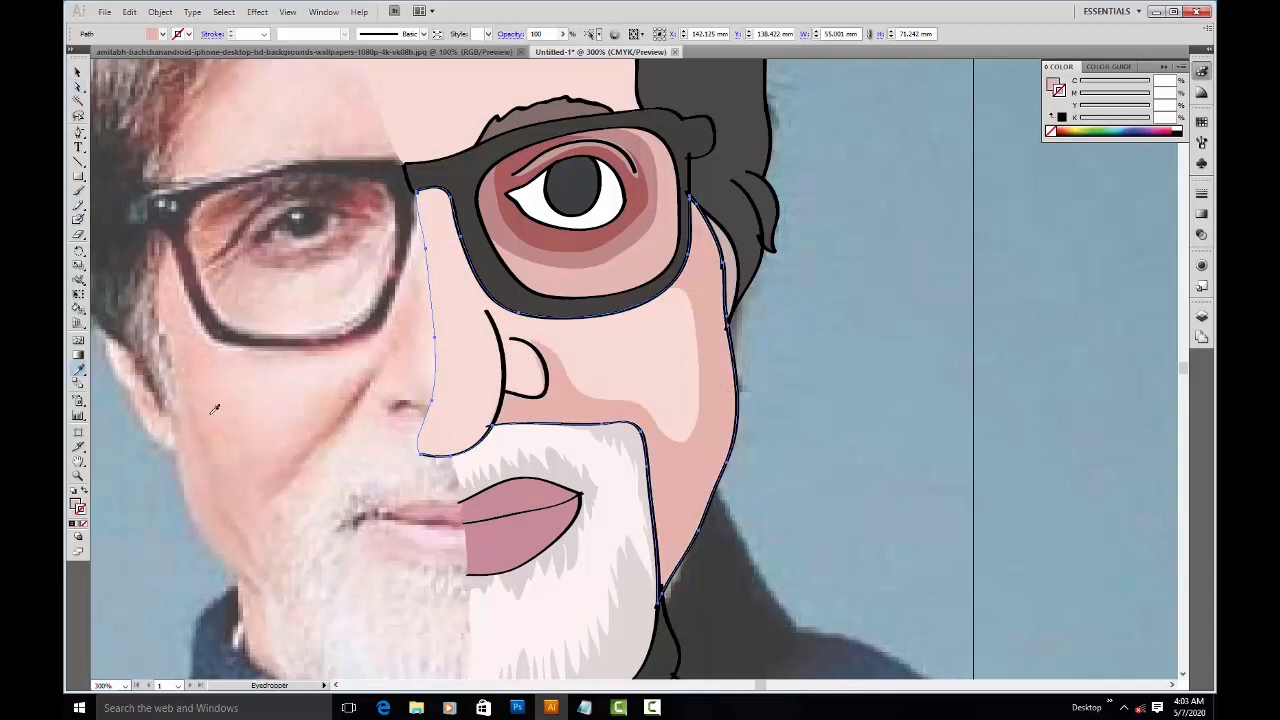
left_click(208, 408)
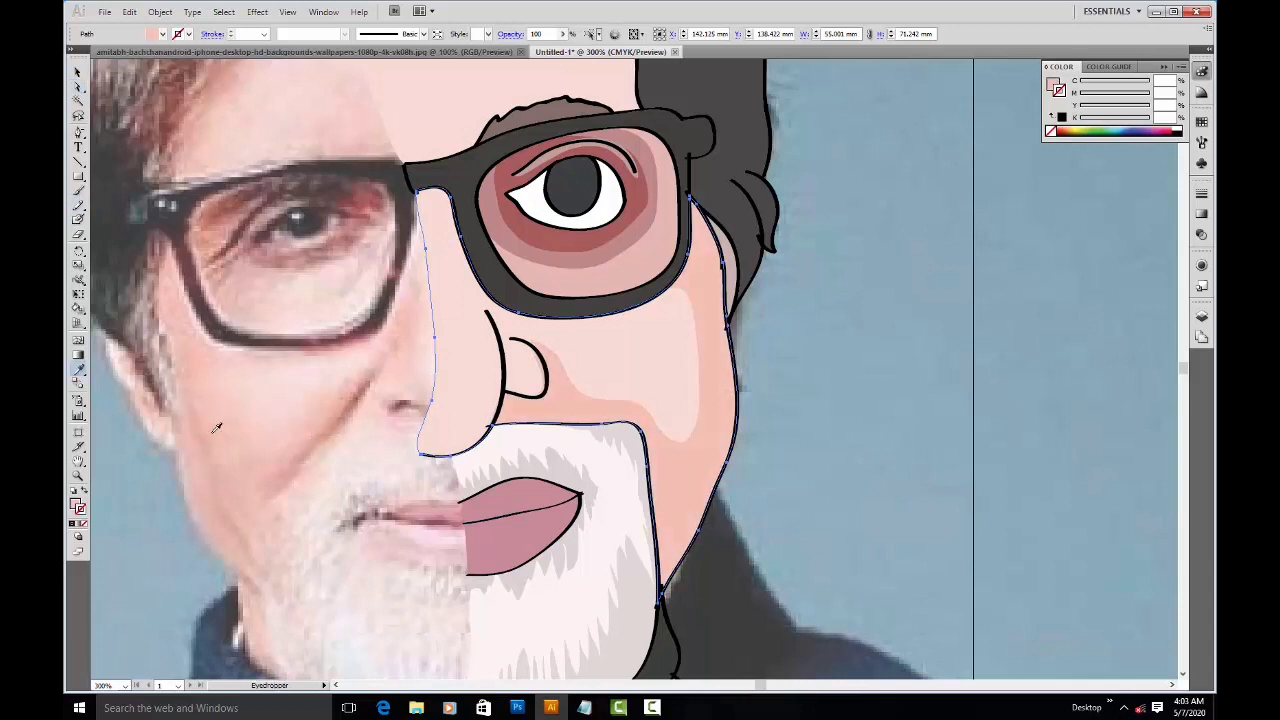
key("a")
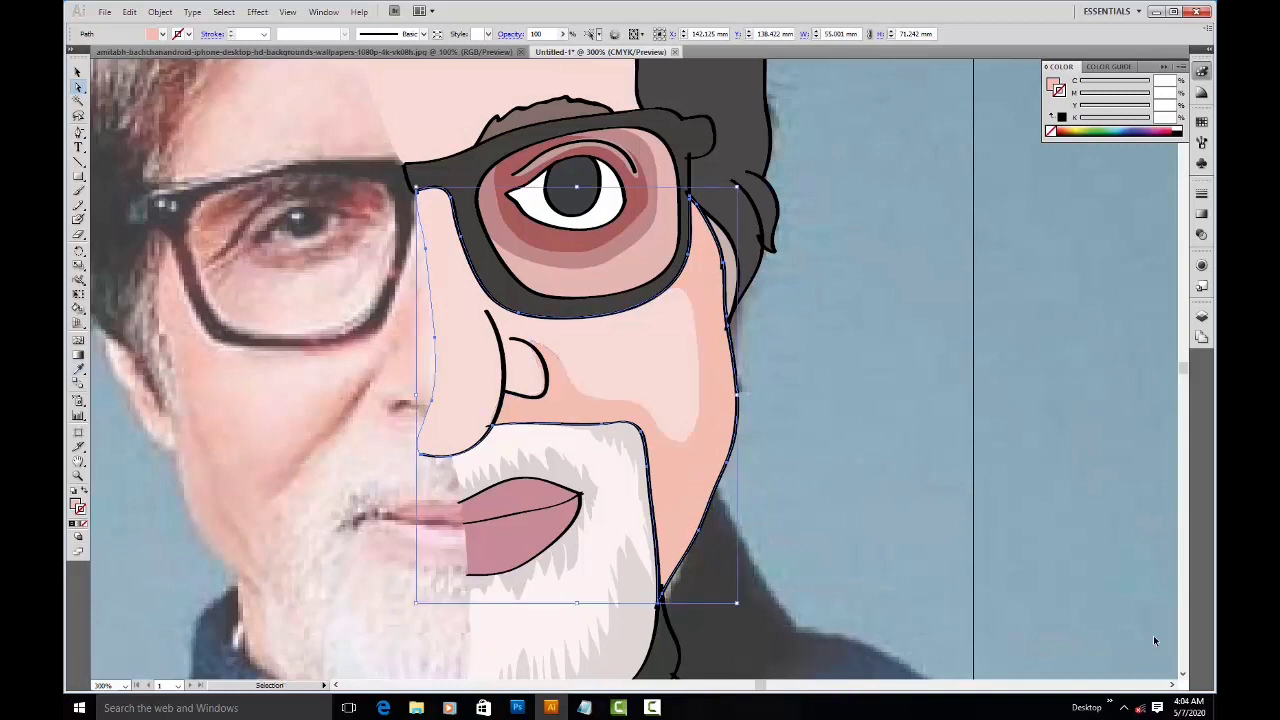
Step: Reshape the peach skin area with the Pencil tool into a band along the cheek and jaw, set in from the face's outer edge
key("n")
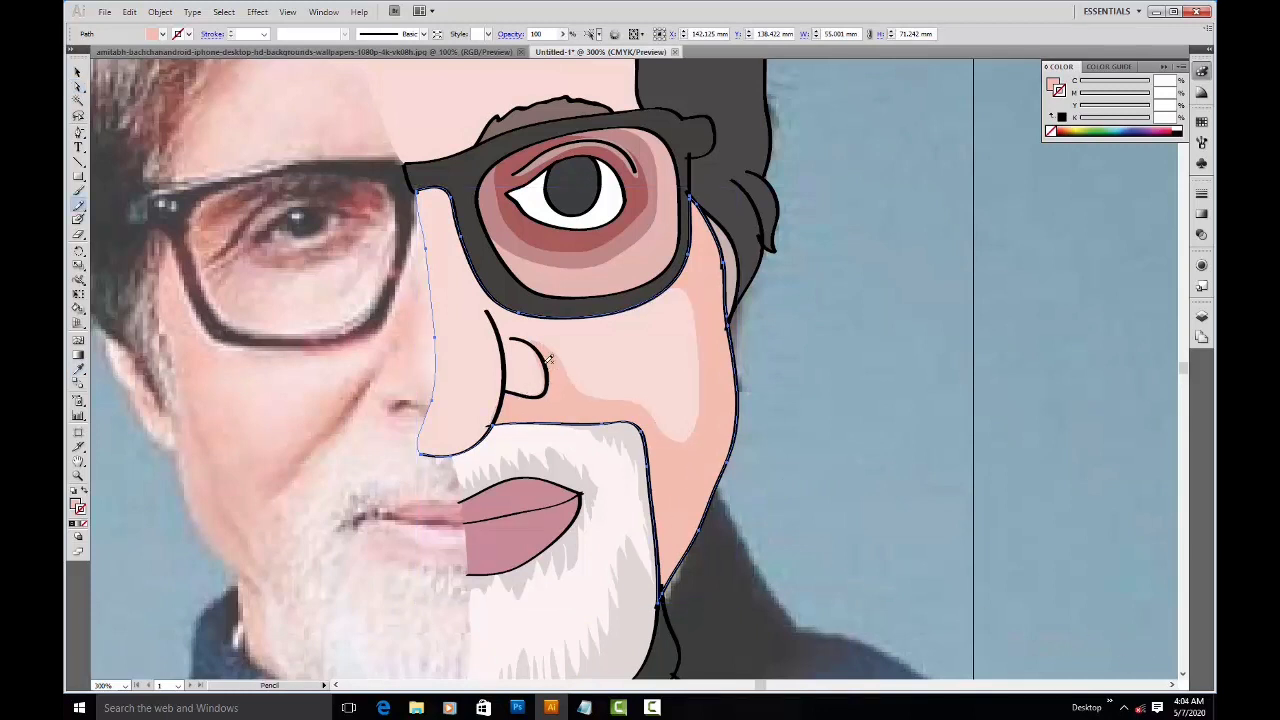
mouse_move(546, 400)
left_mouse_down()
mouse_move(636, 412)
mouse_move(665, 490)
mouse_move(692, 515)
mouse_move(729, 419)
mouse_move(728, 328)
mouse_move(700, 230)
left_mouse_up()
key("a")
key("n")
left_click_drag(518, 396, 598, 406)
left_click_drag(722, 350, 700, 231)
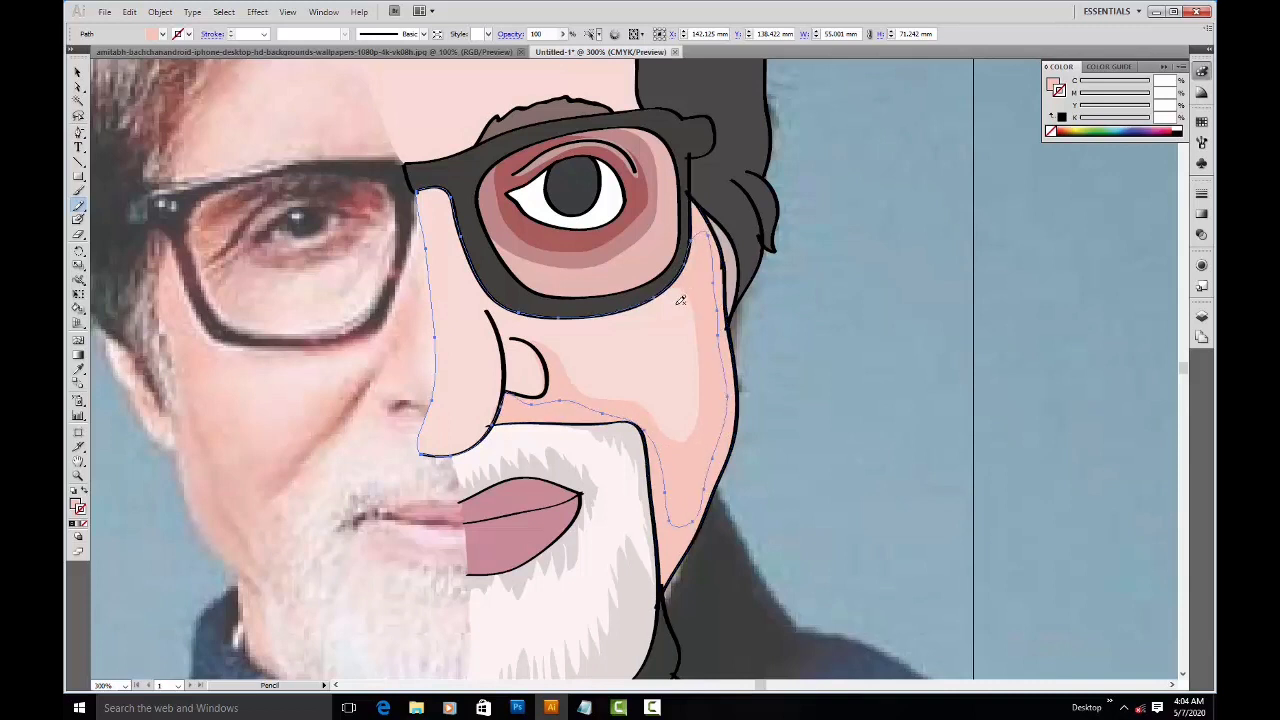
left_click_drag(640, 410, 665, 483)
left_click_drag(556, 378, 591, 404)
left_click_drag(507, 395, 554, 388)
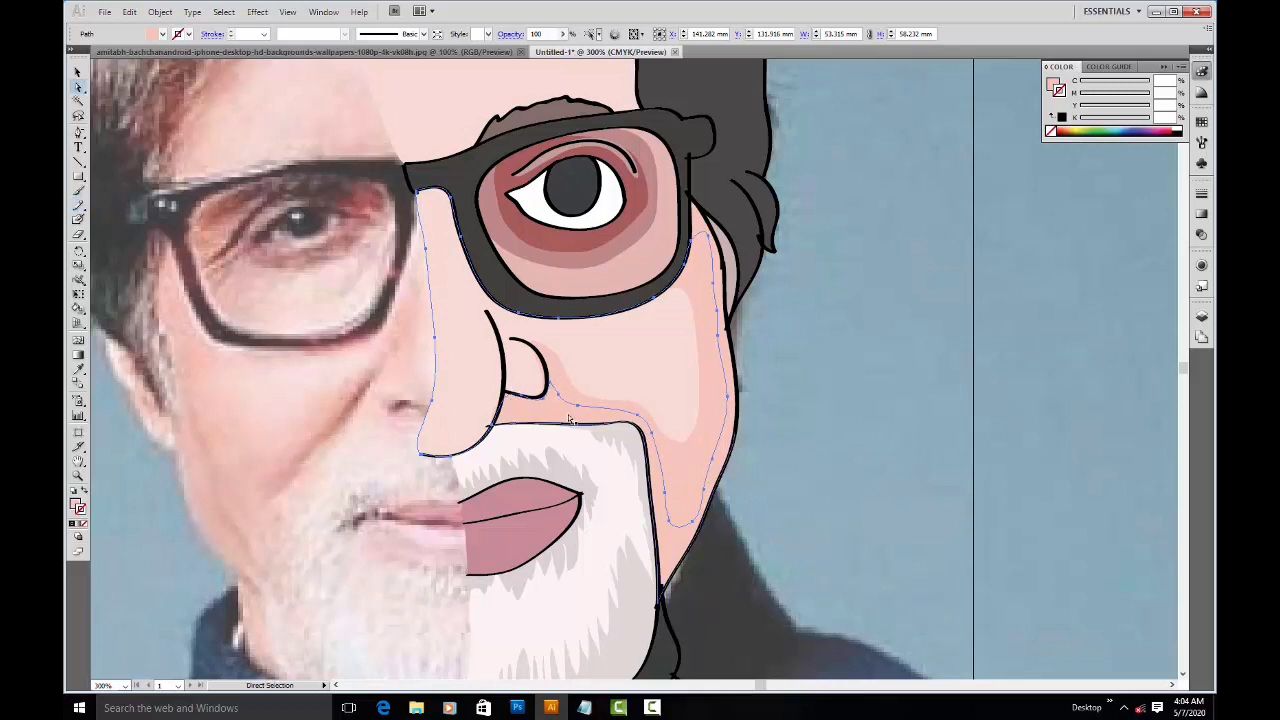
key("i")
left_click(352, 400)
key("ctrl+z")
Step: Fill the skin beneath the peach band with a darker brownish pink sampled beside the photo's nose
key("a")
left_click(530, 420)
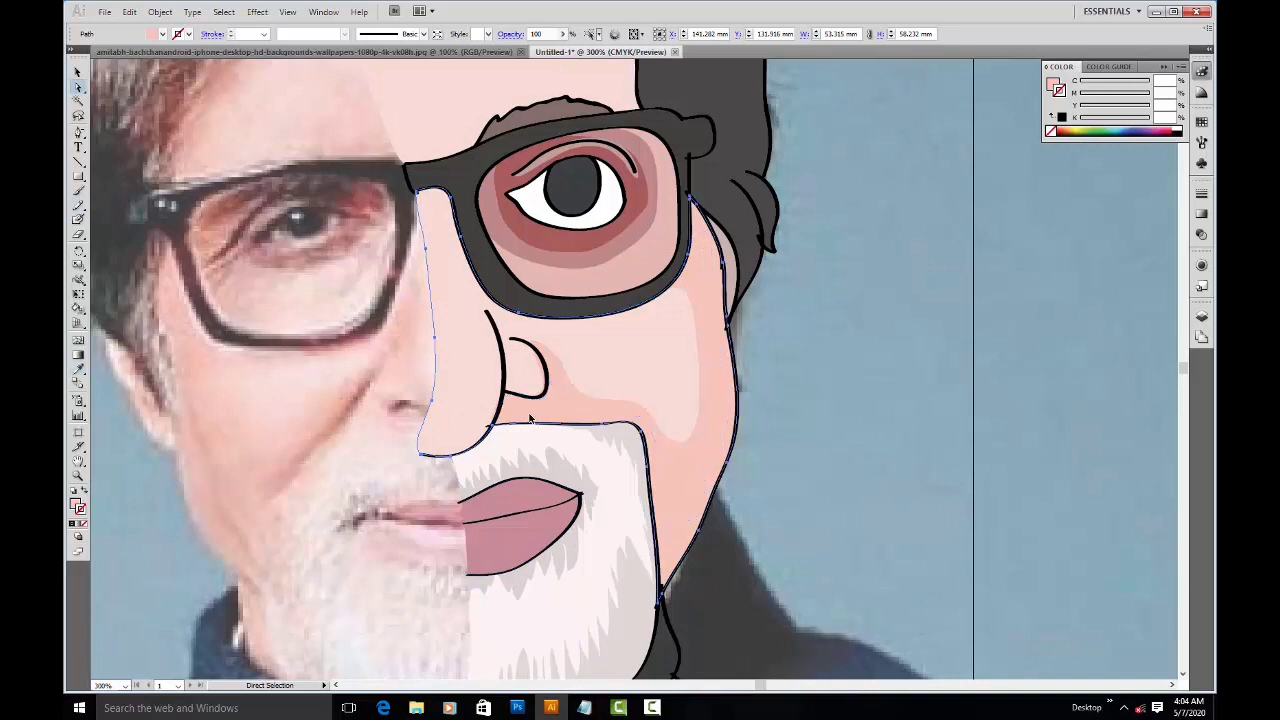
key("i")
left_click(349, 417)
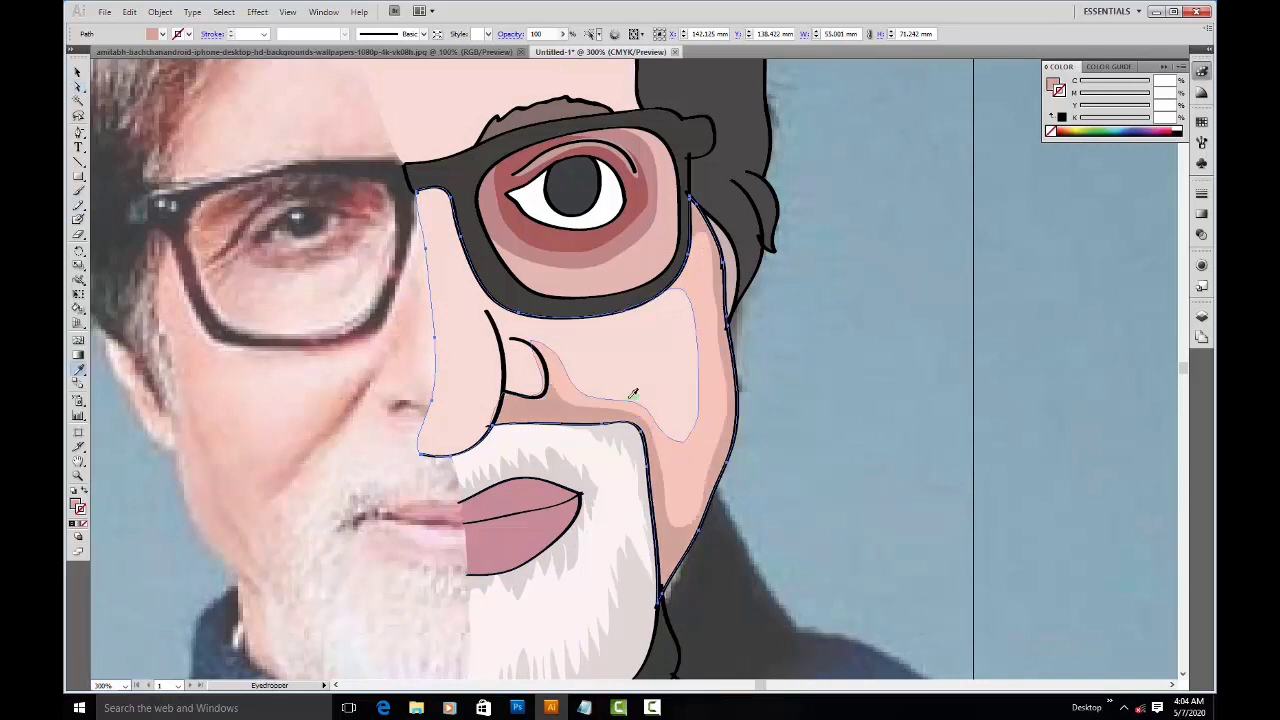
Step: Draw a long rounded highlight down the bridge of the cartoon nose with the Pencil tool
key("a")
left_click(472, 387)
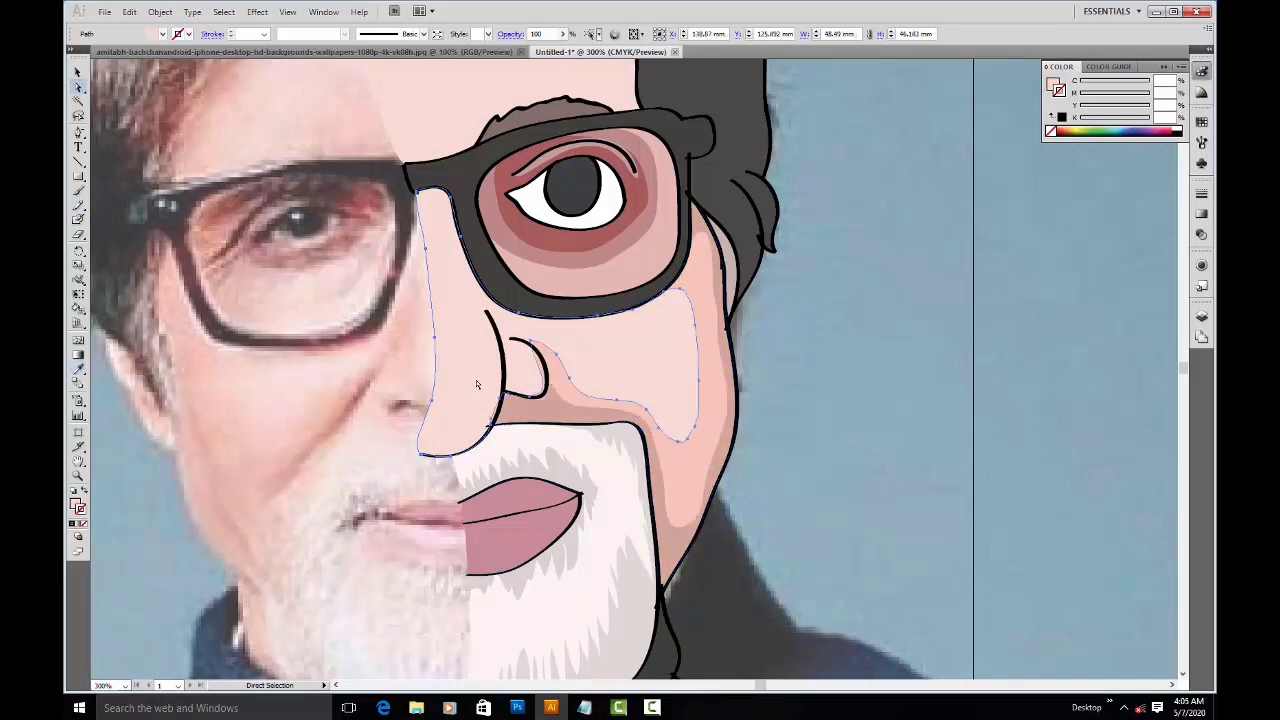
key("n")
mouse_move(436, 396)
left_mouse_down()
mouse_move(475, 402)
mouse_move(491, 344)
left_mouse_up()
left_click_drag(473, 264, 468, 256)
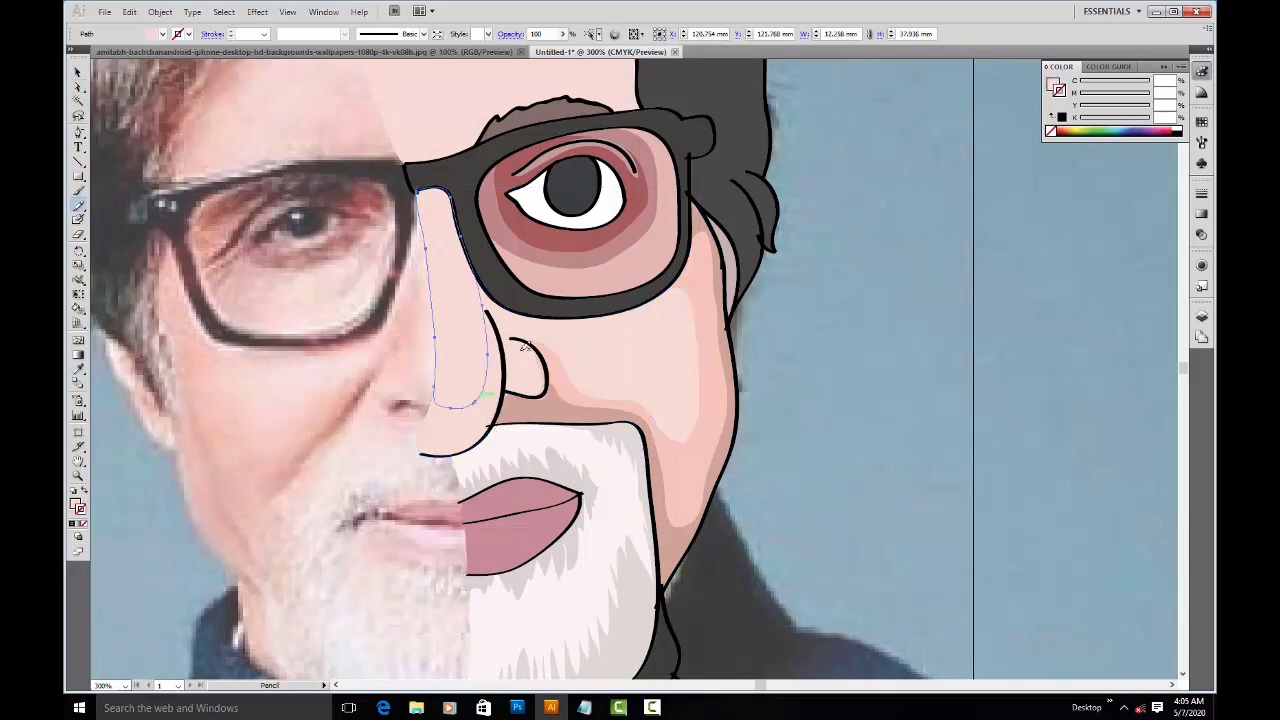
Step: Fill the nose and cheek skin behind the nose highlight with pink sampled from the cartoon's outer cheek
key("a")
left_click(642, 367)
left_click(645, 370)
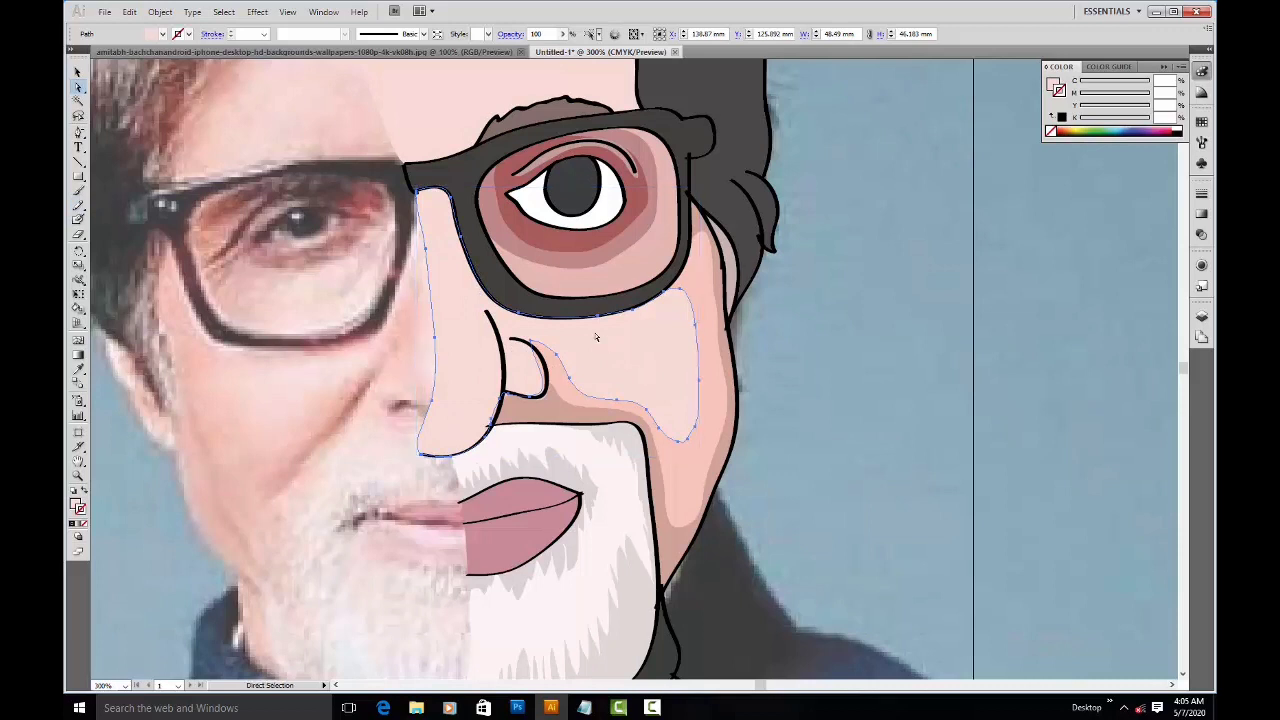
key("n")
mouse_move(562, 314)
left_mouse_down()
mouse_move(590, 367)
mouse_move(695, 335)
left_mouse_up()
key("ctrl+z")
mouse_move(554, 353)
left_mouse_down()
mouse_move(530, 333)
mouse_move(546, 317)
left_mouse_up()
key("ctrl+z")
key("i")
left_click(712, 386)
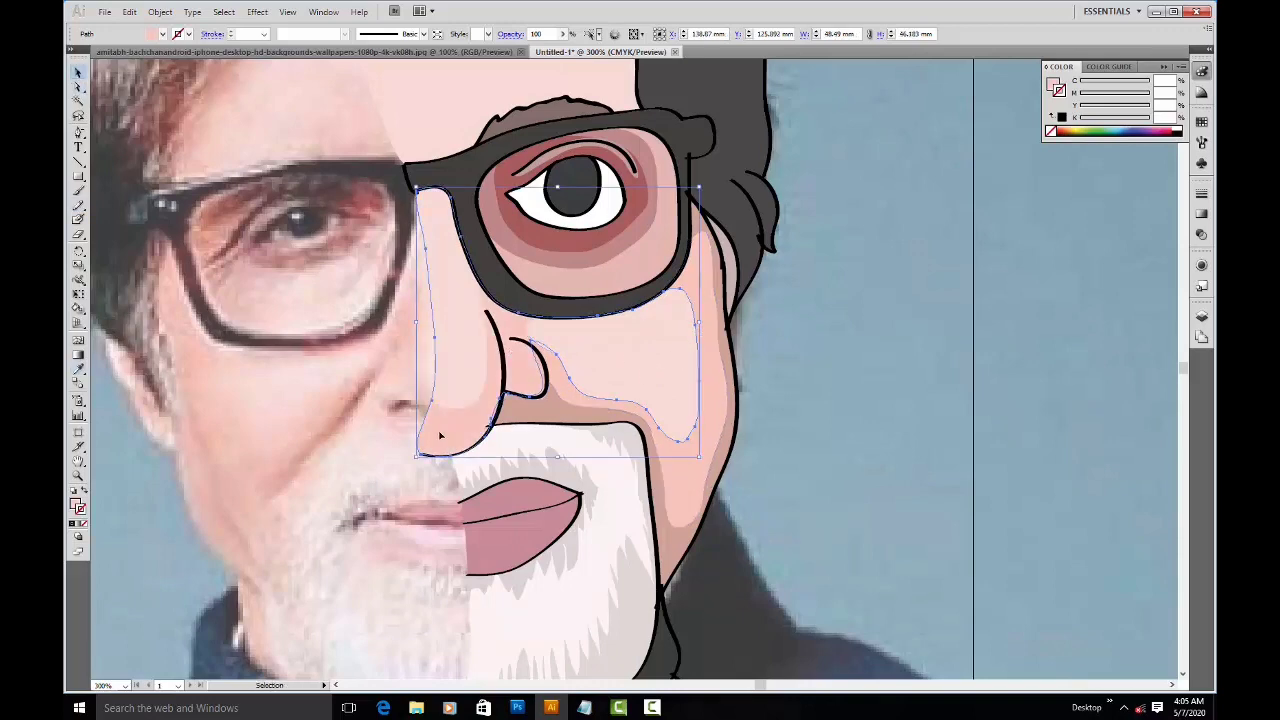
key("v")
left_click(838, 366)
Step: Outline a light forehead highlight with the Pencil tool and fill the skin beside the hair with pink sampled from the cartoon's cheek
scroll(838, 366, "up", 5)
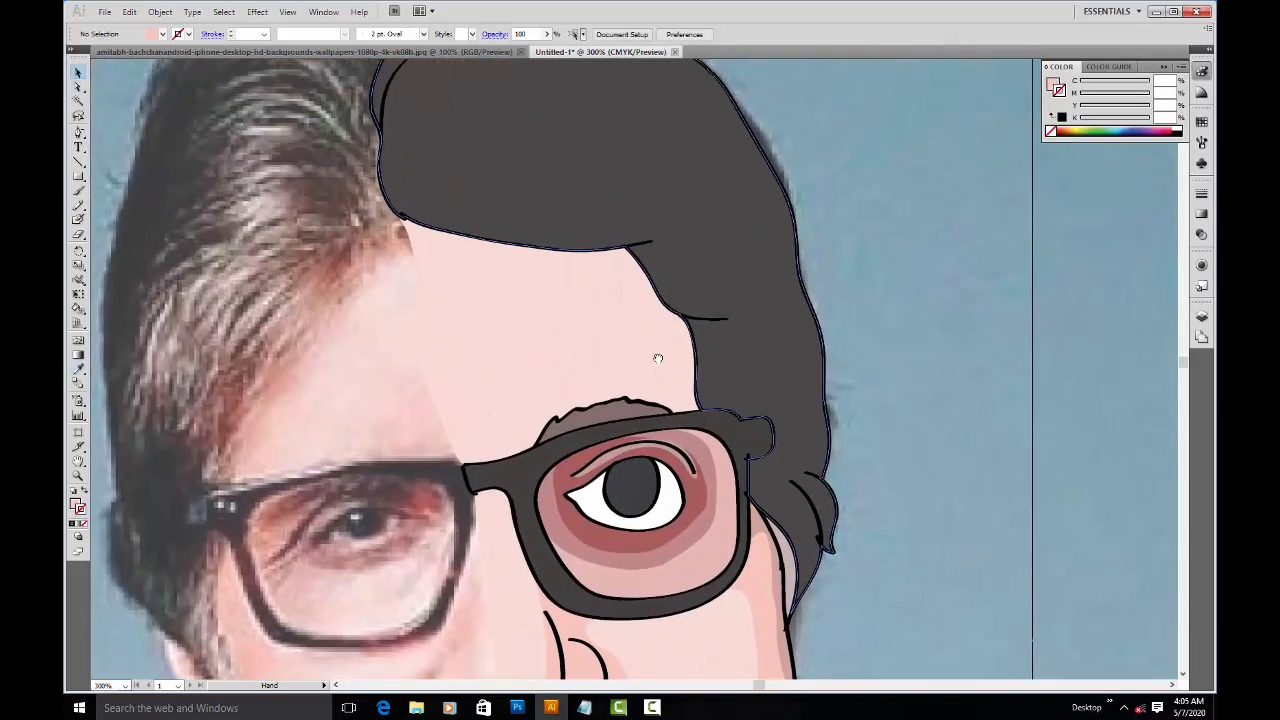
left_click(529, 334)
key("n")
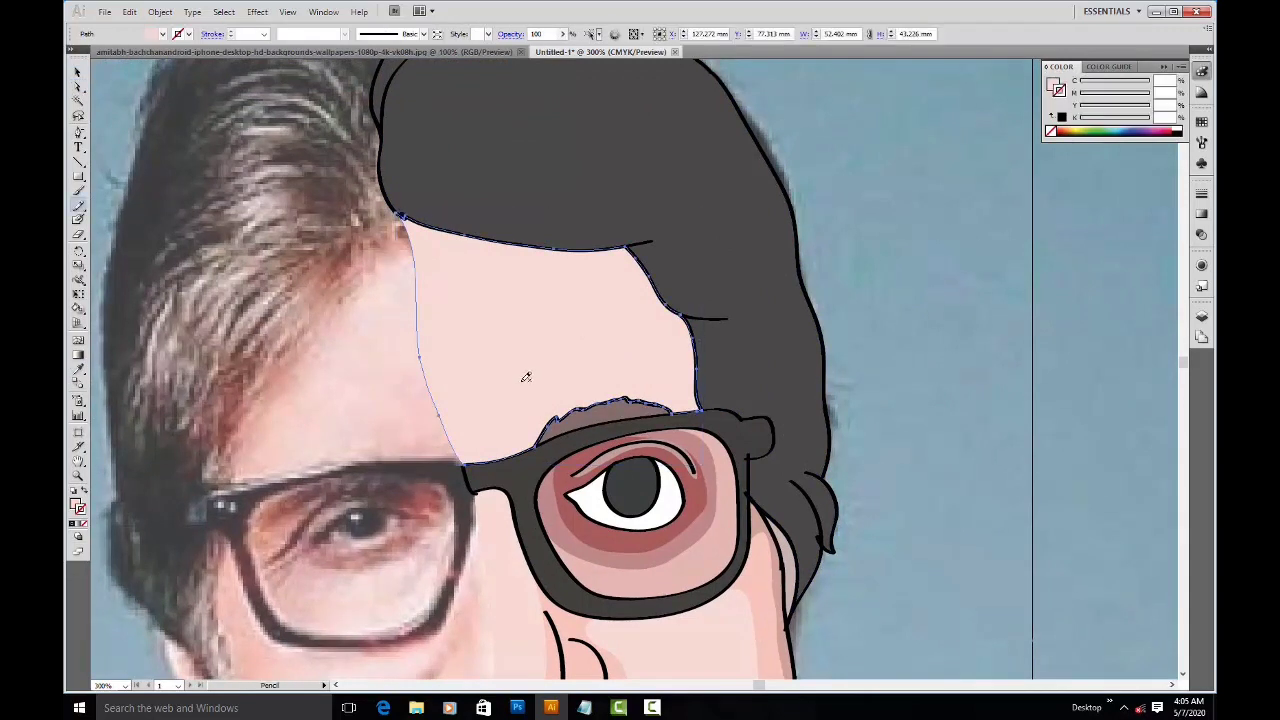
left_click_drag(600, 320, 570, 249)
key("ctrl+z")
scroll(700, 470, "down", 5)
key("i")
left_click(747, 438)
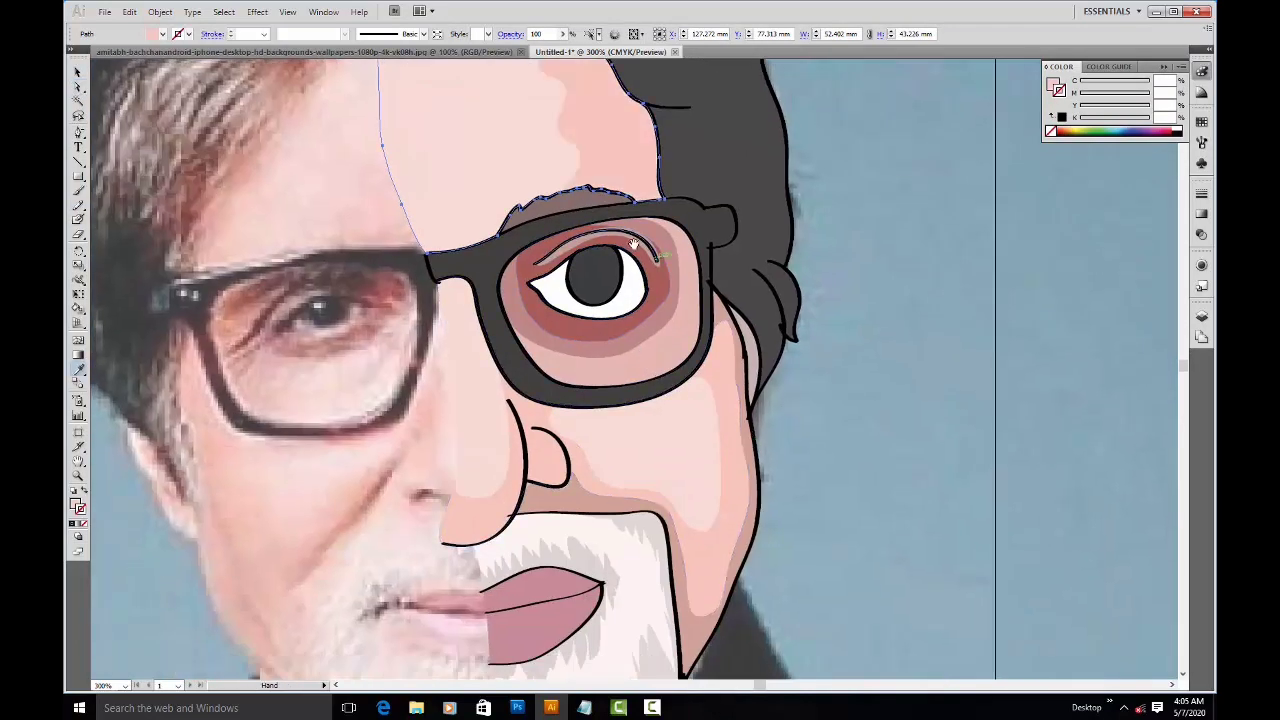
scroll(600, 400, "up", 3)
key("a")
key("ctrl+z")
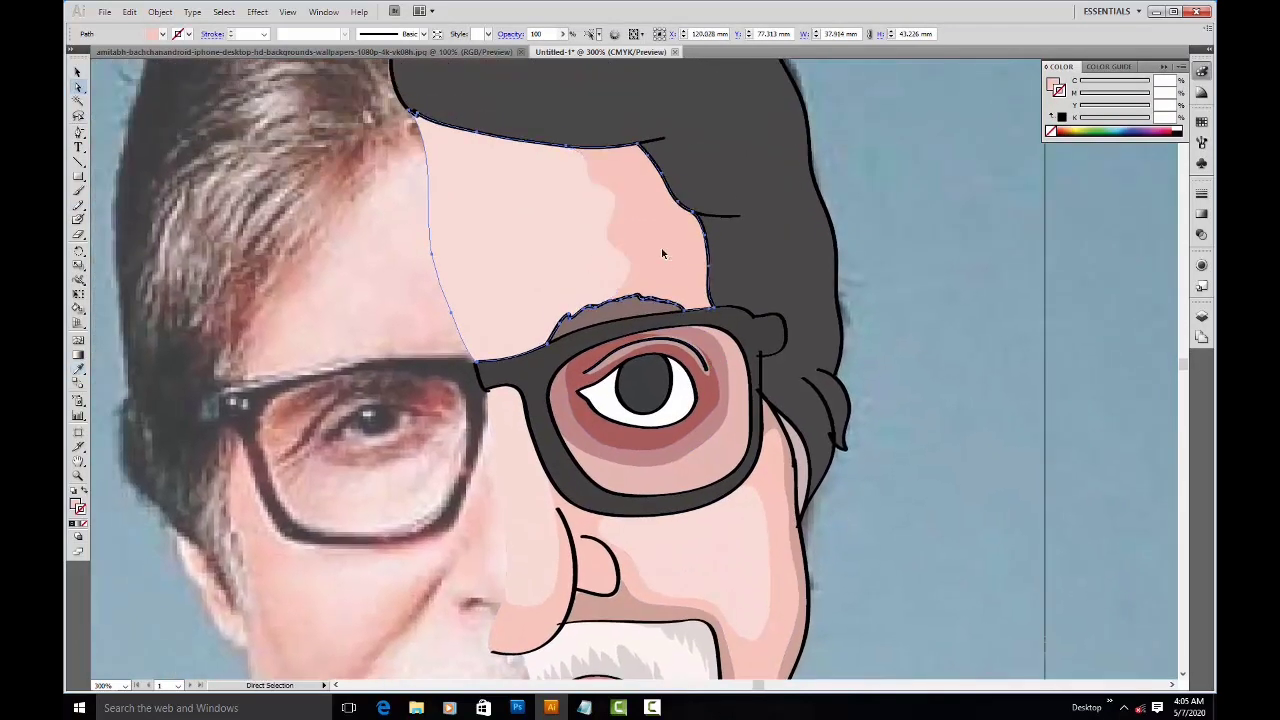
key("n")
left_click_drag(651, 291, 622, 148)
key("ctrl+z")
left_click_drag(652, 241, 627, 166)
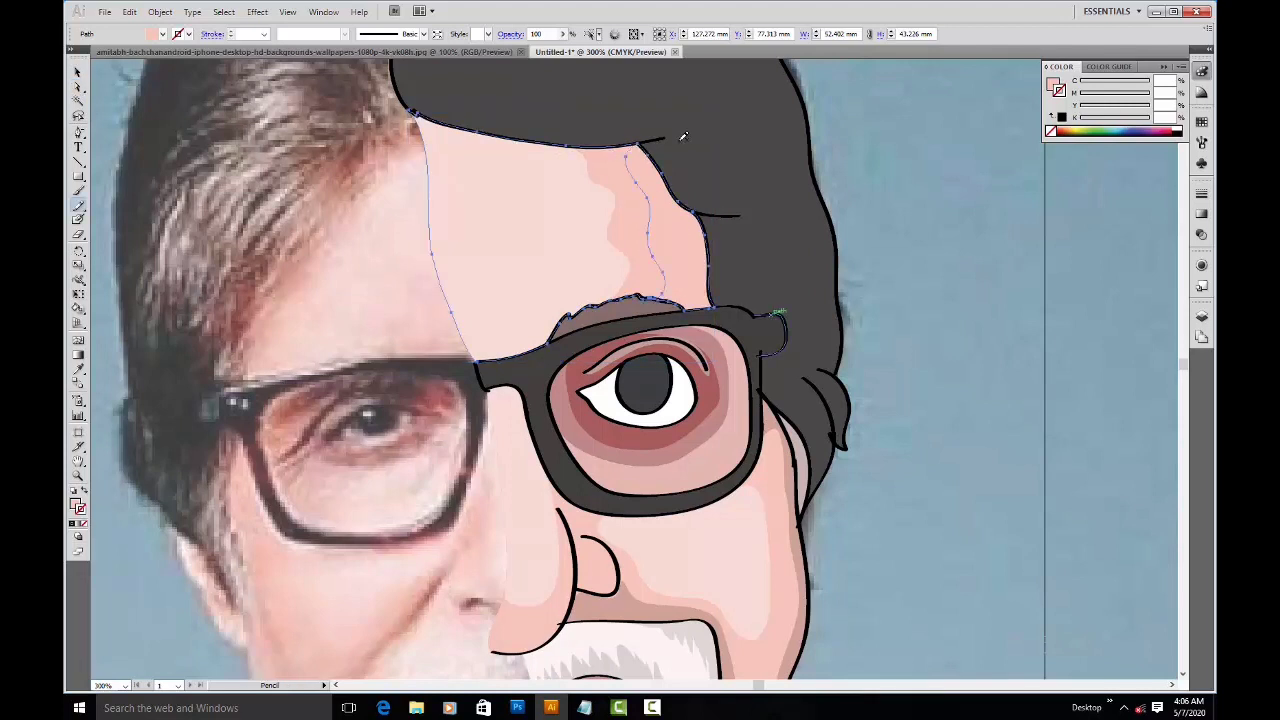
key("ctrl+z")
Step: Draw a shadow edge on the forehead beside the hair with the Pencil tool and fill it with brownish pink sampled from the cartoon's cheek rim
mouse_move(662, 284)
left_mouse_down()
mouse_move(637, 168)
mouse_move(618, 142)
left_mouse_up()
left_click(687, 274)
key("i")
left_click(798, 606)
key("v")
left_click(942, 404)
Step: Draw a highlight inside the lower lip with the Pencil tool and fill it with light pink sampled from the photo's lower lip
left_click_drag(808, 428, 822, 92)
left_click_drag(820, 397, 847, 505)
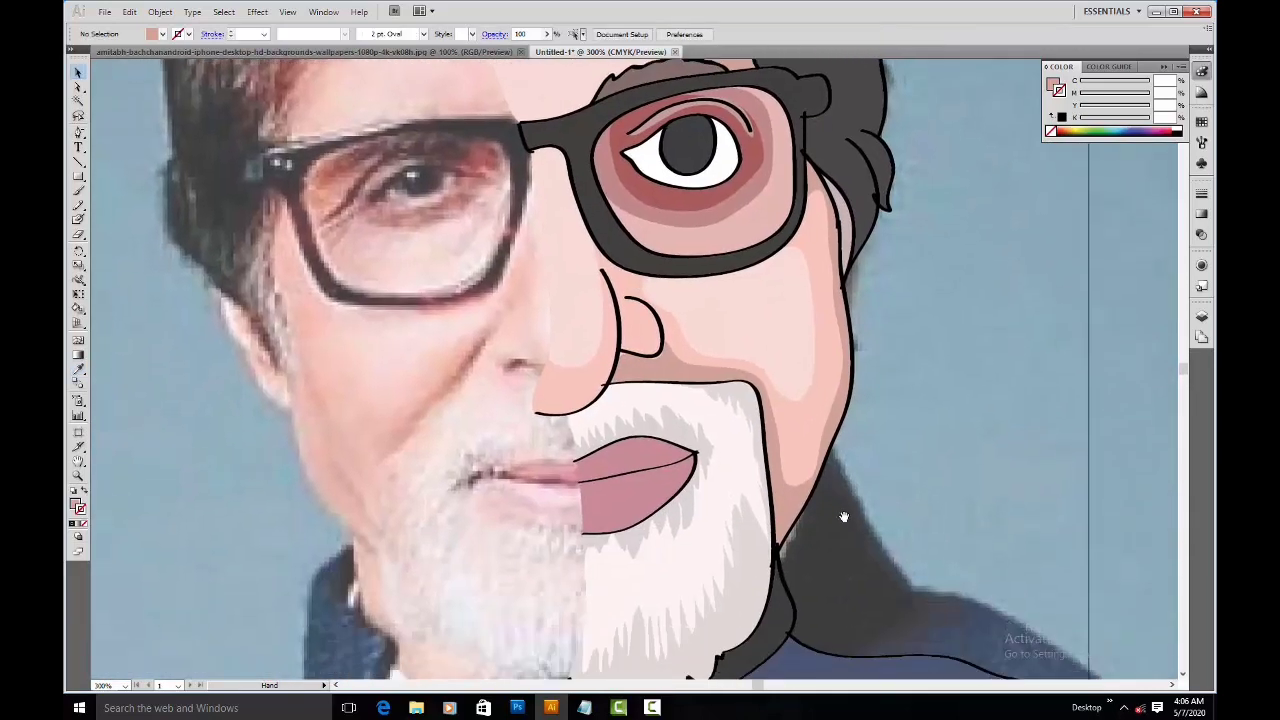
scroll(847, 505, "down", 5)
left_click(632, 260)
key("n")
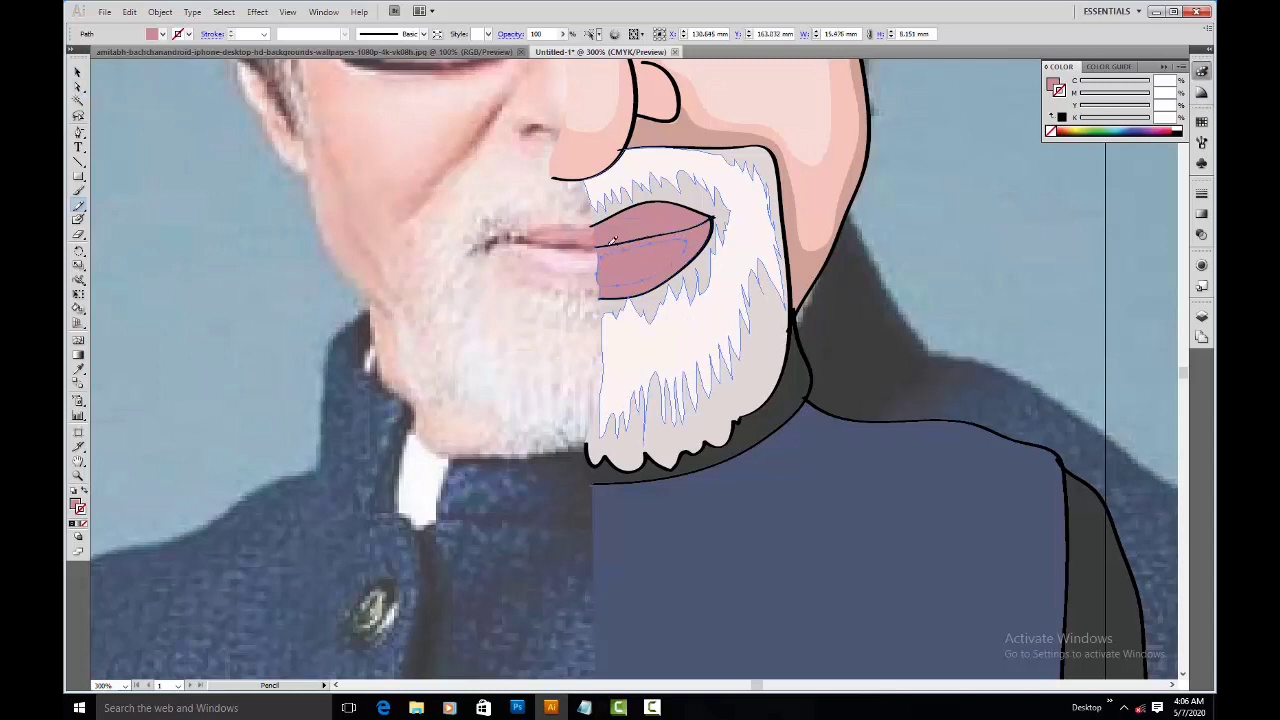
key("i")
left_click(585, 260)
left_click(587, 270)
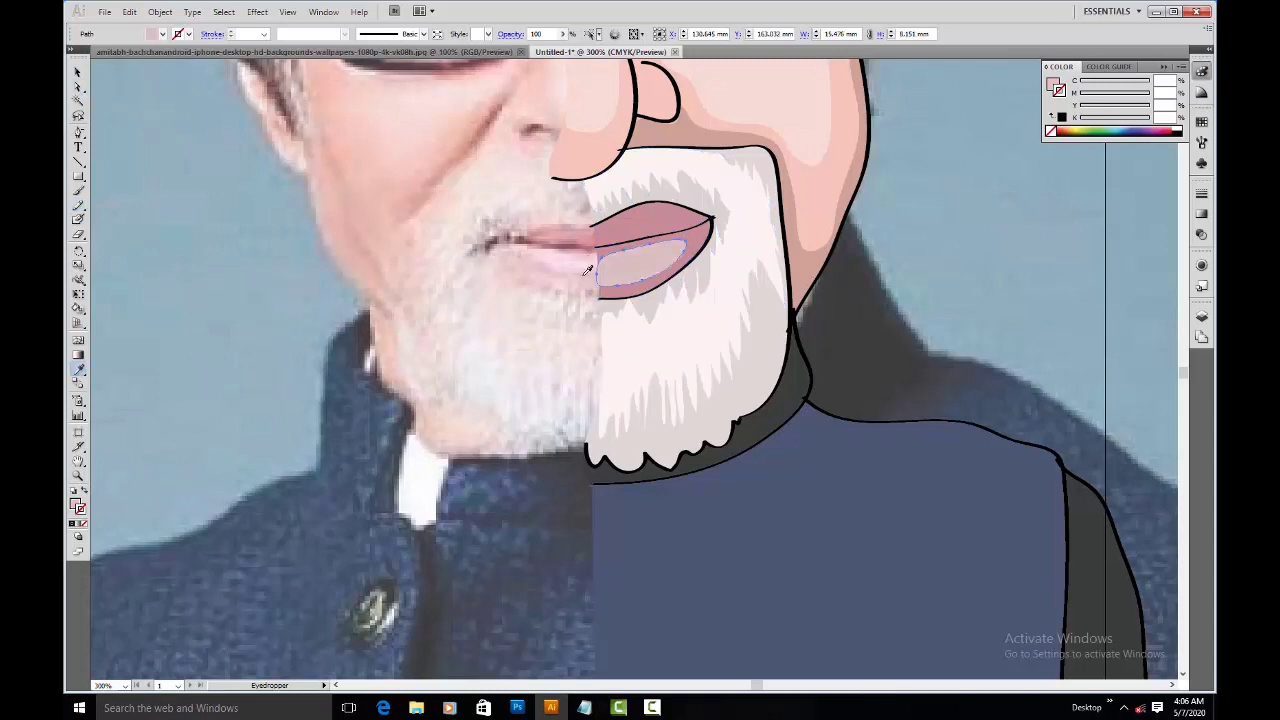
Step: Shade the upper lip with a Pencil-drawn shape and fill it with pink sampled from the photo's upper lip
key("a")
left_click(640, 238)
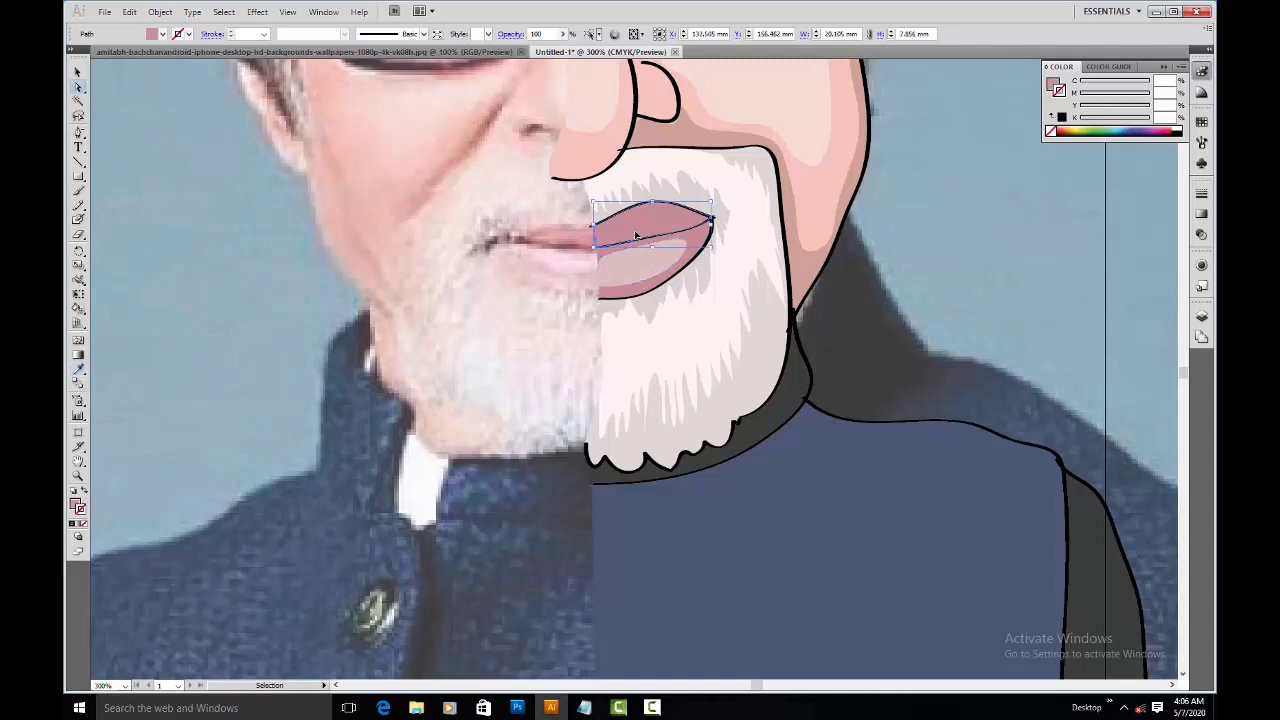
key("n")
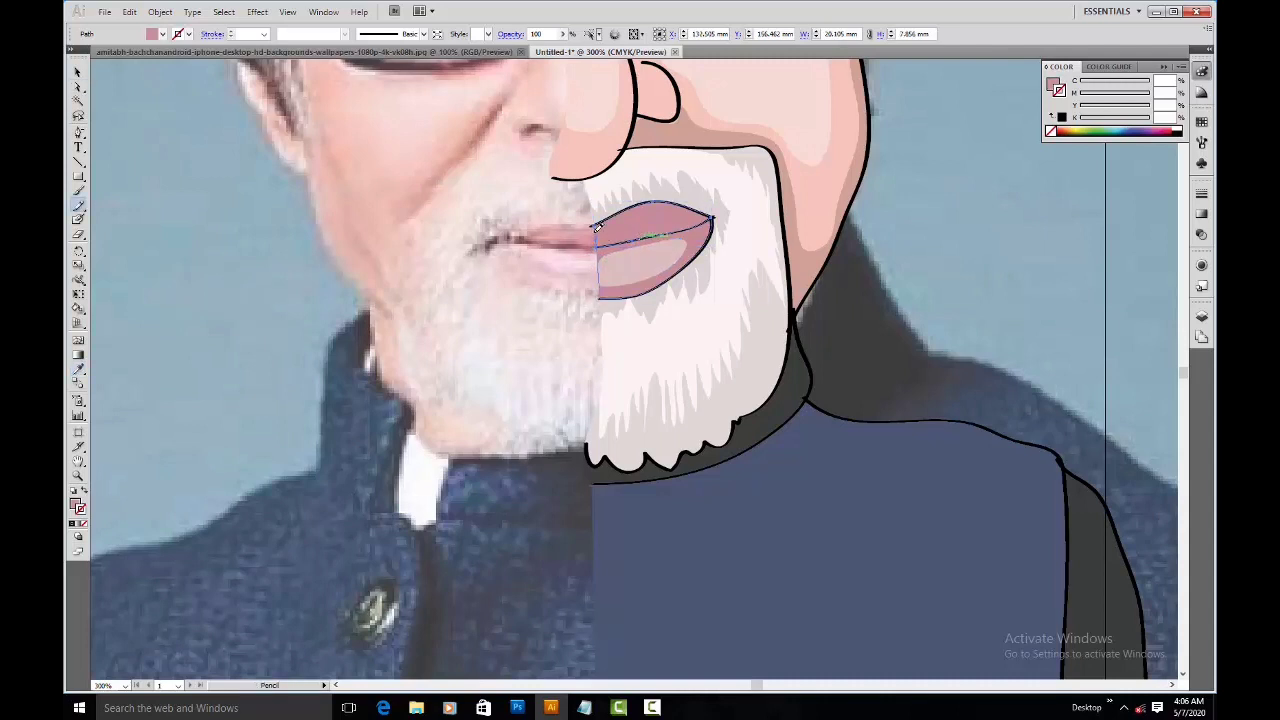
left_click_drag(706, 218, 626, 232)
key("a")
key("ctrl+z")
key("i")
left_click(563, 229)
left_click(652, 268, "ctrl")
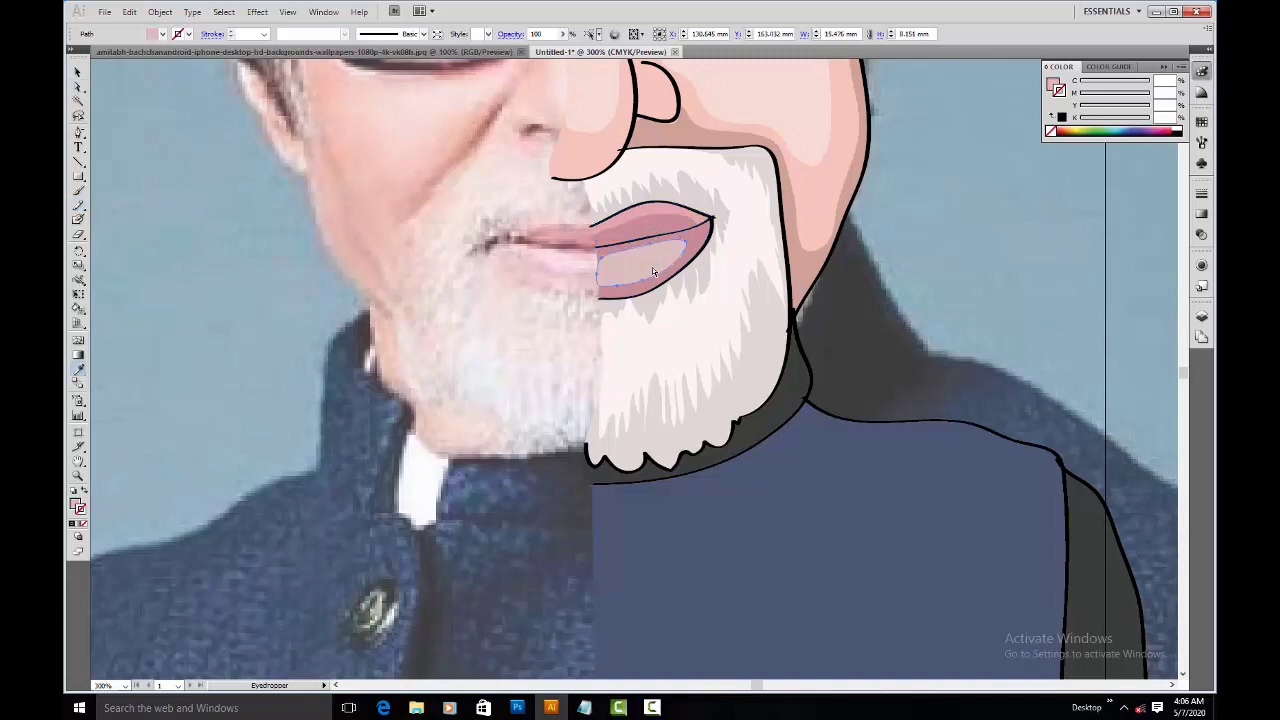
Step: Fill the highlight inside the cartoon's lower lip with pink sampled from the photo's lips and deselect it
left_click(567, 230)
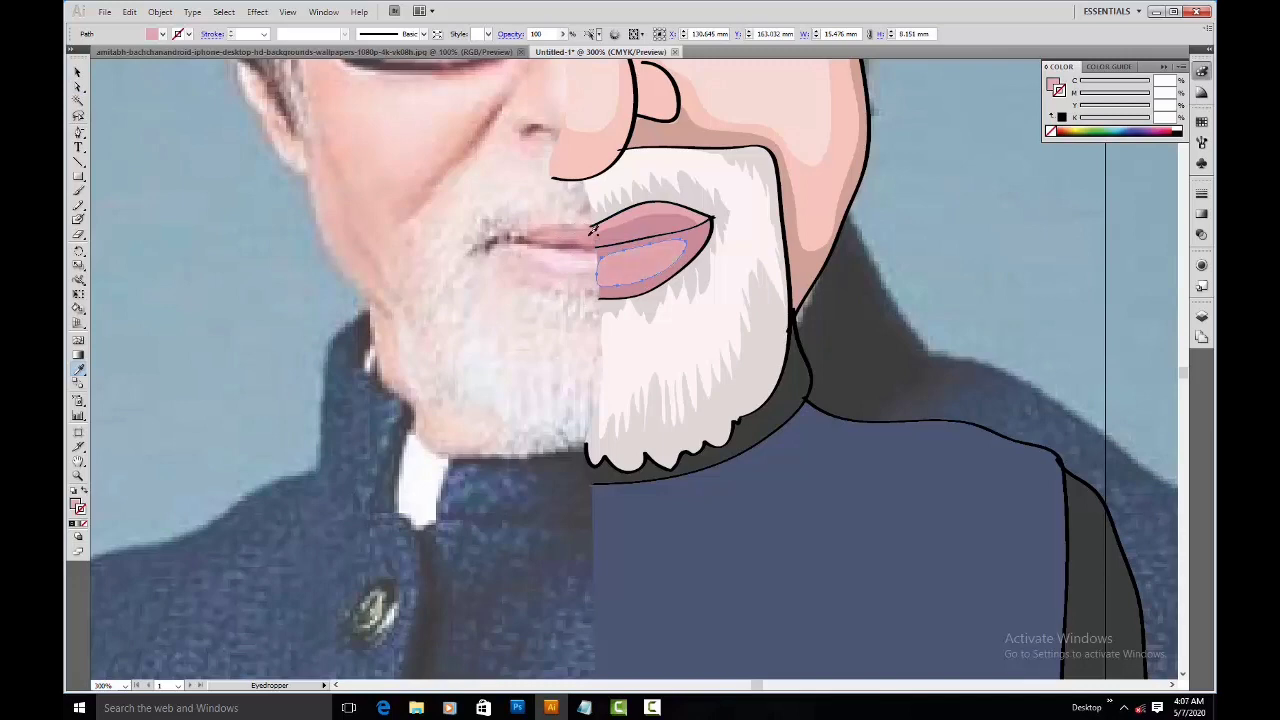
key("v")
left_click(934, 253)
Step: Redraw the nose-tip edge of the light, pink and darker skin shapes with the Pencil tool into a rounded contour
scroll(880, 270, "up", 5)
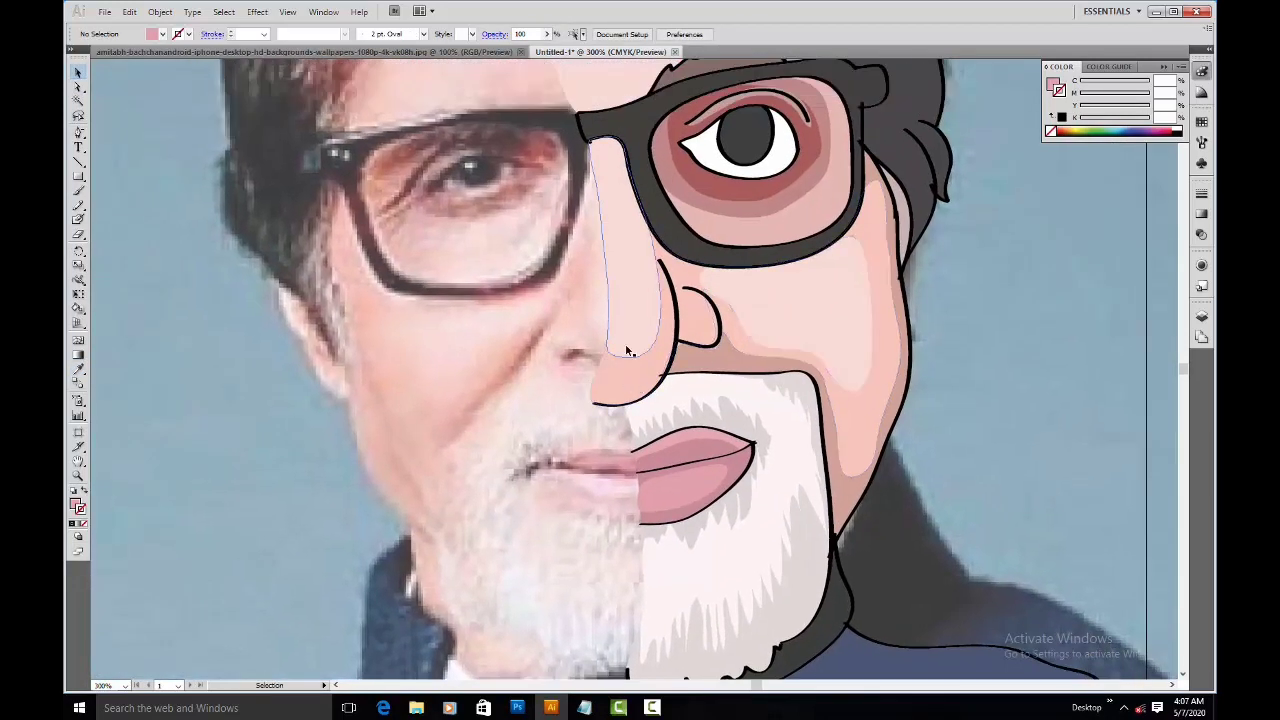
left_click(628, 352)
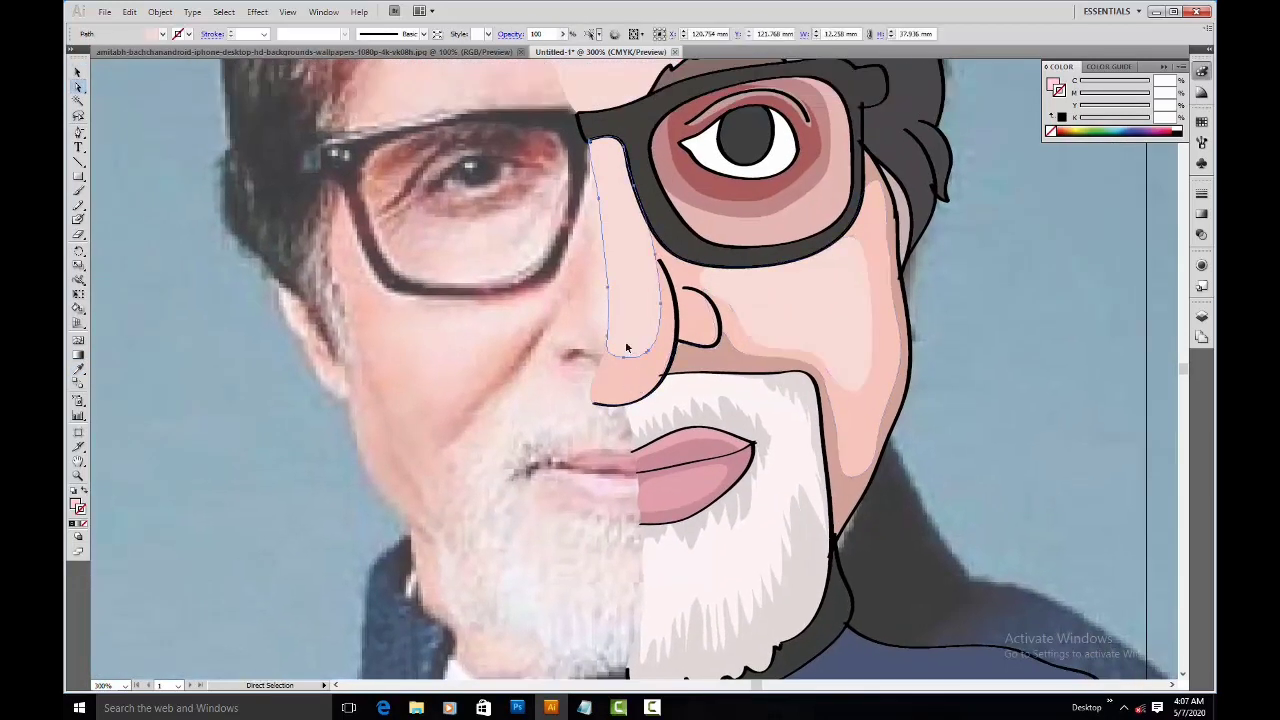
key("n")
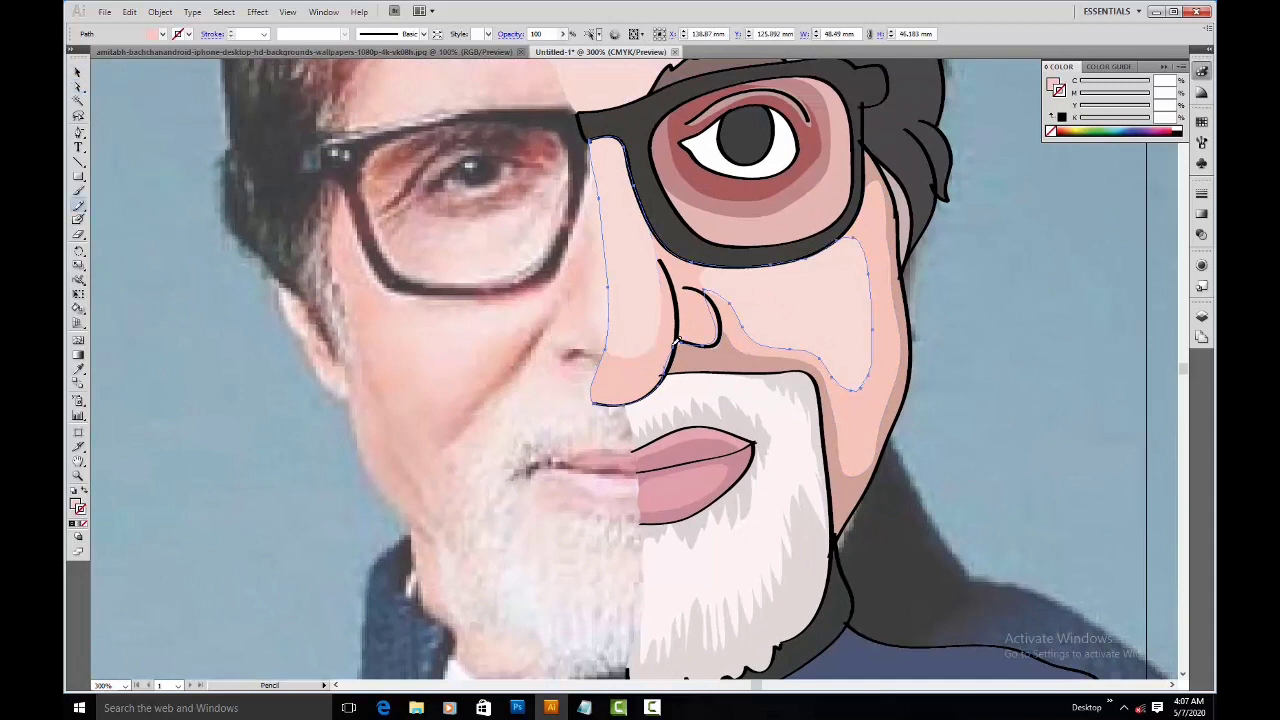
left_click_drag(608, 356, 651, 372)
key("a")
left_click(640, 388)
key("n")
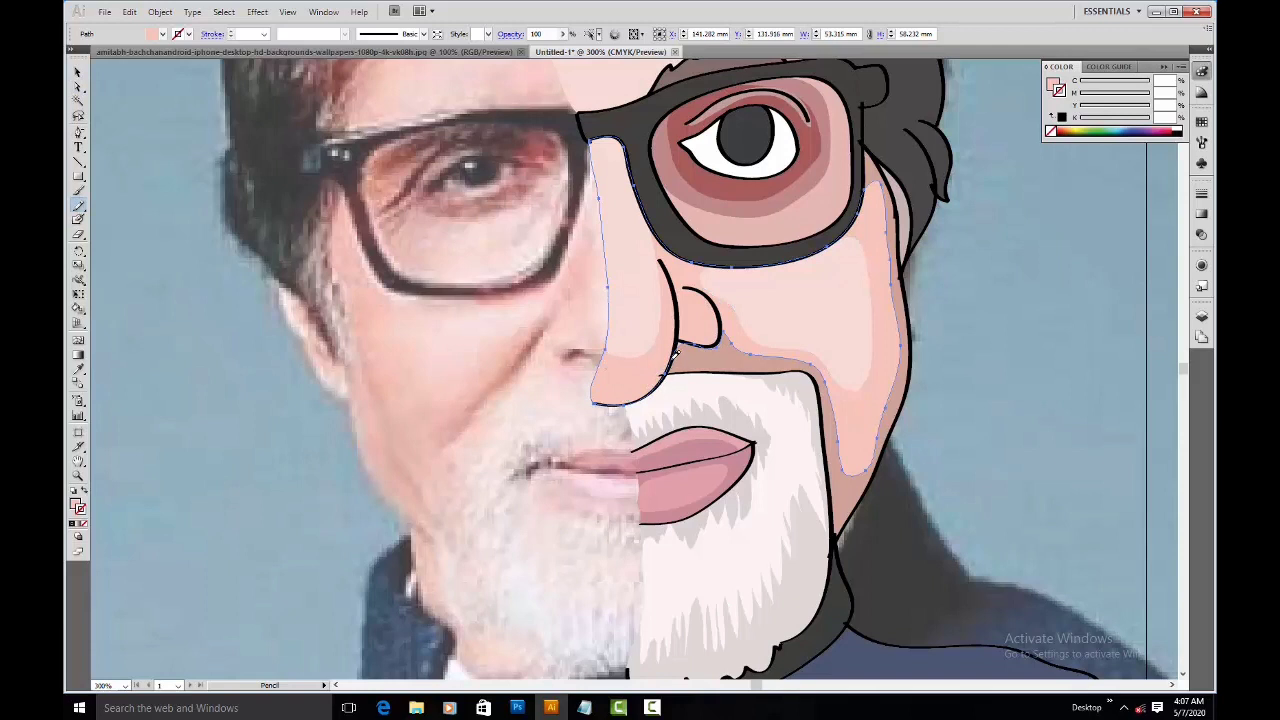
left_click_drag(610, 372, 604, 352)
key("a")
left_click(624, 397)
key("n")
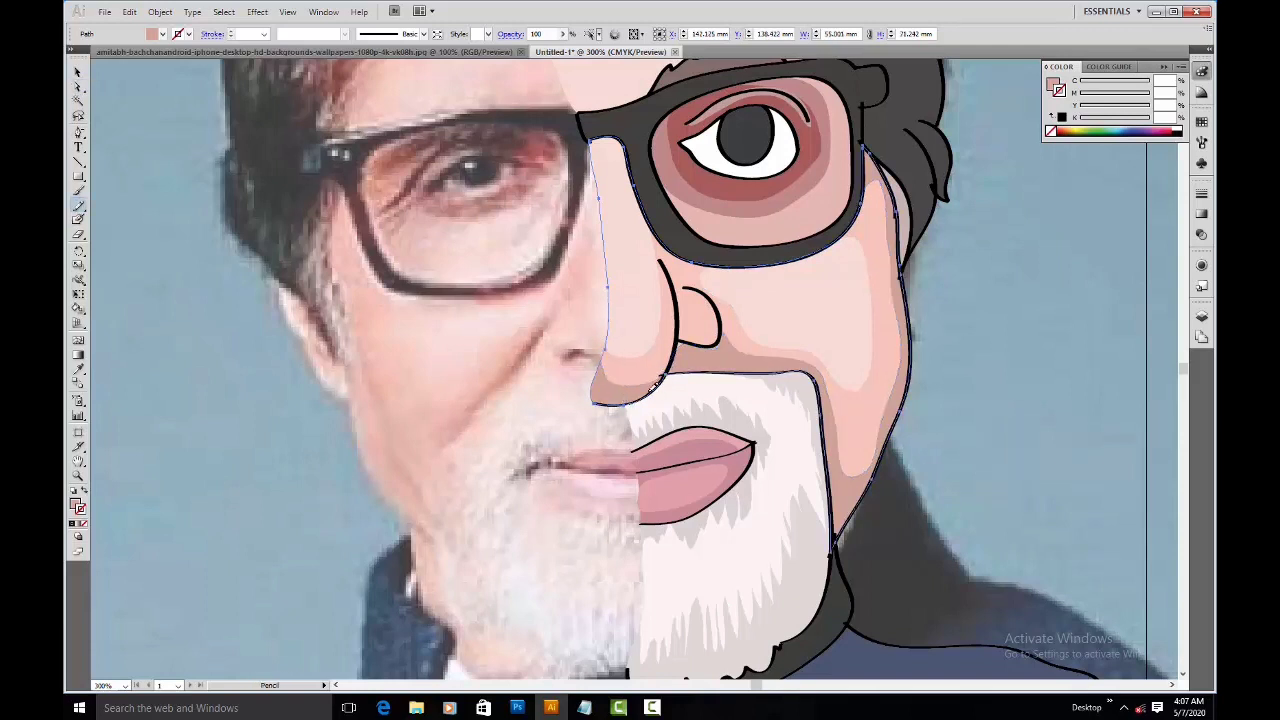
left_click_drag(605, 376, 591, 346)
Step: Redraw the end of the black nose outline with the Pencil tool to follow the reshaped nose tip
key("a")
left_click(646, 410)
key("n")
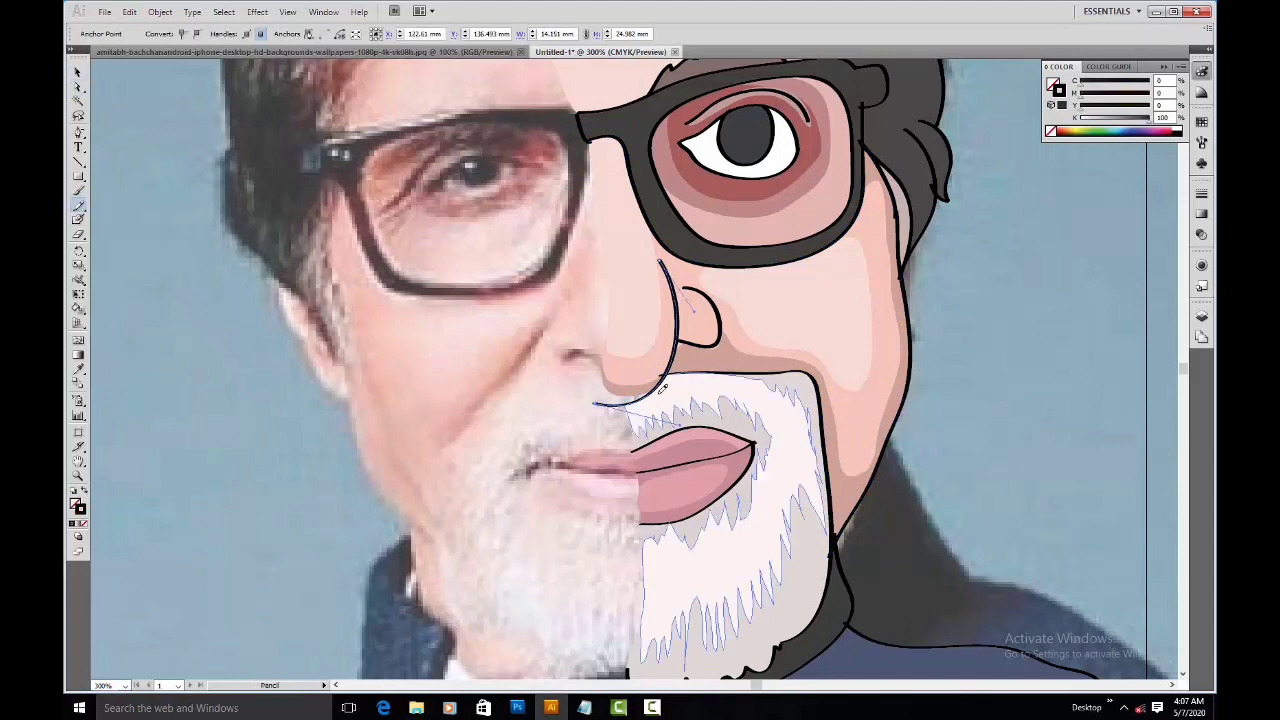
left_click_drag(607, 381, 606, 383)
Step: Reshape the white beard shape's edge below the nose with the Pencil tool and deselect it
key("a")
left_click(650, 413)
key("n")
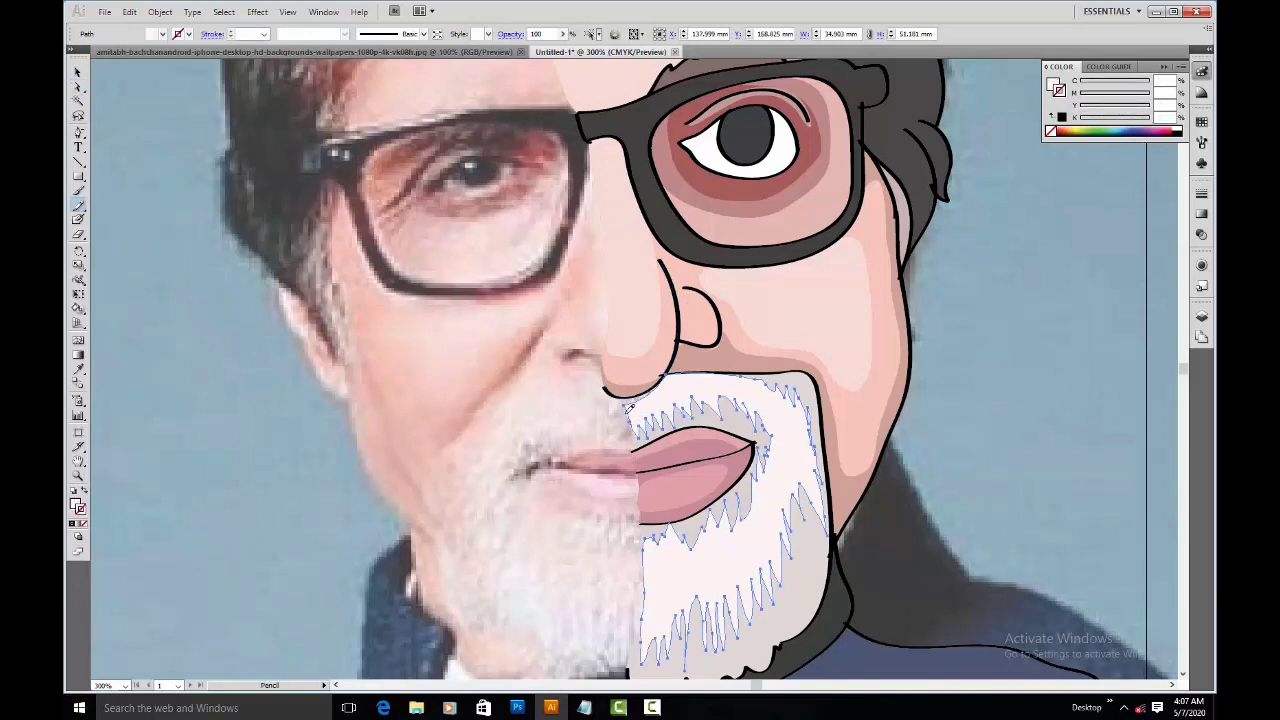
left_click_drag(760, 420, 755, 523)
left_click_drag(775, 393, 645, 204)
key("v")
left_click(852, 355)
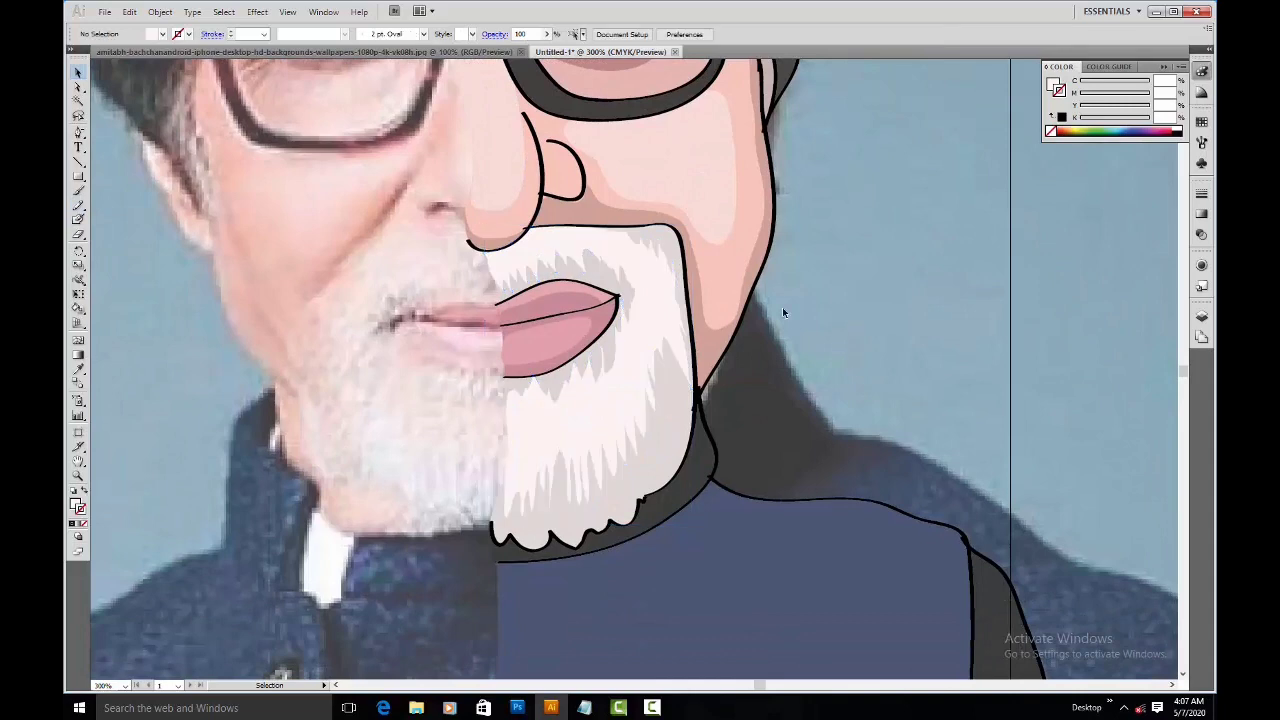
Step: Examine the whole portrait to check how the shaded cartoon half matches the photo half
scroll(837, 320, "up", 6)
scroll(808, 406, "left", 2)
key("ctrl+minus")
key("ctrl+minus")
key("ctrl+minus")
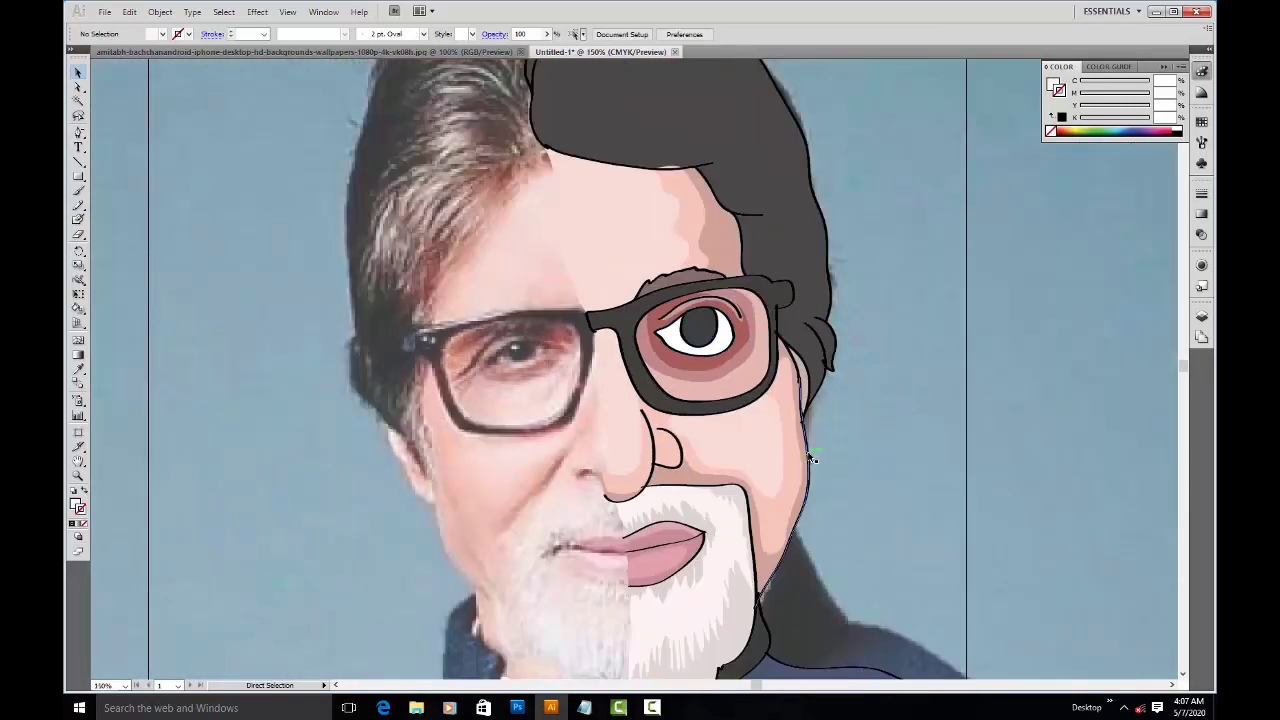
key("ctrl+plus")
key("ctrl+minus")
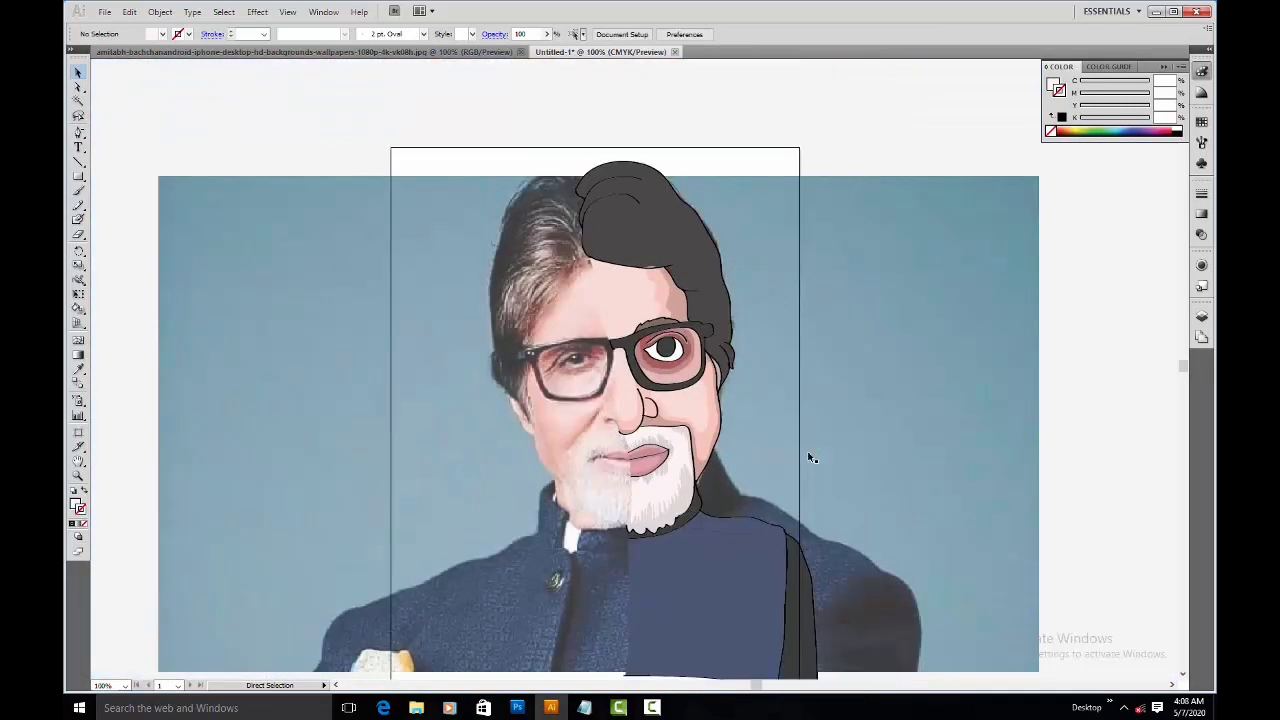
left_click_drag(725, 532, 700, 470)
scroll(700, 470, "up", 1)
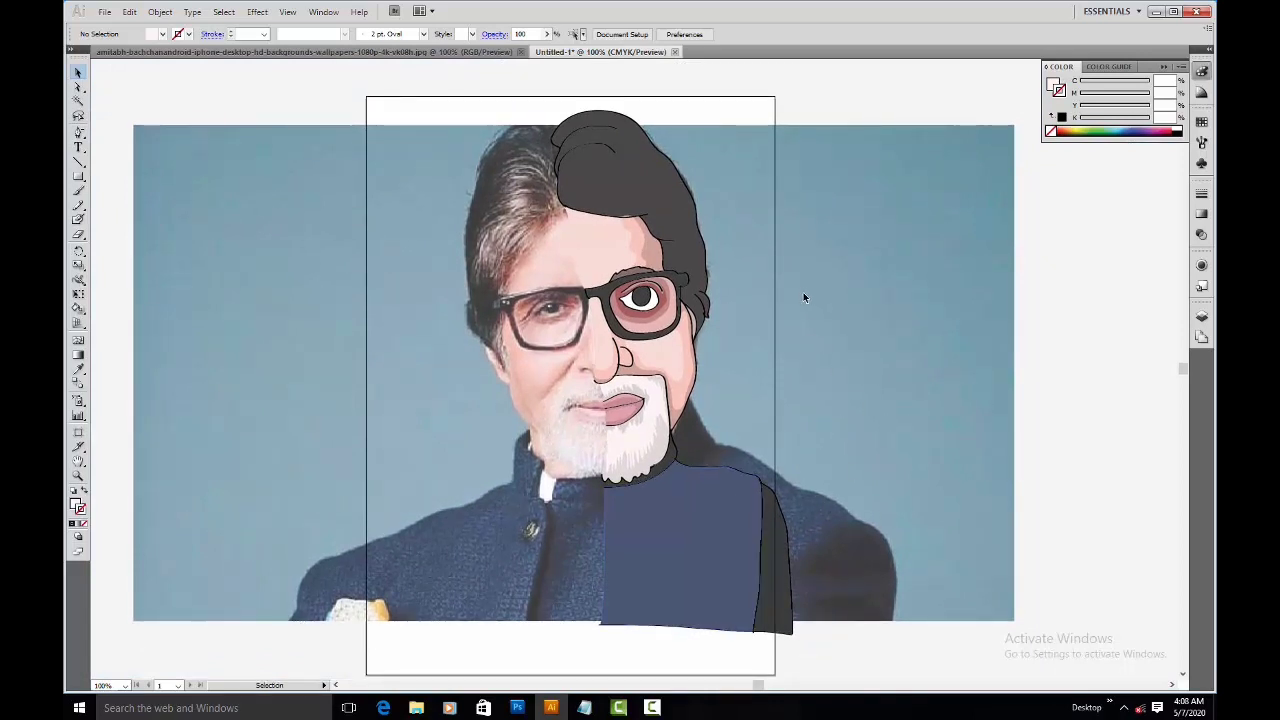
Step: Move the cartoon half off the photo and look at it by itself
key("ctrl+minus")
key("ctrl+minus")
left_click_drag(529, 194, 757, 603)
left_click_drag(600, 374, 973, 334)
left_click(932, 514)
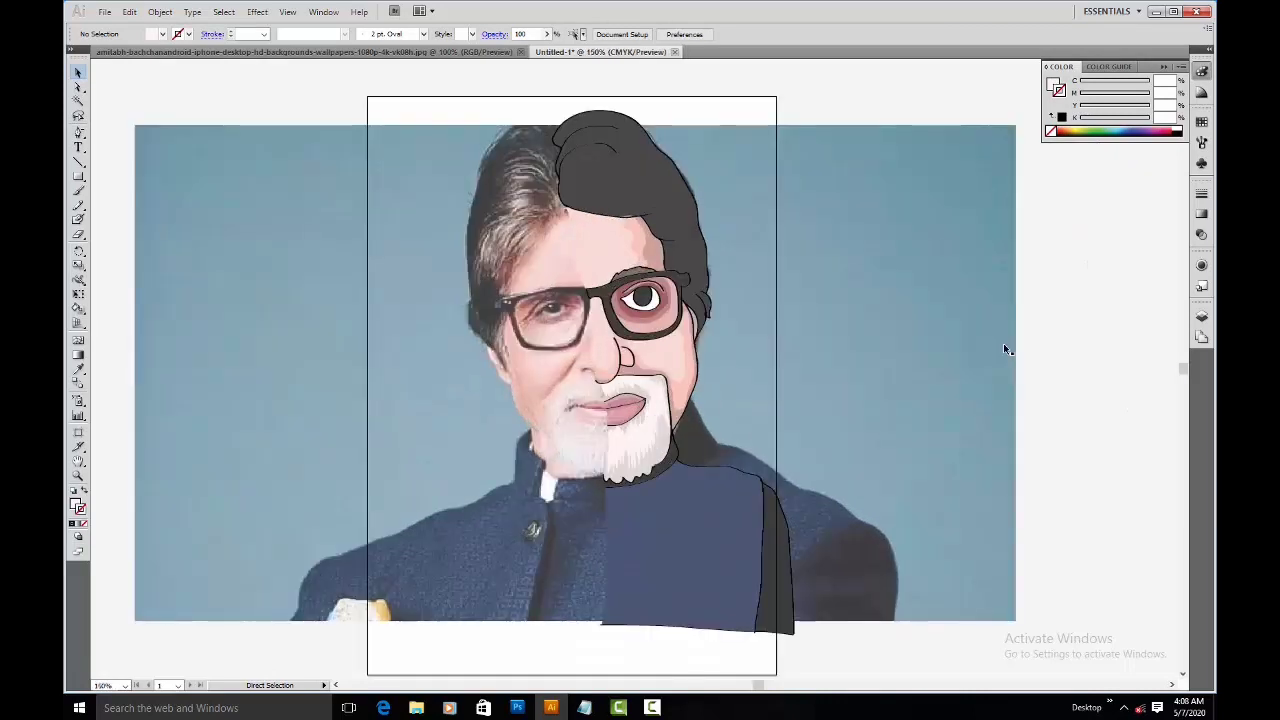
key("ctrl+plus")
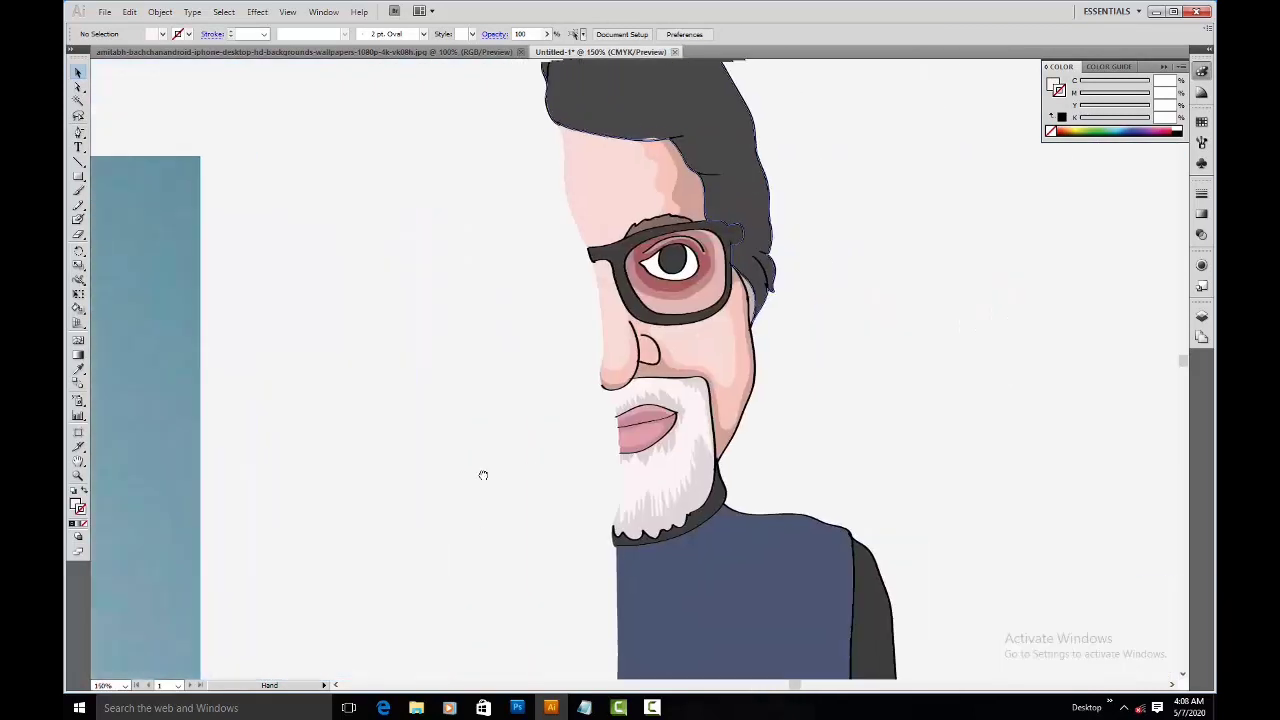
left_click_drag(480, 471, 754, 403)
left_click_drag(669, 406, 629, 359)
left_click_drag(773, 418, 753, 345)
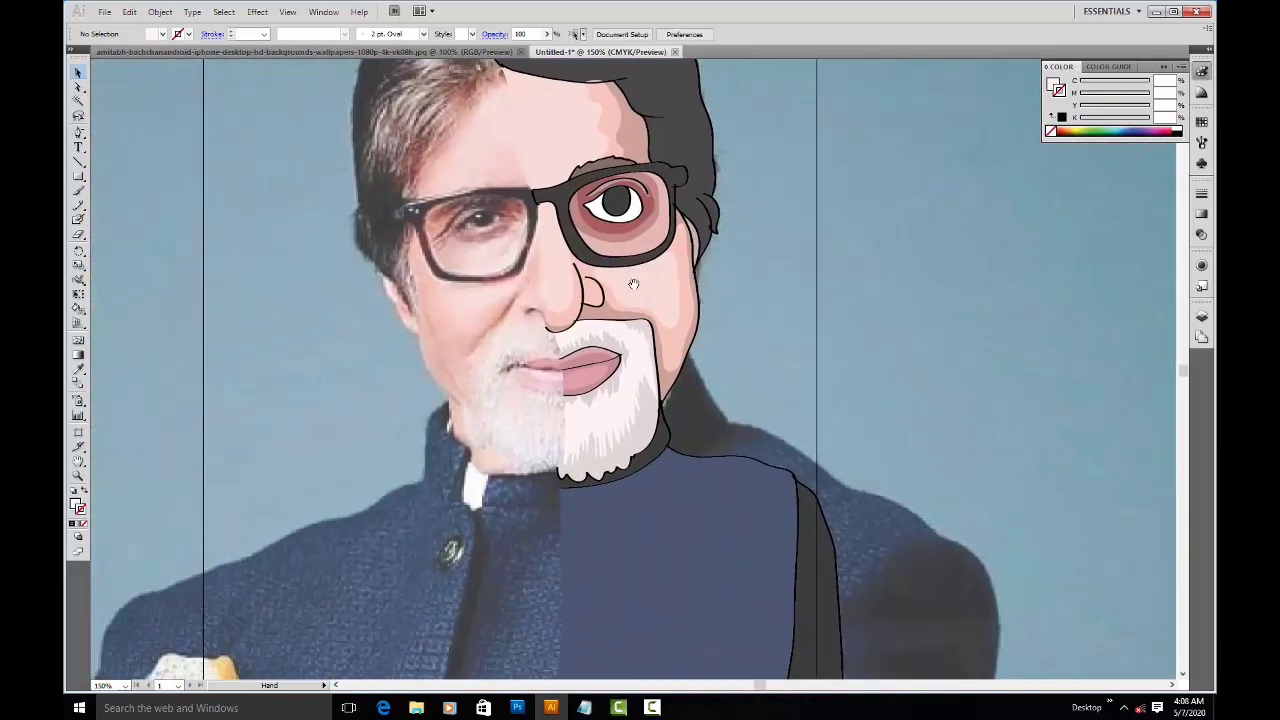
Step: Save the document as "amit ji.ai" in Illustrator CS5 format
left_click_drag(640, 340, 805, 392)
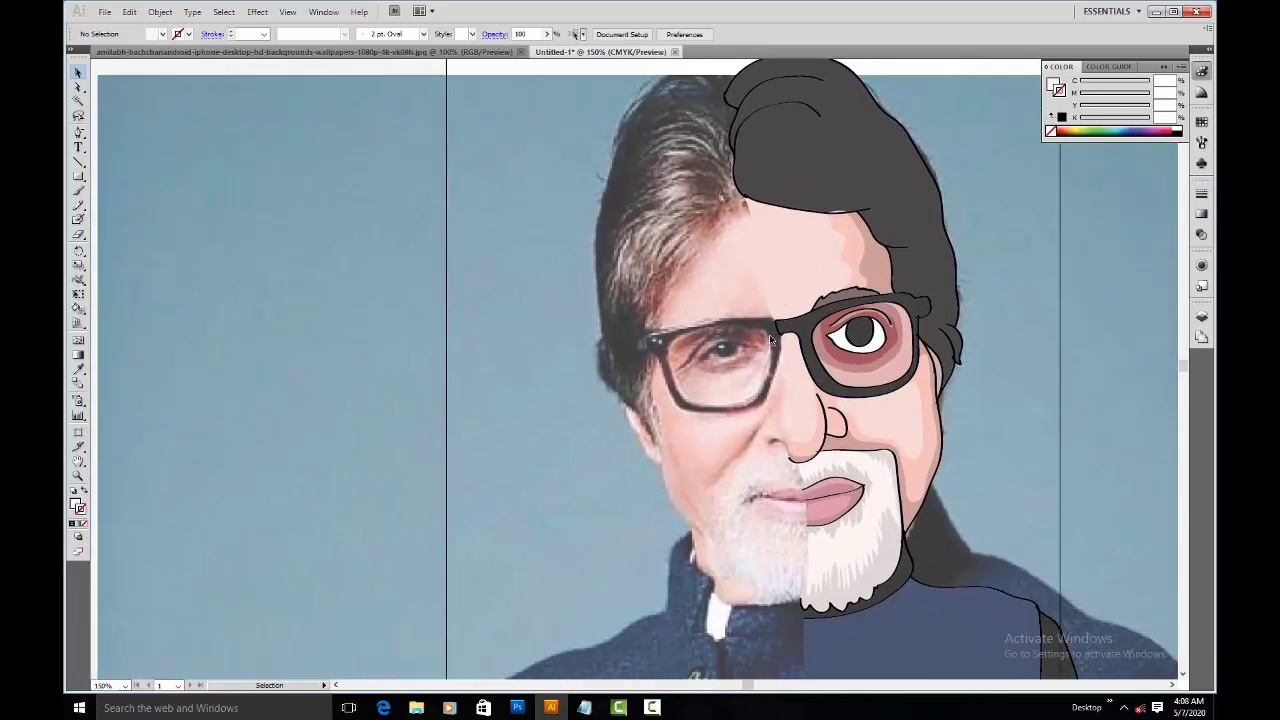
left_click(771, 338, "ctrl")
left_click(771, 338, "ctrl")
left_click_drag(1005, 330, 640, 390)
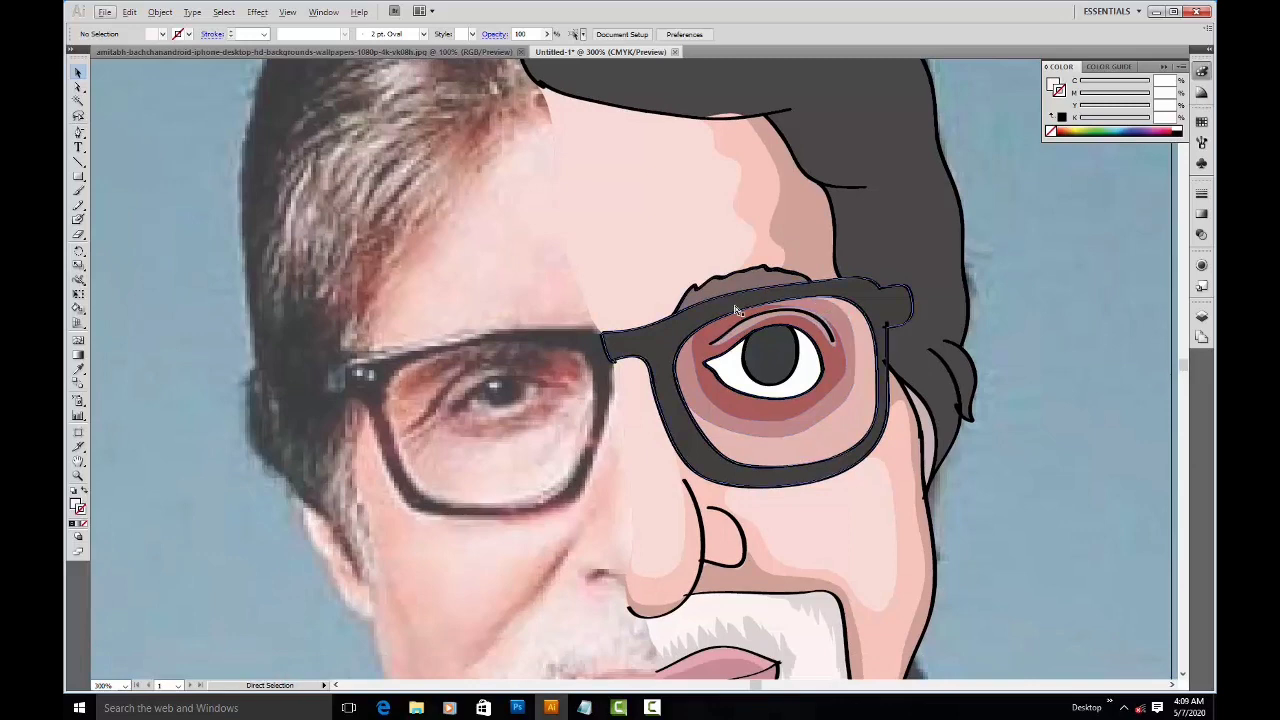
key("ctrl+s")
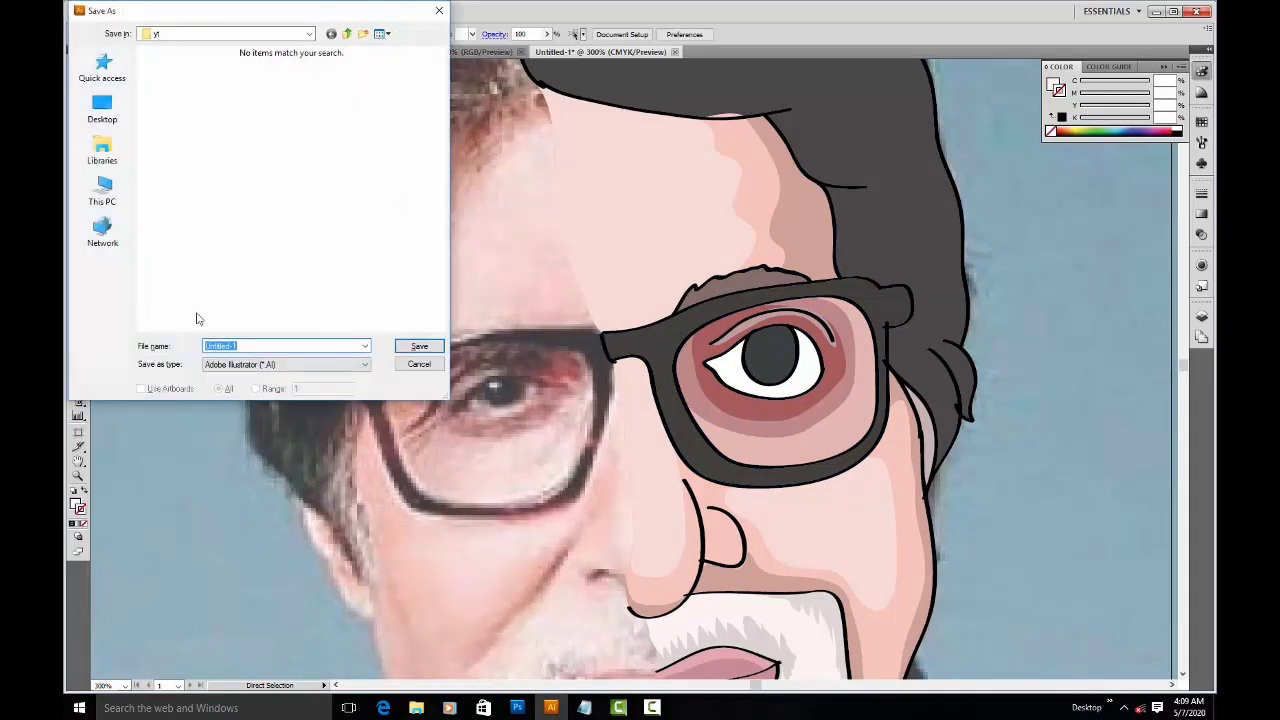
type("amit.ai")
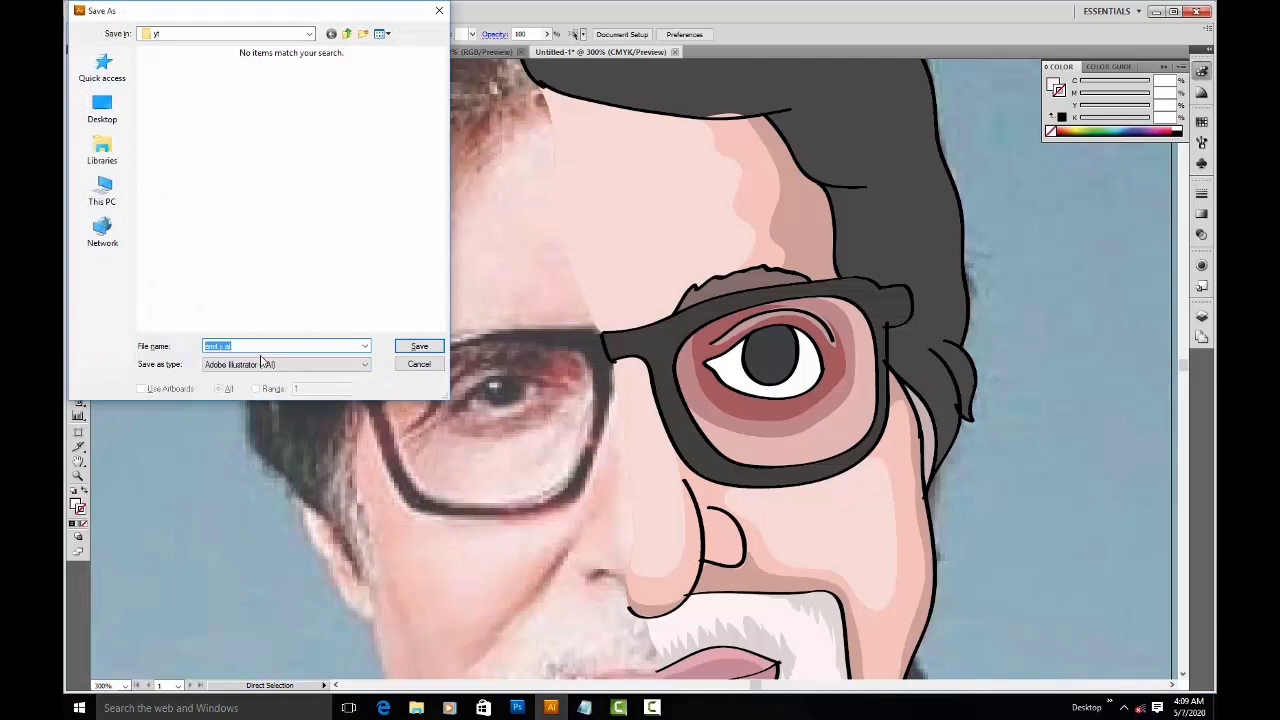
key("Return")
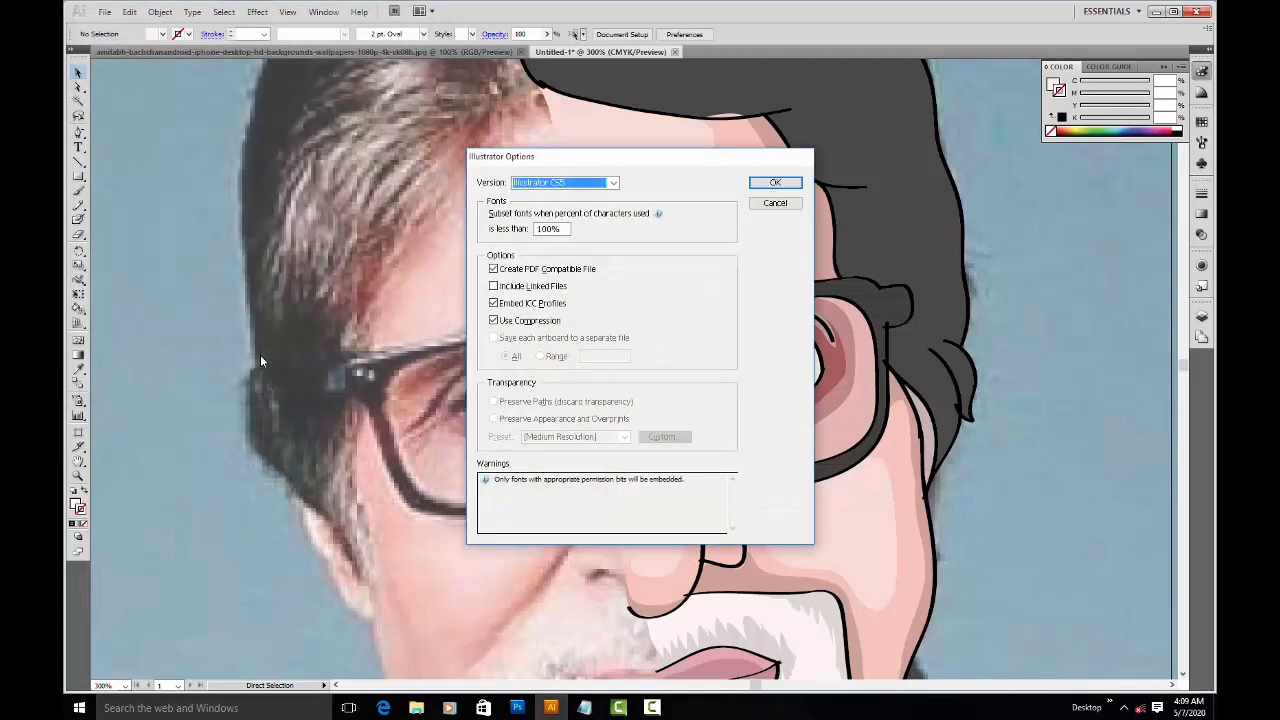
key("Return")
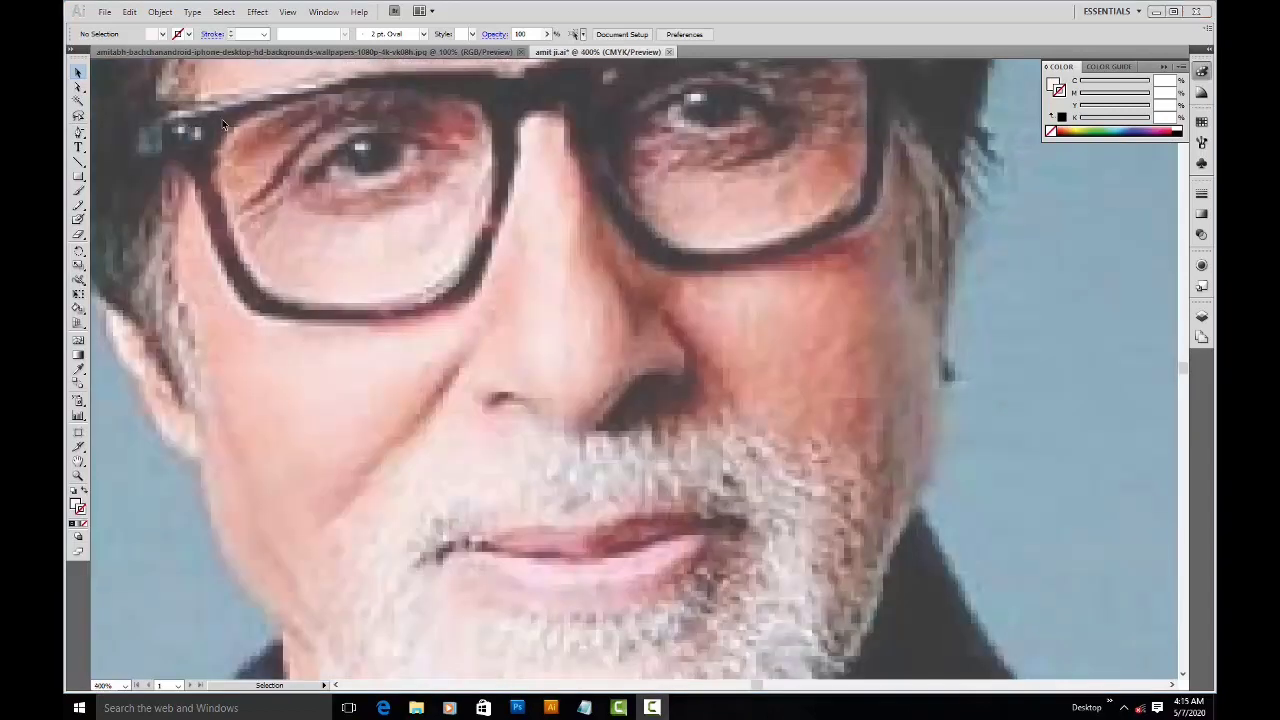
Step: Draw the rounded nose outline and both nostril wings over the full-face photo with white 1 pt Paintbrush strokes
mouse_move(519, 246)
left_mouse_down()
mouse_move(509, 357)
mouse_move(573, 418)
left_mouse_up()
key("ctrl+z")
mouse_move(521, 236)
left_mouse_down()
mouse_move(500, 276)
mouse_move(492, 385)
mouse_move(568, 466)
mouse_move(616, 463)
mouse_move(650, 440)
mouse_move(660, 405)
mouse_move(662, 345)
mouse_move(606, 232)
left_mouse_up()
mouse_move(672, 299)
left_mouse_down()
mouse_move(720, 366)
mouse_move(722, 406)
mouse_move(691, 424)
mouse_move(659, 417)
left_mouse_up()
mouse_move(467, 320)
left_mouse_down()
mouse_move(419, 410)
mouse_move(455, 440)
left_mouse_up()
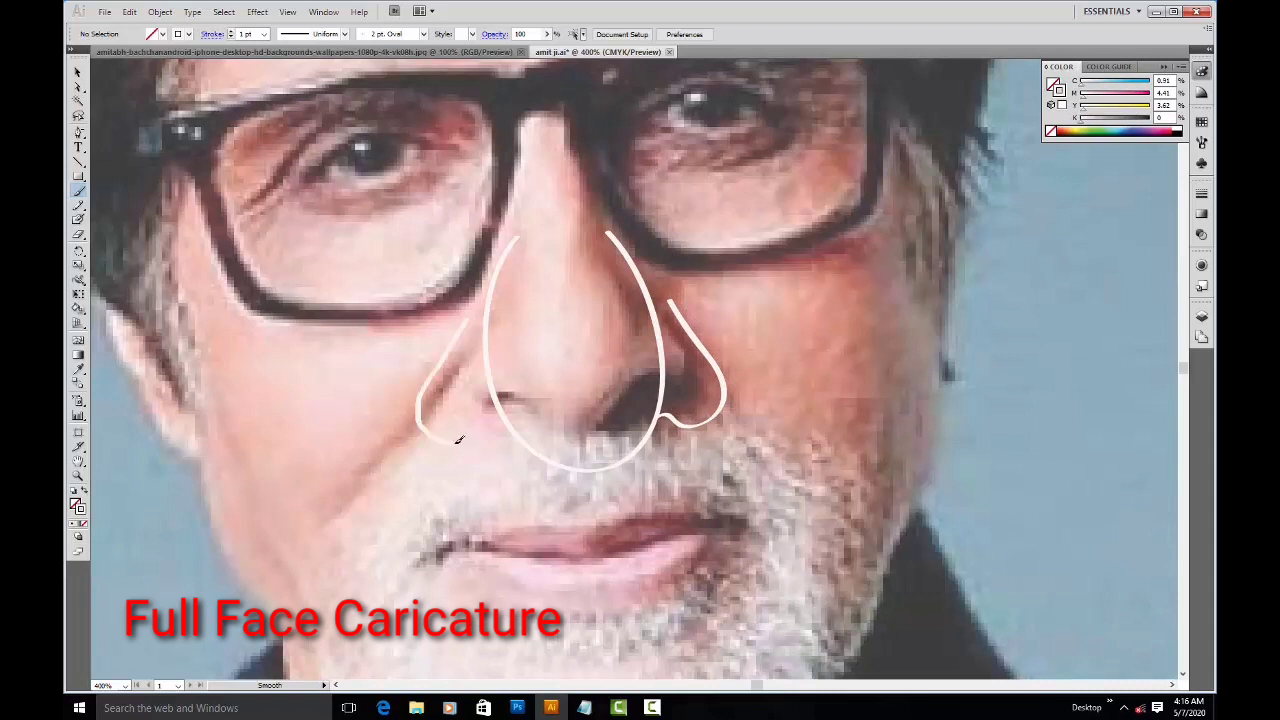
Step: Adjust the anchor points of the right-hand nostril wing with the Direct Selection tool to smooth its curve
left_click_drag(709, 259, 636, 370)
key("a")
left_click(622, 455)
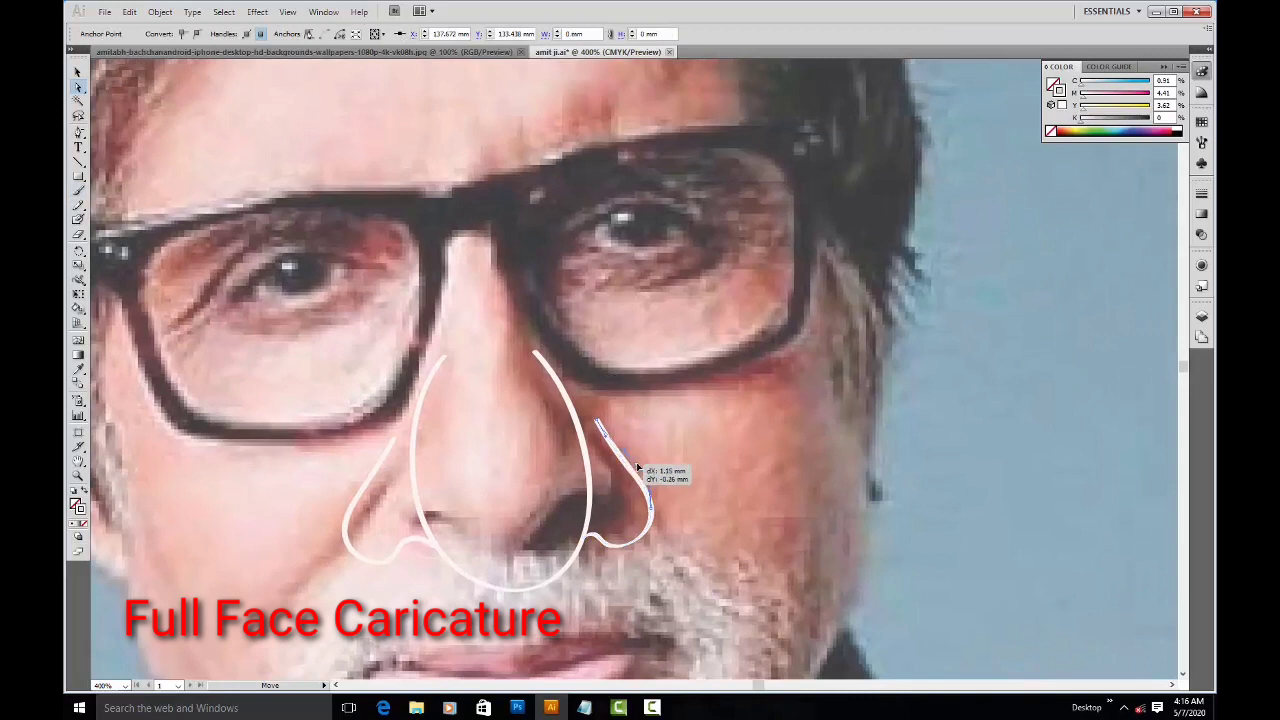
left_click_drag(430, 476, 608, 423)
left_click(545, 440)
left_click(547, 448)
Step: Select all the nose strokes and change their stroke colour to black
left_click_drag(842, 448, 805, 315)
key("ctrl+a")
double_click(80, 513)
left_click(486, 440)
left_click(785, 270)
left_click(864, 287)
Step: Draw the dividing line between the lips from one mouth corner to the other with the Paintbrush
left_click_drag(880, 250, 754, 374)
left_click_drag(749, 296, 732, 377)
left_click_drag(633, 356, 691, 217)
key("v")
key("b")
mouse_move(498, 576)
left_mouse_down()
mouse_move(588, 433)
mouse_move(586, 388)
mouse_move(682, 379)
mouse_move(786, 345)
mouse_move(826, 352)
left_mouse_up()
mouse_move(527, 383)
left_mouse_down()
mouse_move(604, 428)
mouse_move(718, 432)
left_mouse_up()
key("ctrl+z")
mouse_move(516, 387)
left_mouse_down()
mouse_move(564, 425)
mouse_move(643, 447)
mouse_move(708, 443)
mouse_move(794, 400)
left_mouse_up()
left_click_drag(813, 350, 818, 348)
key("ctrl+z")
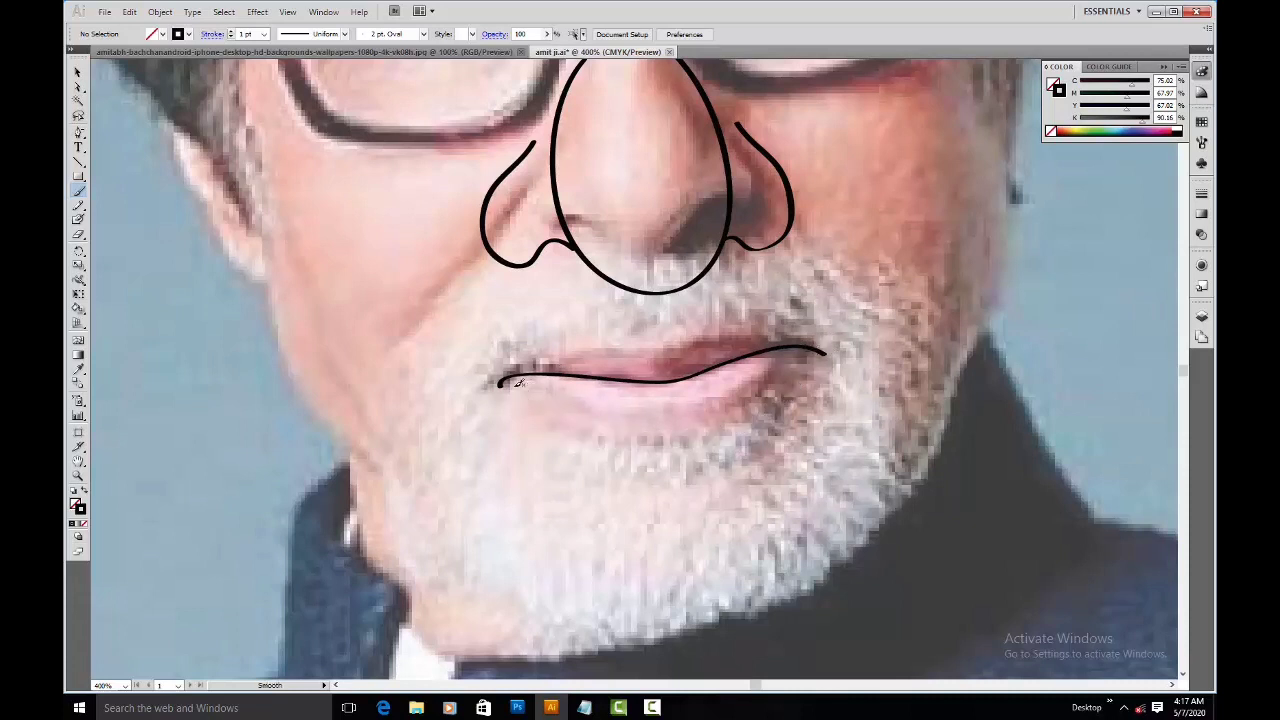
mouse_move(520, 403)
left_mouse_down()
mouse_move(568, 422)
mouse_move(727, 430)
mouse_move(795, 400)
left_mouse_up()
key("ctrl+z")
Step: Outline the lower lip and the upper lip between the mouth corners with the Paintbrush
mouse_move(503, 383)
left_mouse_down()
mouse_move(548, 420)
mouse_move(609, 440)
mouse_move(685, 436)
mouse_move(779, 399)
left_mouse_up()
left_click_drag(820, 352, 822, 355)
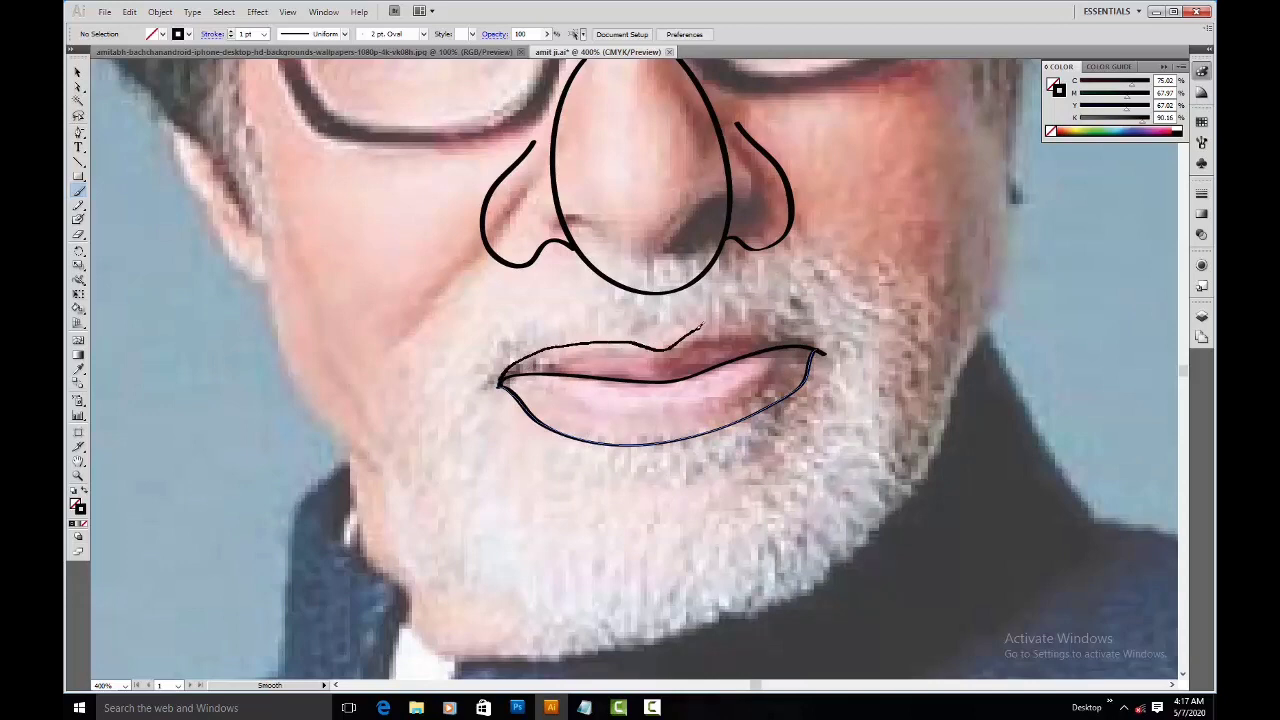
mouse_move(808, 340)
left_mouse_down()
mouse_move(708, 460)
mouse_move(553, 340)
left_mouse_up()
Step: Draw the beard's jagged outline down both sides of the mouth from the nostril wings with the Paintbrush
left_click_drag(520, 243, 570, 252)
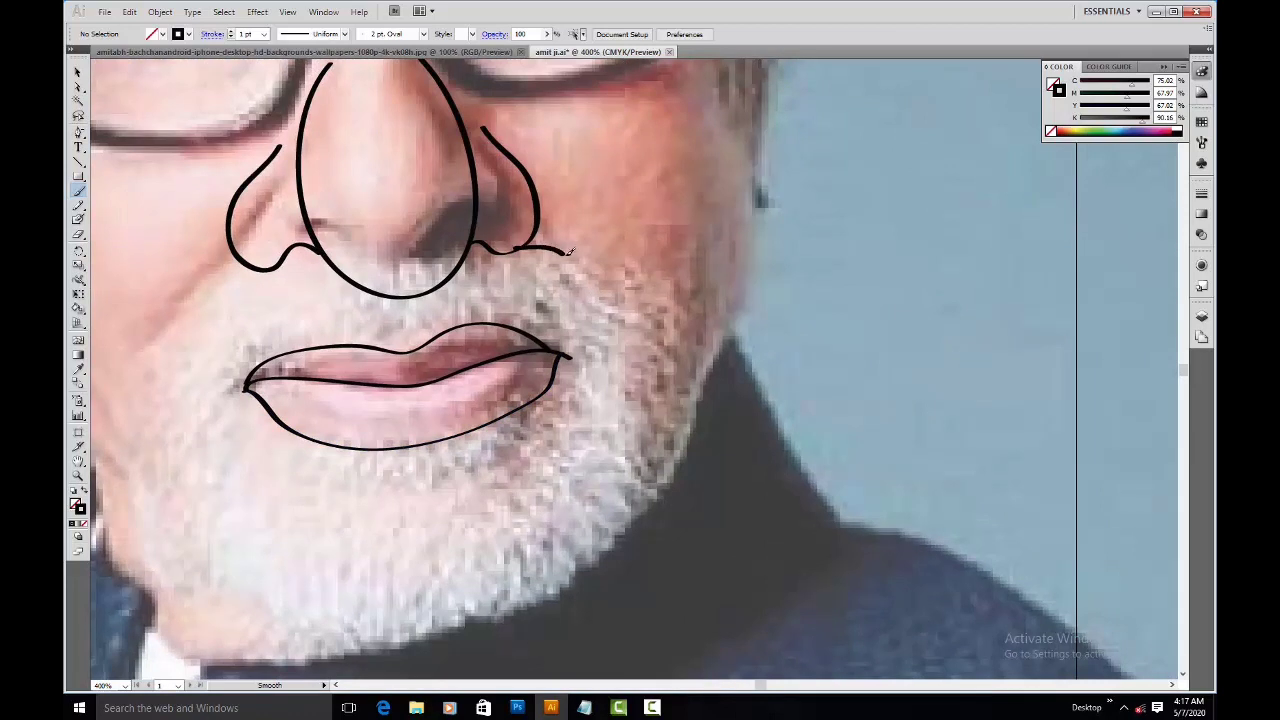
key("ctrl+z")
mouse_move(615, 288)
left_mouse_down()
mouse_move(650, 422)
mouse_move(642, 550)
mouse_move(574, 624)
left_mouse_up()
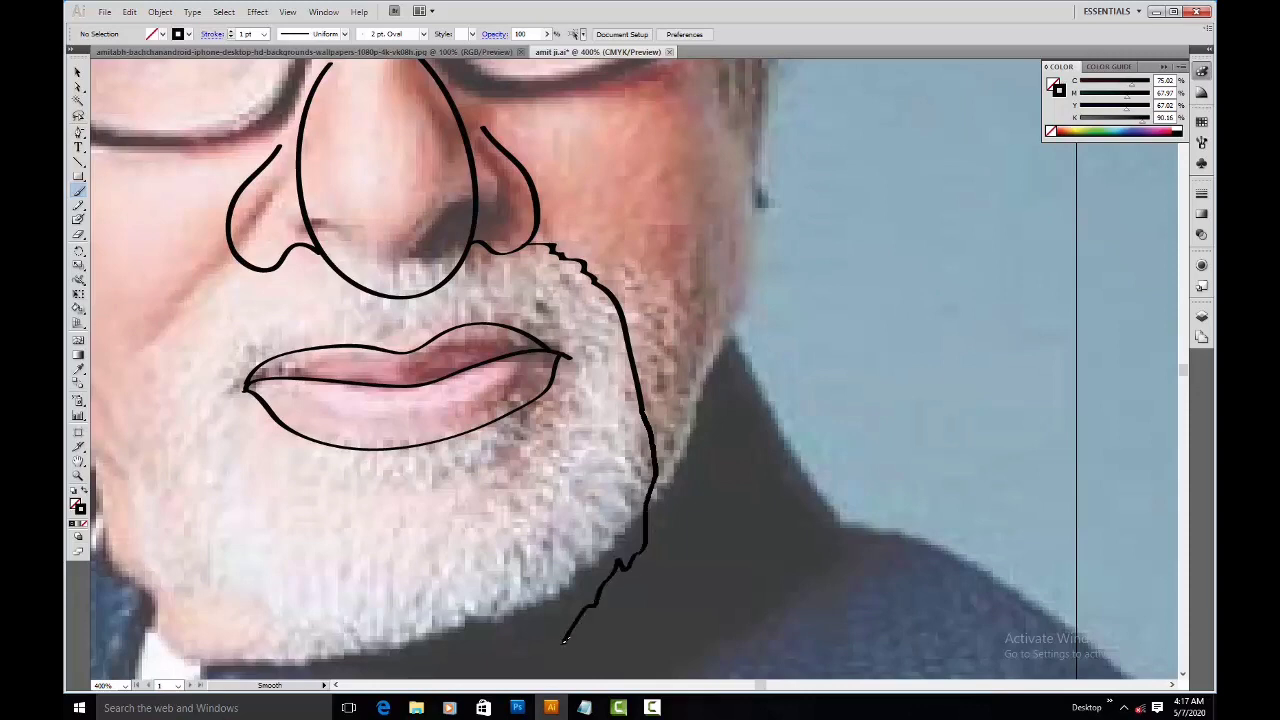
left_click_drag(512, 657, 510, 659)
left_click_drag(378, 438, 748, 358)
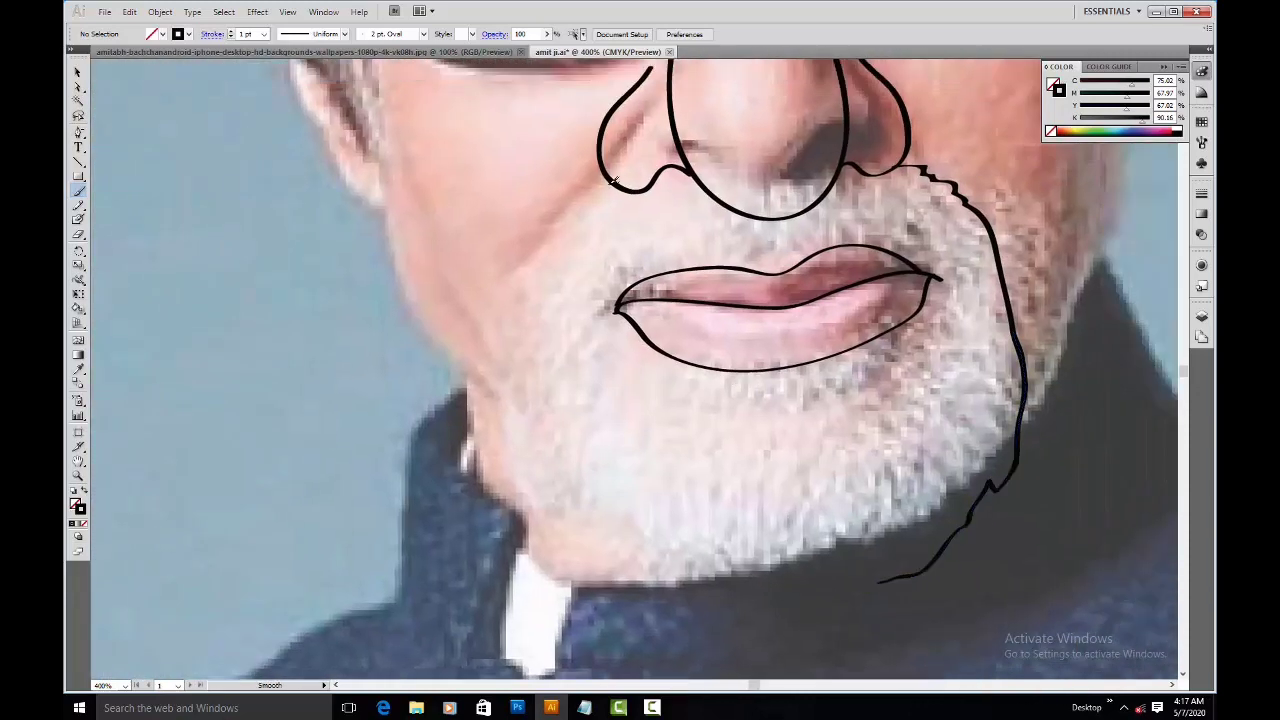
mouse_move(549, 236)
left_mouse_down()
mouse_move(519, 305)
mouse_move(514, 395)
mouse_move(573, 546)
mouse_move(685, 588)
mouse_move(851, 591)
left_mouse_up()
Step: Trace the glasses' outer edge from the nose bridge under the right-hand lens and up its far side
mouse_move(884, 185)
left_mouse_down()
mouse_move(546, 275)
mouse_move(564, 335)
mouse_move(575, 298)
mouse_move(410, 535)
left_mouse_up()
left_click_drag(285, 260, 313, 386)
left_click_drag(313, 334, 352, 455)
key("ctrl+z")
mouse_move(255, 345)
left_mouse_down()
mouse_move(299, 319)
mouse_move(343, 413)
mouse_move(398, 479)
mouse_move(461, 490)
mouse_move(557, 480)
left_mouse_up()
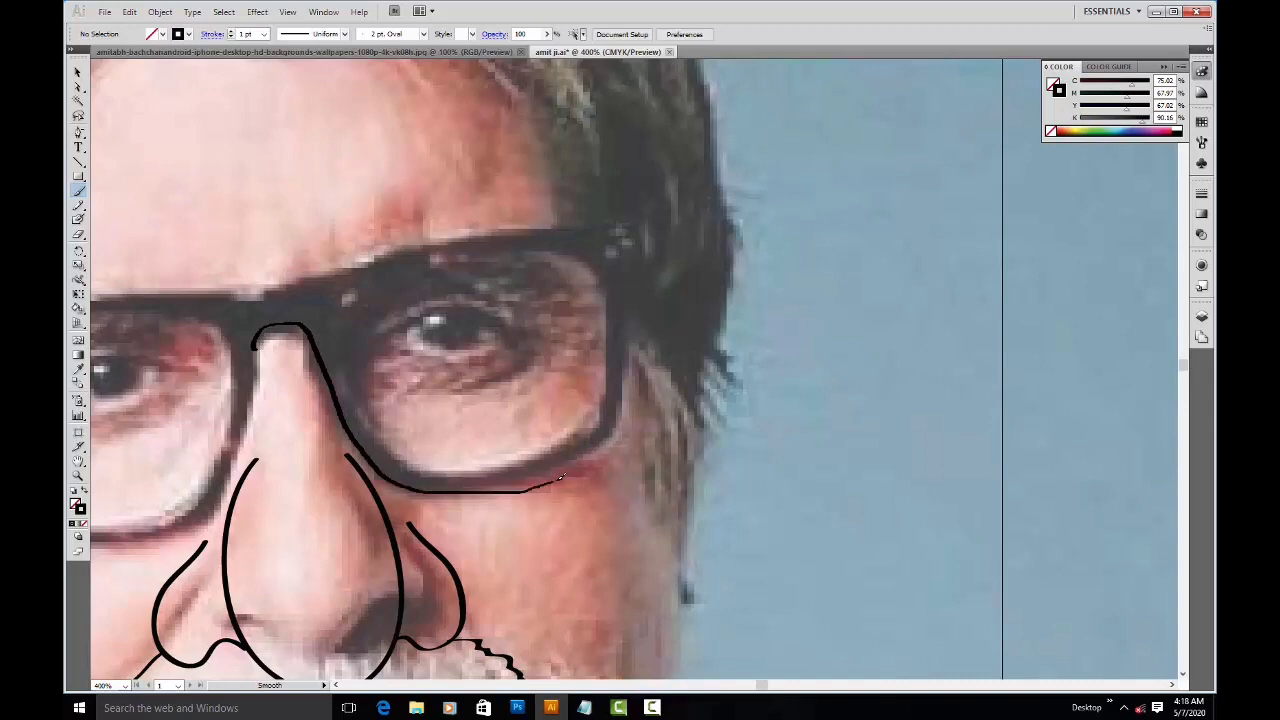
mouse_move(613, 445)
left_mouse_down()
mouse_move(630, 407)
mouse_move(629, 264)
left_mouse_up()
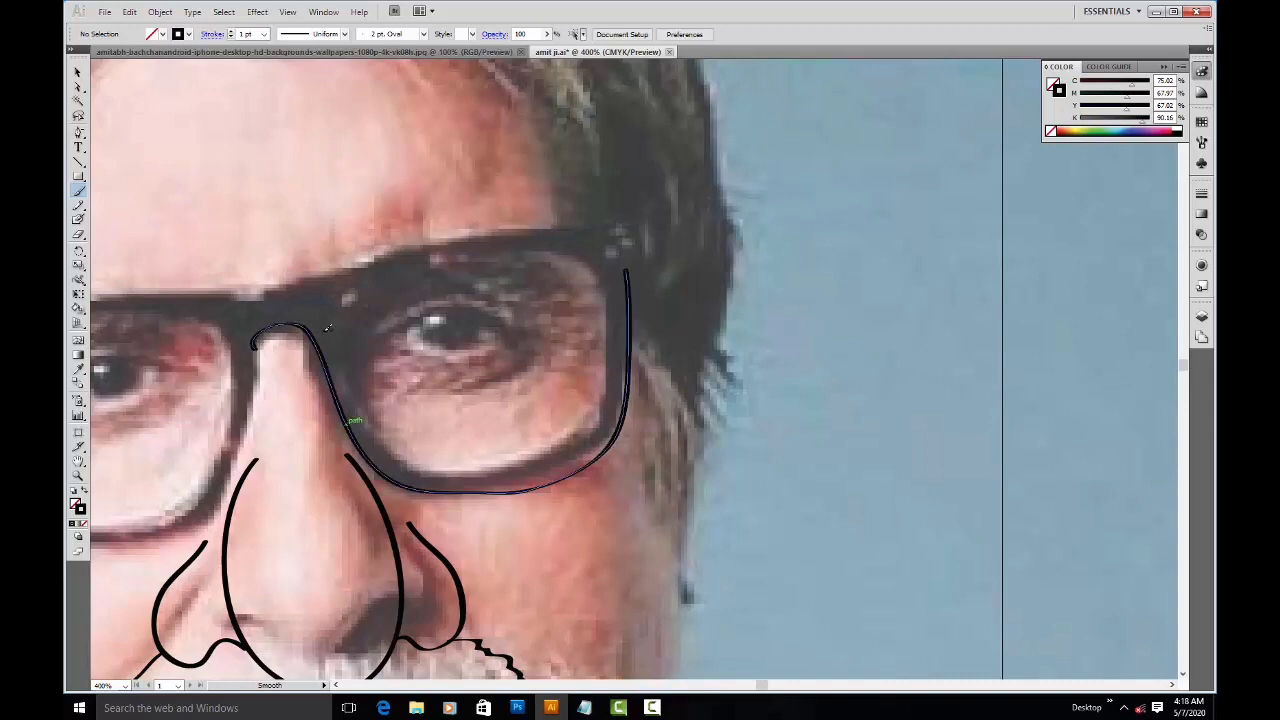
left_click_drag(312, 333, 352, 440)
Step: Trace the top edge of the right-hand glasses frame and the inner edge around its lens opening
mouse_move(275, 398)
left_mouse_down()
mouse_move(470, 340)
mouse_move(652, 328)
mouse_move(627, 212)
left_mouse_up()
mouse_move(372, 278)
left_mouse_down()
mouse_move(366, 350)
mouse_move(472, 450)
mouse_move(573, 431)
left_mouse_up()
mouse_move(626, 367)
left_mouse_down()
mouse_move(611, 252)
mouse_move(513, 240)
left_mouse_up()
left_click_drag(386, 266, 369, 279)
left_click_drag(565, 328, 486, 420)
Step: Reshape the lens opening's upper corner near the nose and delete surplus anchor points along the lens outline
key("a")
left_click(313, 364)
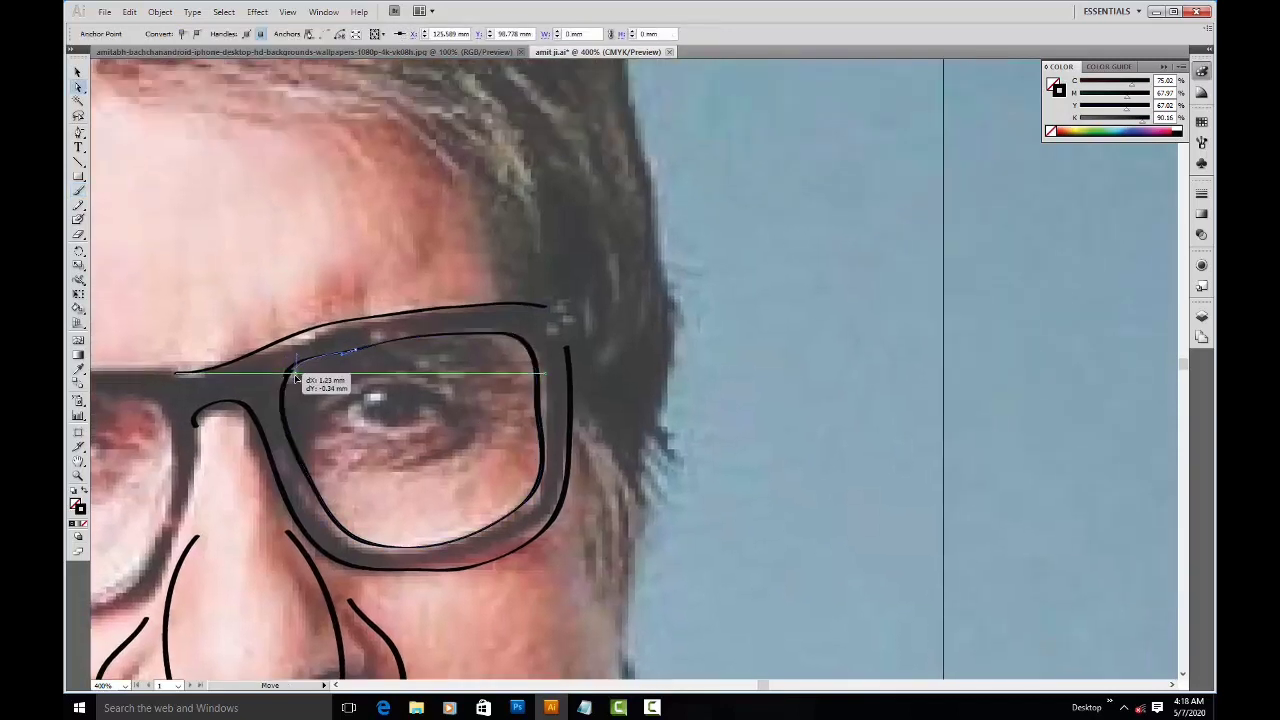
key("minus")
left_click(358, 352)
left_click(539, 405)
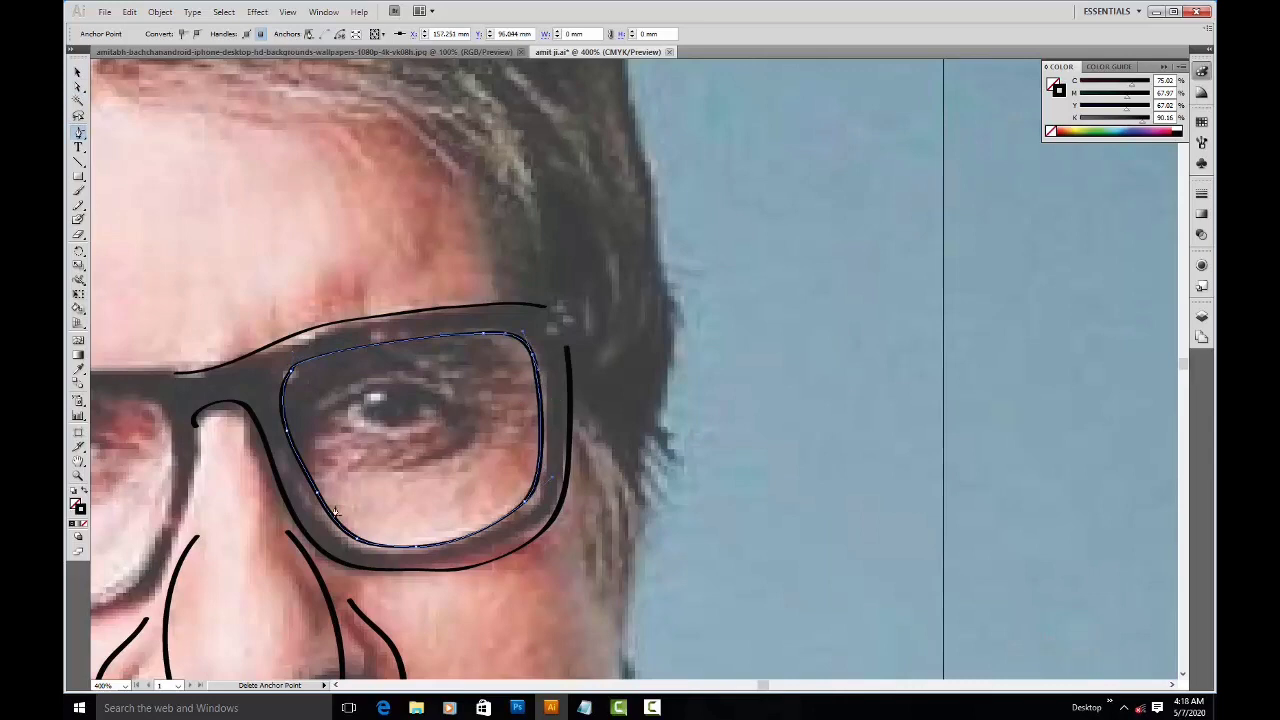
left_click(317, 497)
Step: Smooth the lower outer edge of the right-hand frame by adjusting and removing its anchor points
mouse_move(503, 423)
left_mouse_down()
mouse_move(646, 217)
mouse_move(639, 227)
left_mouse_up()
left_click(636, 297, "ctrl")
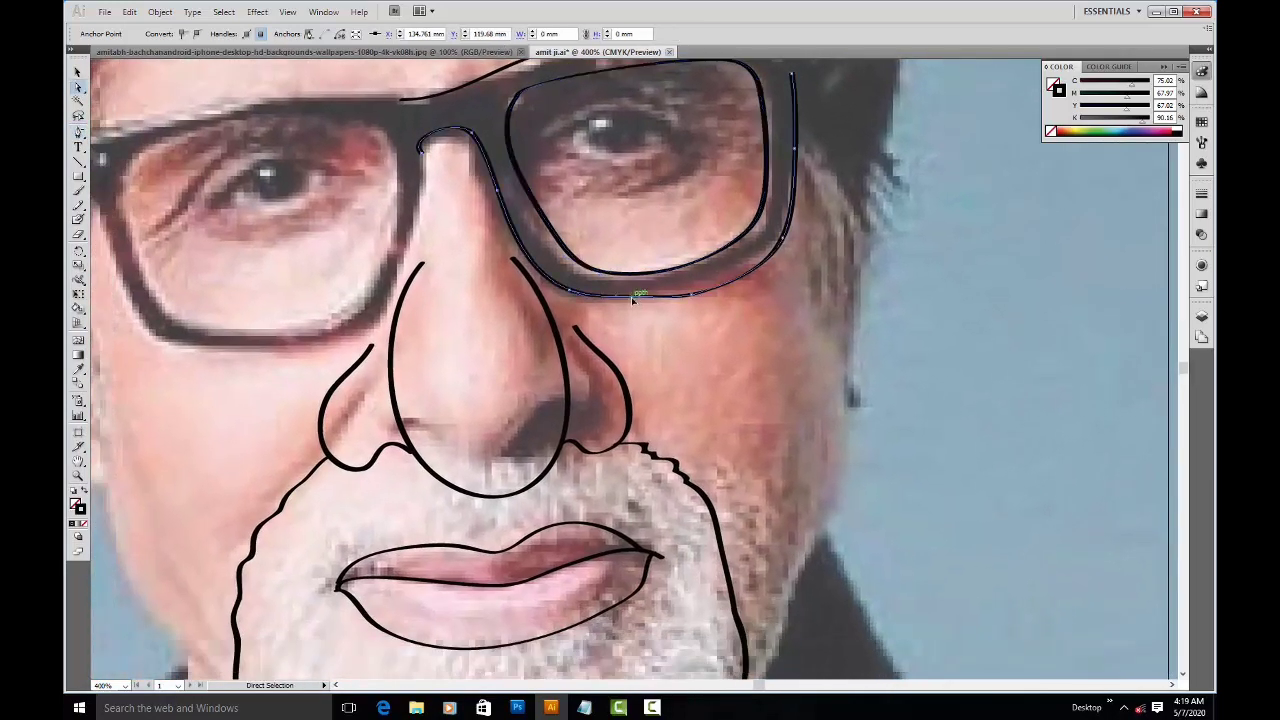
left_click(640, 300)
key("Return")
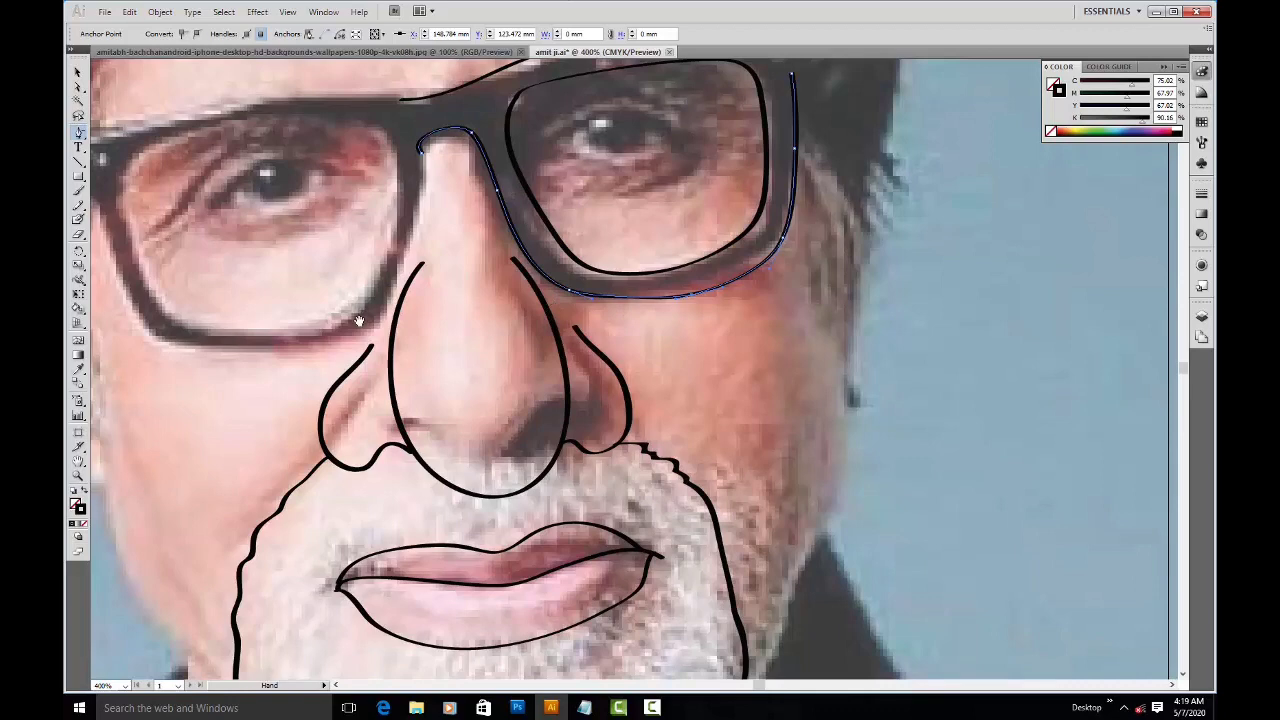
Step: Round off the right-hand frame's hinge end and trace the top and bottom outer edges of the left-hand frame
left_click_drag(356, 326, 259, 602)
left_click_drag(767, 324, 594, 393)
key("n")
left_click_drag(234, 481, 734, 349)
mouse_move(368, 315)
left_mouse_down()
mouse_move(572, 270)
mouse_move(709, 282)
left_mouse_up()
mouse_move(360, 357)
left_mouse_down()
mouse_move(405, 405)
mouse_move(442, 505)
mouse_move(518, 540)
mouse_move(636, 539)
mouse_move(718, 422)
mouse_move(724, 328)
left_mouse_up()
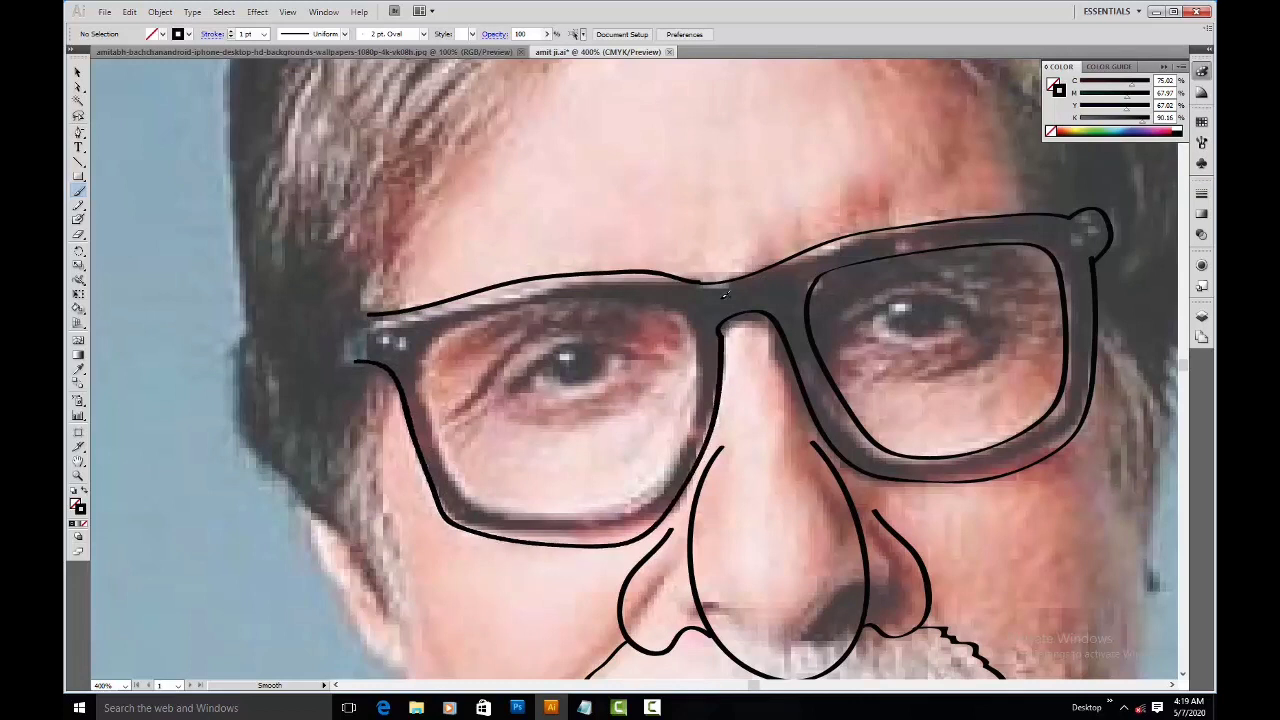
Step: Trace the left-hand lens opening inside the glasses frame and refine its upper edge by moving anchor points
mouse_move(422, 345)
left_mouse_down()
mouse_move(418, 372)
mouse_move(462, 490)
mouse_move(595, 515)
mouse_move(674, 454)
mouse_move(700, 344)
left_mouse_up()
mouse_move(680, 298)
left_mouse_down()
mouse_move(515, 302)
mouse_move(432, 328)
left_mouse_up()
key("ctrl+z")
key("a")
left_click_drag(446, 325, 430, 335)
left_click_drag(488, 306, 487, 289)
left_click_drag(632, 299, 632, 293)
left_click(635, 347)
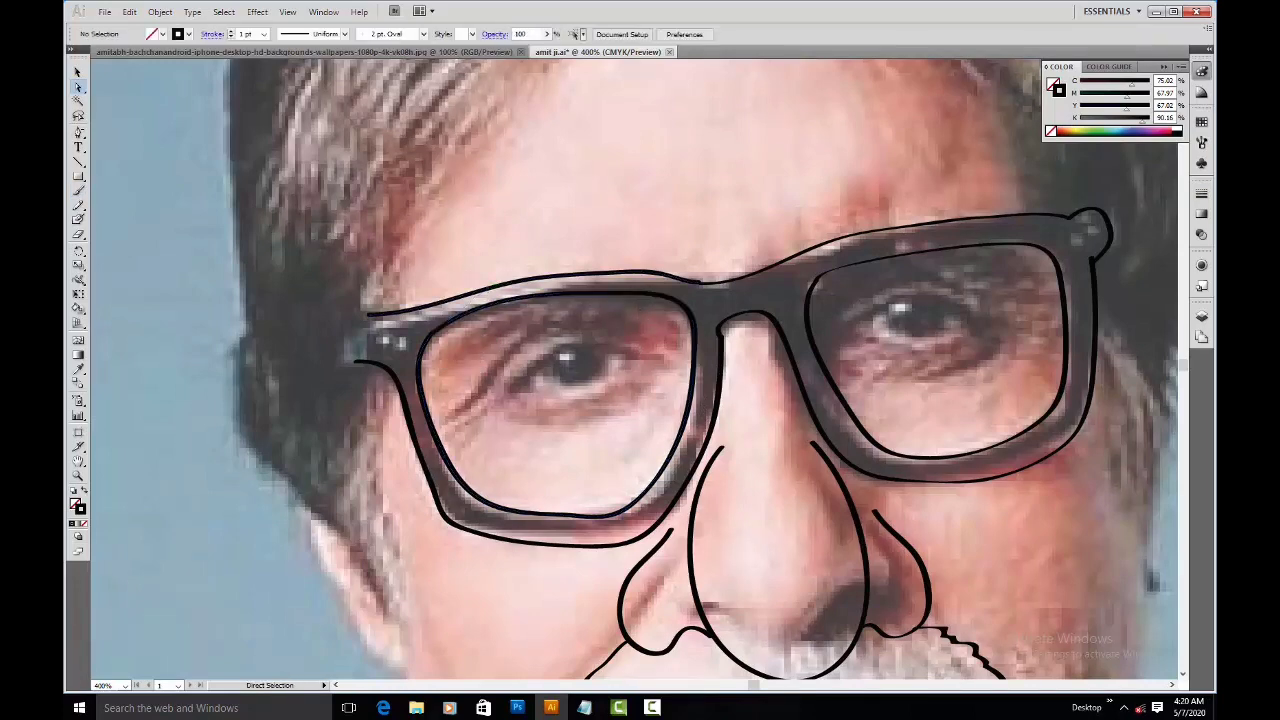
Step: Trace the upper and lower lid lines of the right-hand eye inside the glasses as an almond-shaped outline
scroll(1188, 576, "down", 5)
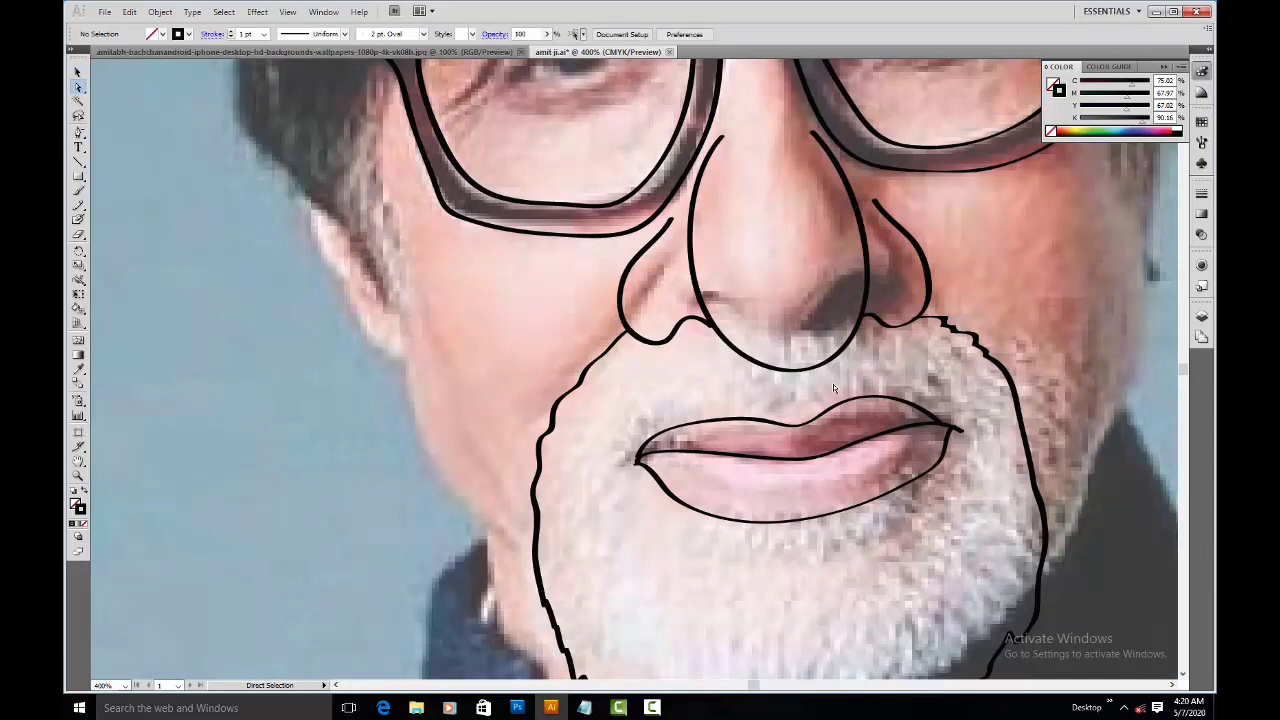
key("space")
left_click_drag(766, 271, 605, 445)
key("n")
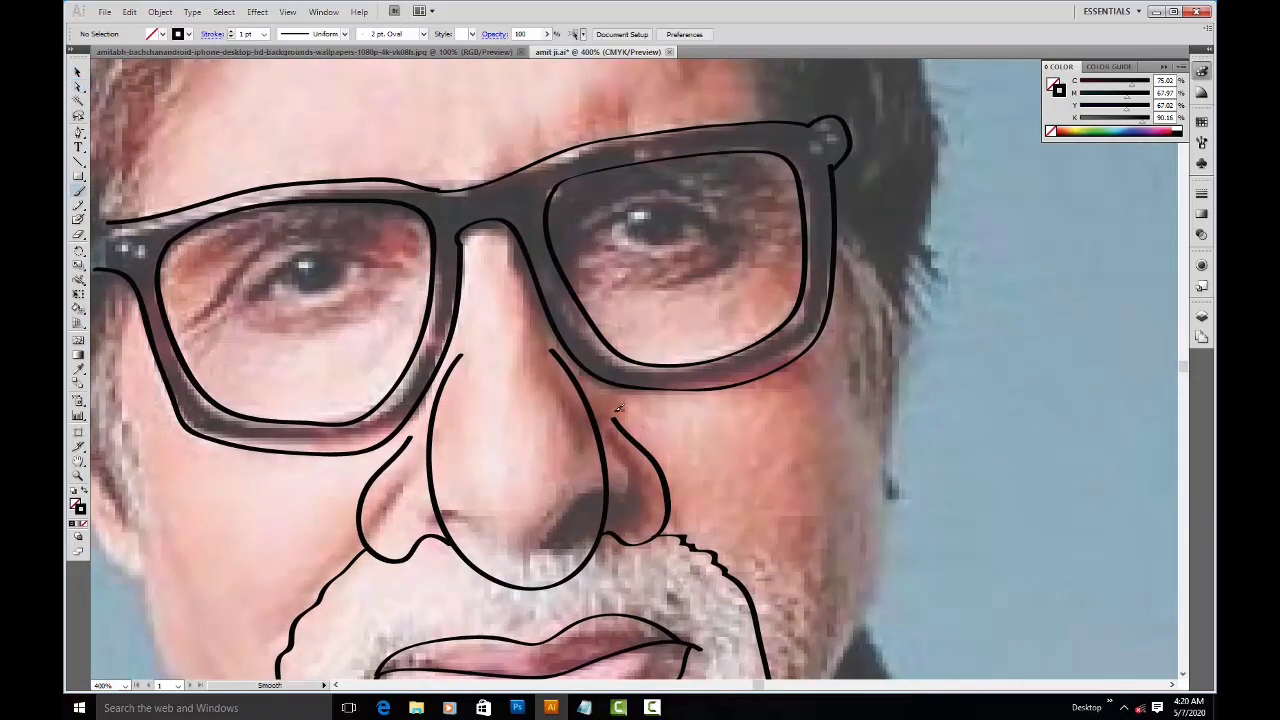
key("ctrl+plus")
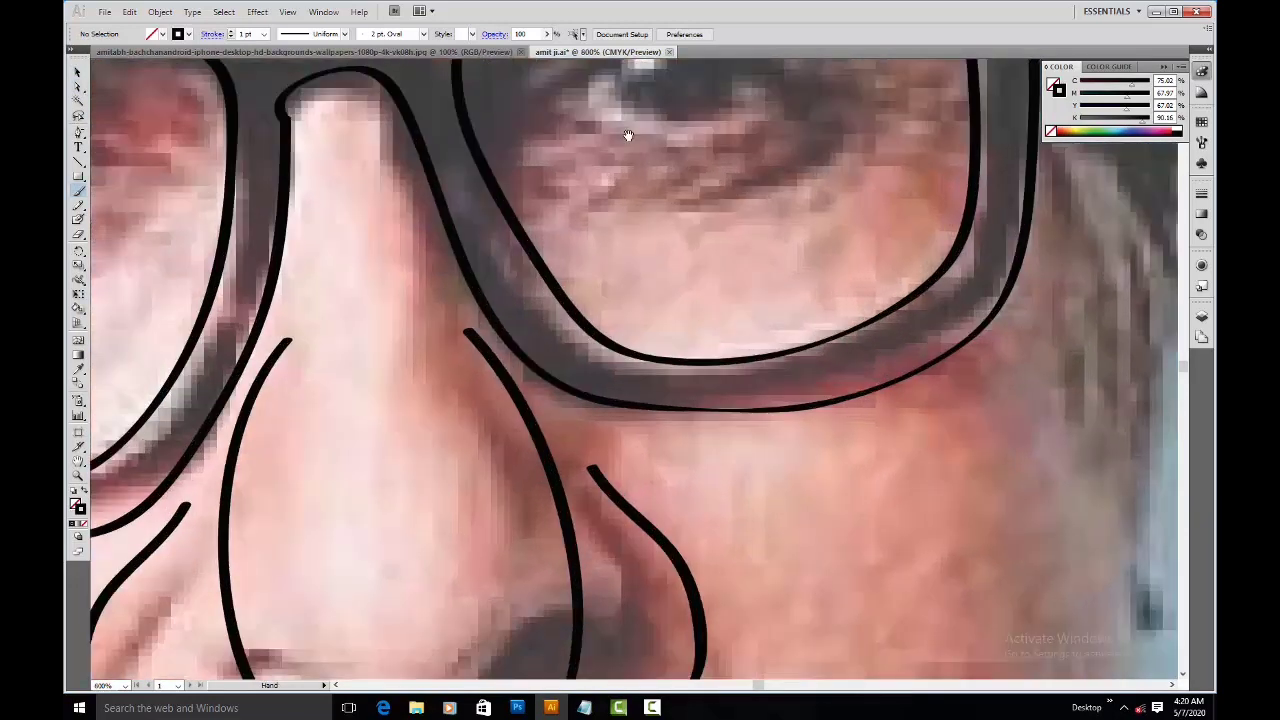
left_click_drag(574, 171, 558, 332)
mouse_move(402, 368)
left_mouse_down()
mouse_move(460, 312)
mouse_move(578, 290)
mouse_move(652, 364)
left_mouse_up()
key("ctrl+z")
mouse_move(397, 364)
left_mouse_down()
mouse_move(478, 300)
mouse_move(645, 276)
mouse_move(690, 382)
left_mouse_up()
mouse_move(418, 368)
left_mouse_down()
mouse_move(543, 403)
mouse_move(610, 406)
mouse_move(704, 372)
left_mouse_up()
left_click_drag(456, 347, 444, 261)
mouse_move(470, 370)
left_mouse_down()
mouse_move(666, 366)
mouse_move(664, 336)
mouse_move(394, 304)
left_mouse_up()
Step: Add crease lines below and above the right-hand eye and draw its iris hanging from the upper lid
mouse_move(512, 385)
left_mouse_down()
mouse_move(666, 377)
mouse_move(713, 355)
mouse_move(712, 322)
left_mouse_up()
left_click_drag(534, 280, 527, 425)
mouse_move(388, 402)
left_mouse_down()
mouse_move(536, 317)
mouse_move(677, 368)
left_mouse_up()
mouse_move(367, 497)
left_mouse_down()
mouse_move(298, 415)
mouse_move(240, 435)
left_mouse_up()
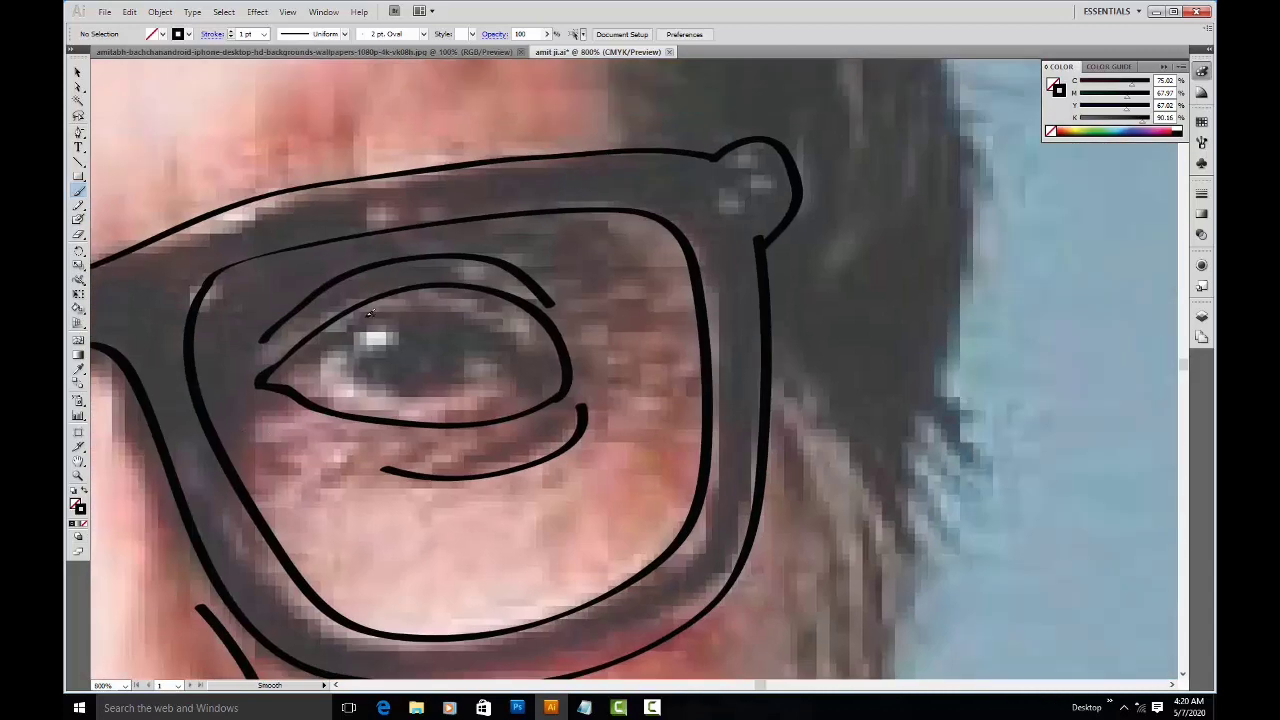
mouse_move(355, 304)
left_mouse_down()
mouse_move(372, 377)
mouse_move(461, 349)
left_mouse_up()
key("ctrl+z")
mouse_move(363, 300)
left_mouse_down()
mouse_move(393, 392)
mouse_move(455, 388)
mouse_move(495, 334)
mouse_move(490, 296)
left_mouse_up()
Step: Trace the almond-shaped outline of the left-hand eye and draw its iris under the upper lid
left_click_drag(170, 454, 766, 389)
mouse_move(584, 361)
left_mouse_down()
mouse_move(837, 337)
mouse_move(765, 396)
left_mouse_up()
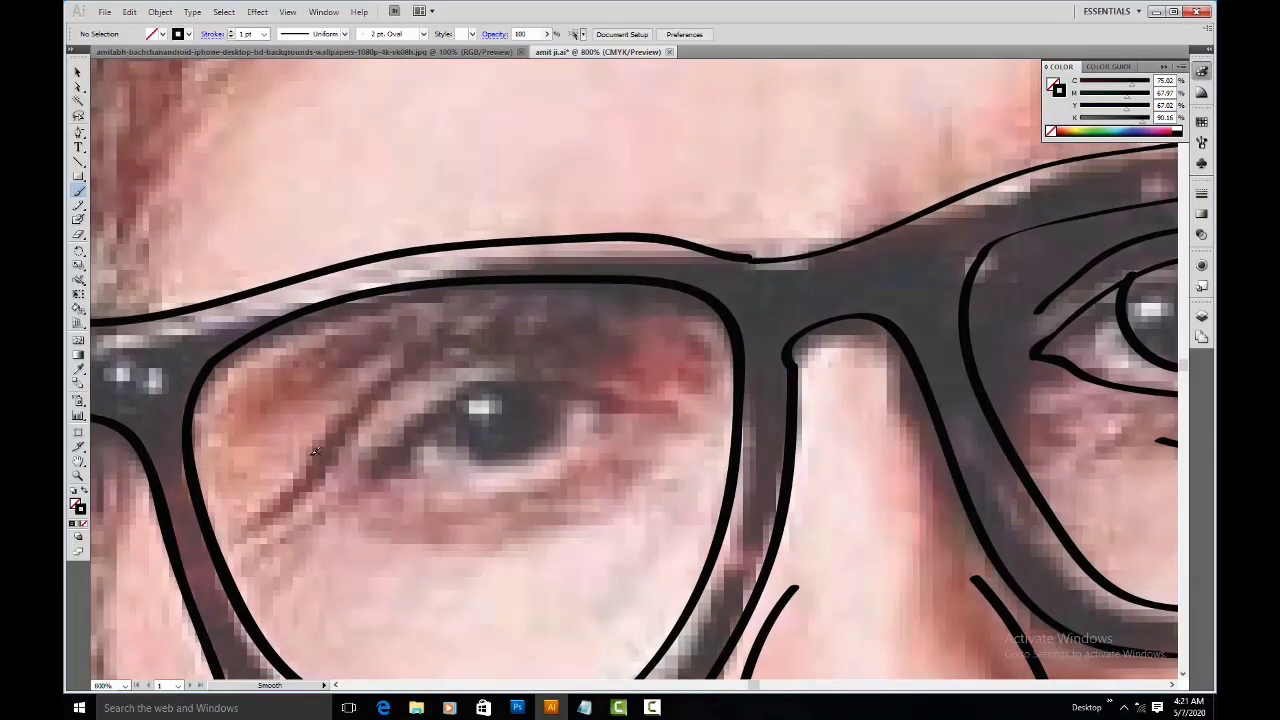
mouse_move(346, 467)
left_mouse_down()
mouse_move(353, 434)
mouse_move(397, 388)
mouse_move(466, 358)
mouse_move(541, 363)
mouse_move(632, 426)
mouse_move(488, 512)
mouse_move(416, 506)
mouse_move(340, 462)
left_mouse_up()
mouse_move(615, 403)
left_mouse_down()
mouse_move(410, 340)
mouse_move(550, 317)
left_mouse_up()
mouse_move(357, 292)
left_mouse_down()
mouse_move(340, 330)
mouse_move(448, 372)
mouse_move(470, 285)
mouse_move(390, 478)
mouse_move(522, 300)
left_mouse_up()
Step: Smooth the left-hand eye's lower lid by raising and adjusting its anchor points toward the inner corner
key("a")
left_click(435, 408)
left_click(392, 398)
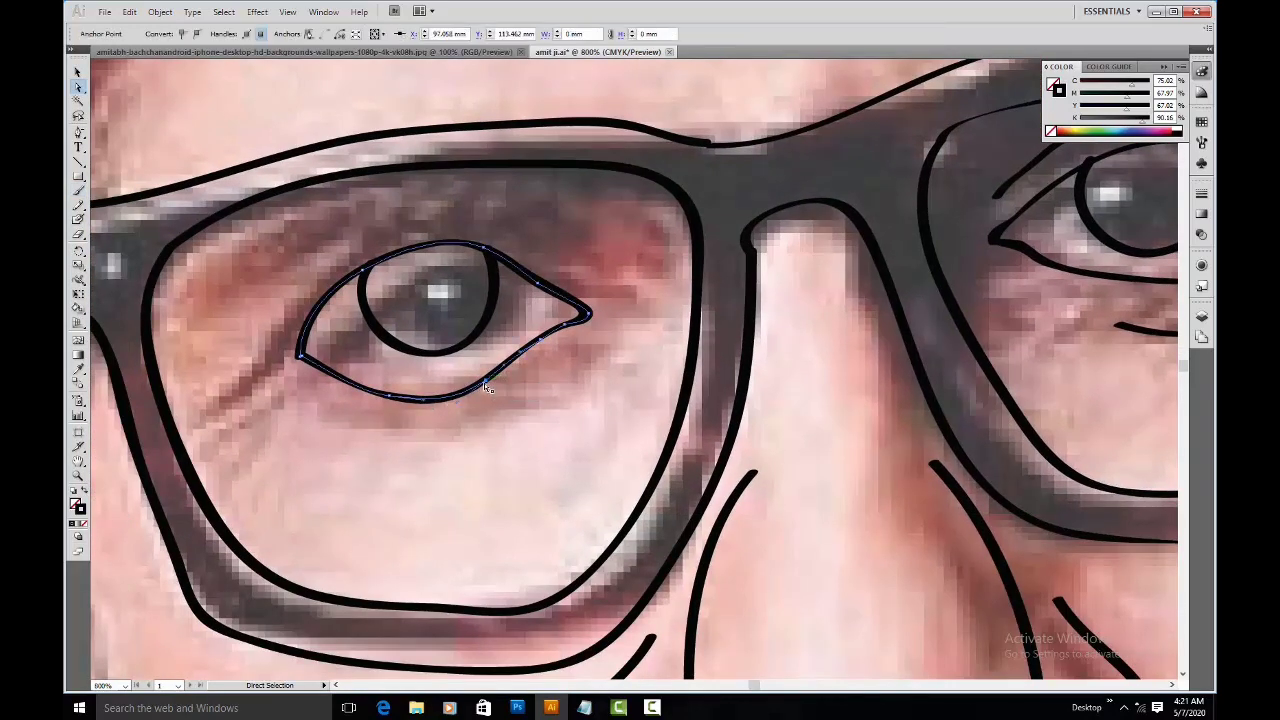
left_click_drag(392, 398, 392, 383)
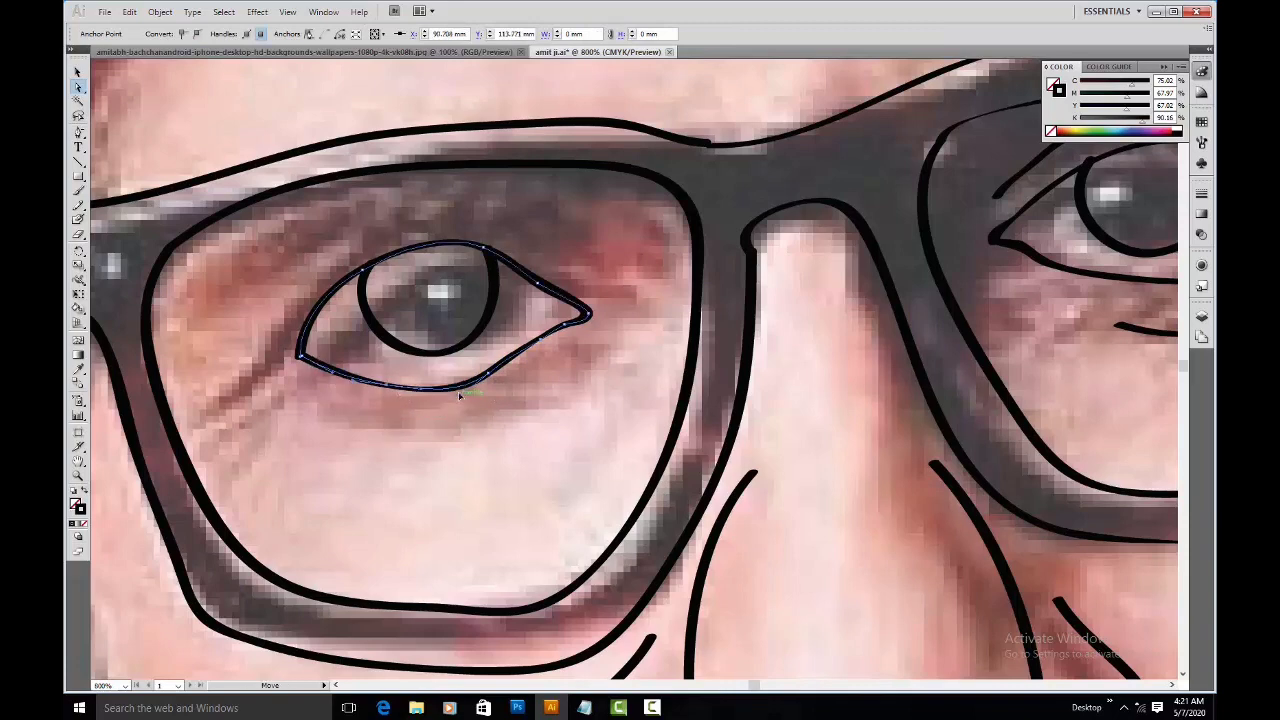
left_click_drag(494, 379, 491, 366)
left_click(535, 372)
left_click_drag(562, 325, 571, 349)
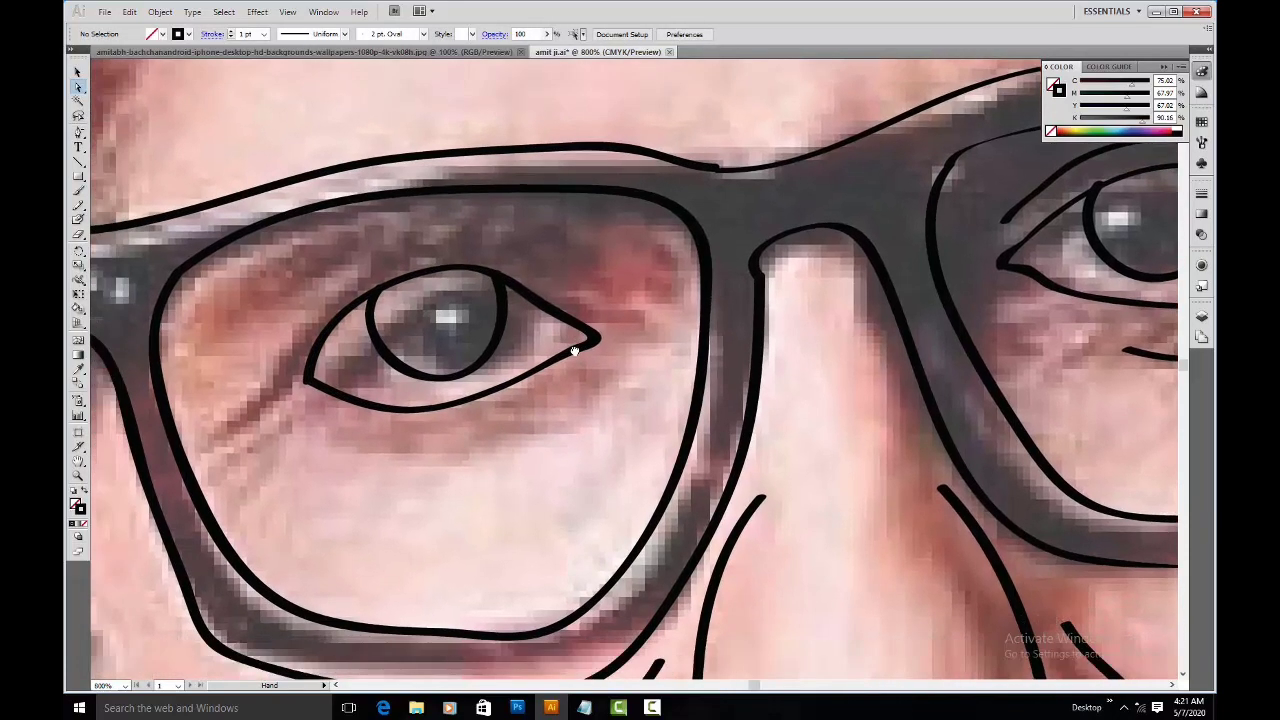
Step: Paint the crease lines below and above the left-hand eye
key("b")
mouse_move(311, 416)
left_mouse_down()
mouse_move(364, 446)
mouse_move(541, 427)
left_mouse_up()
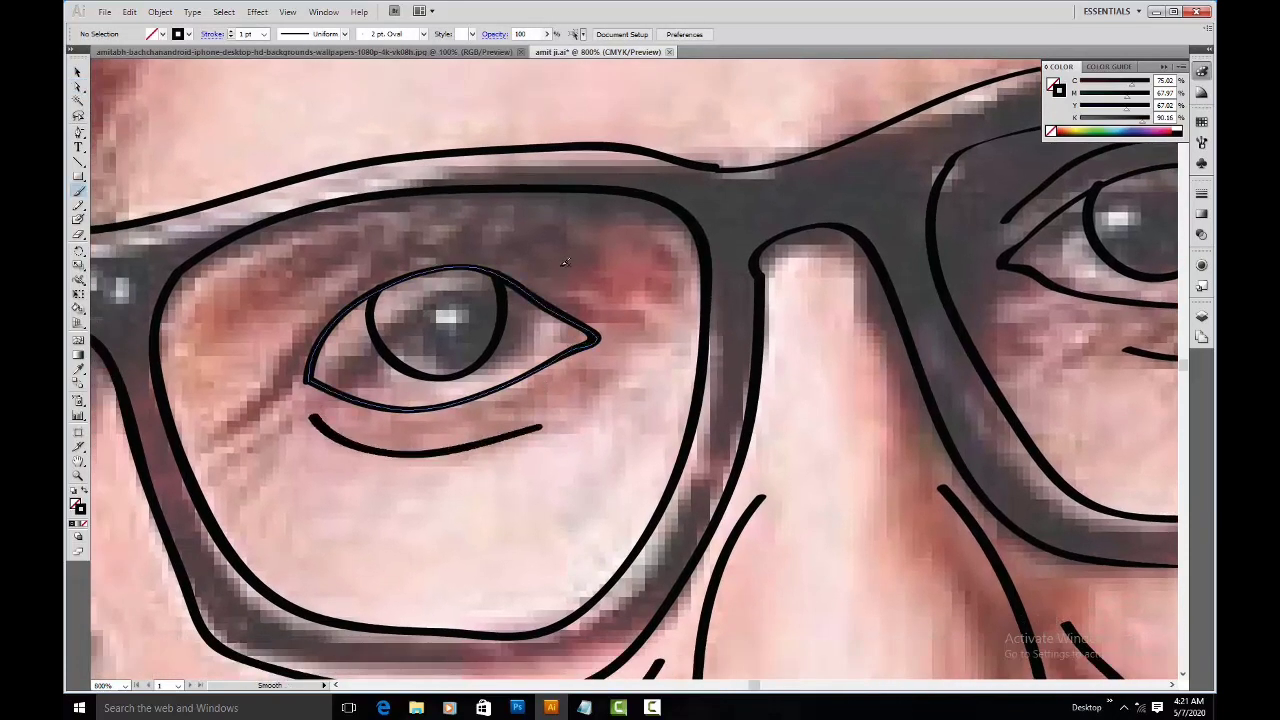
mouse_move(268, 347)
left_mouse_down()
mouse_move(494, 223)
mouse_move(576, 277)
left_mouse_up()
Step: Trace the forehead hairline from the hair parting across to the right-hand side of the head
left_click_drag(763, 329, 627, 456)
left_click_drag(607, 608, 462, 126)
left_click_drag(462, 518, 552, 214)
key("ctrl+minus")
key("ctrl+minus")
key("ctrl+minus")
key("ctrl+minus")
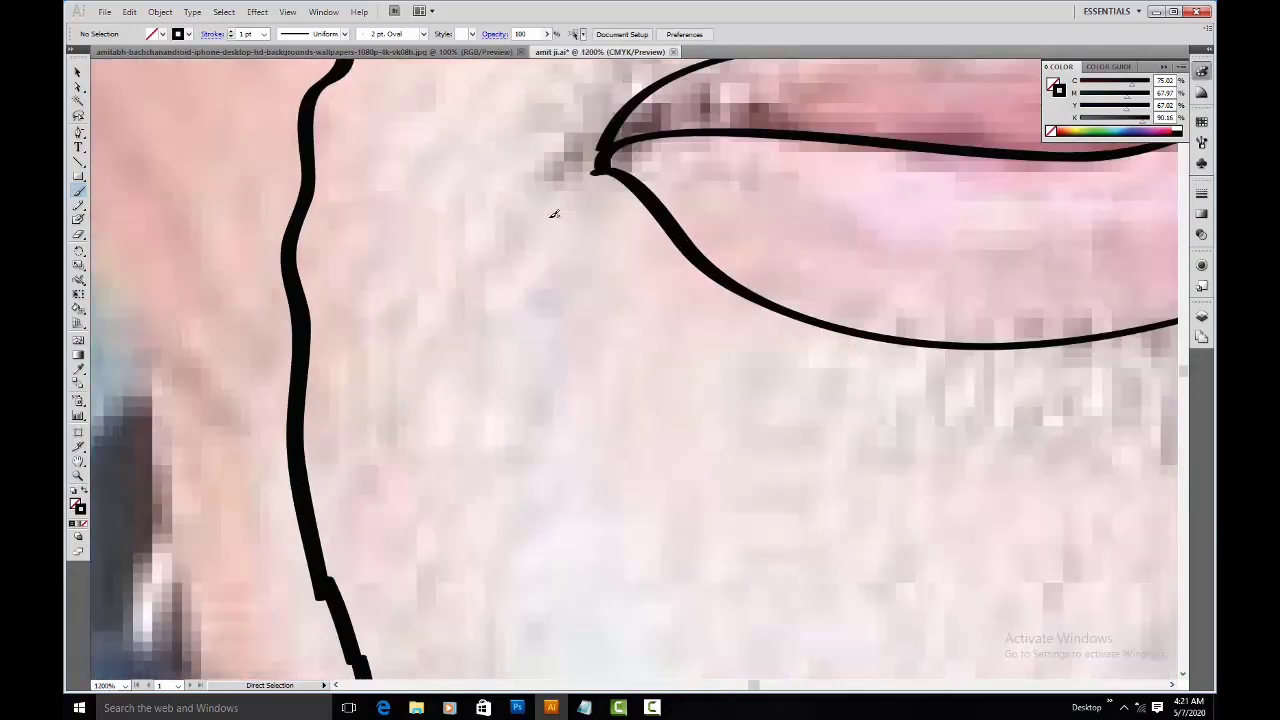
key("ctrl+minus")
key("ctrl+minus")
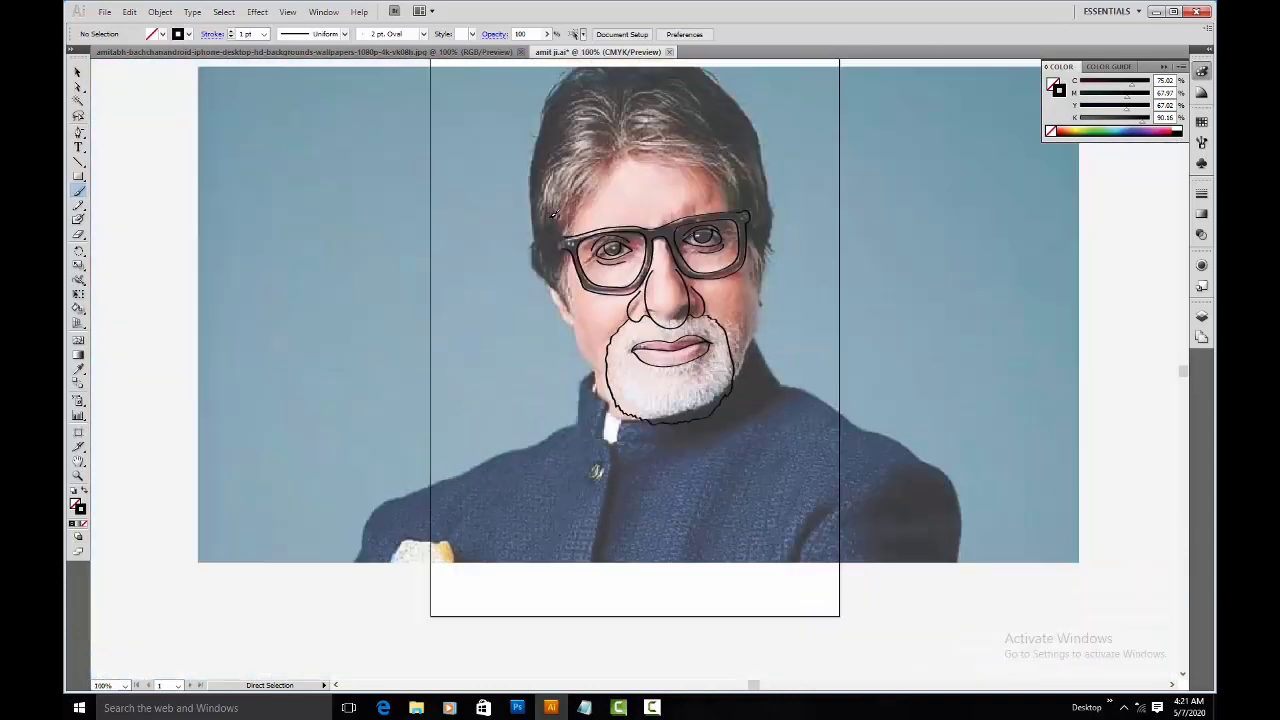
key("ctrl+plus")
key("ctrl+plus")
left_click_drag(720, 146, 675, 251)
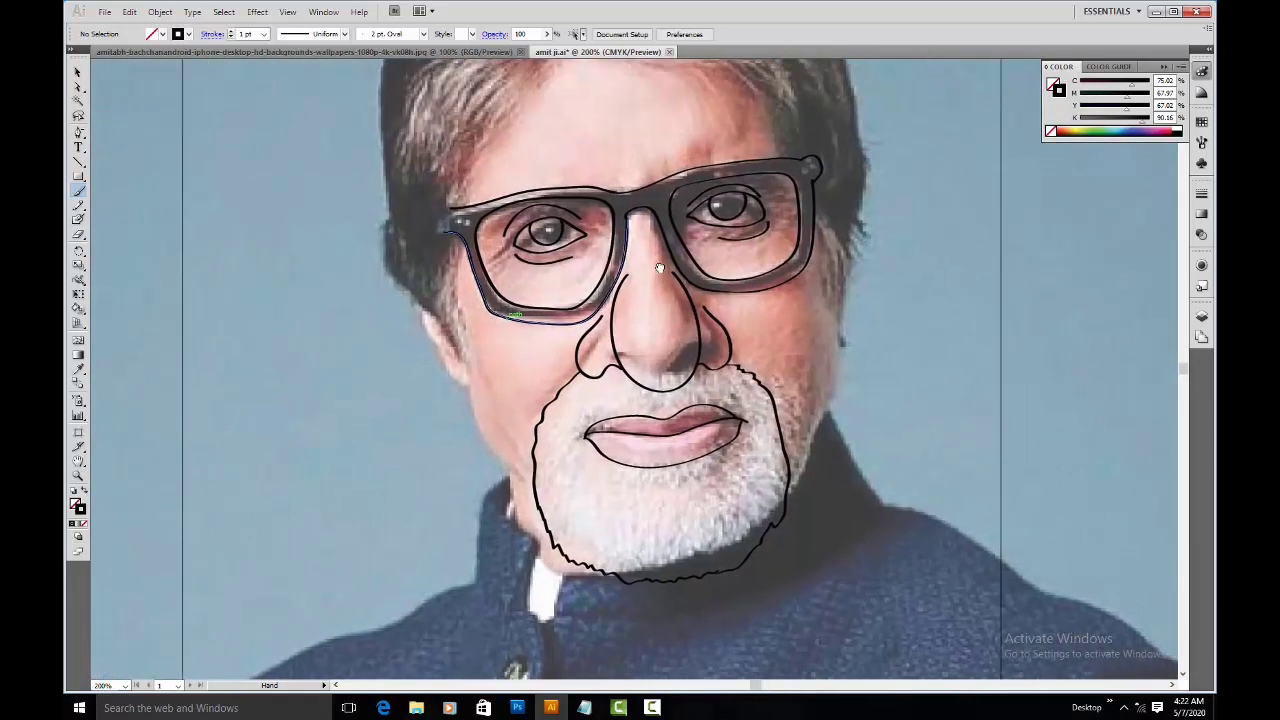
left_click_drag(644, 69, 544, 424)
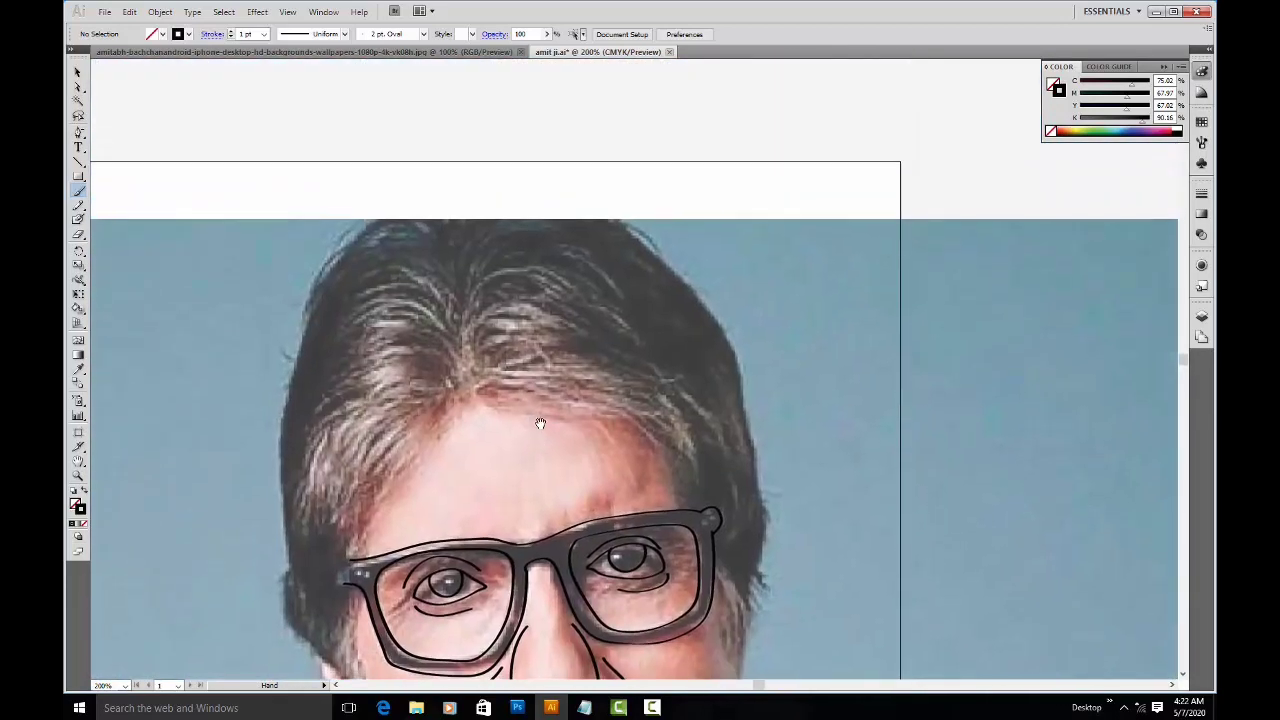
mouse_move(470, 377)
left_mouse_down()
mouse_move(558, 420)
mouse_move(708, 412)
left_mouse_up()
Step: Draw the pointed hair locks beside the right-hand hinge and trace the hair's outer edge up the right-hand side
mouse_move(725, 557)
left_mouse_down()
mouse_move(675, 352)
mouse_move(702, 500)
mouse_move(718, 514)
left_mouse_up()
left_click_drag(698, 356, 718, 514)
left_click_drag(703, 370, 740, 432)
left_click_drag(700, 340, 745, 432)
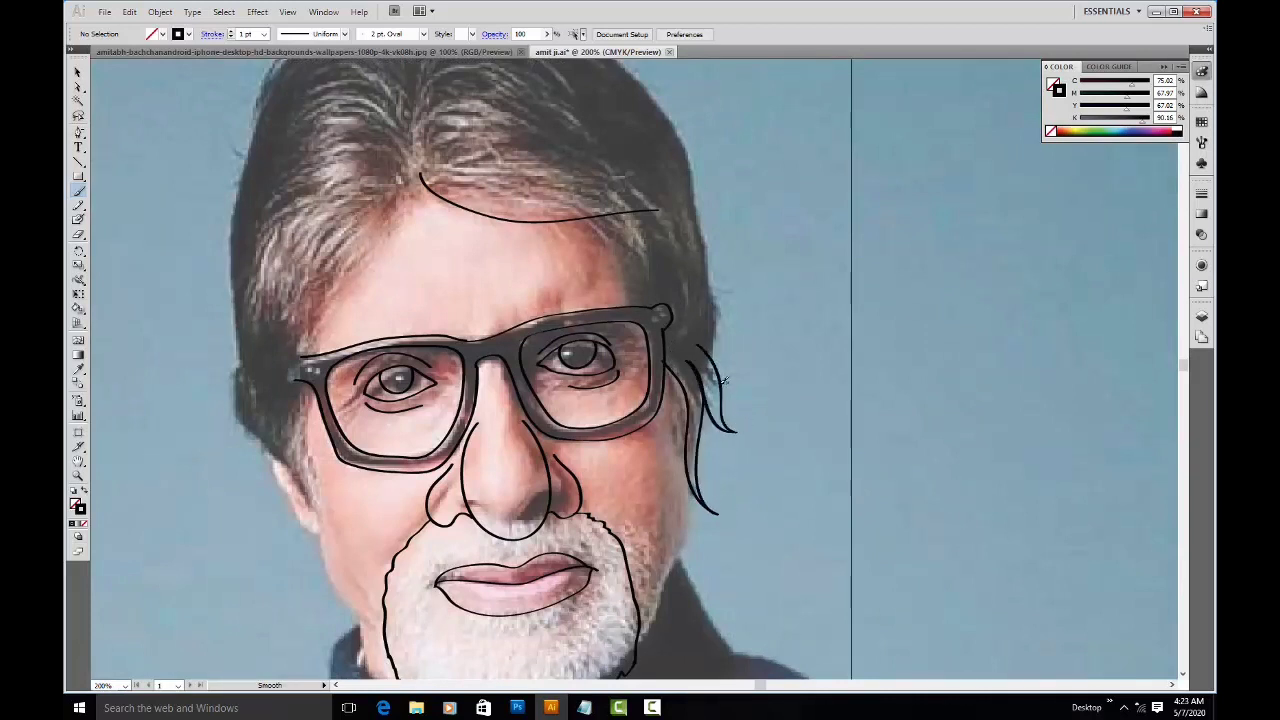
left_click_drag(732, 354, 686, 124)
Step: Outline the raised crown of hair from the parting to the right-hand side edge and add two curved strands inside
left_click_drag(686, 180, 737, 418)
mouse_move(446, 255)
left_mouse_down()
mouse_move(451, 222)
mouse_move(538, 137)
mouse_move(676, 273)
left_mouse_up()
key("ctrl+z")
mouse_move(446, 256)
left_mouse_down()
mouse_move(471, 185)
mouse_move(593, 152)
mouse_move(720, 288)
left_mouse_up()
mouse_move(458, 312)
left_mouse_down()
mouse_move(462, 255)
mouse_move(588, 218)
mouse_move(622, 272)
left_mouse_up()
left_click_drag(488, 365, 630, 355)
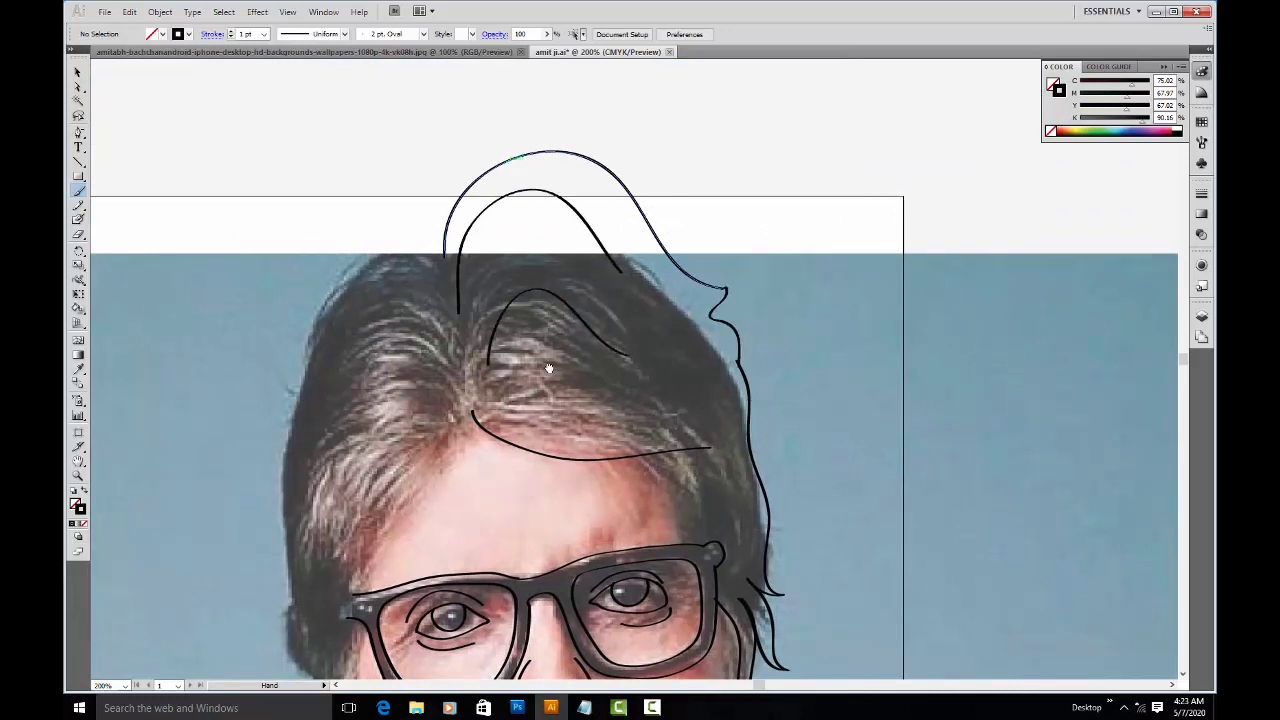
Step: Outline the left-hand half of the hair from the parting over the crown and down to the ear
scroll(545, 345, "left", 3)
left_click_drag(527, 229, 467, 278)
key("ctrl+z")
mouse_move(566, 248)
left_mouse_down()
mouse_move(446, 288)
mouse_move(409, 518)
mouse_move(424, 608)
left_mouse_up()
key("space")
left_click_drag(524, 566, 484, 315)
mouse_move(378, 382)
left_mouse_down()
mouse_move(399, 422)
mouse_move(437, 447)
mouse_move(455, 493)
left_mouse_up()
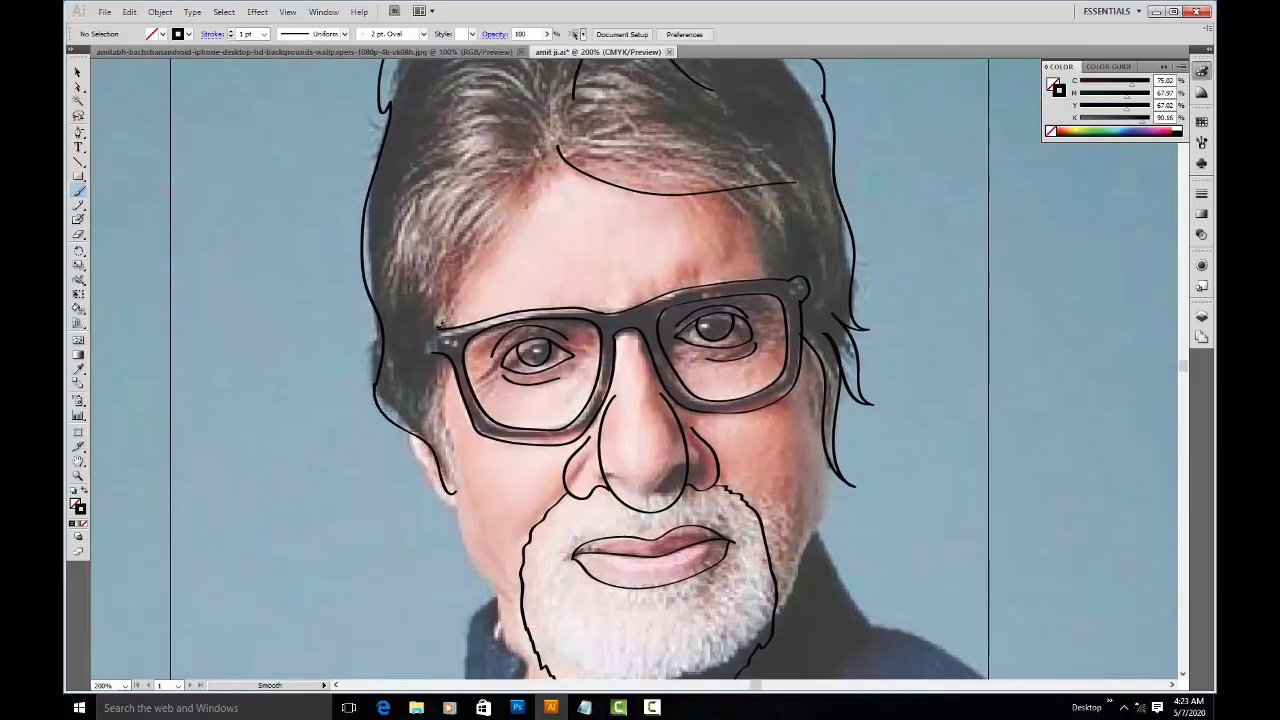
Step: Trace the forehead hairline from the left-hand glasses hinge up to the parting and add curved strands in that half
mouse_move(443, 326)
left_mouse_down()
mouse_move(437, 386)
mouse_move(457, 493)
mouse_move(421, 430)
mouse_move(502, 290)
left_mouse_up()
scroll(660, 228, "up", 3)
mouse_move(484, 150)
left_mouse_down()
mouse_move(514, 303)
mouse_move(577, 383)
mouse_move(558, 304)
left_mouse_up()
left_click_drag(476, 266, 370, 357)
Step: Outline the left-hand sideburn and ear, and trace the cheek edge from the ear down to the beard
left_click_drag(676, 596, 636, 256)
left_click_drag(320, 250, 370, 328)
left_click_drag(728, 265, 634, 300)
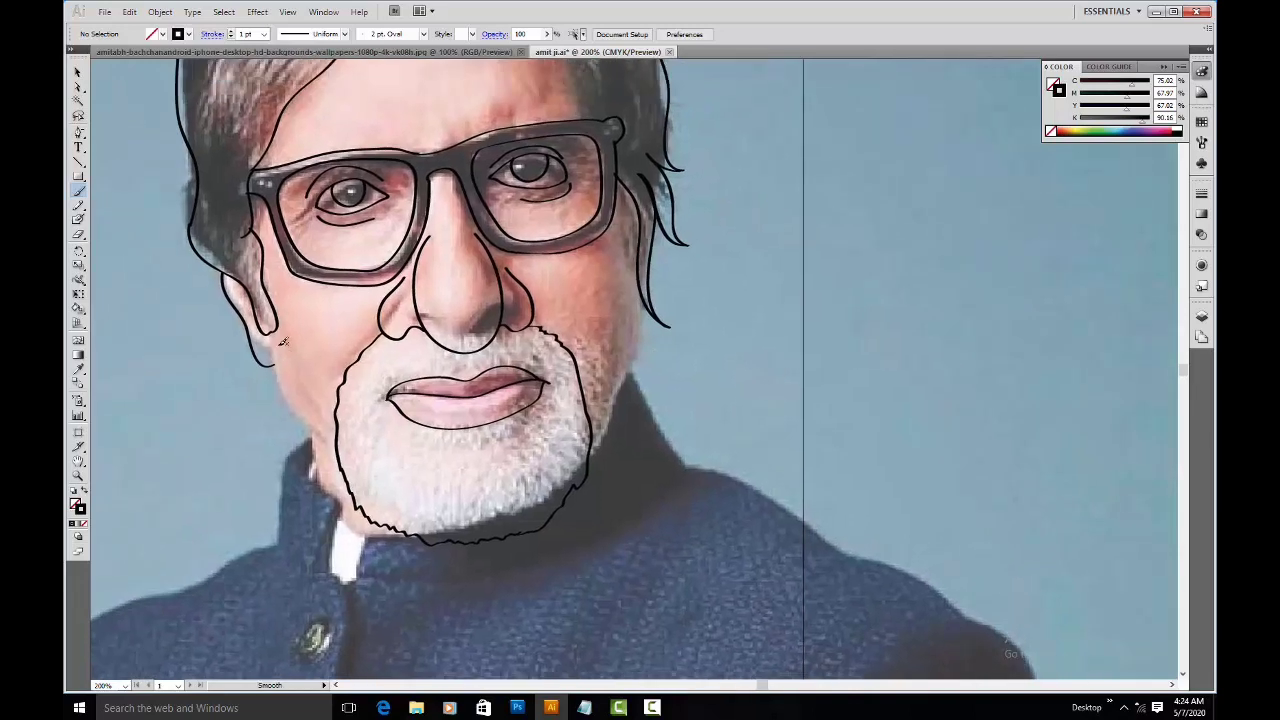
mouse_move(271, 332)
left_mouse_down()
mouse_move(300, 412)
mouse_move(346, 460)
left_mouse_up()
key("ctrl")
left_click_drag(271, 330, 338, 432)
Step: Complete the right-hand side of the face with the cheek edge, sideburn line and earlobe
mouse_move(652, 367)
left_mouse_down()
mouse_move(574, 376)
mouse_move(536, 415)
left_mouse_up()
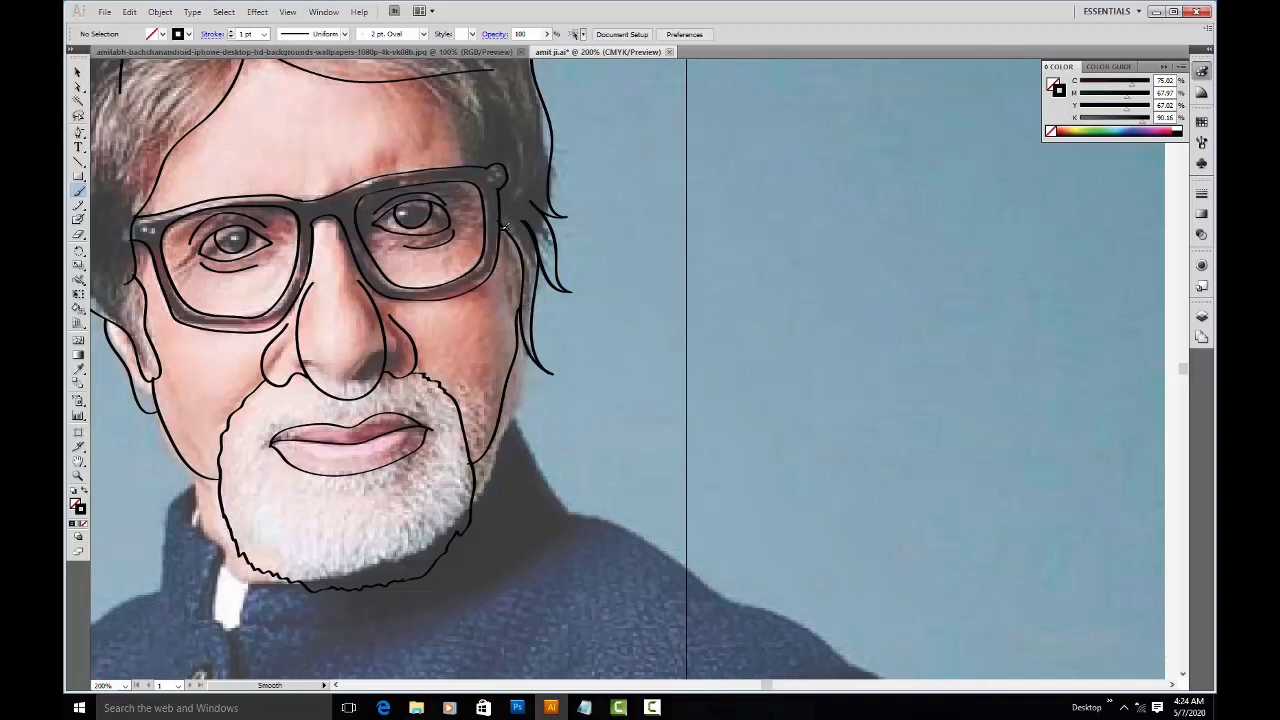
left_click_drag(505, 230, 523, 293)
left_click_drag(535, 356, 536, 350)
Step: Draw the jacket's stand-up collar below the beard and the front closure line down to the photo's lower edge
mouse_move(451, 355)
left_mouse_down()
mouse_move(551, 428)
mouse_move(554, 224)
left_mouse_up()
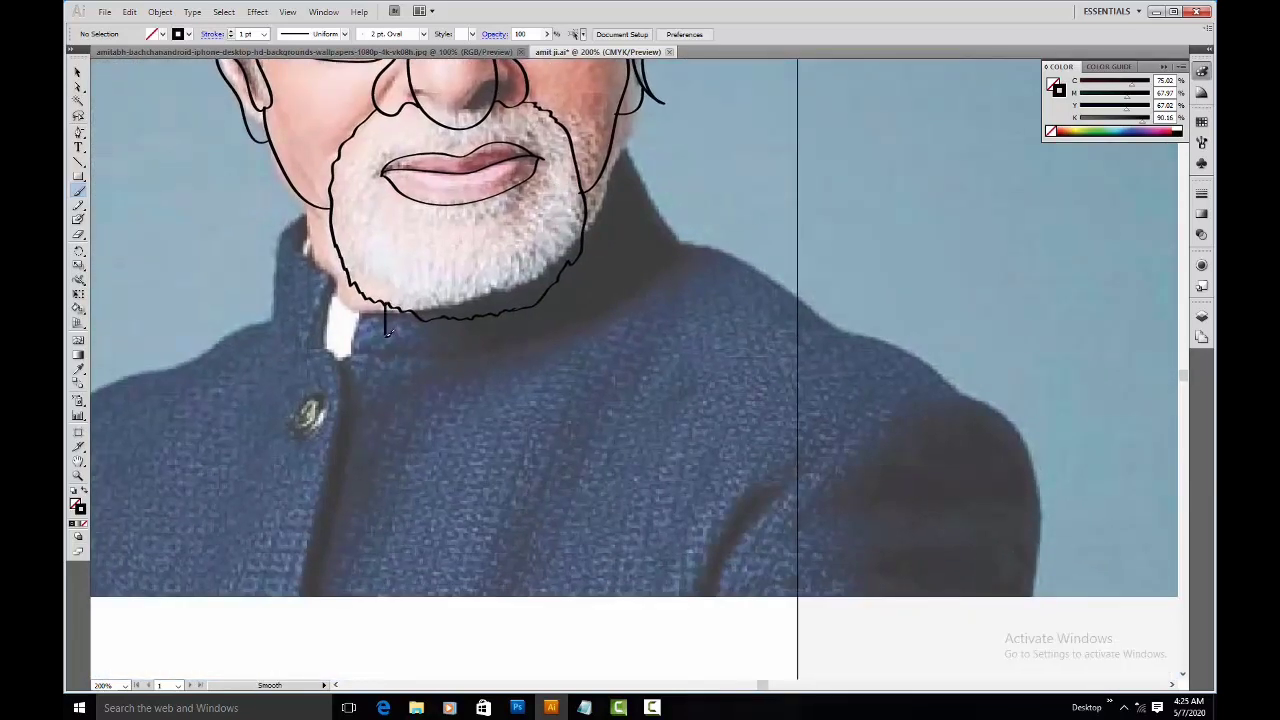
left_click_drag(463, 368, 465, 344)
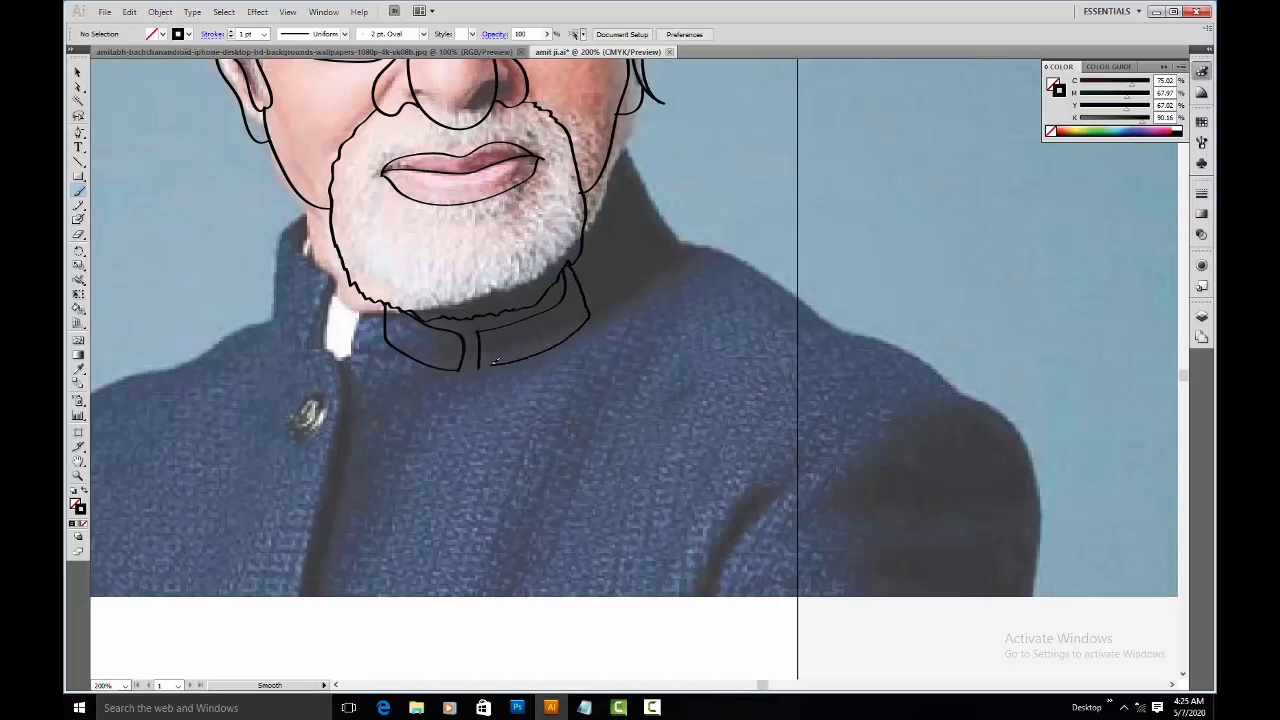
mouse_move(479, 366)
left_mouse_down()
mouse_move(494, 246)
mouse_move(502, 438)
mouse_move(491, 484)
left_mouse_up()
Step: Outline both shoulders and sleeves, add the inner armhole lines, and close the jacket with a bottom hem line
left_click_drag(517, 241, 416, 322)
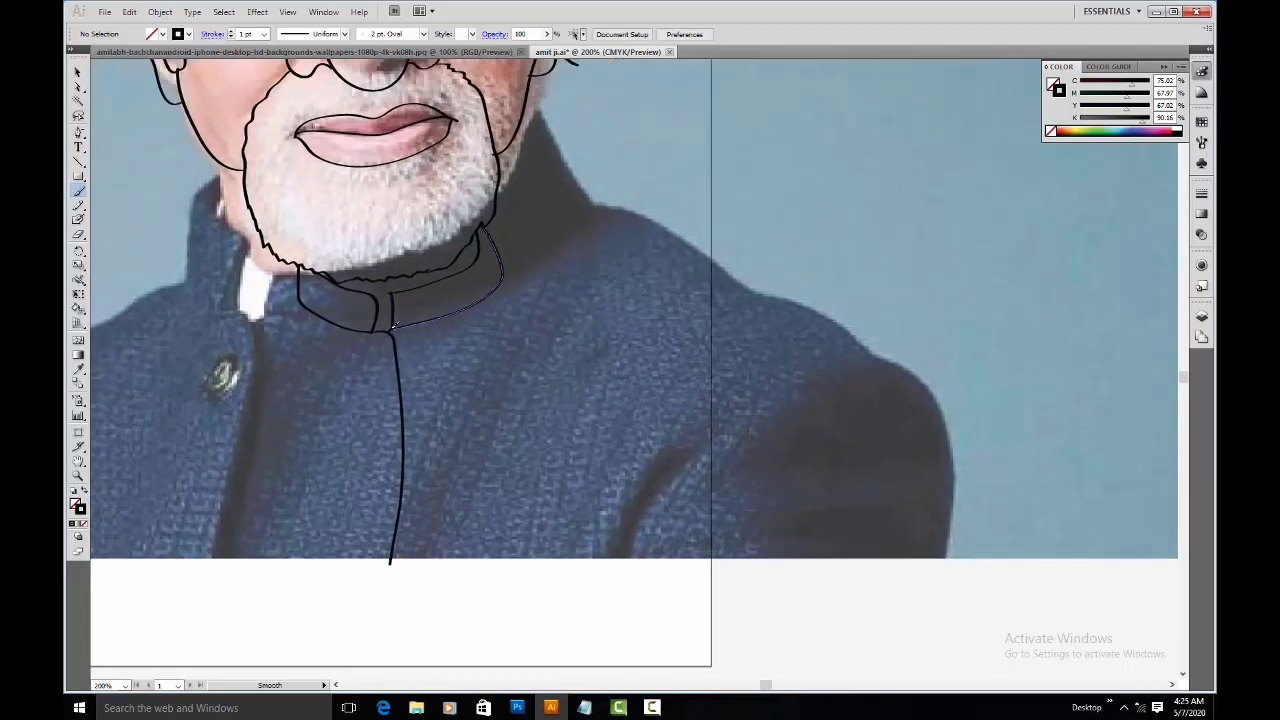
mouse_move(506, 270)
left_mouse_down()
mouse_move(628, 316)
mouse_move(672, 376)
mouse_move(645, 553)
left_mouse_up()
left_click_drag(436, 354, 588, 287)
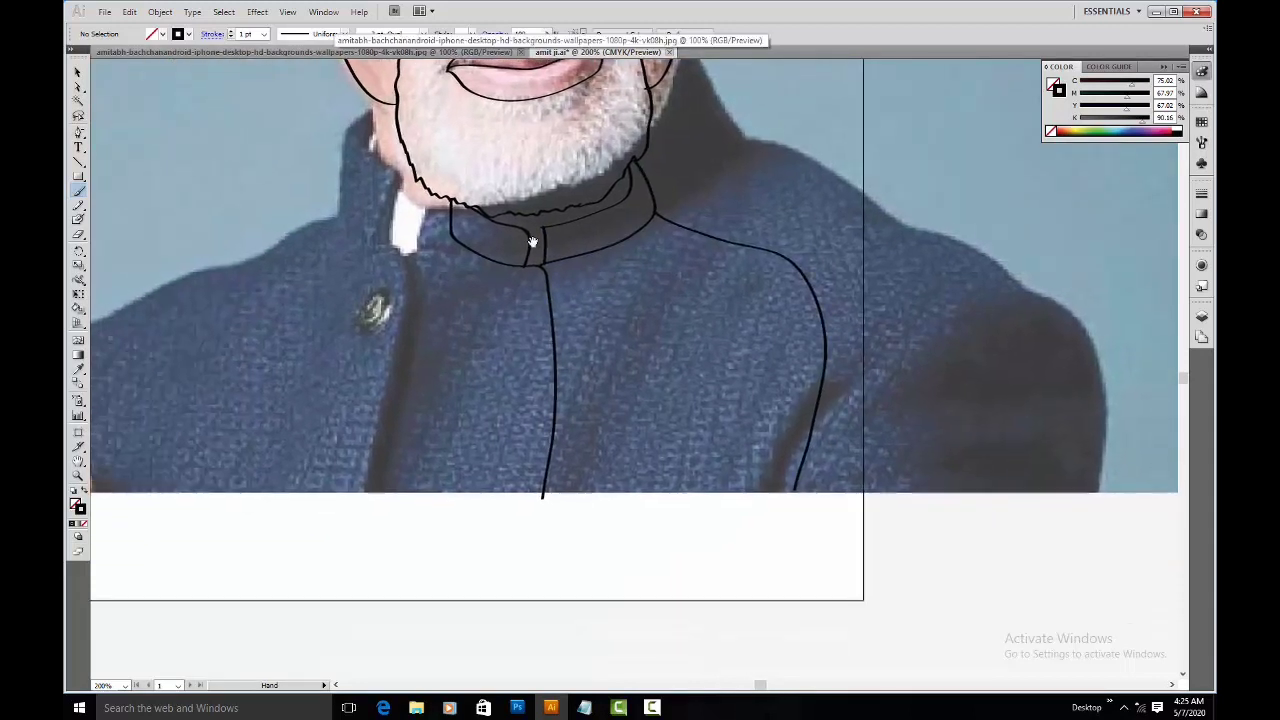
mouse_move(308, 295)
left_mouse_down()
mouse_move(281, 400)
mouse_move(308, 533)
left_mouse_up()
mouse_move(771, 263)
left_mouse_down()
mouse_move(697, 378)
mouse_move(686, 493)
left_mouse_up()
mouse_move(368, 328)
left_mouse_down()
mouse_move(490, 235)
mouse_move(494, 401)
left_mouse_up()
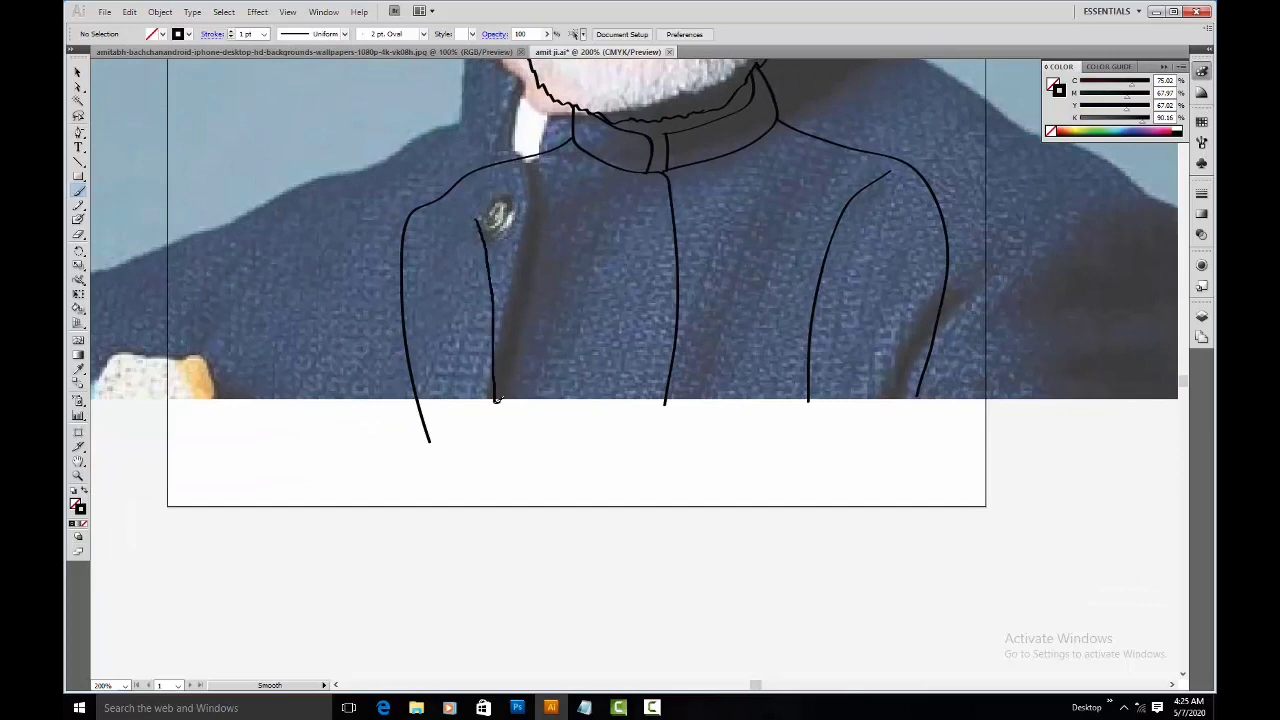
left_click_drag(406, 400, 936, 392)
Step: Review the complete line drawing from hair to jacket hem, checking all its strokes by selecting them
scroll(565, 398, "up", 10)
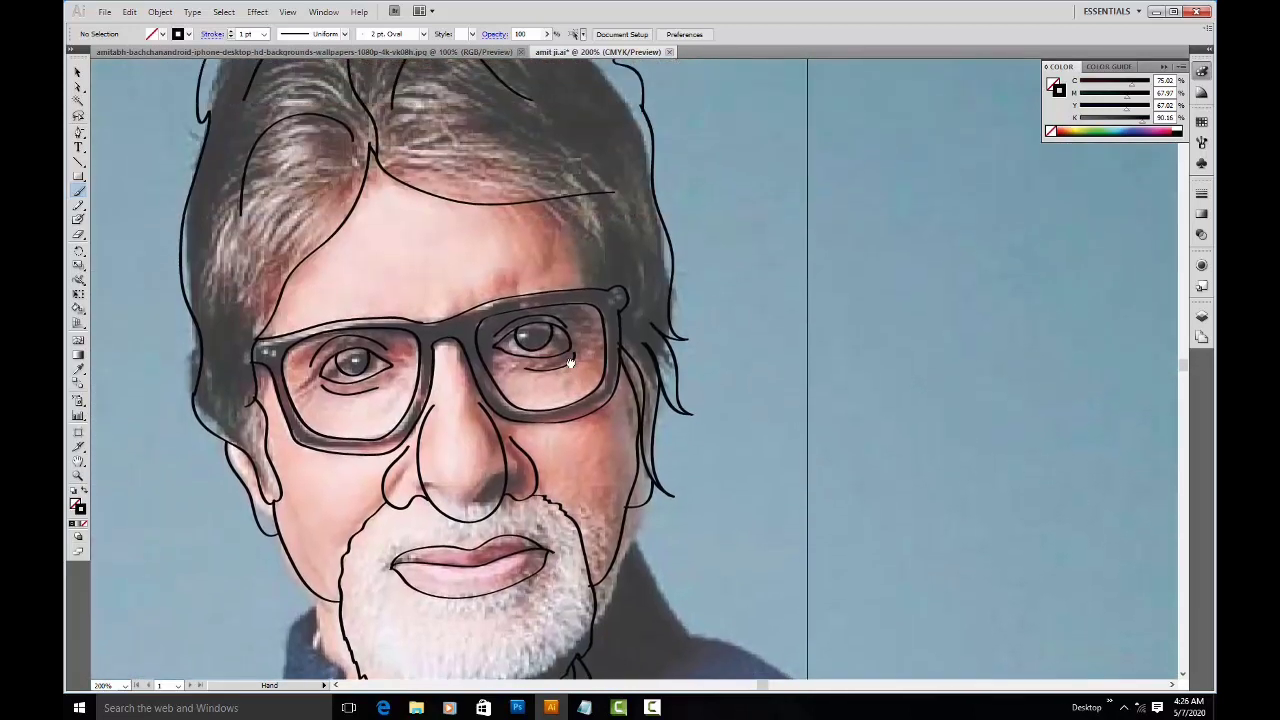
scroll(531, 150, "down", 3)
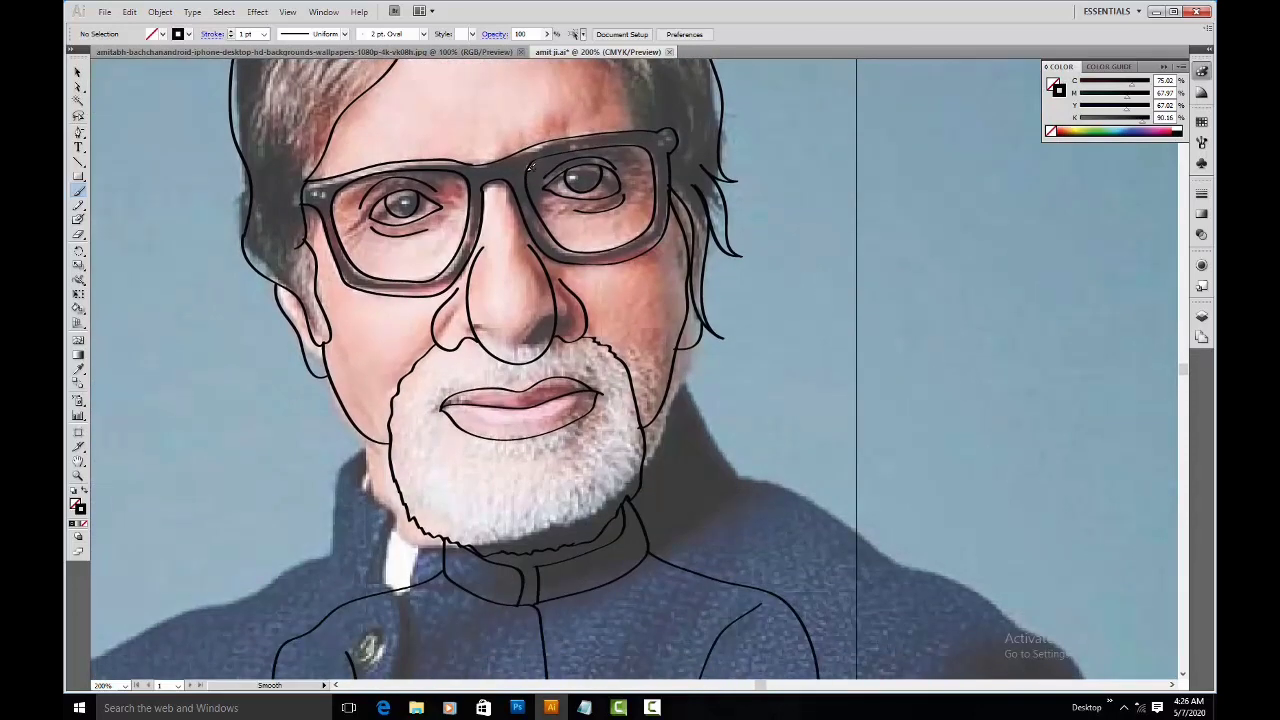
key("ctrl+minus")
key("ctrl+minus")
key("ctrl+minus")
key("ctrl+plus")
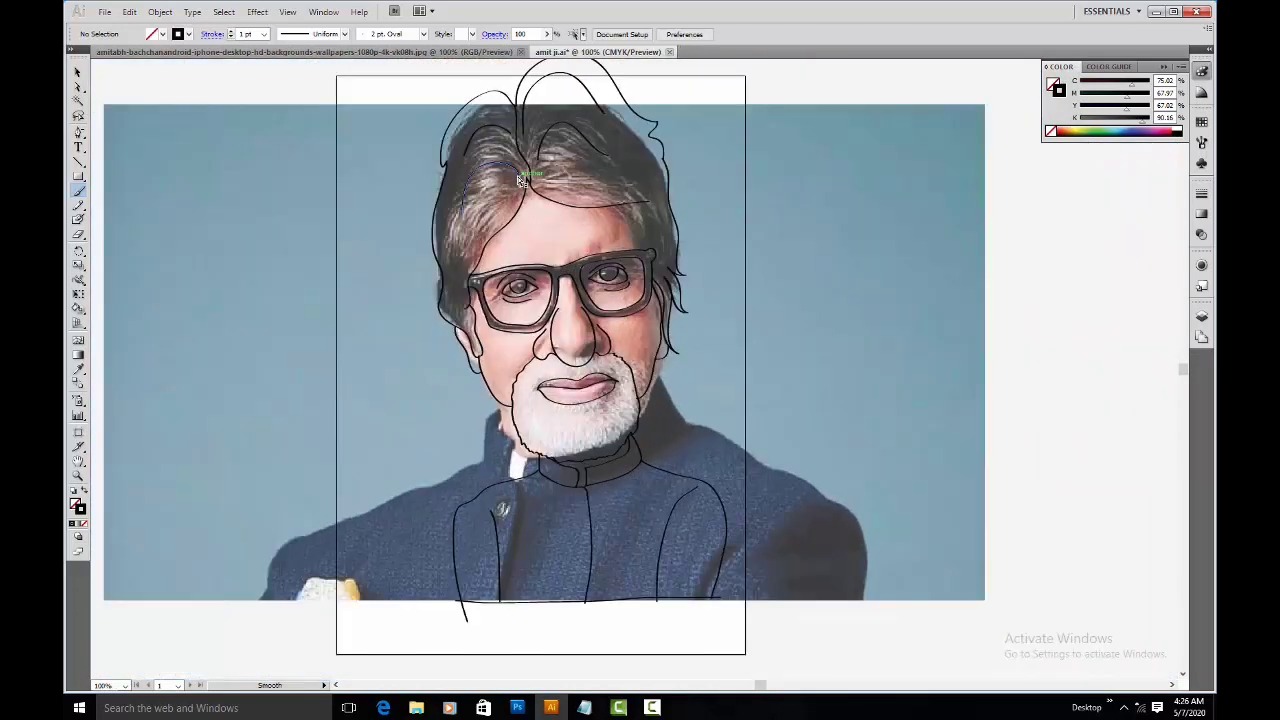
left_click_drag(520, 180, 522, 182)
scroll(430, 578, "up", 2)
scroll(431, 68, "down", 1)
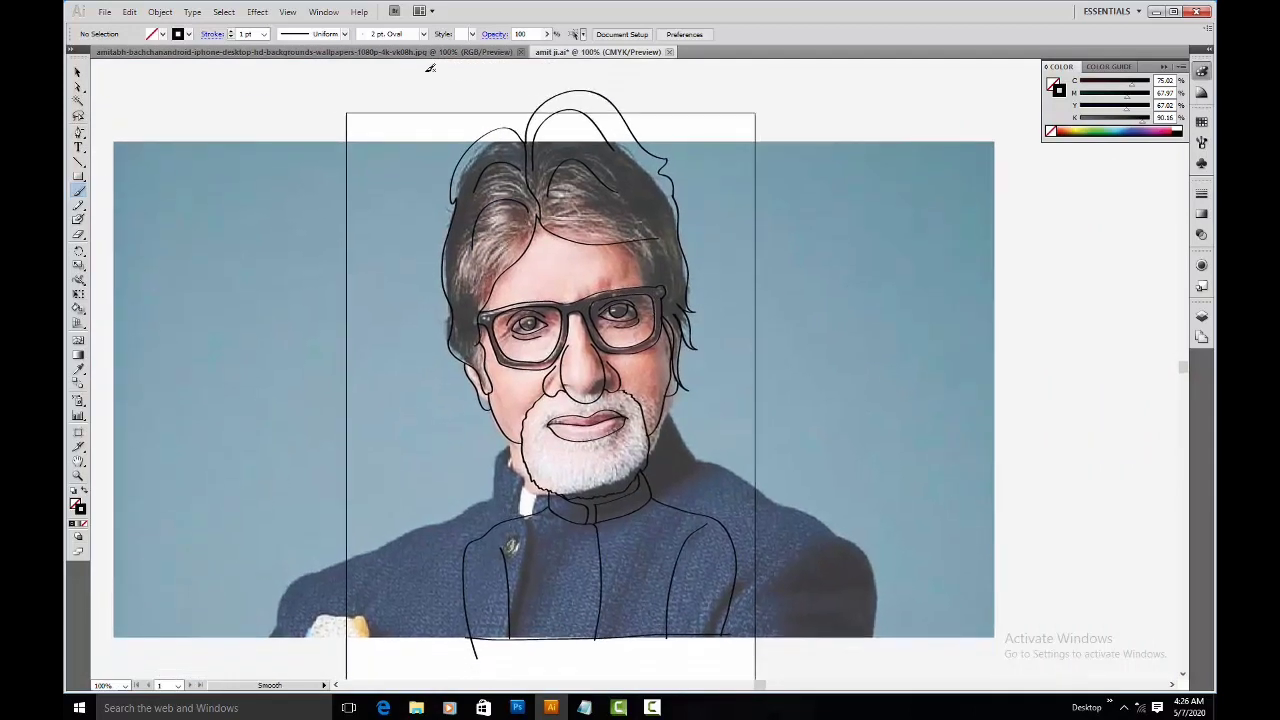
key("v")
mouse_move(406, 64)
left_mouse_down()
mouse_move(556, 152)
mouse_move(797, 669)
left_mouse_up()
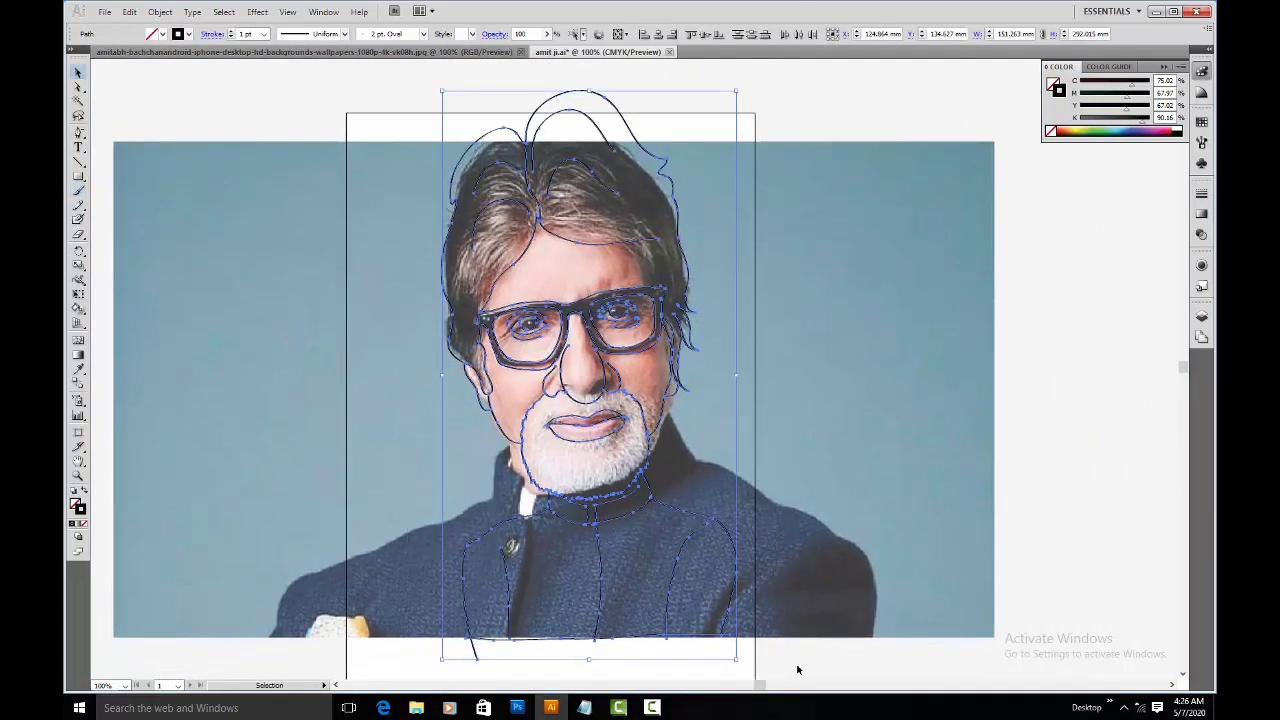
left_click(797, 669)
Step: Remove the end of the left-hand sleeve line that extends below the jacket's hem
key("a")
left_click(478, 664)
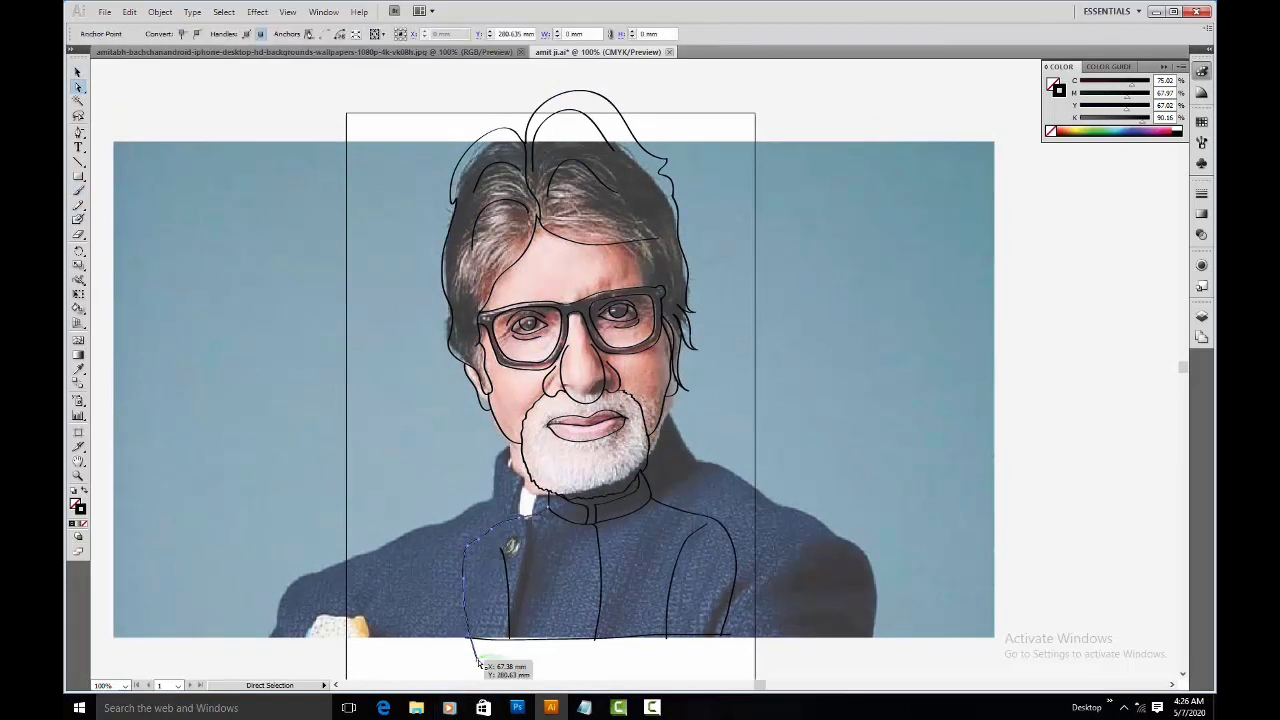
left_click(472, 645)
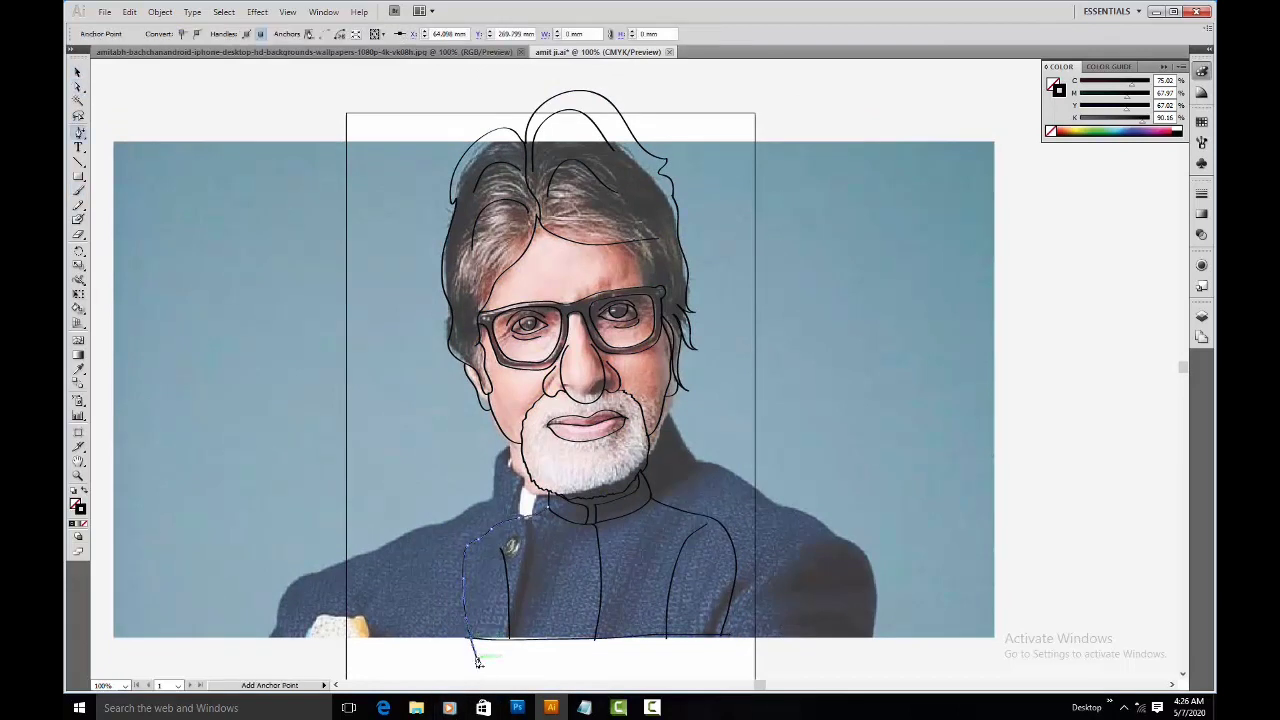
left_click_drag(478, 662, 479, 664)
Step: Tidy the lower end of the front closure line and trim the hem's right-hand end to the sleeve line
left_click_drag(597, 640, 595, 645)
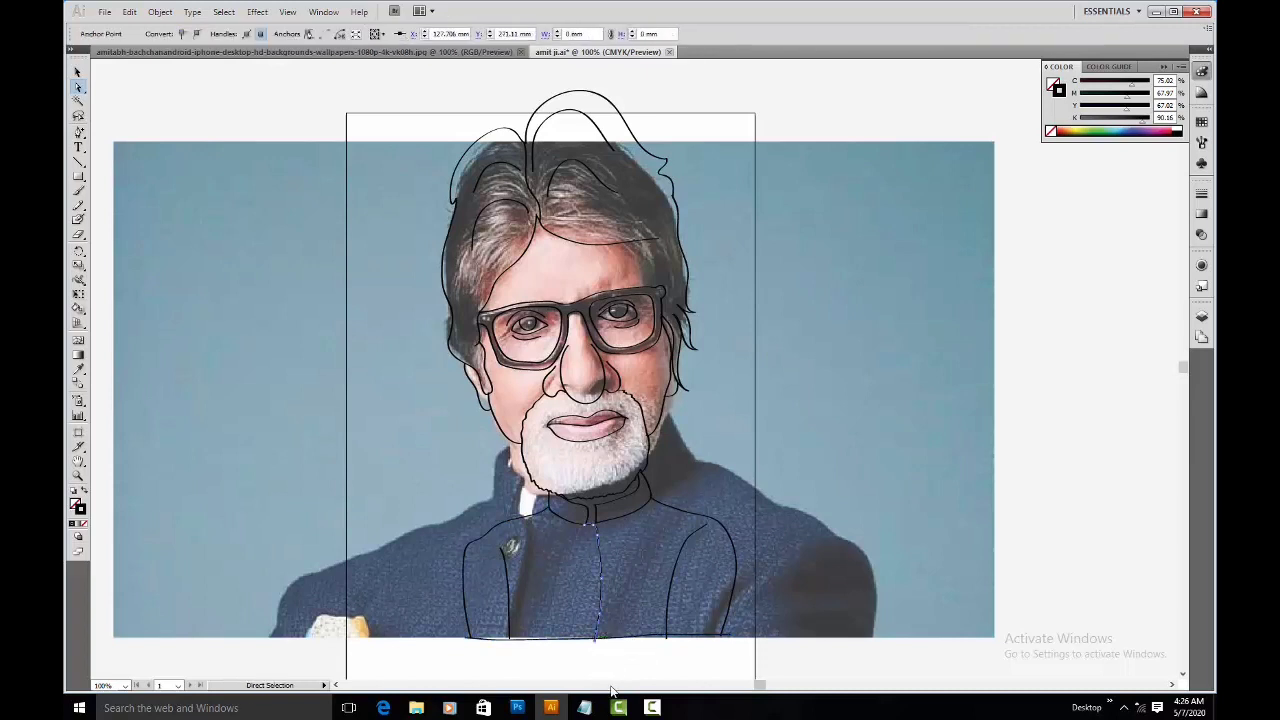
left_click(712, 664)
left_click(666, 636)
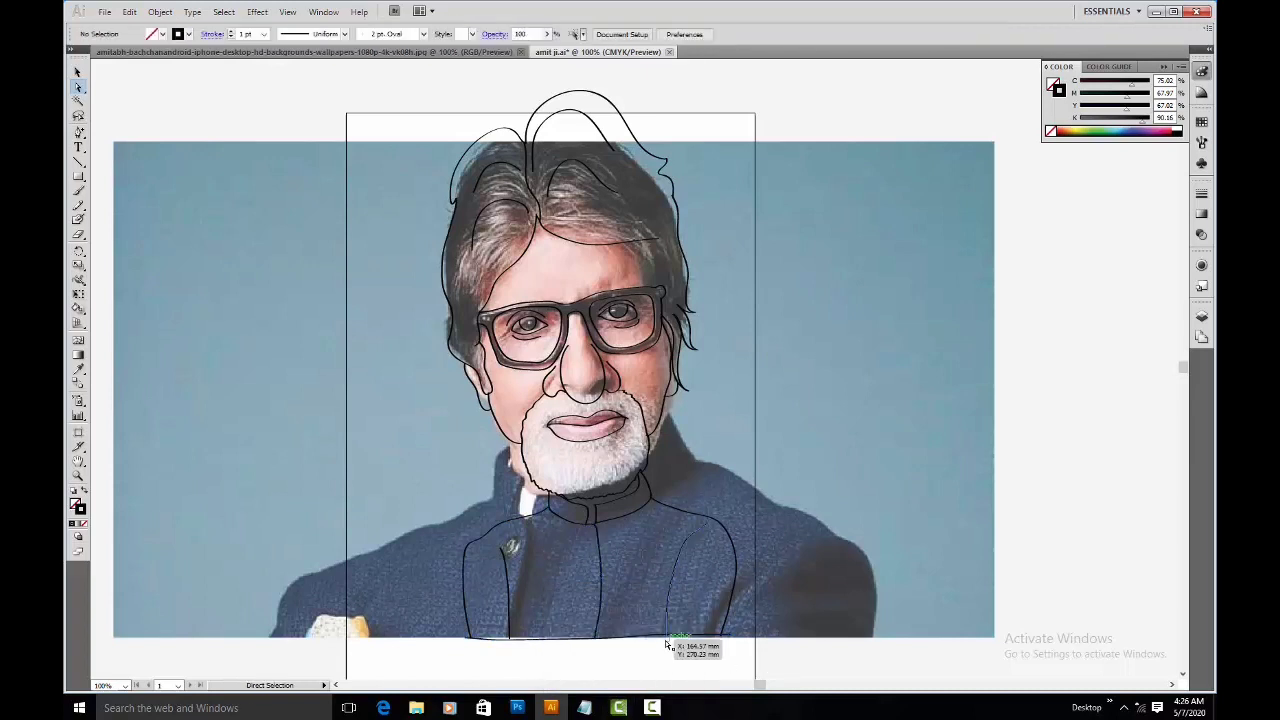
left_click(735, 637)
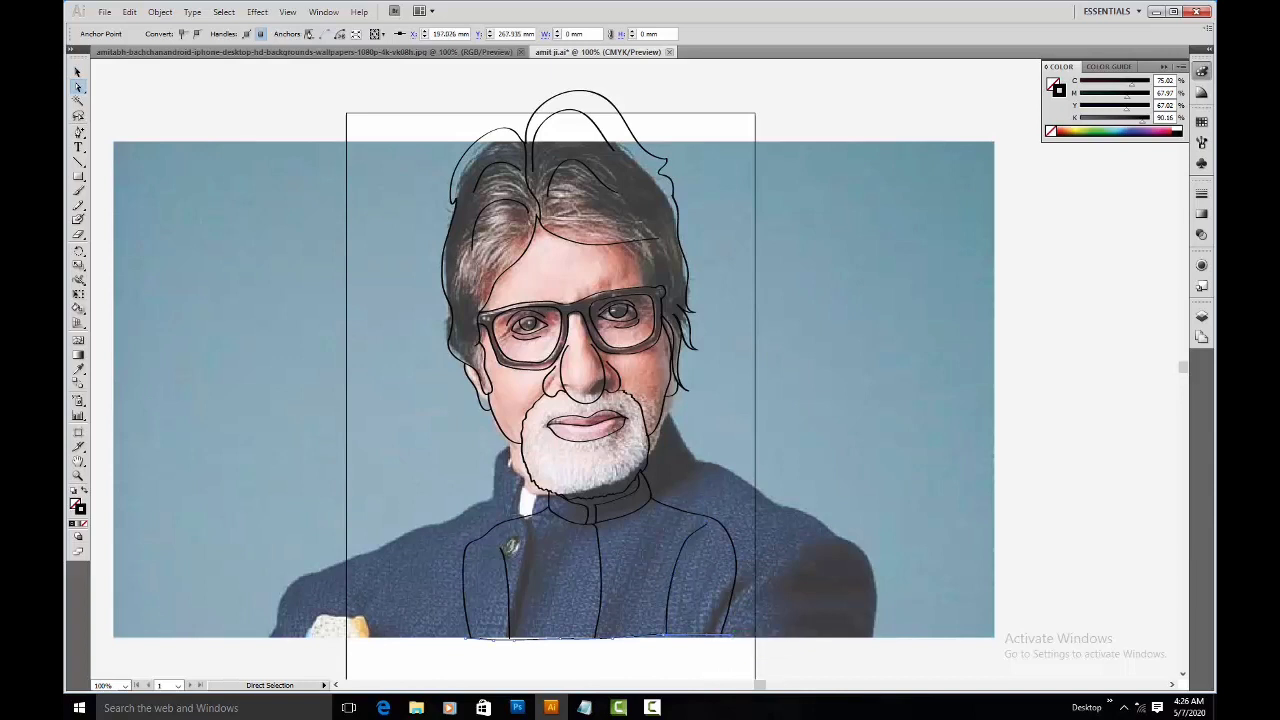
left_click(674, 666)
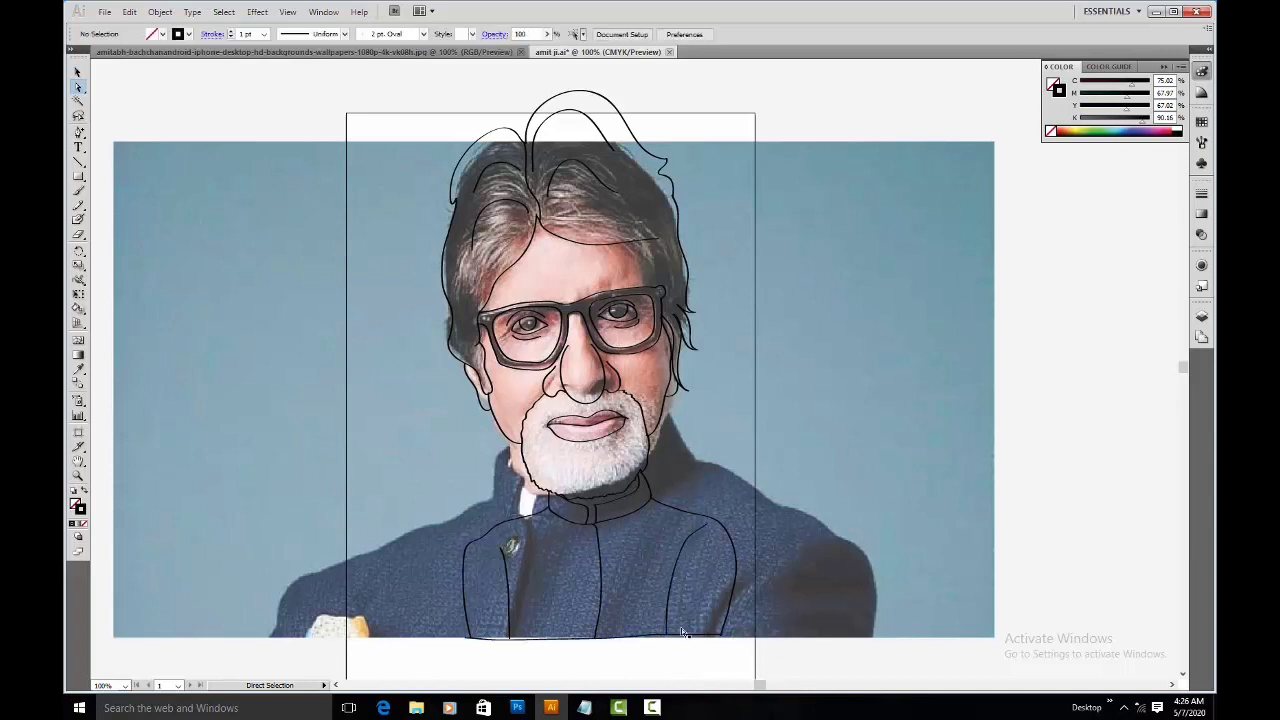
Step: Duplicate the whole caricature line drawing in place and convert the copy to a Live Paint group, checking it by shifting it aside
mouse_move(423, 83)
left_mouse_down()
mouse_move(775, 663)
mouse_move(786, 651)
left_mouse_up()
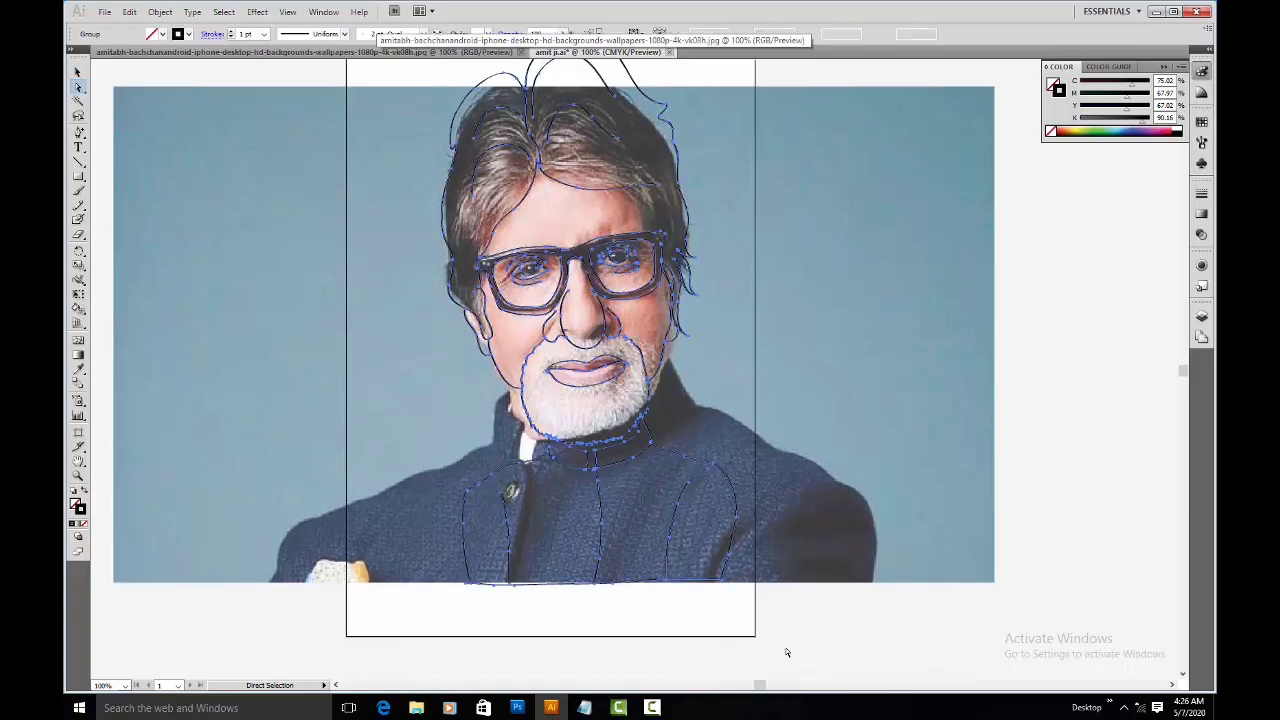
key("v")
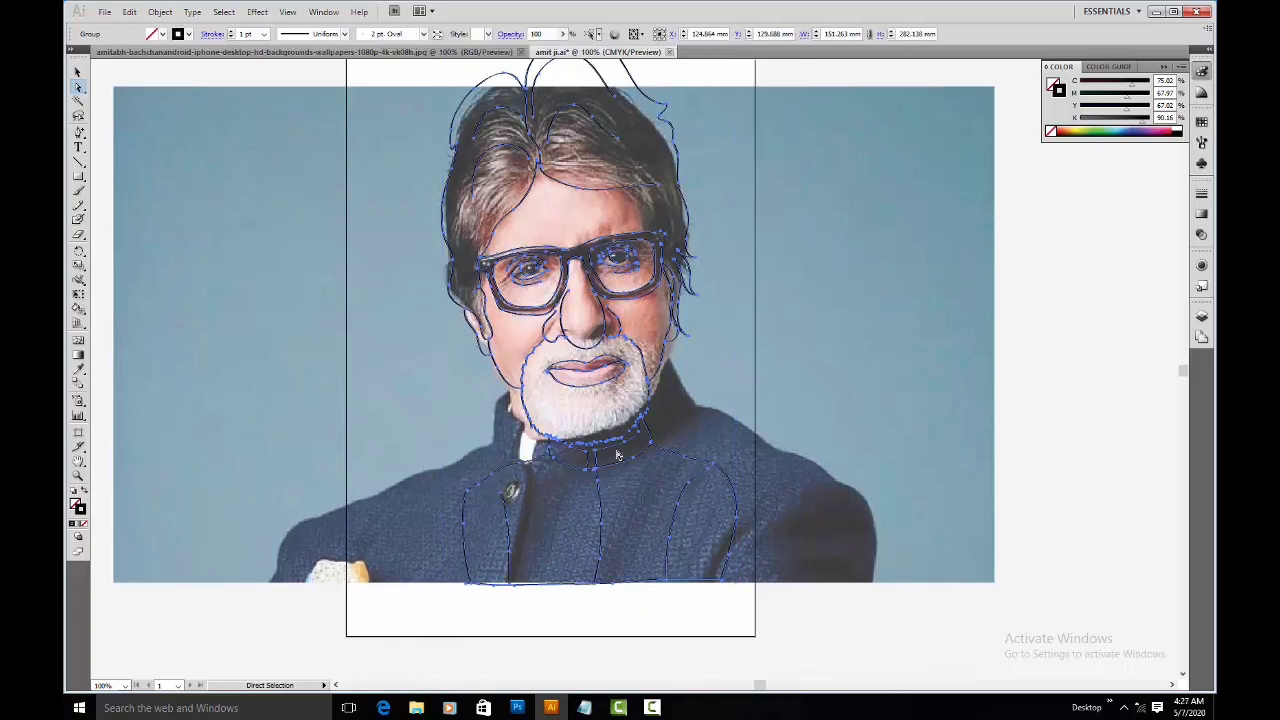
left_click_drag(635, 316, 619, 400)
key("ctrl")
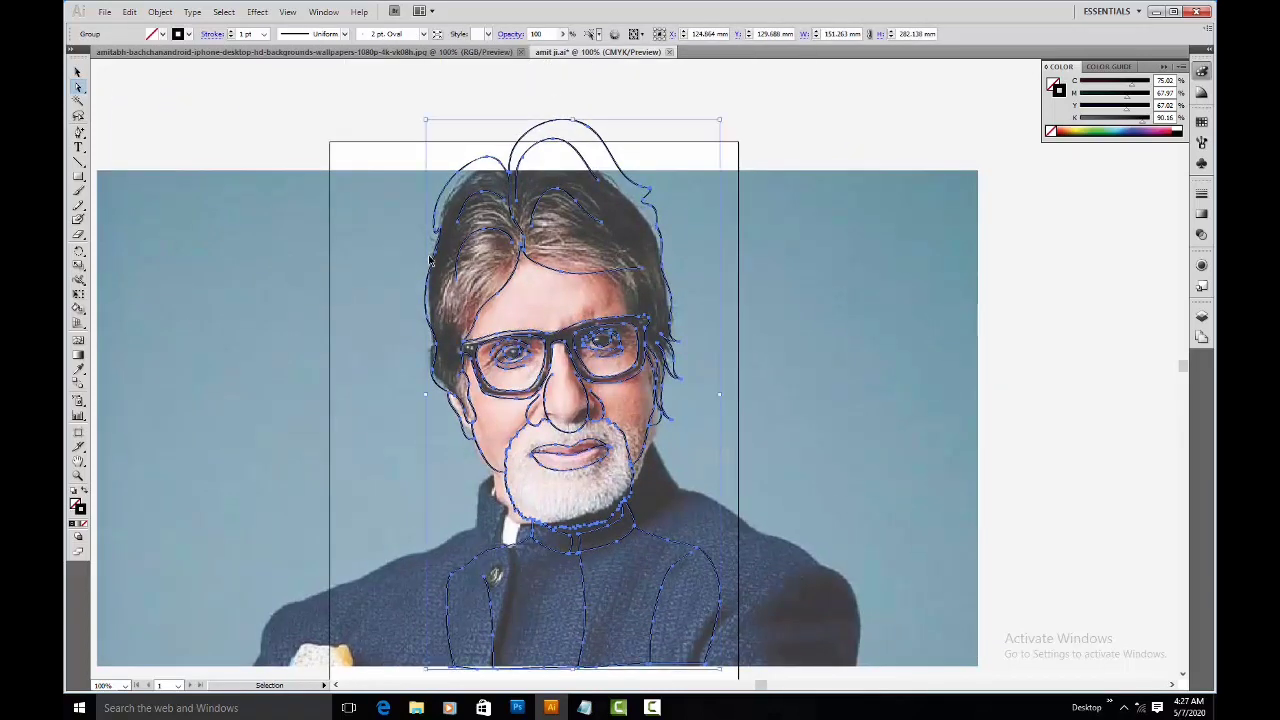
left_click(433, 262)
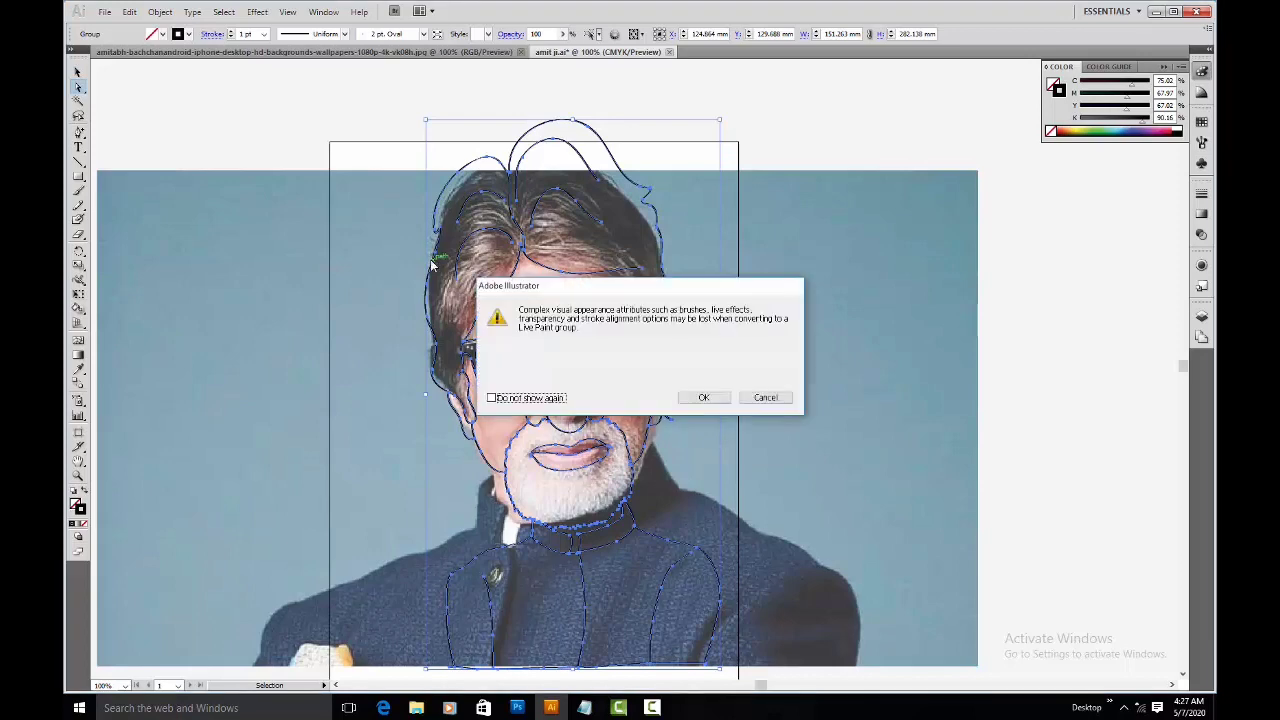
left_click(699, 397)
left_click_drag(676, 414, 537, 455)
left_click_drag(707, 433, 704, 428)
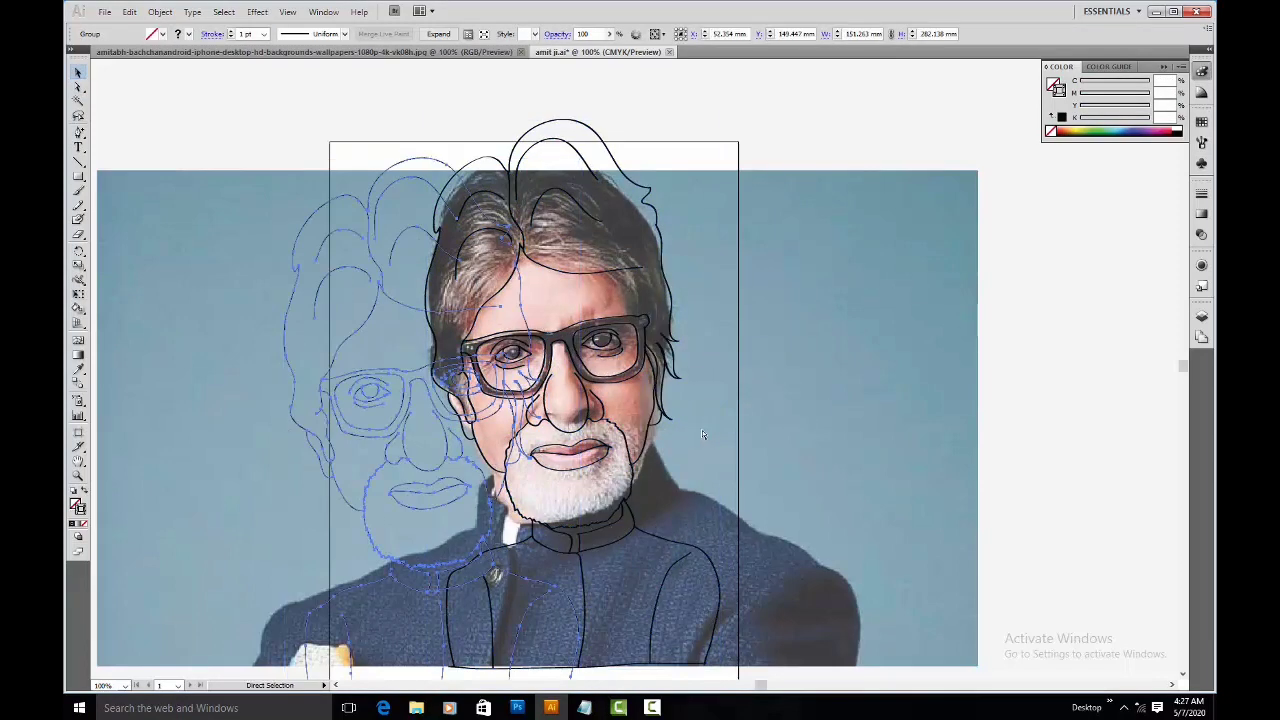
Step: Remove the stroke from the Live Paint copy and fill it with near-white
left_click(84, 528)
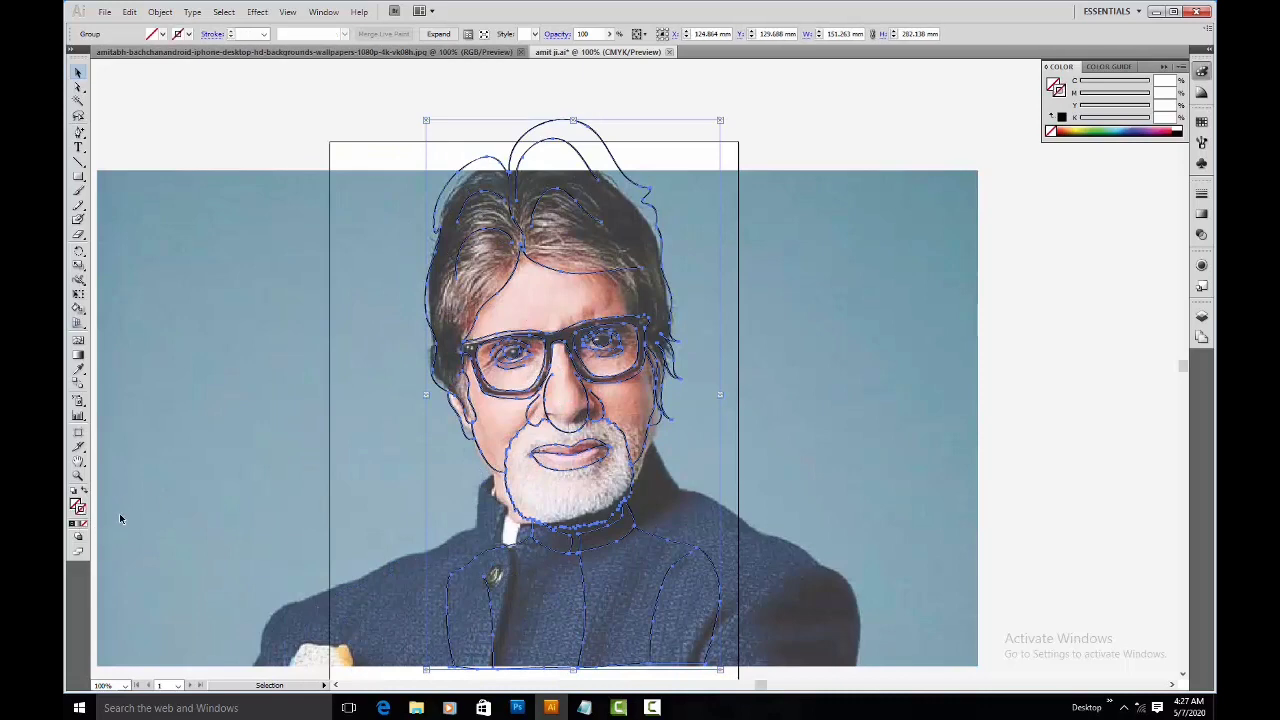
left_click_drag(541, 236, 604, 348)
double_click(78, 506)
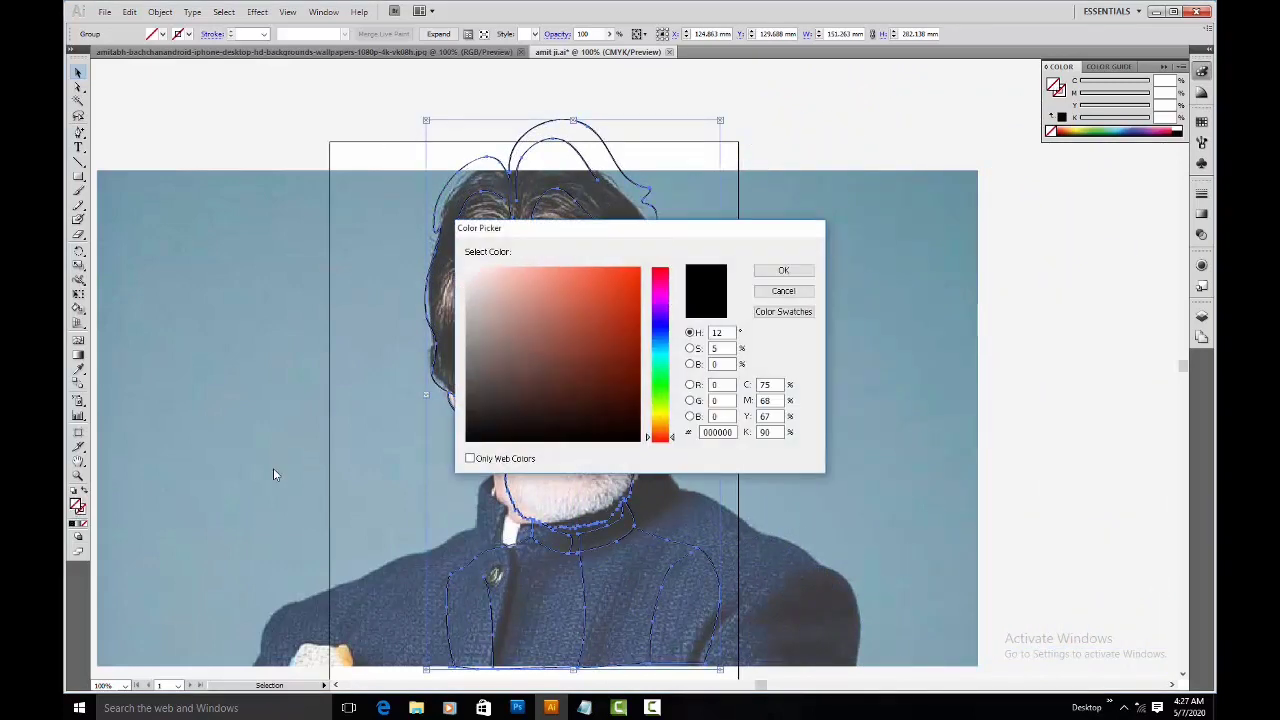
left_click(468, 268)
left_click(781, 271)
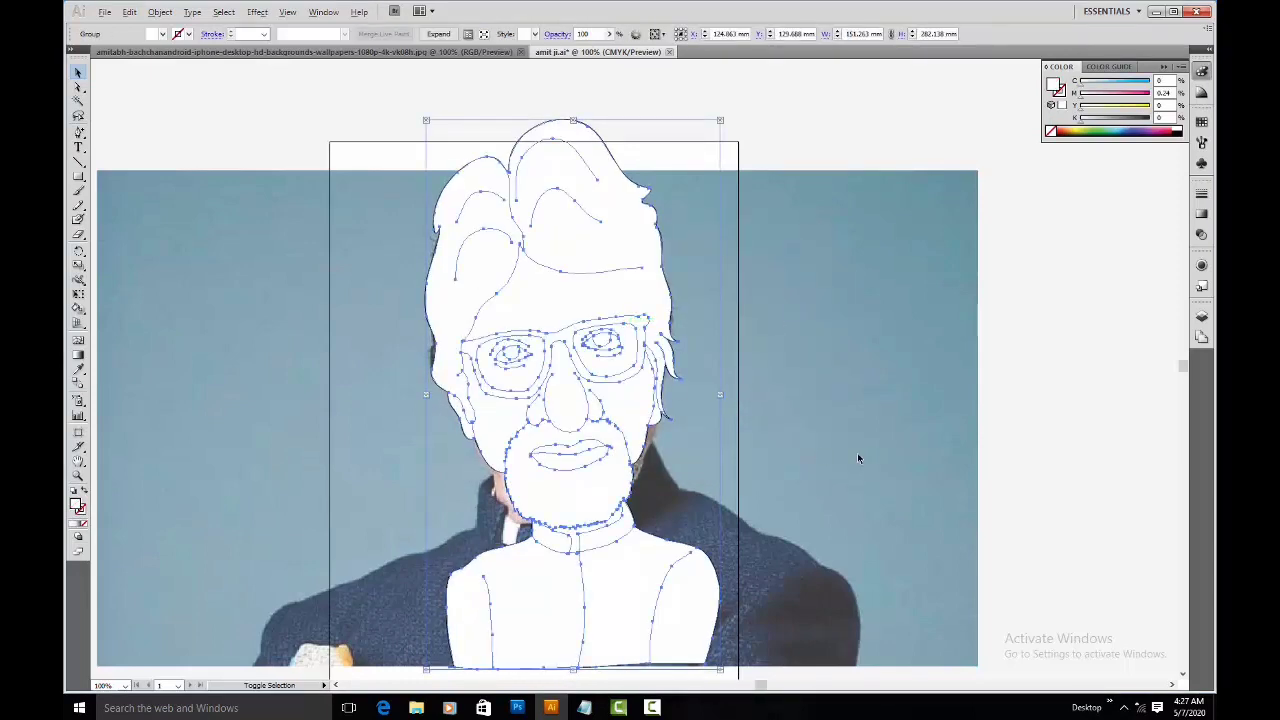
left_click(852, 311)
left_click(606, 305)
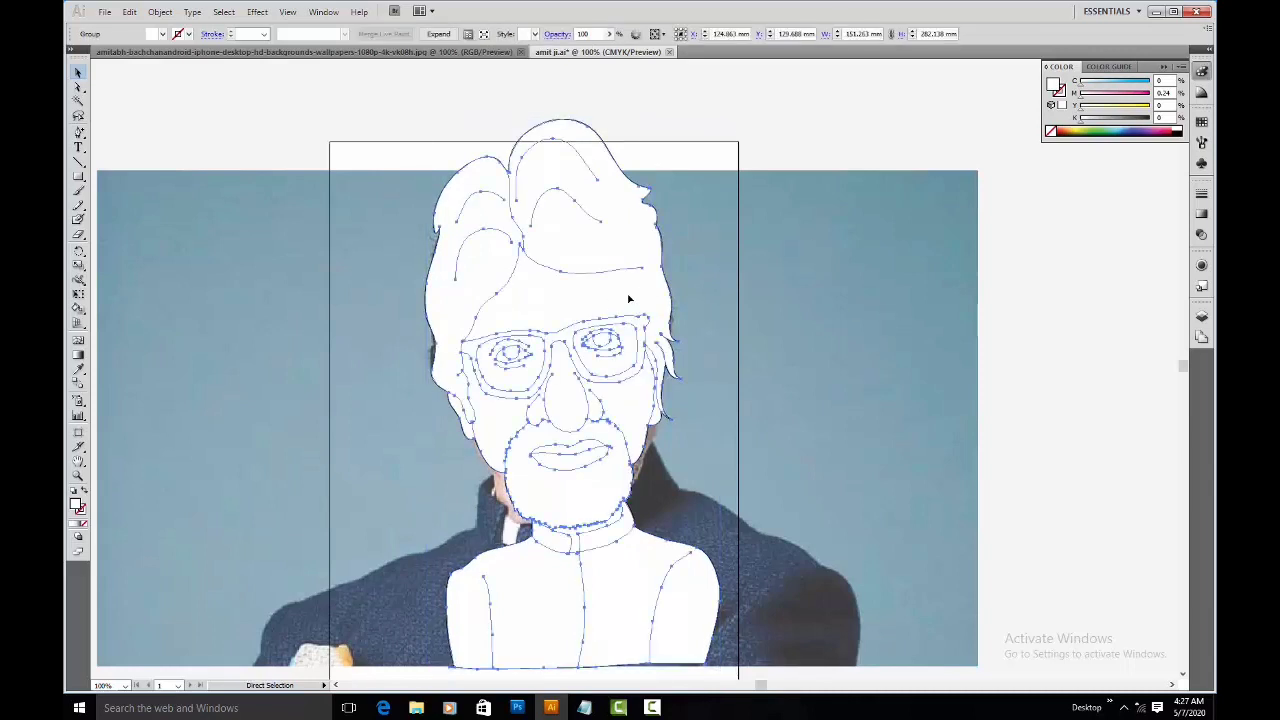
key("ctrl")
left_click(897, 141)
left_click(563, 350)
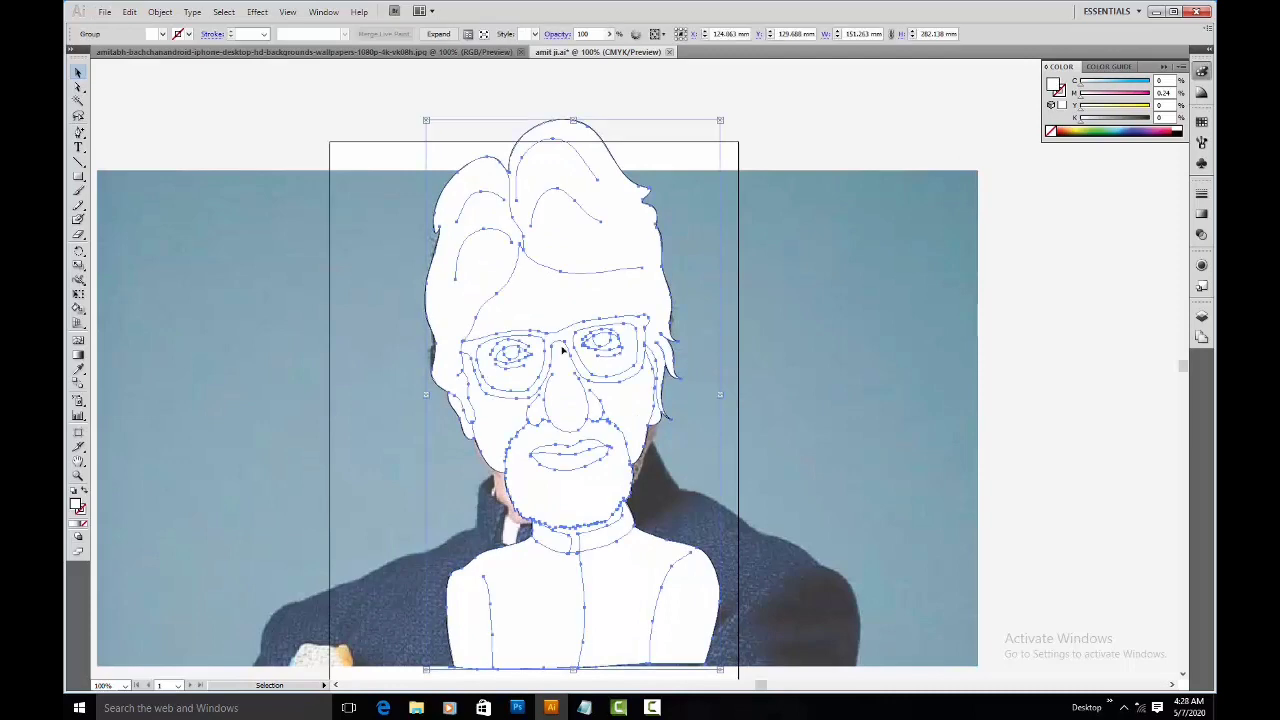
Step: Shift the white silhouette off to one side of the line drawing and bring the black outline to the front
right_click(550, 296)
left_click(797, 352)
left_click(652, 294)
left_click_drag(652, 294, 564, 308)
right_click(623, 270)
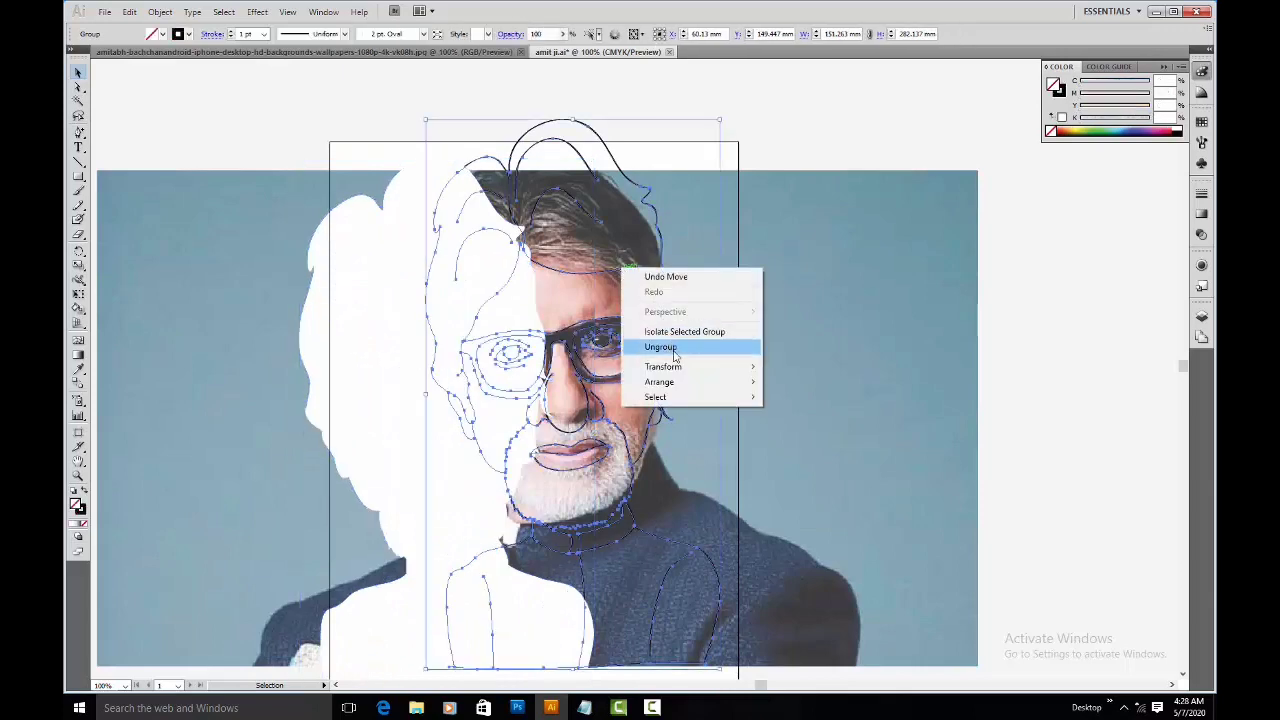
mouse_move(690, 382)
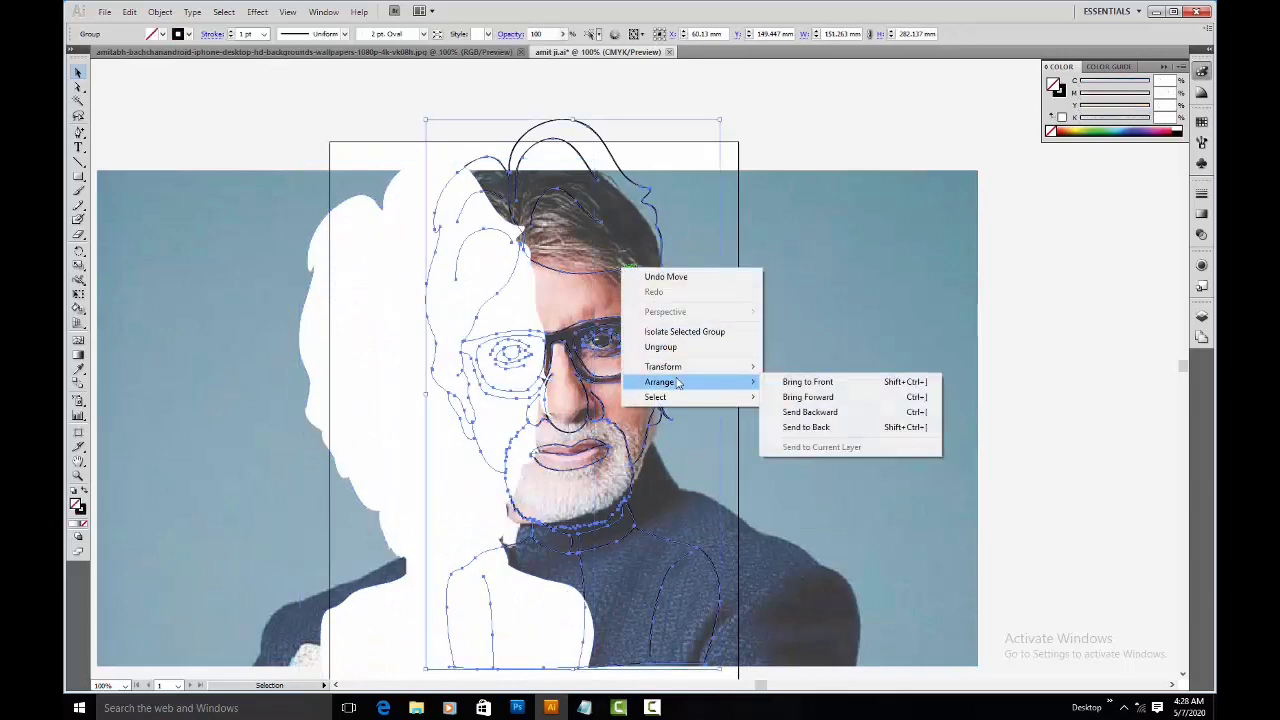
left_click(814, 383)
Step: Align the outline and the white silhouette on their common centres and move both to the left of the photo
left_click(360, 123)
left_click_drag(360, 124, 533, 267)
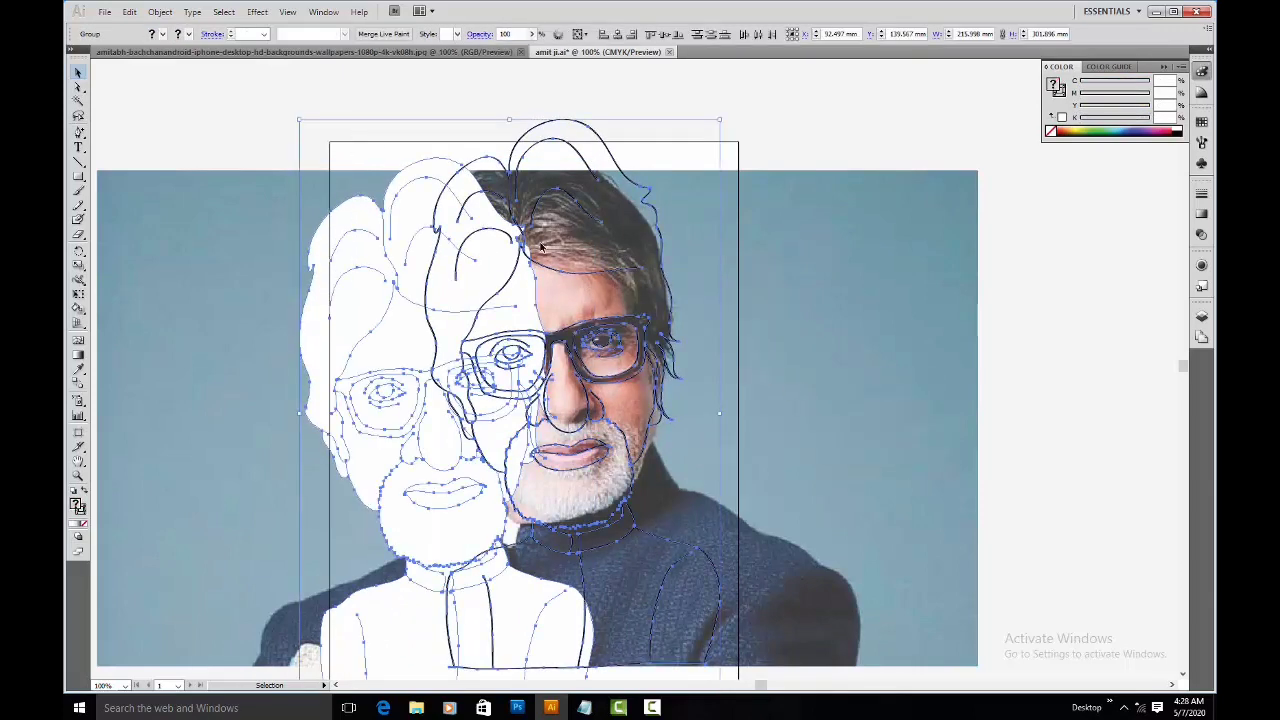
right_click(542, 226)
left_click(617, 36)
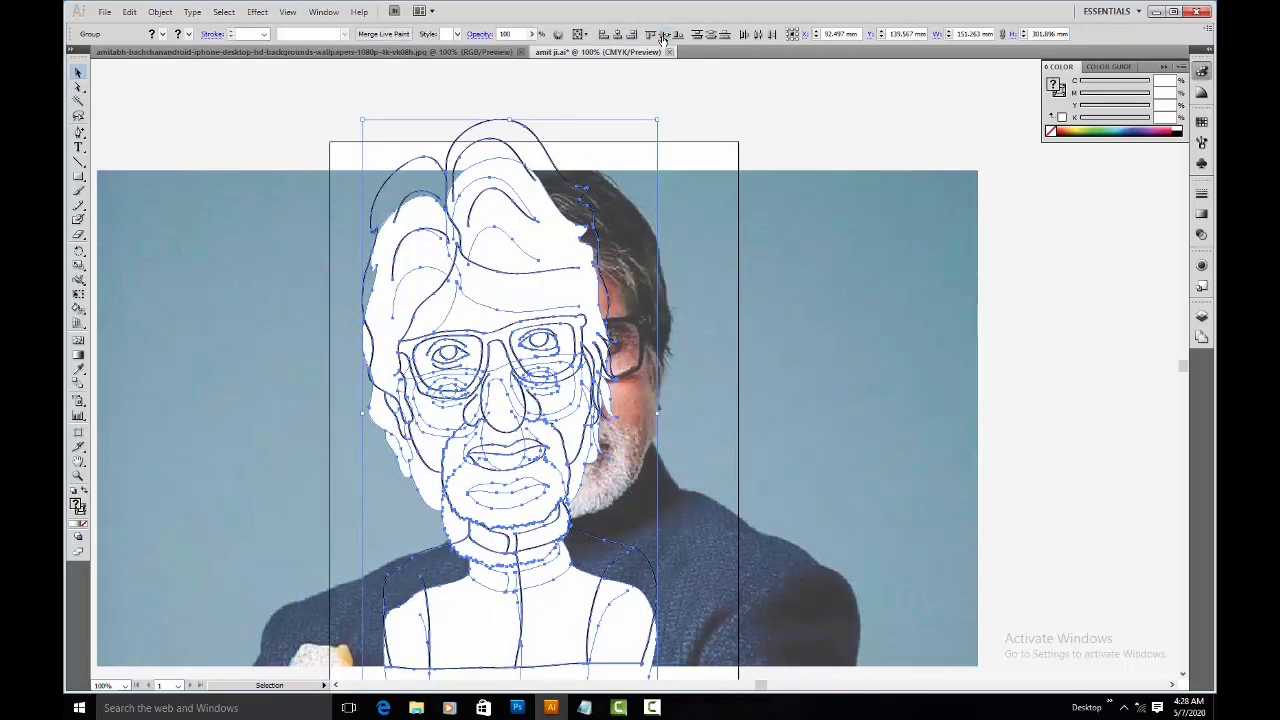
left_click(780, 229)
left_click_drag(557, 257, 607, 214)
left_click_drag(590, 284, 293, 266)
left_click_drag(303, 311, 529, 334)
left_click(291, 323)
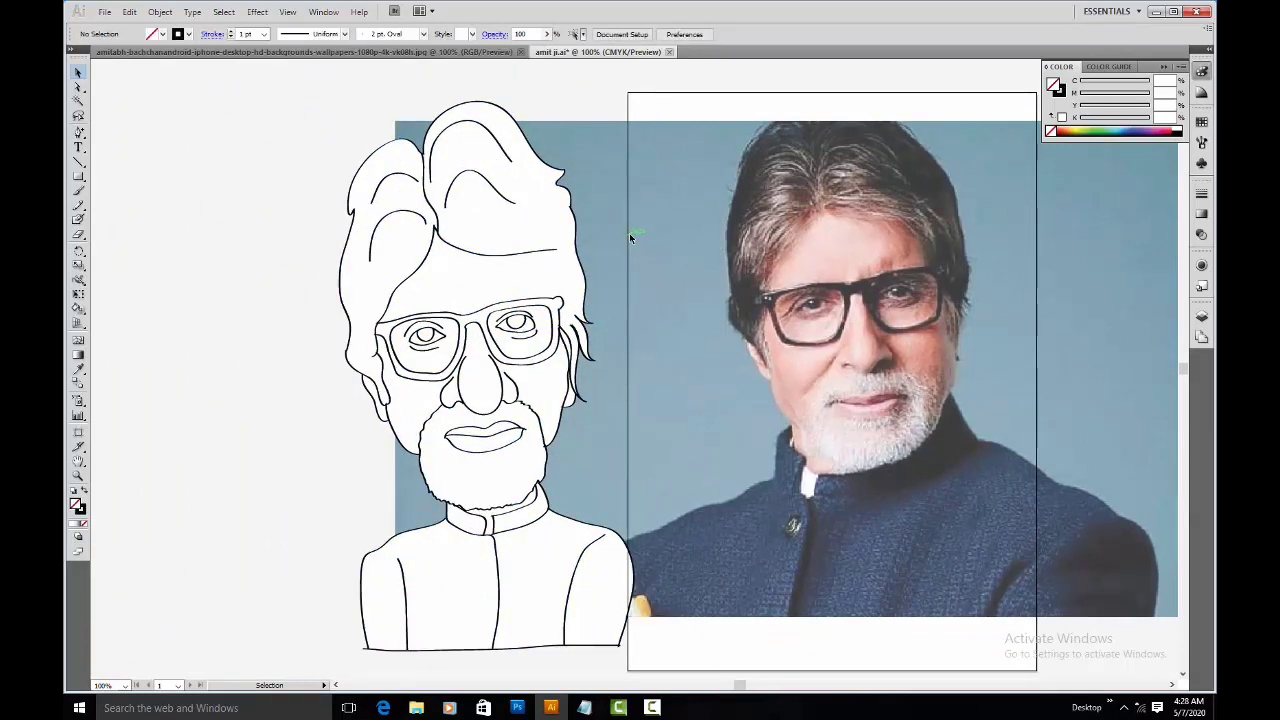
Step: Undo the move, alignment, white fill and Live Paint conversion, restoring the plain line drawing over the photo
key("v")
key("ctrl+z")
key("ctrl+z")
key("ctrl+z")
key("ctrl+z")
key("ctrl+z")
key("ctrl+z")
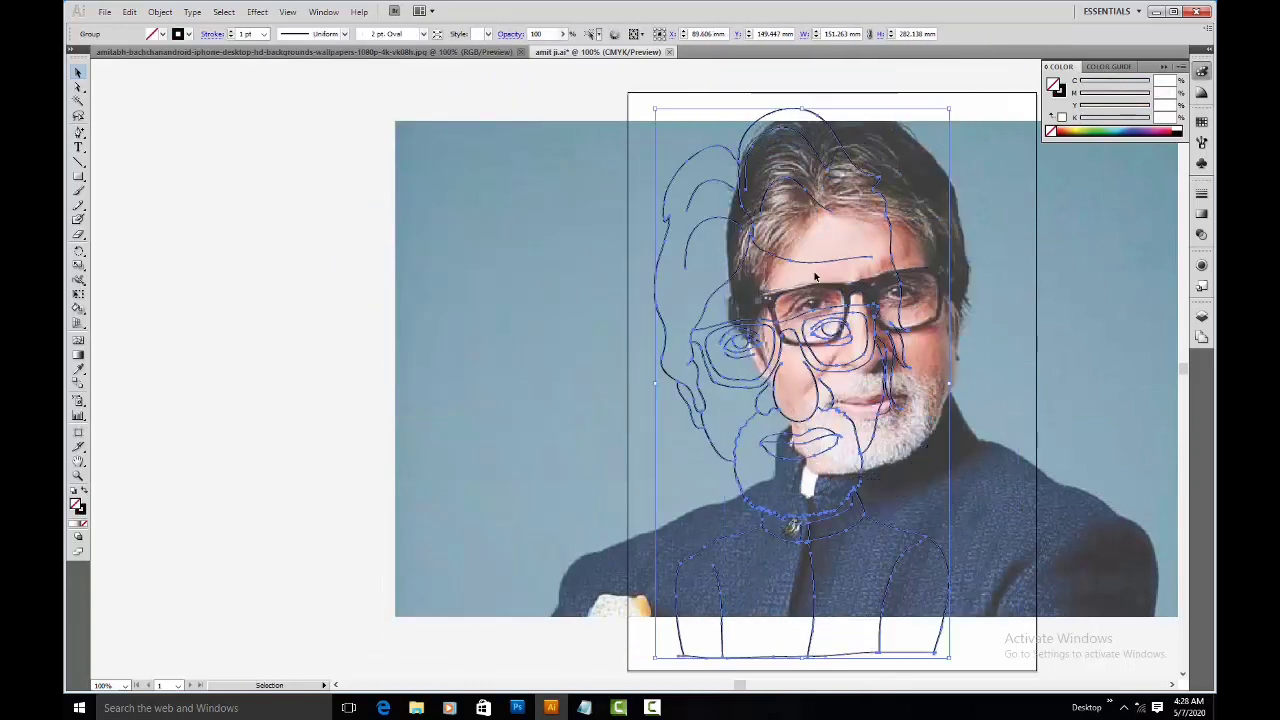
key("ctrl+shift+z")
Step: Paint a hairline stroke from the fringe line down the right-hand temple to the top of the glasses
key("ctrl+plus")
key("ctrl+plus")
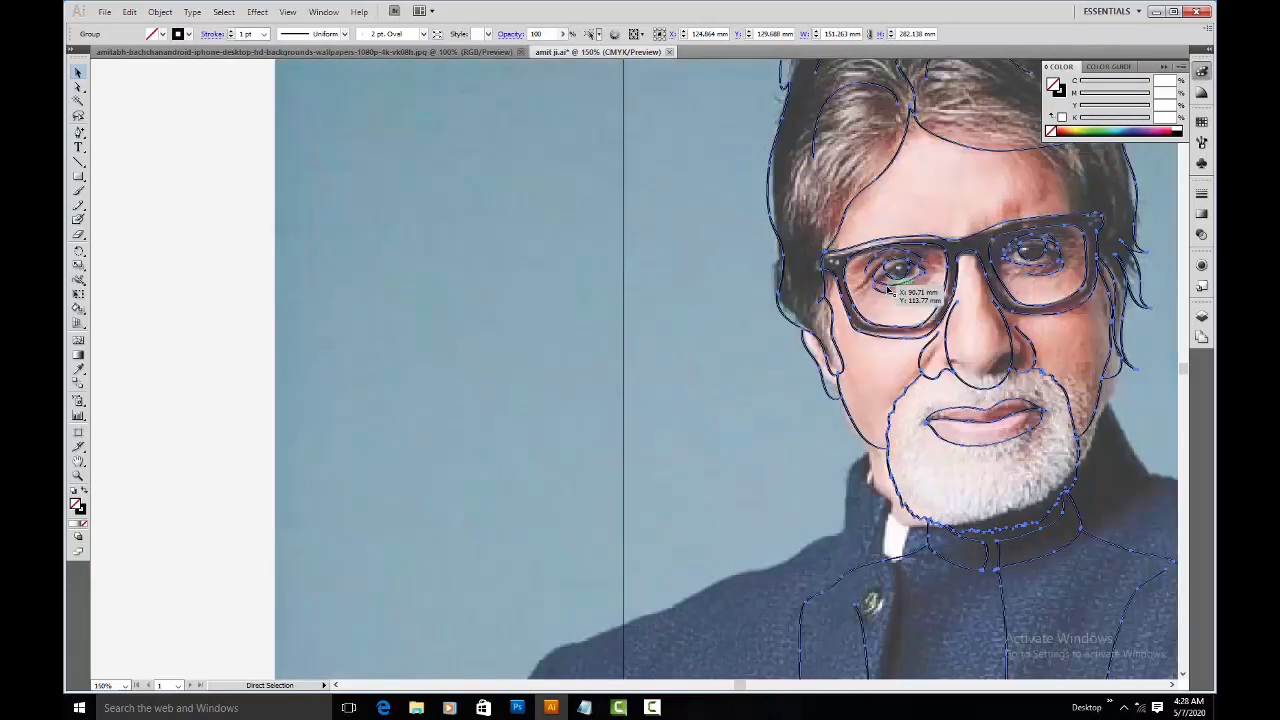
left_click_drag(1154, 310, 618, 416)
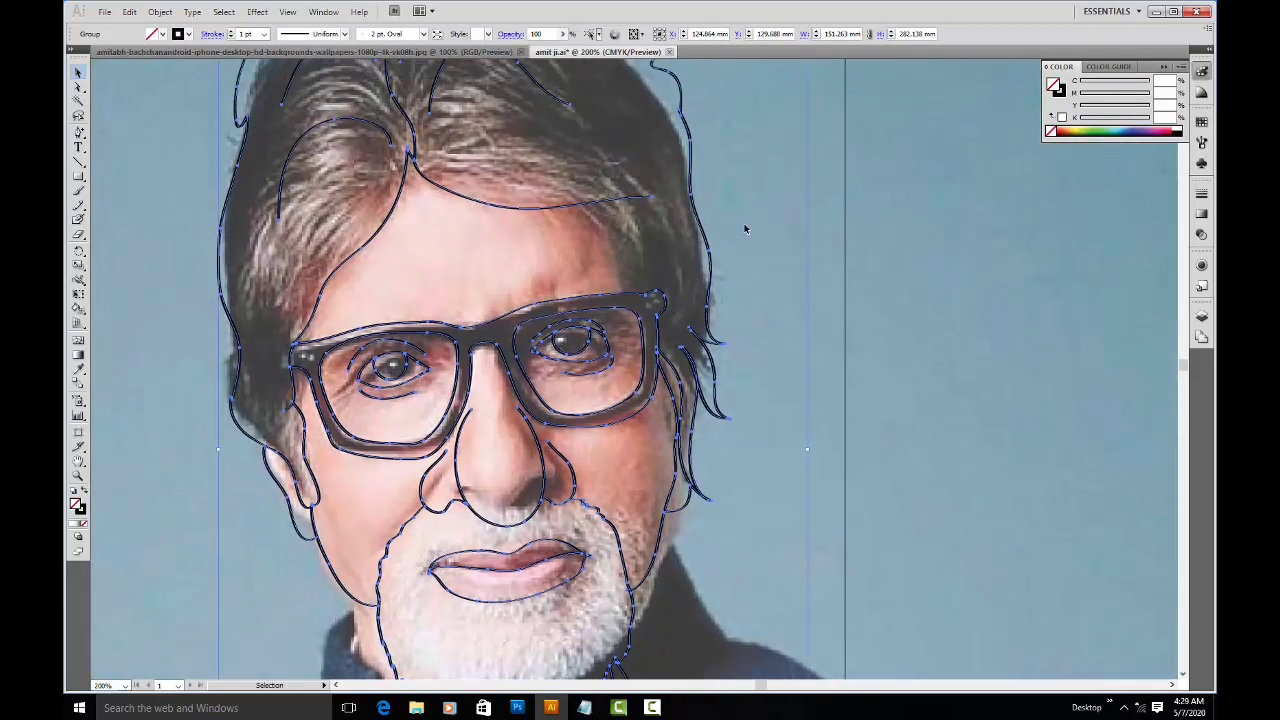
left_click(790, 243)
key("b")
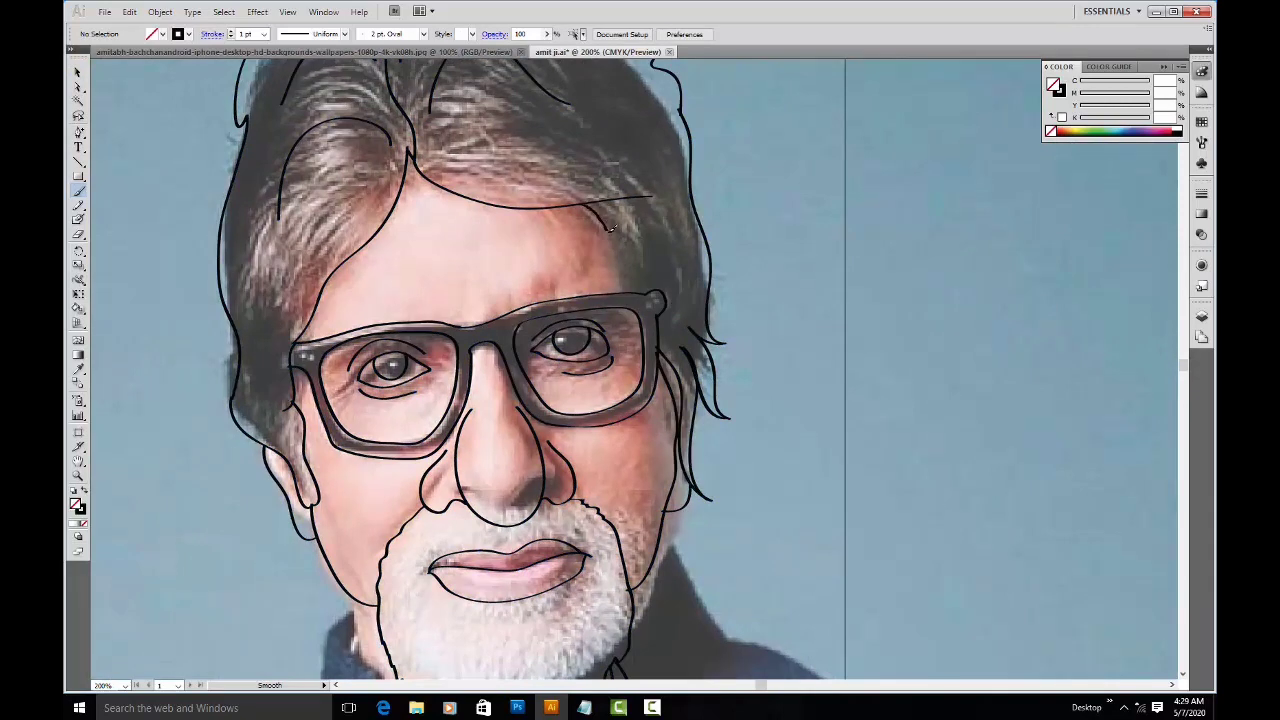
left_click_drag(665, 243, 737, 224)
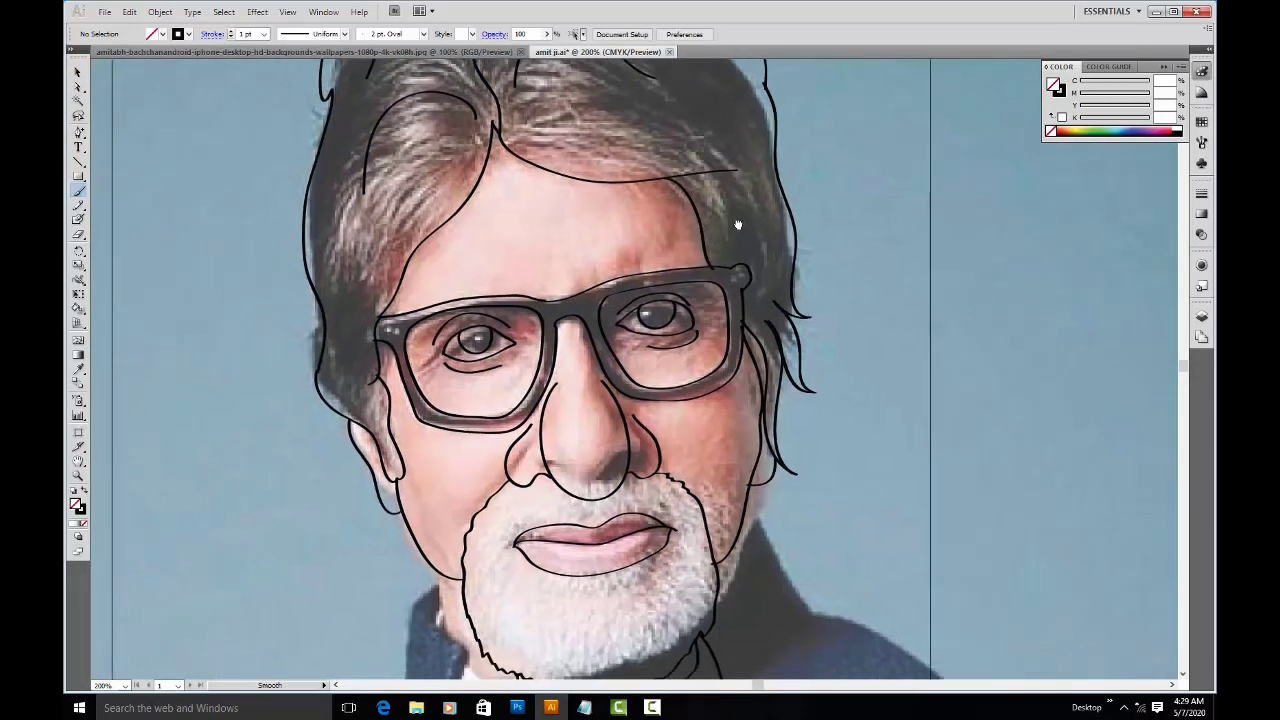
Step: Select the complete line drawing, duplicate it in place and convert the copy to a Live Paint group
key("ctrl+minus")
key("ctrl+minus")
key("ctrl+minus")
key("ctrl+minus")
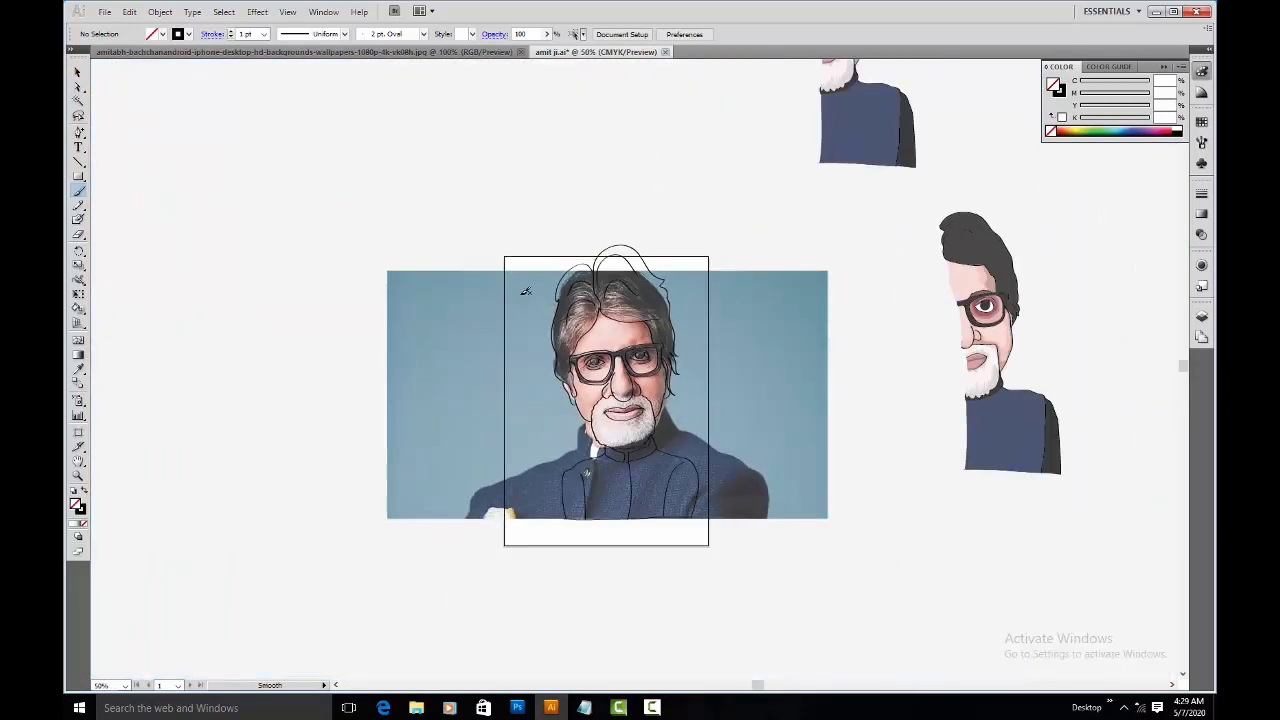
key("ctrl+a")
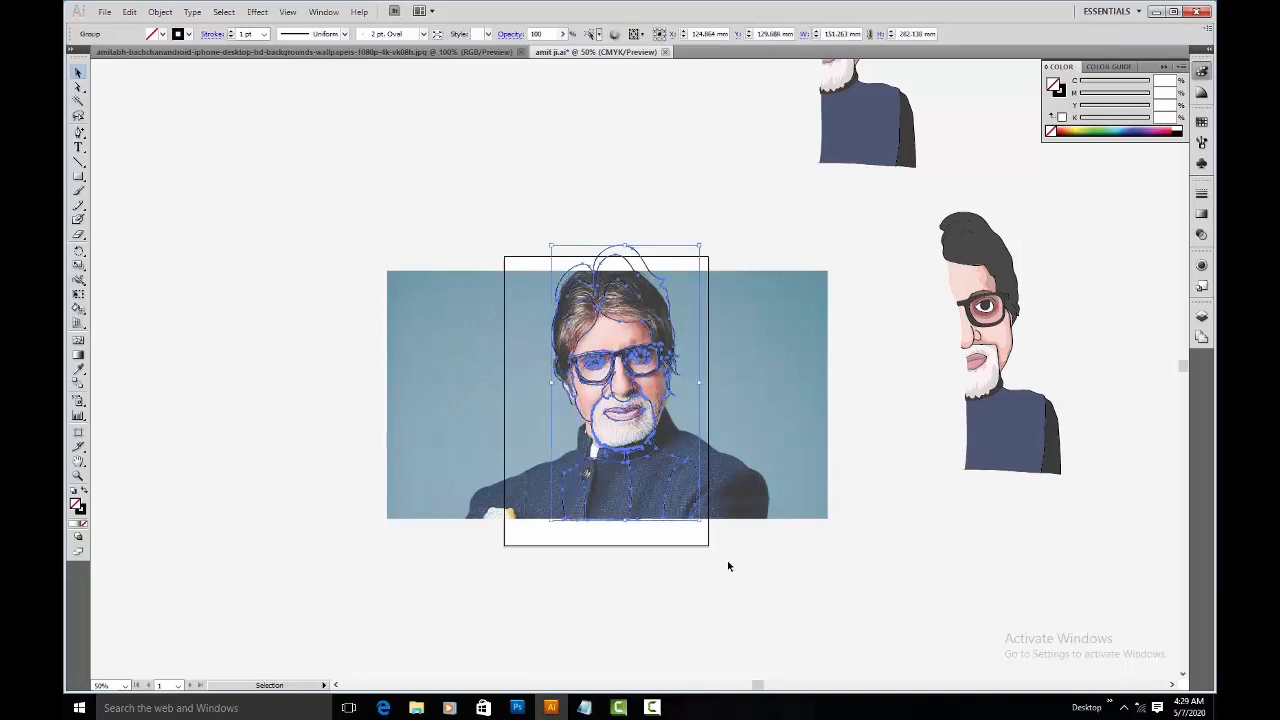
key("ctrl+plus")
key("ctrl+plus")
key("ctrl+plus")
key("v")
mouse_move(622, 323)
left_mouse_down()
mouse_move(480, 343)
mouse_move(553, 355)
left_mouse_up()
key("ctrl+alt+x")
left_click(704, 398)
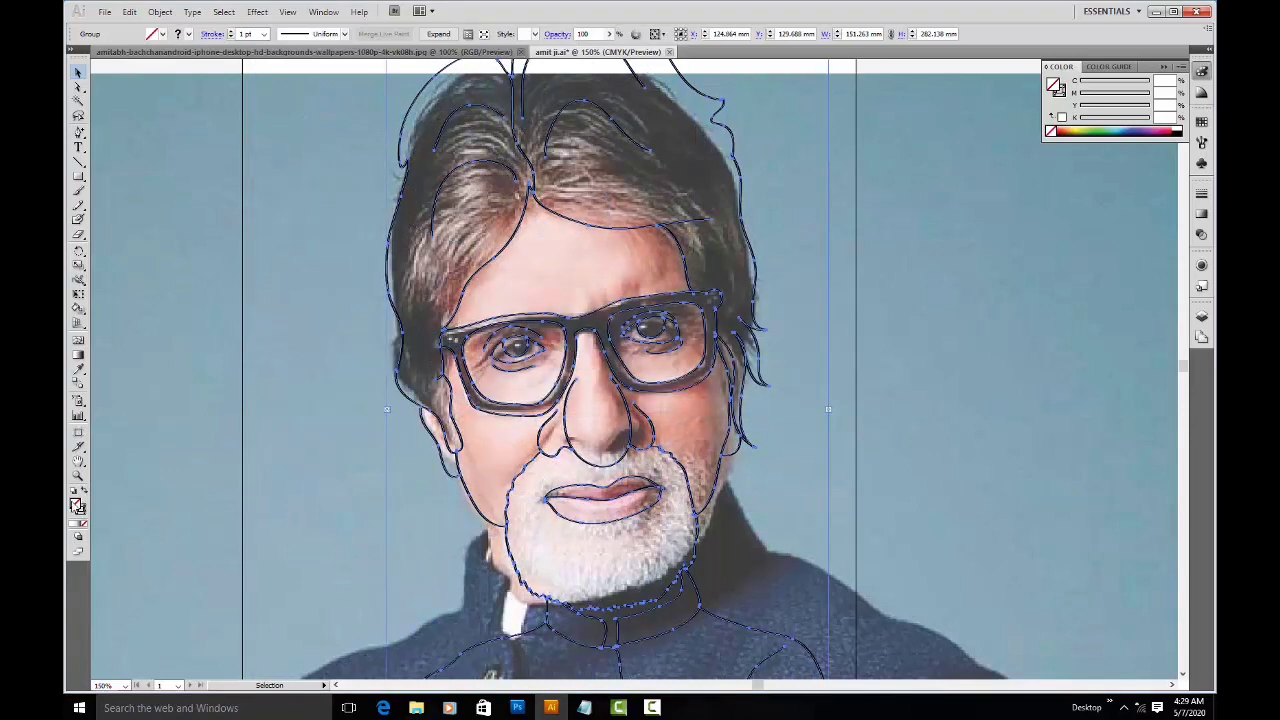
Step: Fill the Live Paint copy with white and remove its stroke
double_click(77, 506)
left_click(783, 272)
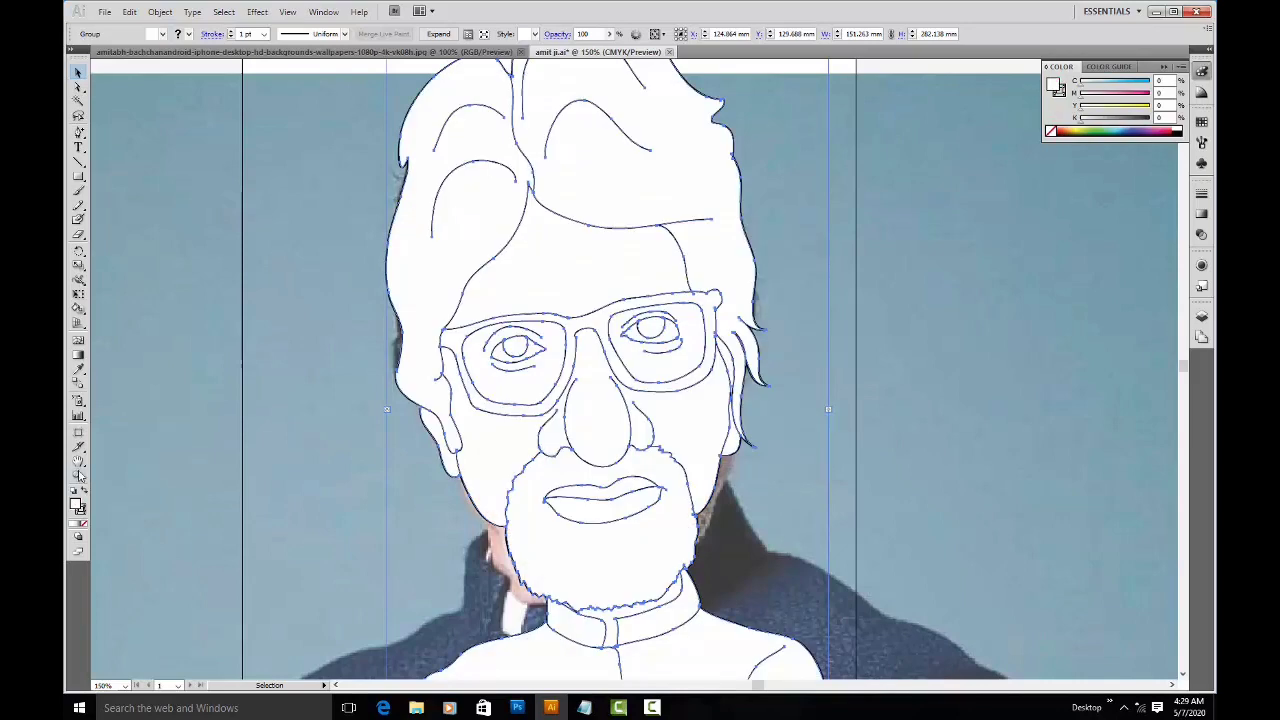
left_click(84, 523)
left_click(216, 524)
left_click(620, 395)
Step: Send the white silhouette to the back behind the outline, then bring both groups together to the front of the photo
right_click(673, 263)
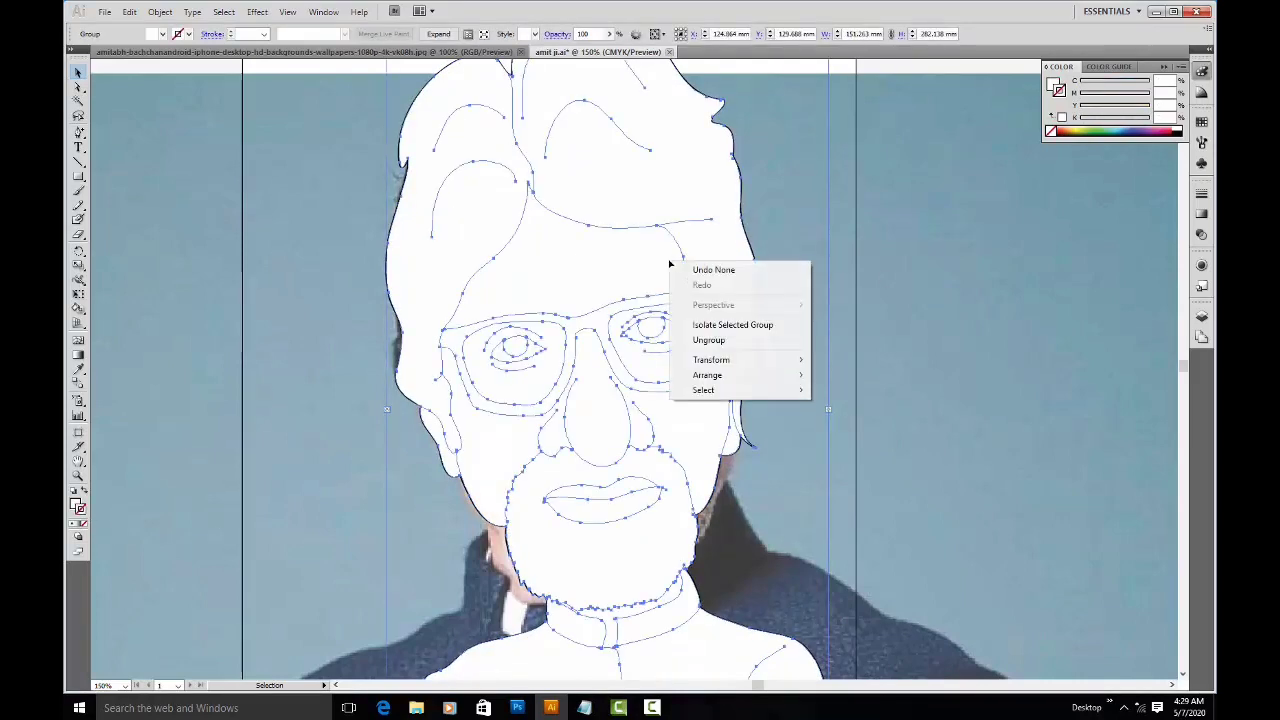
mouse_move(720, 375)
left_click(848, 420)
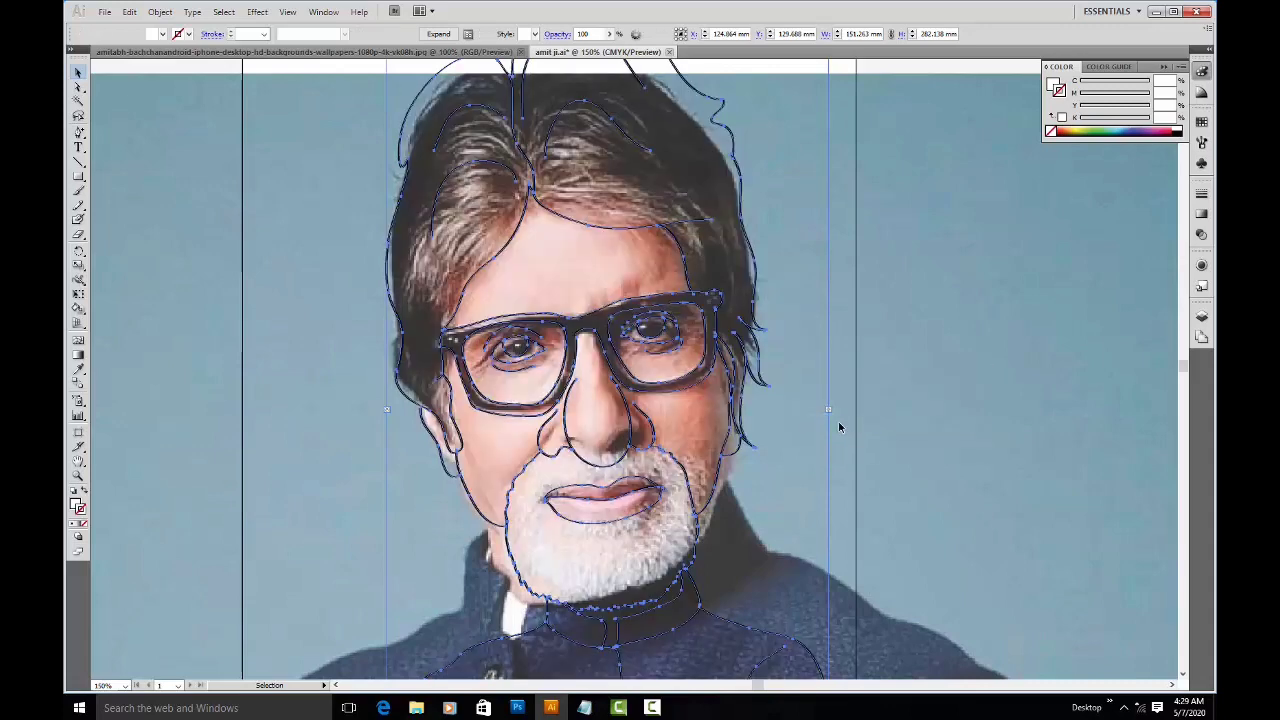
right_click(662, 308)
mouse_move(716, 420)
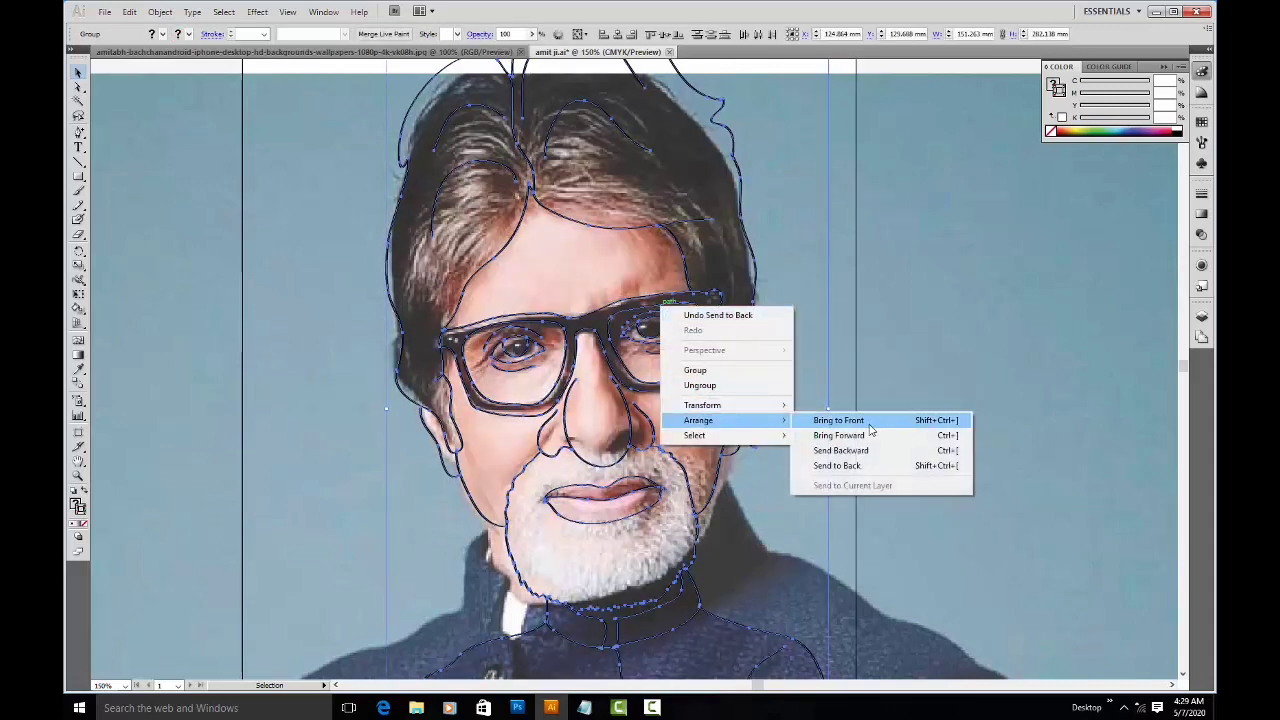
left_click(866, 423)
Step: Move the outline and white silhouette together to the right, beside the face in the photo
left_click(858, 341)
left_click_drag(510, 241, 478, 395)
left_click_drag(575, 487, 960, 443)
left_click_drag(936, 520, 658, 314)
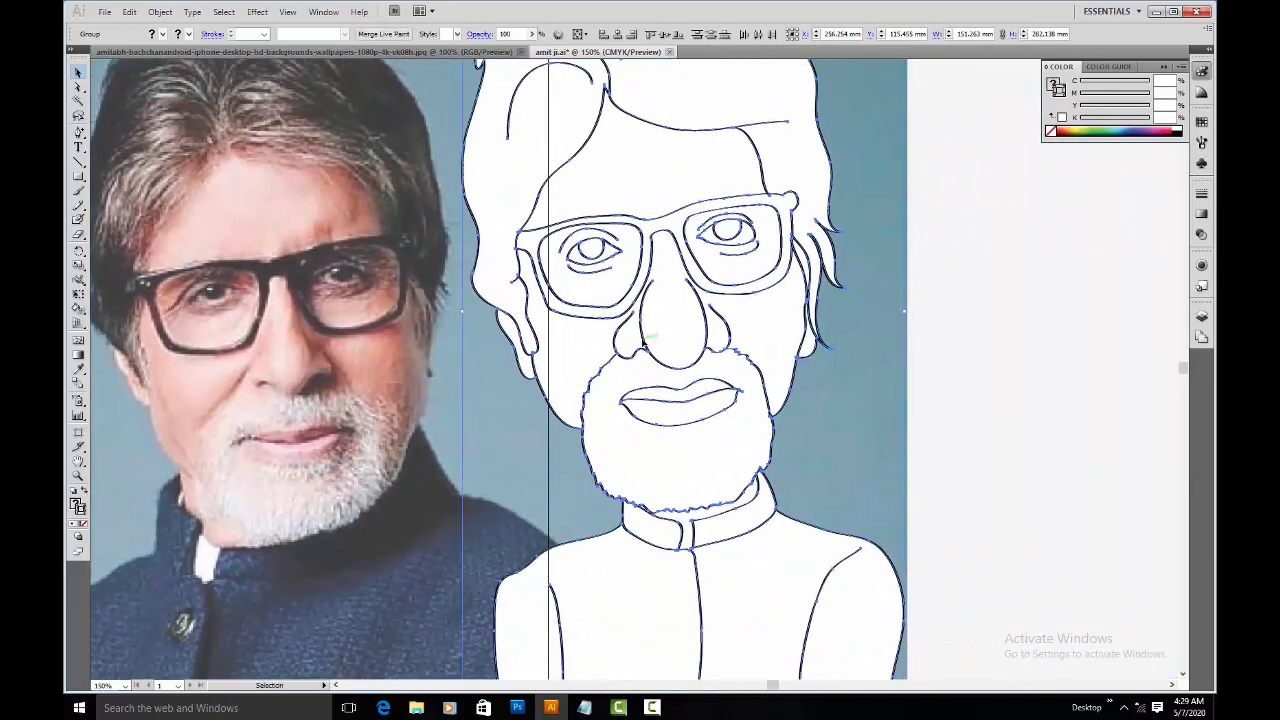
Step: Sample a light skin tone from the photo and fill the cheeks, nose and forehead with the Live Paint Bucket
left_click(367, 426)
key("i")
key("k")
left_click(566, 330)
left_click(666, 296)
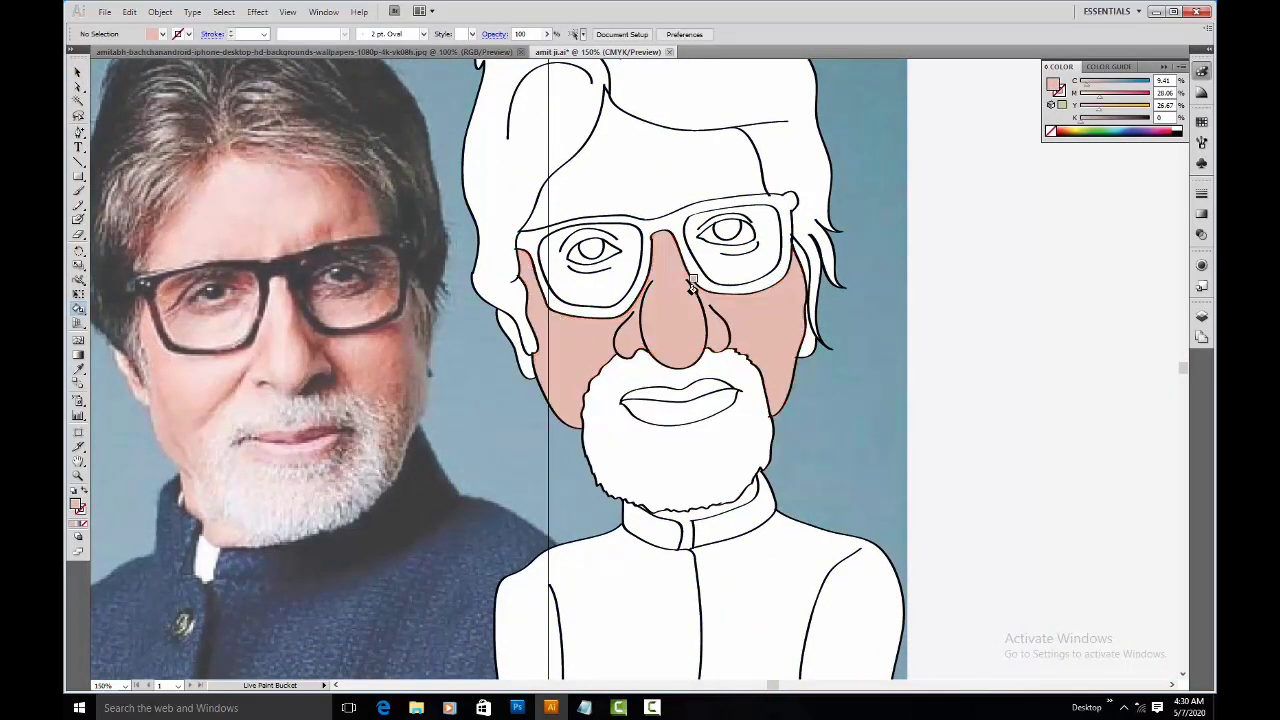
left_click(714, 192)
Step: Sample a darker skin tone from the photo's cheek and fill the skin areas inside both glasses lenses
left_click(392, 292, "alt")
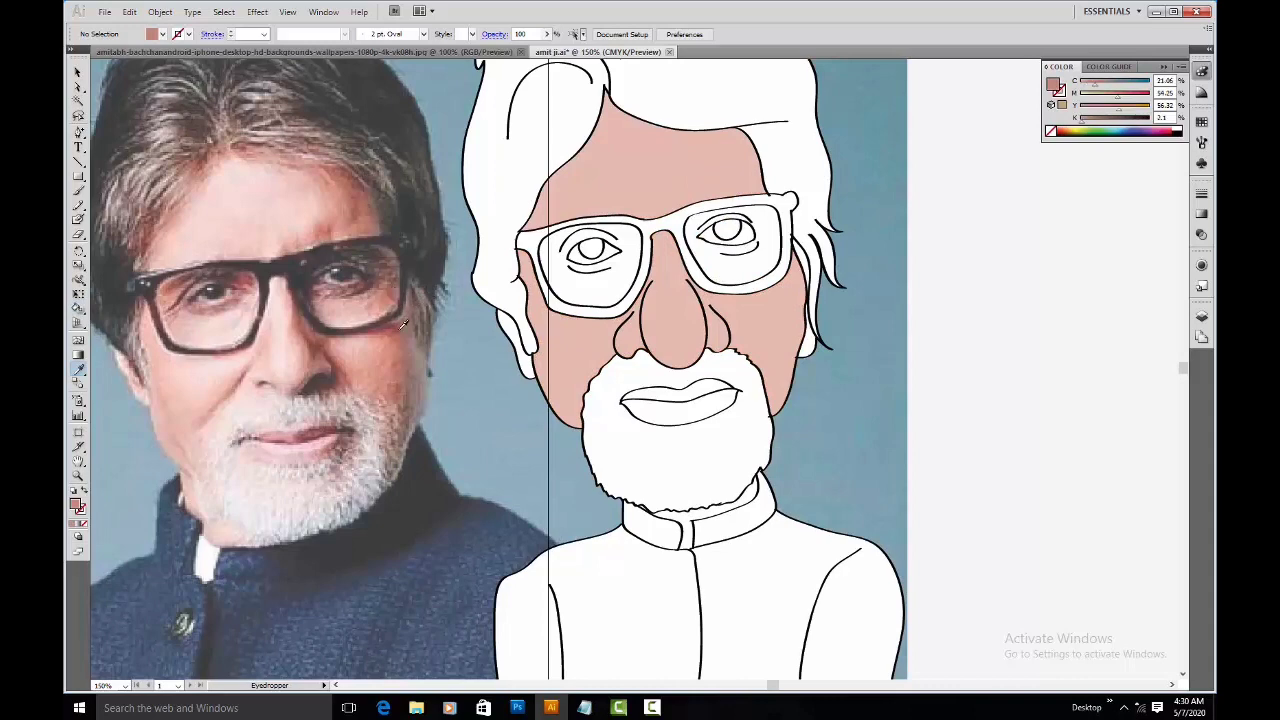
left_click(600, 275)
left_click(745, 272)
left_click(777, 446)
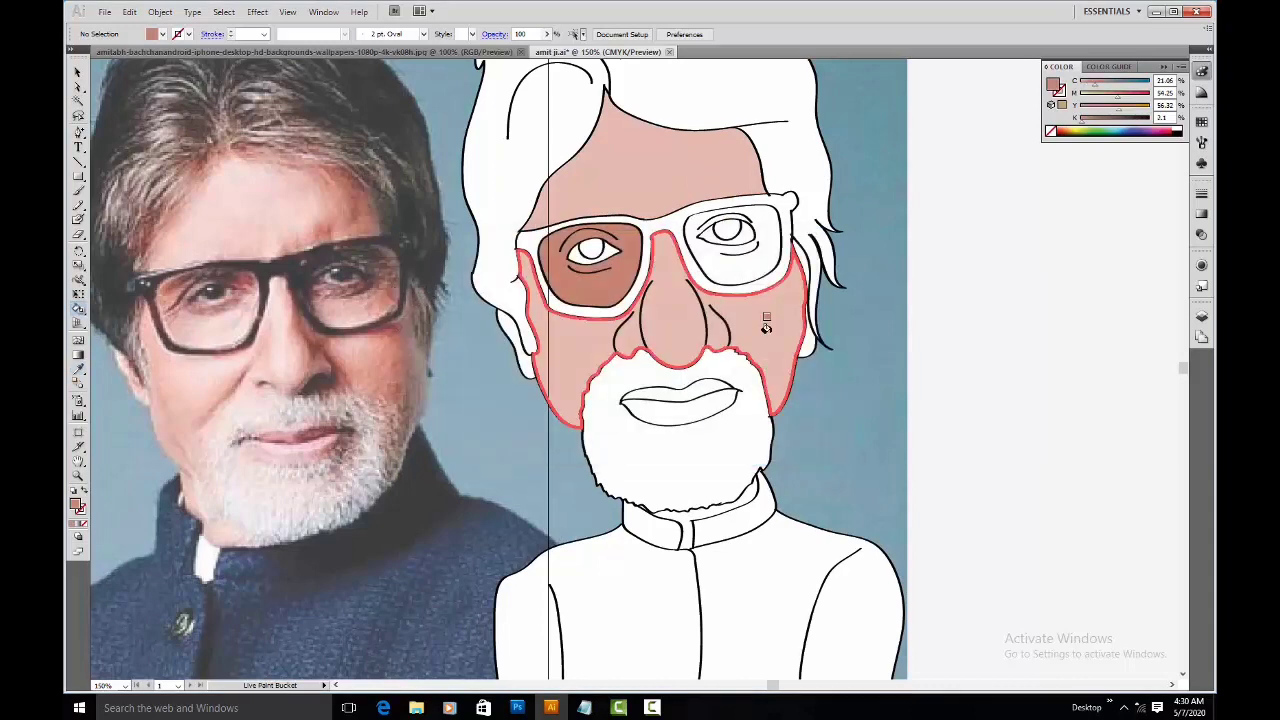
left_click(738, 258)
Step: Fill the lips with pink sampled from the photo's mouth and the beard with grey sampled from its beard
left_click(325, 447, "alt")
left_click(707, 418)
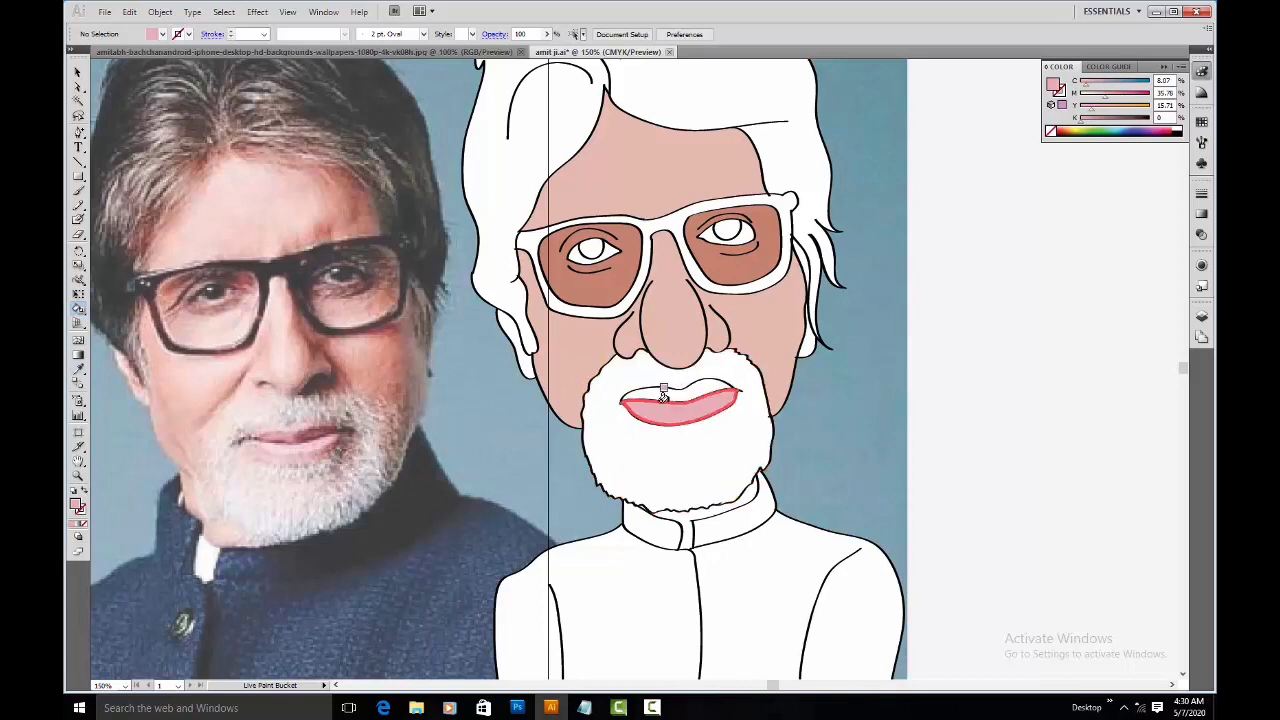
left_click(379, 437, "alt")
left_click(629, 457)
Step: Sample dark grey from the photo's hair and fill both hair sections of the caricature
left_click_drag(778, 282, 815, 462)
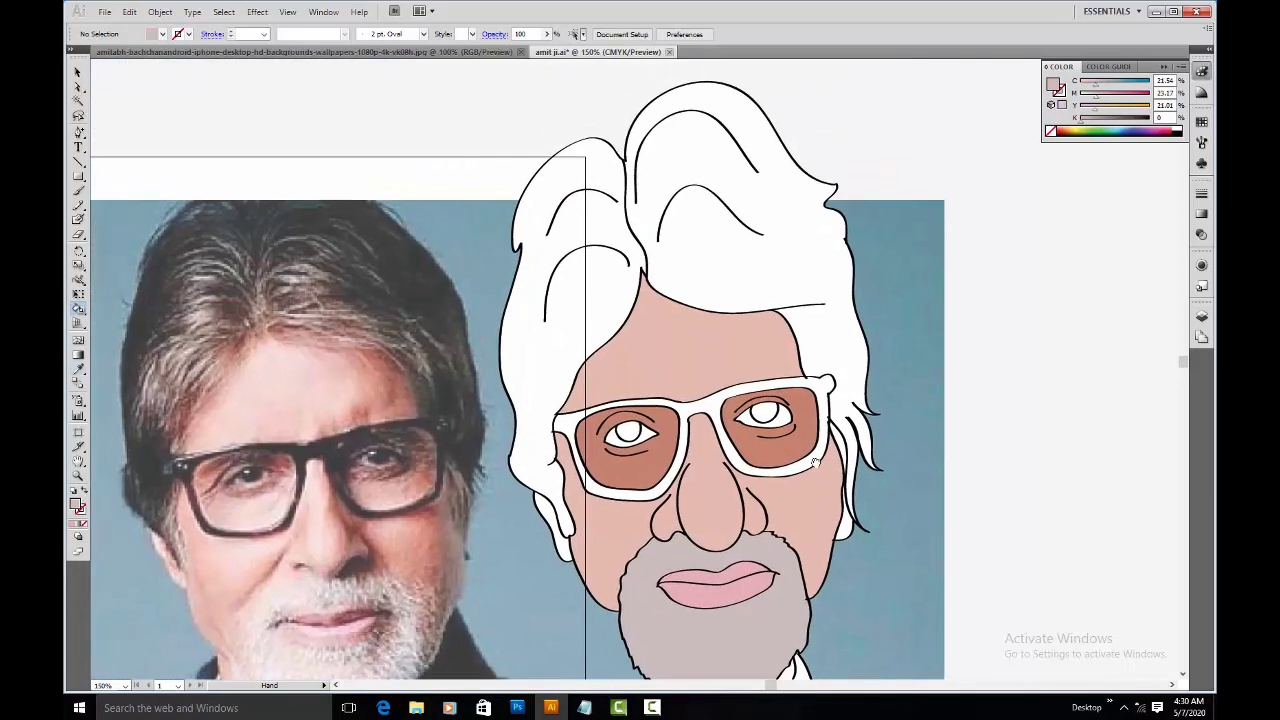
left_click(426, 244, "alt")
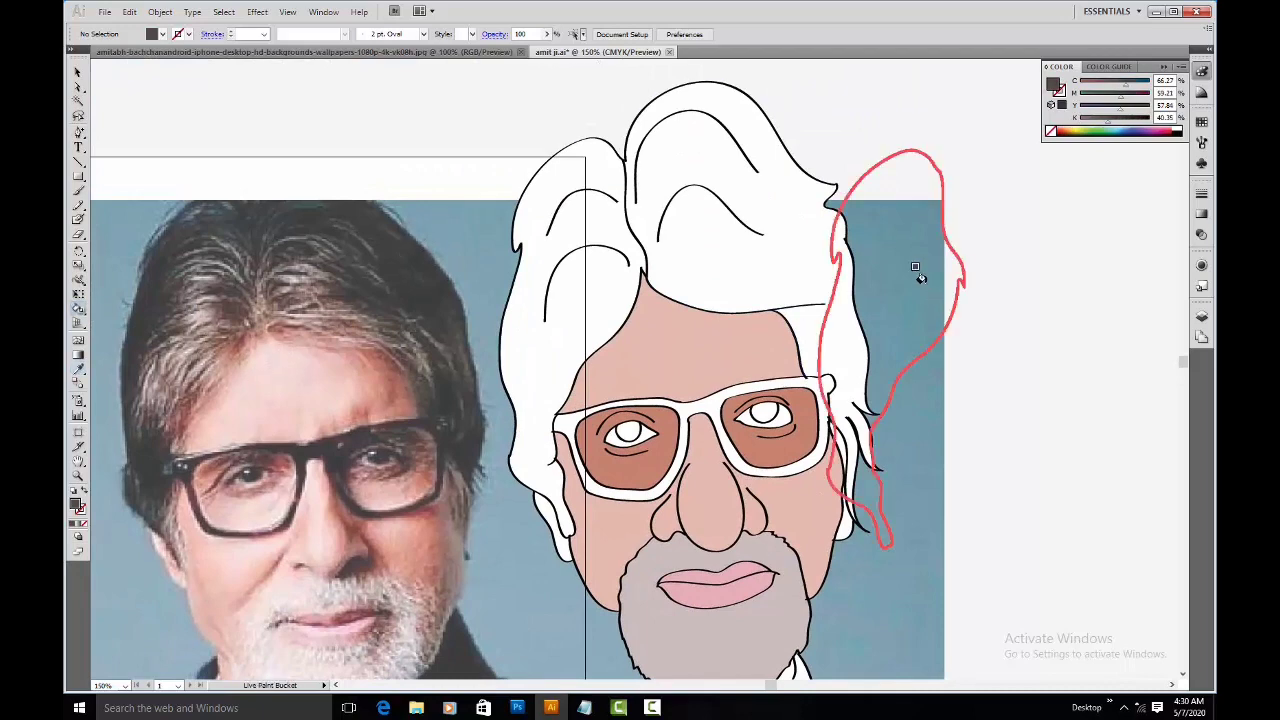
left_click(840, 280)
left_click(578, 303)
left_click_drag(741, 365, 761, 295)
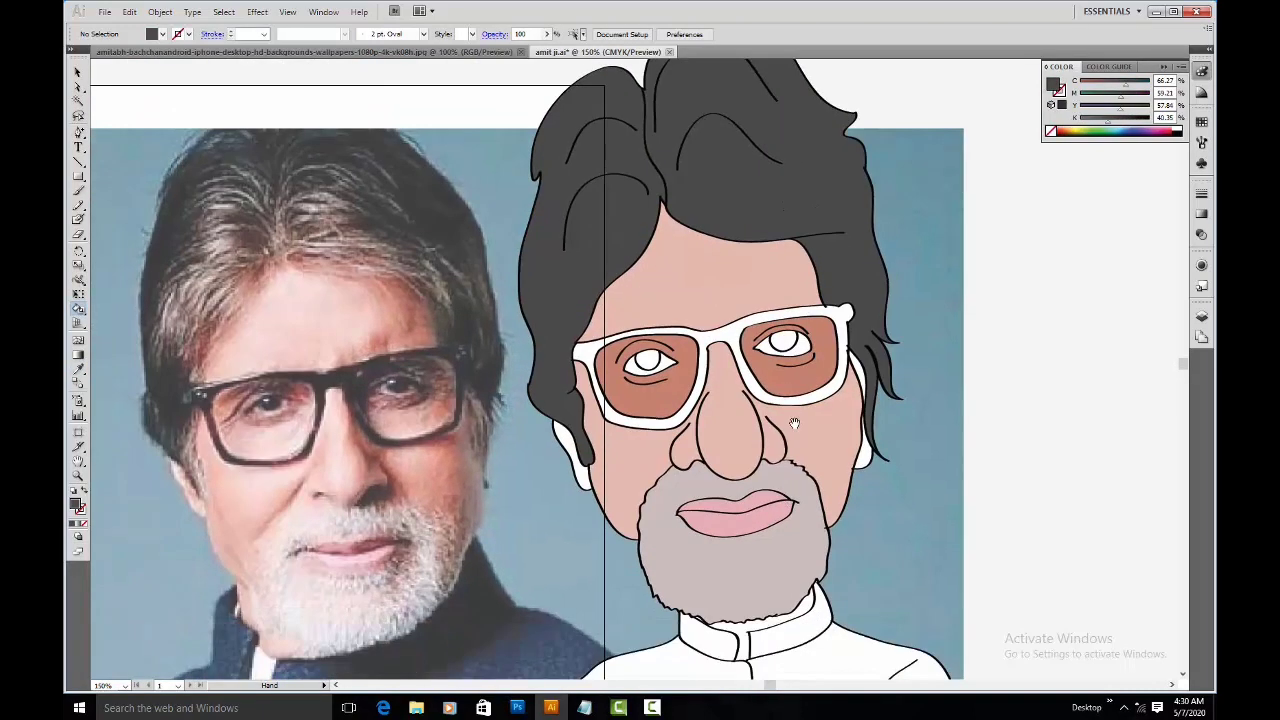
Step: Fill the glasses frame with black sampled from the photo's glasses and both ears with the skin tone sampled from the caricature's forehead
left_click(392, 400, "alt")
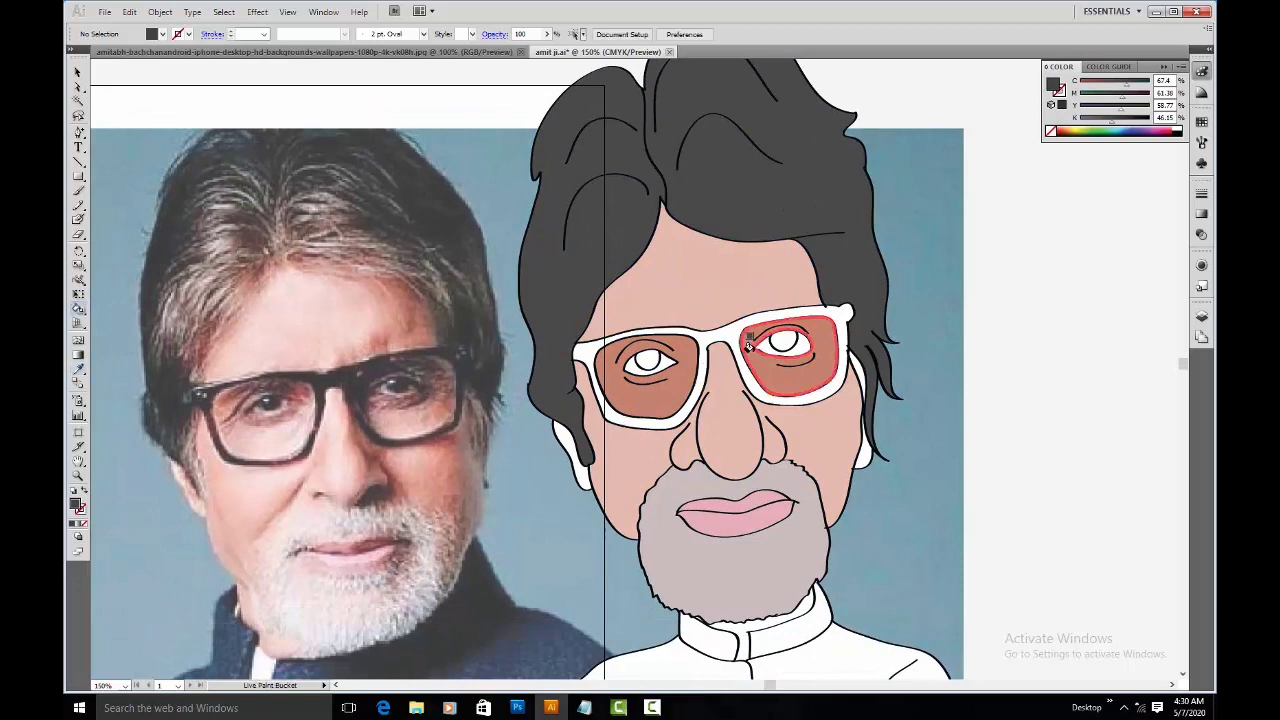
left_click(714, 336)
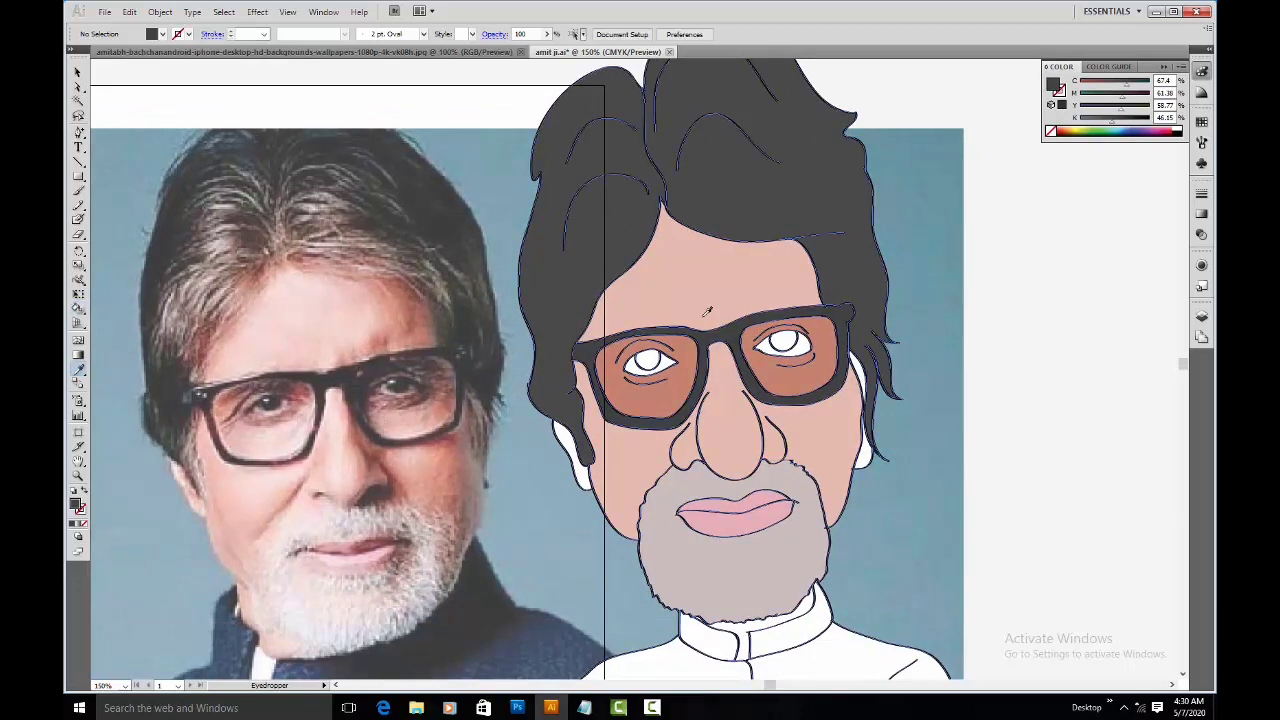
left_click(670, 291, "alt")
left_click(575, 455)
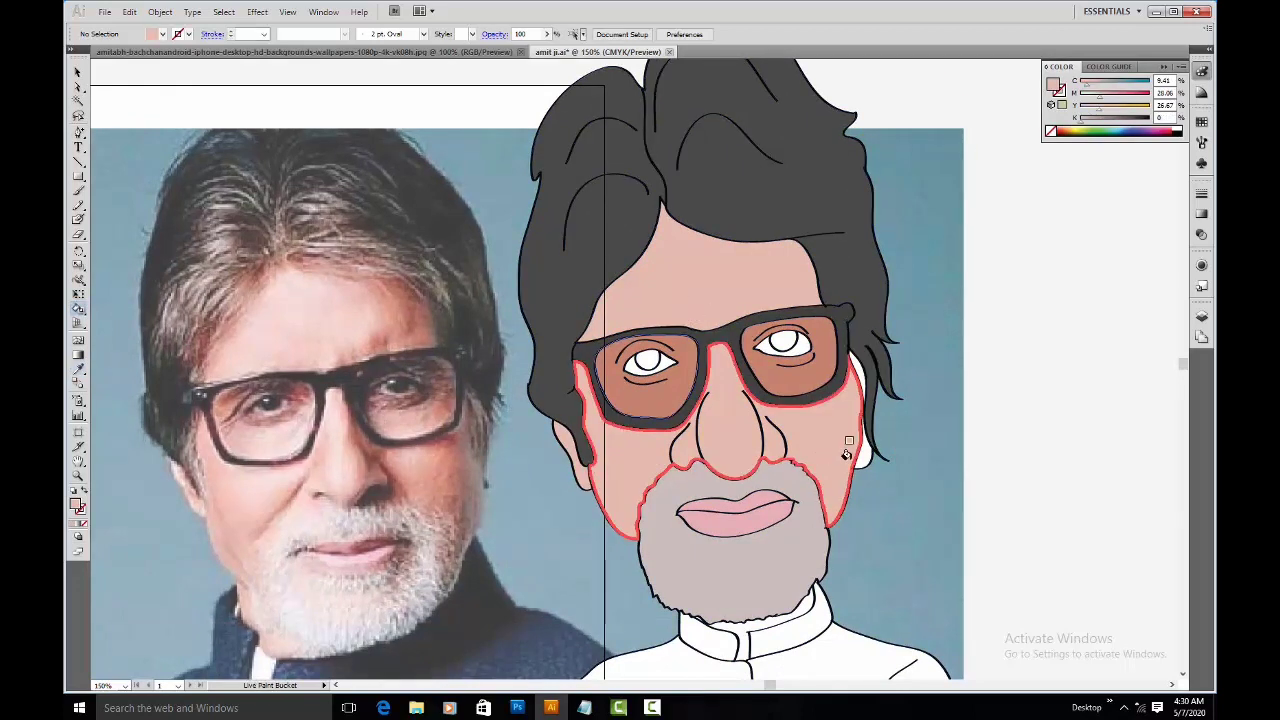
left_click(862, 456)
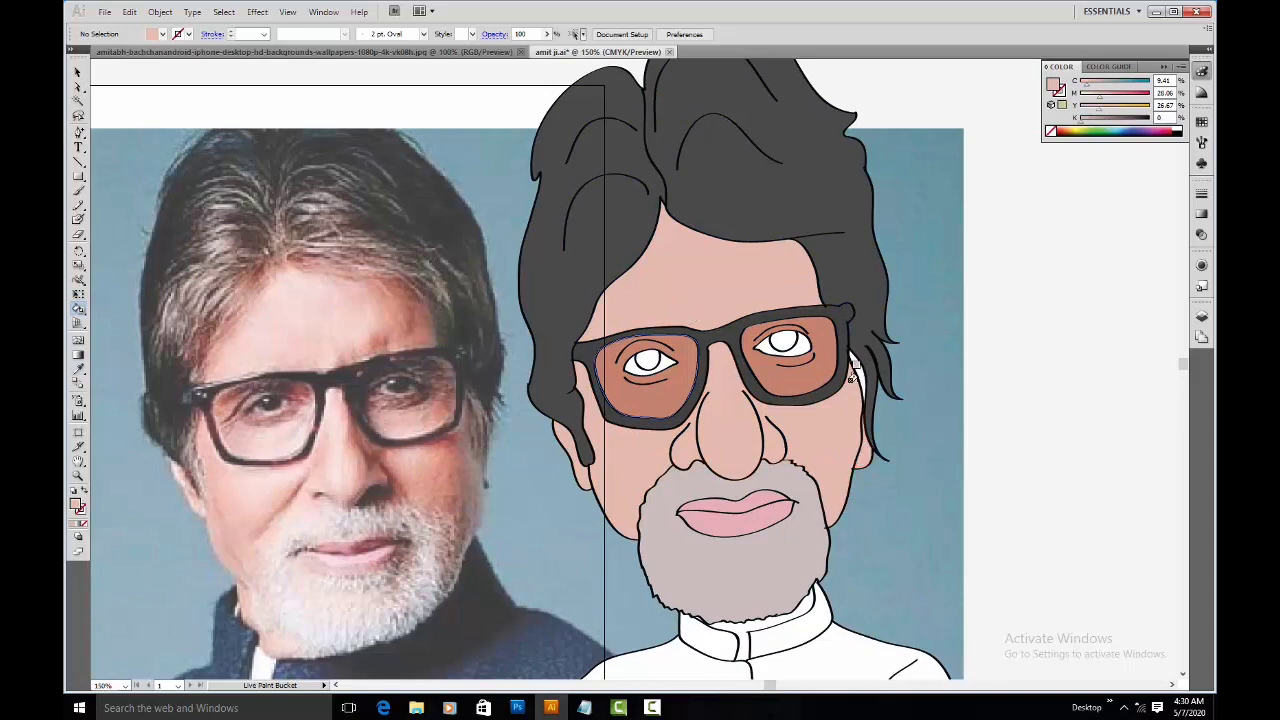
Step: Sample the dark eye colour from the photo and fill both of the caricature's irises with the Live Paint Bucket
left_click_drag(858, 370, 773, 220)
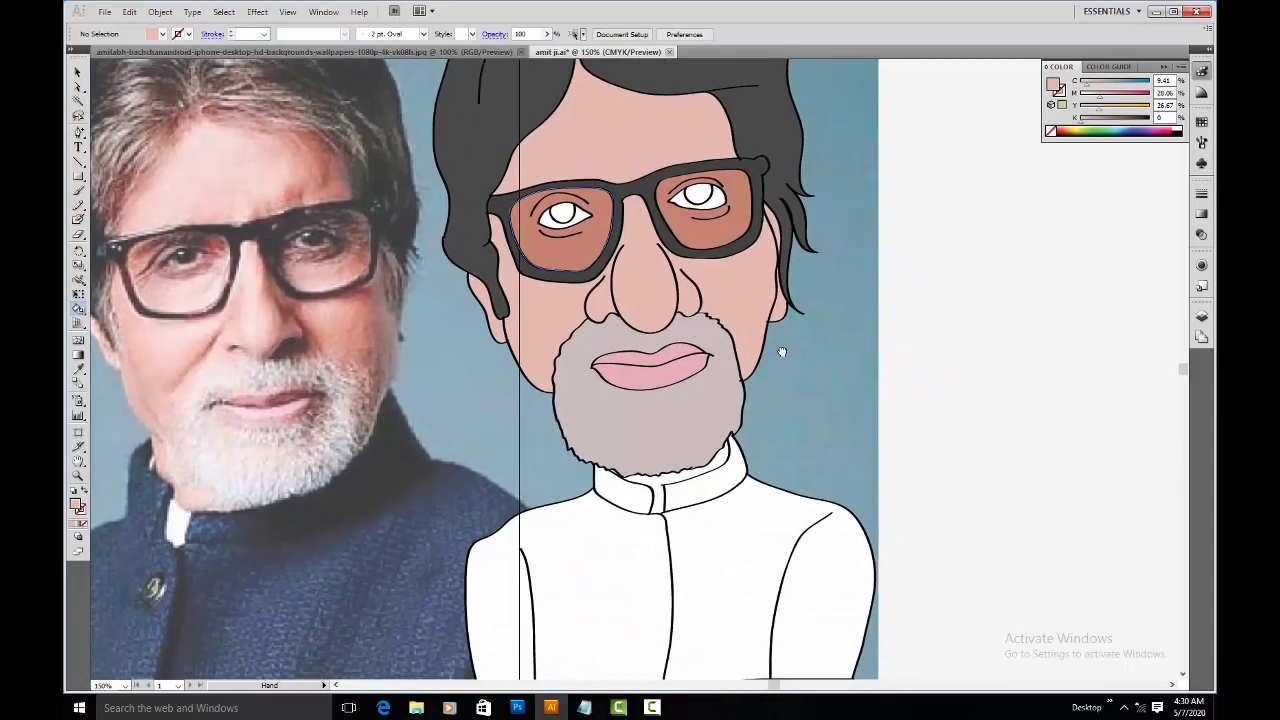
key("i")
left_click(190, 255)
key("k")
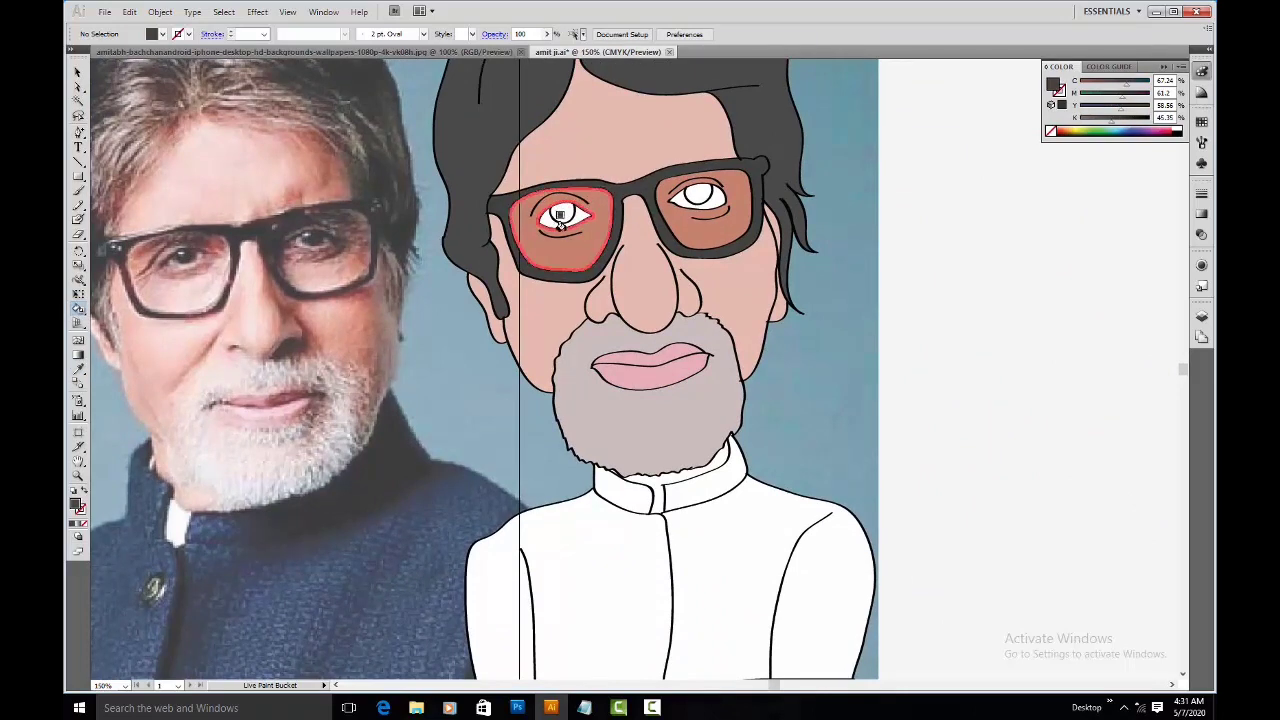
left_click(701, 194)
Step: Sample navy blue from the photo's jacket and fill both jacket halves and the collar pieces of the caricature
mouse_move(744, 383)
left_mouse_down()
mouse_move(730, 500)
mouse_move(804, 266)
left_mouse_up()
key("i")
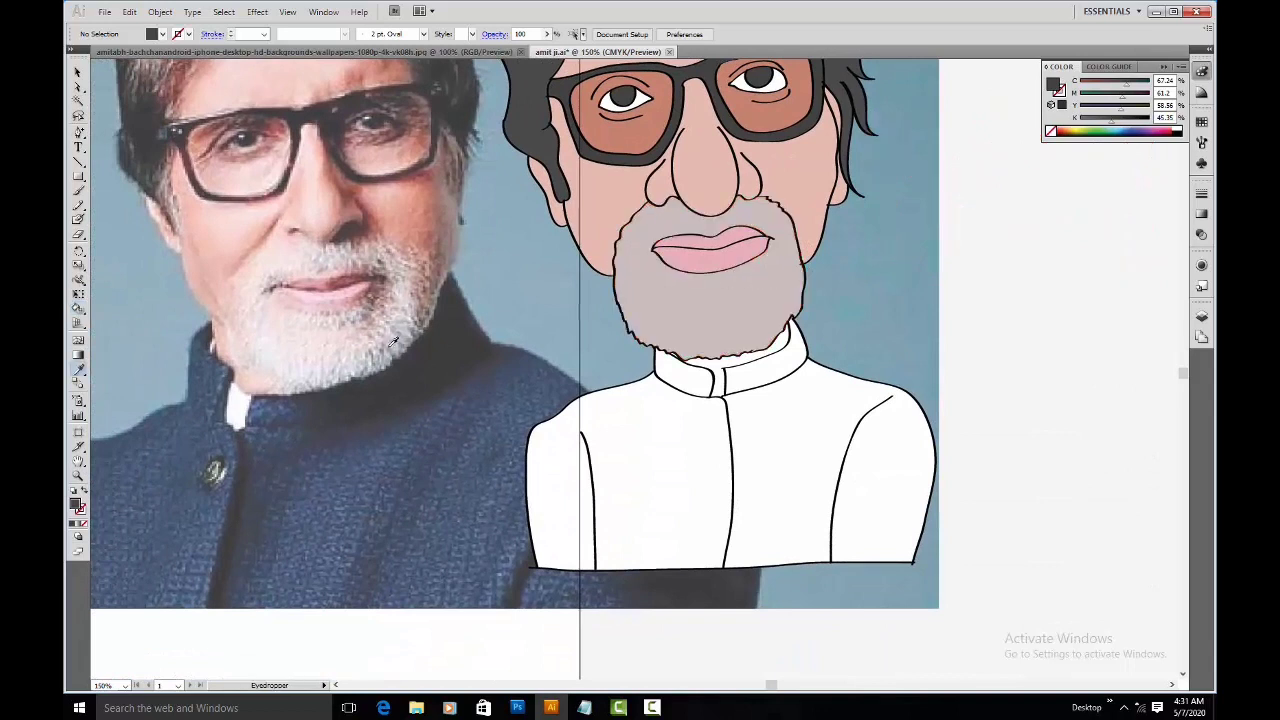
left_click(492, 411)
key("k")
left_click(712, 458)
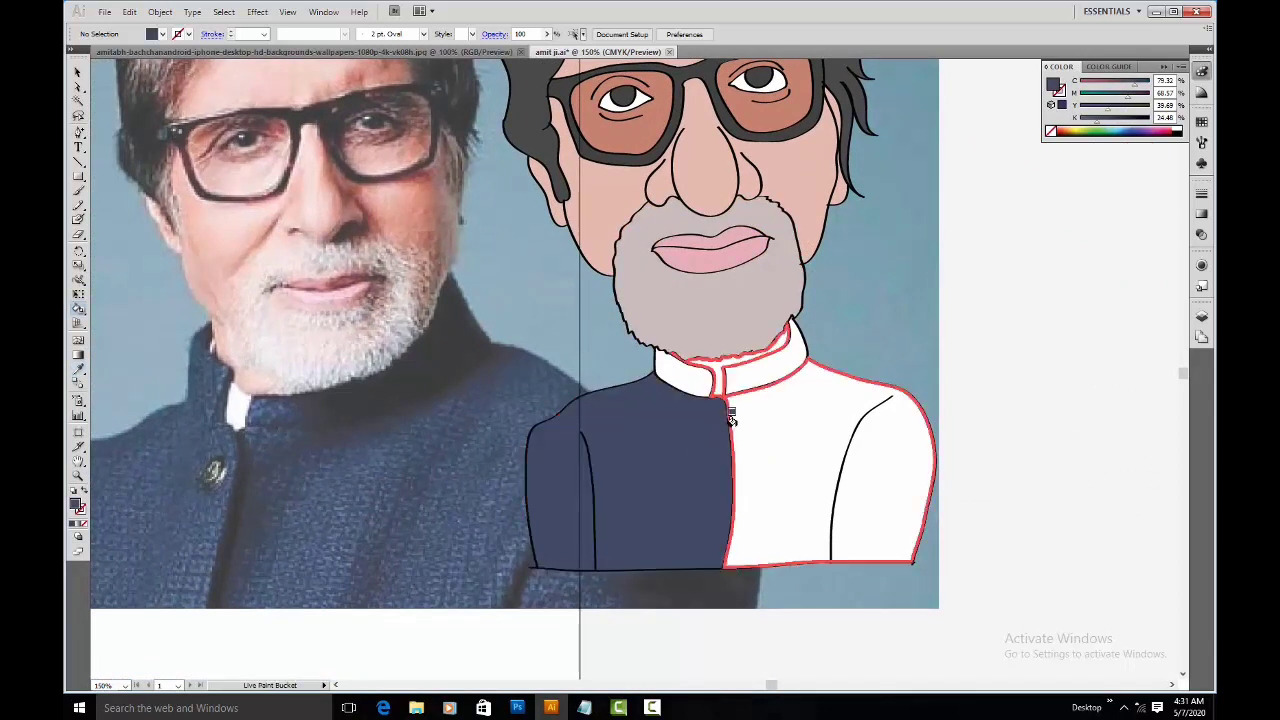
left_click(730, 440)
left_click(737, 381)
left_click(690, 374)
Step: Try to fill the inner collar strip with white sampled from the photo's shirt collar, and undo the fill
key("i")
left_click(238, 398)
key("k")
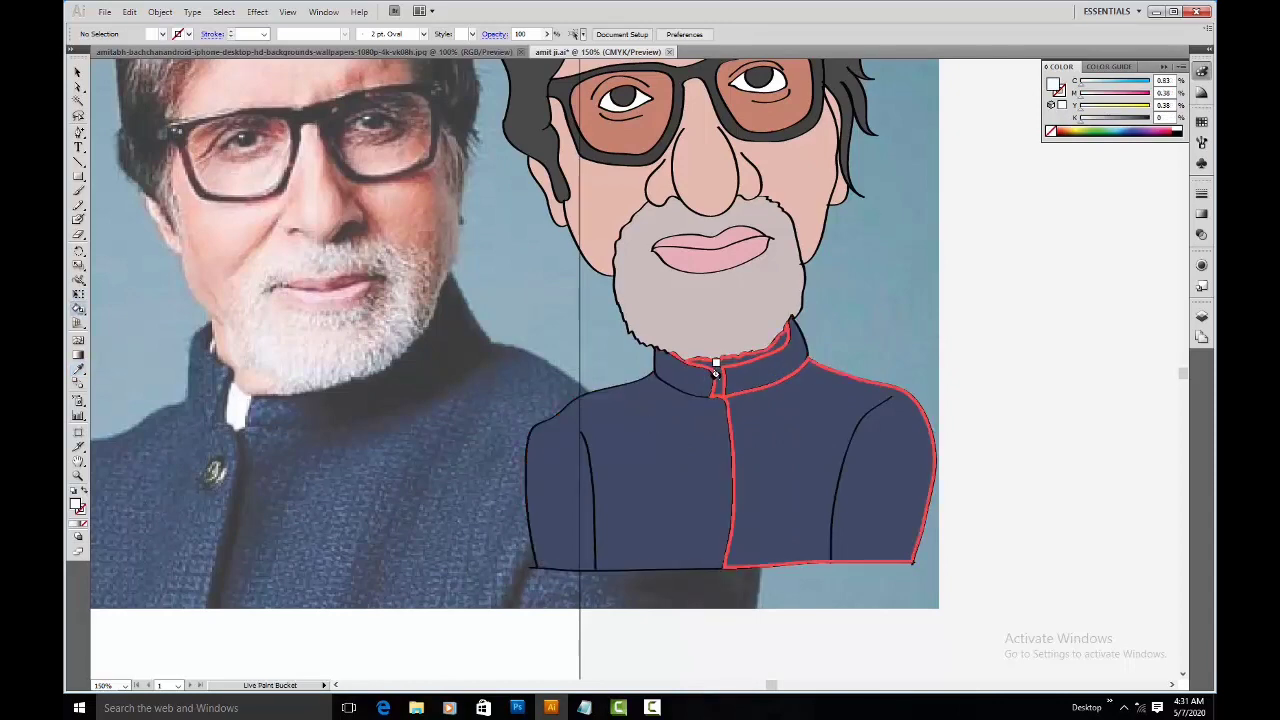
left_click(895, 407)
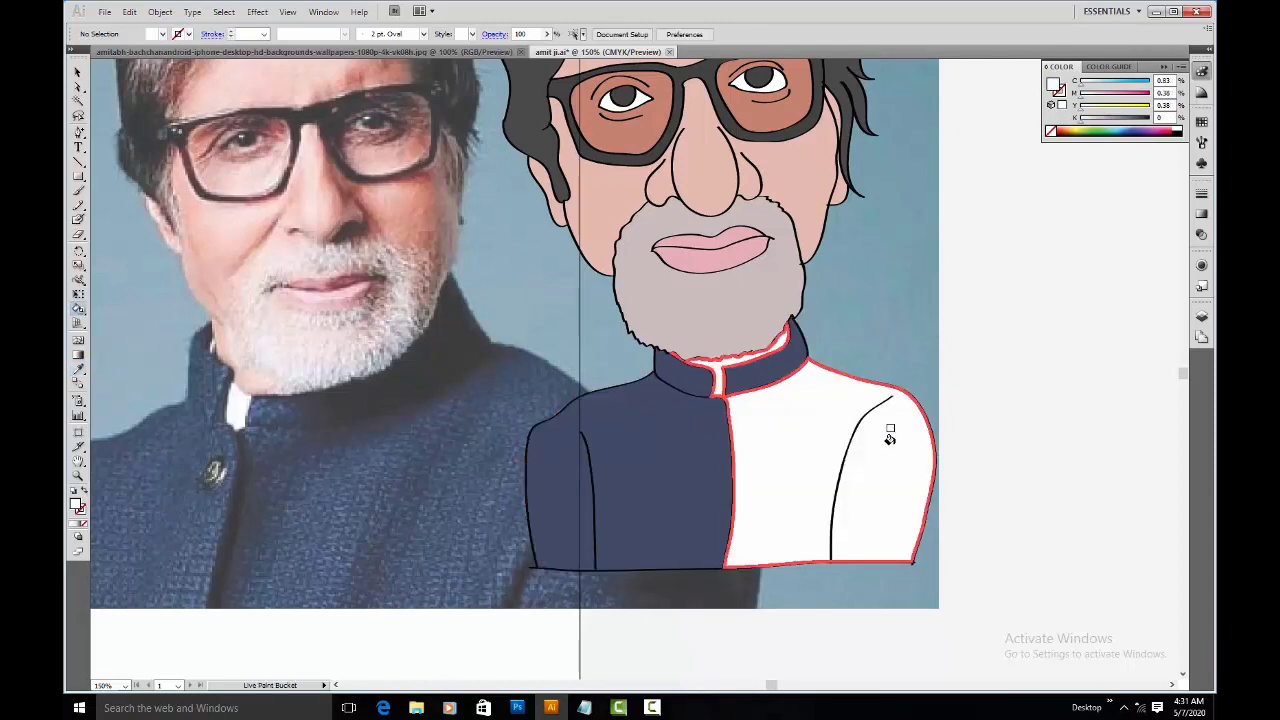
key("ctrl+z")
Step: Remove the black strand lines inside the caricature's hair and clear the selection
left_click_drag(773, 286, 709, 485)
left_click_drag(681, 287, 687, 428)
key("a")
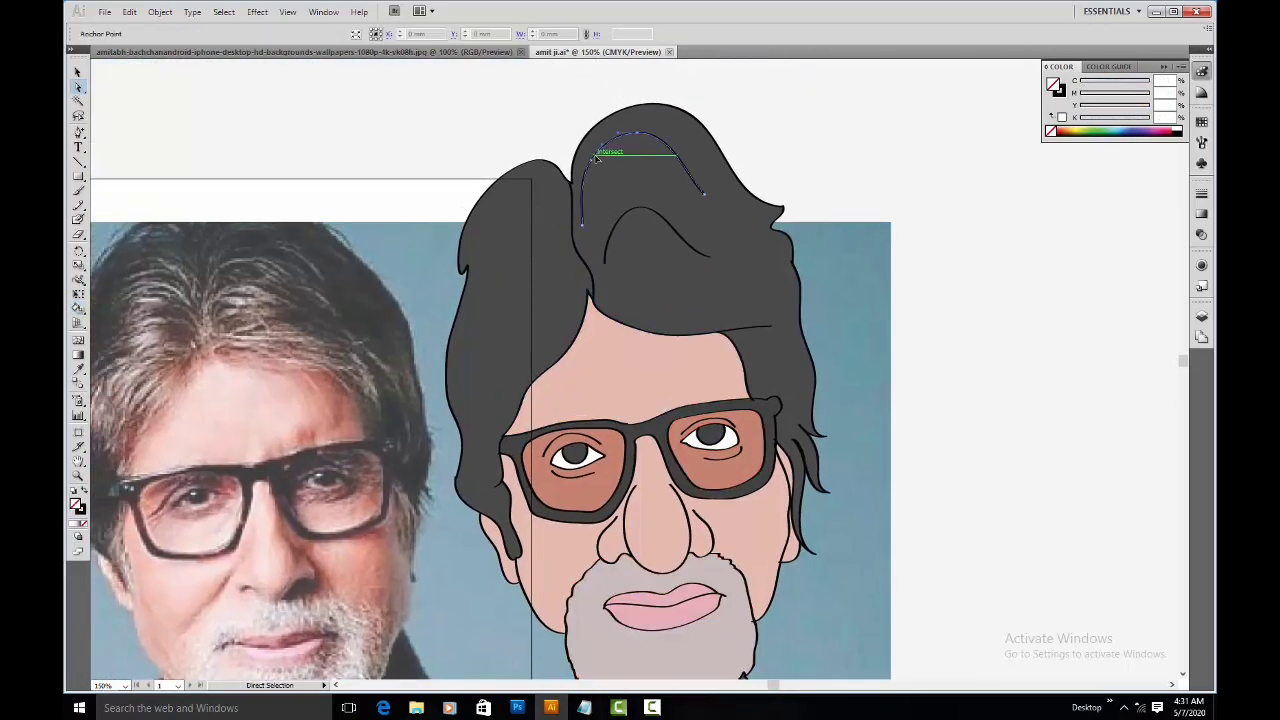
left_click(770, 352)
key("ctrl+shift+a")
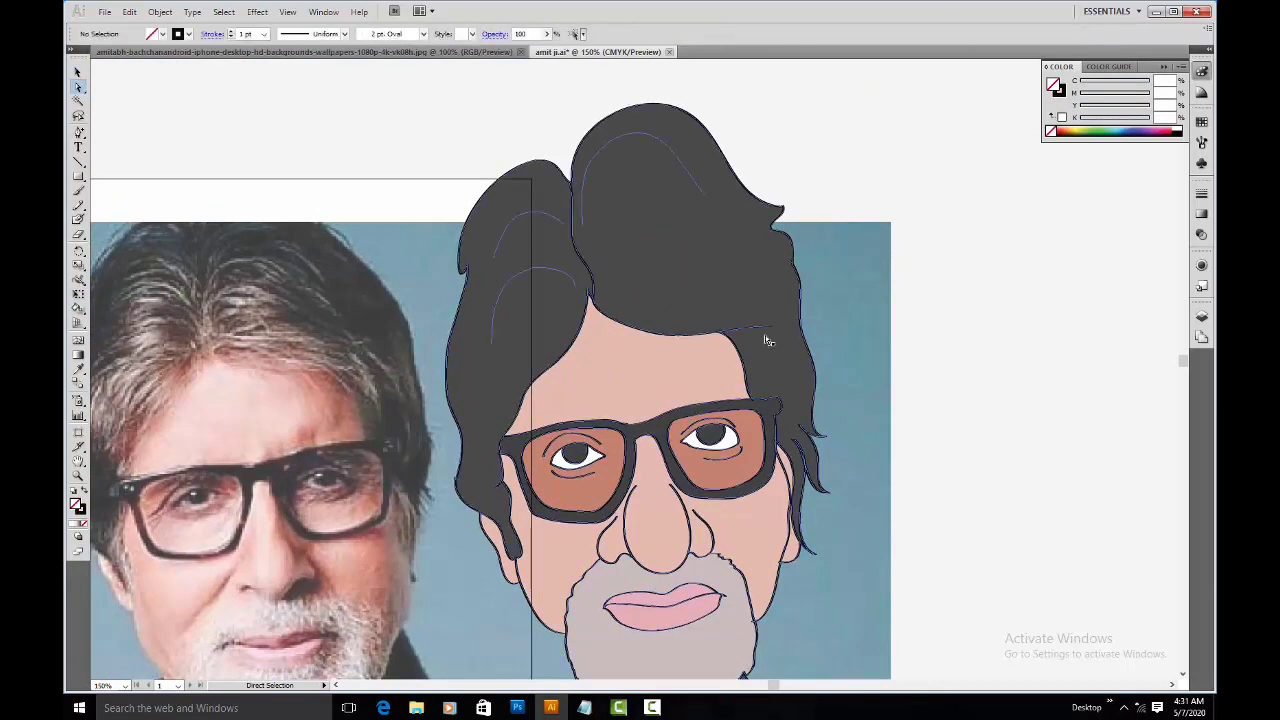
Step: Expand the caricature's Live Paint group with Object, Fill and Stroke included
scroll(773, 428, "down", 3)
left_click_drag(774, 428, 700, 349)
left_click_drag(596, 169, 207, 63)
left_click(585, 231)
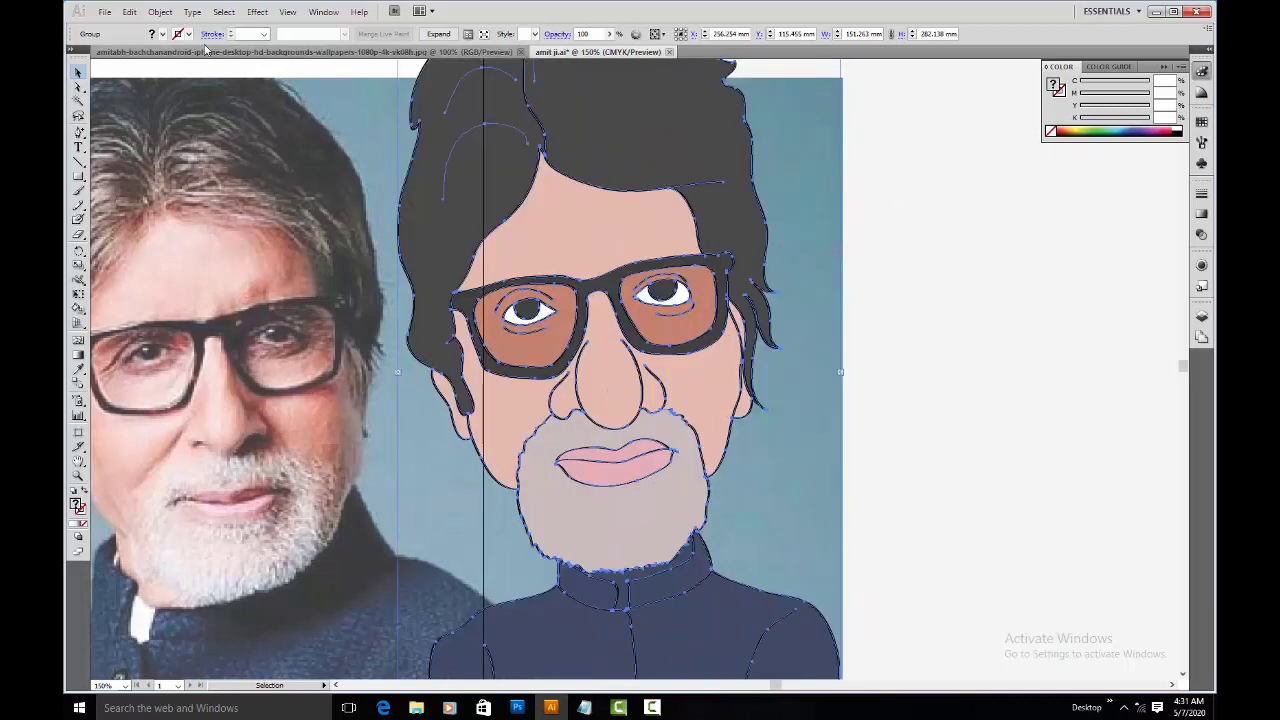
left_click(160, 11)
left_click(180, 160)
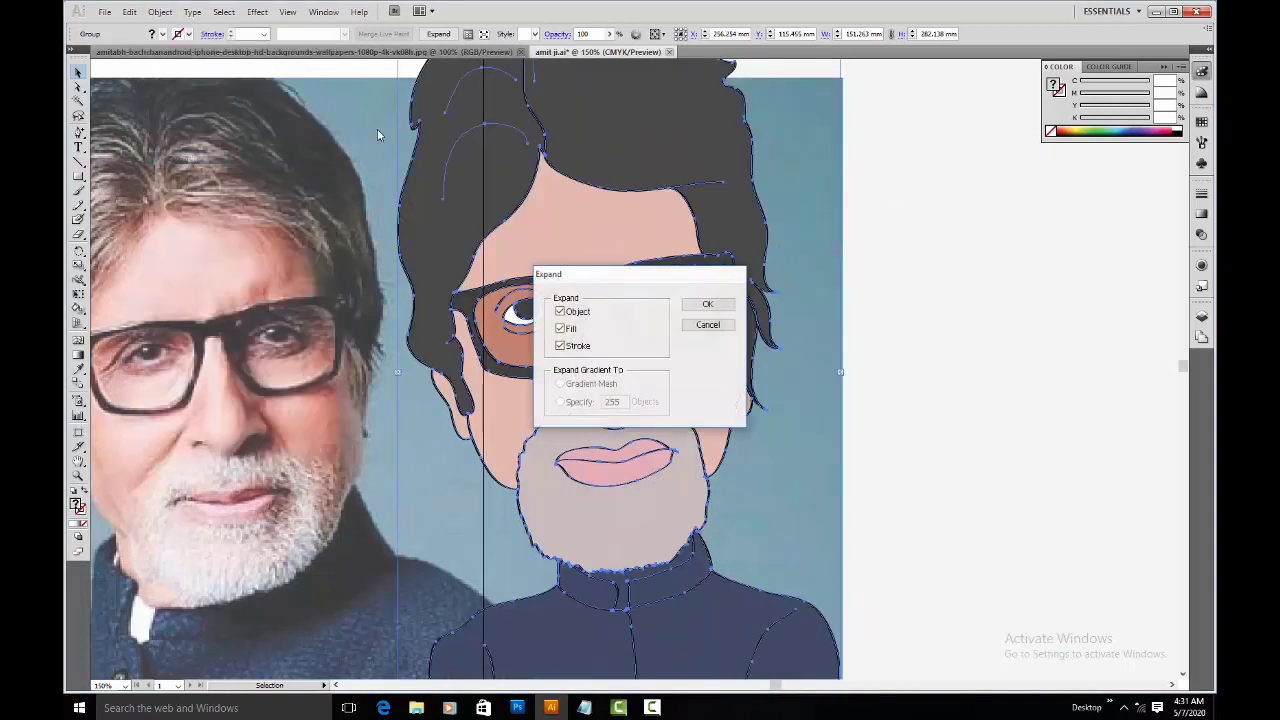
left_click(708, 304)
mouse_move(607, 340)
left_mouse_down()
mouse_move(927, 350)
mouse_move(930, 316)
mouse_move(1031, 357)
mouse_move(1109, 286)
mouse_move(710, 383)
mouse_move(611, 427)
left_mouse_up()
key("ctrl+z")
mouse_move(951, 284)
left_mouse_down()
mouse_move(954, 331)
mouse_move(936, 337)
left_mouse_up()
Step: Select the caricature's forehead skin shape and paste a copy of it in front
key("a")
left_click(649, 246)
key("ctrl+plus")
key("ctrl+plus")
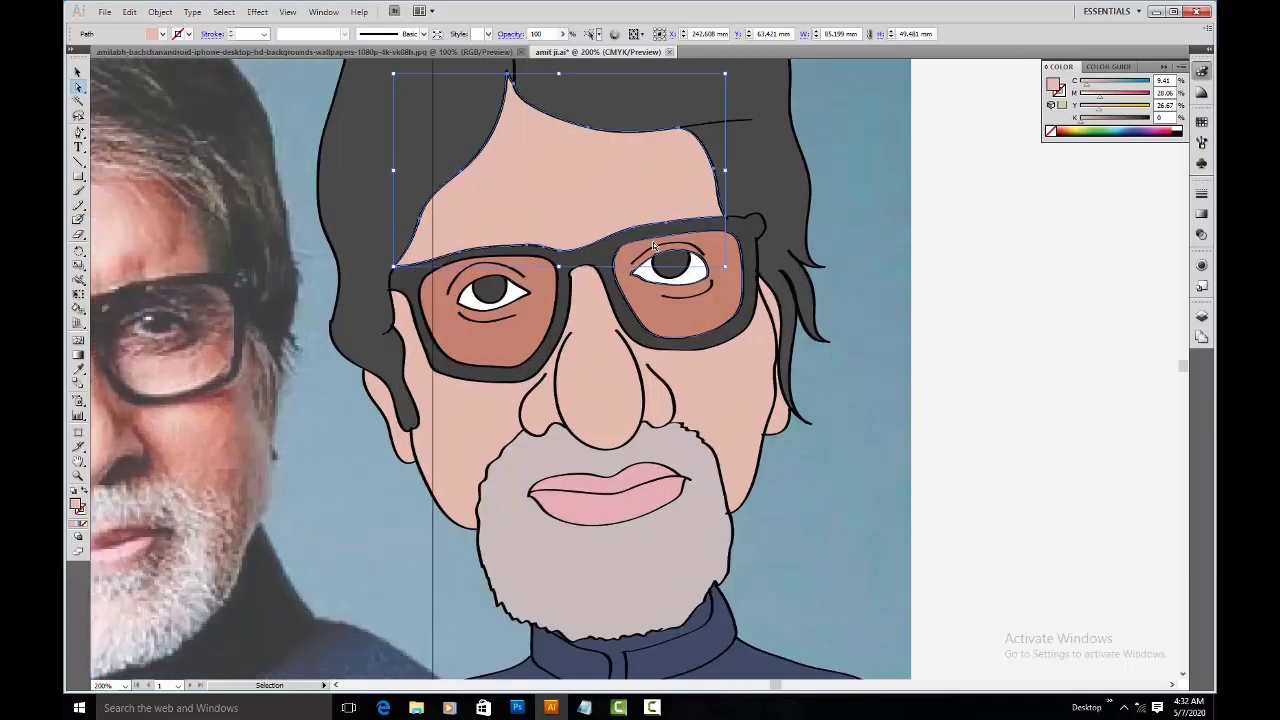
left_click_drag(702, 169, 889, 309)
left_click_drag(633, 378, 761, 368)
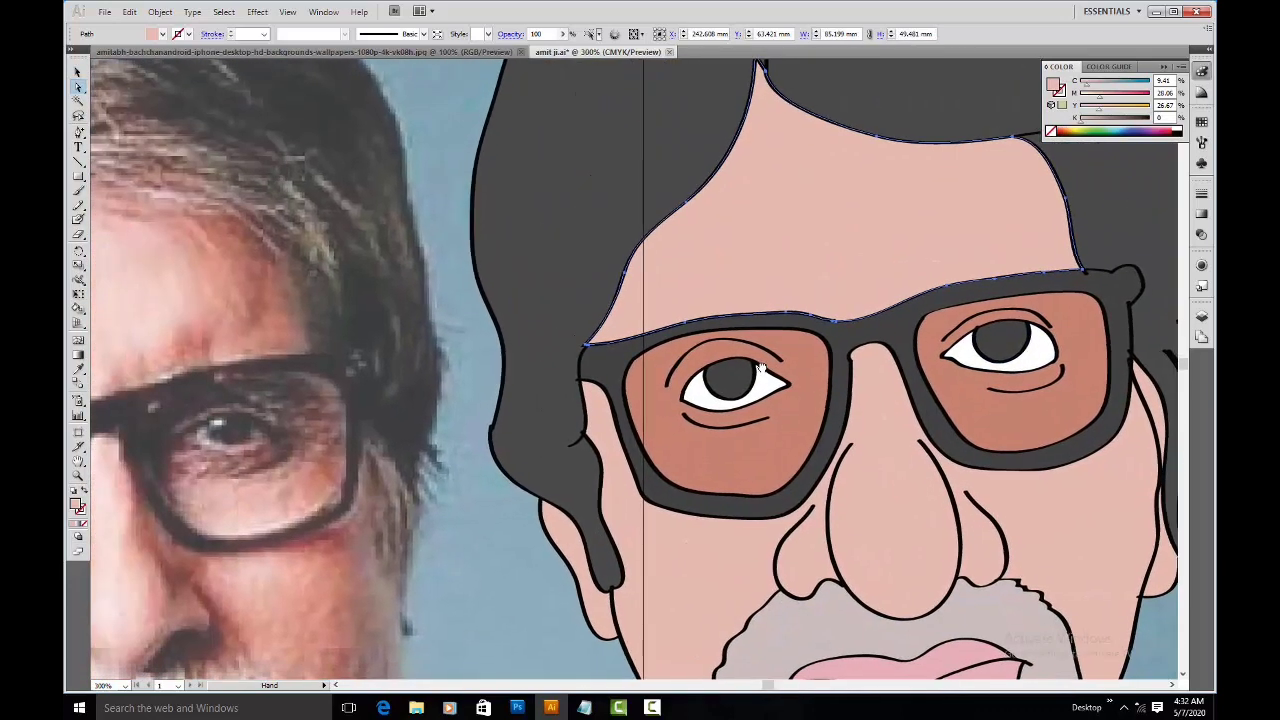
key("ctrl+f")
Step: Redraw the forehead copy's outline slightly inside the hairline with the Pencil and recolour it with a skin tone sampled from the photo's forehead
key("n")
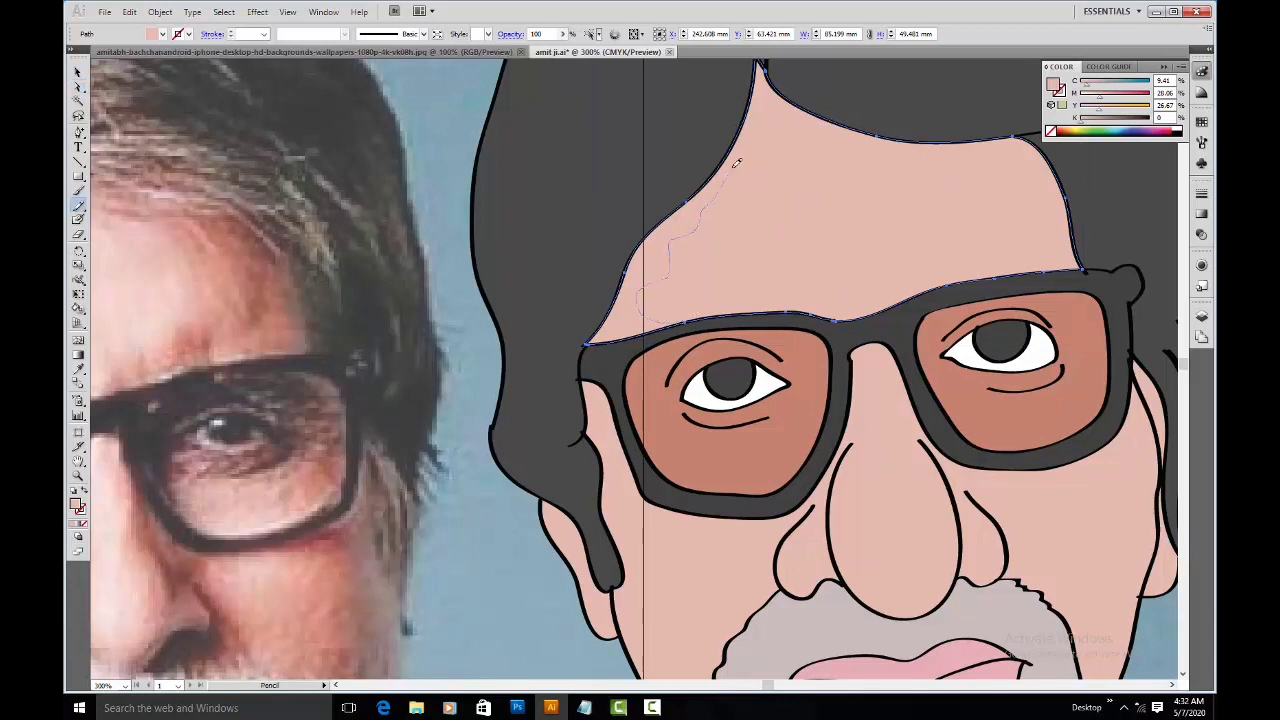
left_click_drag(1069, 240, 1062, 268)
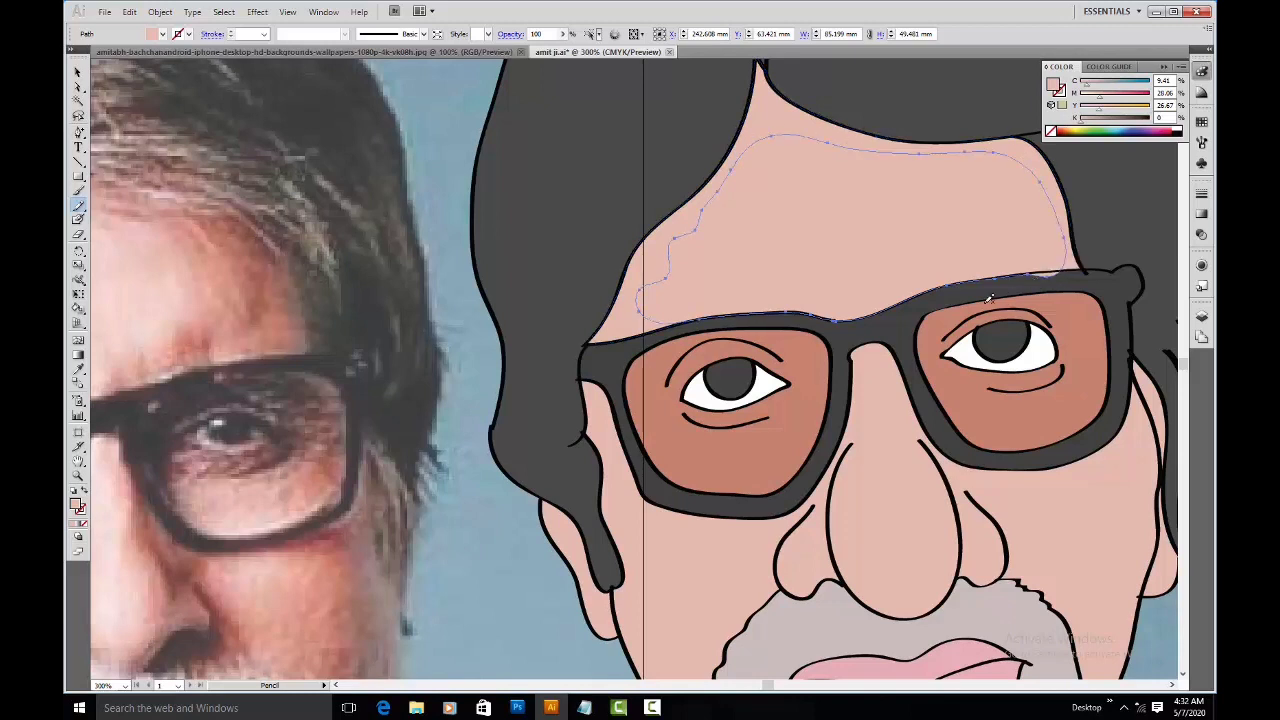
key("i")
left_click(226, 284)
left_click(184, 270)
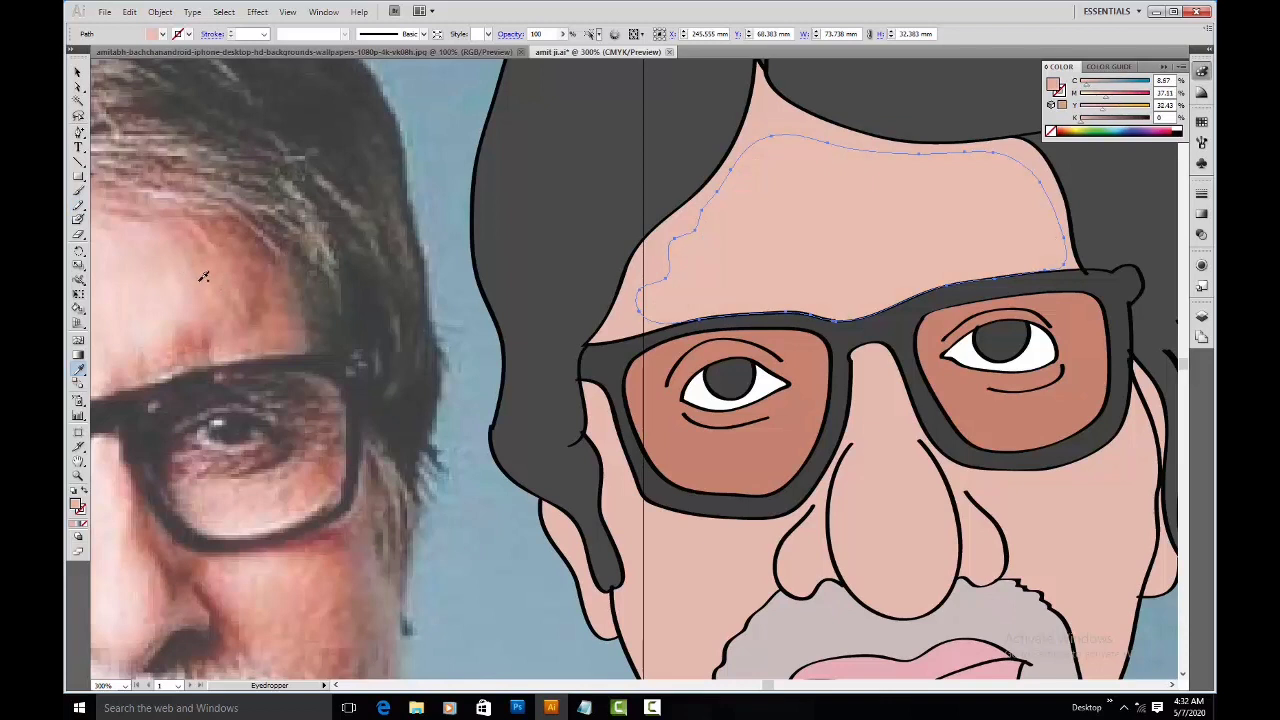
Step: Fill the forehead highlight shape with a pale pink skin tone sampled from the forehead in the reference photo
left_click(195, 282)
key("a")
key("i")
left_click(149, 277)
Step: Recolour the base forehead shape with a tan skin tone sampled from the reference photo's forehead
key("a")
left_click(934, 76)
left_click(973, 242)
left_click(612, 238)
left_click(652, 272)
key("i")
left_click(264, 320)
left_click(242, 334)
left_click(206, 331)
left_click(203, 317)
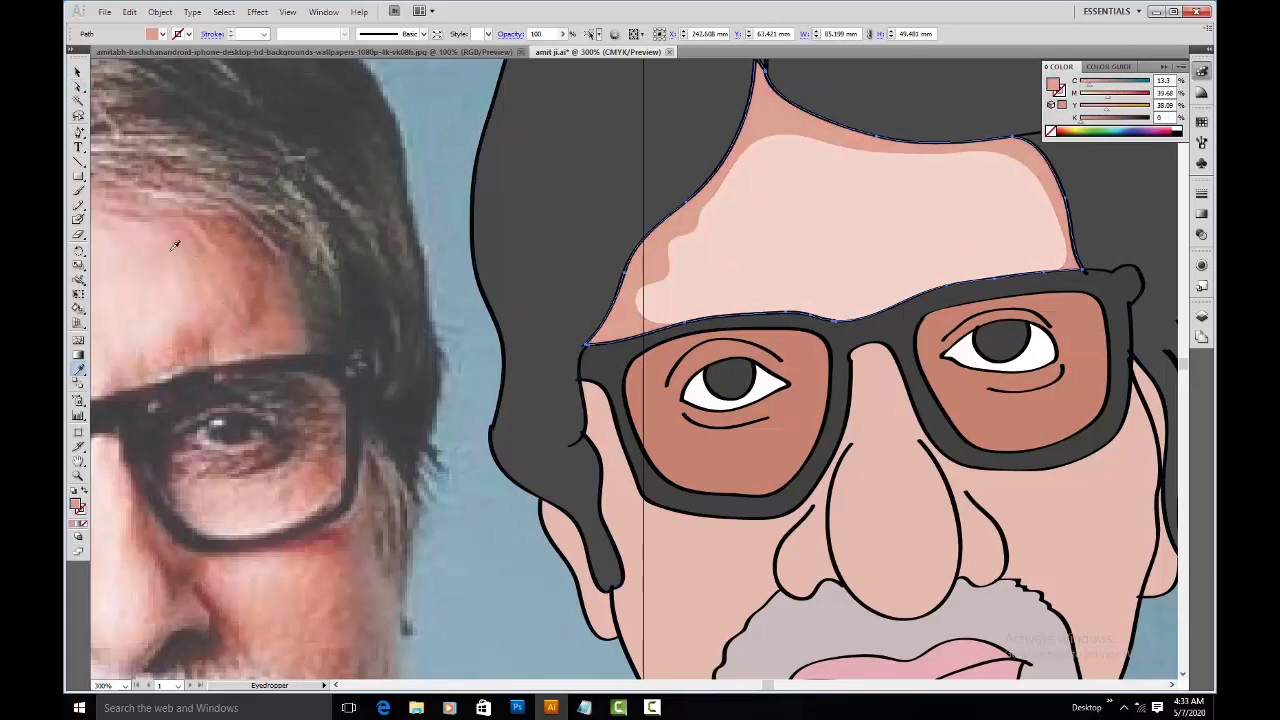
left_click(188, 244)
left_click(189, 250)
left_click(186, 250)
left_click(193, 256)
Step: Draw a smaller highlight about 50 mm wide and 25 mm high inside the forehead highlight, filled with a pale skin tone from the photo
left_click(760, 256, "ctrl")
left_click(760, 256, "ctrl")
key("n")
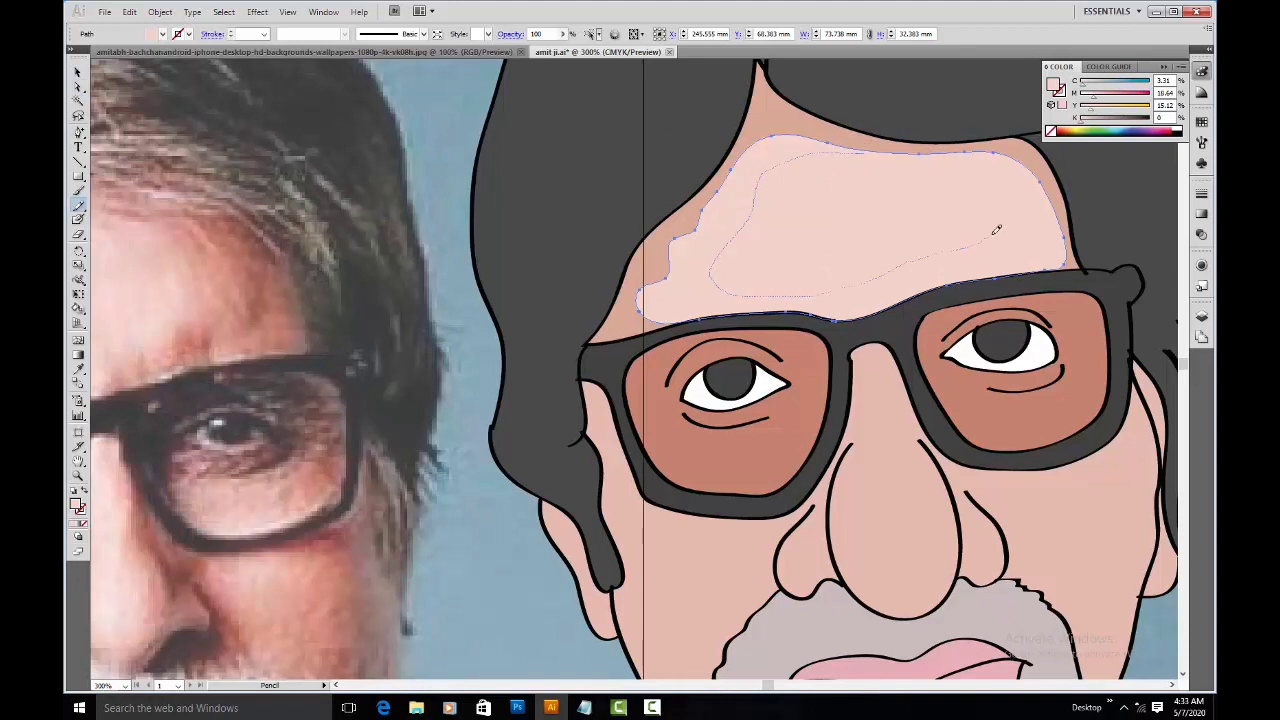
left_click_drag(980, 153, 958, 152)
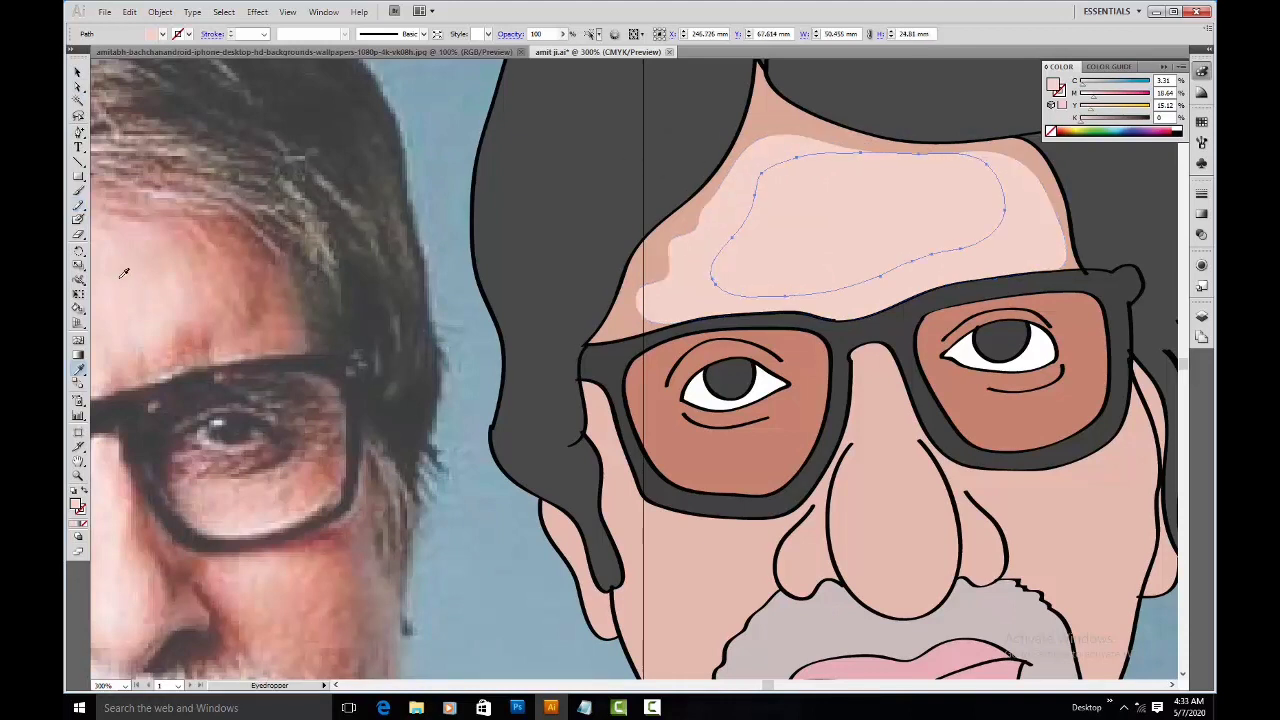
left_click(146, 334)
left_click(138, 345)
Step: Recolour the outer forehead highlight with a mid pink skin tone sampled from the reference photo's forehead
left_click(675, 280, "ctrl")
key("i")
left_click(183, 283)
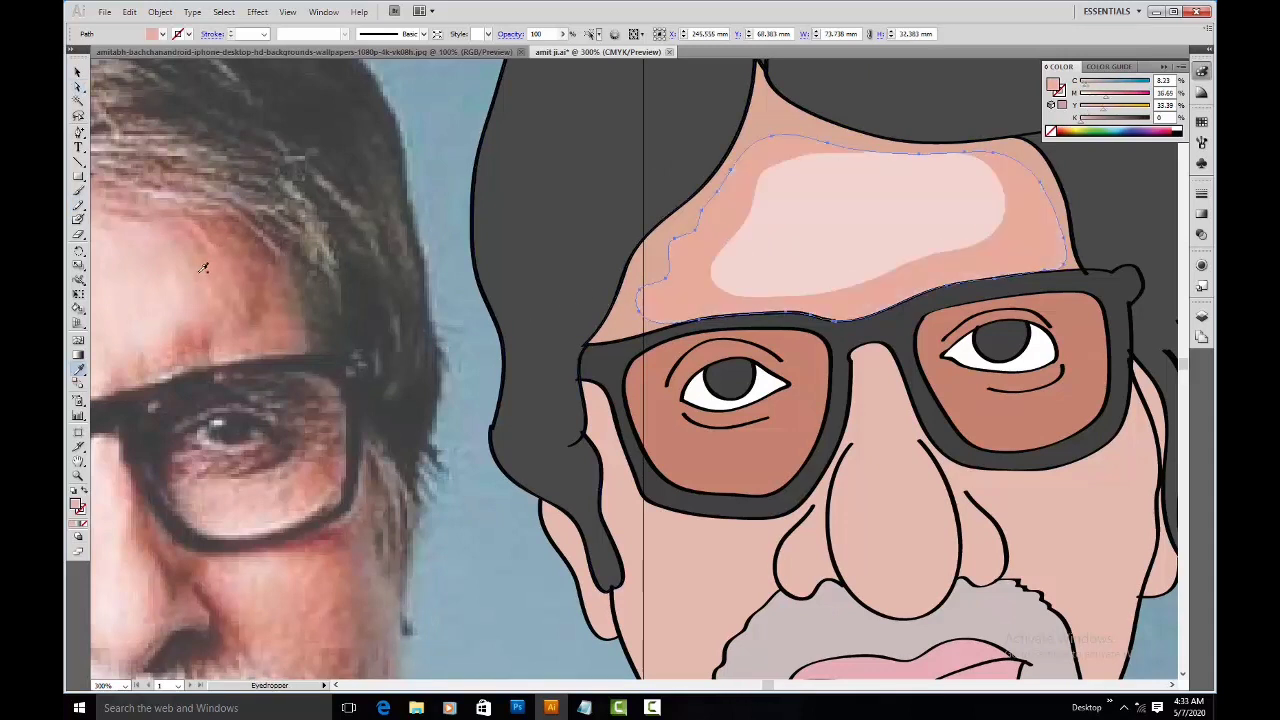
left_click(191, 285)
left_click(196, 285)
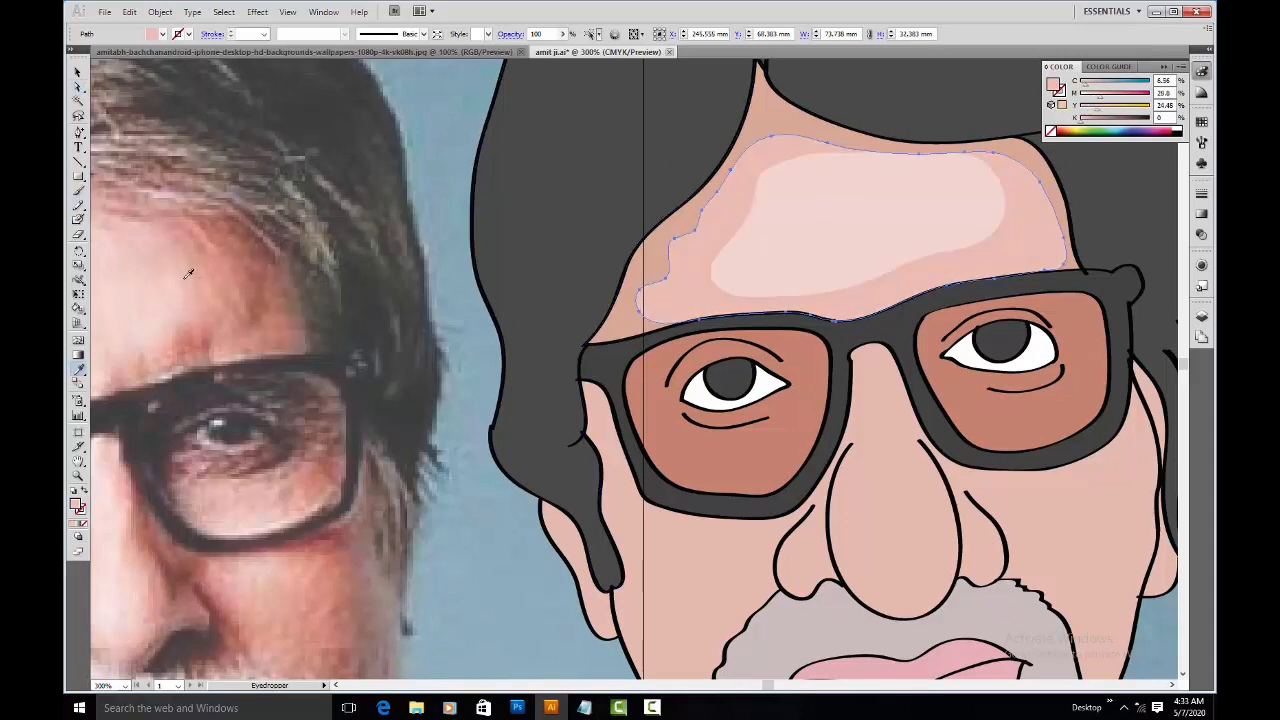
Step: Draw a freehand mid-tone shape about 90 mm wide across both cheeks and the nose, inset from the face outline
left_click(473, 392, "ctrl")
left_click_drag(777, 406, 494, 411)
key("a")
left_click(724, 497)
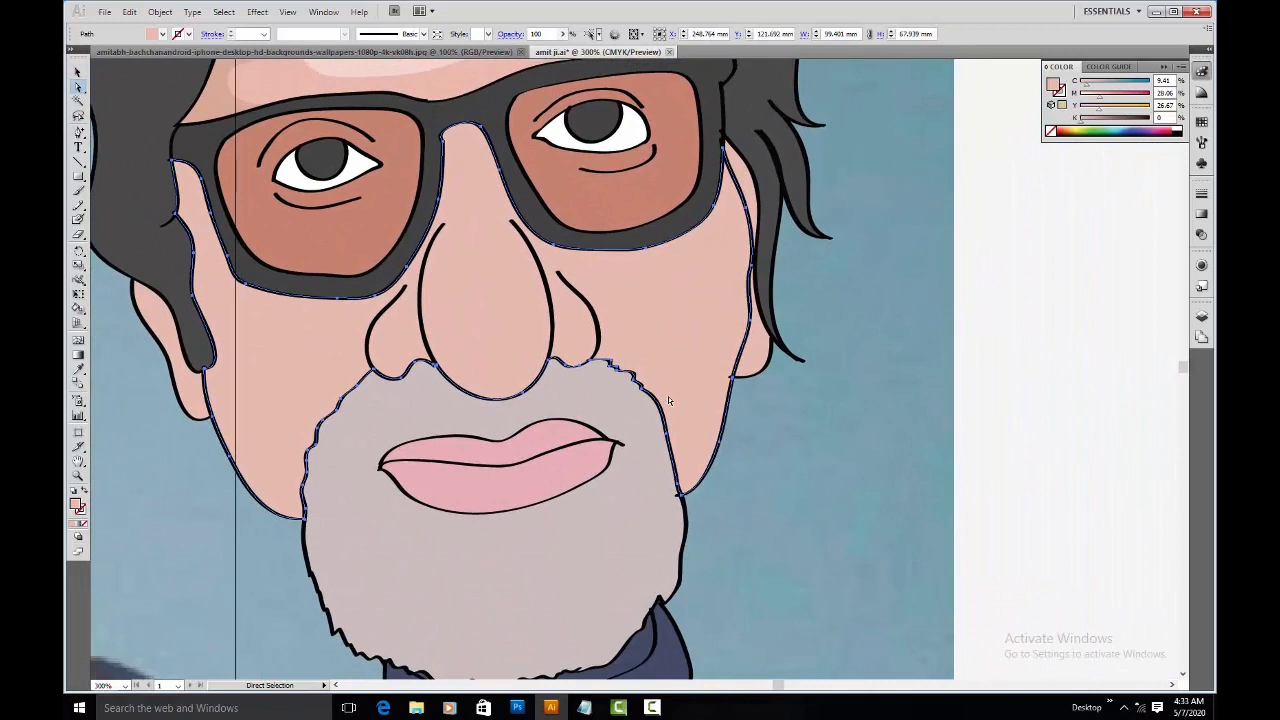
key("n")
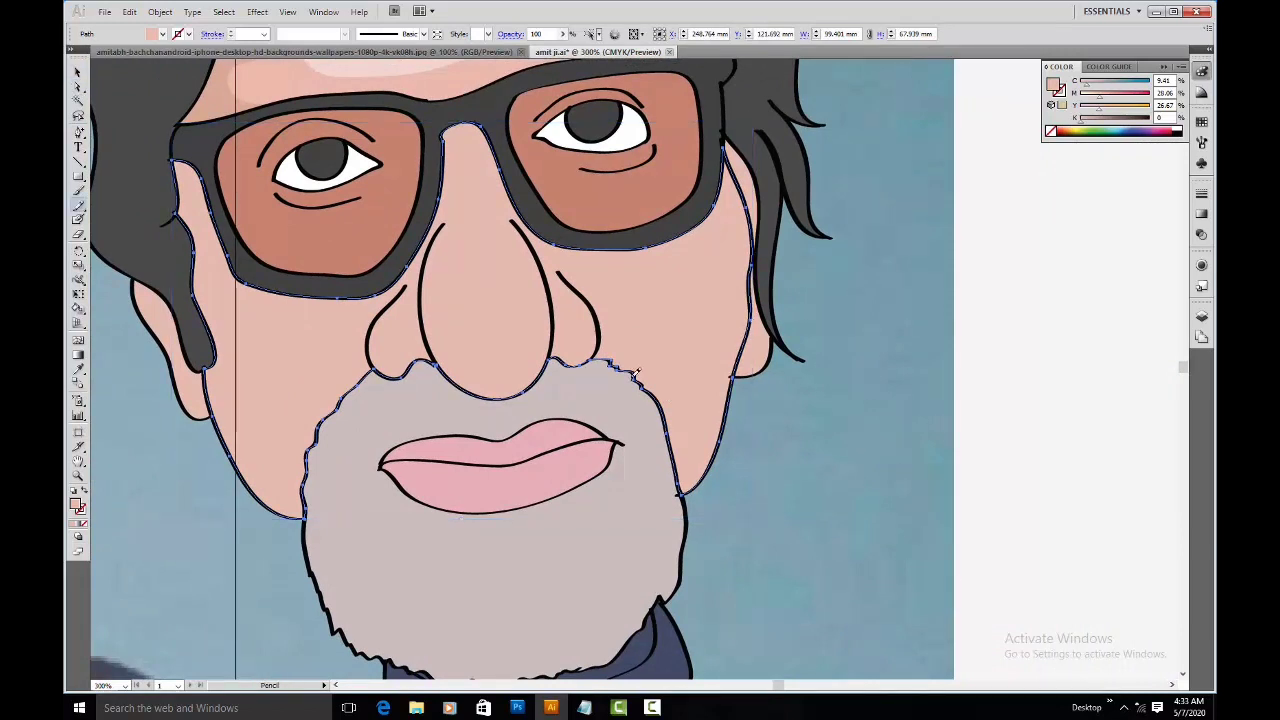
mouse_move(215, 205)
left_mouse_down()
mouse_move(209, 256)
mouse_move(250, 435)
mouse_move(284, 460)
mouse_move(378, 318)
mouse_move(376, 347)
mouse_move(432, 343)
left_mouse_up()
mouse_move(528, 362)
left_mouse_down()
mouse_move(550, 320)
mouse_move(575, 342)
left_mouse_up()
mouse_move(729, 318)
left_mouse_down()
mouse_move(726, 236)
mouse_move(711, 214)
left_mouse_up()
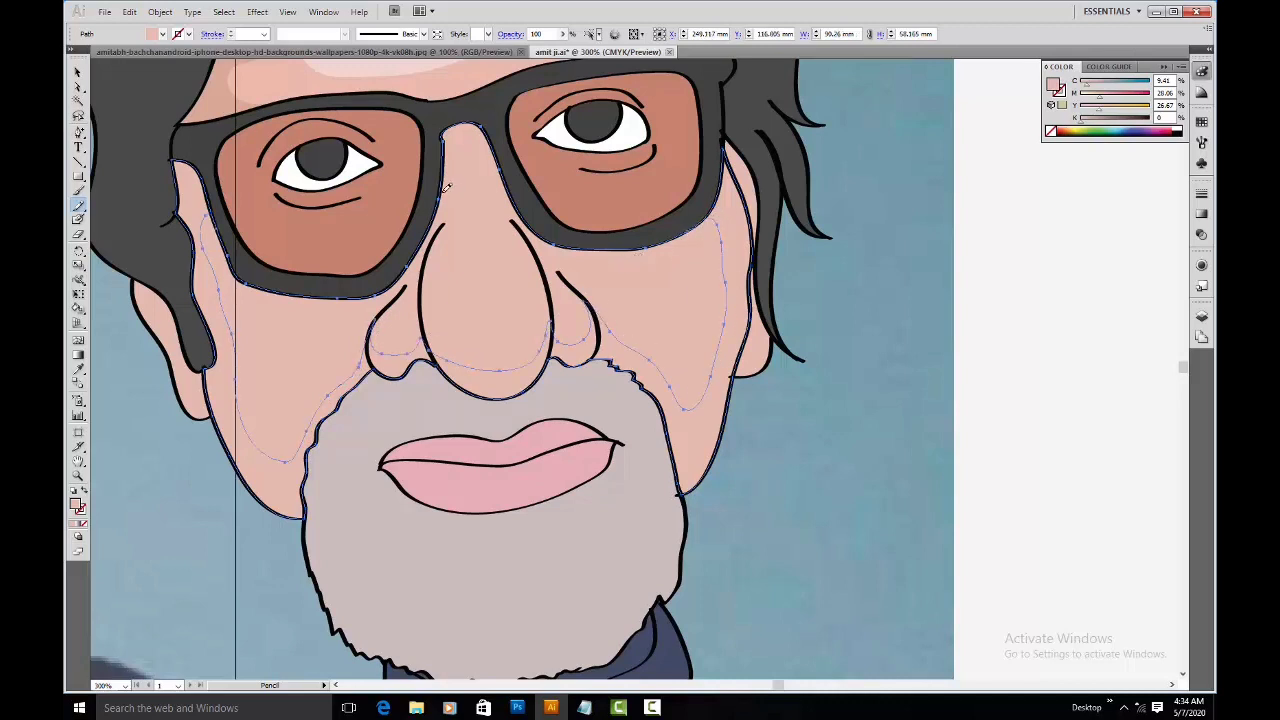
left_click_drag(503, 151, 467, 146)
key("ctrl+z")
left_click_drag(510, 174, 440, 185)
Step: Fill the base face shape with a deeper reddish skin tone sampled from the cheek in the reference photo
left_click(200, 370, "ctrl")
left_click_drag(153, 372, 563, 412)
key("i")
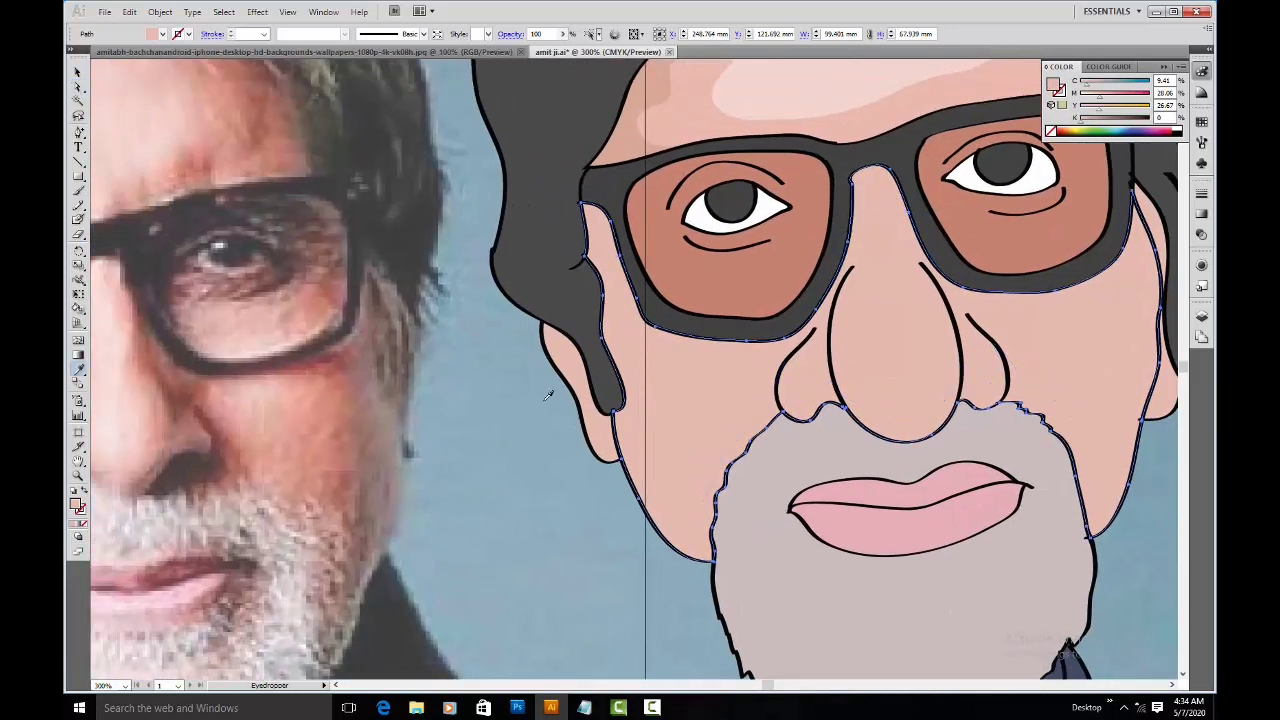
left_click(368, 408)
left_click(337, 381)
left_click(345, 391)
Step: Draw a freehand highlight shape on the right cheek, just below the glasses, inside the mid-tone face shape
left_click_drag(719, 410, 434, 425)
key("a")
left_click(618, 347)
key("v")
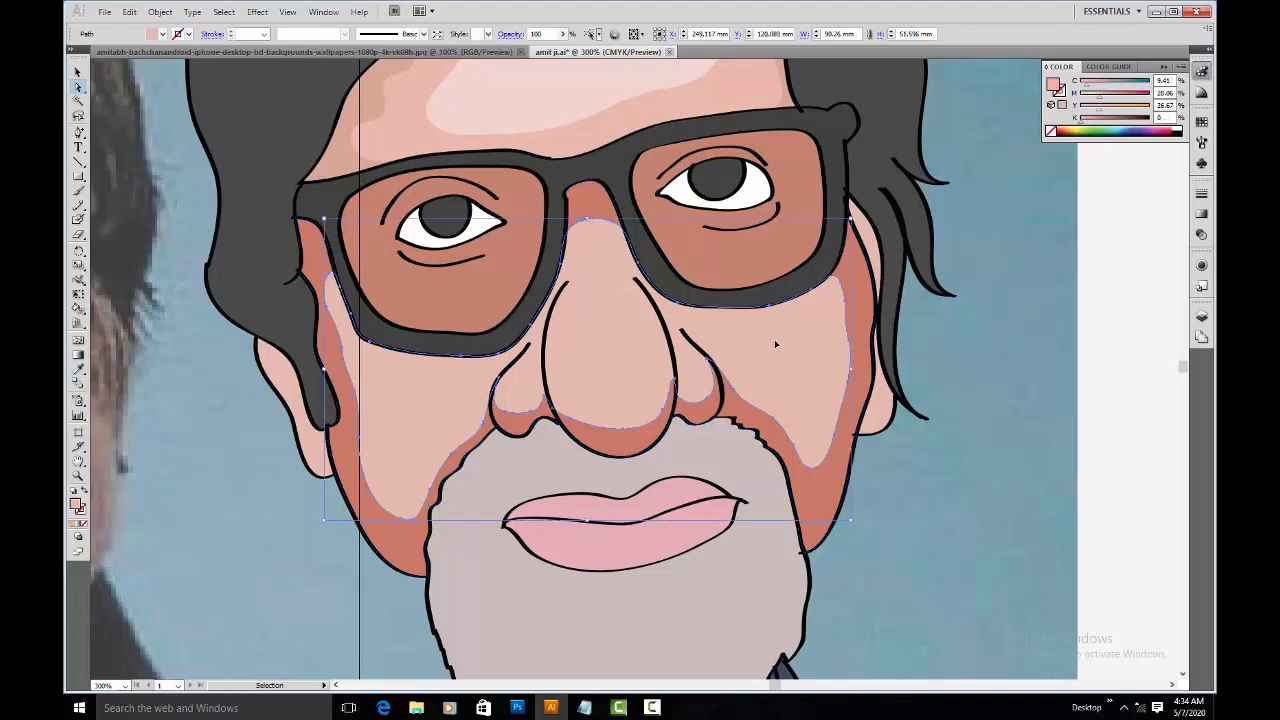
key("n")
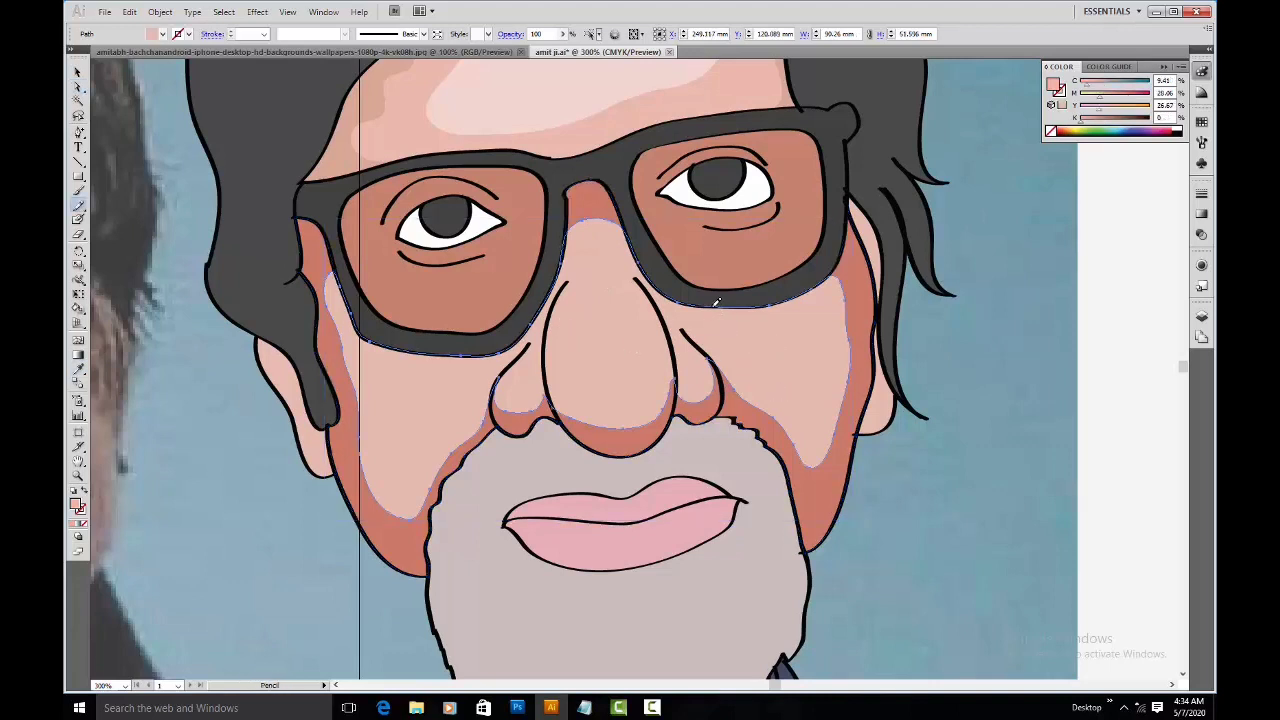
mouse_move(821, 362)
left_mouse_down()
mouse_move(824, 290)
mouse_move(710, 316)
left_mouse_up()
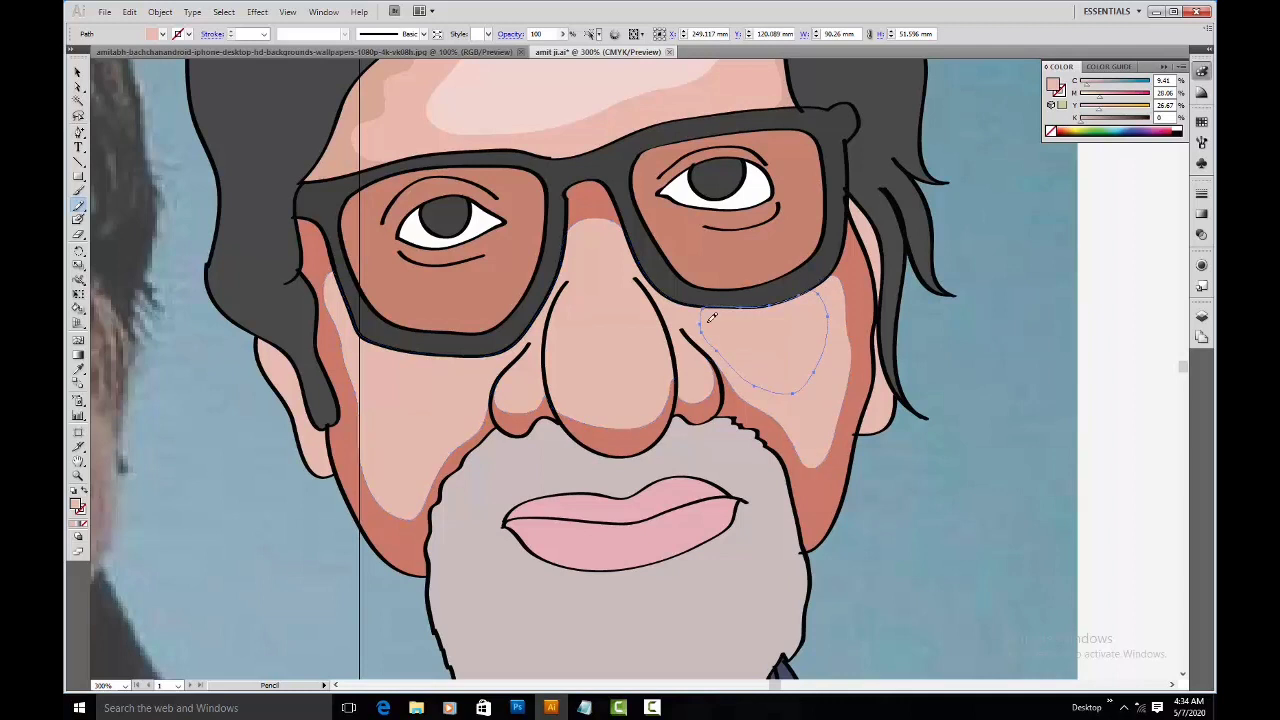
Step: Recolour the mid-tone shape across the cheeks and nose with a pinkish skin tone sampled from the reference photo
key("a")
left_click(830, 307)
key("i")
left_click(416, 103)
key("space")
left_click_drag(222, 429, 327, 344)
left_click(400, 346)
Step: Draw a highlight about 20 mm wide and 17 mm high on the left cheek below the glasses, filled to match the right cheek highlight
key("space")
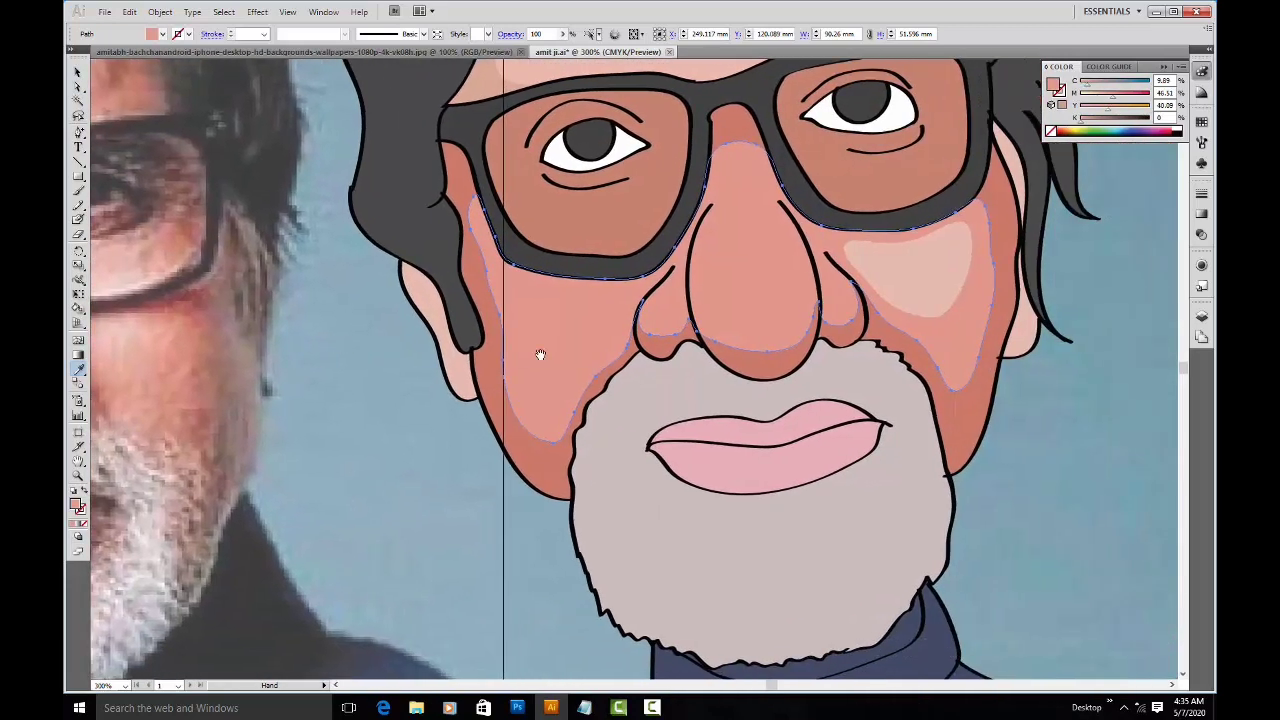
left_click_drag(542, 348, 580, 368)
key("a")
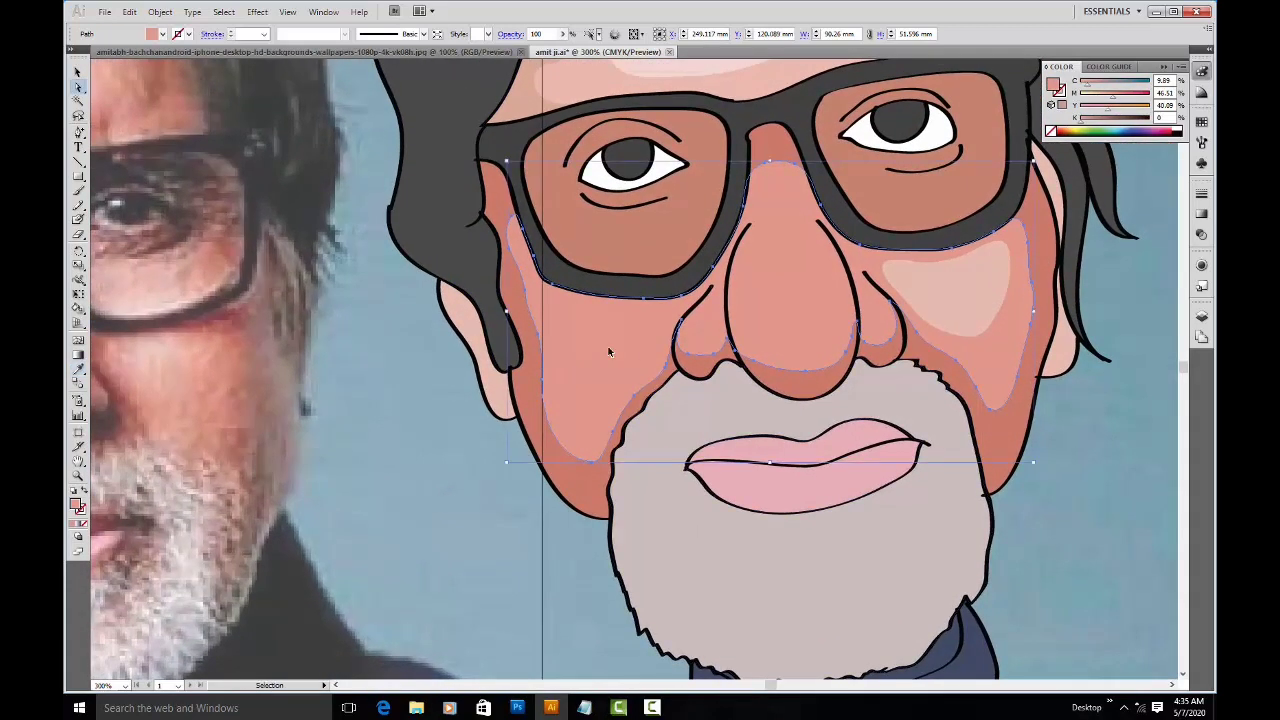
key("n")
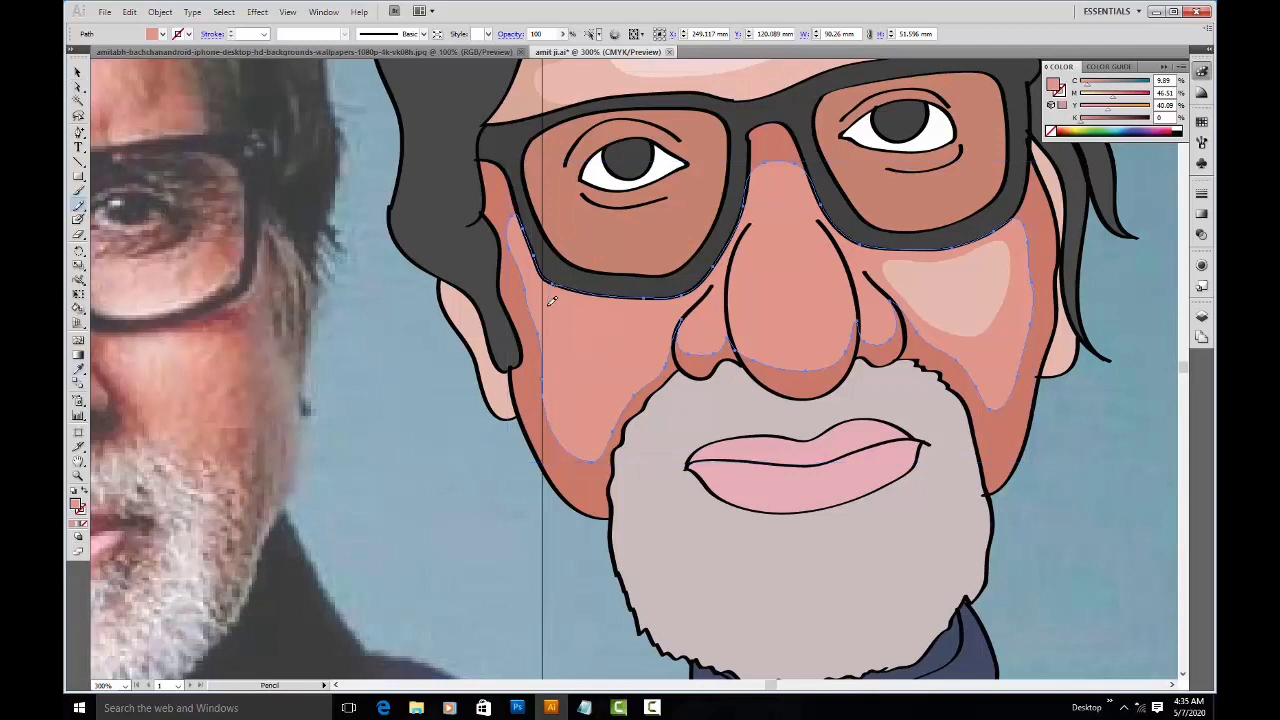
mouse_move(665, 322)
left_mouse_down()
mouse_move(620, 295)
mouse_move(551, 297)
left_mouse_up()
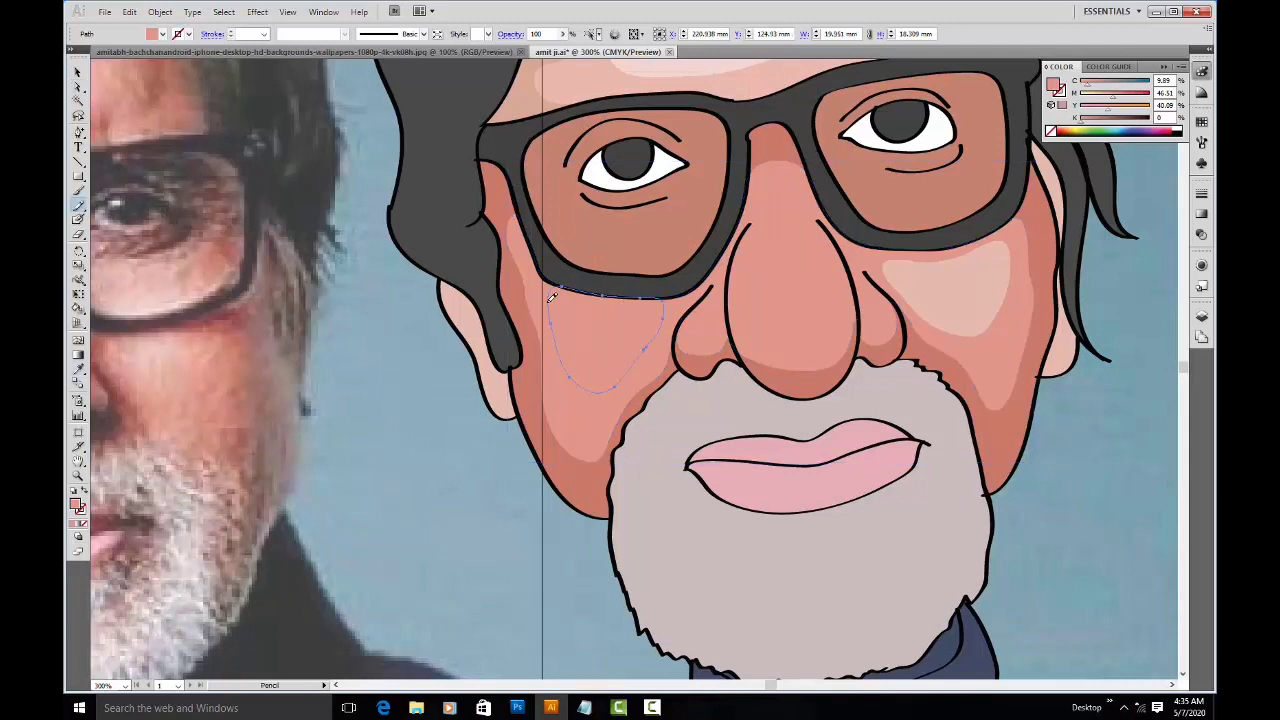
key("i")
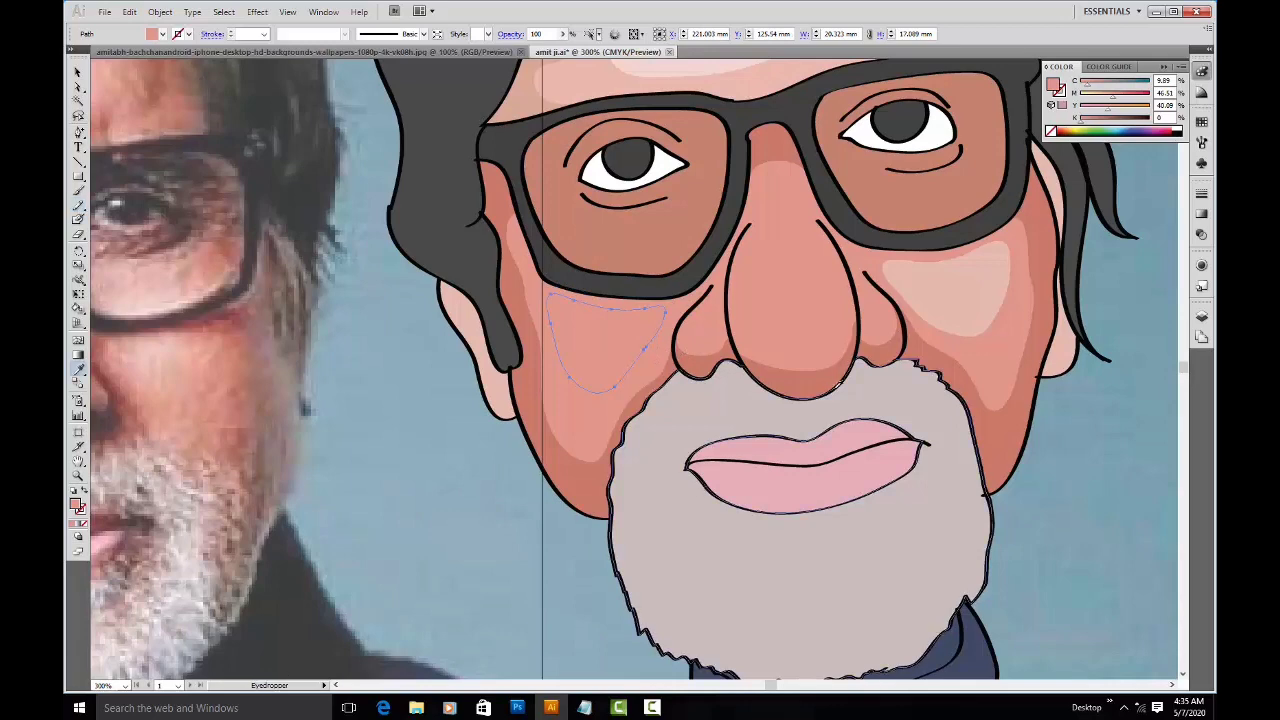
left_click(943, 280)
Step: Draw a rounded highlight inside the nose outline and fill it with the cheek highlight colour
key("v")
scroll(588, 280, "right", 3)
left_click(595, 275)
key("n")
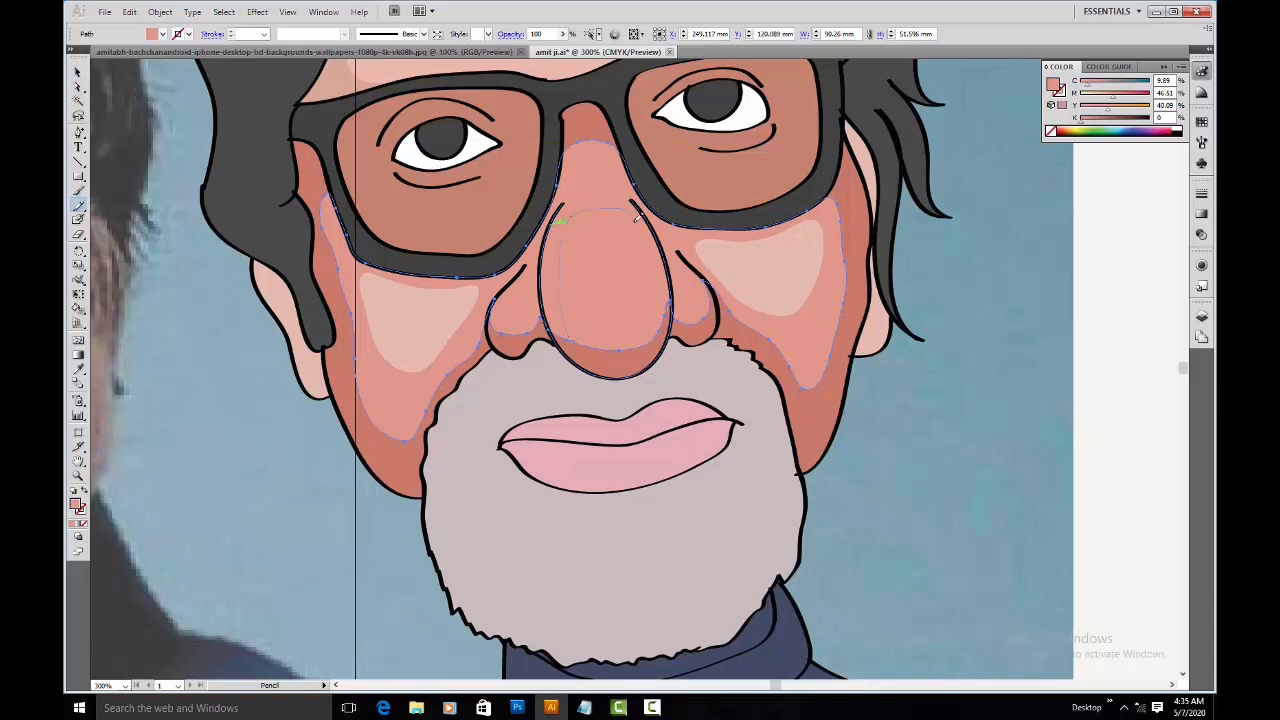
left_click(667, 302, "ctrl")
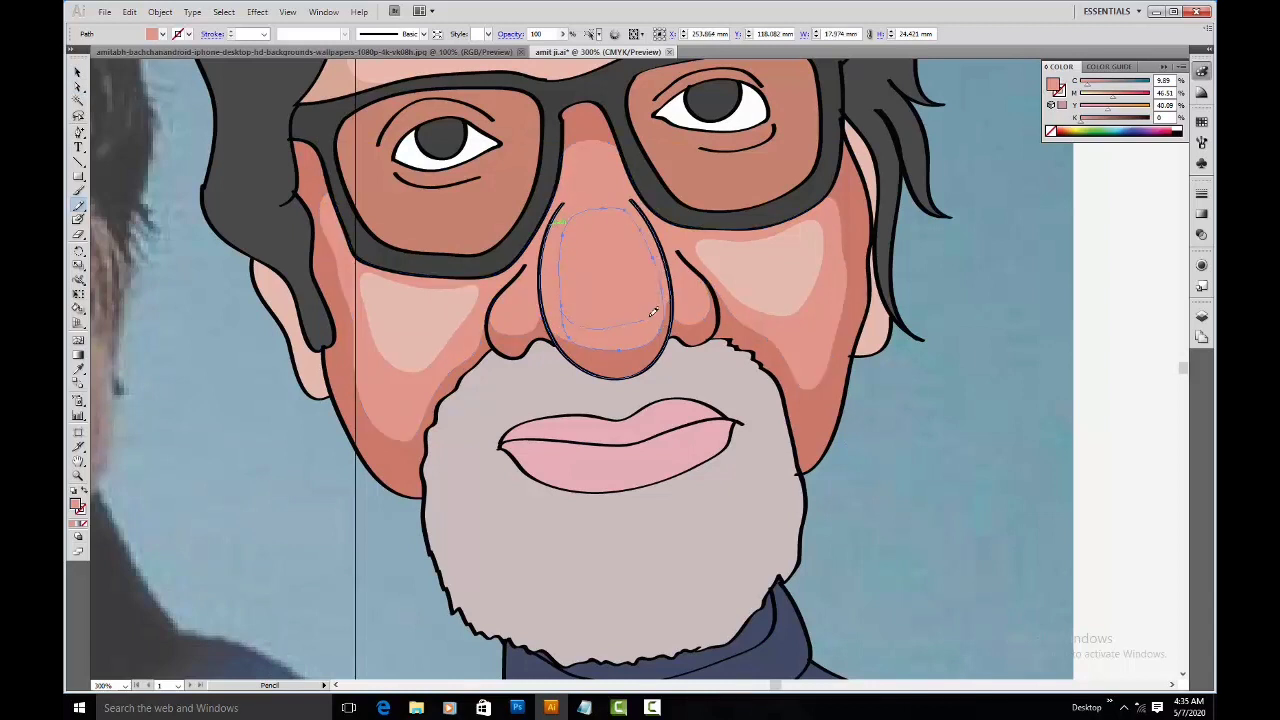
mouse_move(650, 255)
left_mouse_down()
mouse_move(588, 322)
mouse_move(663, 288)
mouse_move(640, 277)
mouse_move(622, 210)
left_mouse_up()
key("i")
left_click(790, 267)
Step: Draw a small highlight about 6 mm wide on the left nostril, filled with the nose highlight colour
left_click_drag(640, 342, 748, 363)
key("a")
left_click(636, 333)
key("n")
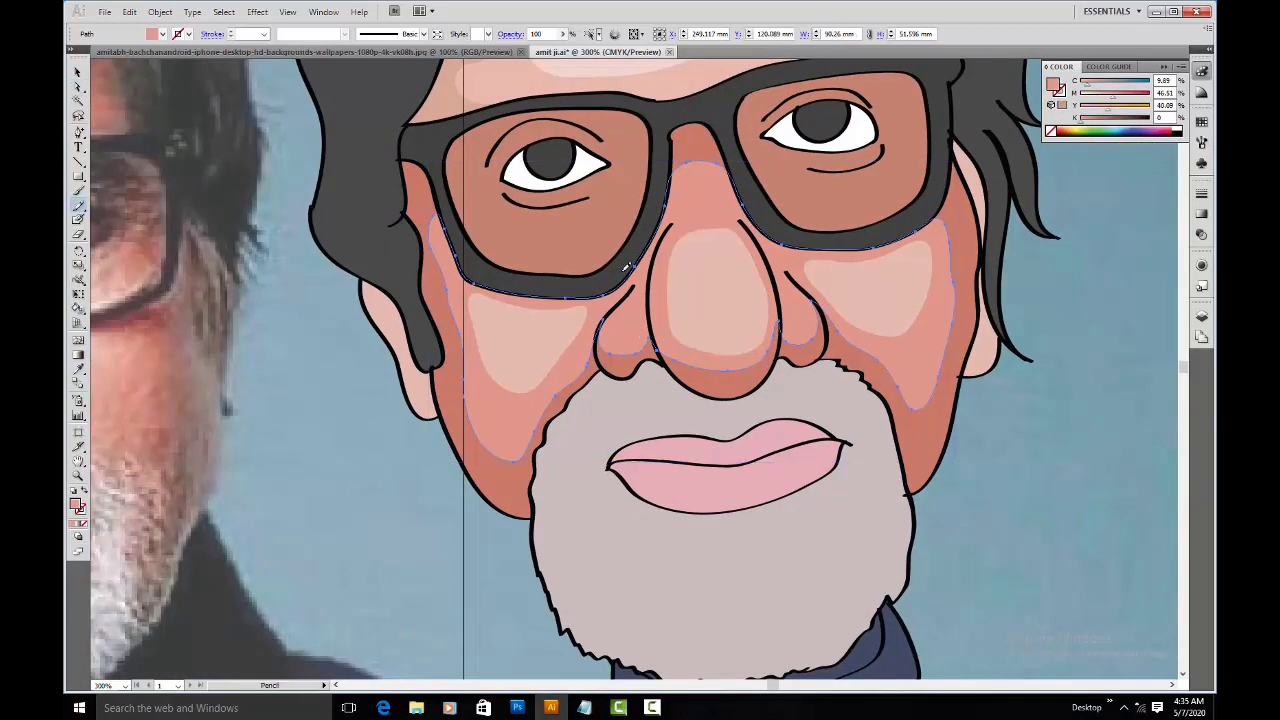
left_click(650, 310, "ctrl")
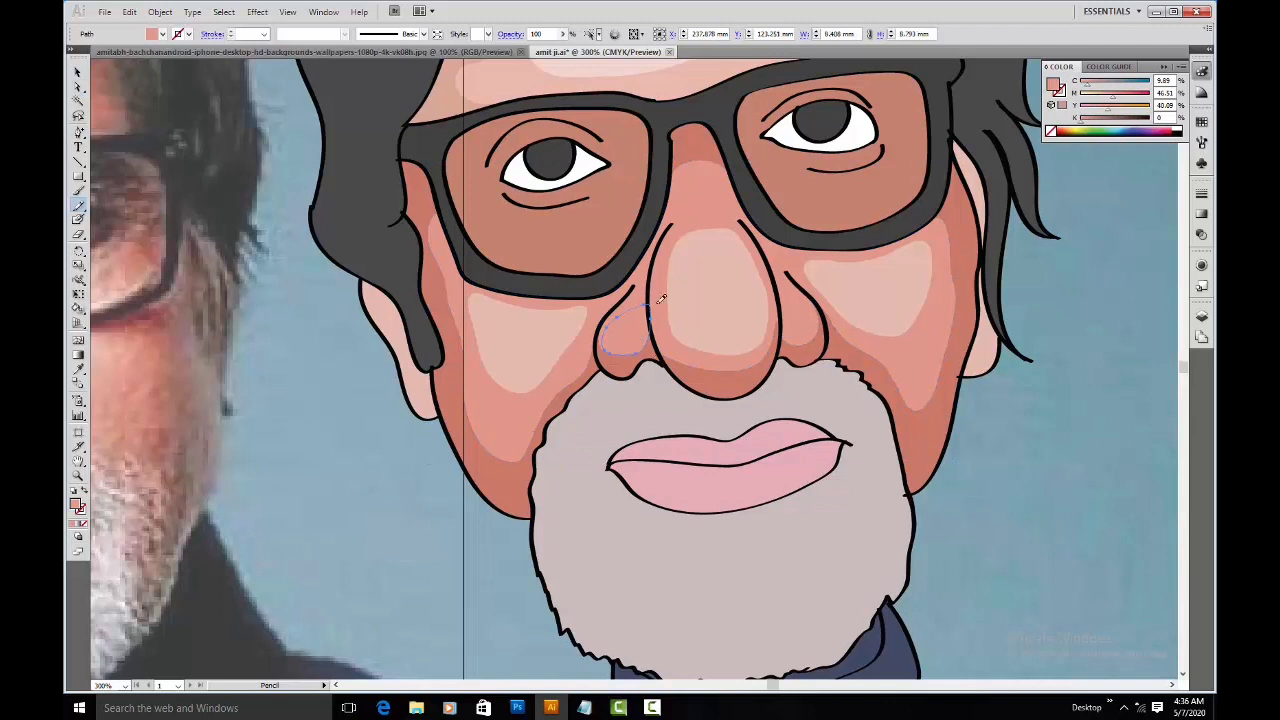
key("i")
left_click(746, 300)
Step: Draw a small matching highlight on the right nostril and fill it with the nose highlight colour
key("a")
left_click(812, 328)
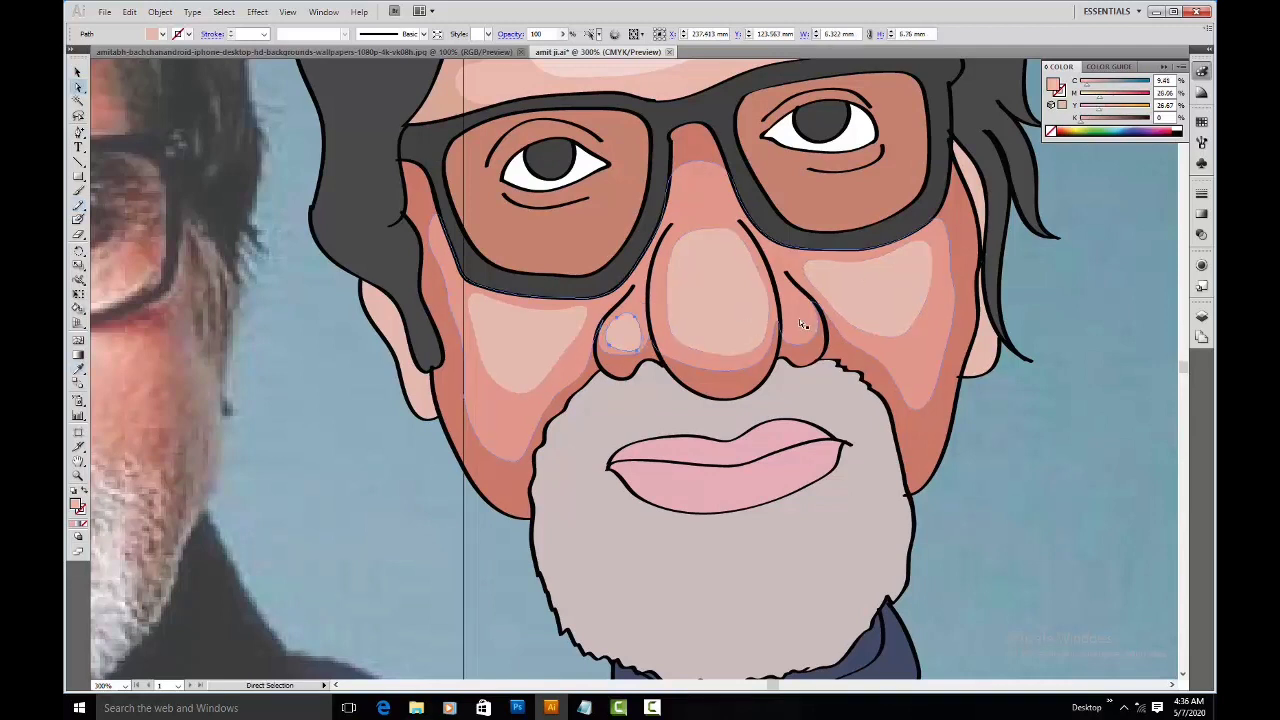
key("n")
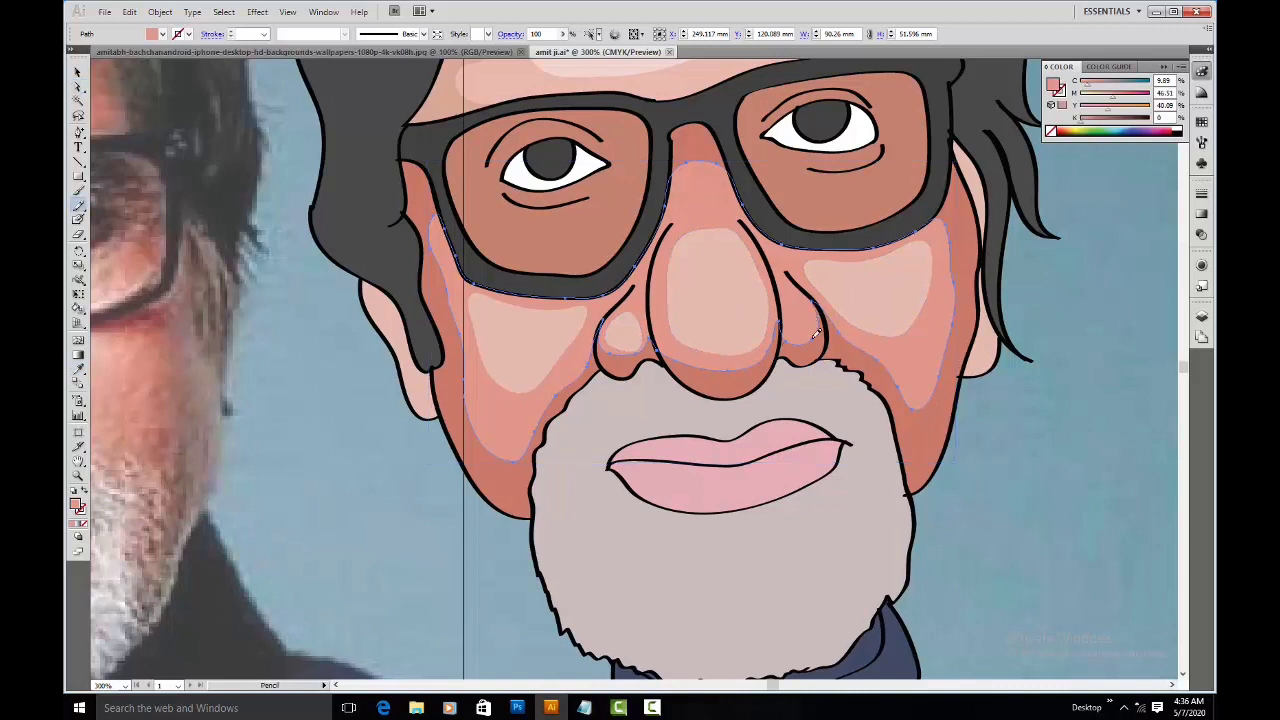
mouse_move(790, 302)
left_mouse_down()
mouse_move(811, 342)
mouse_move(814, 308)
left_mouse_up()
key("i")
left_click(735, 345)
Step: Draw a shading shape about 32 mm wide and 23 mm high inside the right lens, filled with a dark reddish-brown tone from the photo
key("space")
left_click_drag(833, 240, 691, 366)
key("v")
left_click(656, 313)
key("n")
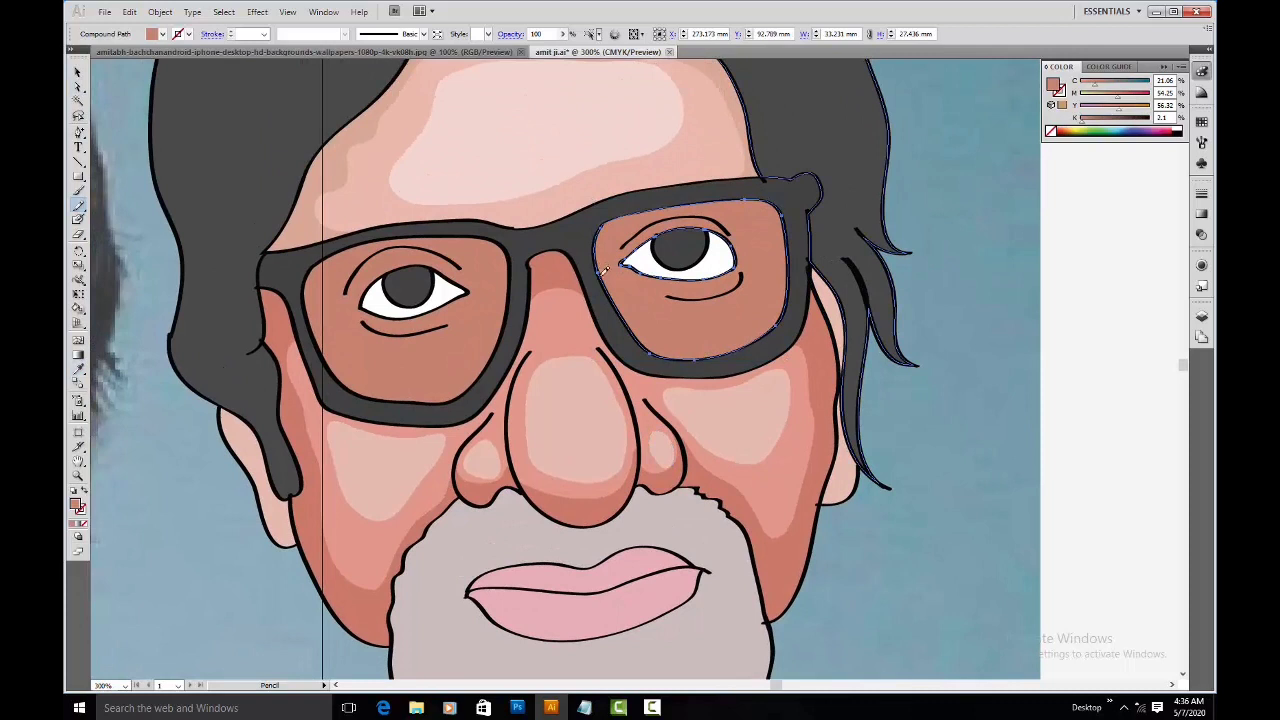
left_click_drag(782, 209, 744, 203)
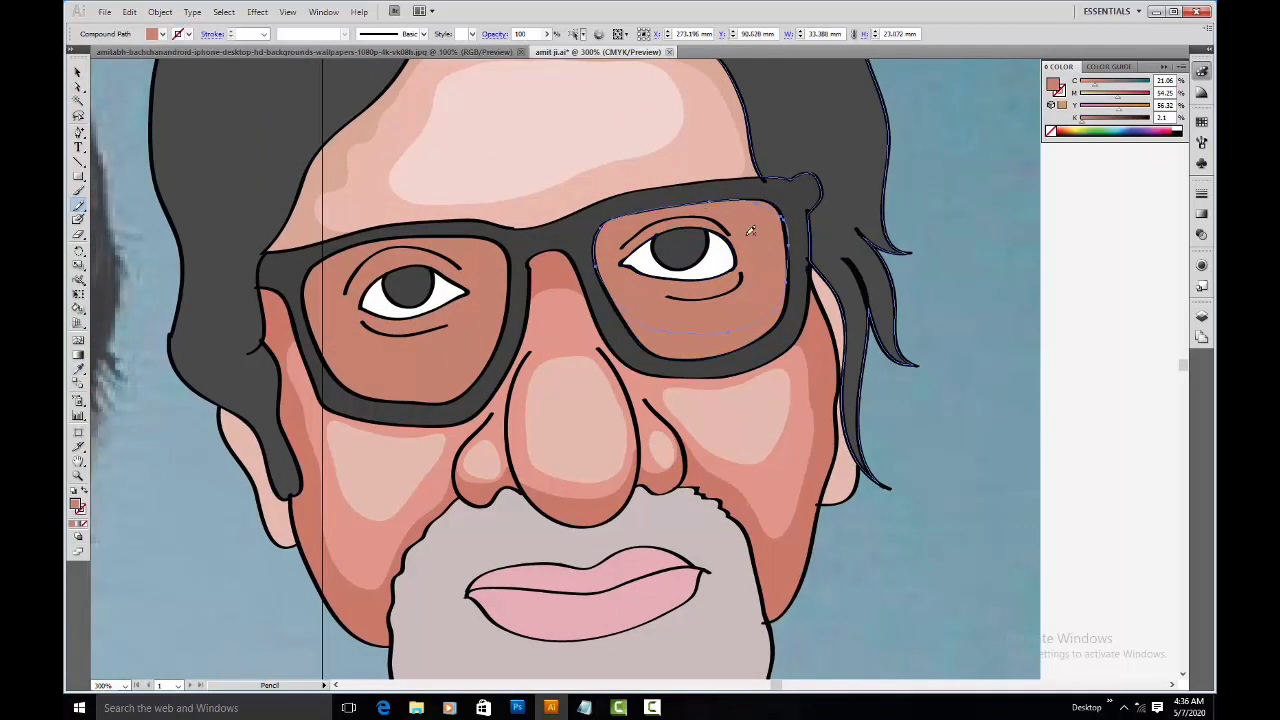
mouse_move(764, 314)
left_mouse_down()
mouse_move(670, 331)
mouse_move(742, 319)
mouse_move(776, 260)
left_mouse_up()
left_click_drag(652, 325, 703, 292)
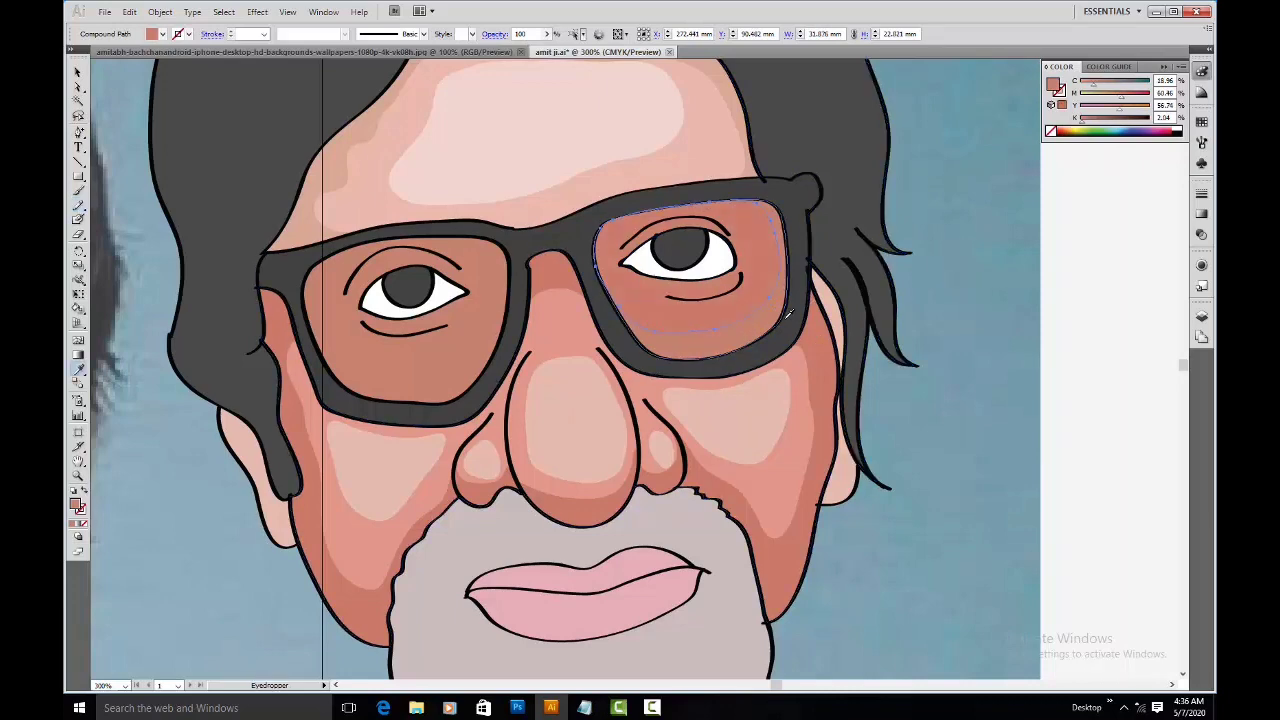
left_click_drag(273, 361, 563, 326)
left_click(297, 343)
Step: Draw a shading shape about 30 mm wide and 24 mm high inside the left lens, filled to match the right lens shading
left_click_drag(649, 236, 657, 227)
key("a")
left_click(623, 244)
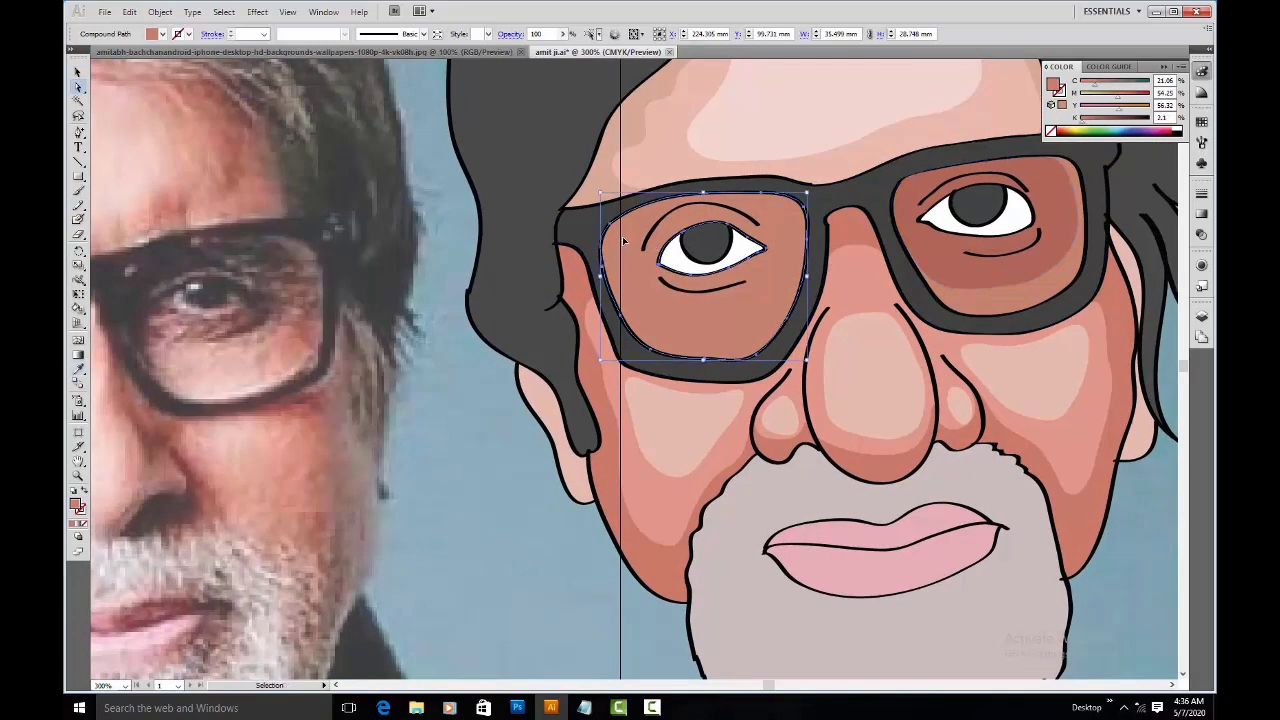
key("n")
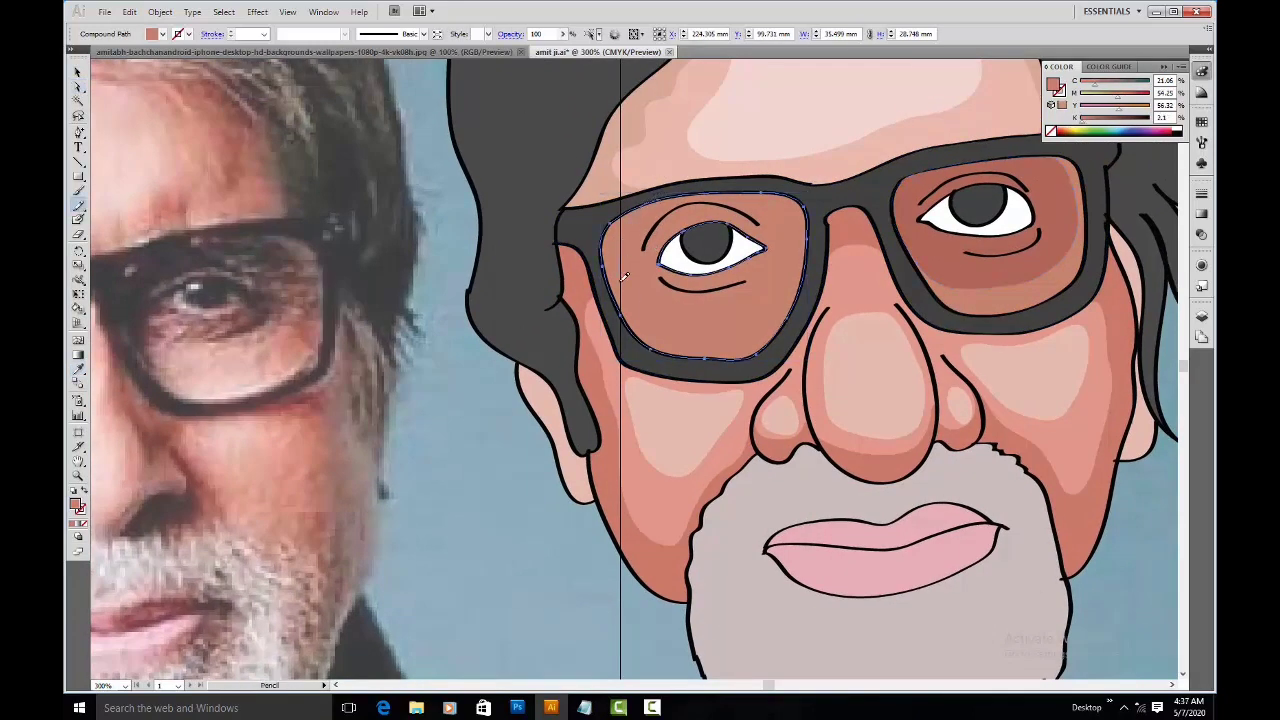
mouse_move(775, 196)
left_mouse_down()
mouse_move(718, 206)
mouse_move(810, 313)
mouse_move(780, 326)
mouse_move(721, 322)
mouse_move(748, 320)
mouse_move(807, 273)
mouse_move(803, 193)
mouse_move(713, 200)
mouse_move(787, 305)
left_mouse_up()
key("a")
key("n")
key("i")
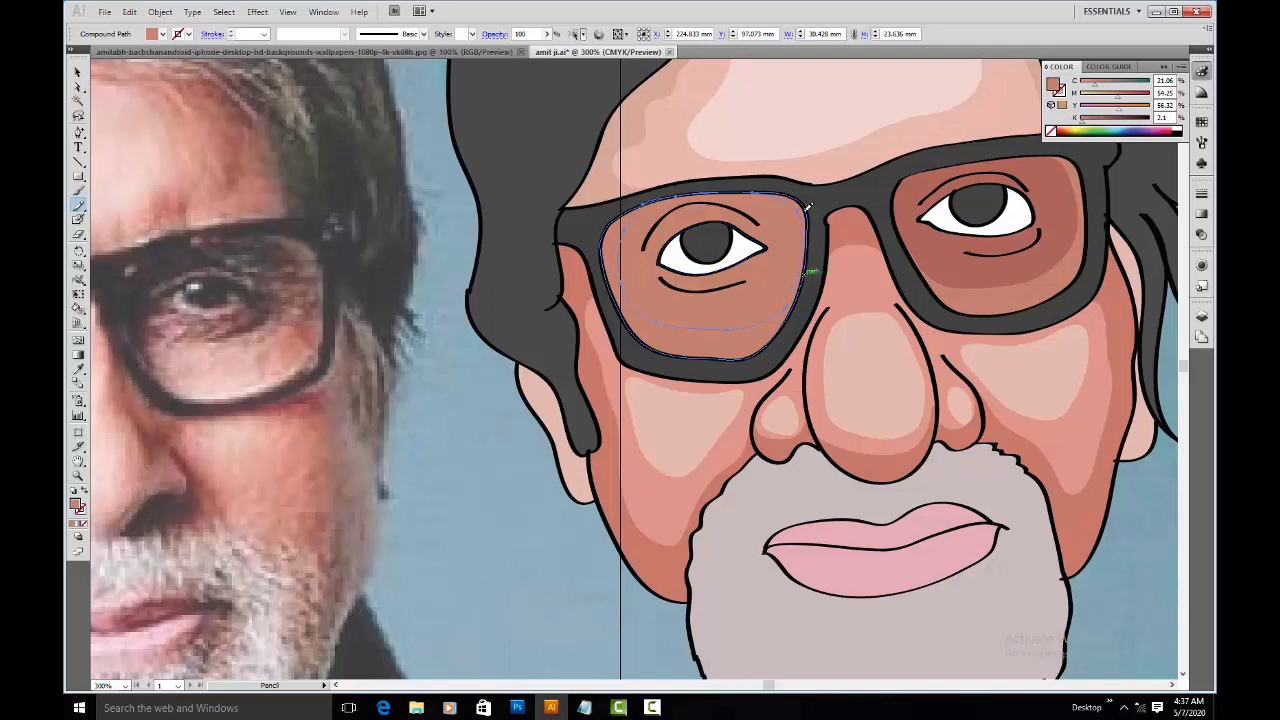
left_click(1016, 279)
Step: Try to draw a freehand shape around the eye in the right lens and sample a fill colour for it
left_click_drag(1016, 279, 891, 314)
key("a")
left_click(923, 334)
key("n")
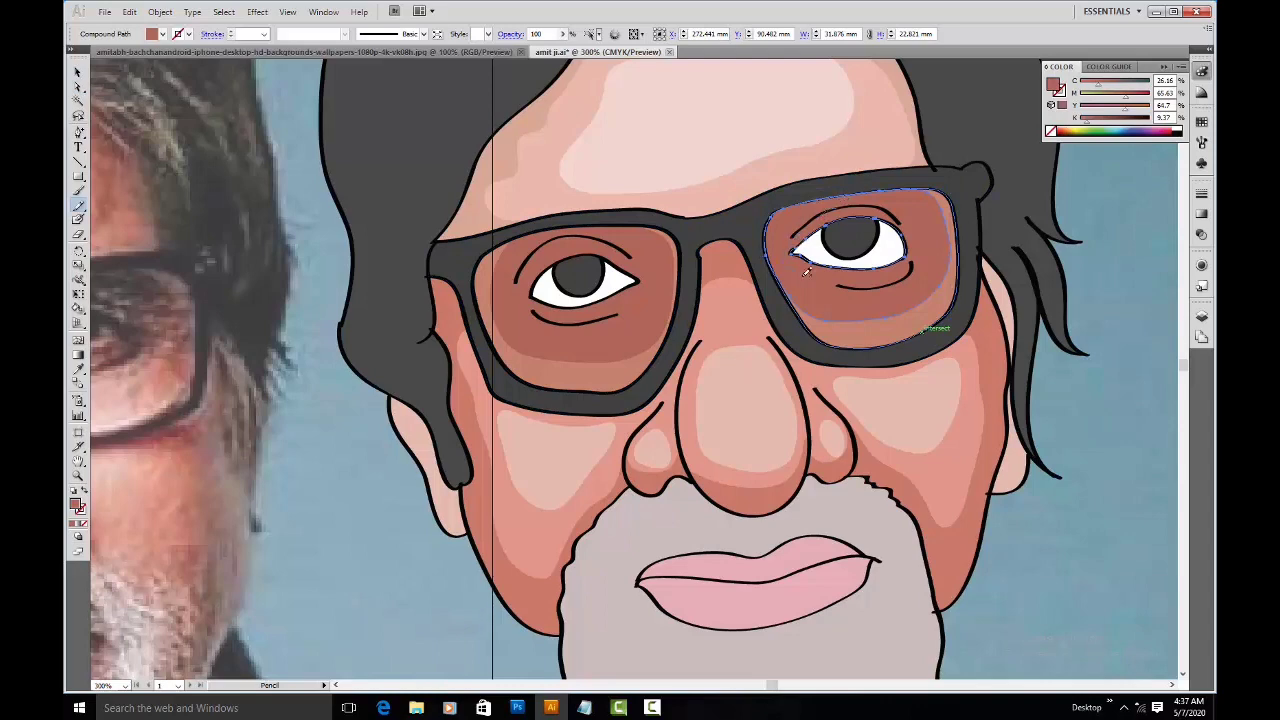
left_click_drag(845, 203, 822, 228)
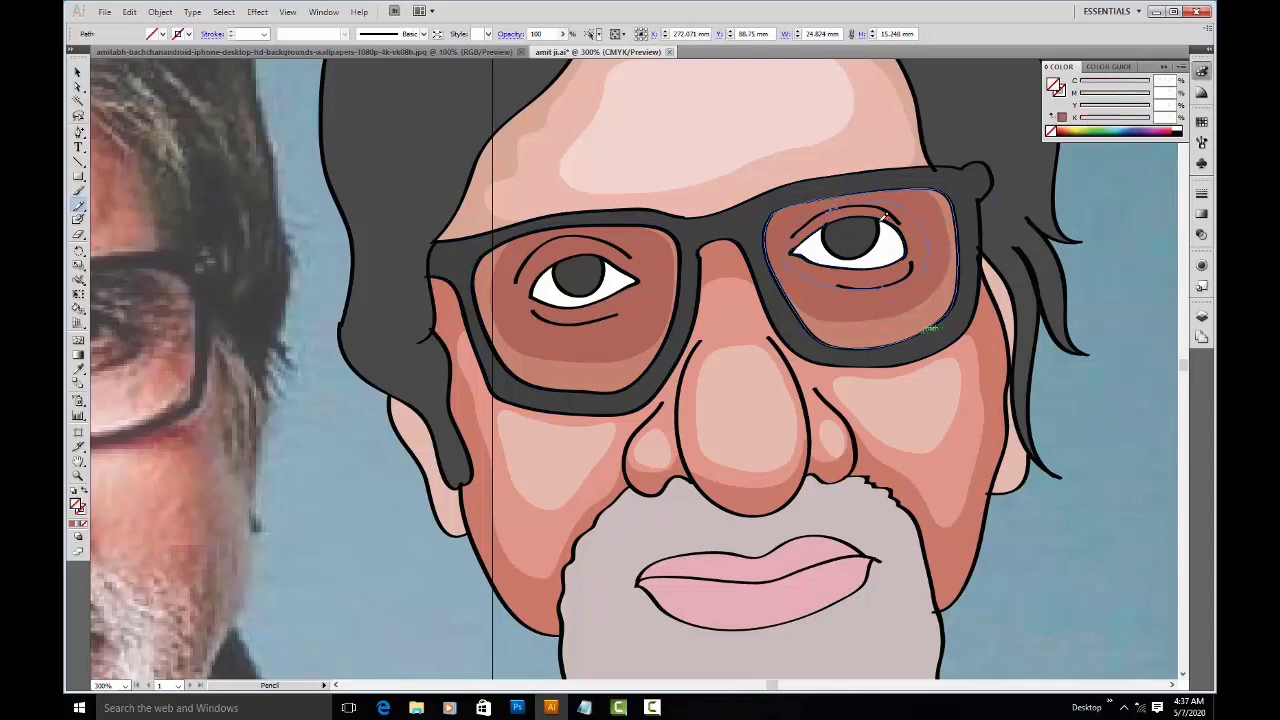
key("i")
left_click(893, 207)
left_click_drag(287, 342, 637, 252)
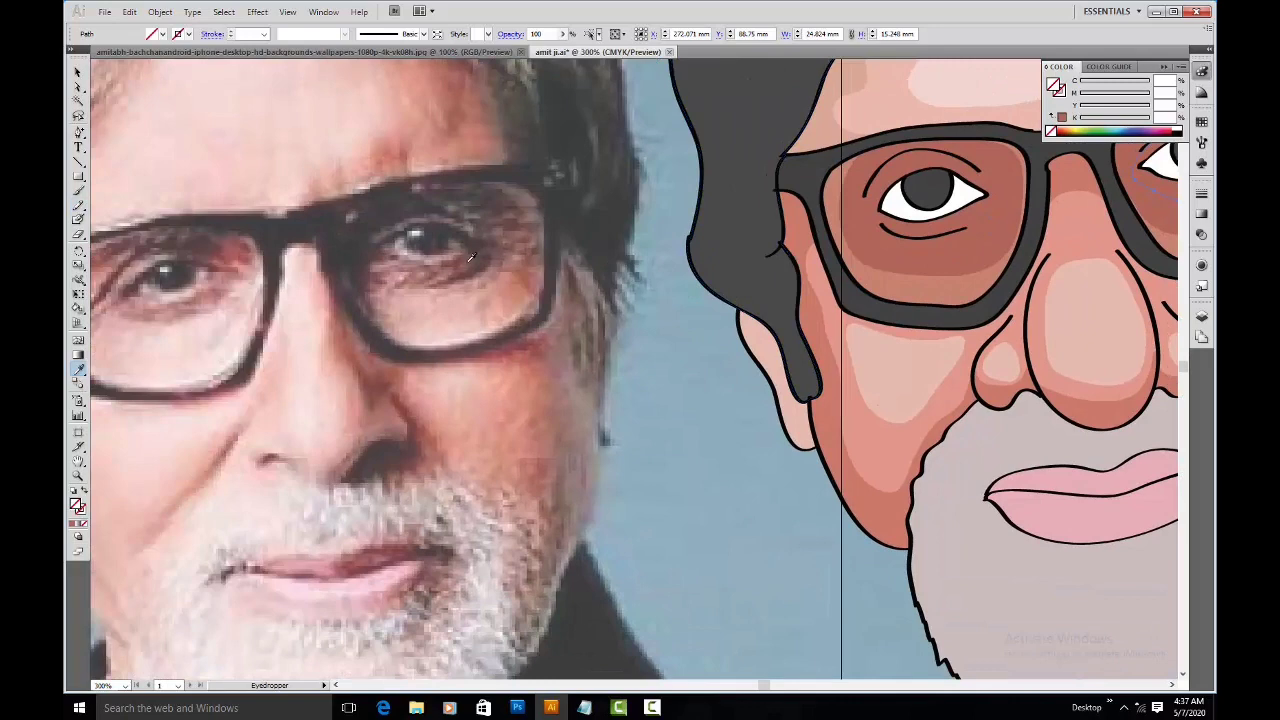
left_click_drag(725, 219, 383, 329)
key("ctrl+z")
key("ctrl+z")
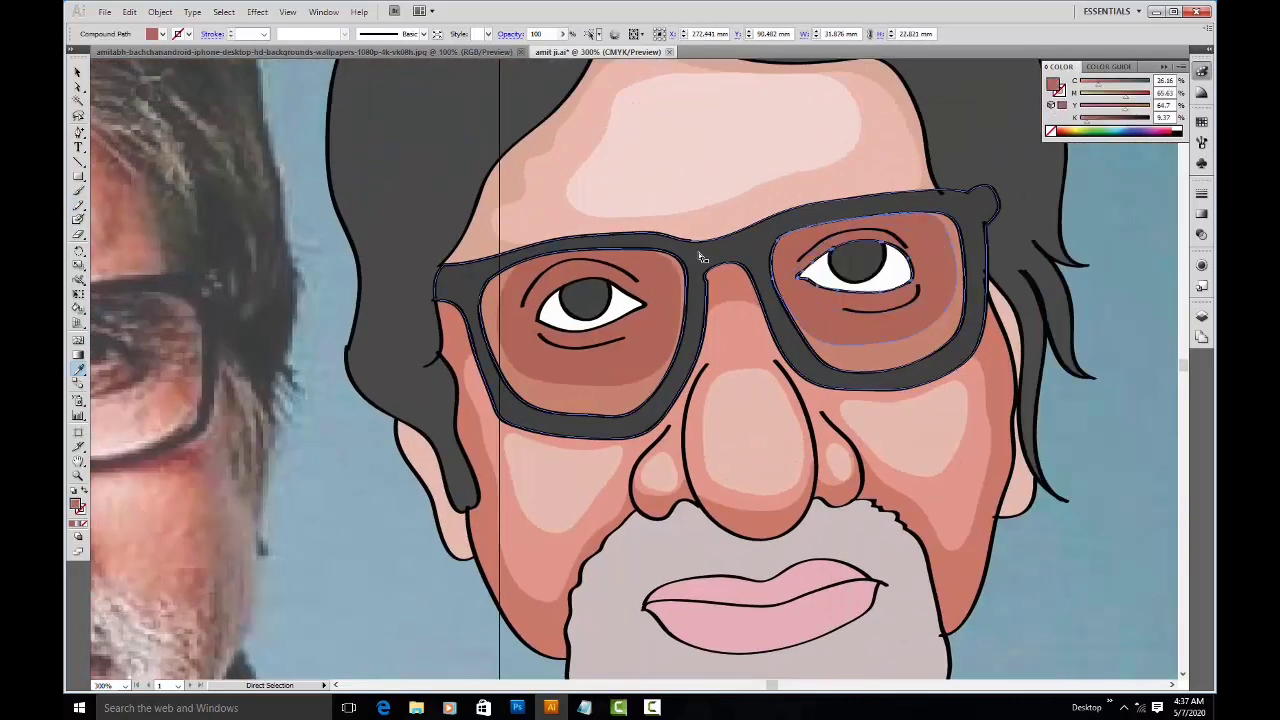
Step: Draw an eye-bag shape about 19 mm wide and 6 mm high under the right lens's eye, filled with the cheek's mid-tone colour
key("n")
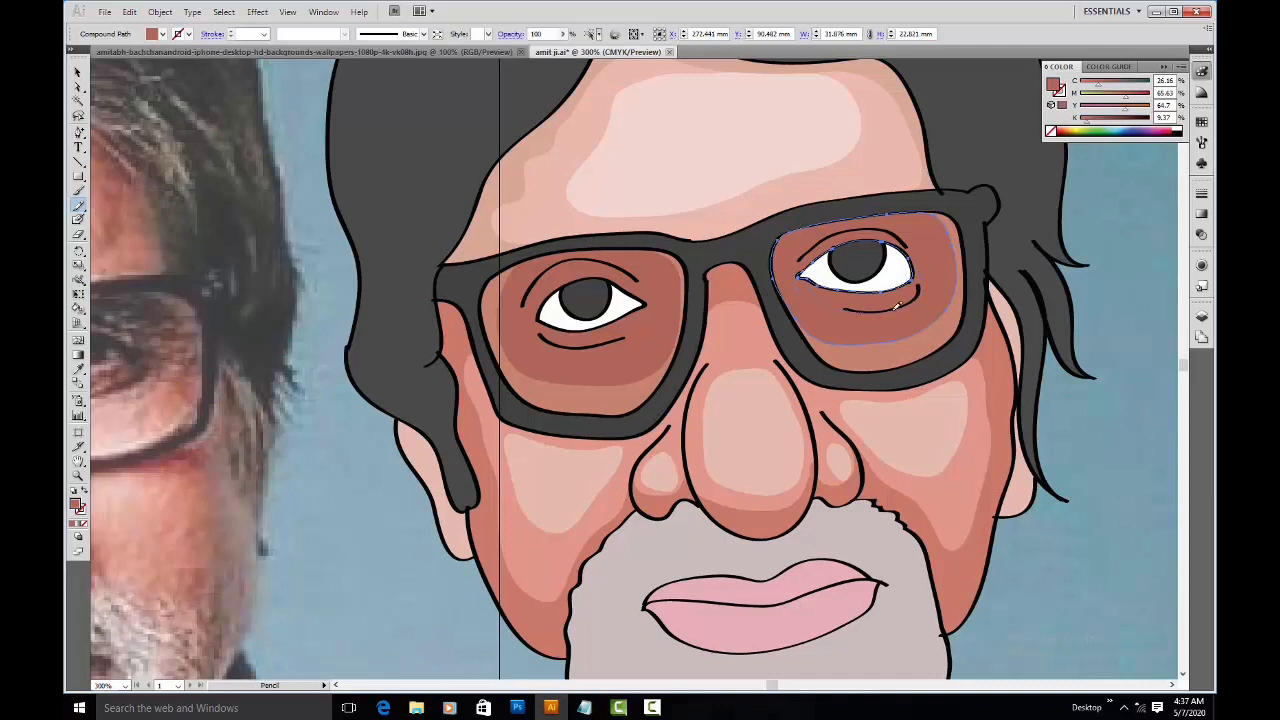
key("i")
left_click(978, 378)
key("ctrl+z")
left_click(977, 380)
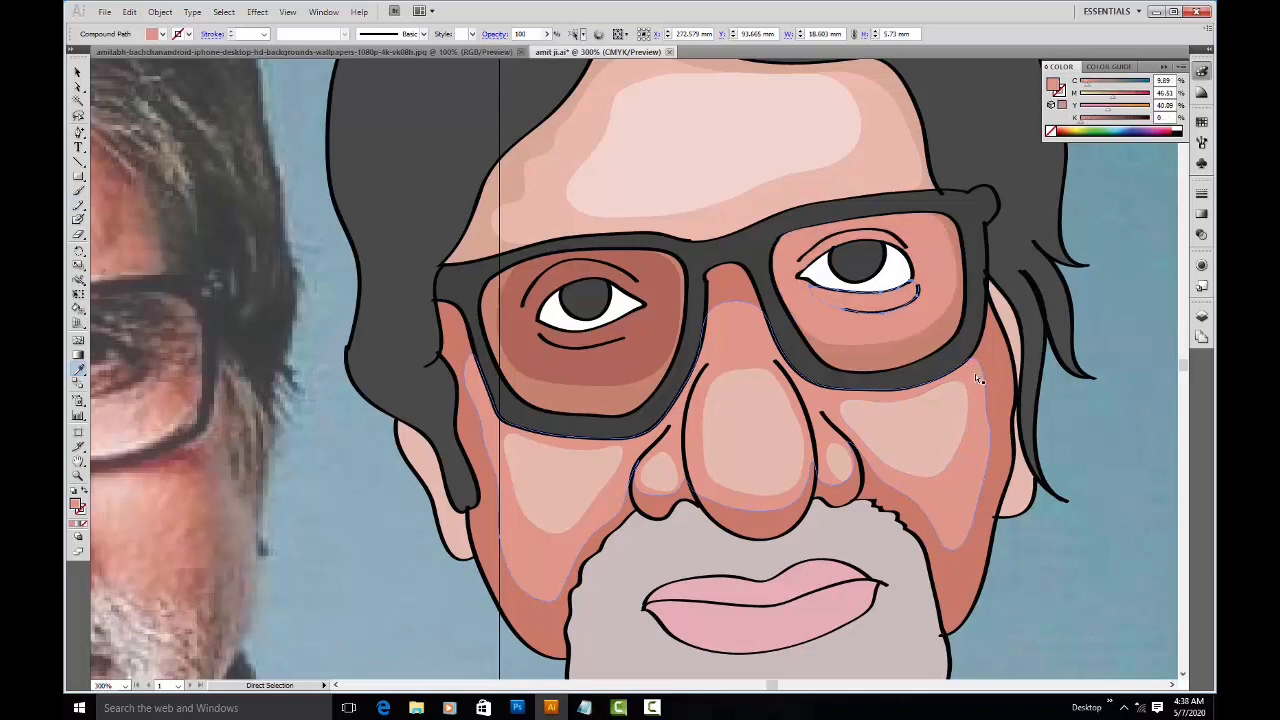
Step: Replace the right lens's eye-bag shape with one about 16 mm wide and 5 mm high, filled with the cheek's mid-tone colour
key("ctrl+z")
key("ctrl+z")
key("ctrl+z")
key("n")
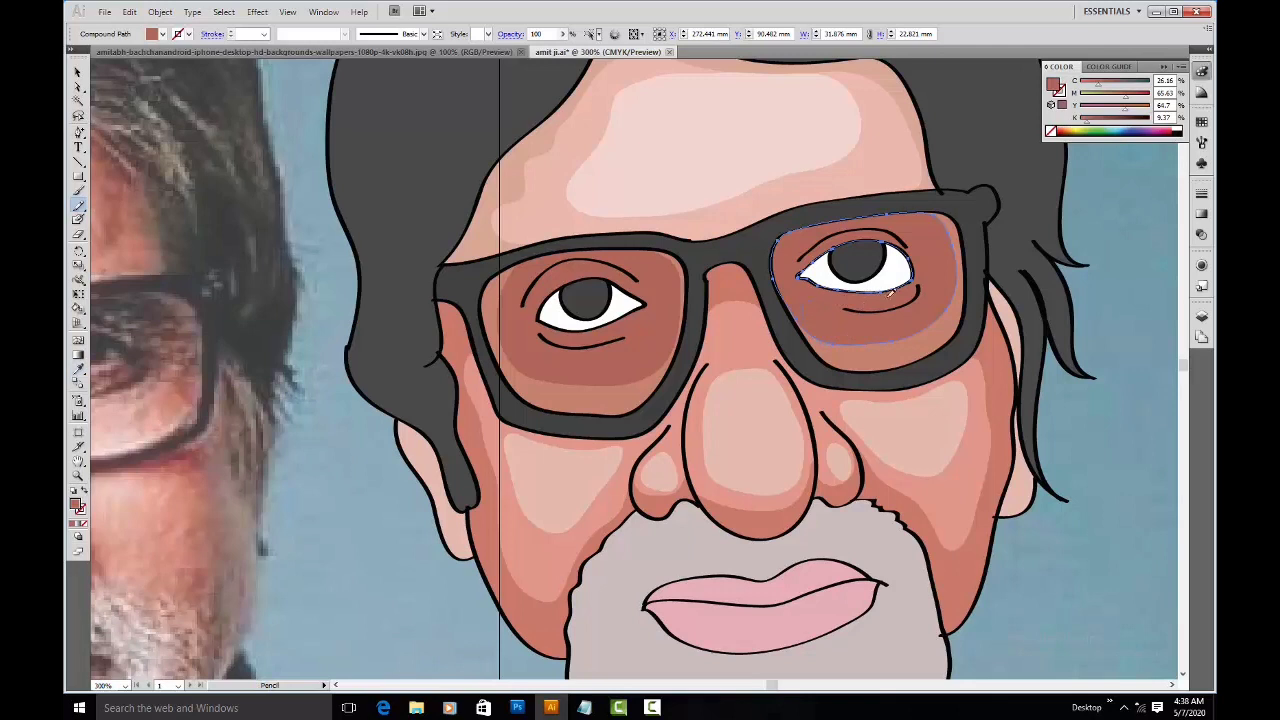
mouse_move(957, 296)
left_mouse_down()
mouse_move(869, 313)
mouse_move(829, 292)
left_mouse_up()
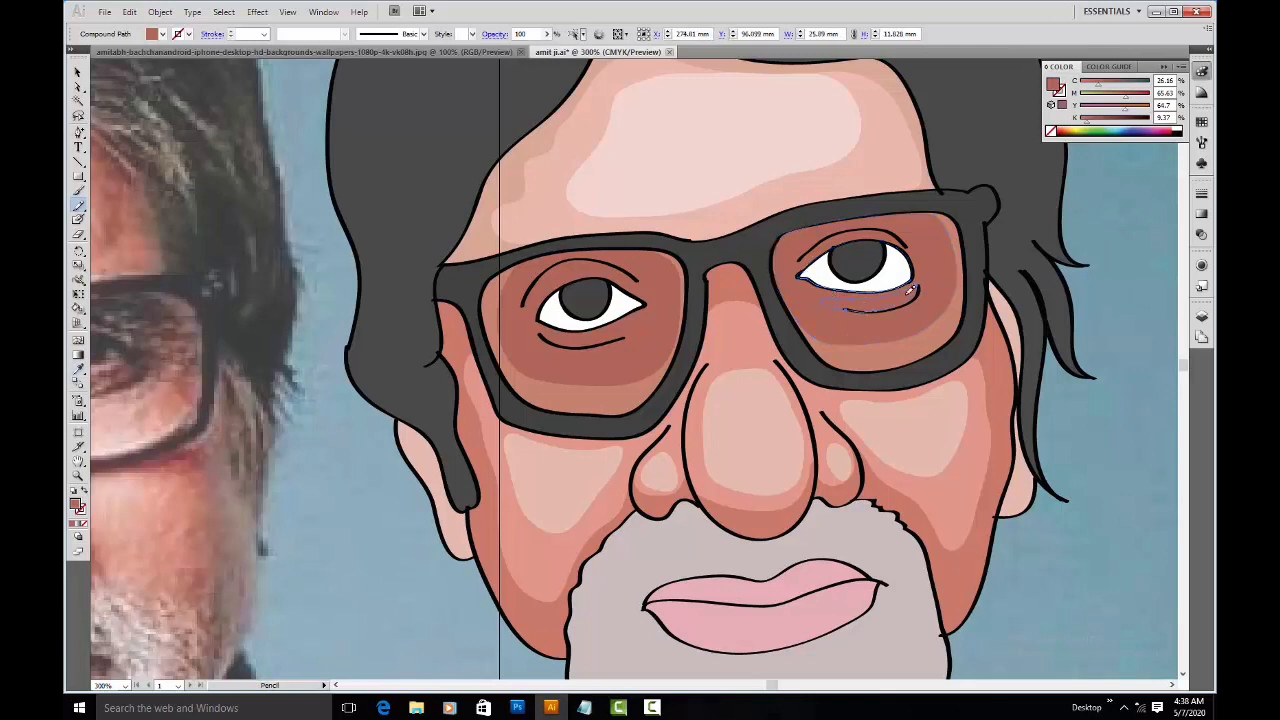
key("i")
left_click(963, 330)
Step: Draw an eye-bag shape about 16 mm wide and 4 mm high under the left lens's eye, filled to match the right one
key("v")
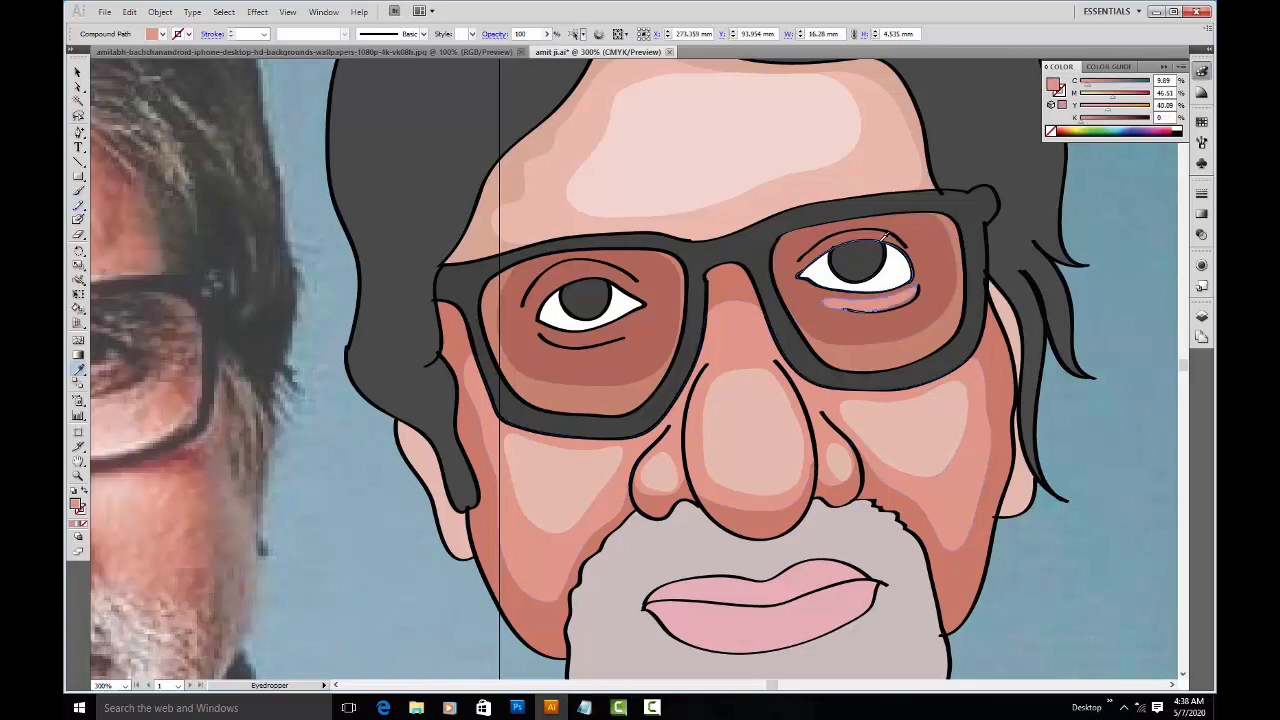
left_click(608, 337)
key("n")
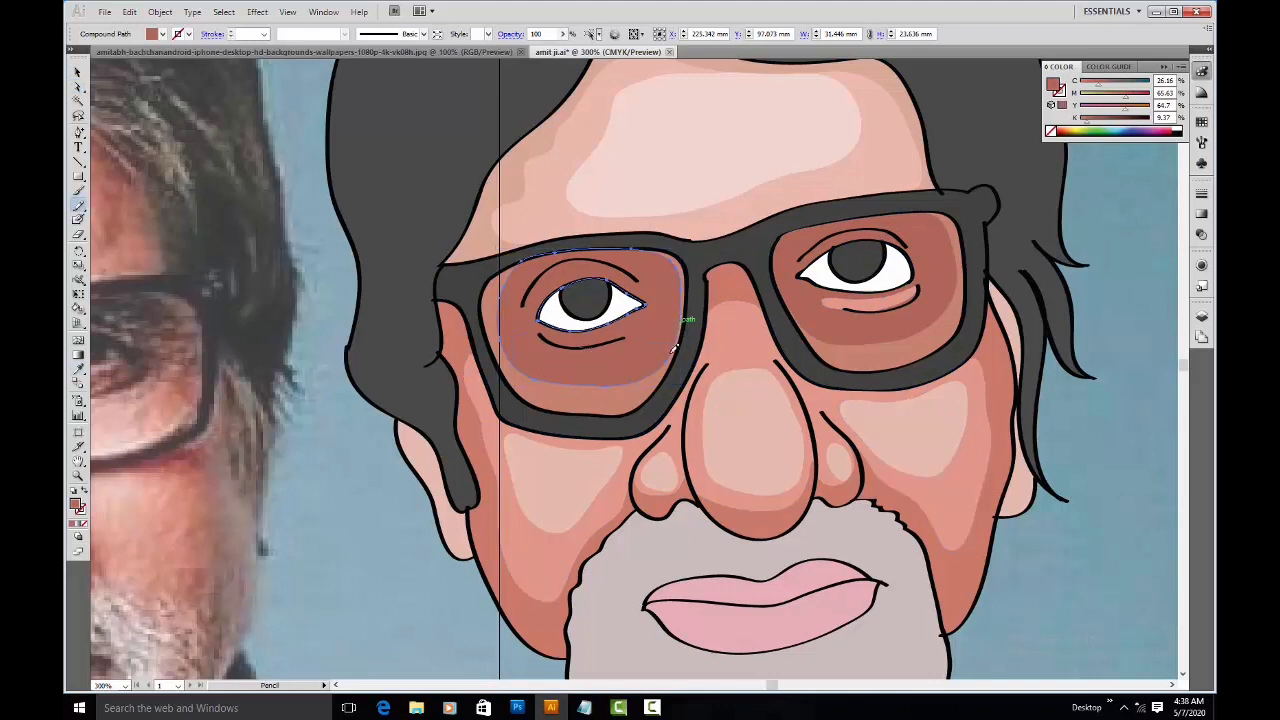
left_click_drag(673, 340, 572, 382)
mouse_move(641, 338)
left_mouse_down()
mouse_move(550, 333)
mouse_move(640, 330)
mouse_move(557, 343)
left_mouse_up()
key("i")
left_click(846, 303)
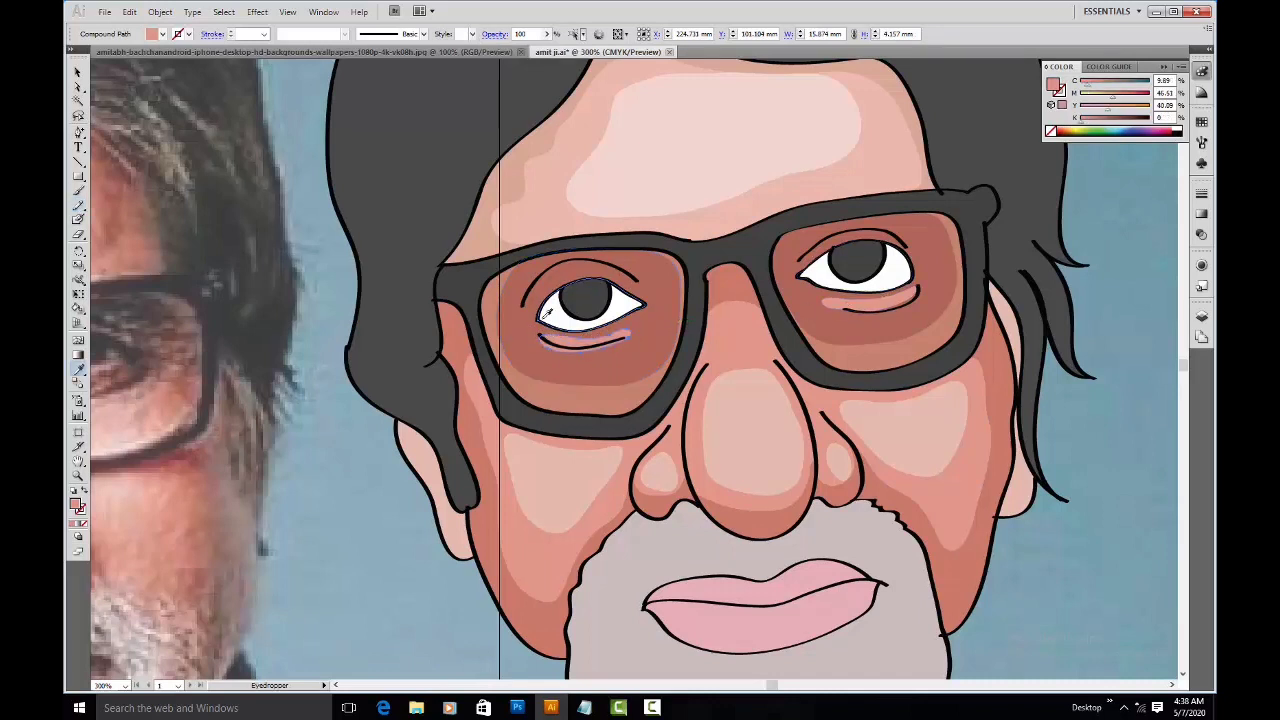
Step: Try to draw a freehand shadow shape about 28 mm wide and 10 mm high above the left lens's eye
left_click(558, 270, "ctrl")
key("n")
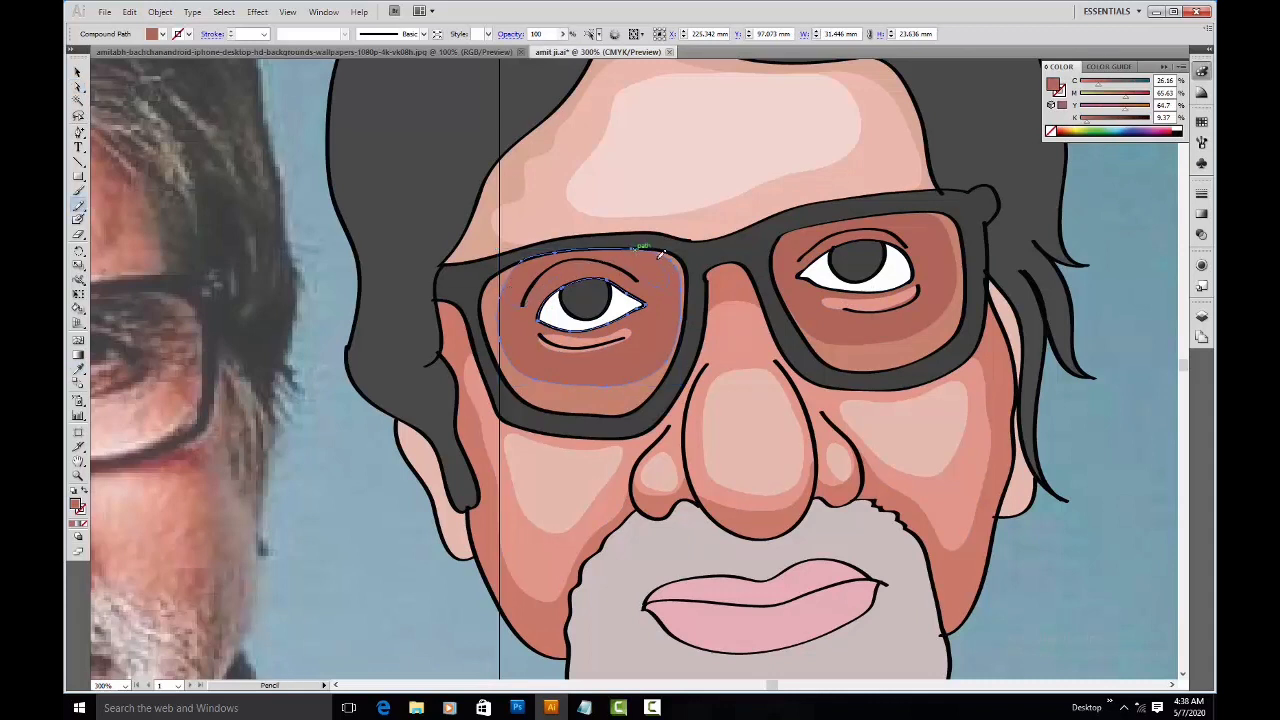
left_click_drag(662, 260, 680, 290)
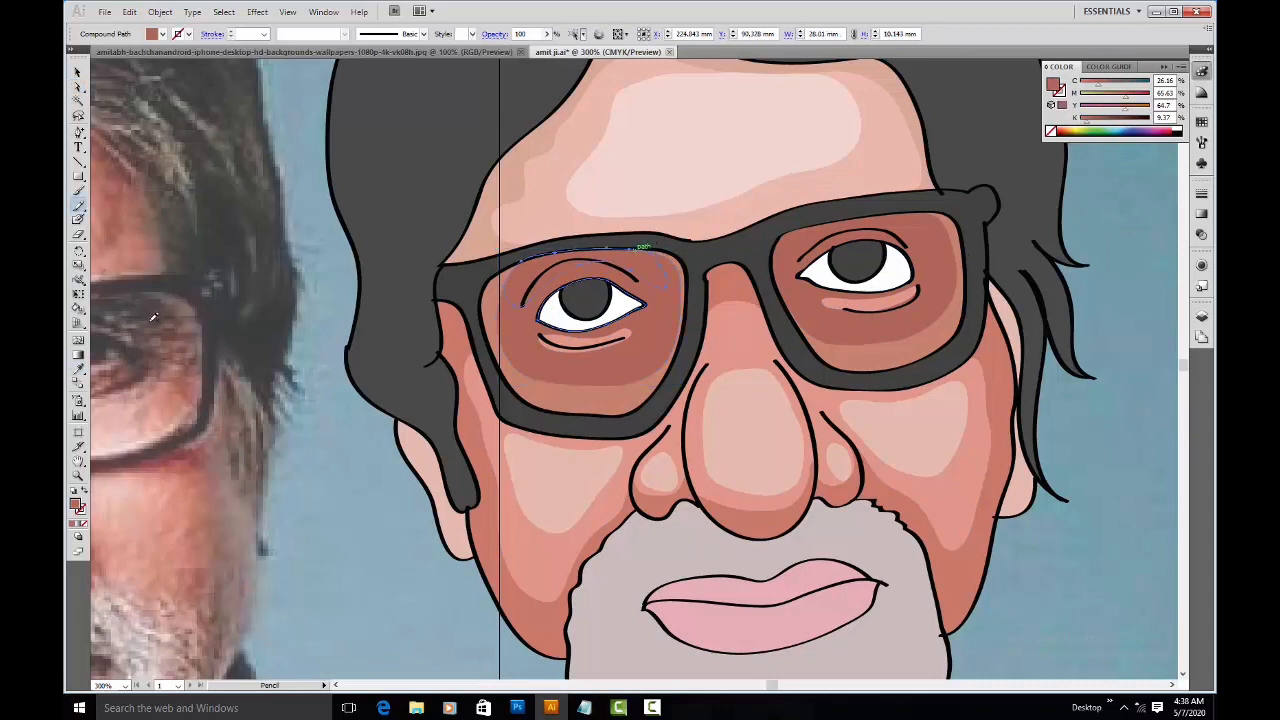
left_click_drag(633, 292, 883, 212)
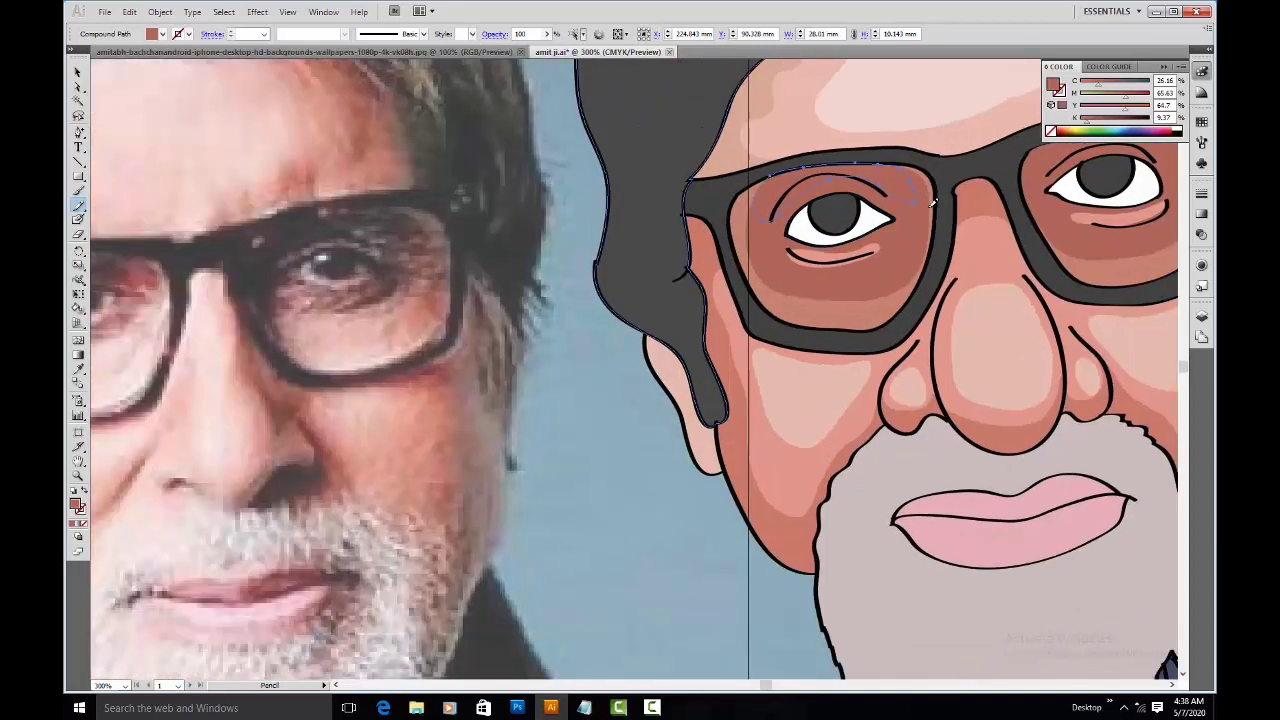
key("ctrl+z")
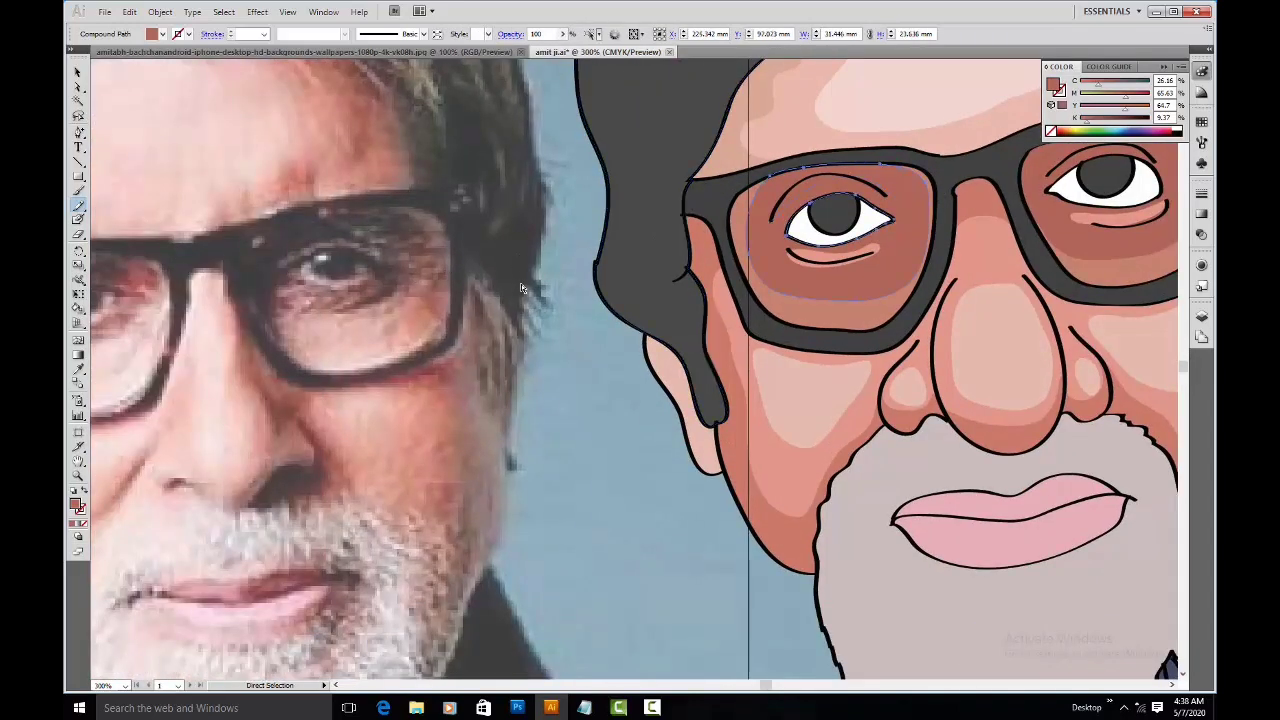
left_click_drag(920, 228, 553, 280)
key("b")
key("v")
key("ctrl+a")
left_click_drag(511, 325, 633, 327)
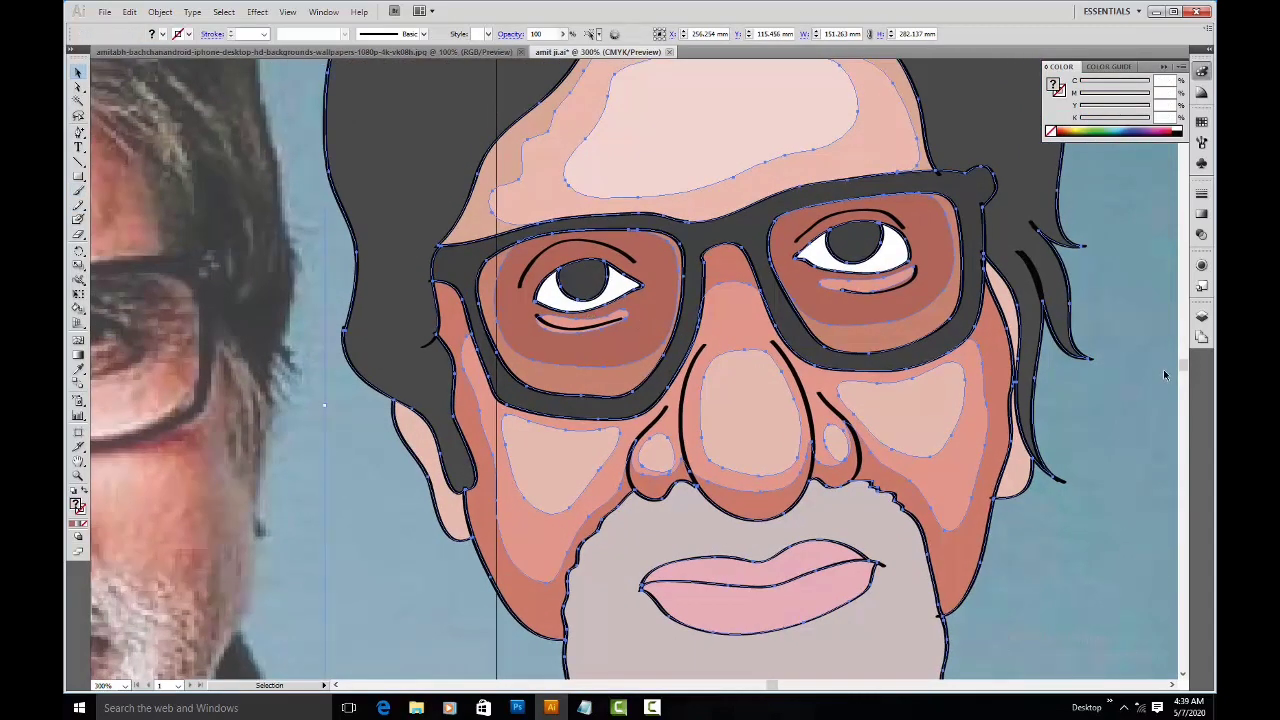
key("ctrl+shift+a")
Step: Draw a shadow shape about 27 mm wide and 11 mm high above the left lens's eye, filled with a dark brown from the photo
key("a")
left_click(711, 288)
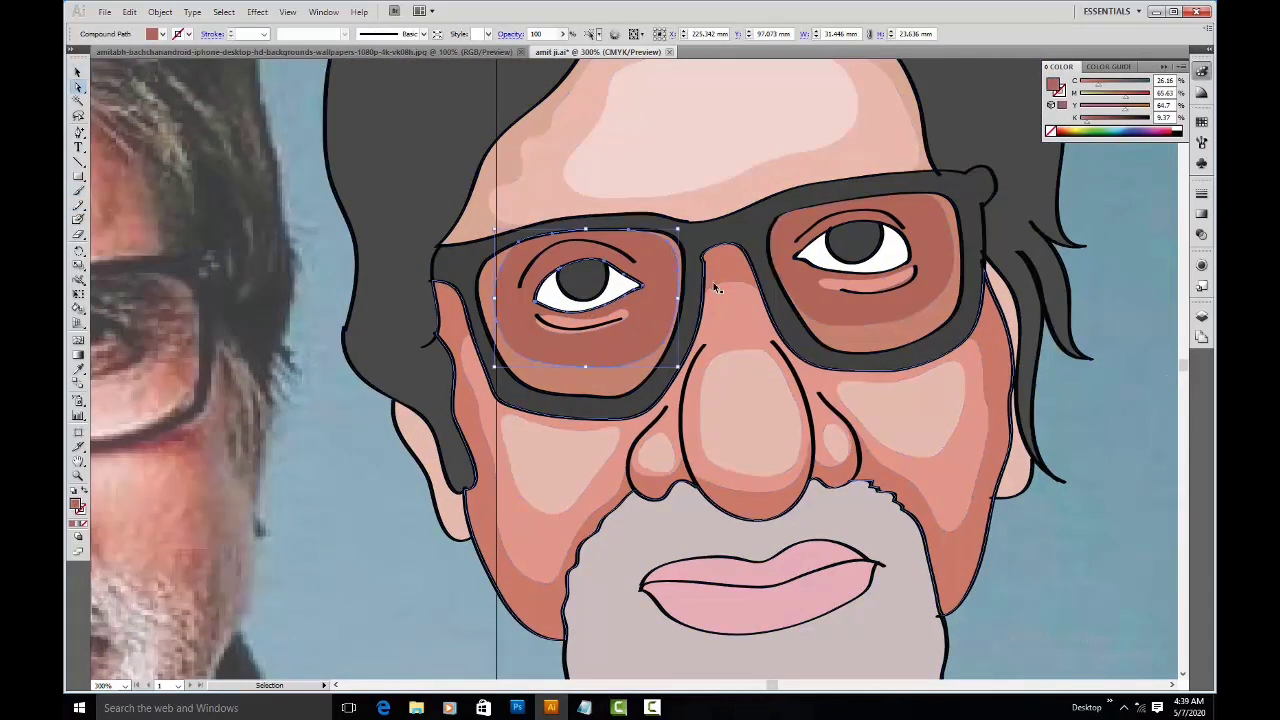
key("n")
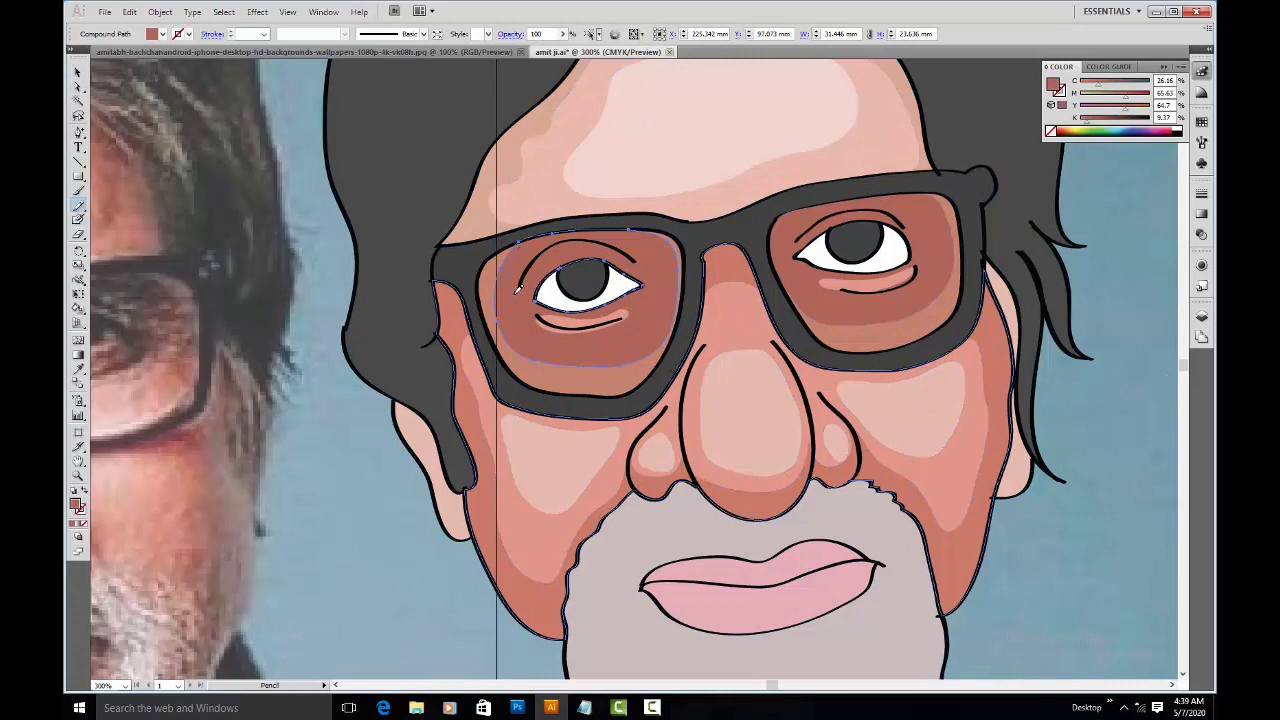
left_click(660, 264, "ctrl")
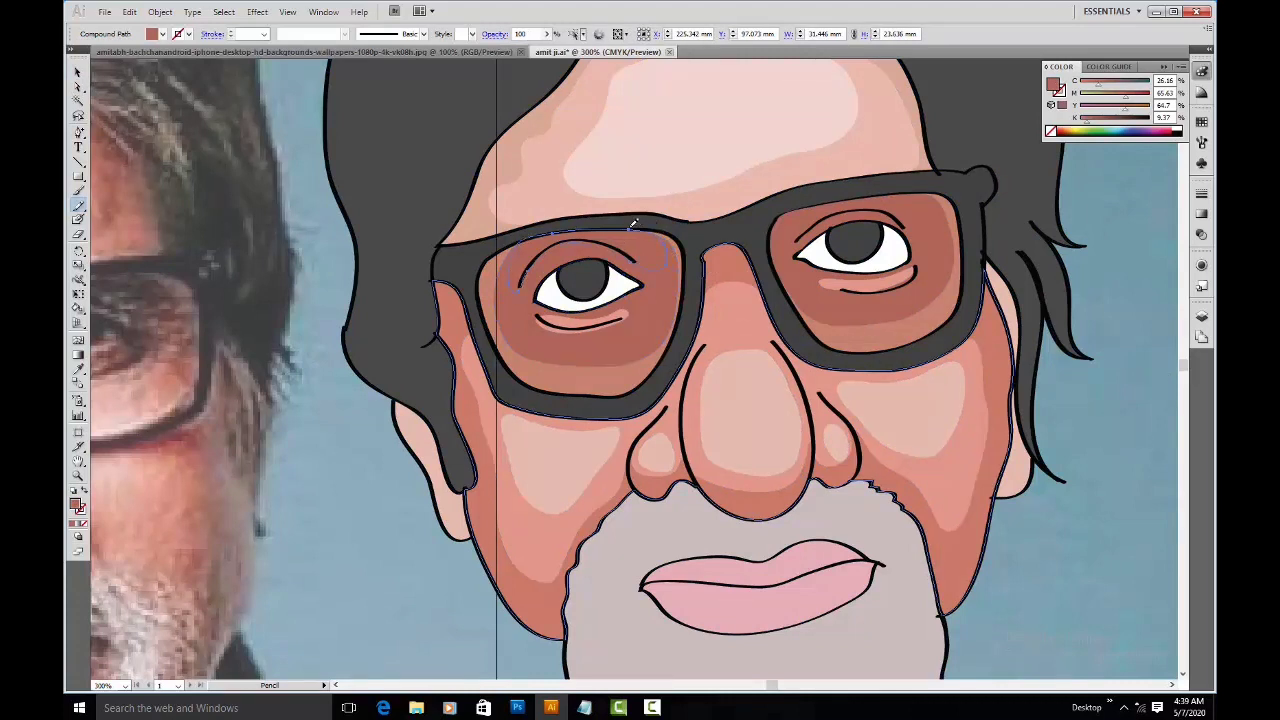
key("i")
left_click(185, 348)
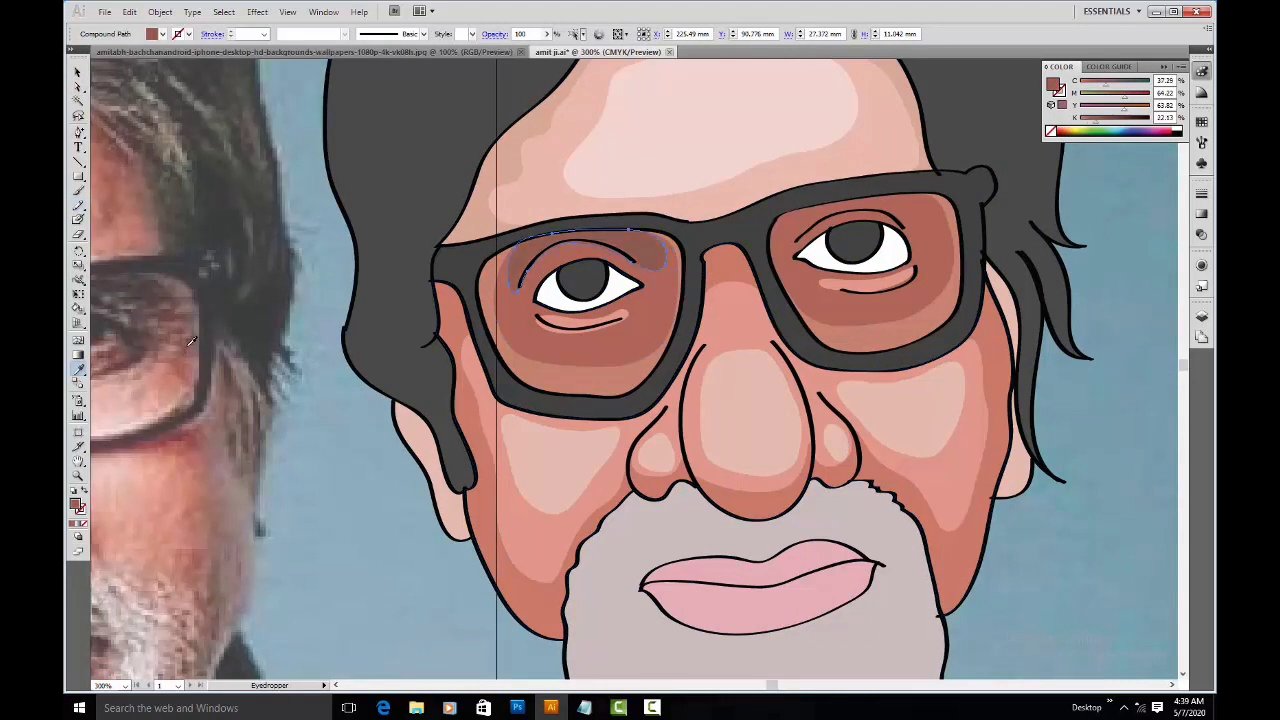
Step: Draw a shadow shape about 27 mm wide and 11 mm high above the right lens's eye, filled with the same dark brown
key("a")
left_click(908, 234)
key("n")
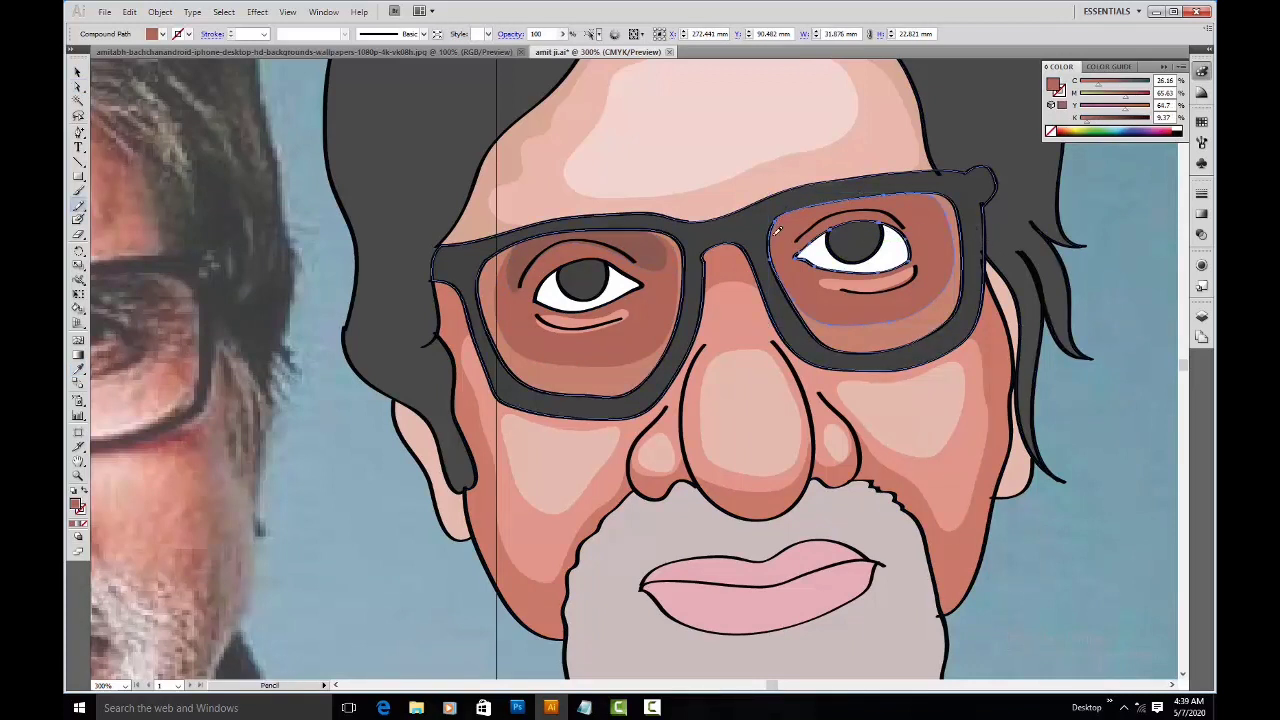
left_click(920, 190, "ctrl")
key("i")
left_click(990, 306)
Step: Draw an eyelid highlight about 14 mm wide and 6 mm high above the right lens's eye, filled with the light cheek highlight colour
key("a")
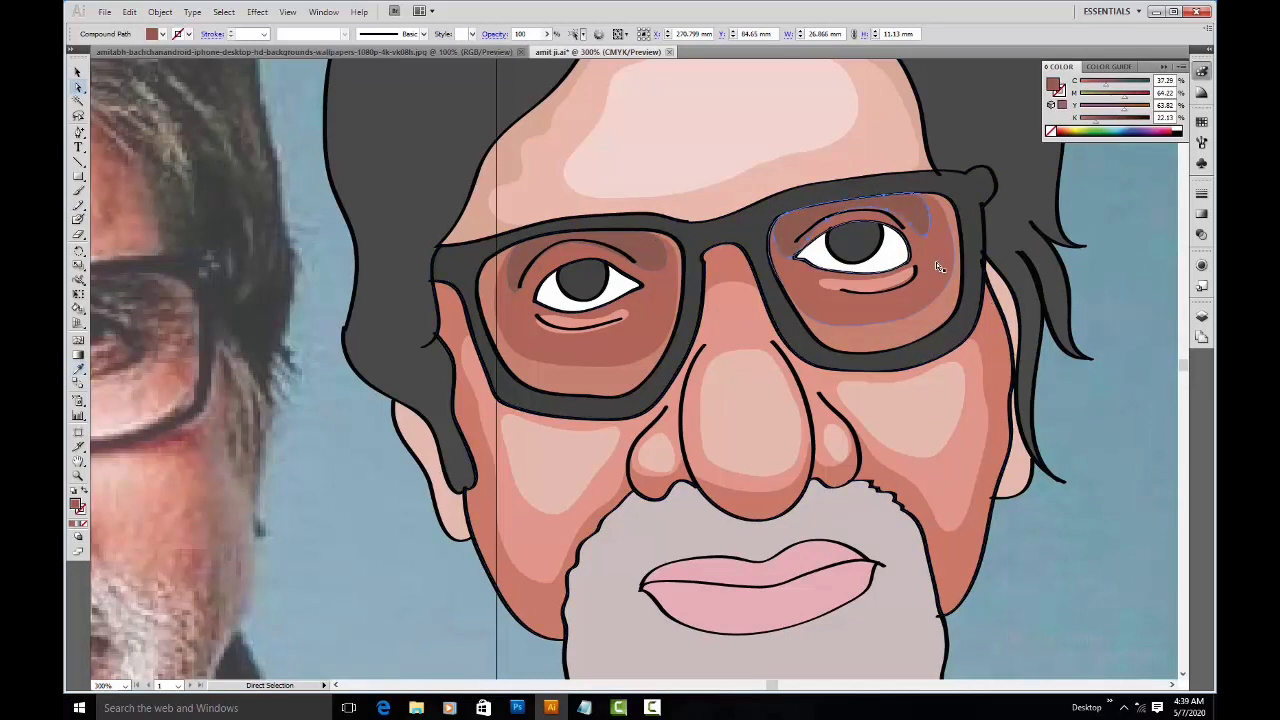
left_click(940, 265)
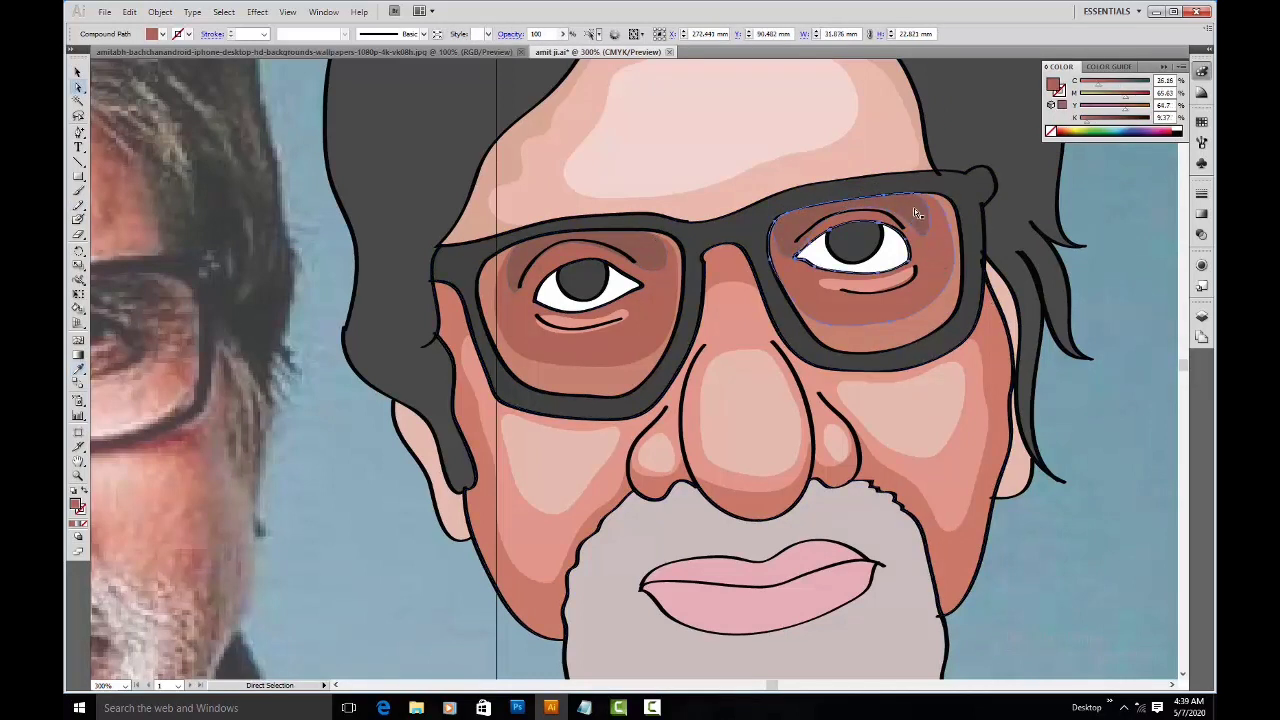
key("n")
left_click_drag(888, 193, 818, 206)
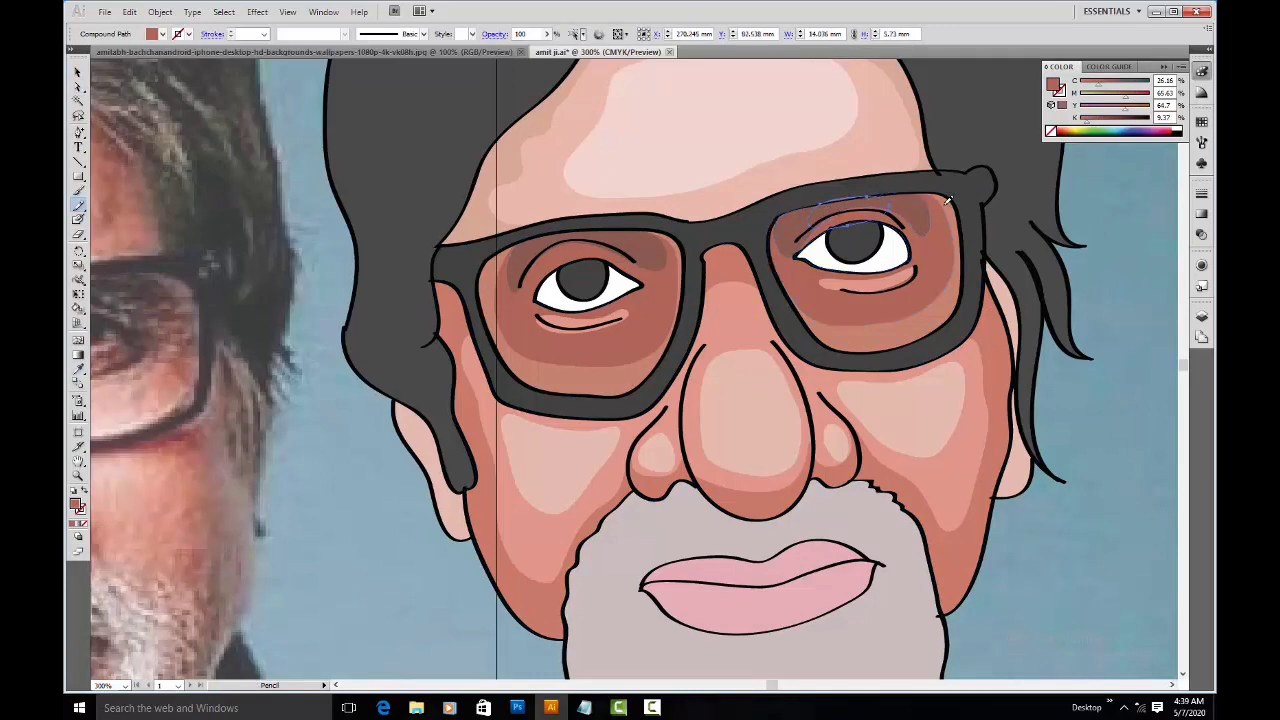
key("i")
left_click(933, 407)
Step: Draw an eyelid highlight about 20 mm wide and 9 mm high above the left lens's eye, filled with a light skin tone
key("space")
left_click_drag(649, 260, 794, 254)
key("a")
left_click(756, 247)
key("n")
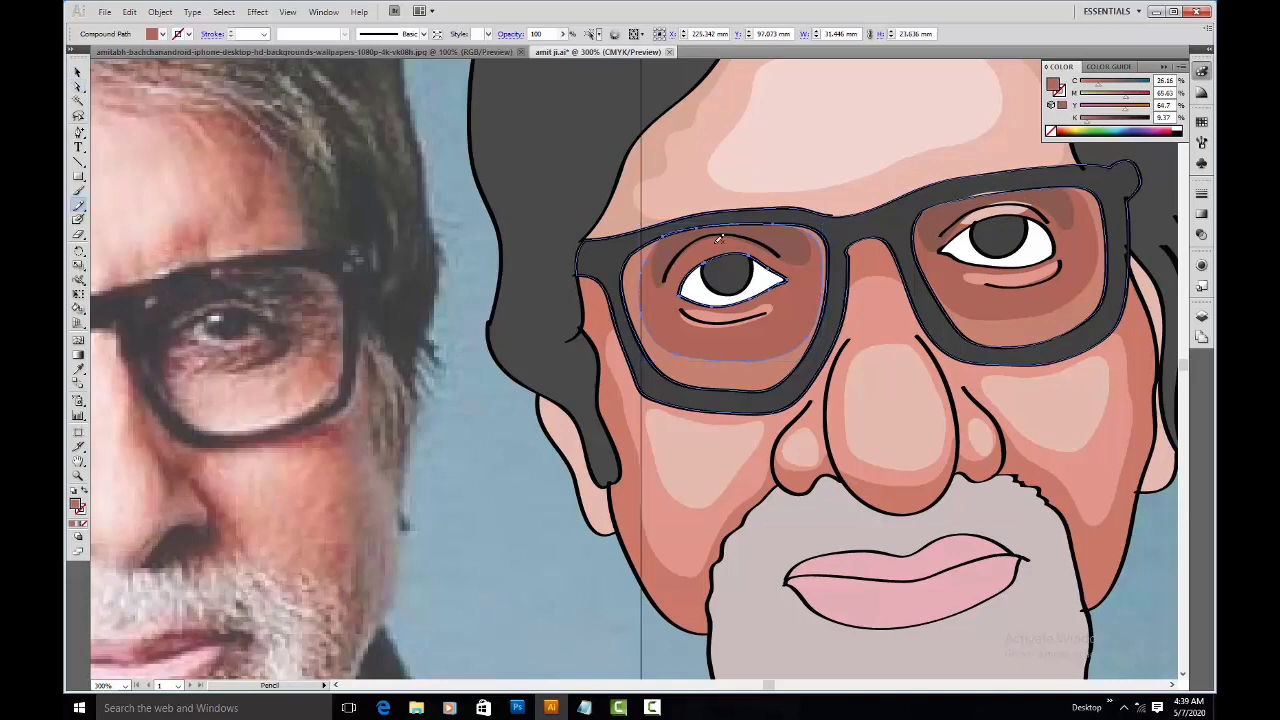
left_click_drag(768, 220, 780, 248)
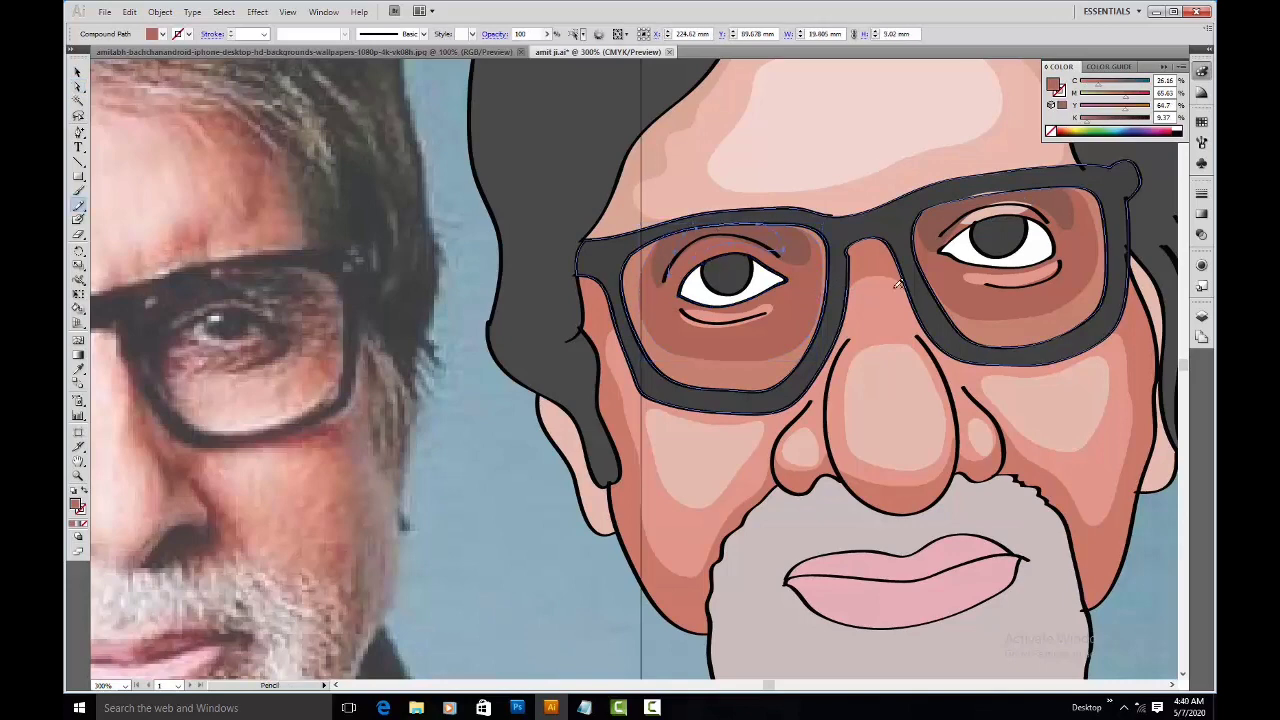
key("i")
left_click(843, 218)
Step: Recolour the forehead's base shape with a darker reddish skin tone
key("space")
left_click_drag(843, 218, 590, 316)
key("a")
left_click(394, 270)
key("i")
left_click(507, 193)
Step: Examine the shading of the whole portrait and the glasses area at different magnifications
key("space")
left_click_drag(641, 486, 663, 280)
left_click_drag(670, 366, 695, 478)
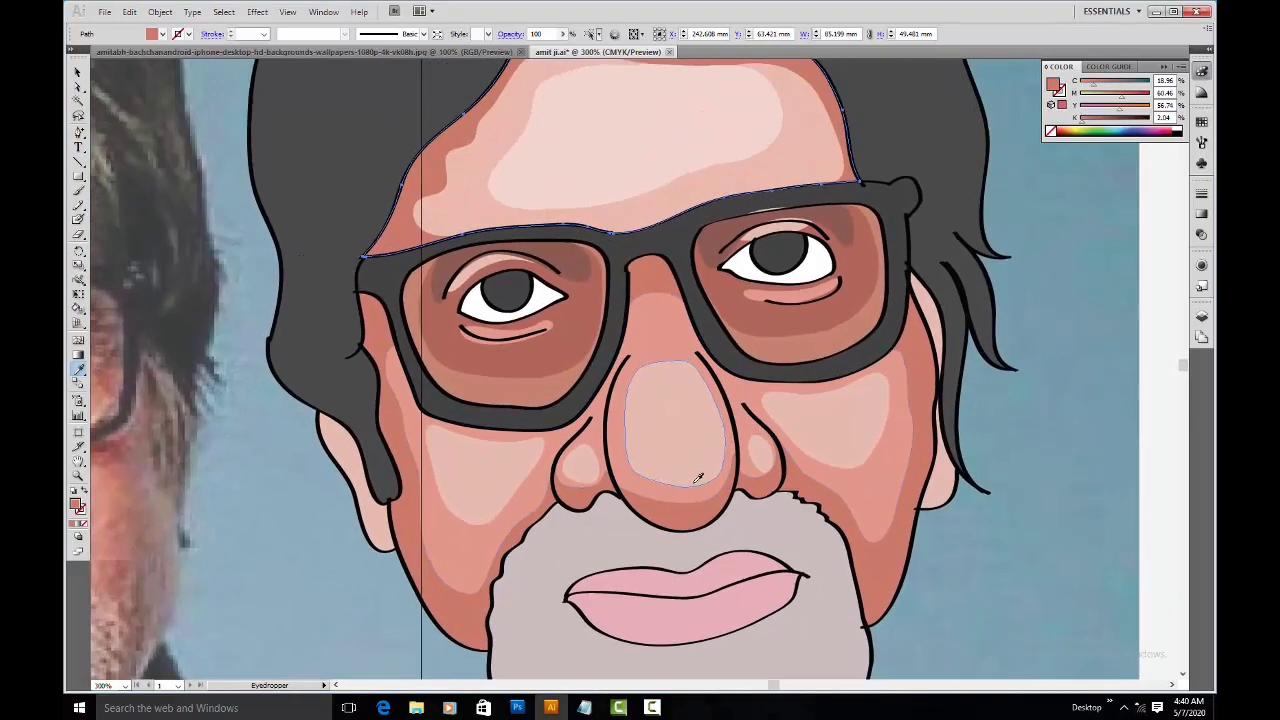
key("ctrl+minus")
key("ctrl+minus")
key("ctrl+minus")
key("ctrl+minus")
key("ctrl+plus")
key("ctrl+plus")
key("ctrl+plus")
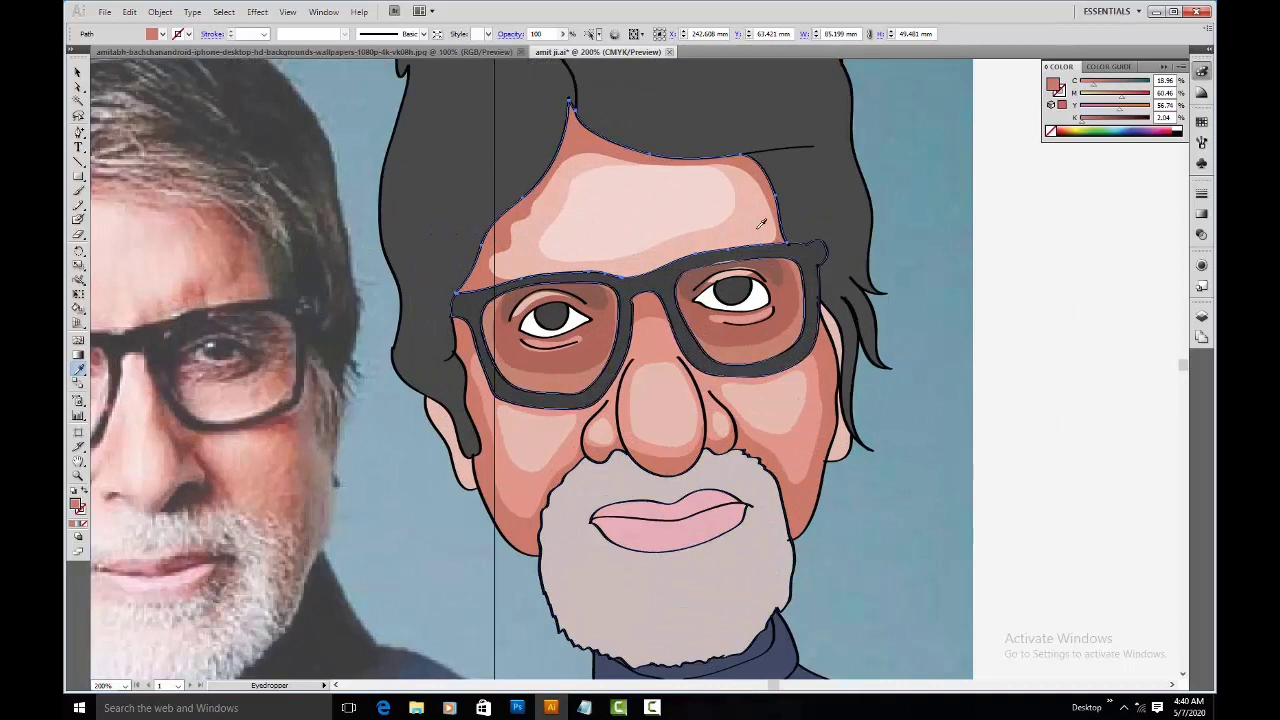
left_click_drag(760, 224, 545, 243)
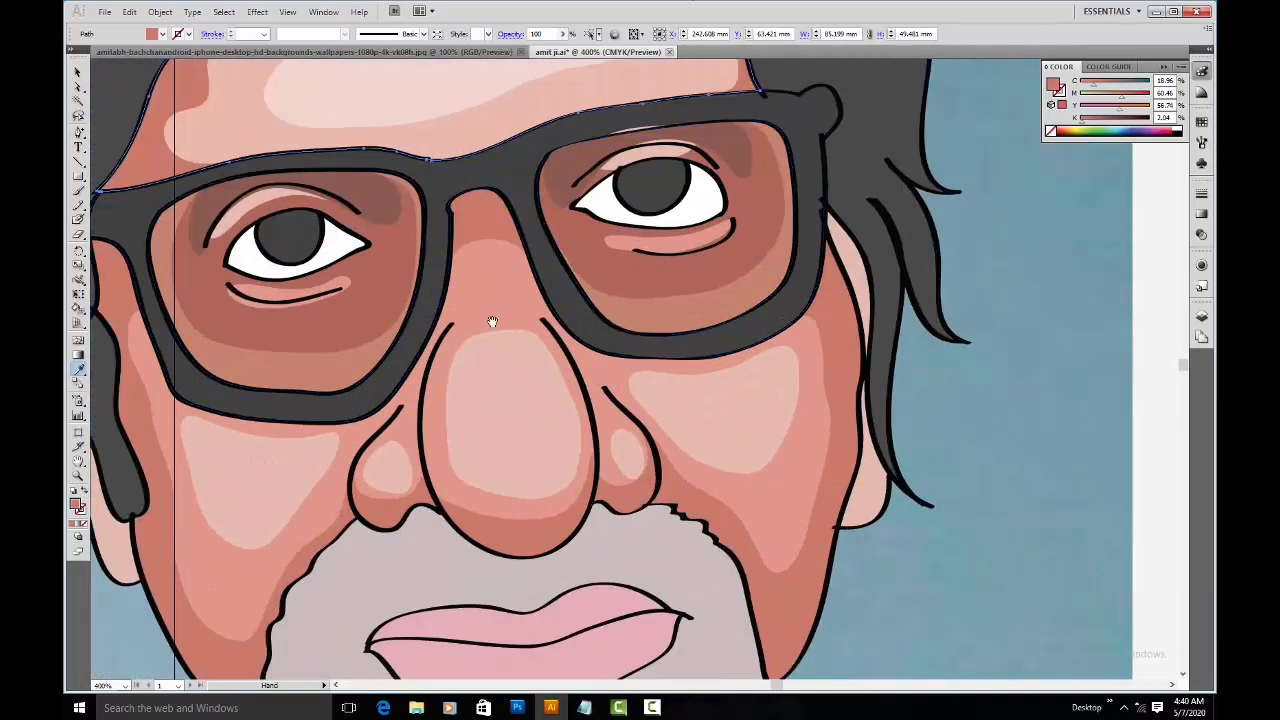
left_click_drag(504, 305, 586, 474)
Step: Draw a freehand shading shape about 93 mm wide and 43 mm high inside the glasses frame, leaving a strip along its upper edge
key("a")
left_click(587, 338)
key("v")
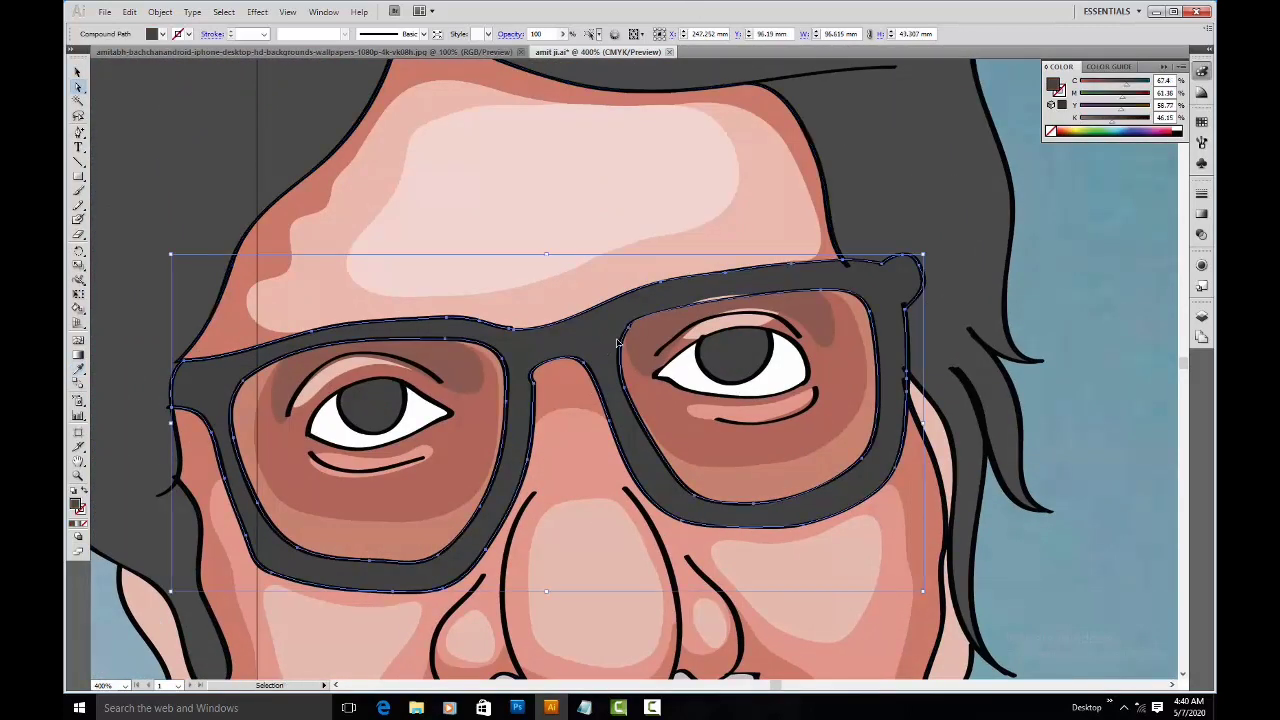
key("n")
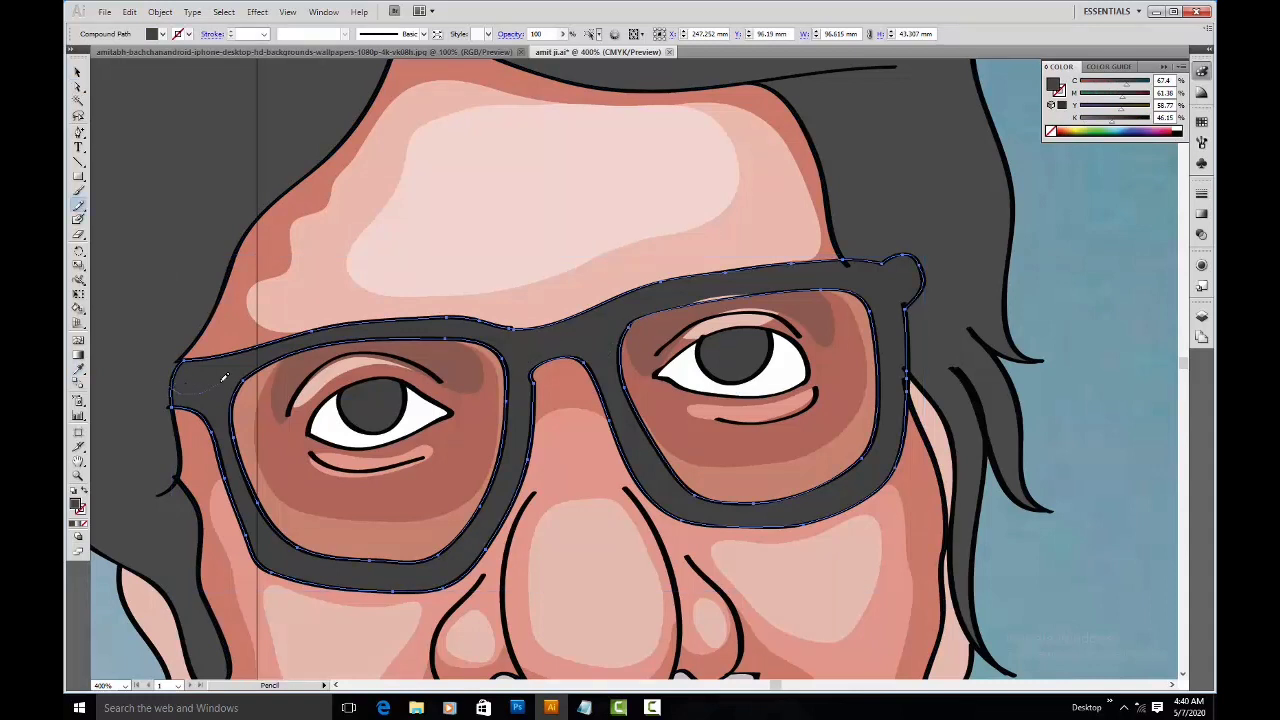
left_click_drag(425, 320, 507, 339)
left_click_drag(801, 521, 754, 519)
key("ctrl+z")
mouse_move(808, 270)
left_mouse_down()
mouse_move(891, 274)
mouse_move(898, 387)
left_mouse_up()
left_click_drag(789, 518, 775, 521)
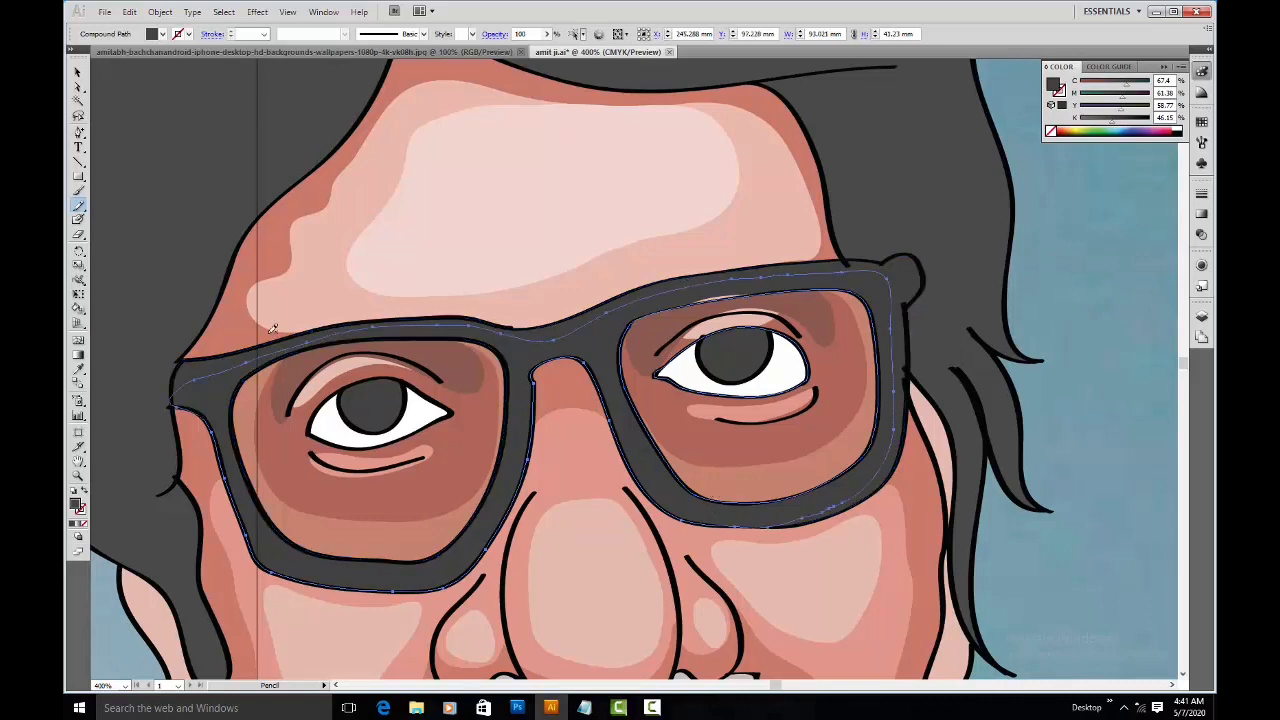
Step: Fill the glasses frame's shading shape with a near-black colour and deselect it
double_click(75, 504)
mouse_move(470, 415)
left_mouse_down()
mouse_move(469, 429)
mouse_move(482, 411)
left_mouse_up()
left_click(783, 270)
key("a")
left_click(924, 304)
Step: Draw a shading shape about 45 mm wide and 34 mm high on the frame's left rim, filled with dark grey 2F2F30
left_click_drag(672, 420, 677, 295)
left_click_drag(545, 221, 551, 195)
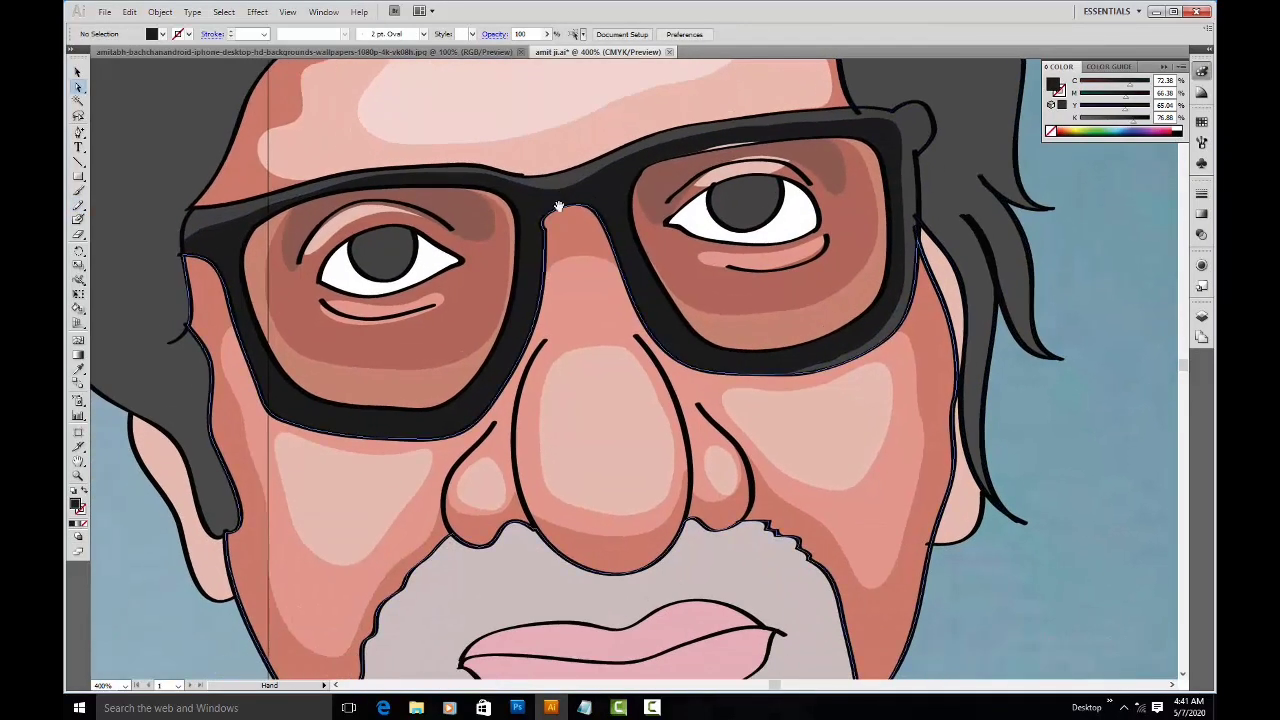
left_click(549, 200)
key("n")
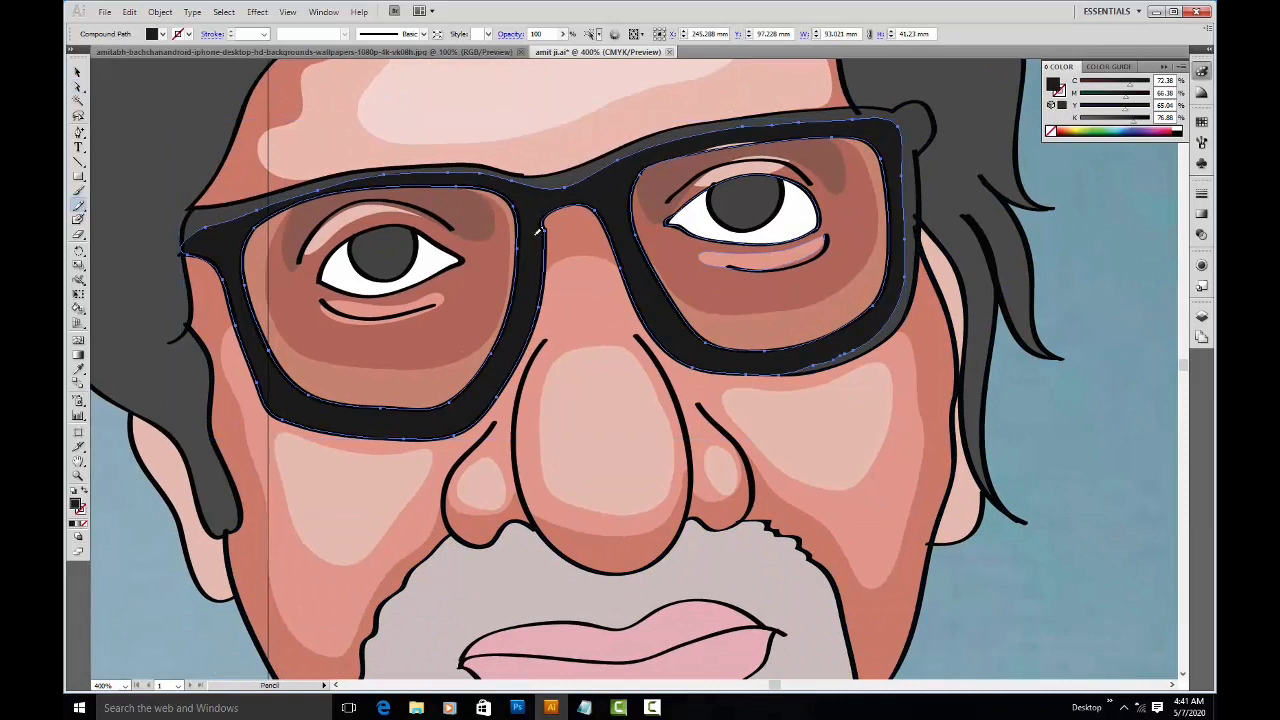
mouse_move(530, 284)
left_mouse_down()
mouse_move(491, 392)
mouse_move(388, 437)
left_mouse_up()
key("ctrl+z")
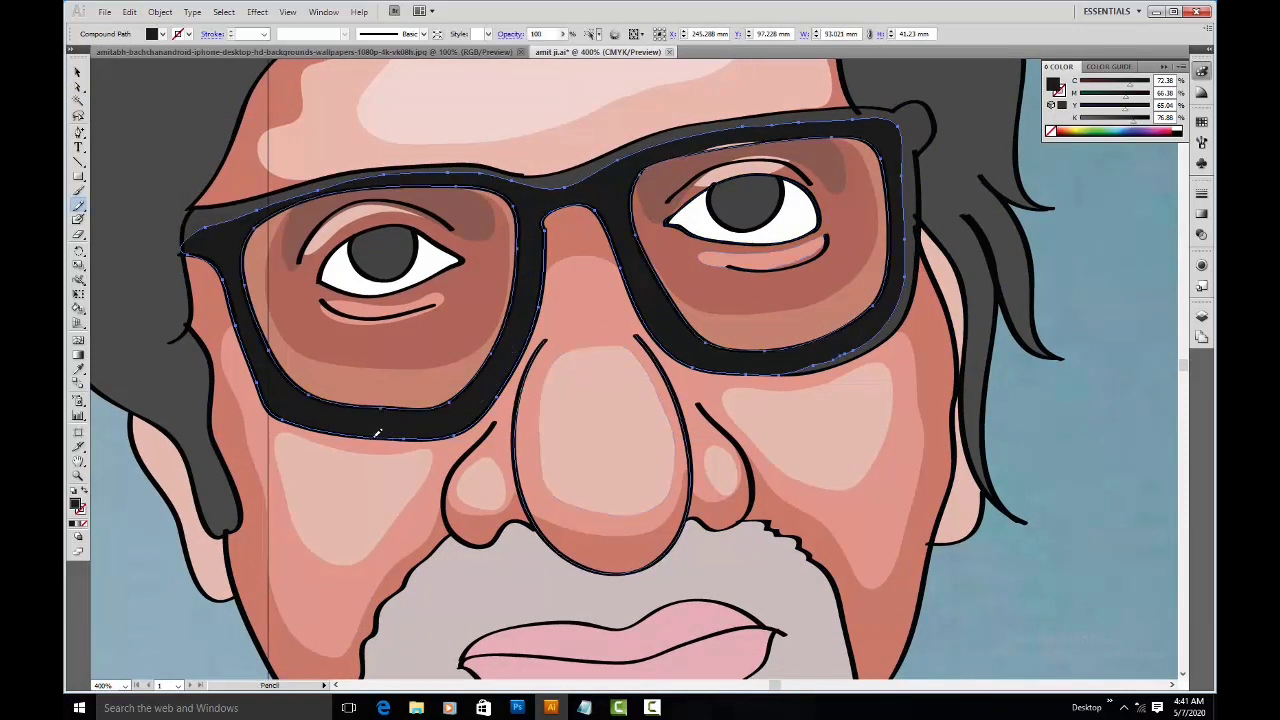
left_click_drag(466, 403, 521, 320)
left_click_drag(535, 180, 537, 179)
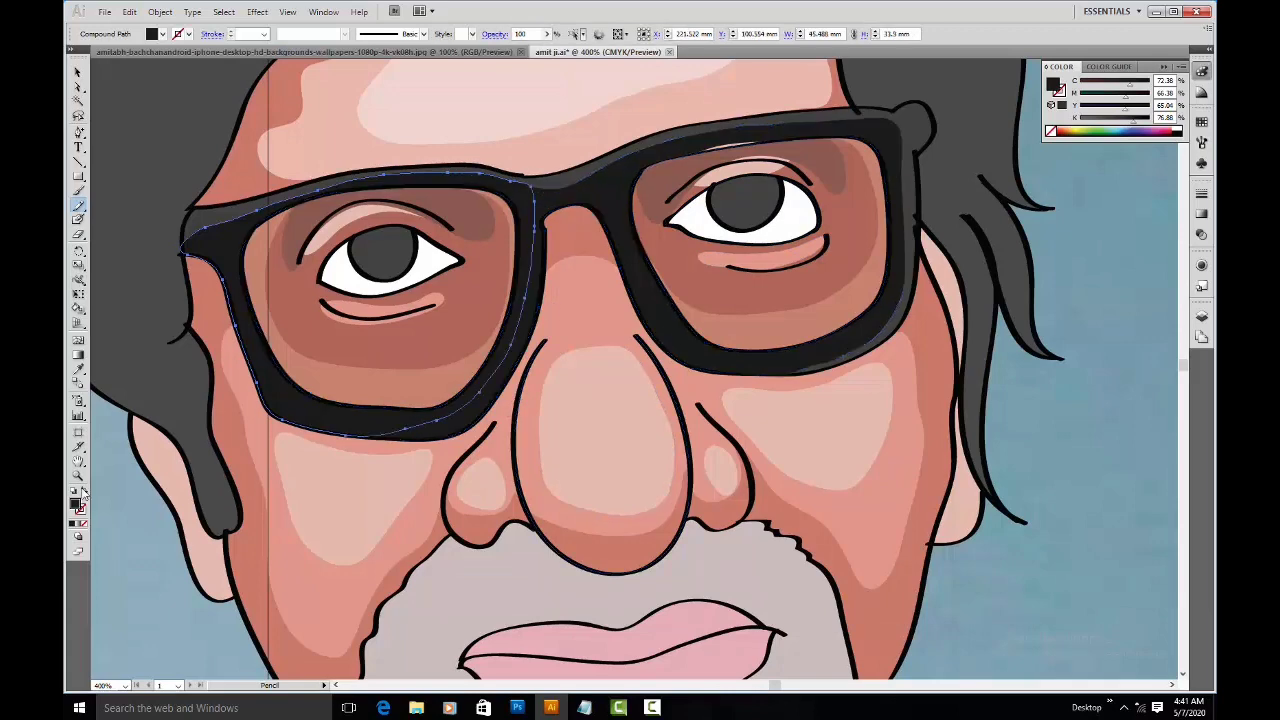
double_click(76, 507)
left_click_drag(467, 421, 469, 409)
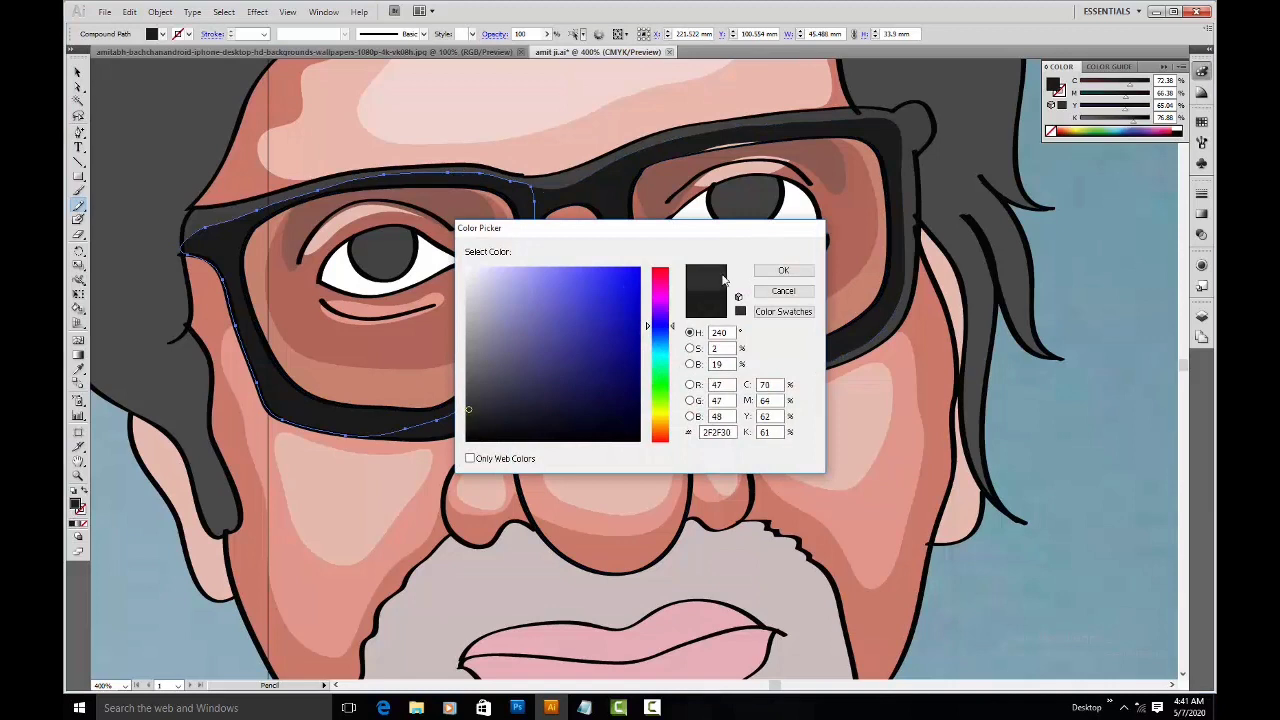
left_click(771, 269)
Step: Draw a shading shape about 38 mm wide on the frame's right rim, filled with the left rim's dark grey
key("v")
left_click(817, 176)
key("n")
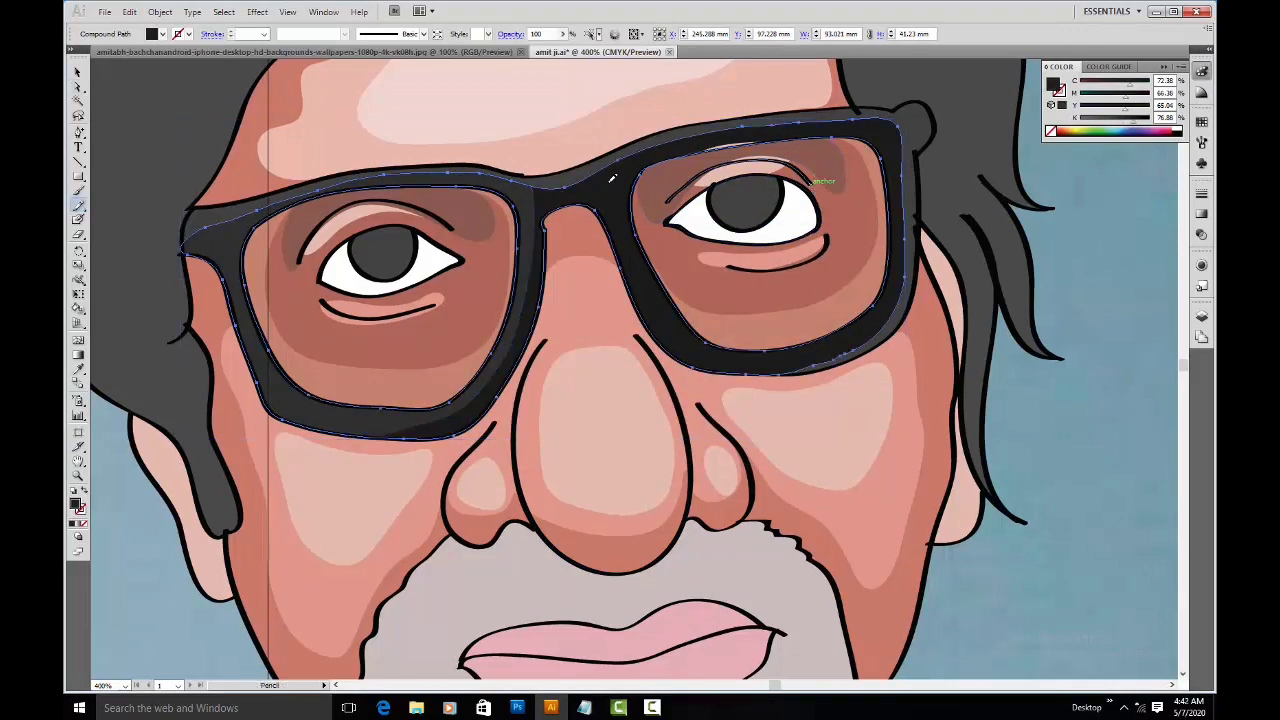
left_click_drag(619, 158, 634, 260)
mouse_move(679, 341)
left_mouse_down()
mouse_move(827, 355)
mouse_move(859, 335)
mouse_move(876, 292)
left_mouse_up()
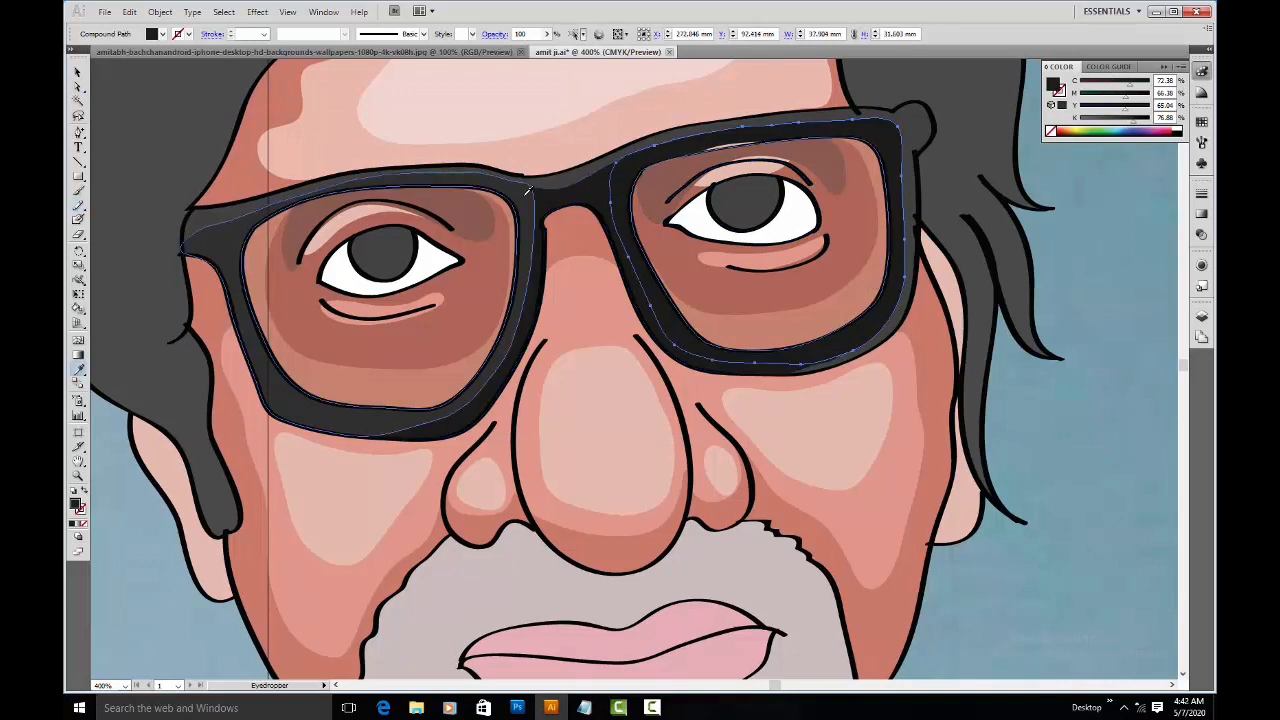
key("v")
left_click(1070, 449)
Step: Draw a shading shape about 8.8 mm wide and 6 mm high in the right eye's iris, filled with the glasses frame's sampled near-black
left_click_drag(681, 298, 704, 454)
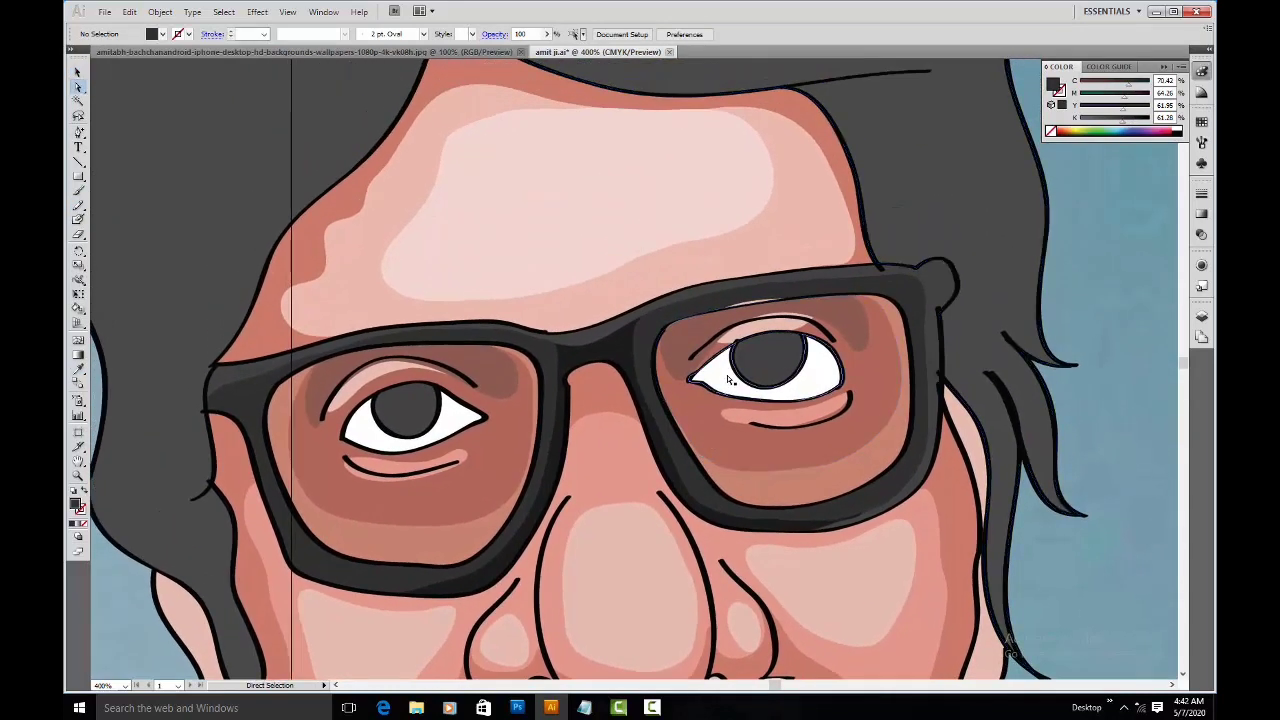
left_click(838, 372)
key("n")
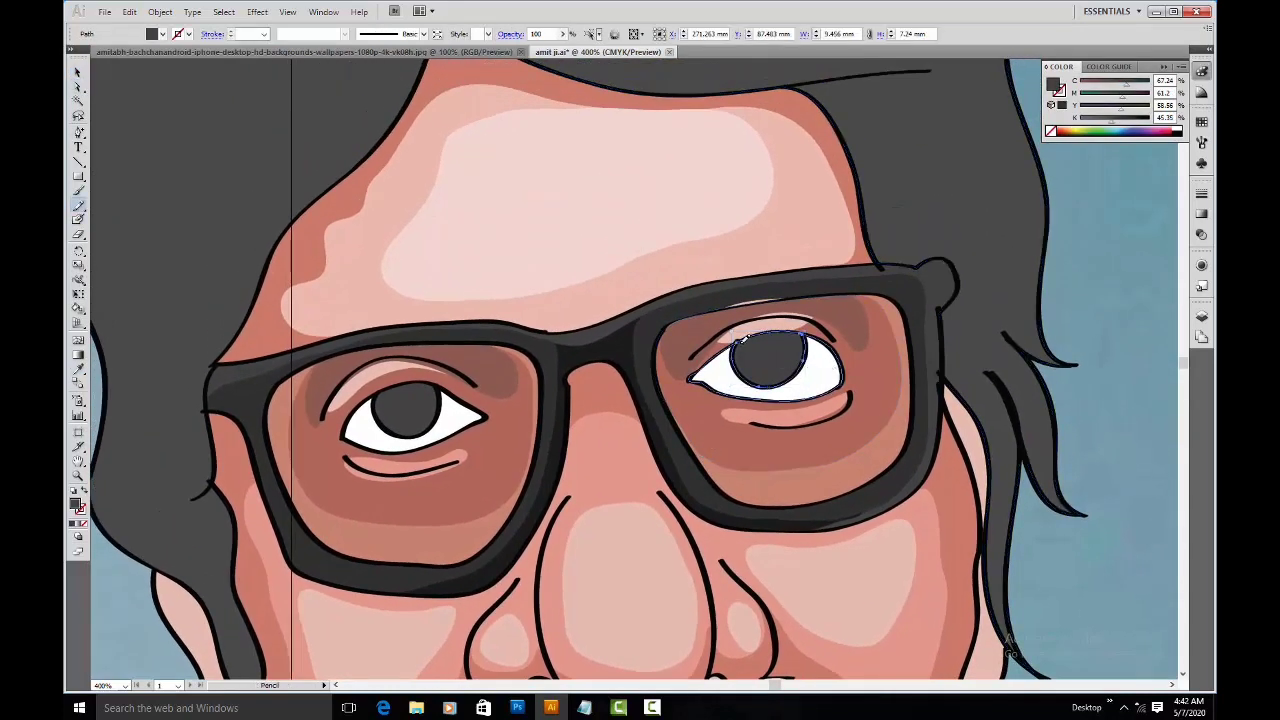
key("i")
left_click(765, 287, "ctrl")
left_click(877, 454, "ctrl")
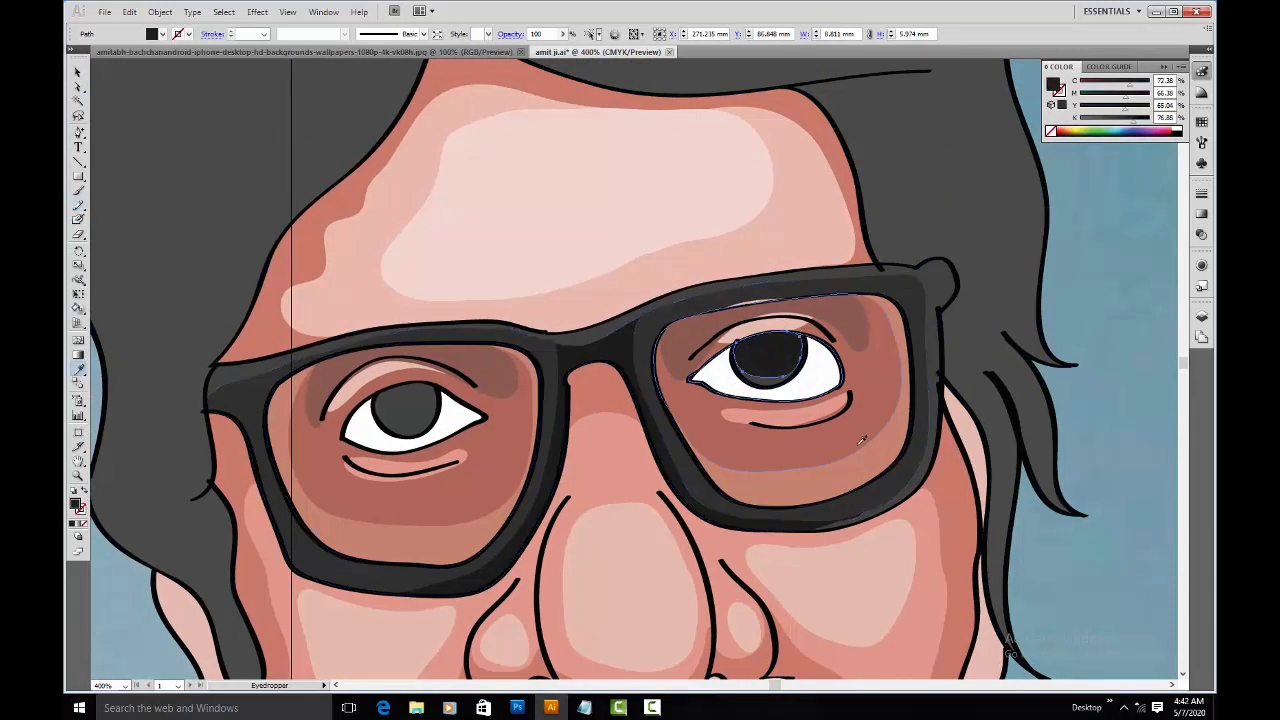
key("n")
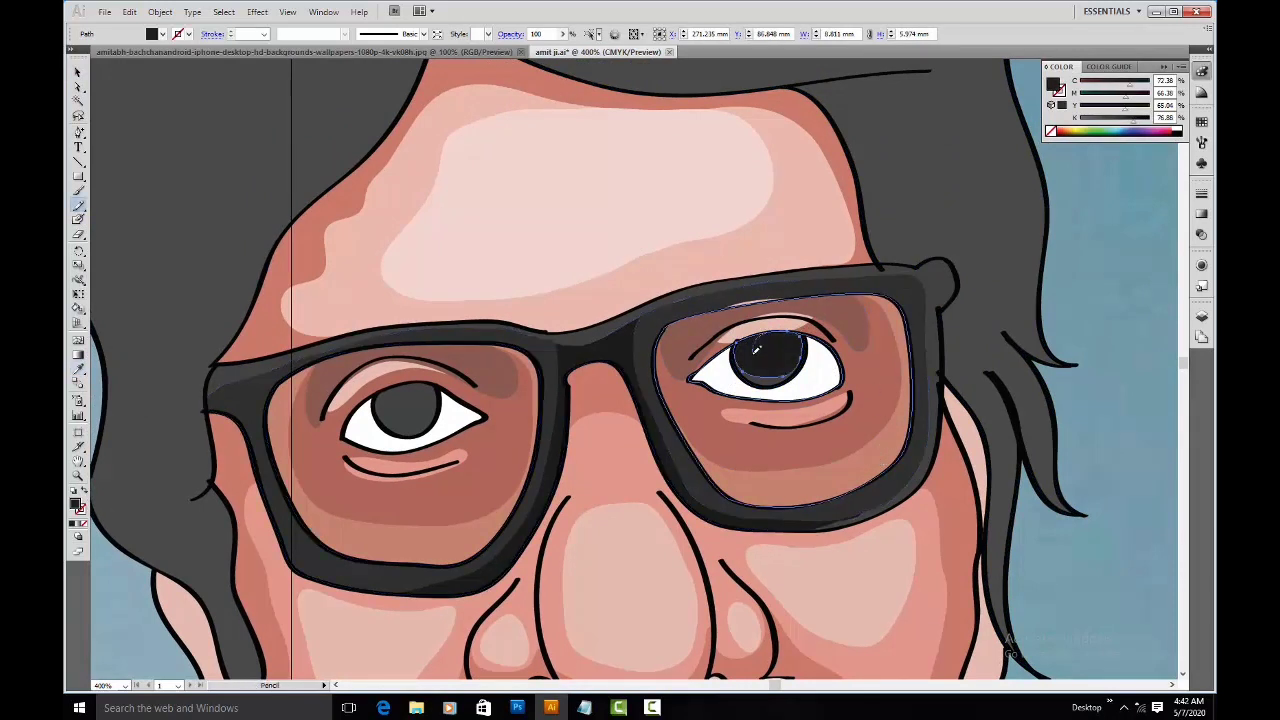
Step: Draw a pupil shape about 5.4 mm wide and 4.8 mm high in the right eye and fill it with a deeper black
left_click(776, 345, "ctrl")
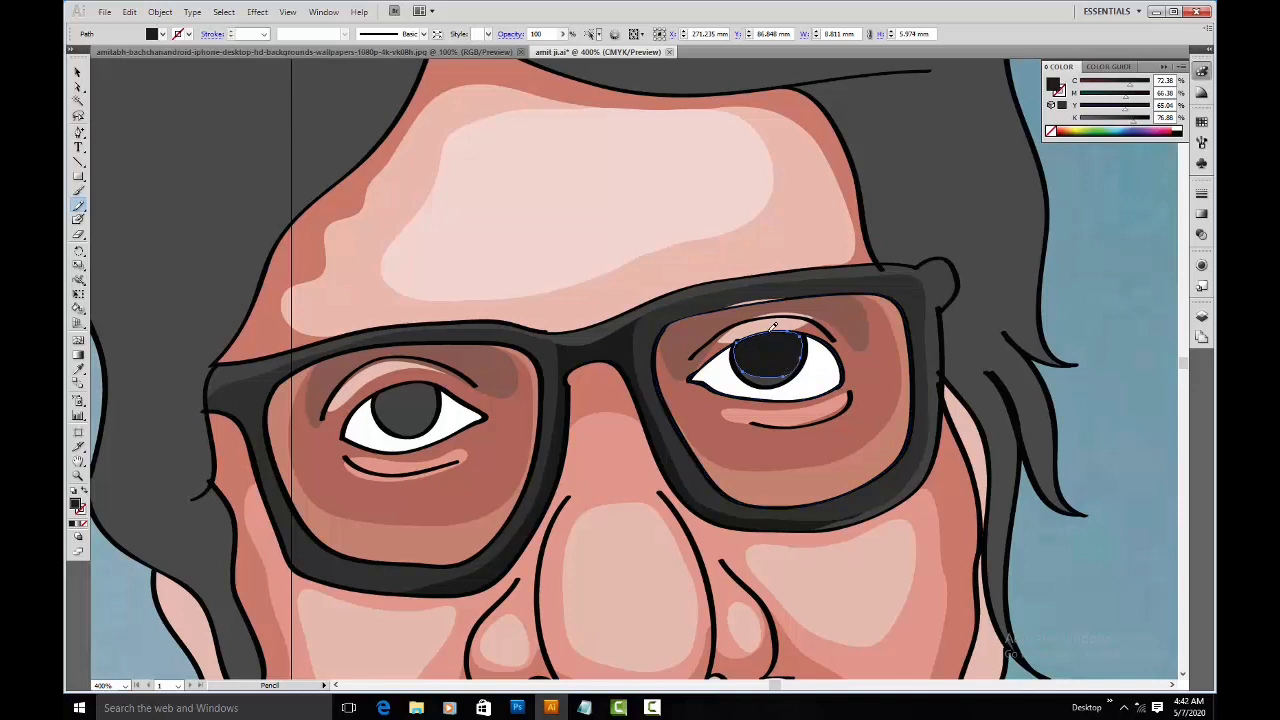
left_click(790, 370, "ctrl")
left_click(778, 366, "ctrl")
mouse_move(767, 328)
left_mouse_down()
mouse_move(763, 368)
mouse_move(775, 327)
mouse_move(788, 350)
mouse_move(750, 348)
mouse_move(765, 360)
mouse_move(793, 342)
mouse_move(757, 341)
left_mouse_up()
key("ctrl+shift+a")
double_click(80, 505)
left_click(783, 271)
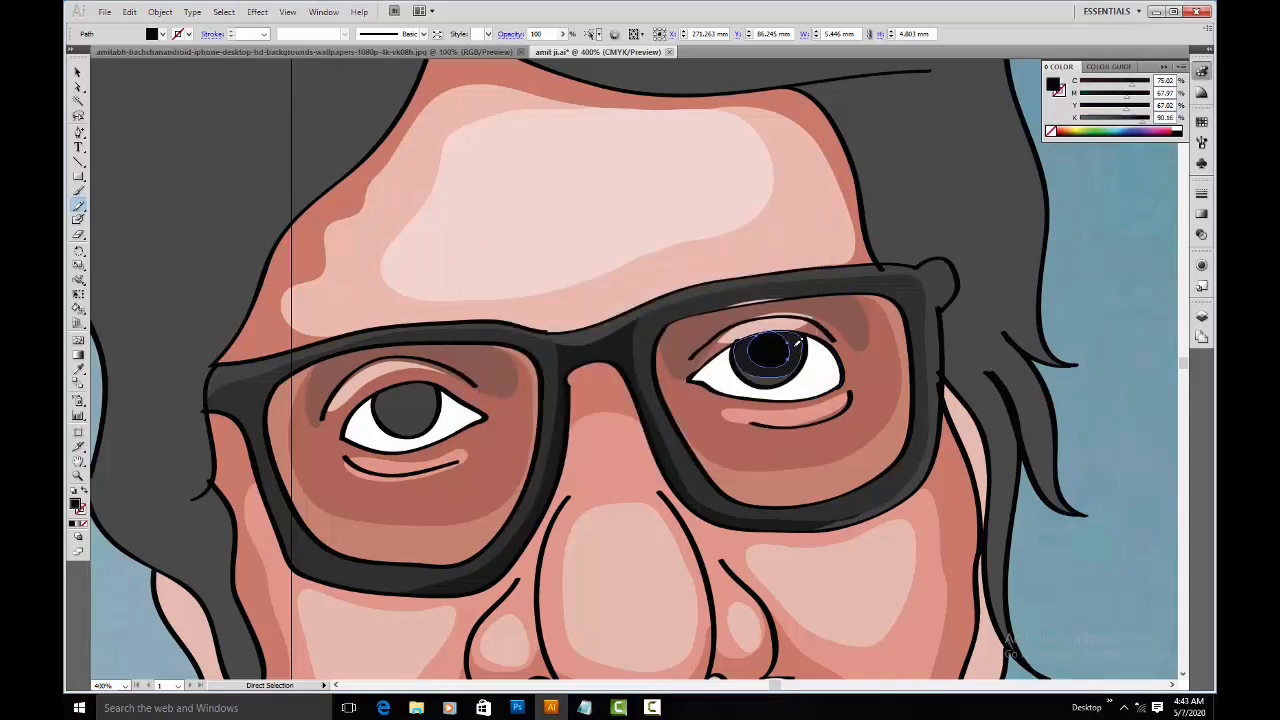
Step: Draw a round highlight about 2.8 mm wide and 2.6 mm high on the right eye's pupil, filled with white
left_click_drag(783, 357, 789, 348)
key("ctrl+z")
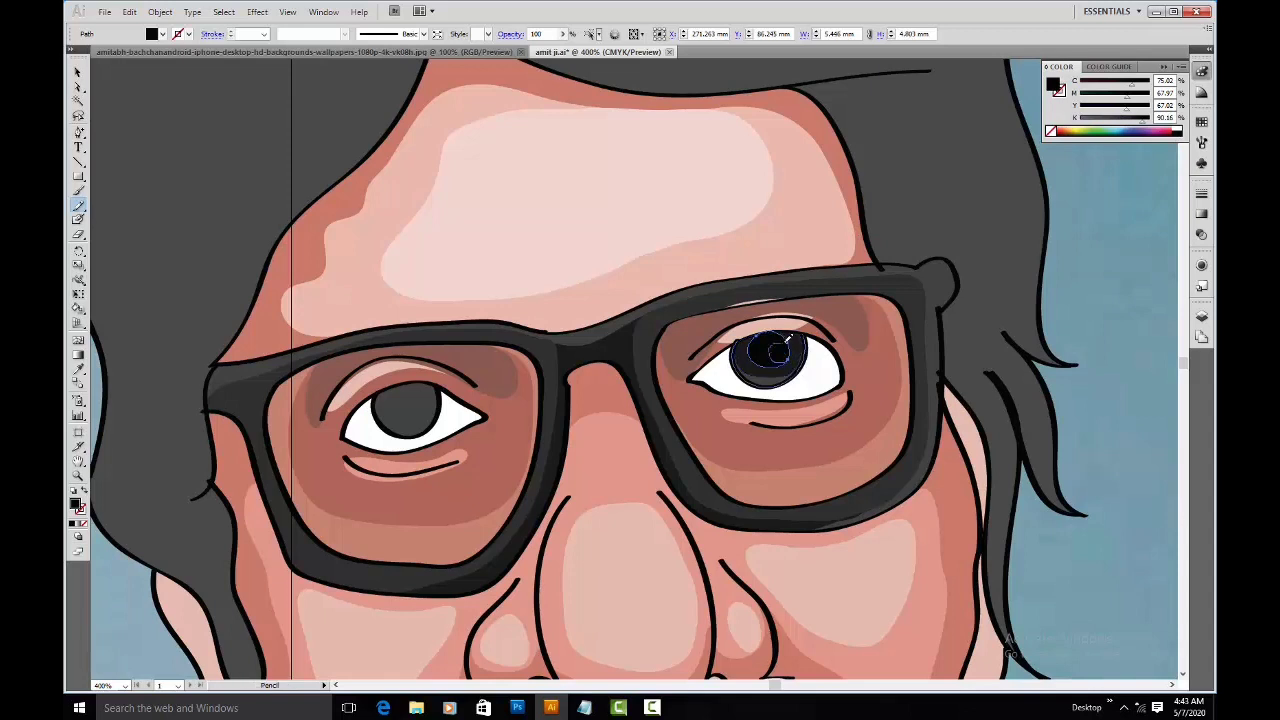
double_click(77, 505)
left_click(470, 273)
left_click(783, 271)
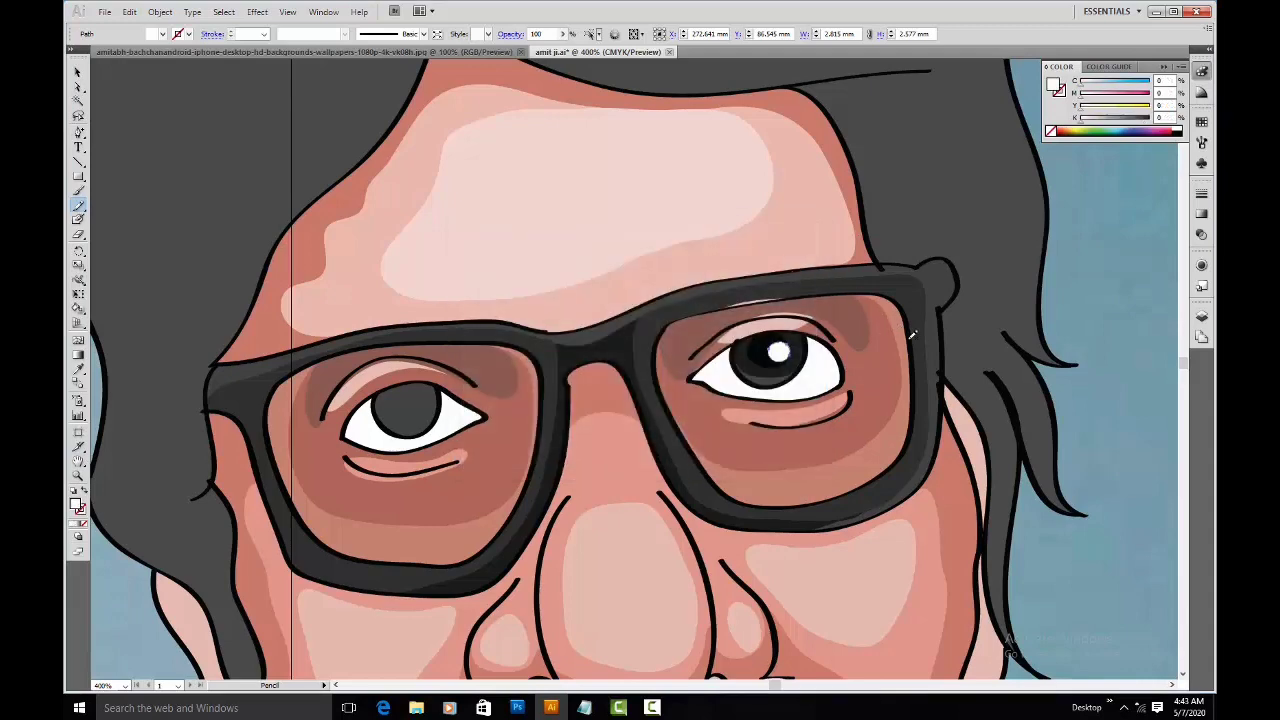
Step: Draw a shading shape about 6.3 mm wide and 5.6 mm high in the left iris, filled with the right iris's dark shading tone
left_click_drag(514, 447, 723, 411)
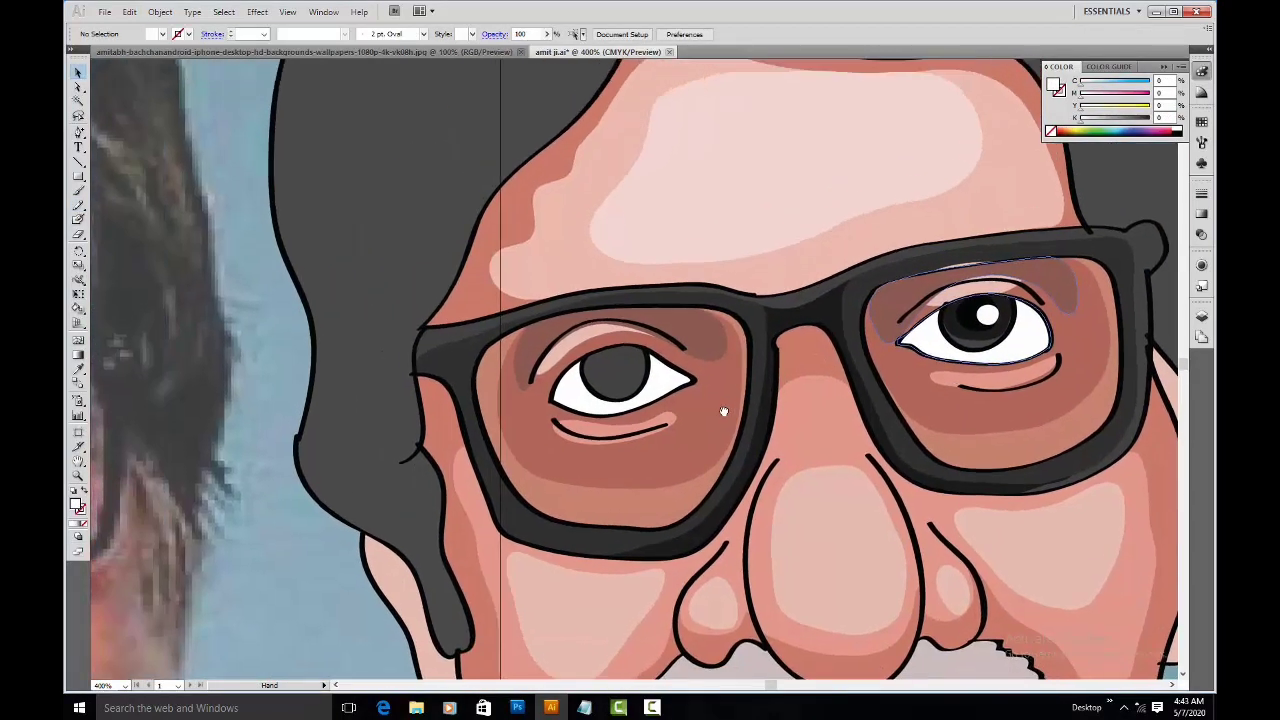
key("a")
left_click(760, 372)
key("n")
left_click(632, 352, "ctrl")
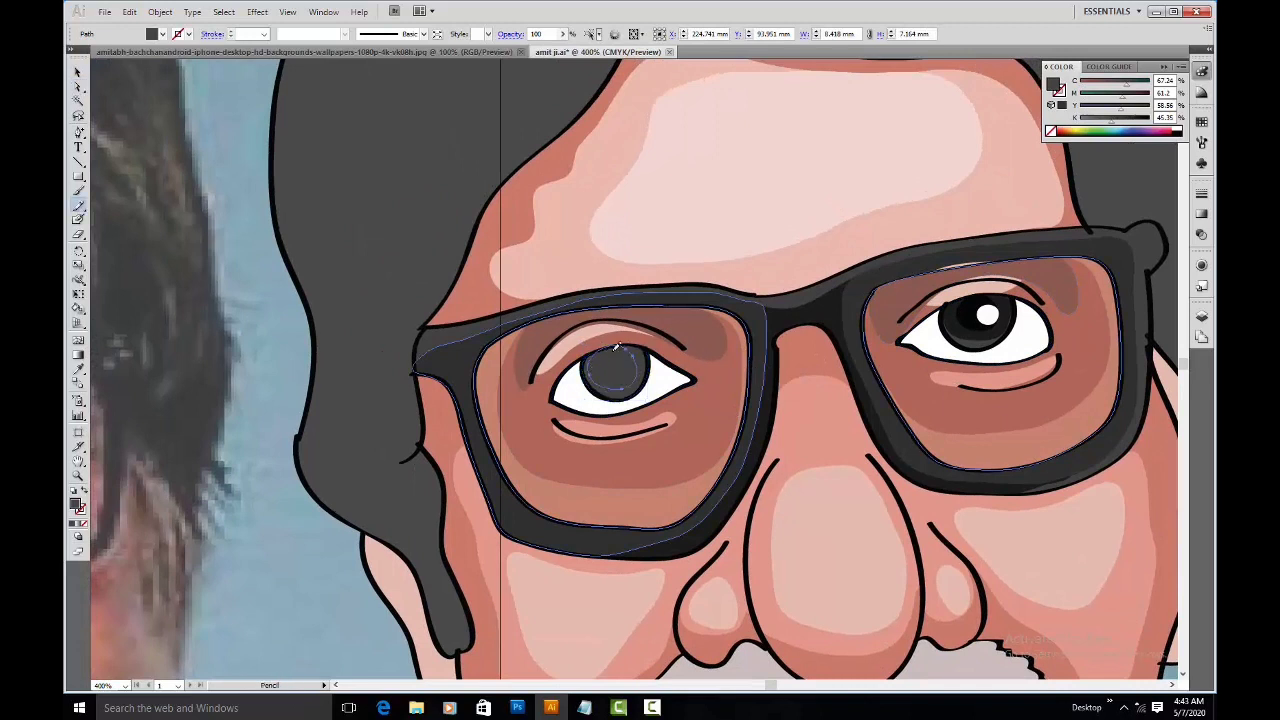
key("i")
left_click(967, 317)
key("n")
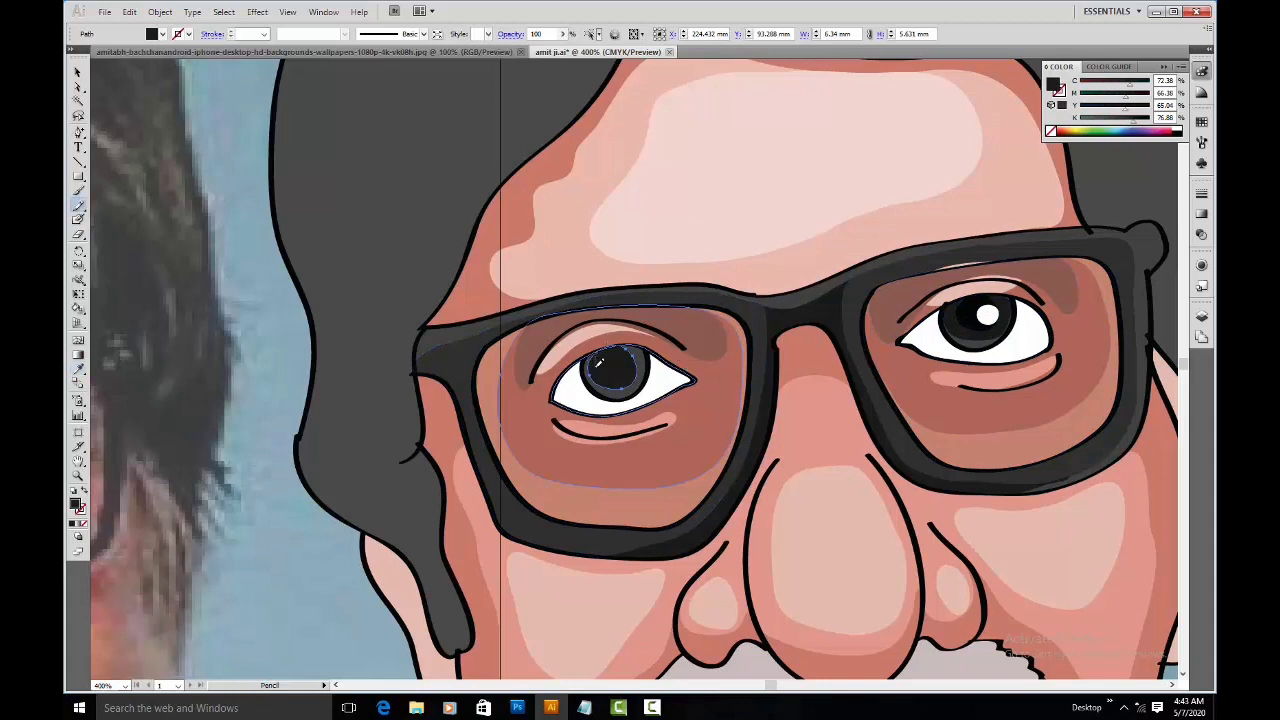
Step: Draw a pupil shape about 4.1 mm wide and 4.2 mm high in the left eye, filled with the right pupil's black
left_click(612, 360, "ctrl")
key("i")
left_click(970, 305)
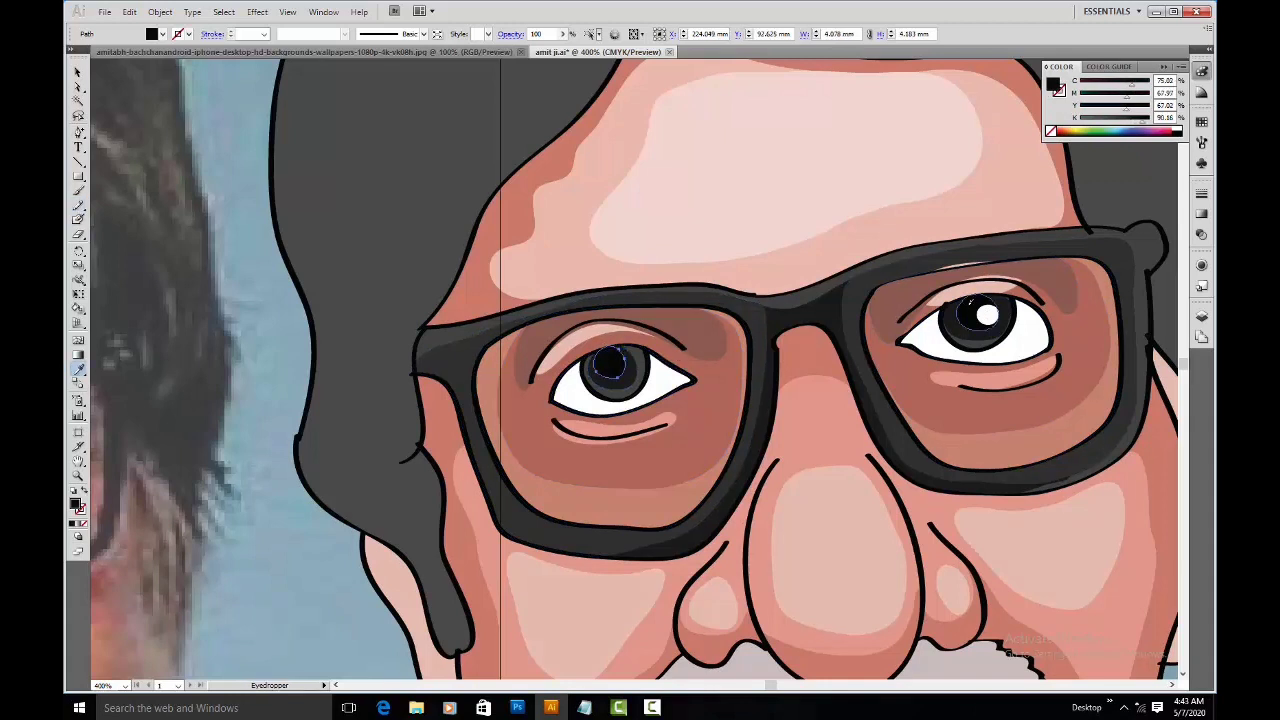
key("n")
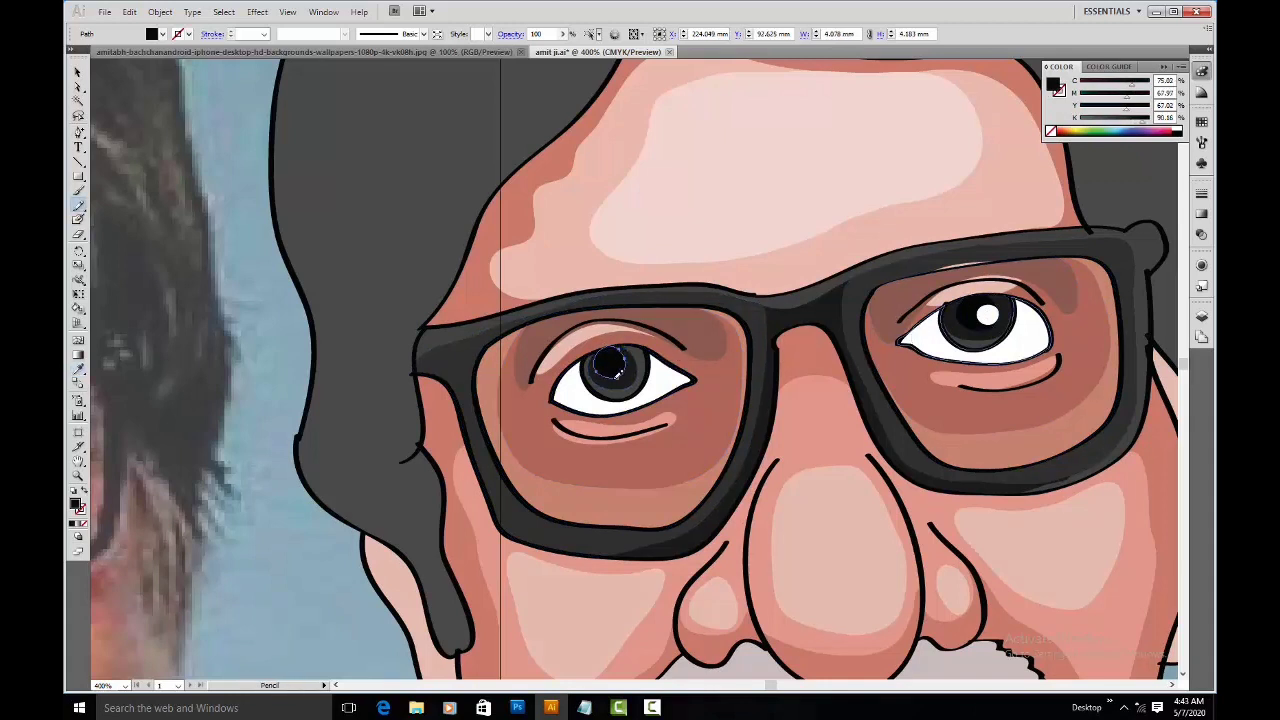
Step: Draw a small highlight about 2 mm wide and 1.8 mm high on the left eye's pupil, filled with white
left_click_drag(622, 363, 620, 372)
key("ctrl+z")
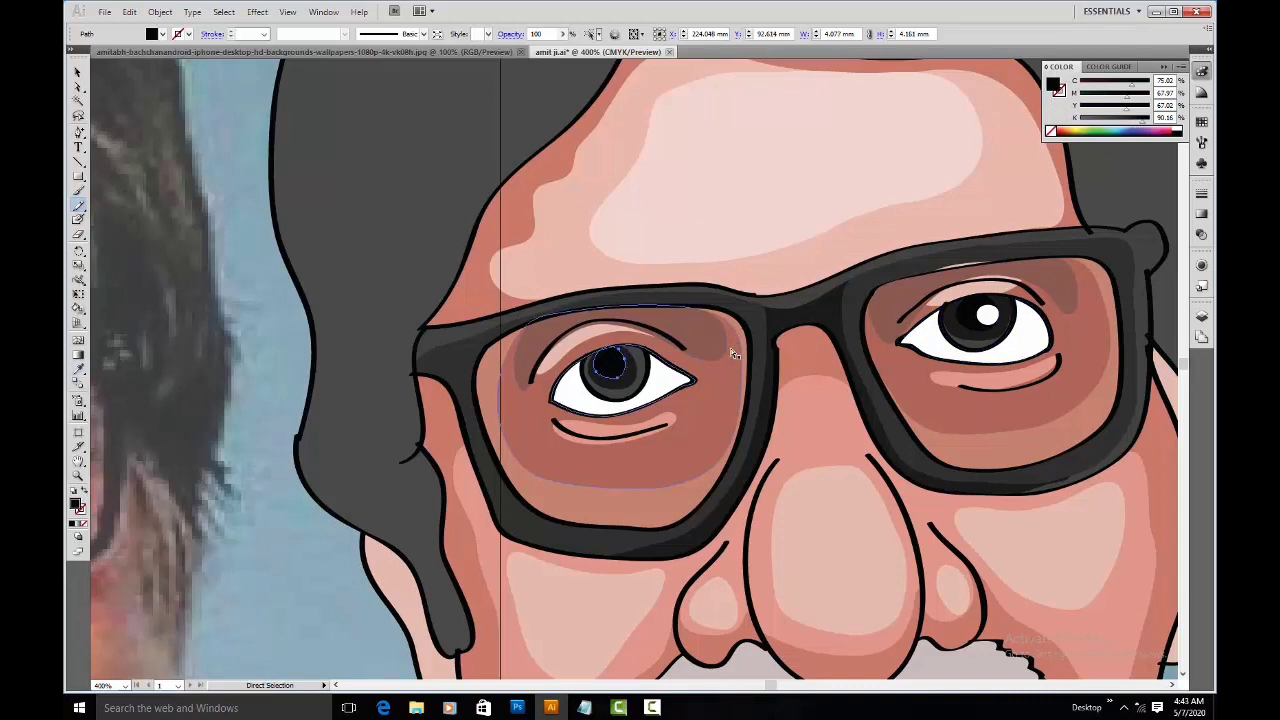
left_click_drag(612, 356, 613, 358)
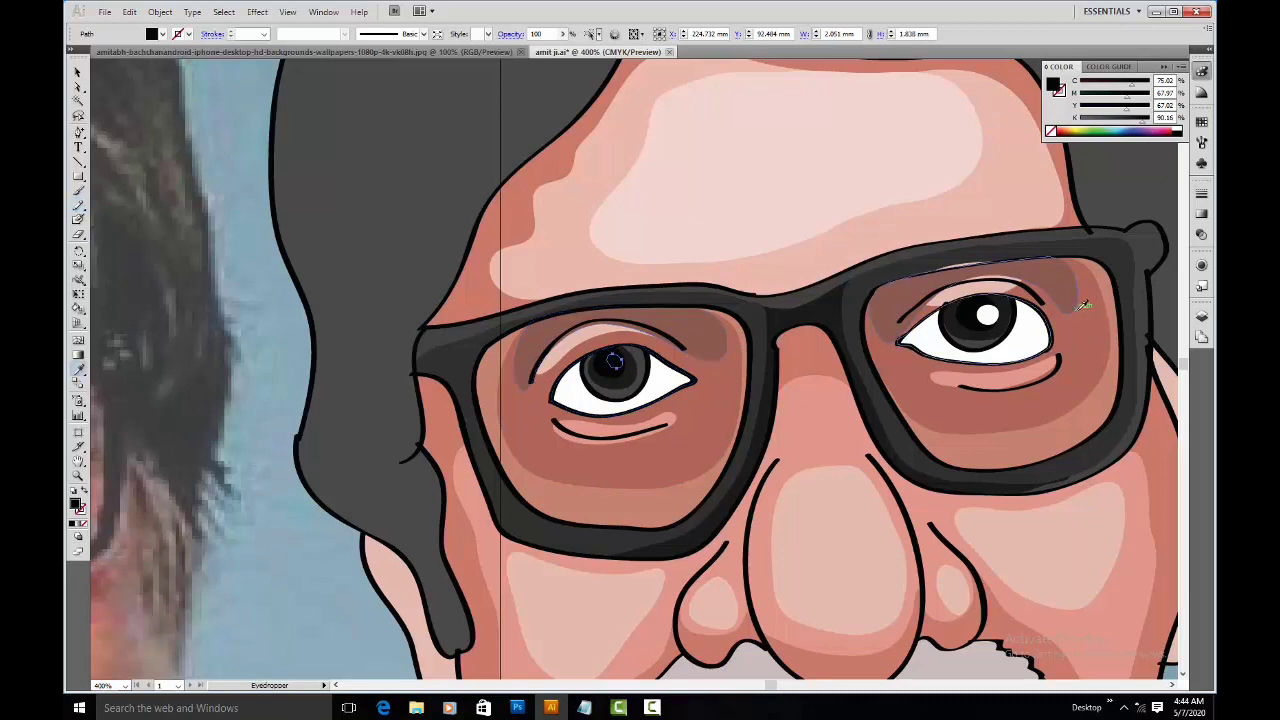
key("d")
Step: Review the shaded eyes and glasses on the whole caricature beside the reference photo
scroll(856, 372, "down", 10)
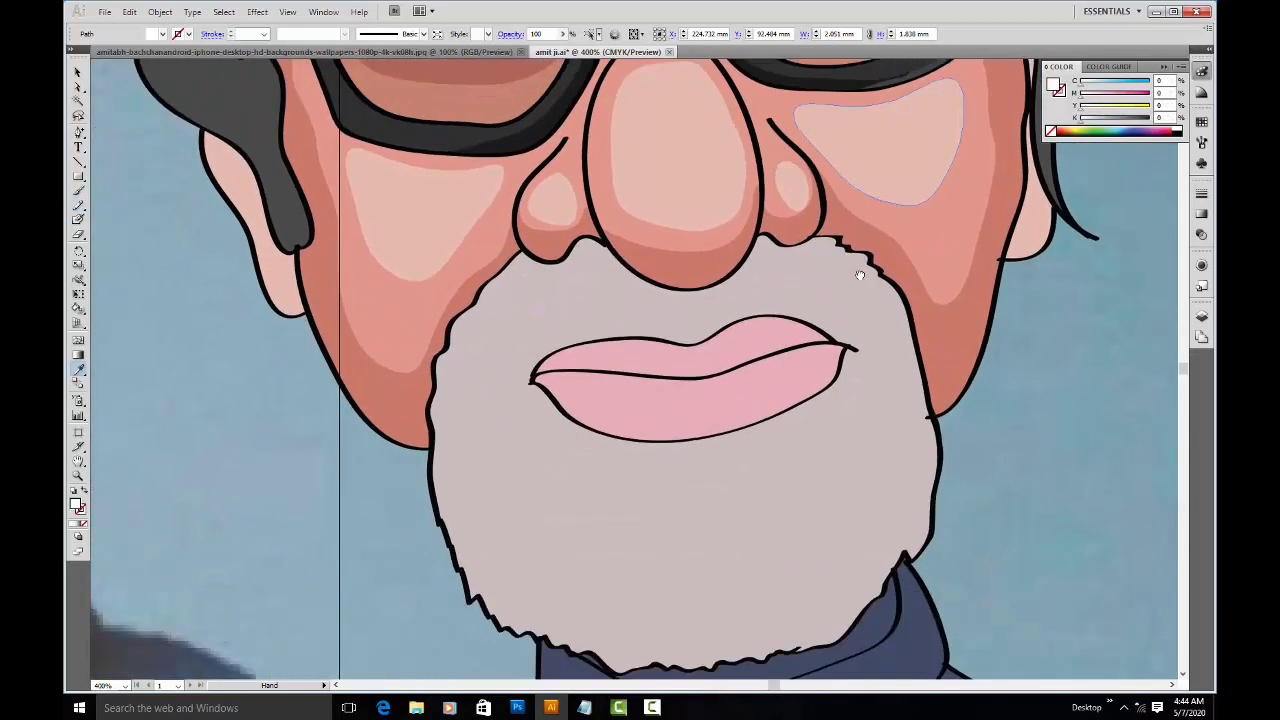
key("ctrl+1")
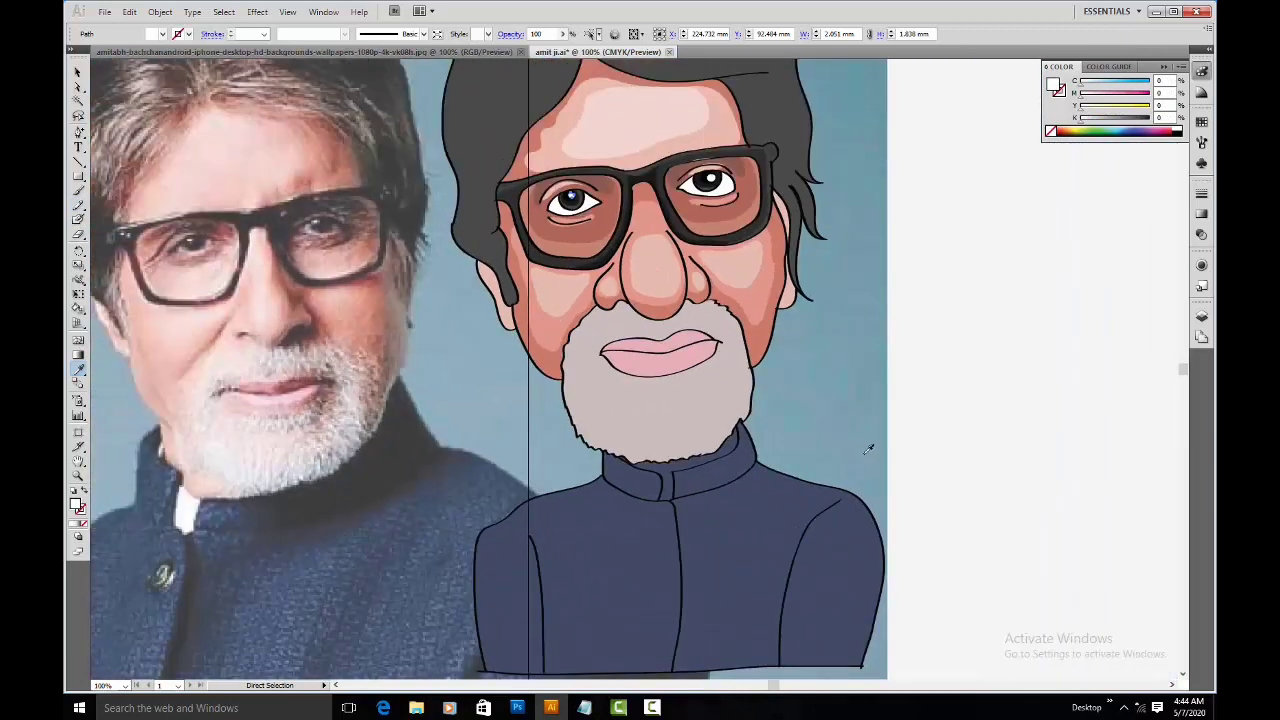
key("ctrl+equal")
key("ctrl+equal")
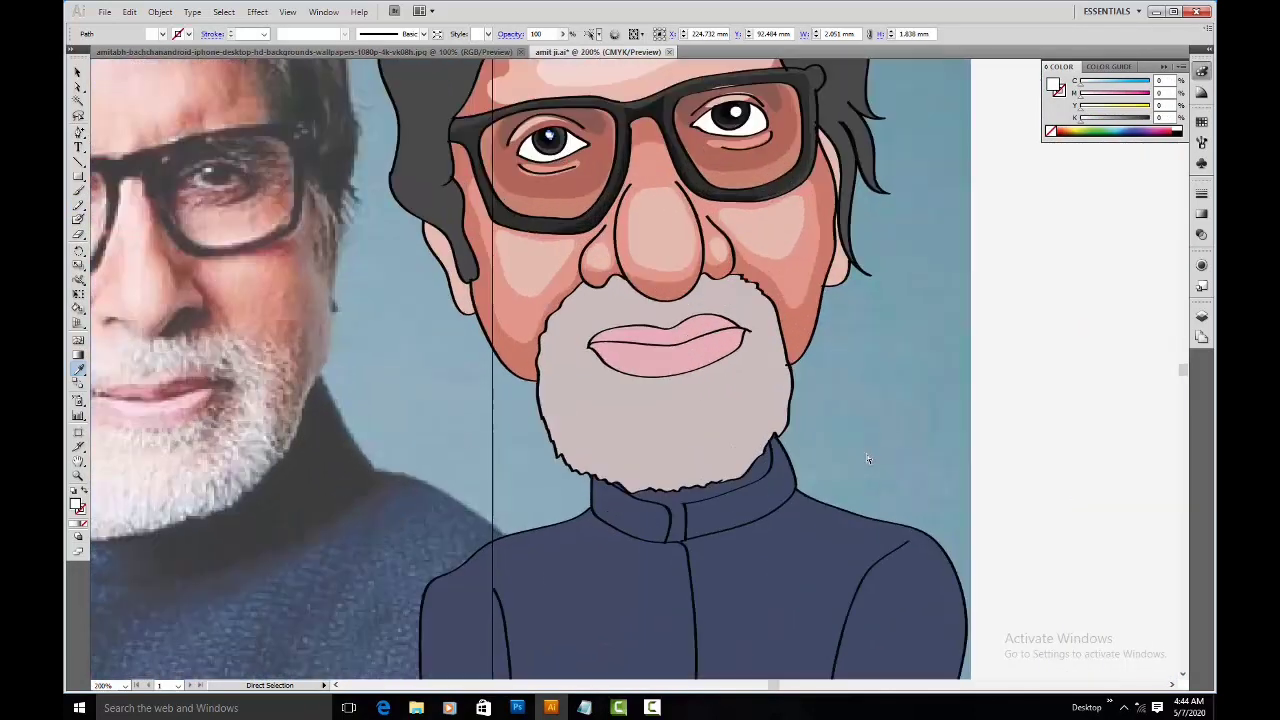
key("ctrl+equal")
left_click_drag(537, 243, 557, 233)
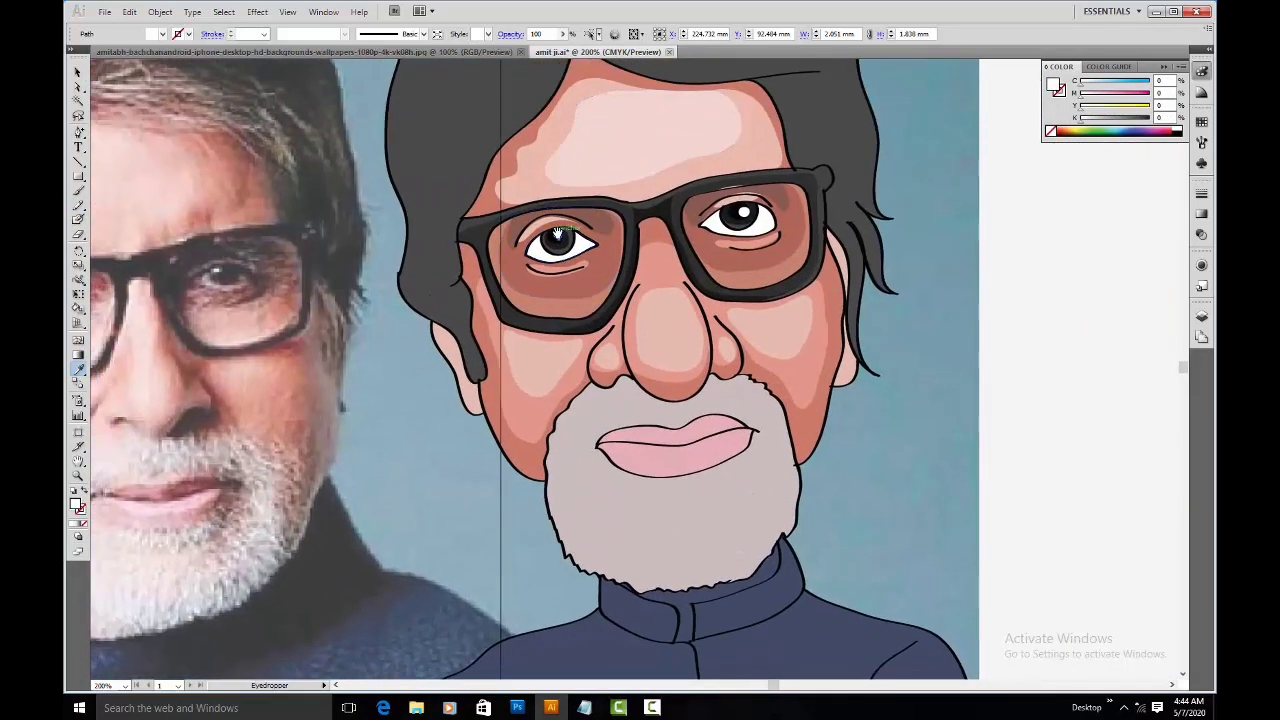
key("ctrl+equal")
key("ctrl+equal")
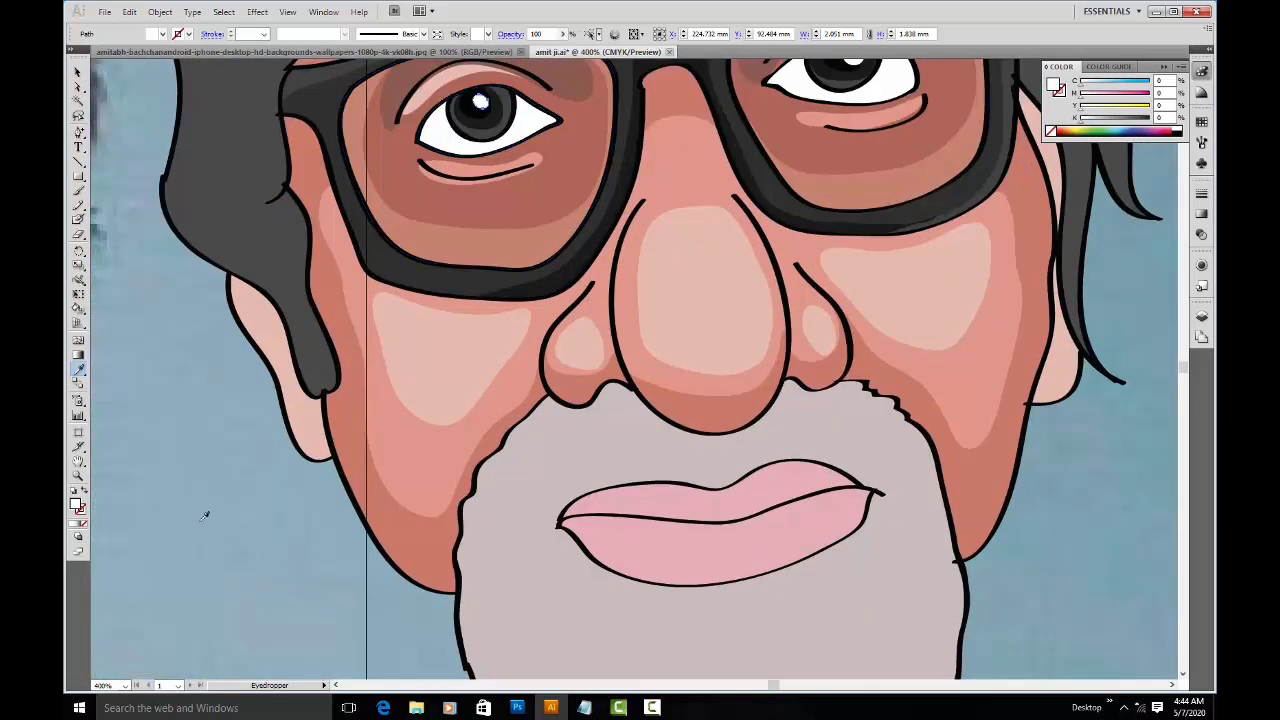
Step: Draw a jagged inner shape about 59 mm wide and 53 mm high inside the beard, leaving a strip along its sides and lower edge
left_click_drag(651, 571, 491, 266)
key("a")
left_click(395, 335)
left_click(480, 343)
key("n")
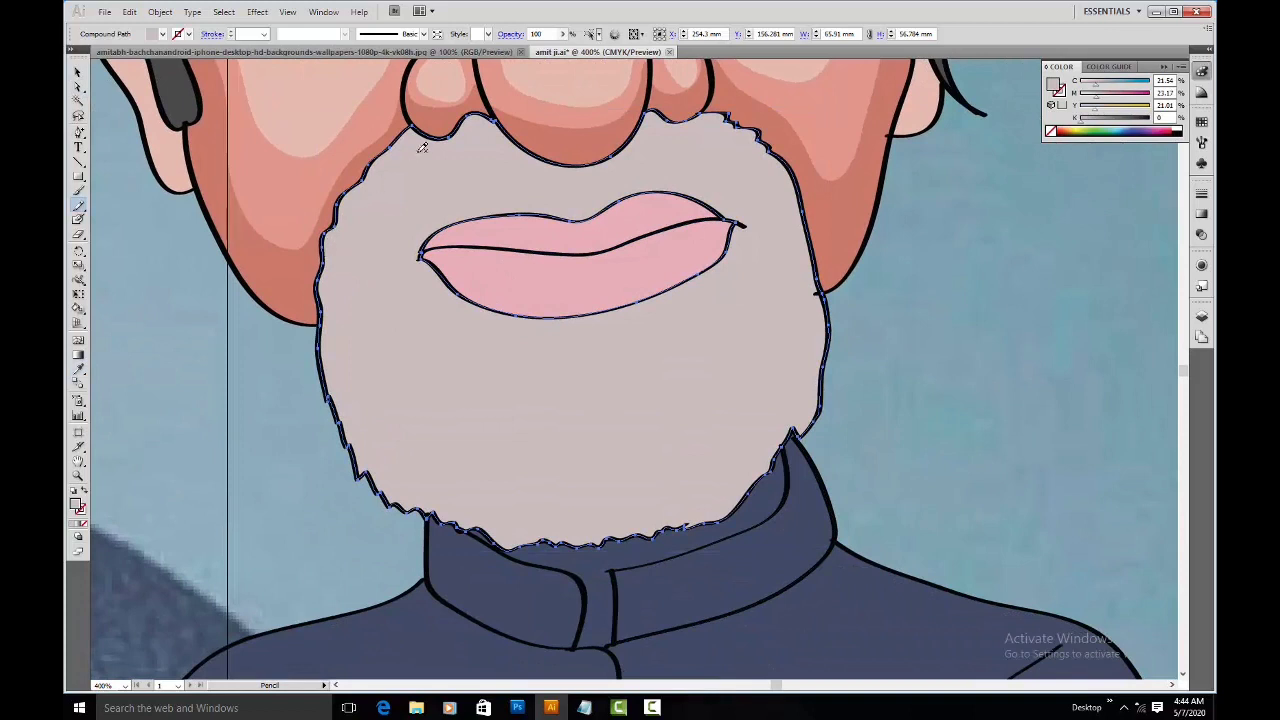
mouse_move(447, 134)
left_mouse_down()
mouse_move(398, 163)
mouse_move(367, 225)
left_mouse_up()
mouse_move(720, 487)
left_mouse_down()
mouse_move(733, 446)
mouse_move(759, 425)
left_mouse_up()
left_click_drag(731, 133, 701, 120)
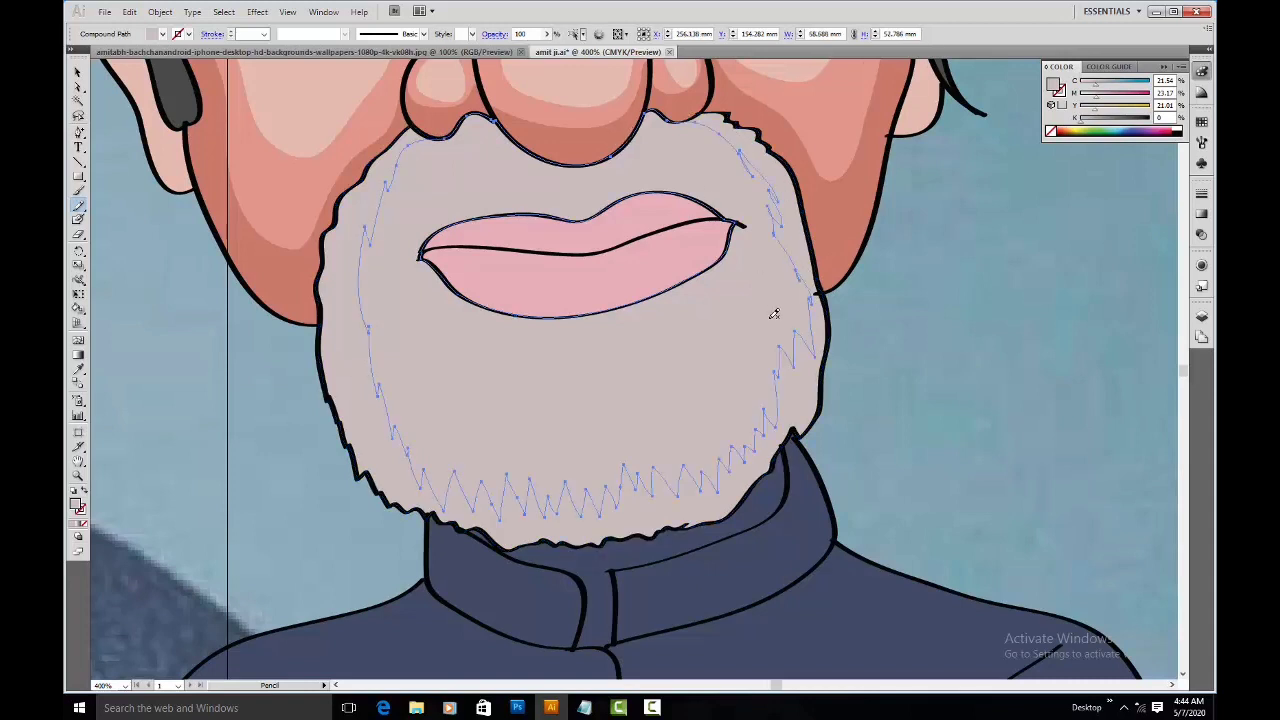
Step: Fill the inner beard shape with off-white EFE8E8, rework its left edge into jagged hair tufts and deselect it
double_click(78, 507)
left_click(472, 284)
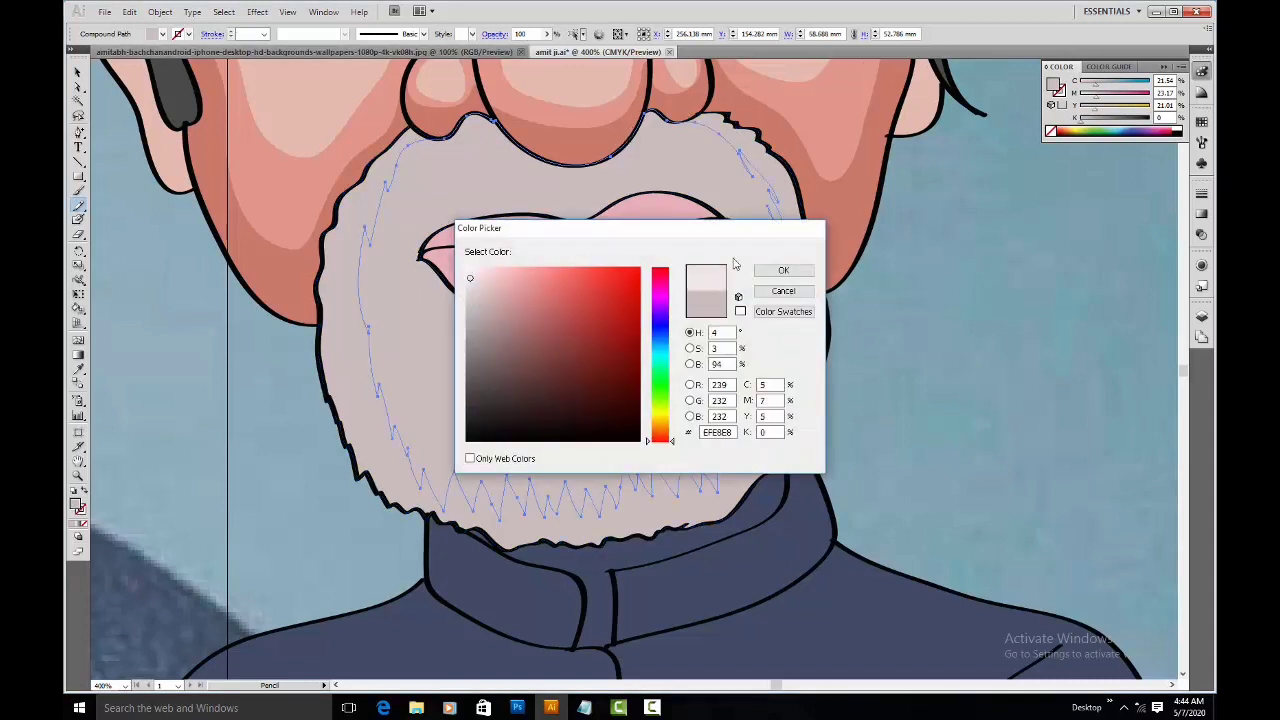
left_click(780, 270)
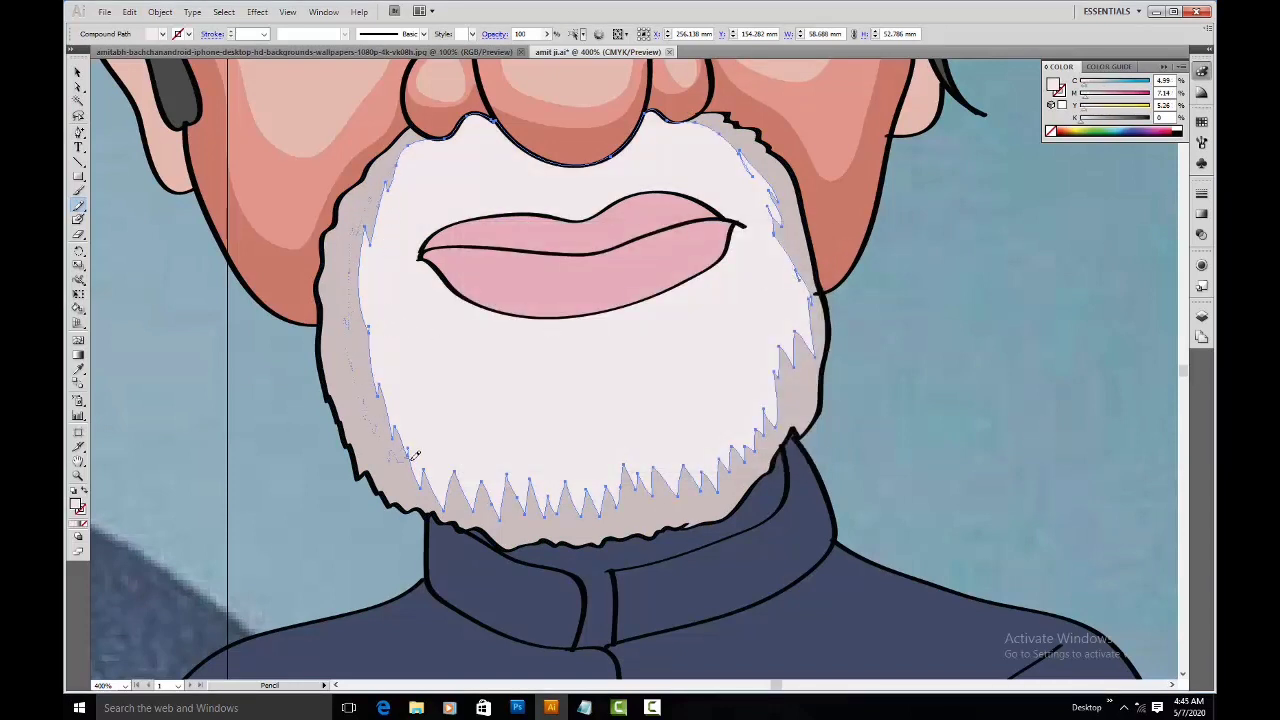
key("v")
left_click(963, 426)
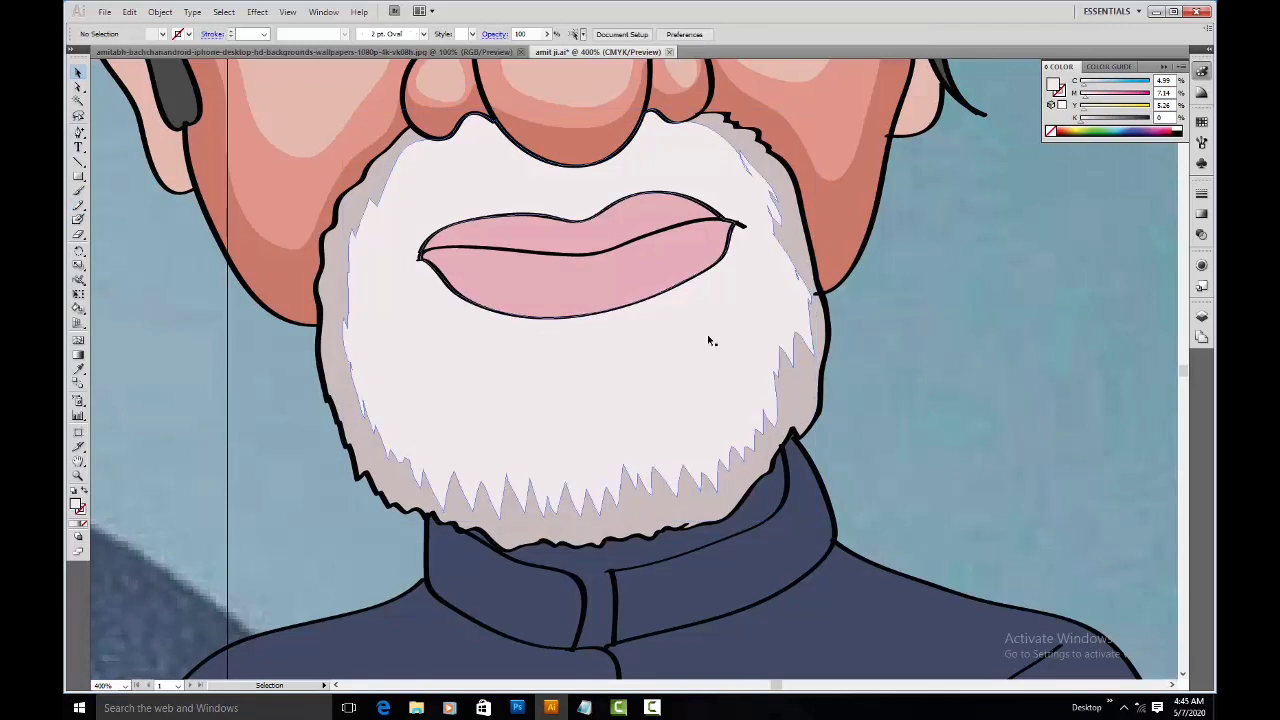
Step: Draw a jagged hair shape about 46 mm wide and 26 mm high around the lips inside the off-white beard area
left_click(520, 355)
key("n")
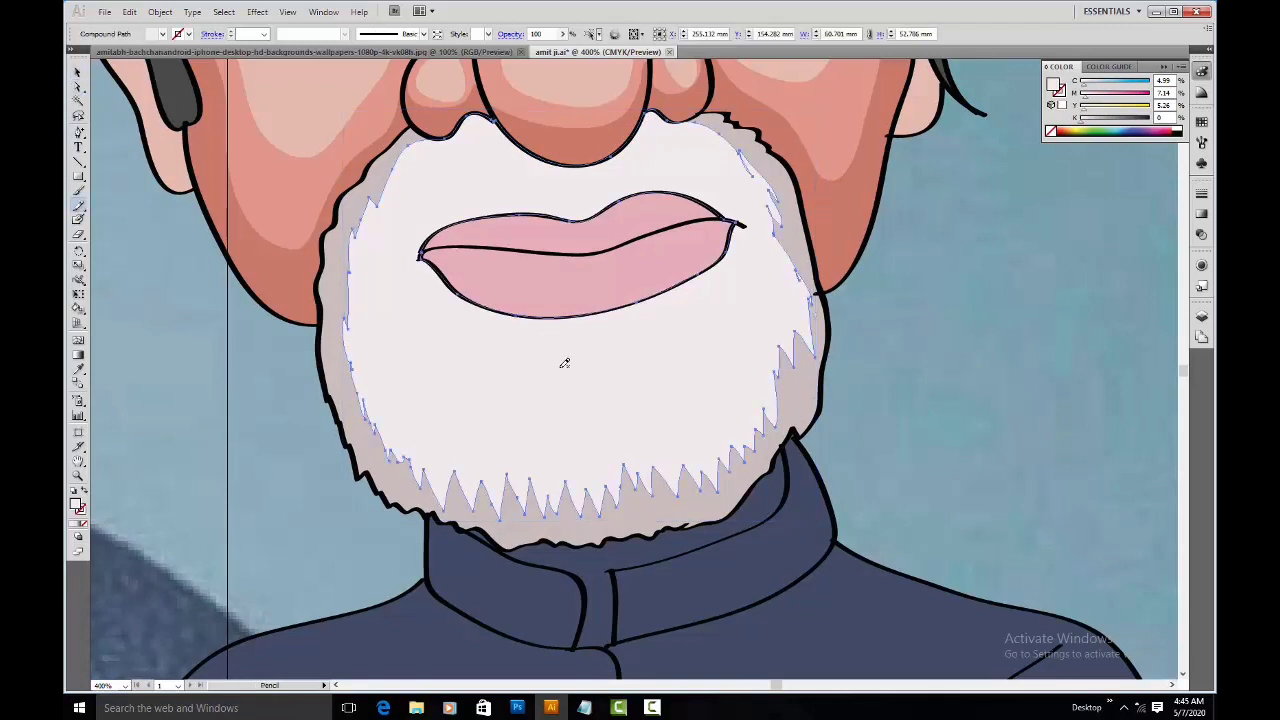
left_click_drag(495, 178, 444, 208)
left_click_drag(404, 282, 424, 336)
mouse_move(724, 292)
left_mouse_down()
mouse_move(755, 230)
mouse_move(698, 183)
mouse_move(678, 171)
mouse_move(597, 165)
left_mouse_up()
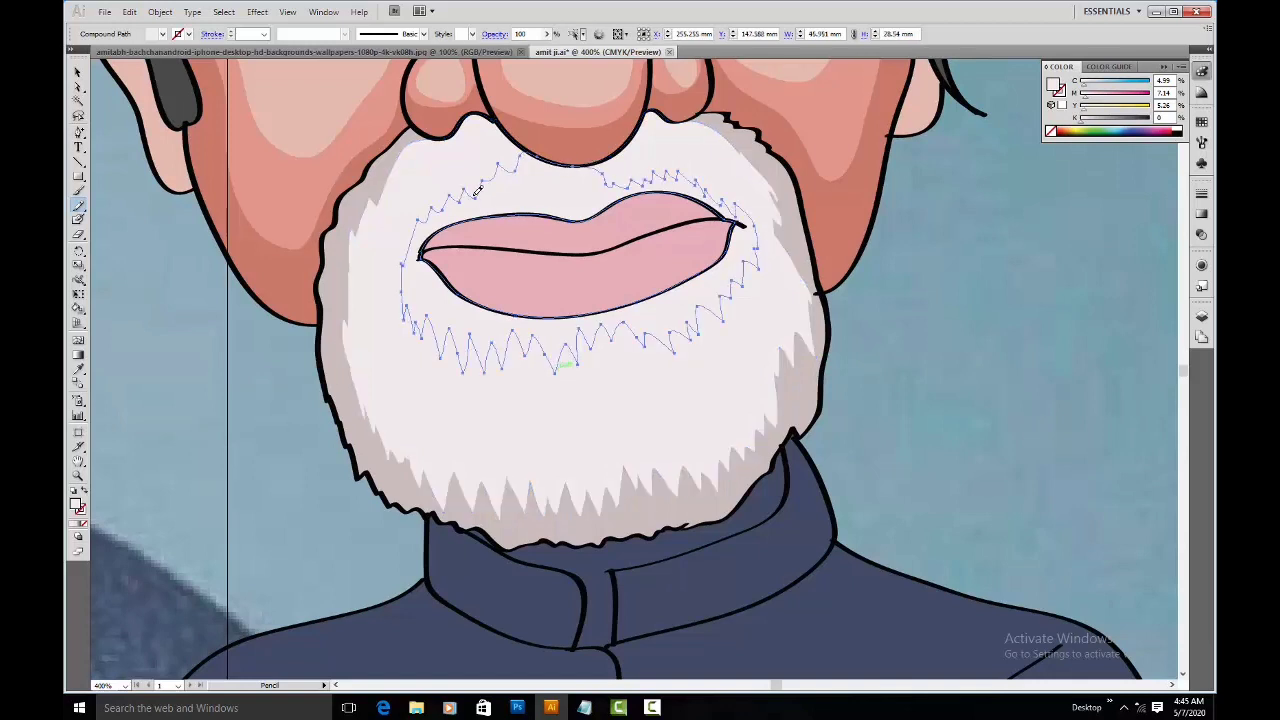
left_click_drag(495, 199, 657, 203)
Step: Fill the jagged shape around the lips with the outer beard's greyish tone and keep it selected for freehand drawing
key("i")
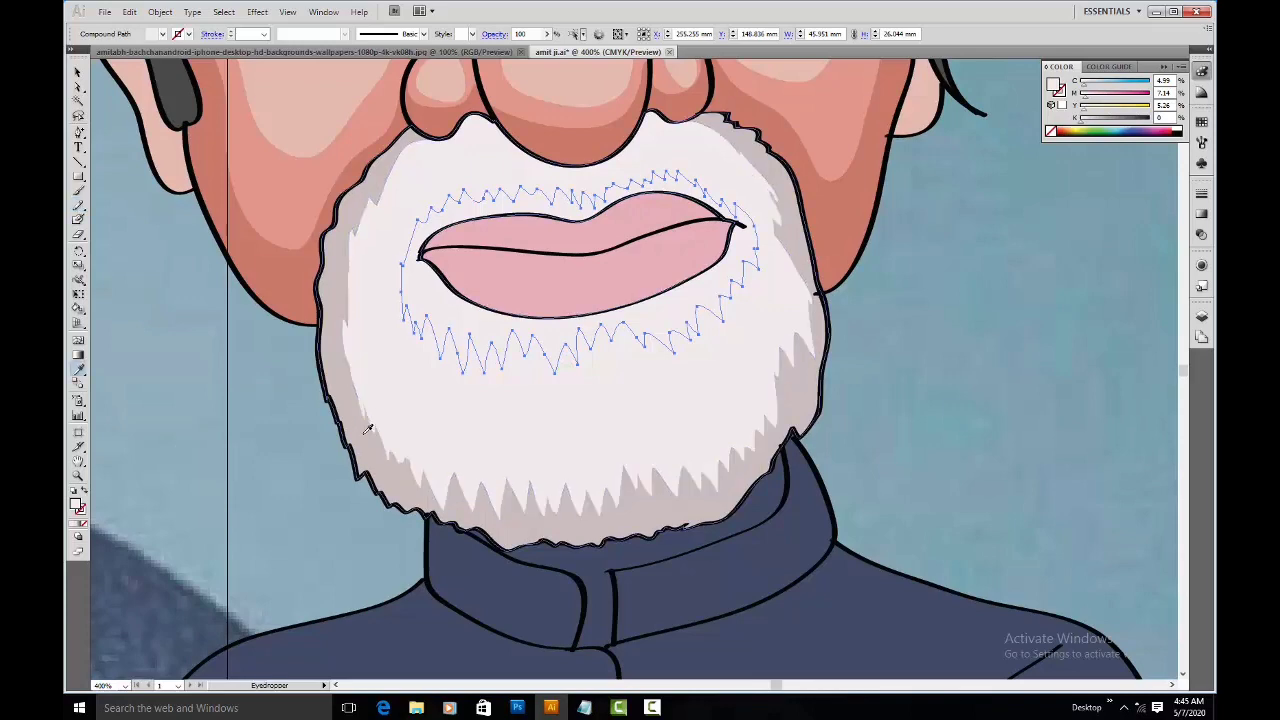
left_click(367, 429)
mouse_move(609, 268)
left_mouse_down()
mouse_move(700, 434)
mouse_move(419, 323)
left_mouse_up()
key("b")
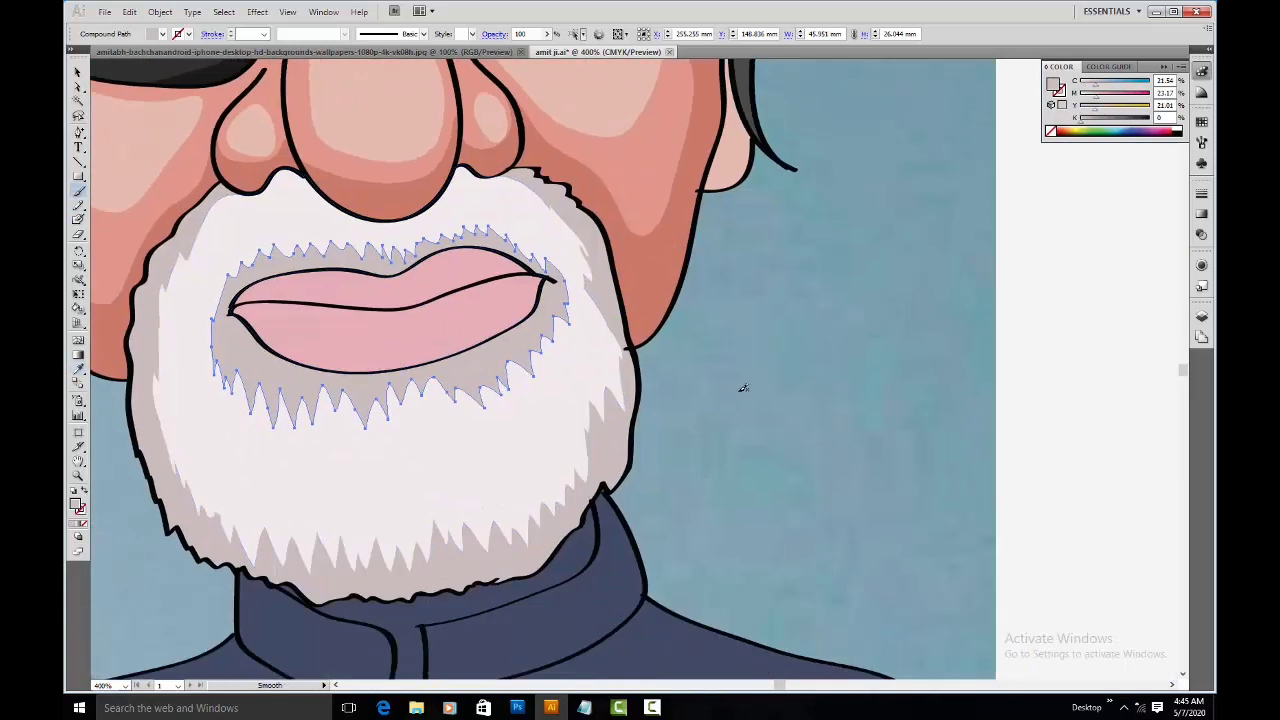
key("c")
left_click(743, 387)
left_click(645, 389)
left_click_drag(404, 420, 668, 425)
key("v")
left_click(517, 375)
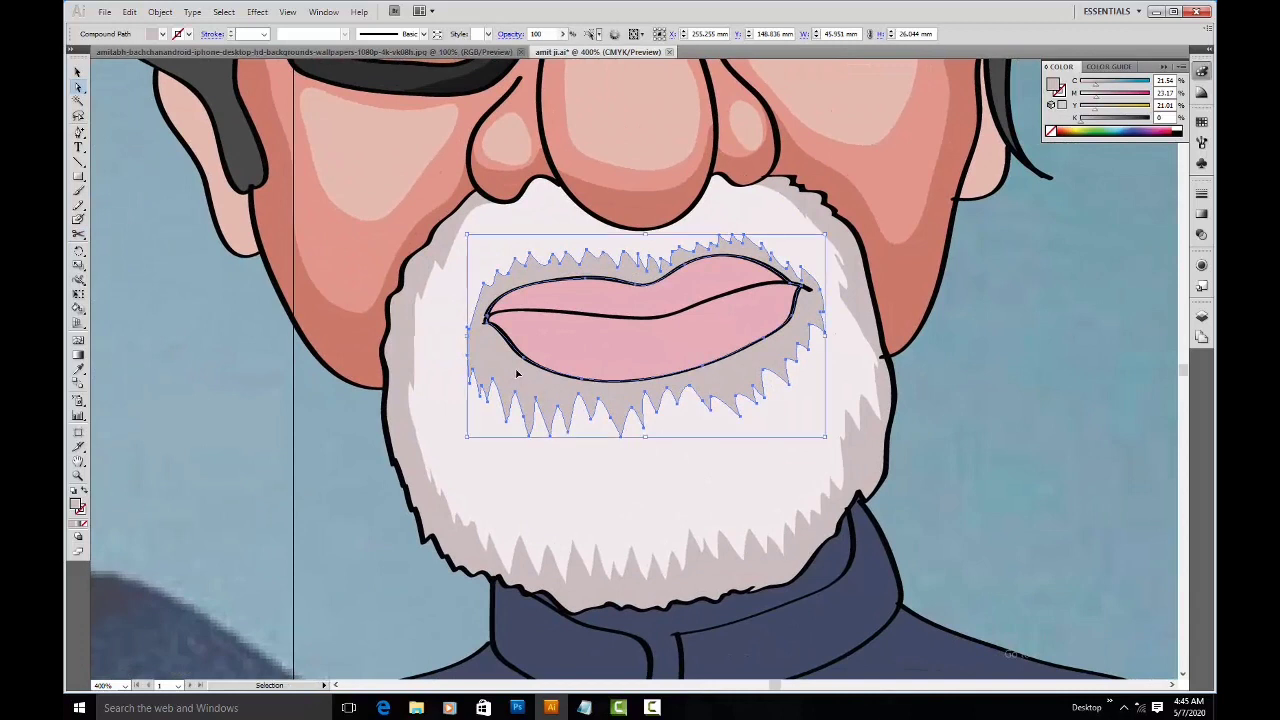
key("n")
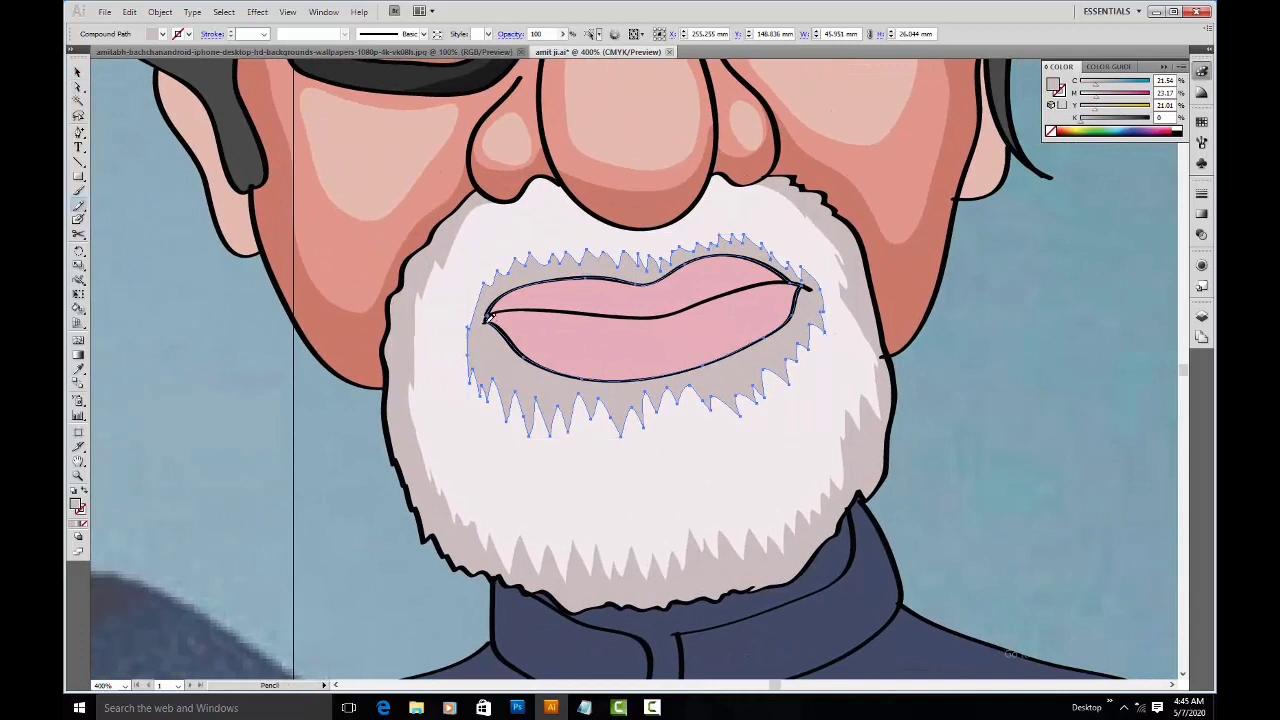
left_click_drag(488, 318, 518, 366)
mouse_move(738, 358)
left_mouse_down()
mouse_move(797, 323)
mouse_move(806, 289)
left_mouse_up()
left_click_drag(789, 335, 802, 289)
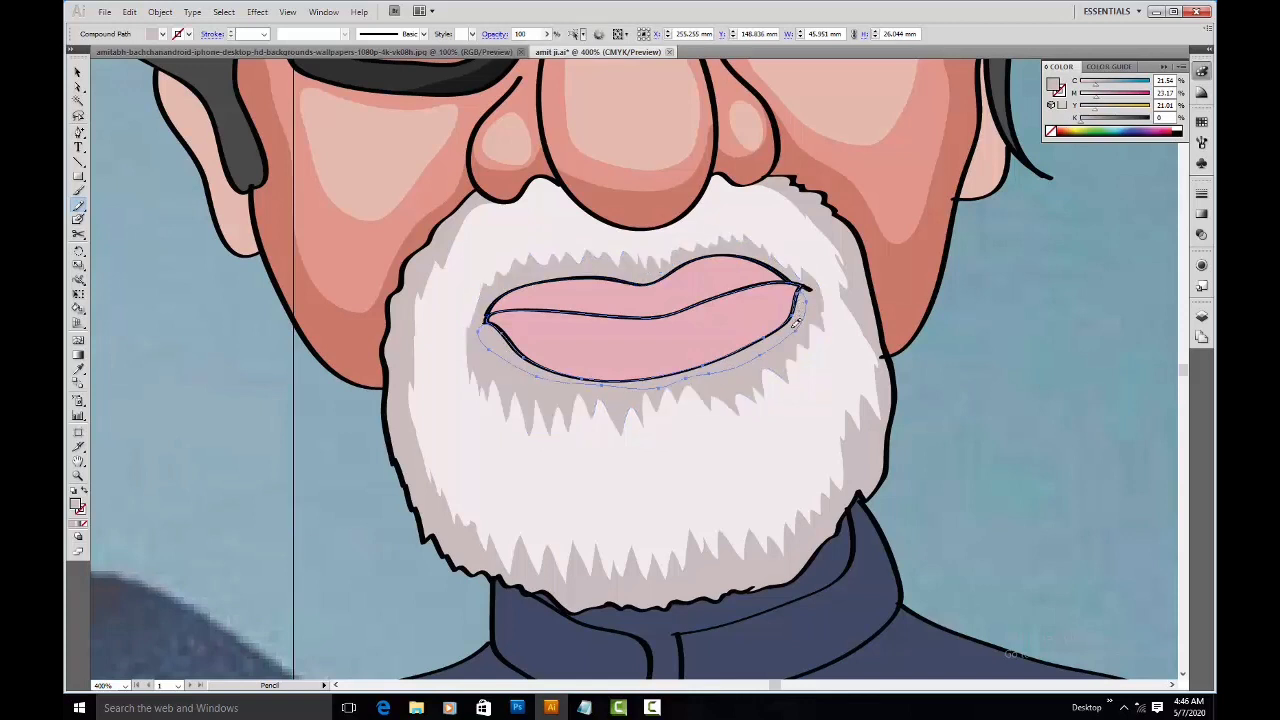
key("ctrl+z")
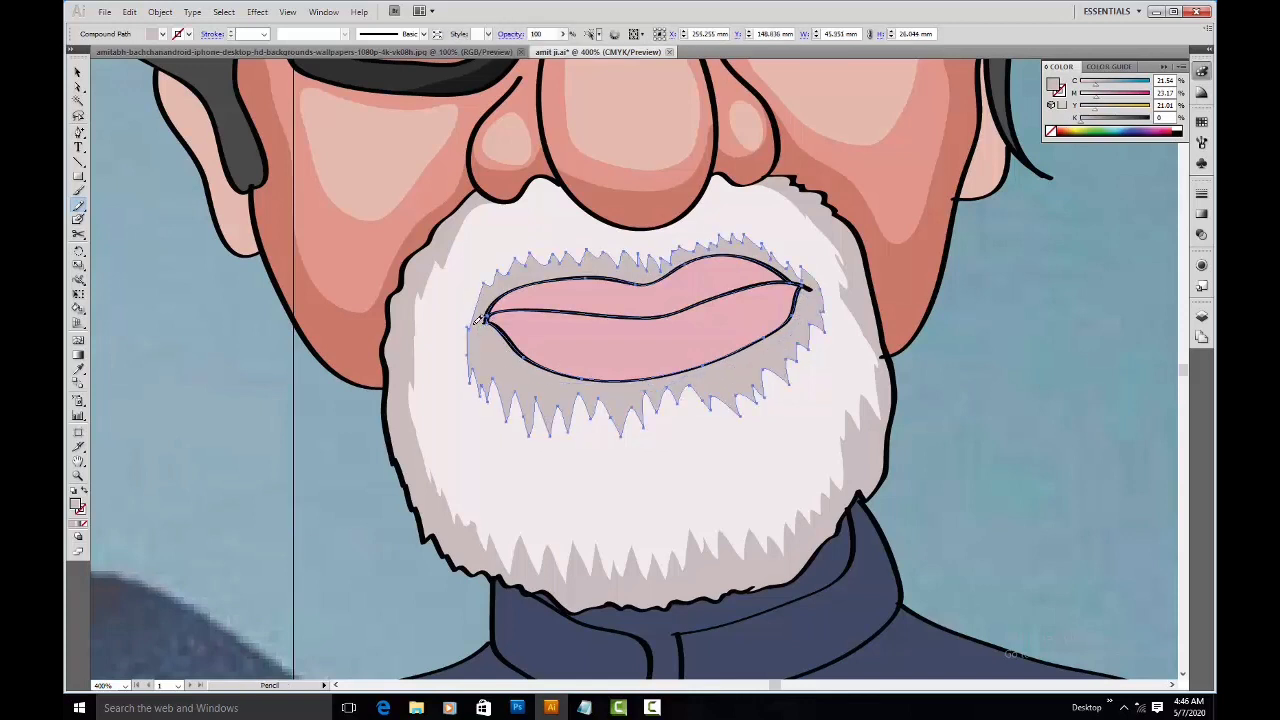
Step: Draw a shading shape about 41 mm wide and 13 mm high along the lower lip and give the lip shading a muted reddish-brown fill
left_click_drag(496, 326, 530, 371)
left_click_drag(632, 386, 730, 360)
left_click_drag(806, 287, 807, 288)
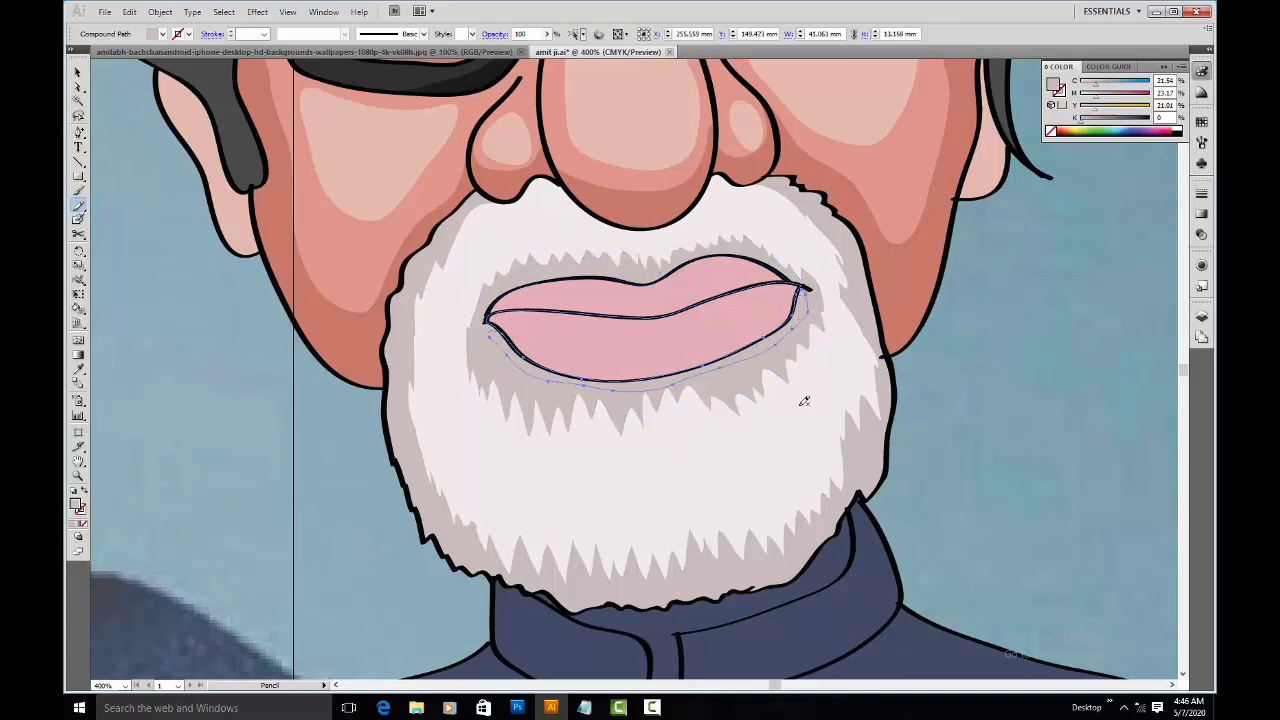
double_click(76, 506)
left_click_drag(589, 338, 517, 339)
left_click(783, 271)
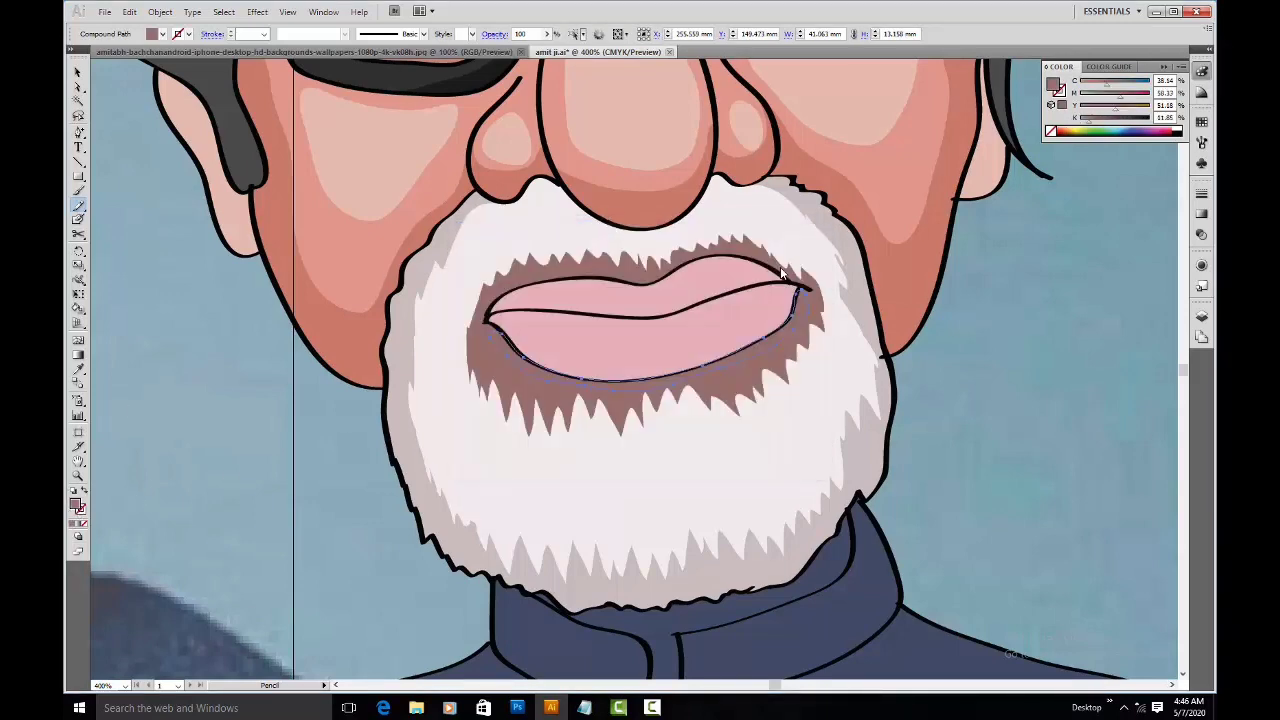
Step: Undo the reddish-brown fill and the lower-lip shading, and clear the selection
key("ctrl+z")
key("ctrl+z")
left_click_drag(958, 321, 794, 292)
key("ctrl+shift+a")
key("a")
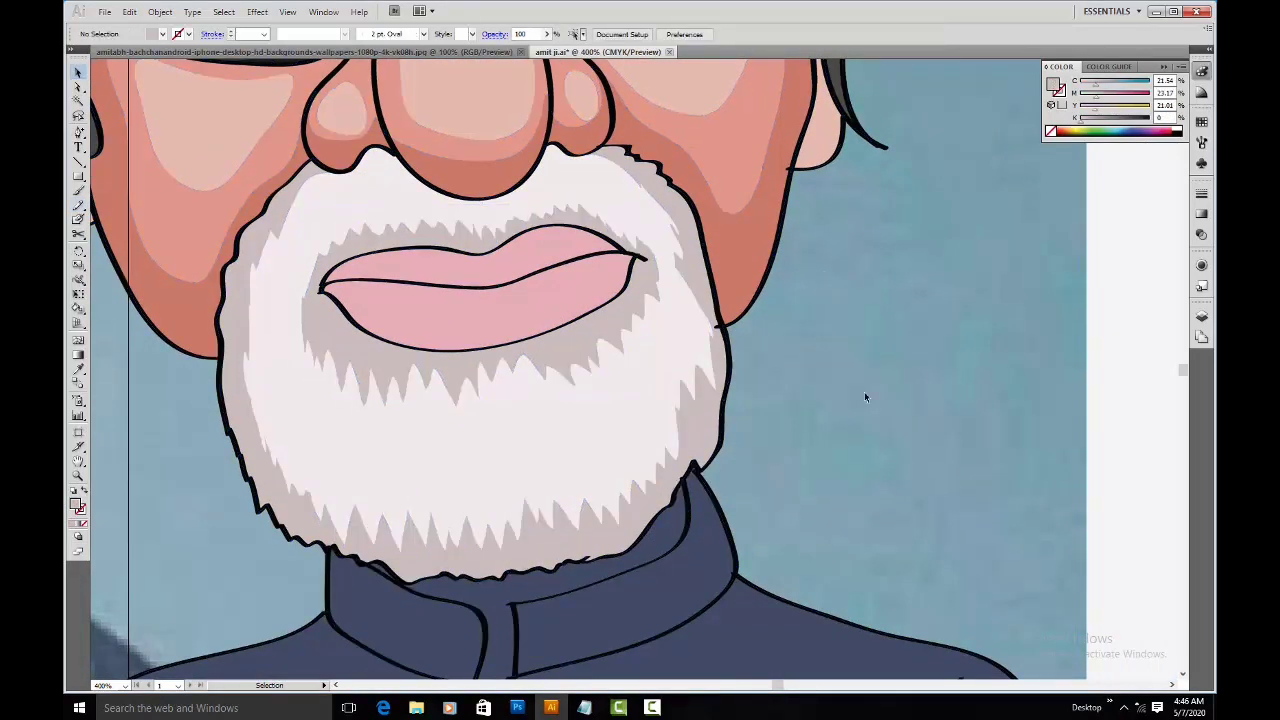
Step: Try to draw a shading shape inside the jagged greyish beard area below the lips
left_click(621, 335)
key("n")
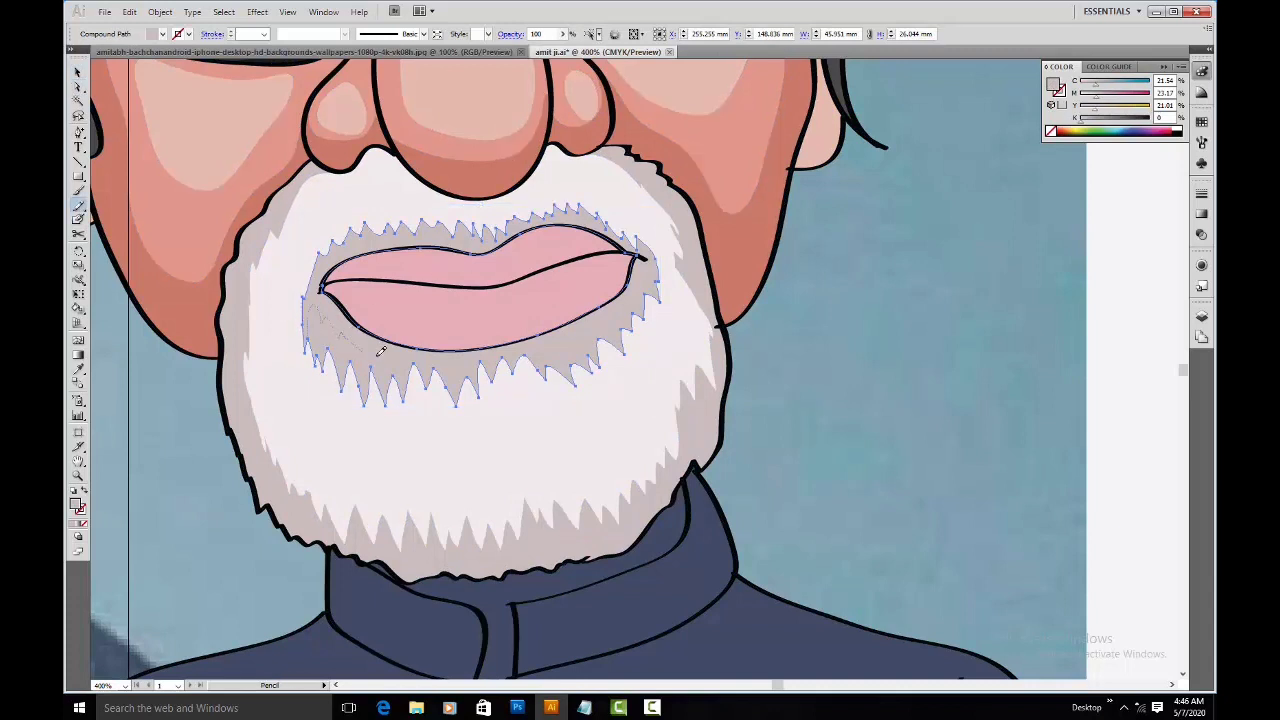
left_click_drag(429, 355, 512, 352)
mouse_move(651, 292)
left_mouse_down()
mouse_move(652, 326)
mouse_move(592, 310)
mouse_move(643, 364)
left_mouse_up()
Step: Duplicate the lower lip in place and redraw the copy as an inner shape about 36 mm wide and 10 mm high
key("a")
left_click(528, 423, "ctrl")
key("ctrl+c")
key("ctrl+f")
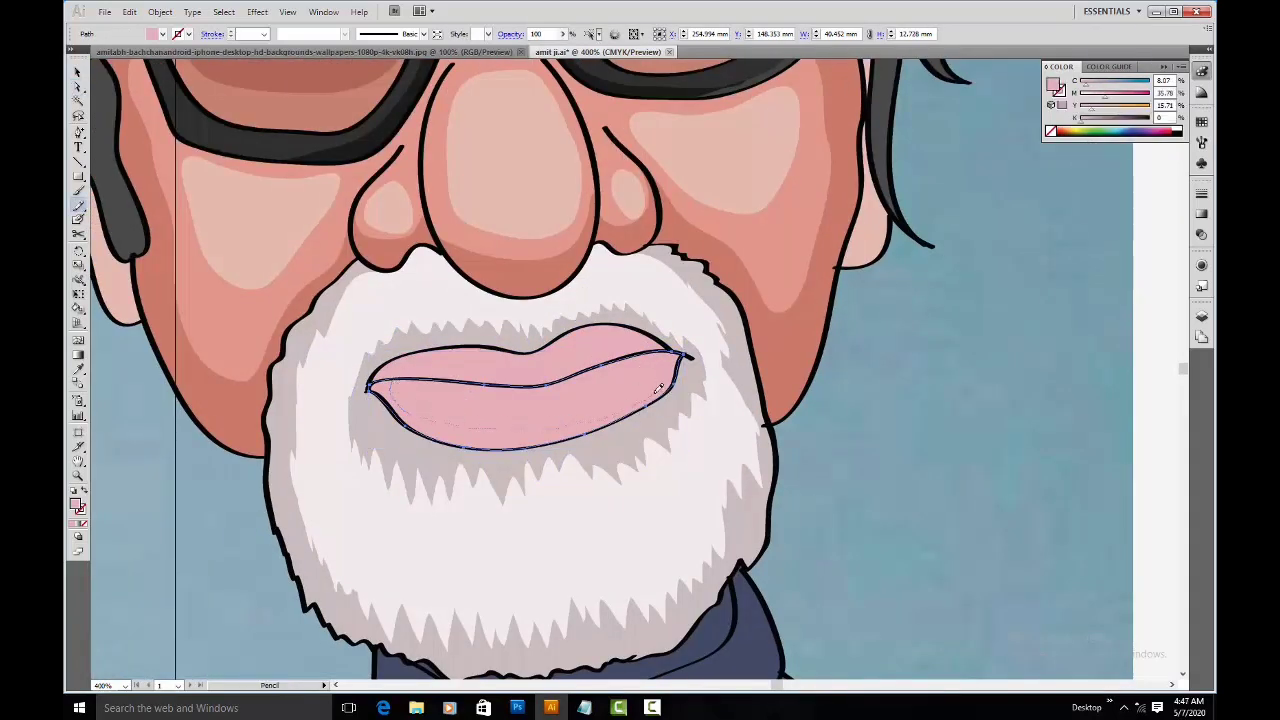
left_click_drag(418, 388, 875, 289)
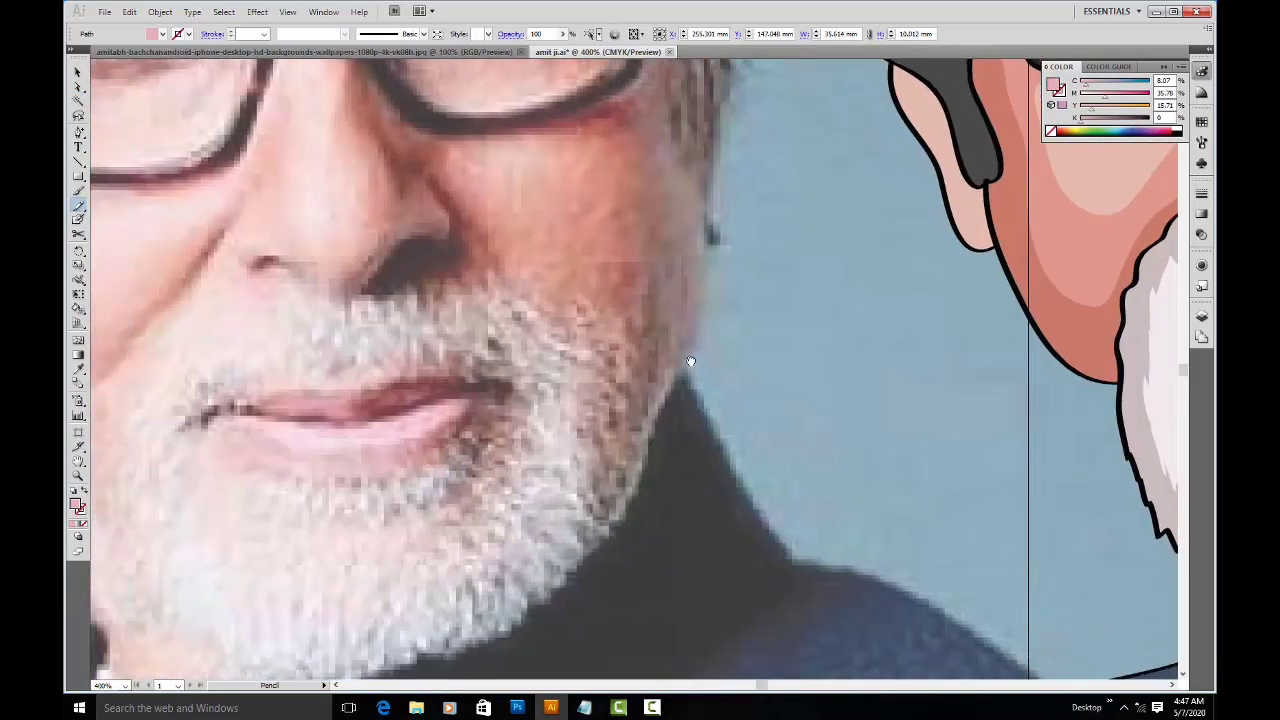
key("j")
left_click(680, 354)
left_click(686, 340)
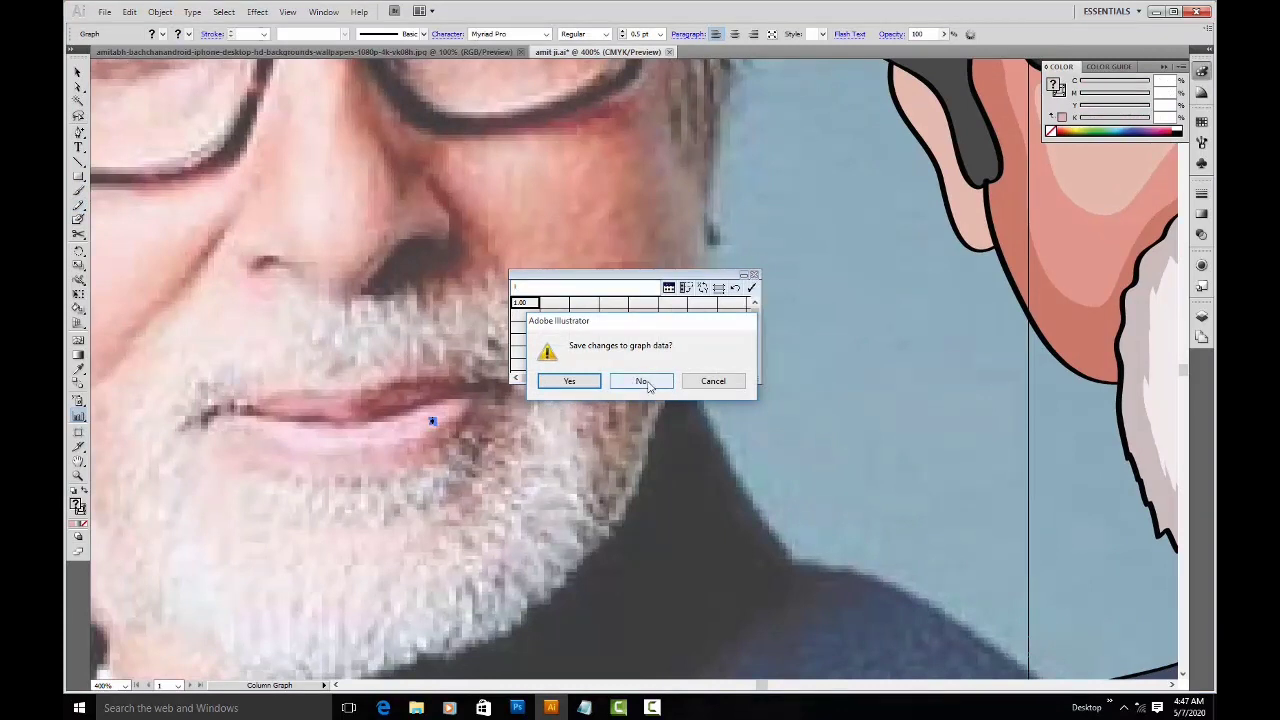
left_click(647, 384)
left_click(432, 421)
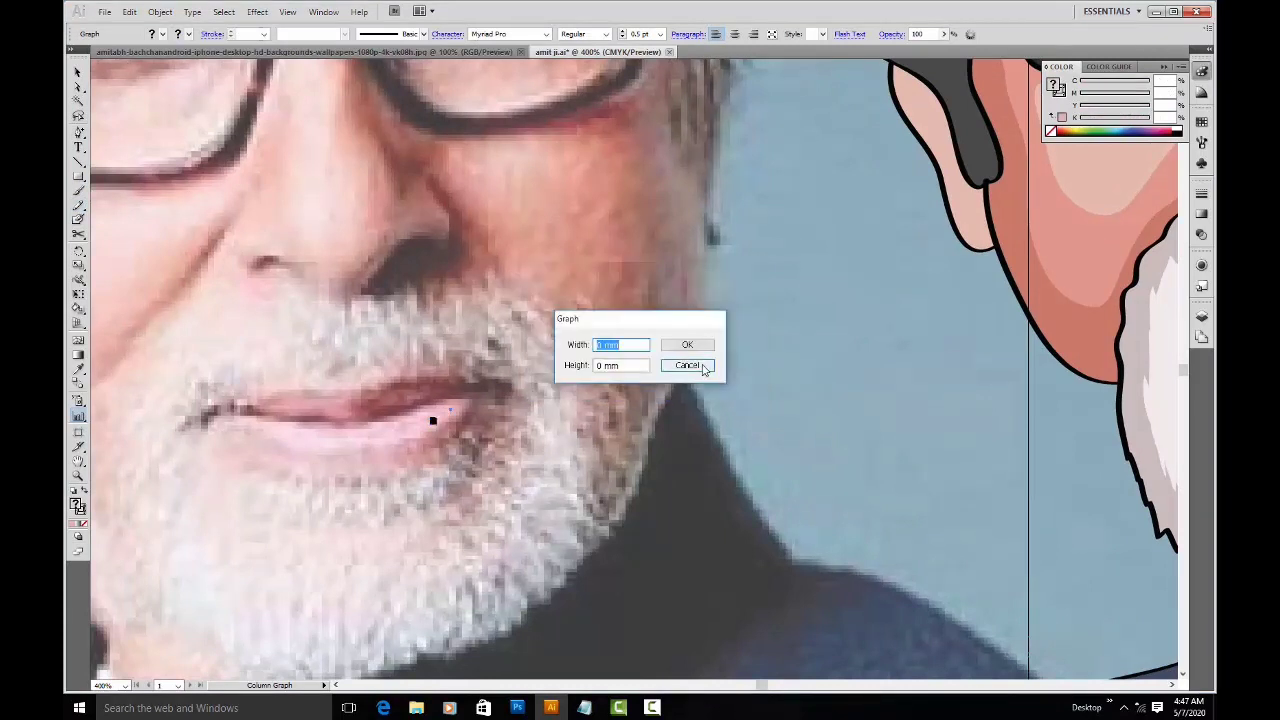
left_click(688, 366)
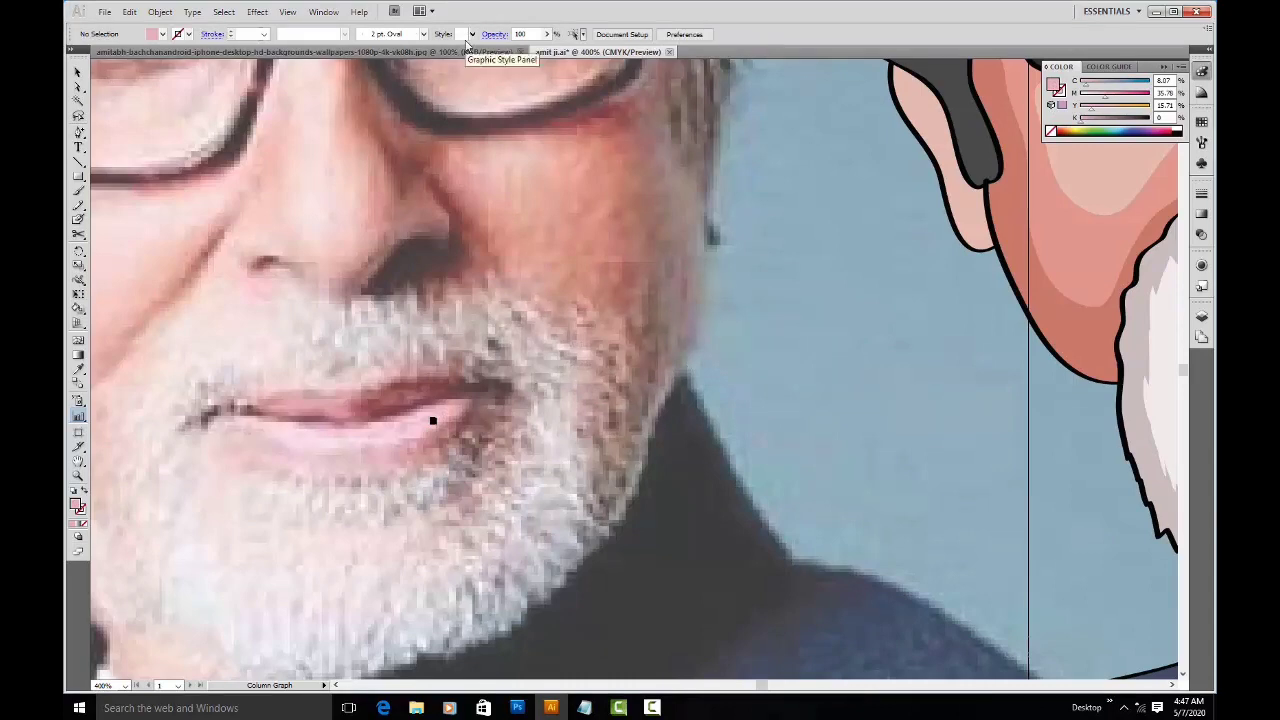
Step: Fill the inner lower-lip shape with a muted pink sampled from the lips in the reference photo
key("space")
mouse_move(790, 354)
left_mouse_down()
mouse_move(646, 511)
mouse_move(303, 348)
mouse_move(589, 425)
mouse_move(800, 340)
left_mouse_up()
key("a")
left_click(923, 314)
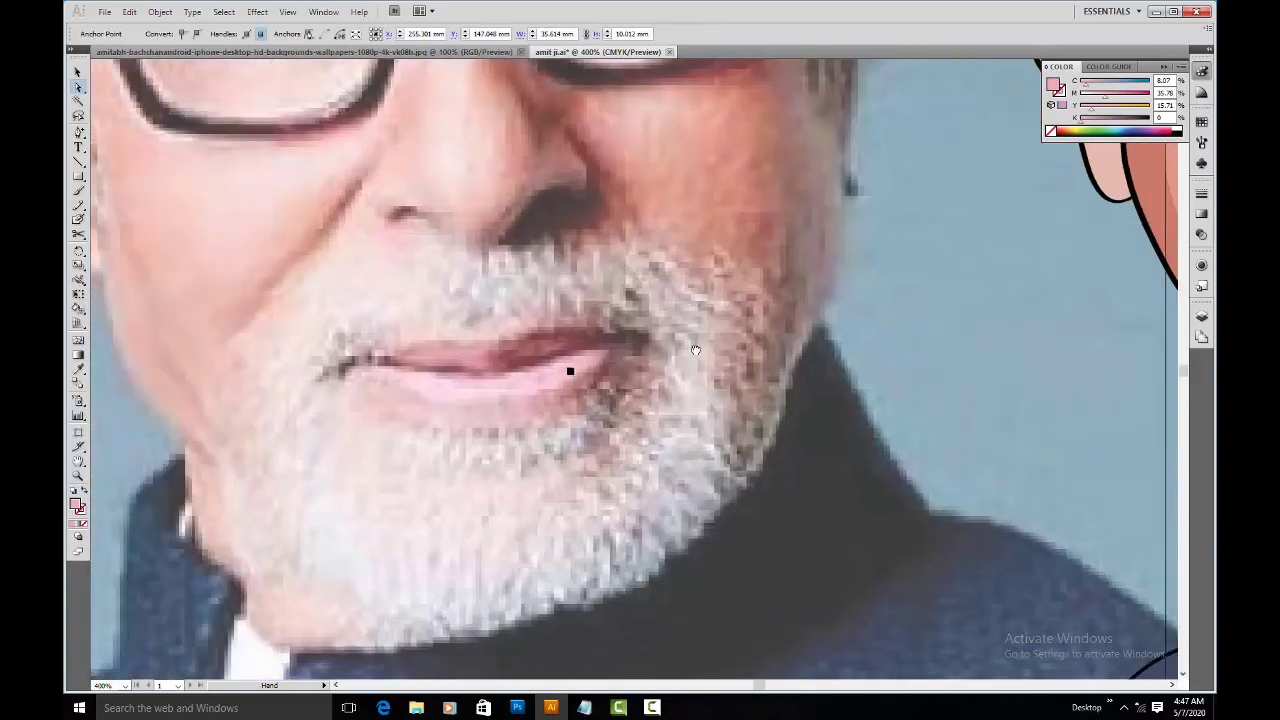
key("i")
left_click(563, 390)
key("space")
left_click_drag(831, 299, 450, 340)
mouse_move(804, 351)
left_mouse_down()
mouse_move(471, 337)
mouse_move(520, 379)
mouse_move(491, 400)
left_mouse_up()
Step: Redraw the edge of the inner lower-lip shape so it spans about 36 mm by 11 mm
key("n")
mouse_move(700, 380)
left_mouse_down()
mouse_move(779, 403)
mouse_move(858, 403)
mouse_move(918, 366)
left_mouse_up()
key("space")
left_click_drag(834, 359, 810, 402)
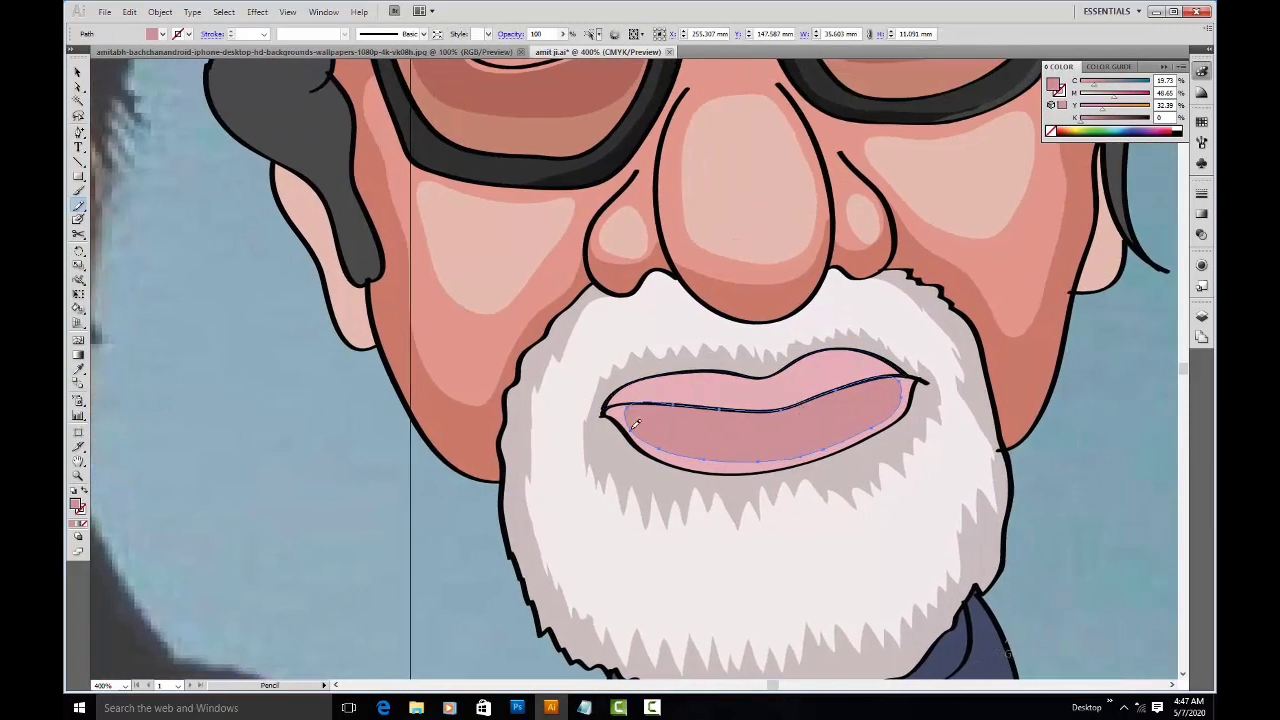
Step: Draw a highlight about 33 mm wide and 8 mm high inside the lower lip and fill it with pale pink sampled from the photo's lips
mouse_move(903, 402)
left_mouse_down()
mouse_move(853, 437)
mouse_move(627, 428)
left_mouse_up()
left_click_drag(884, 410, 861, 398)
key("i")
left_click(986, 323)
left_click(1000, 304)
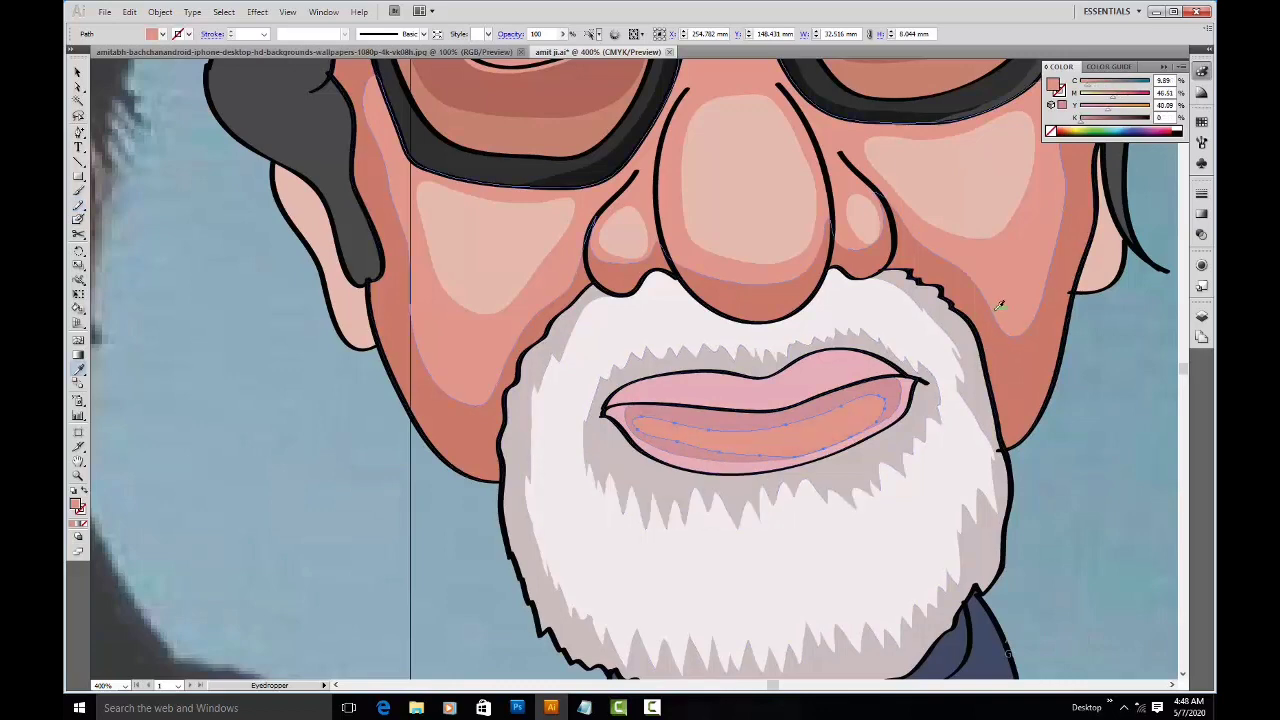
scroll(810, 376, "left", 8)
left_click(503, 460)
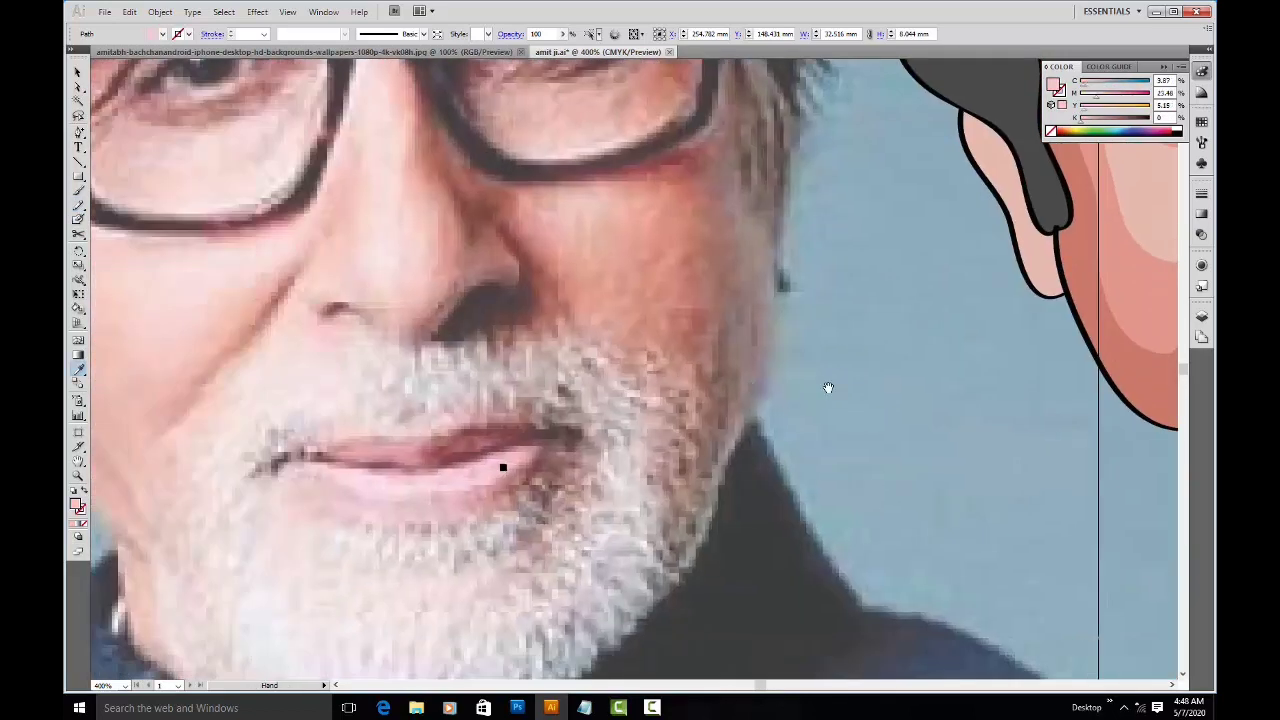
scroll(565, 377, "right", 8)
mouse_move(565, 377)
left_mouse_down()
mouse_move(402, 497)
mouse_move(365, 492)
left_mouse_up()
key("n")
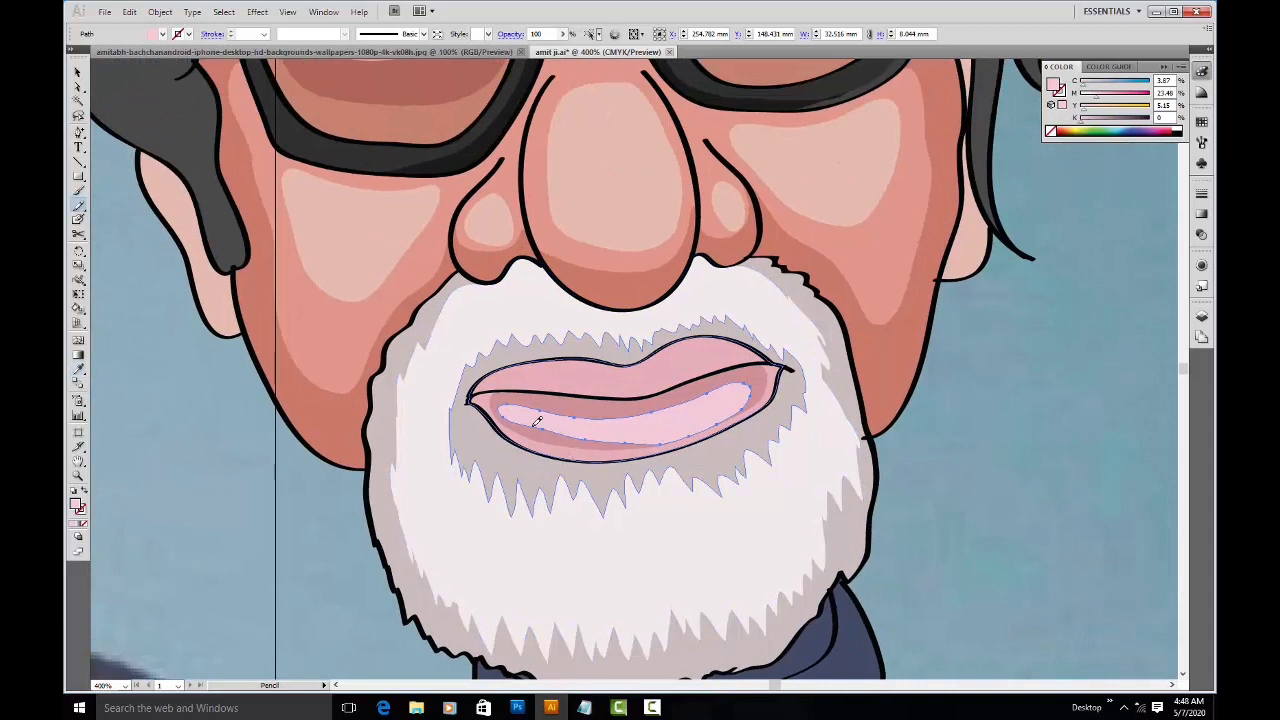
Step: Redraw the lower-lip highlight as a narrower, shorter curved strip
mouse_move(515, 398)
left_mouse_down()
mouse_move(596, 436)
mouse_move(689, 430)
mouse_move(735, 396)
left_mouse_up()
mouse_move(609, 429)
left_mouse_down()
mouse_move(669, 430)
mouse_move(721, 392)
mouse_move(572, 429)
mouse_move(637, 429)
mouse_move(706, 410)
left_mouse_up()
mouse_move(545, 411)
left_mouse_down()
mouse_move(640, 431)
mouse_move(623, 463)
mouse_move(556, 511)
left_mouse_up()
Step: Draw a light pink inner shape about 29 mm wide and 7 mm high along the upper edge of the upper lip
key("a")
left_click(674, 467)
key("n")
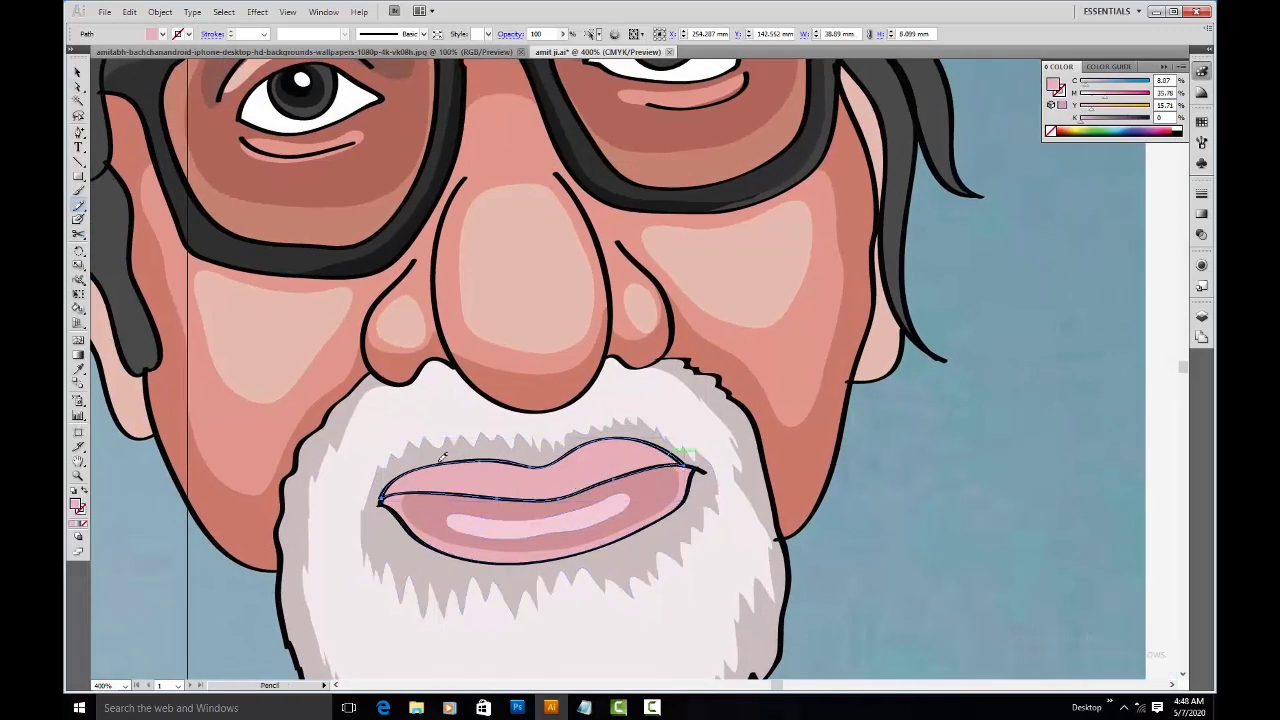
mouse_move(430, 478)
left_mouse_down()
mouse_move(575, 487)
mouse_move(650, 446)
left_mouse_up()
key("a")
key("i")
left_click(660, 447)
left_click_drag(660, 447, 734, 449)
Step: Draw a highlight about 26 mm wide and 6 mm high along the upper lip's top edge, filled with the lower-lip highlight's pale pink
key("a")
left_click(704, 466)
key("n")
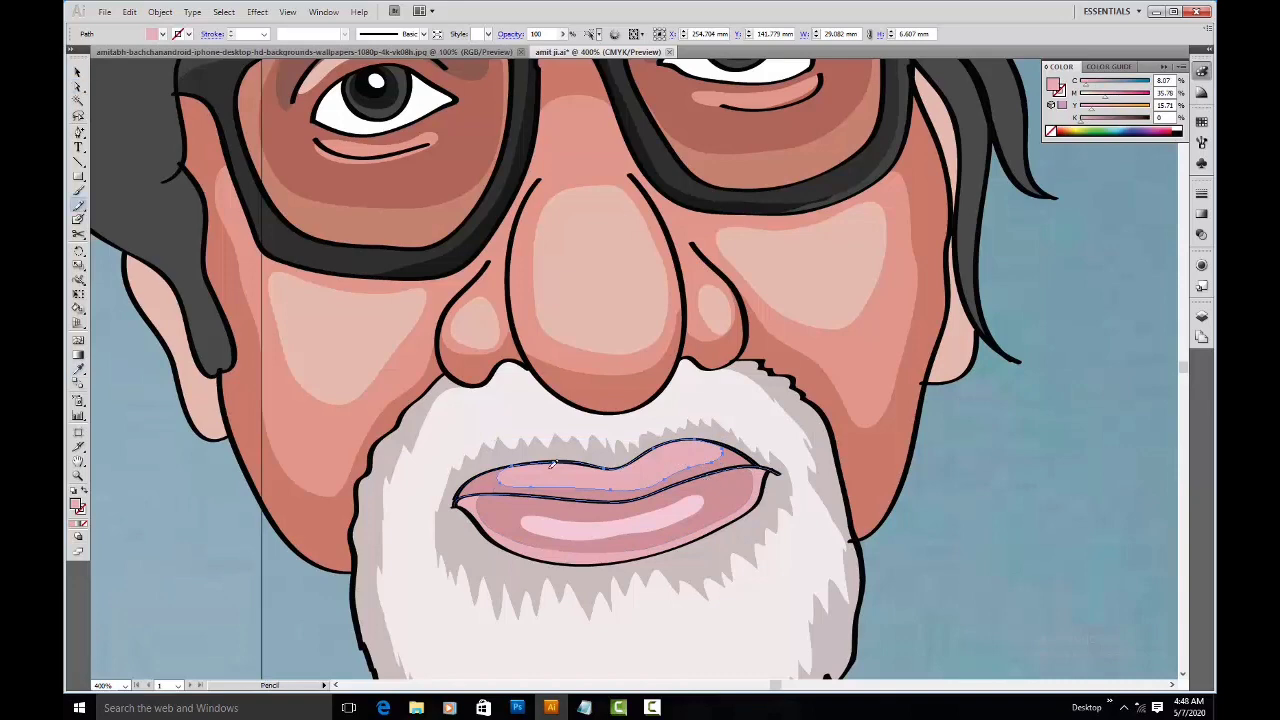
mouse_move(520, 460)
left_mouse_down()
mouse_move(610, 481)
mouse_move(710, 438)
left_mouse_up()
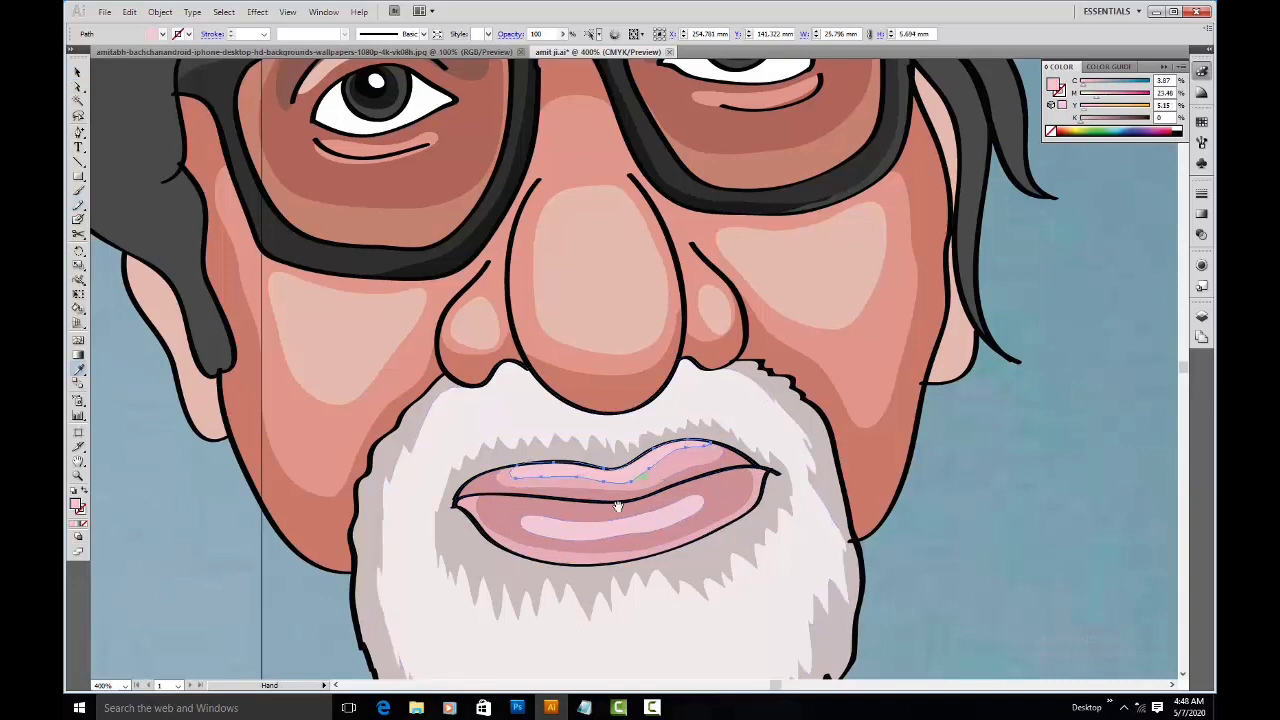
left_click_drag(629, 486, 550, 375)
Step: Fill the base shape of the upper lip with a dark reddish tone sampled from the lips in the reference photo
key("a")
left_click(429, 317)
left_click_drag(116, 436, 853, 411)
key("i")
left_click(310, 384)
left_click_drag(535, 387, 565, 333)
Step: Fill the inner upper-lip shape with a medium pink sampled from the photo's lips and deselect it
key("a")
left_click(934, 269)
key("i")
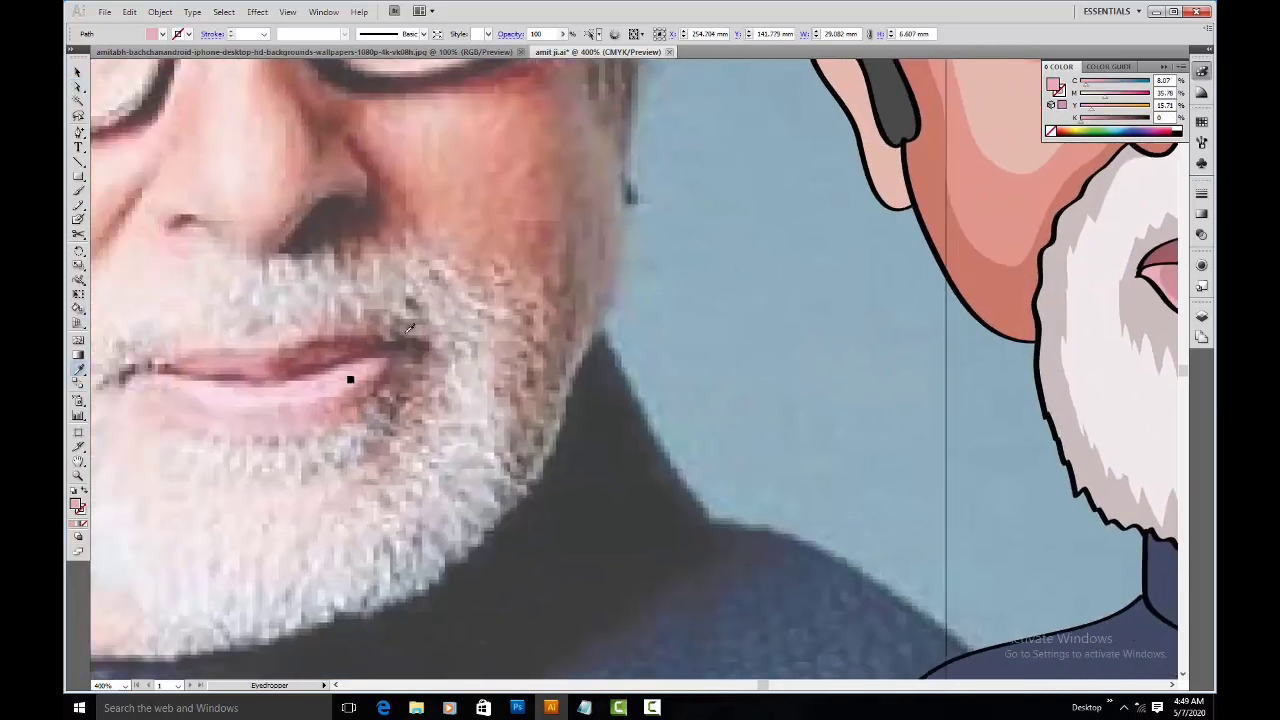
left_click(265, 366)
left_click_drag(851, 397, 808, 336)
key("v")
left_click(1005, 345)
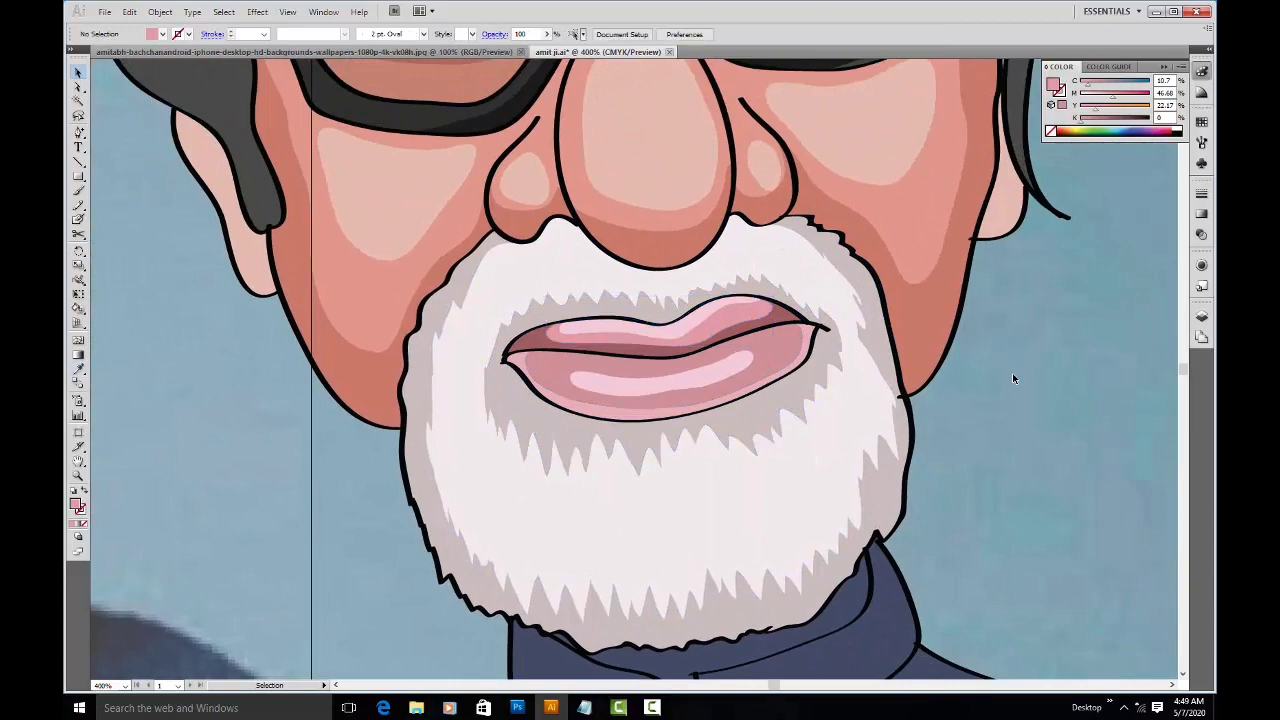
Step: Examine the shaded lips and beard in the whole caricature beside the reference photo
key("ctrl+minus")
key("ctrl+minus")
key("ctrl+minus")
key("ctrl+minus")
key("ctrl+minus")
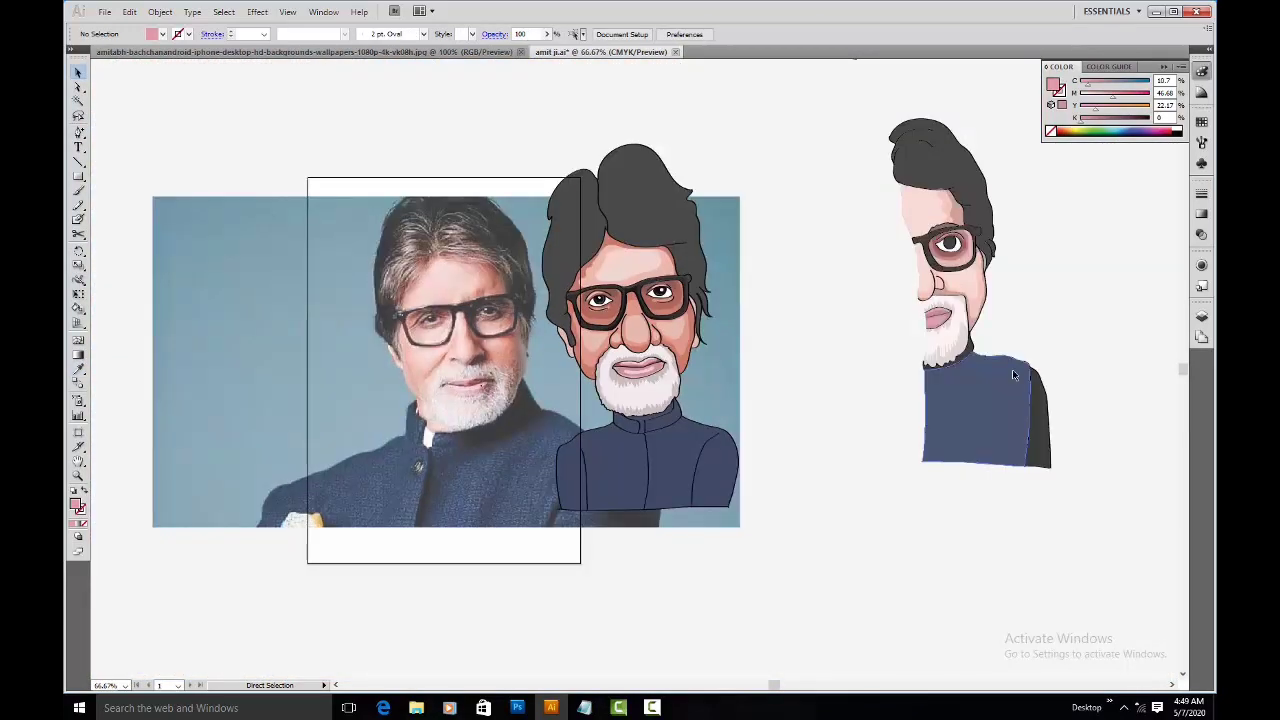
key("ctrl+plus")
key("ctrl+plus")
key("ctrl+plus")
key("ctrl+plus")
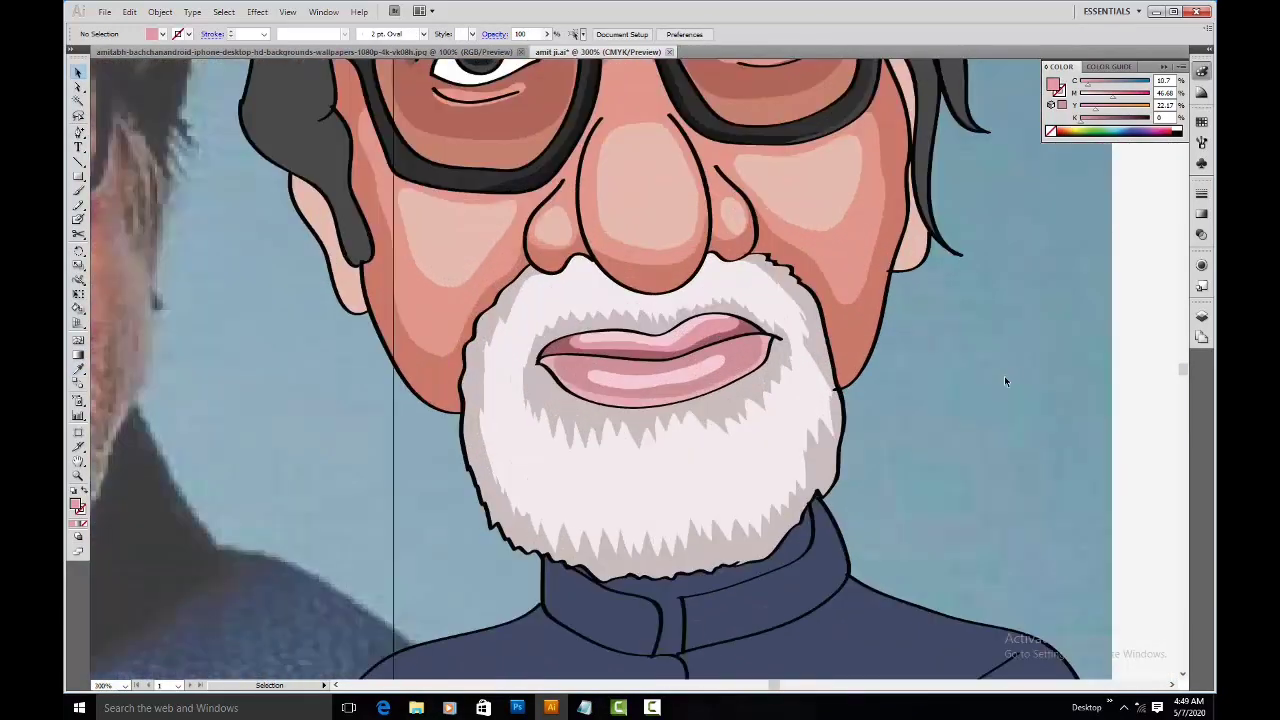
Step: Draw a highlight shape about 65 mm wide and 71 mm high with wavy strand notches inside the front hair
scroll(654, 183, "up", 10)
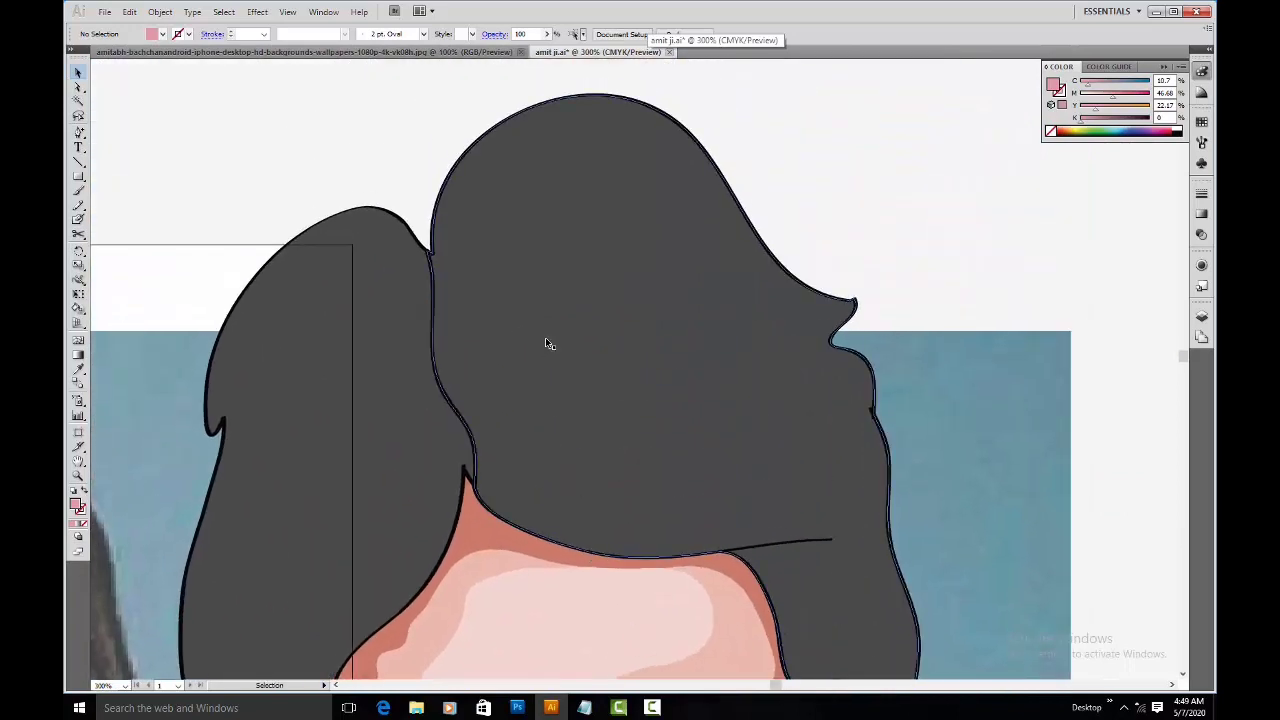
left_click(657, 374)
key("n")
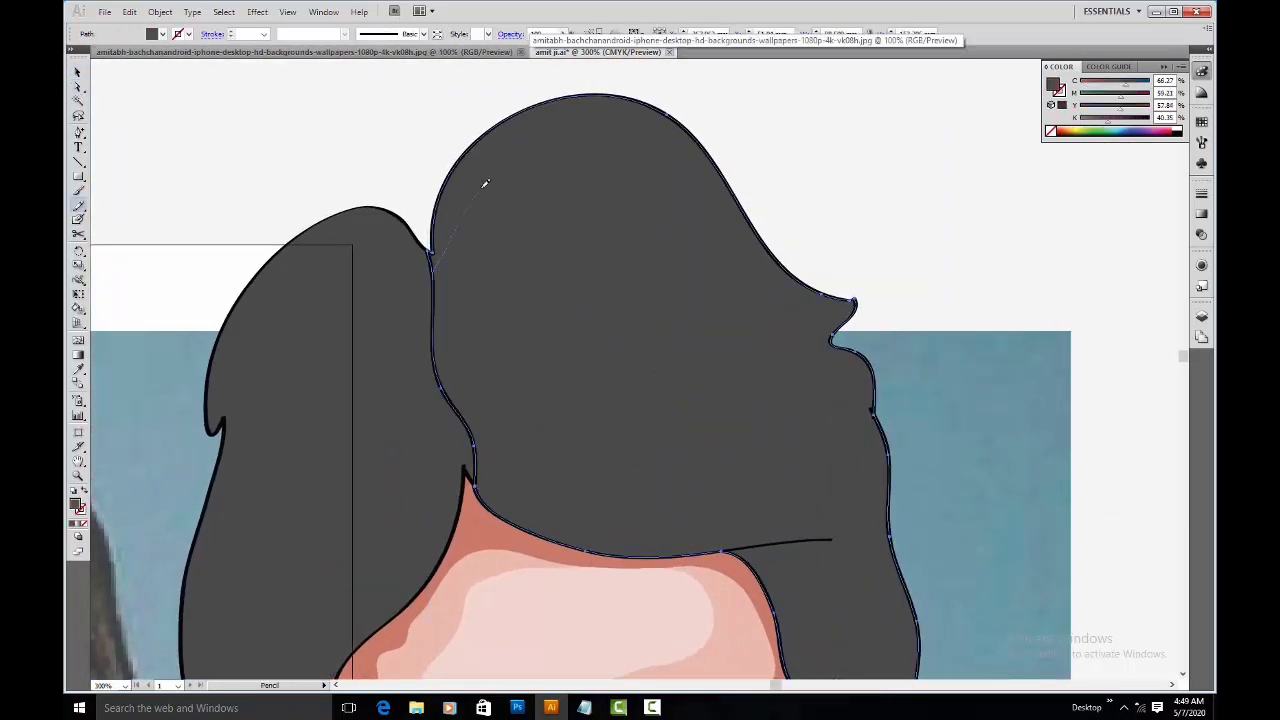
left_click_drag(738, 232, 800, 291)
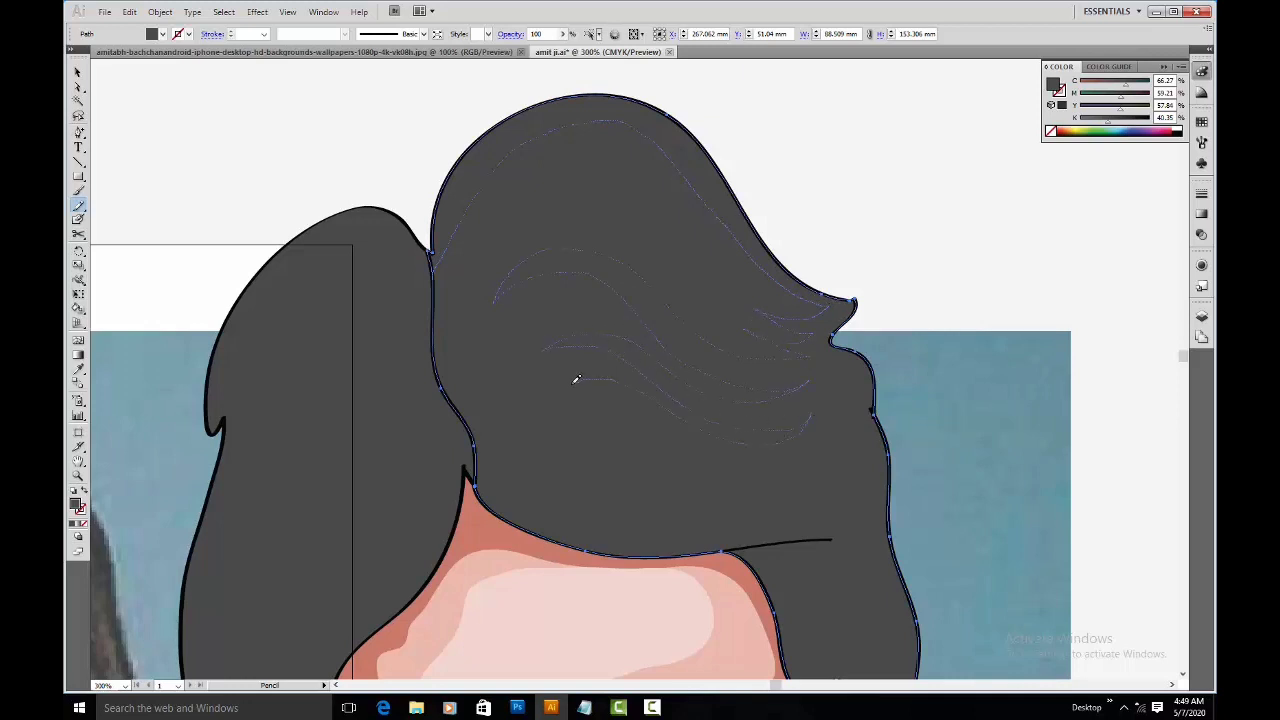
left_click_drag(695, 483, 767, 517)
mouse_move(586, 507)
left_mouse_down()
mouse_move(515, 457)
mouse_move(500, 404)
left_mouse_up()
left_click_drag(461, 397, 430, 366)
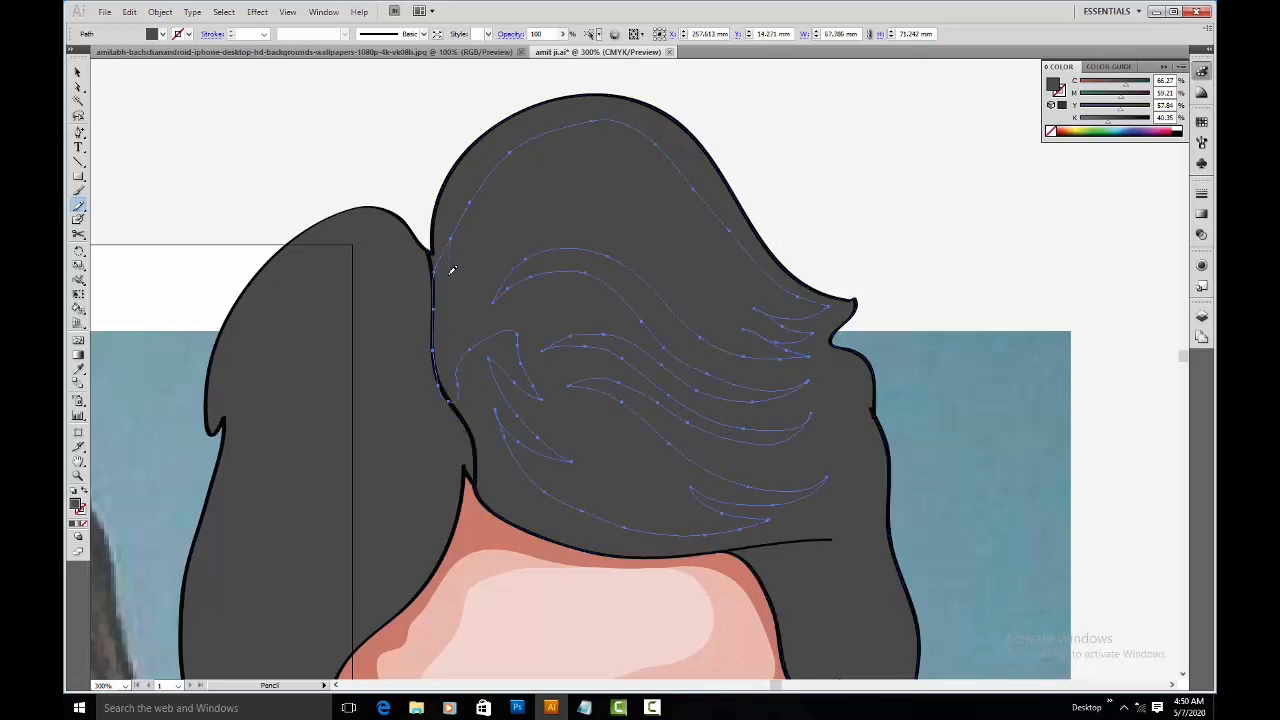
key("ctrl+z")
Step: Fill the wavy front-hair highlight with the lighter grey 6B6A6B
scroll(695, 243, "down", 3)
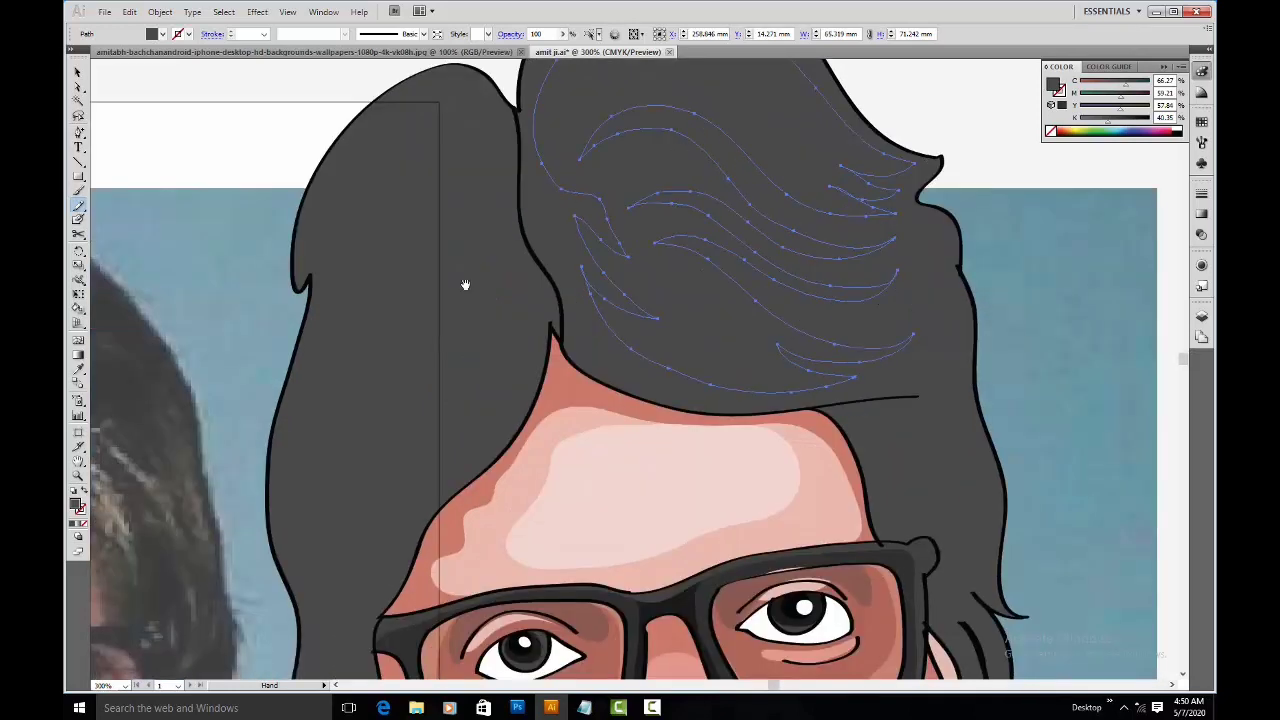
double_click(77, 503)
left_click(483, 365)
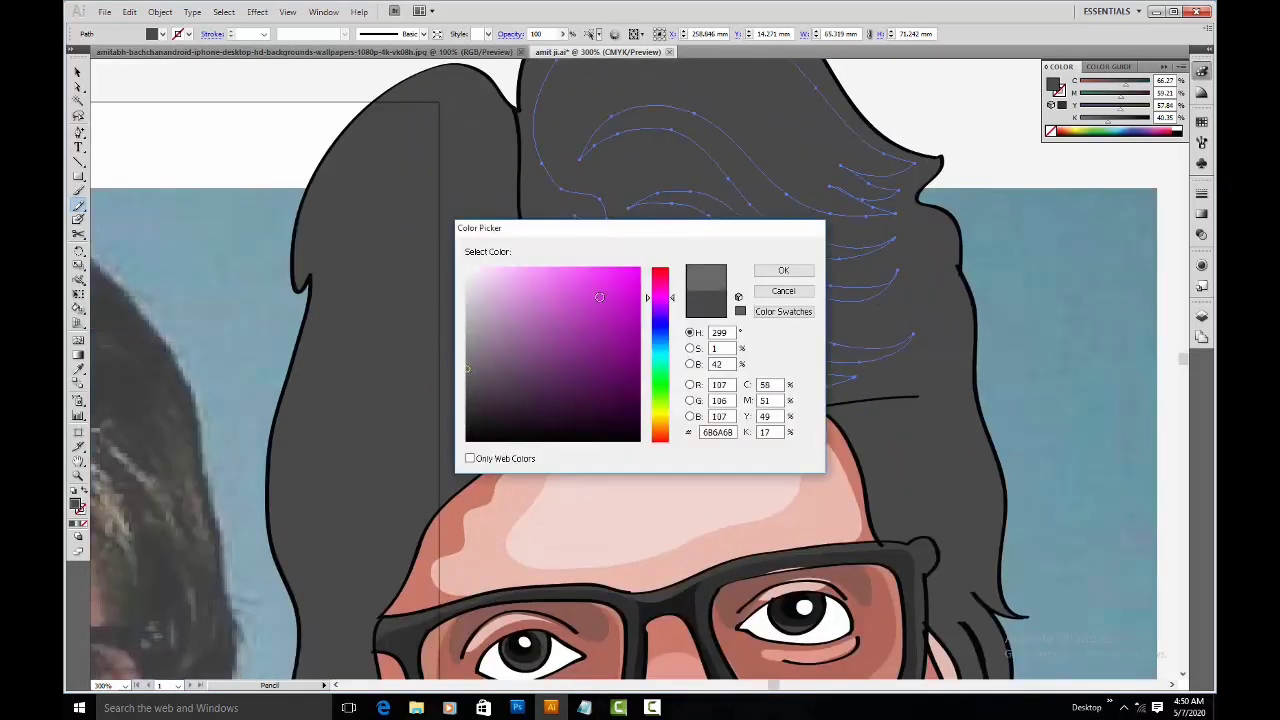
left_click(783, 270)
left_click_drag(774, 271, 516, 354)
Step: Draw a mid-tone shape about 81 mm wide and 98 mm high over the front hair, ending in pointed strands above the glasses' temple
key("v")
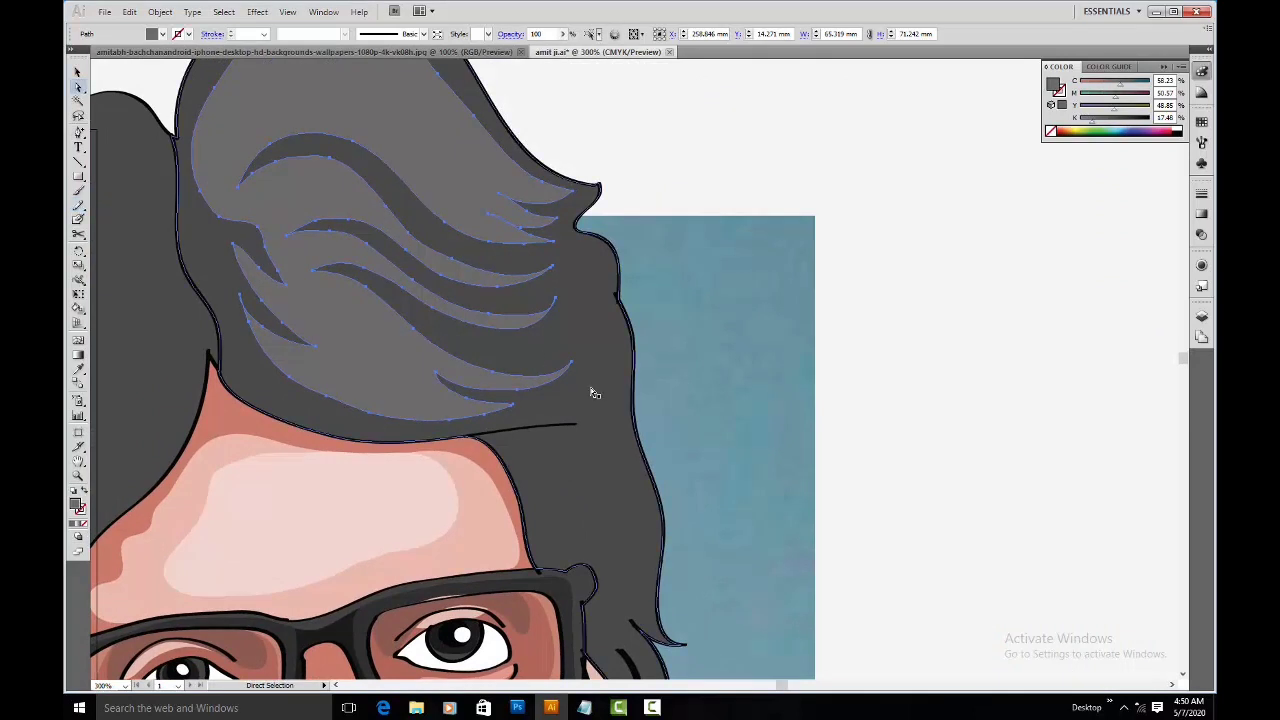
scroll(600, 380, "down", 3)
left_click(630, 325)
key("n")
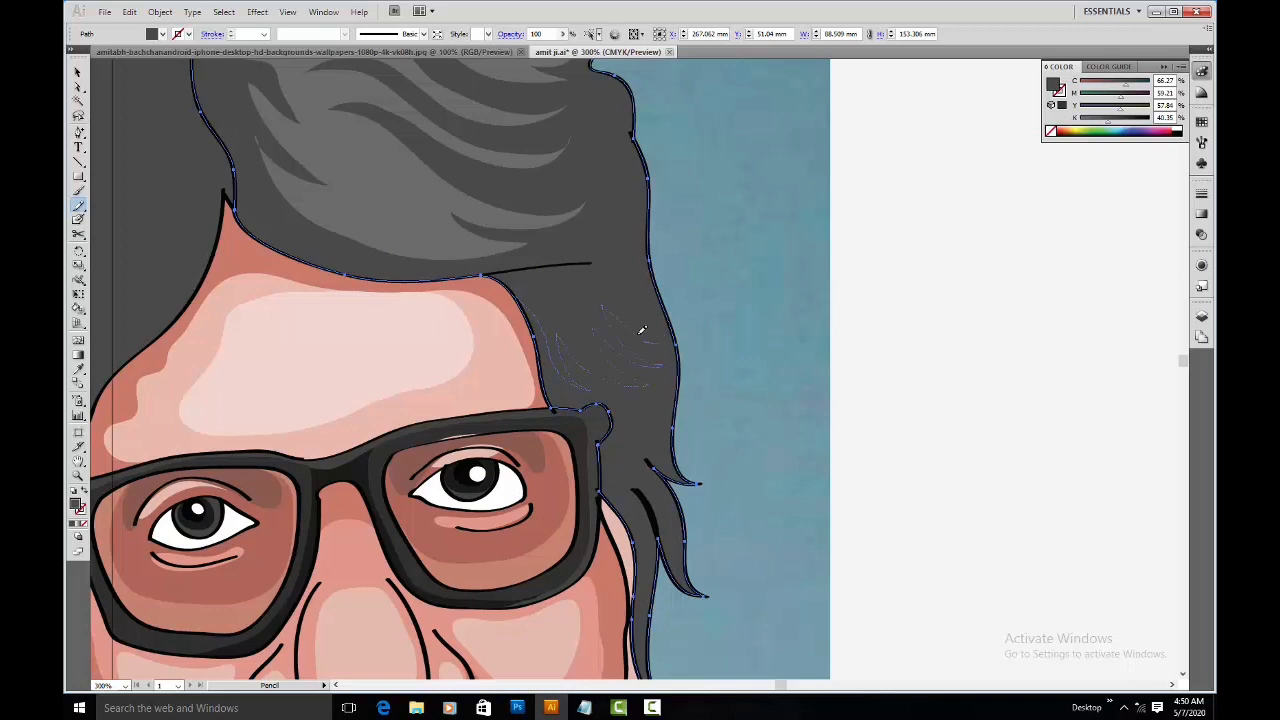
left_click_drag(628, 207, 628, 125)
left_click_drag(612, 68, 612, 66)
Step: Fill the base front-hair shape with near-black 1E1E1E
key("a")
scroll(432, 376, "down", 3)
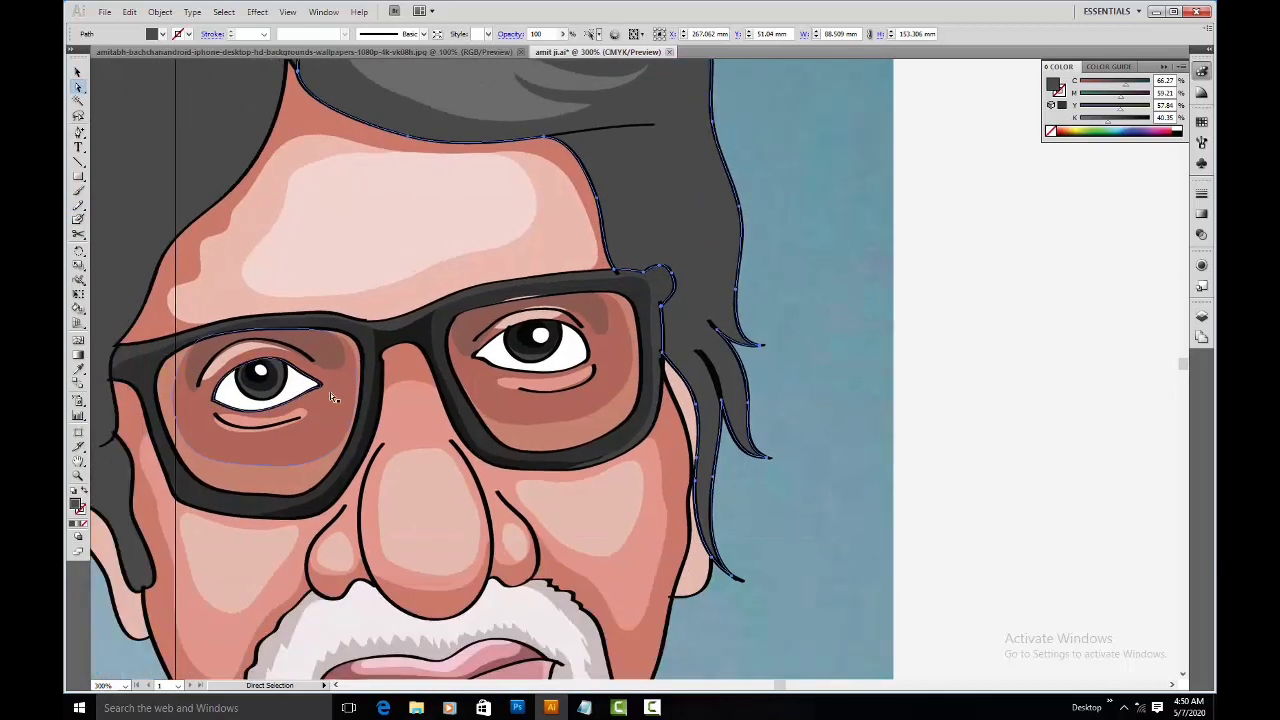
double_click(79, 507)
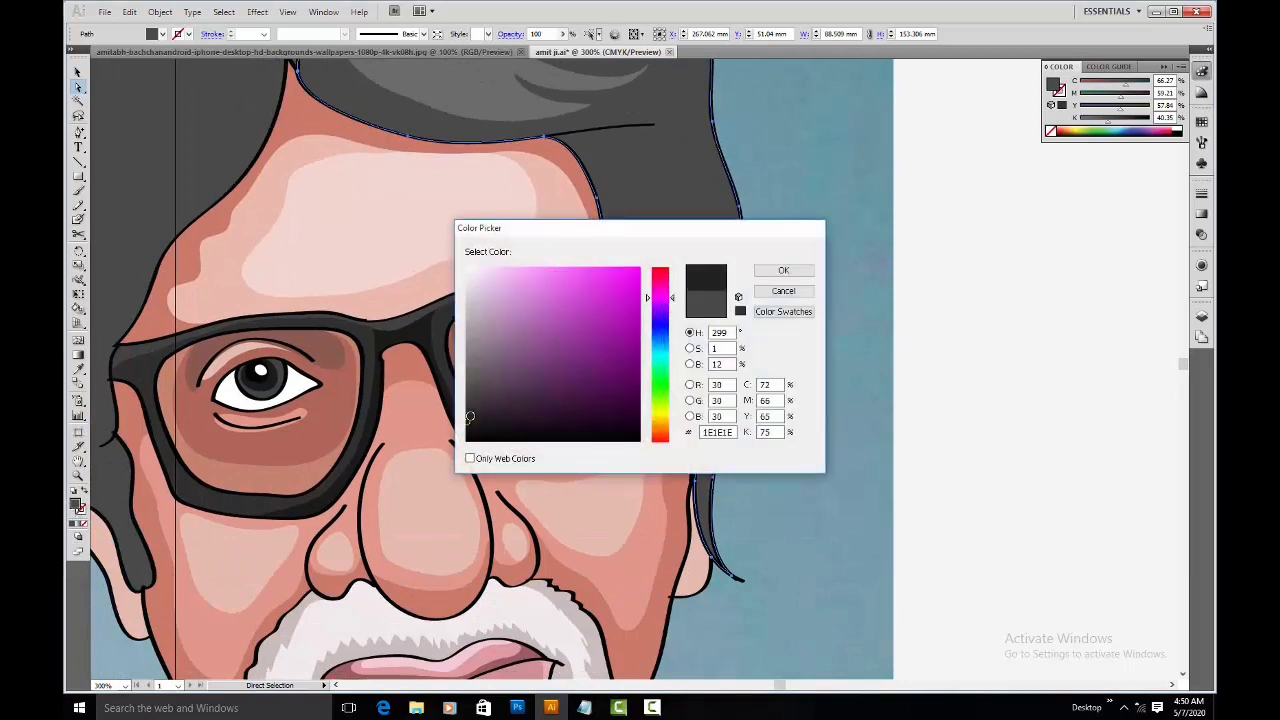
left_click(783, 270)
Step: Rework the edges of the mid-tone hair shape, pulling in the flicked tip and cutting jagged tufts along the parting and hairline
scroll(779, 269, "up", 8)
key("n")
left_click(752, 350, "ctrl")
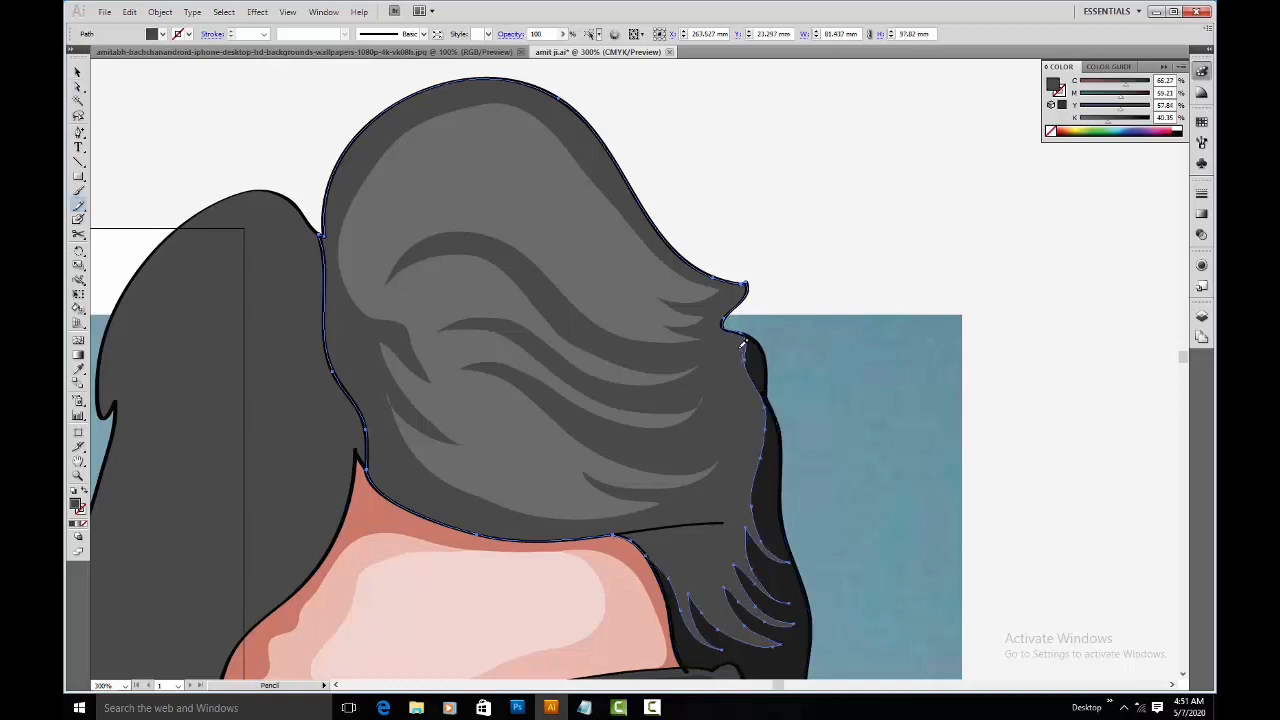
left_click_drag(724, 282, 655, 226)
left_click_drag(431, 327, 600, 357)
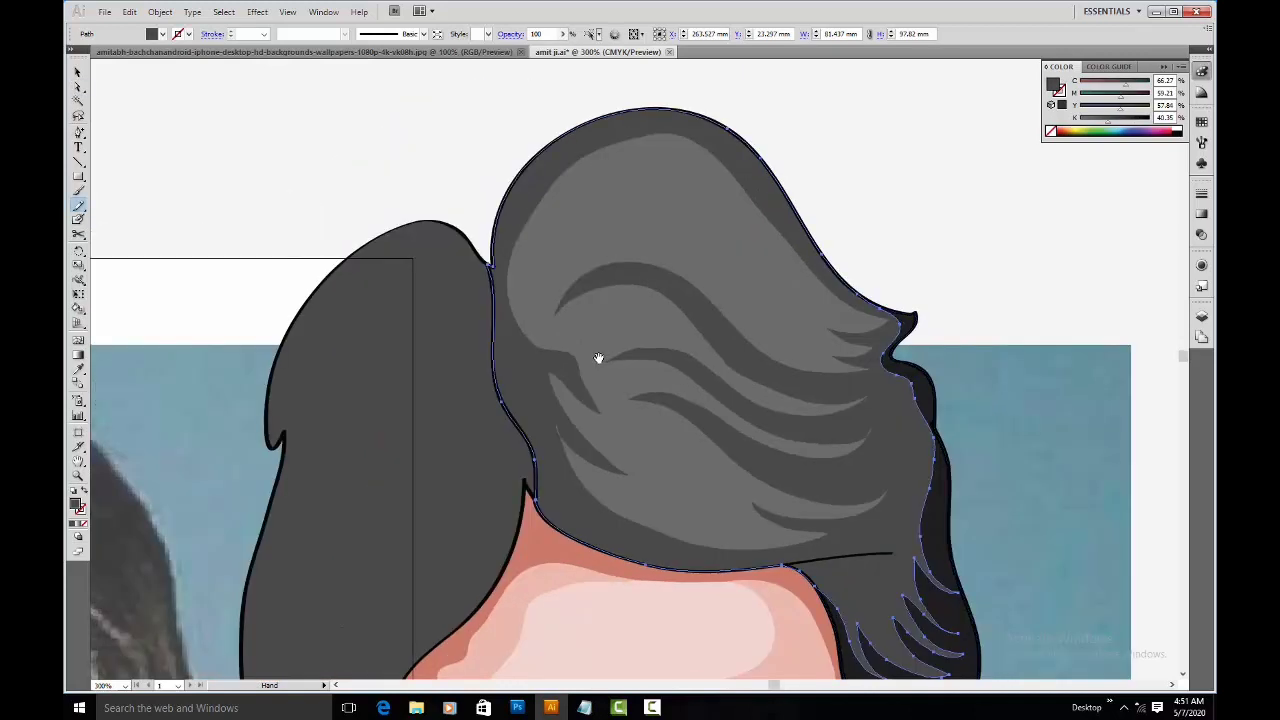
left_click_drag(505, 256, 517, 372)
left_click_drag(545, 426, 548, 467)
left_click_drag(657, 567, 689, 571)
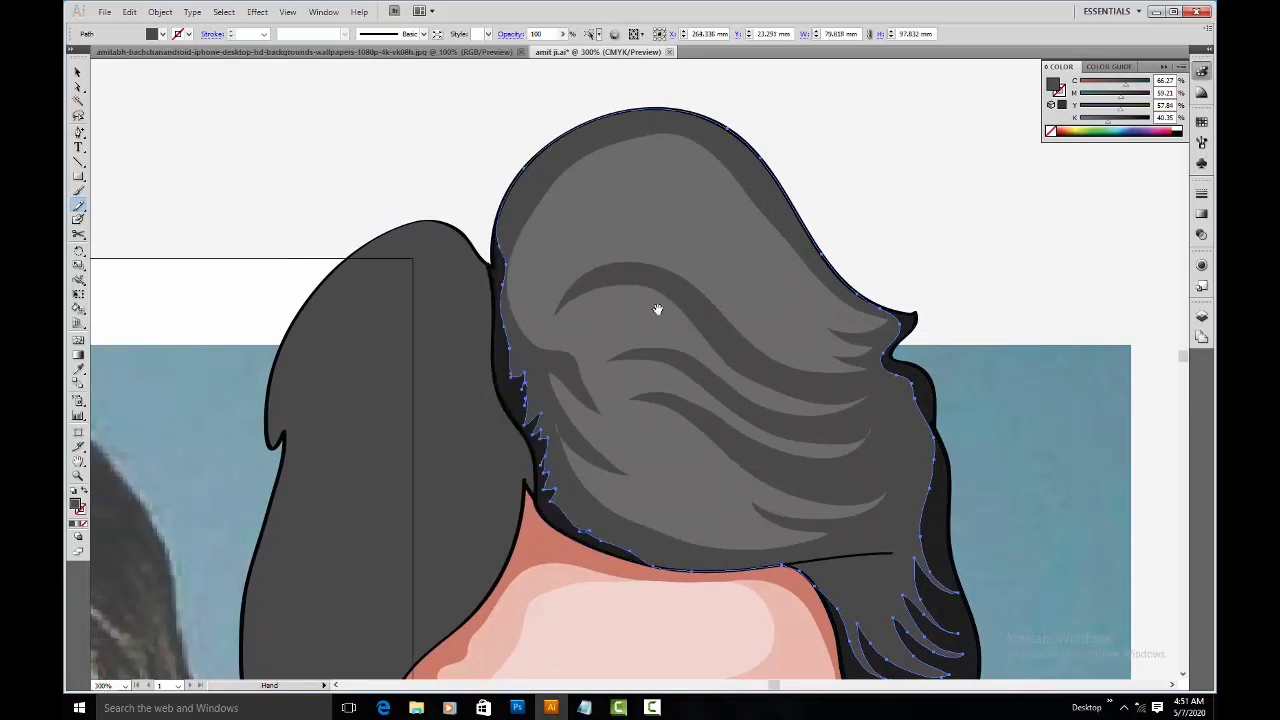
Step: Cut two long curved strand notches into the mid-tone hair shape's outer edge below the flicked tip, redoing unsatisfactory strokes
left_click_drag(669, 327, 455, 170)
left_click_drag(566, 266, 490, 224)
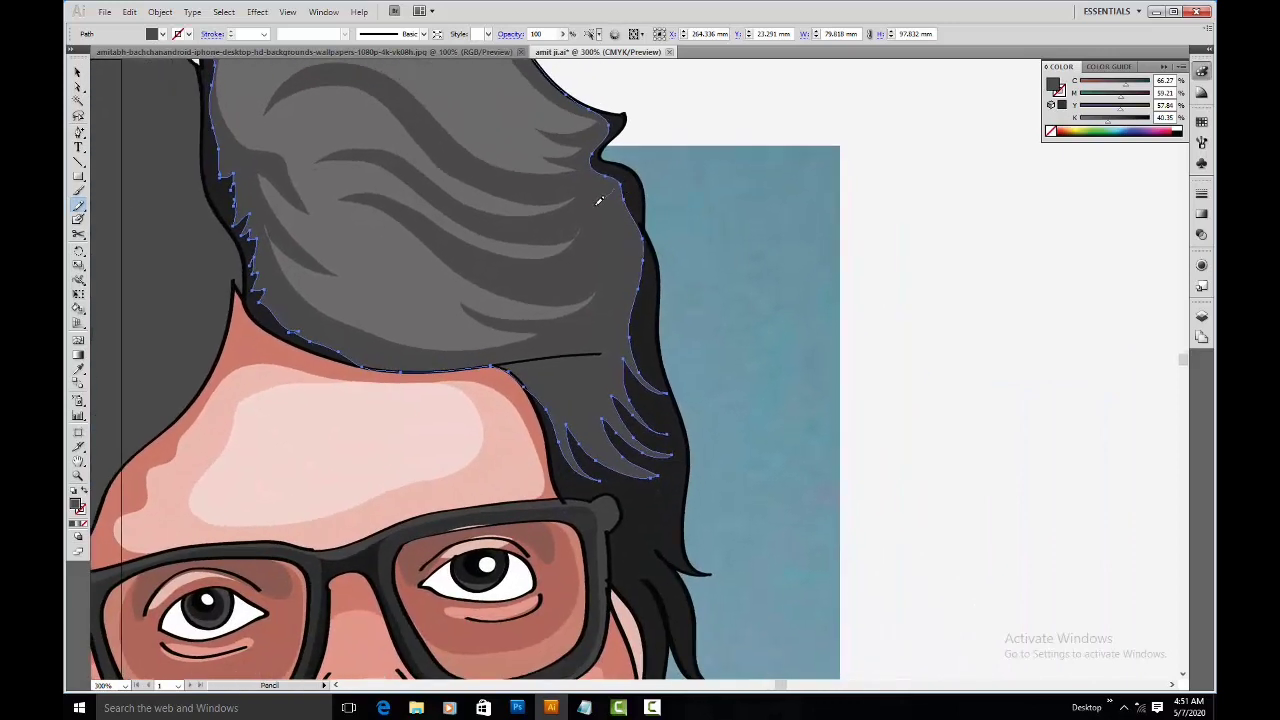
mouse_move(620, 200)
left_mouse_down()
mouse_move(636, 229)
mouse_move(623, 205)
mouse_move(590, 254)
mouse_move(518, 269)
mouse_move(578, 269)
mouse_move(643, 262)
left_mouse_up()
key("ctrl+z")
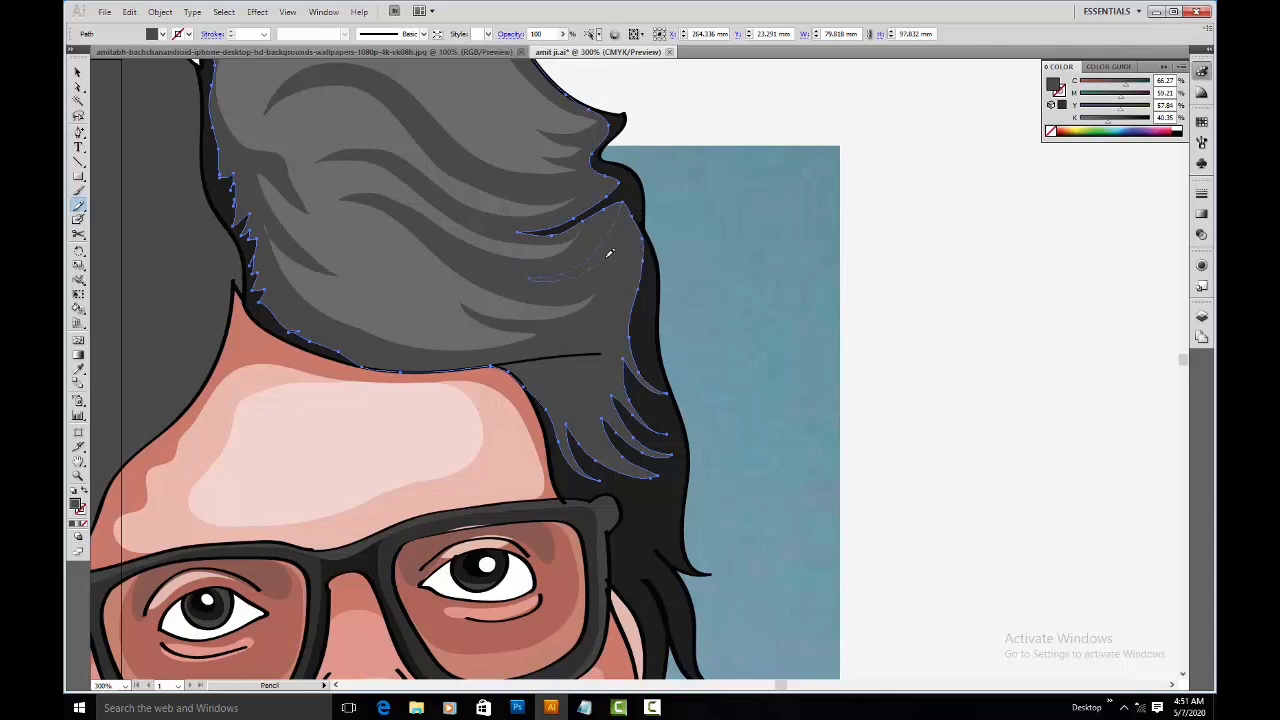
left_click_drag(645, 238, 642, 260)
key("ctrl+z")
left_click_drag(613, 203, 641, 248)
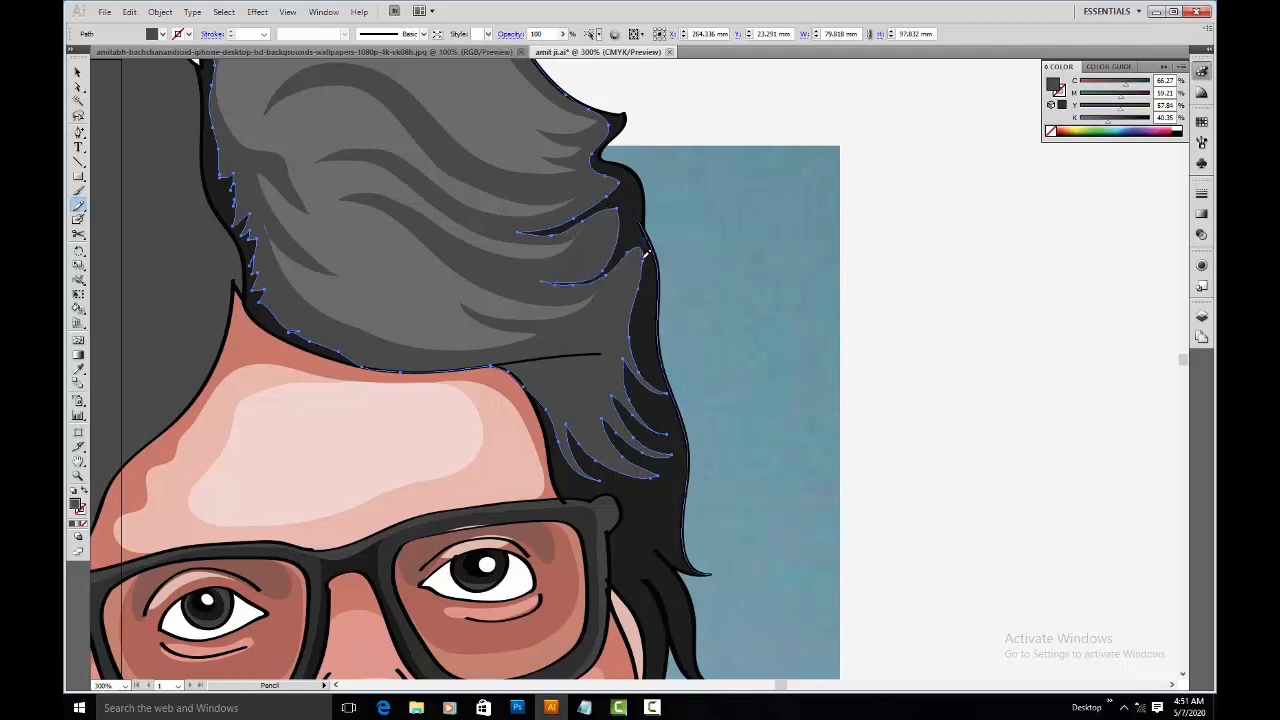
Step: Cut another curved notch into the mid-tone hair shape's outer edge and pull its crown edge in from the outline
left_click_drag(630, 318, 628, 341)
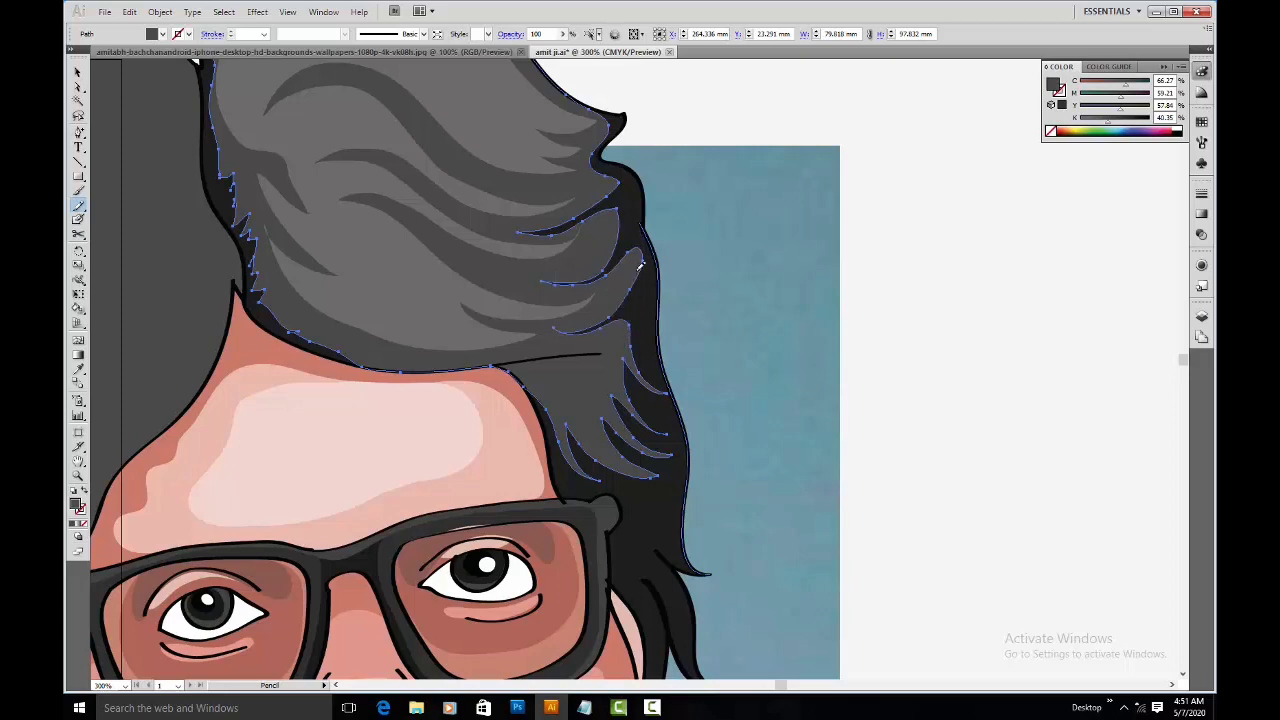
left_click_drag(499, 163, 571, 391)
left_click_drag(374, 258, 388, 386)
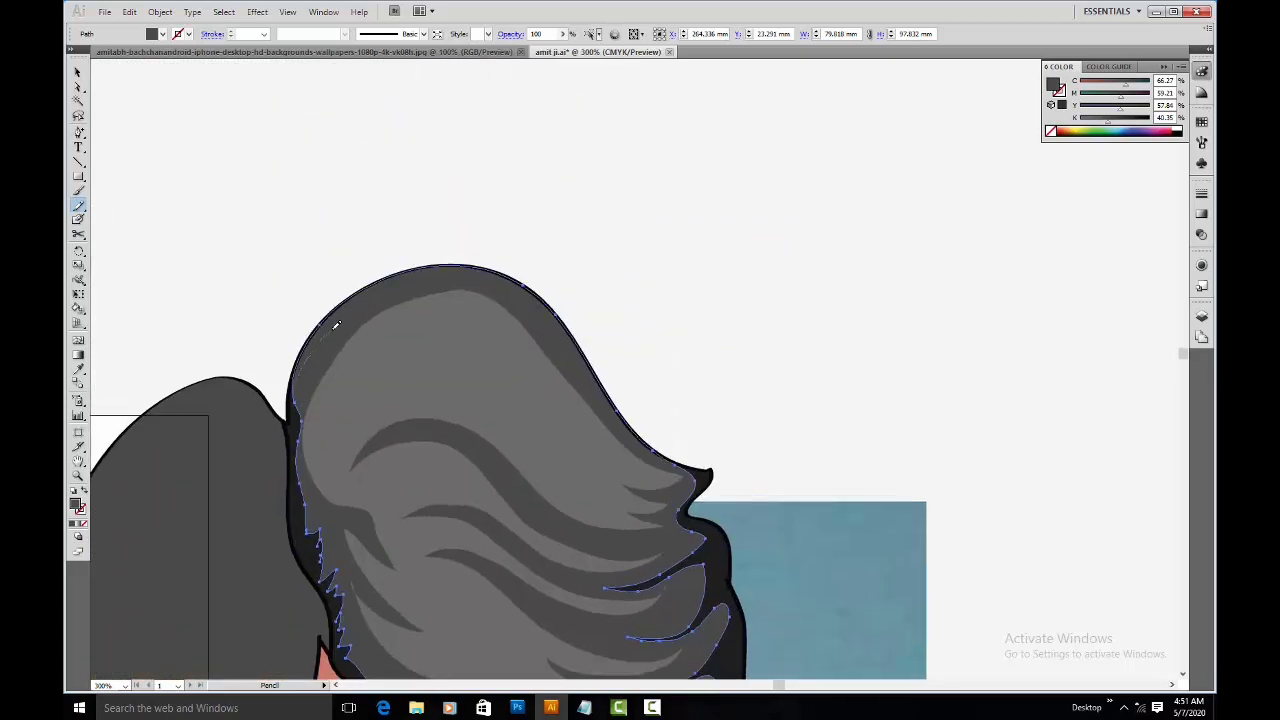
mouse_move(415, 279)
left_mouse_down()
mouse_move(482, 272)
mouse_move(517, 289)
left_mouse_up()
left_click_drag(588, 355, 612, 400)
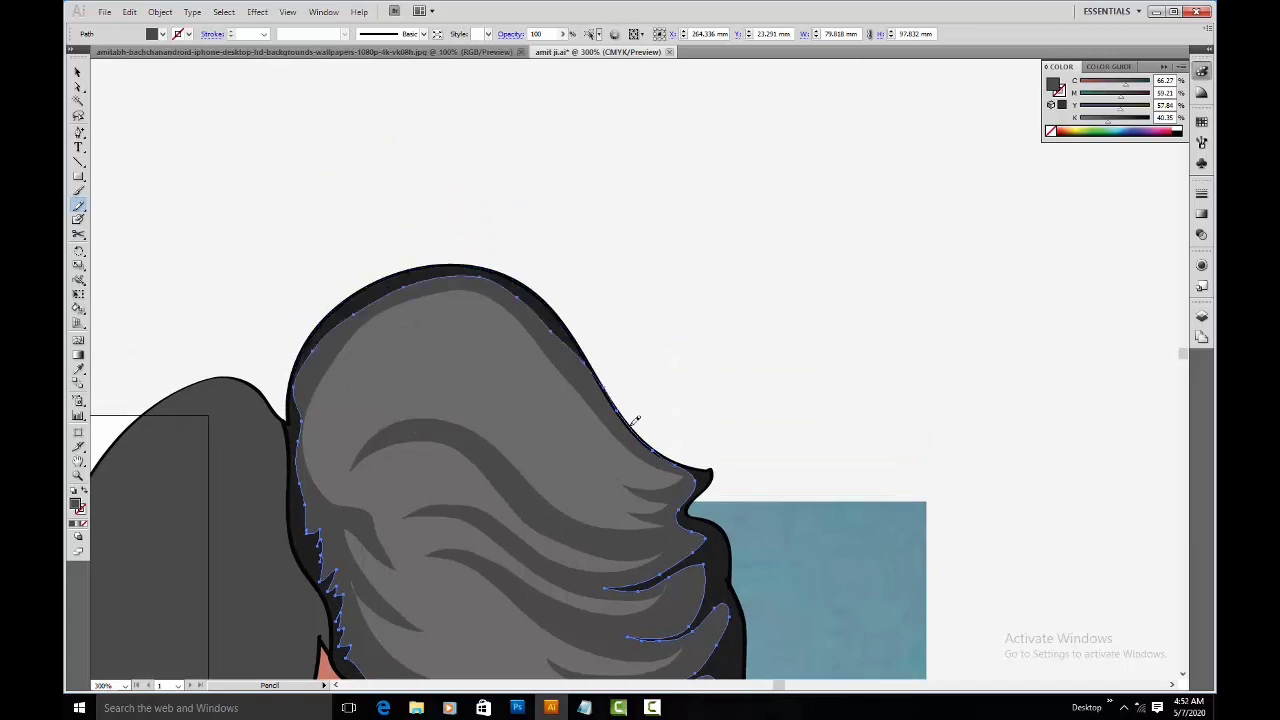
Step: Redraw the mid-tone hair shape's lower edge above the forehead, carving a gap along the strand line to separate the temple tuft
scroll(590, 320, "down", 10)
scroll(450, 250, "right", 2)
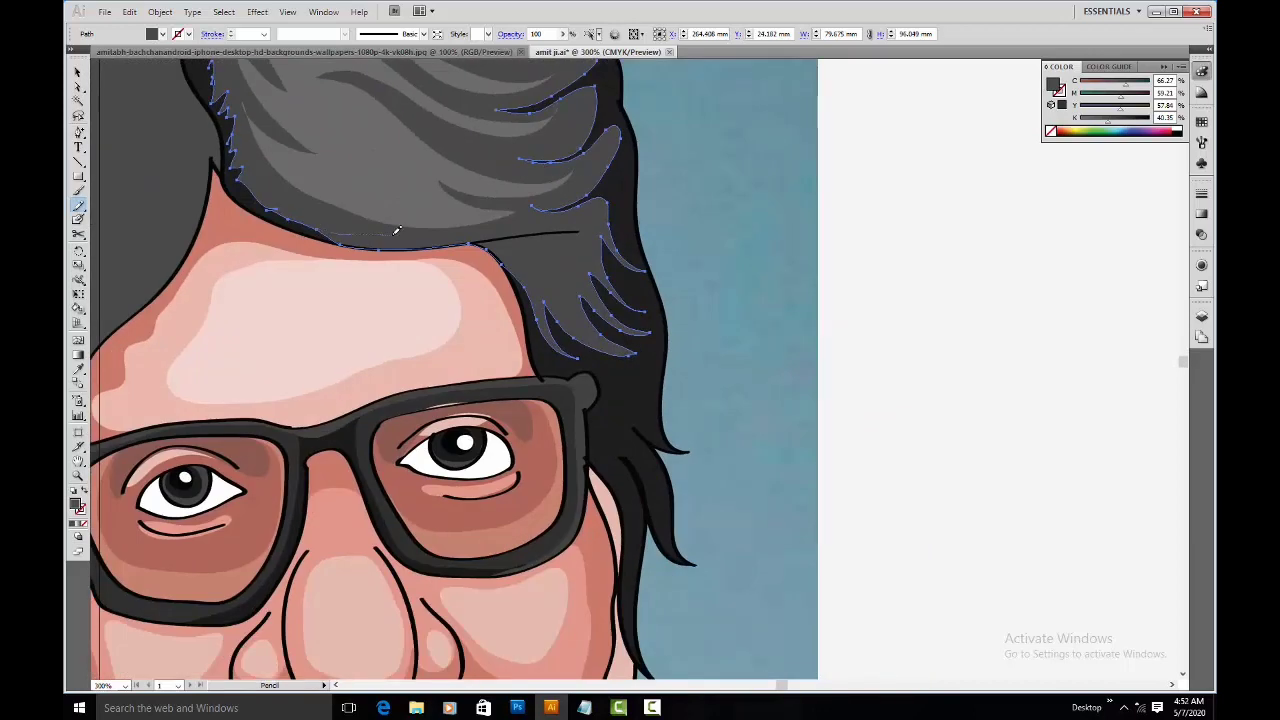
mouse_move(590, 231)
left_mouse_down()
mouse_move(529, 269)
mouse_move(546, 302)
left_mouse_up()
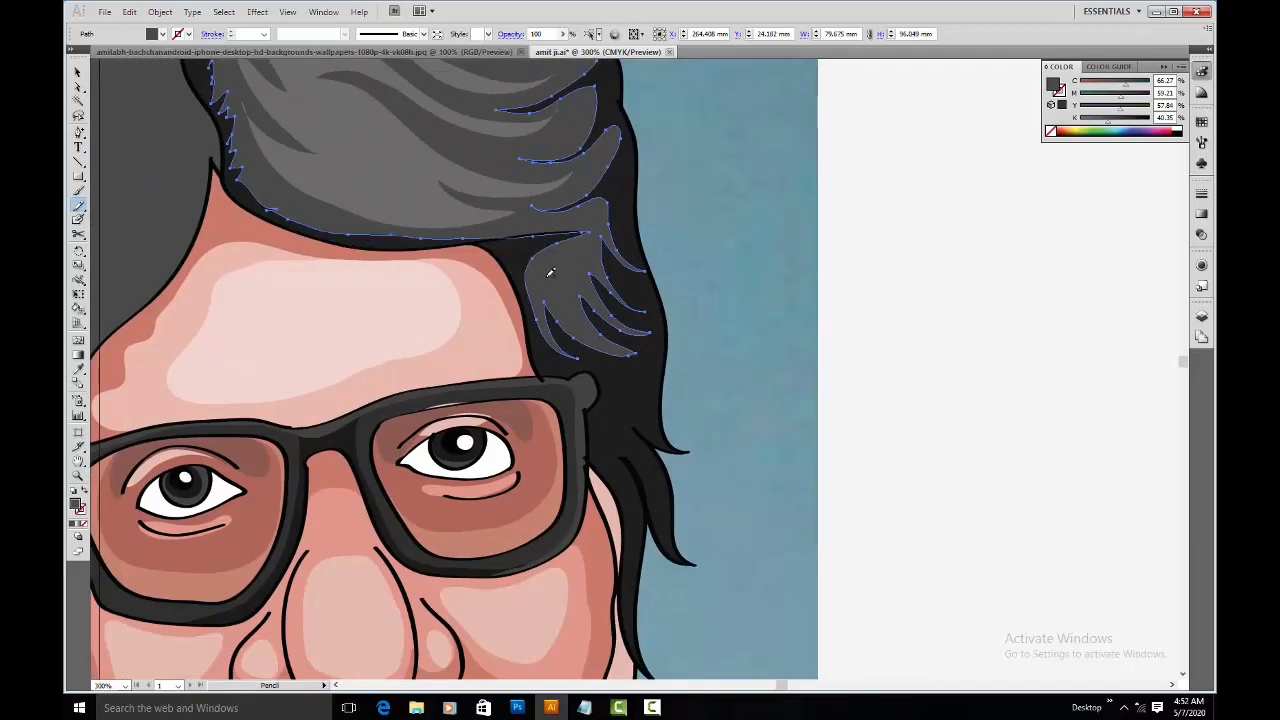
Step: Reshape the near-black front-hair shape's lower end into pointed strands beside the glasses' temple and rework its edge along the forehead
left_click_drag(497, 66, 554, 346)
mouse_move(626, 518)
left_mouse_down()
mouse_move(532, 228)
mouse_move(597, 314)
mouse_move(614, 374)
left_mouse_up()
key("a")
left_click(591, 347)
key("n")
mouse_move(582, 316)
left_mouse_down()
mouse_move(581, 371)
mouse_move(604, 404)
mouse_move(592, 377)
mouse_move(636, 406)
mouse_move(645, 435)
mouse_move(603, 363)
mouse_move(636, 346)
left_mouse_up()
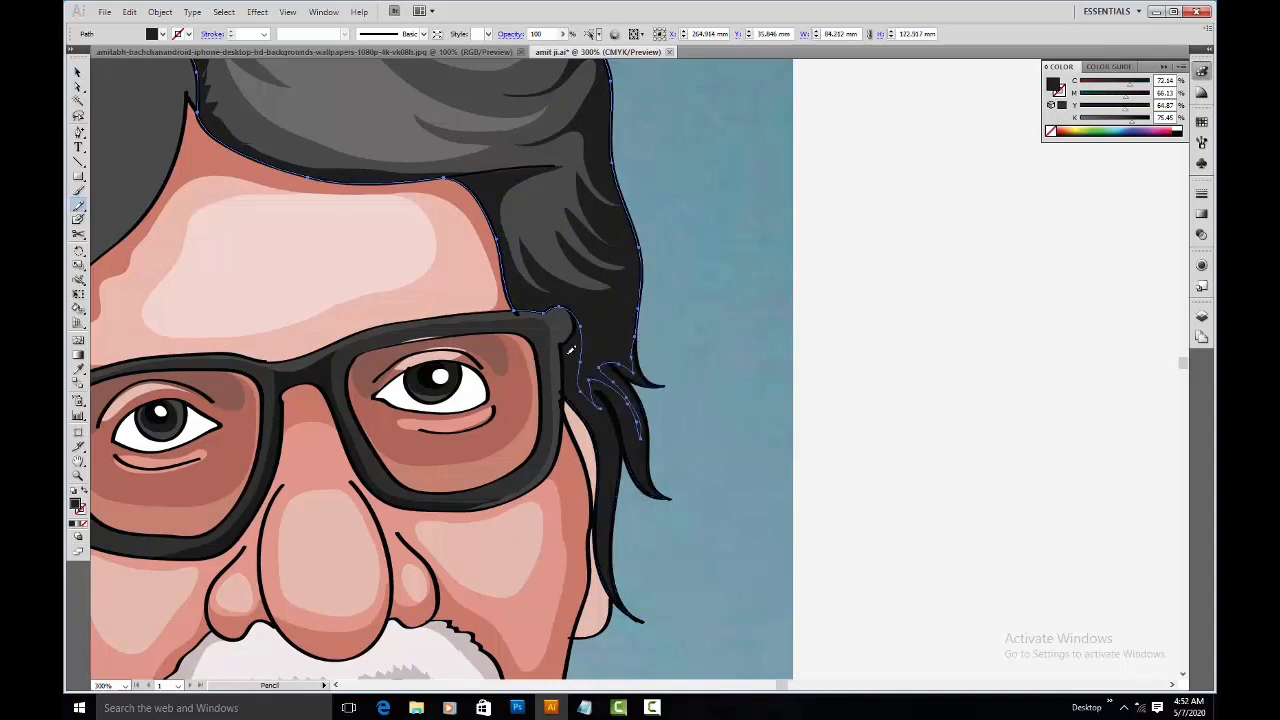
mouse_move(505, 232)
left_mouse_down()
mouse_move(480, 182)
mouse_move(452, 168)
left_mouse_up()
Step: Fill the underlying front-hair base shape with black 000000
key("a")
left_click(604, 443)
double_click(76, 504)
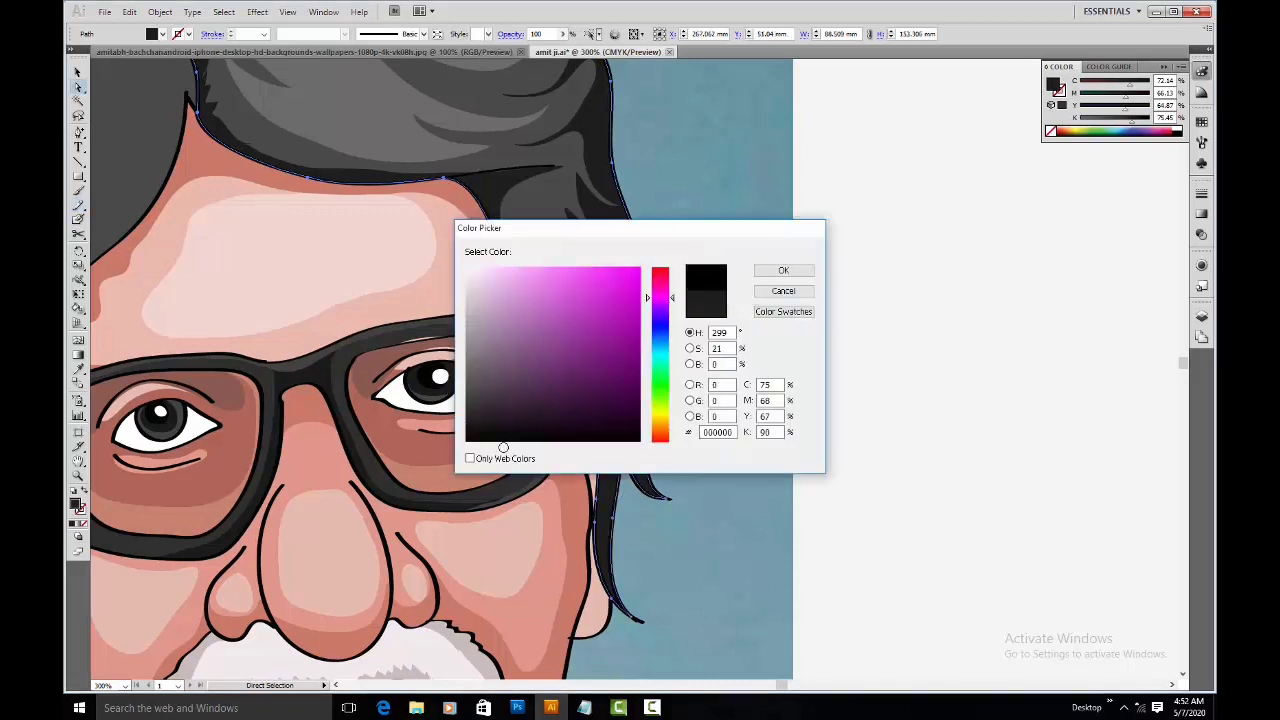
left_click(765, 271)
Step: Draw curved highlight strands about 53 mm wide and 37 mm high over the front hair's crown, filled with a lighter grey
left_click(929, 404)
left_click(852, 449)
key("space")
left_click_drag(726, 440, 849, 549)
left_click_drag(416, 338, 591, 377)
left_click_drag(472, 176, 536, 451)
left_click(400, 329)
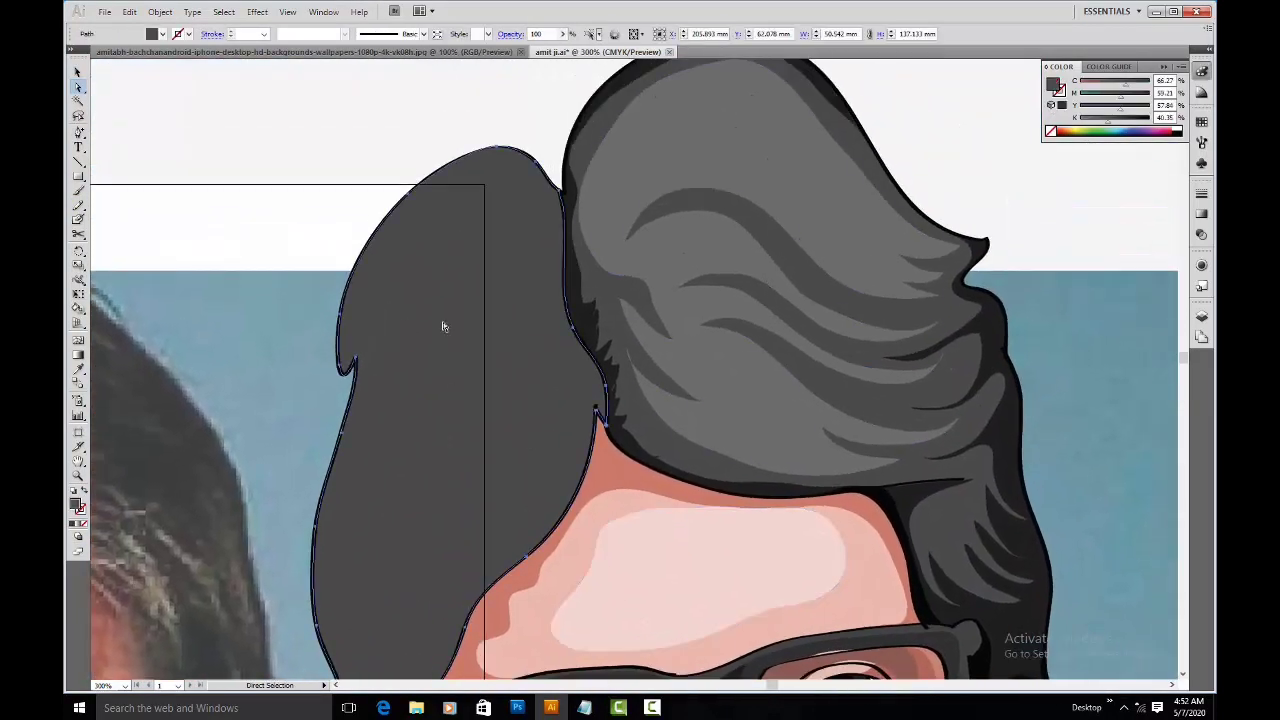
left_click(687, 150)
key("n")
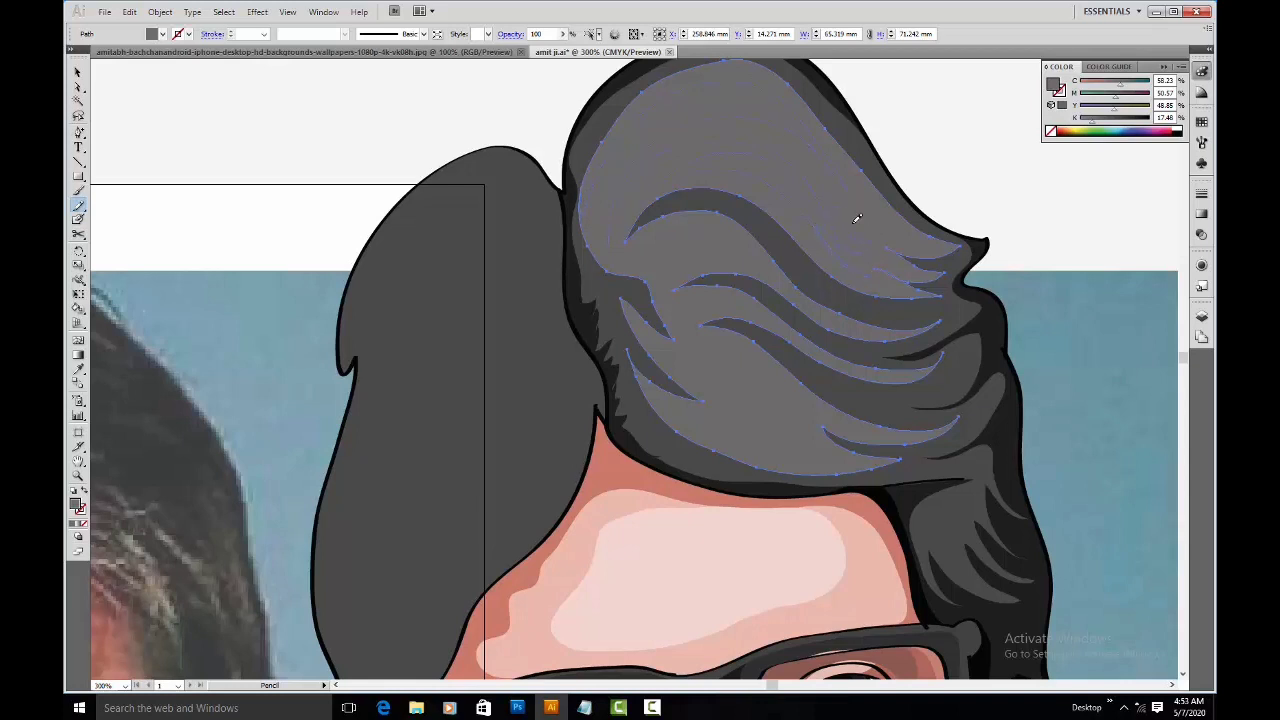
left_click_drag(825, 116, 790, 96)
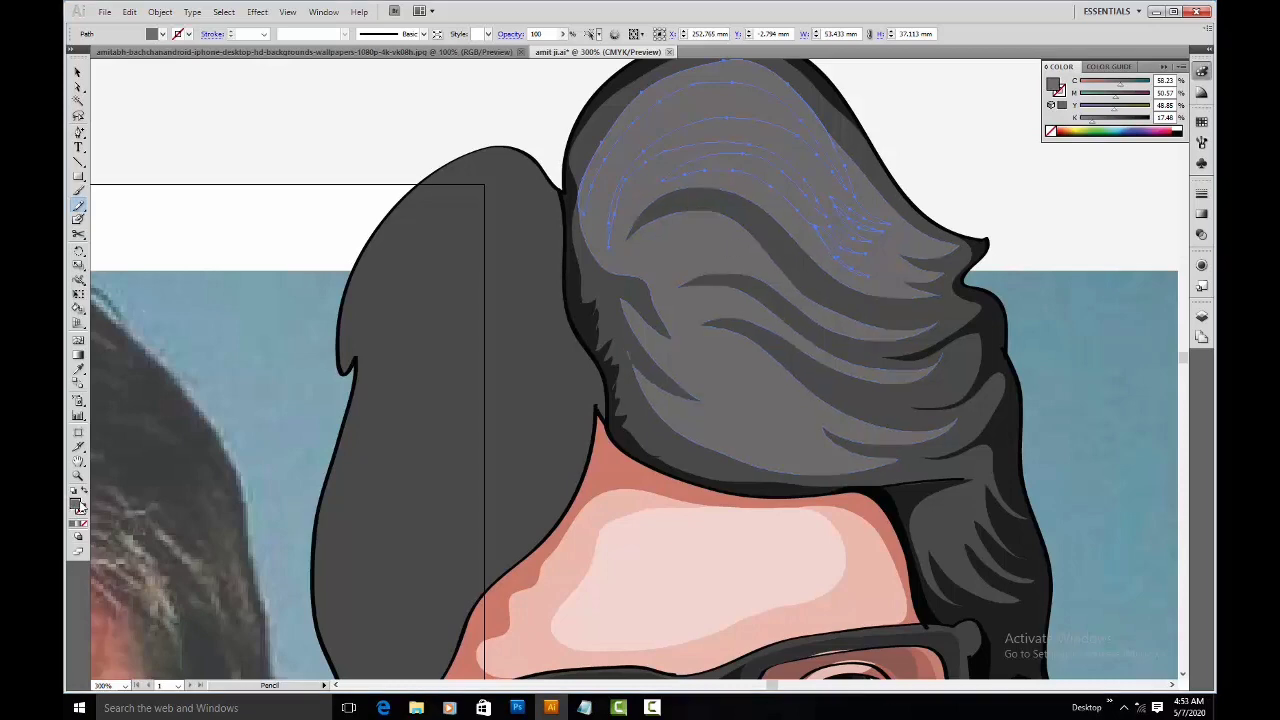
double_click(75, 504)
left_click(781, 272)
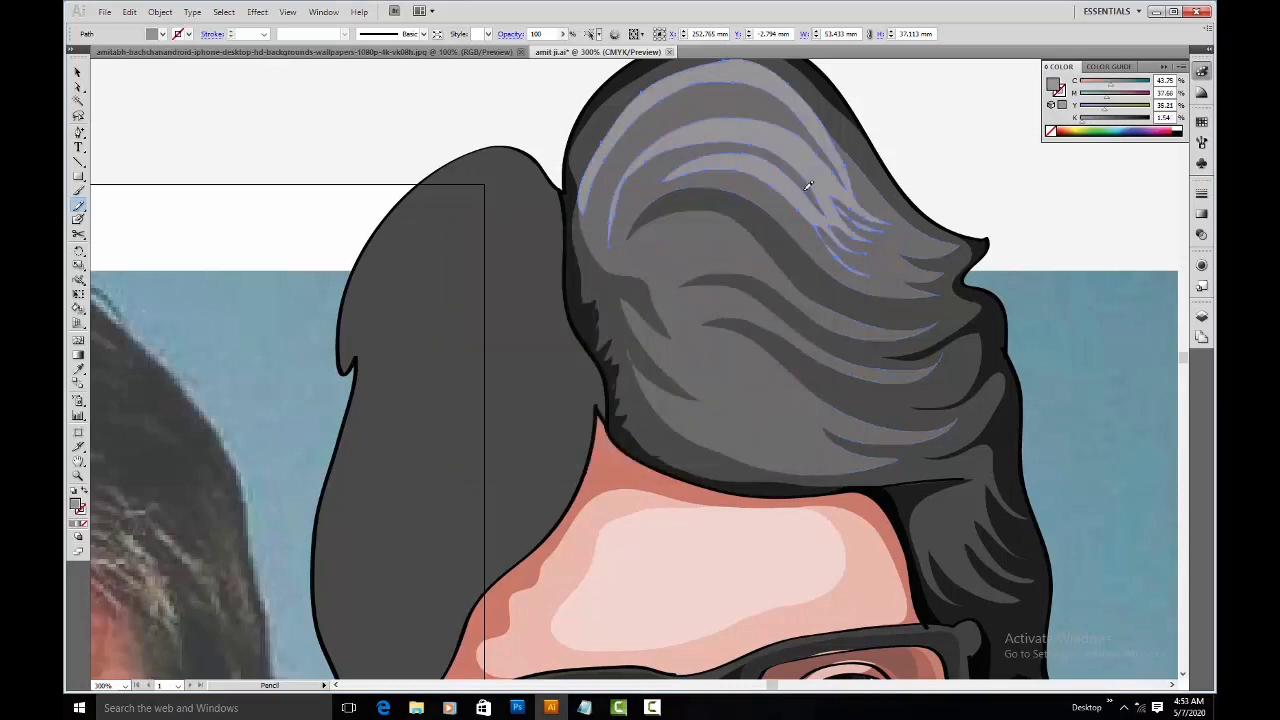
Step: Draw a mid-tone shape about 46 mm wide and 95 mm high inside the other hair section, with pointed strands along its outer side
key("a")
left_click(450, 320)
left_click_drag(754, 349, 745, 307)
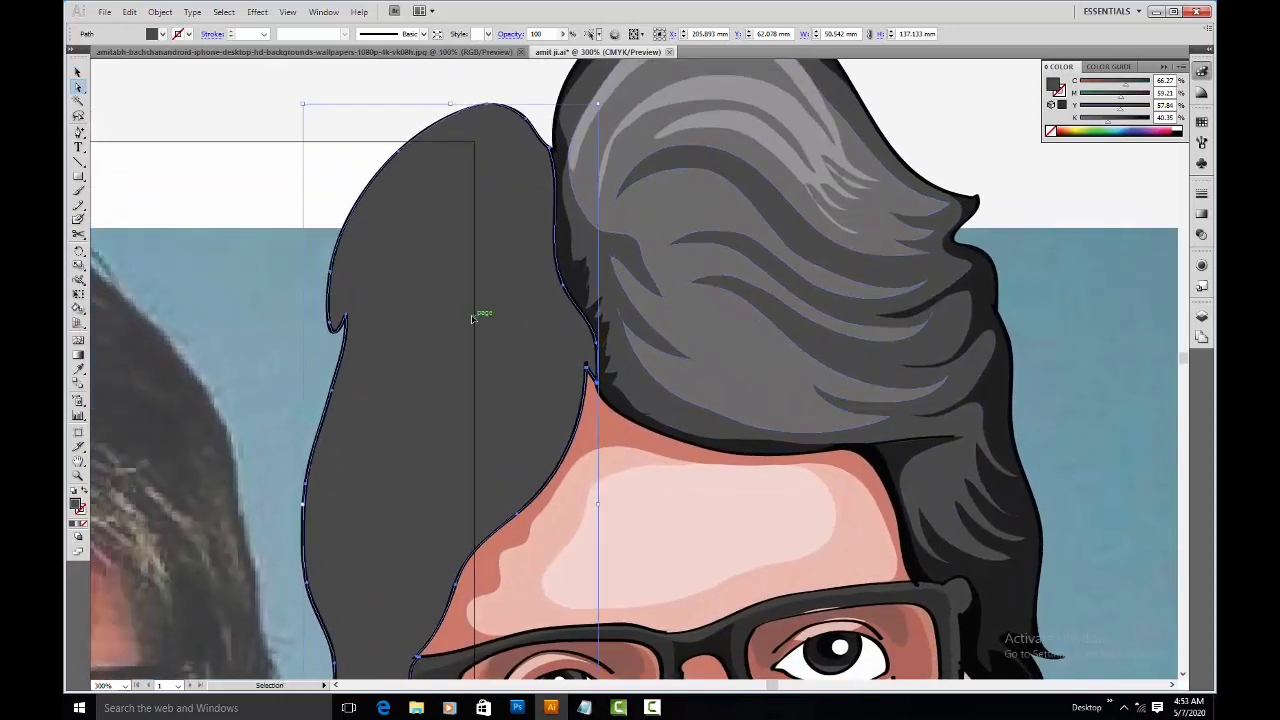
key("n")
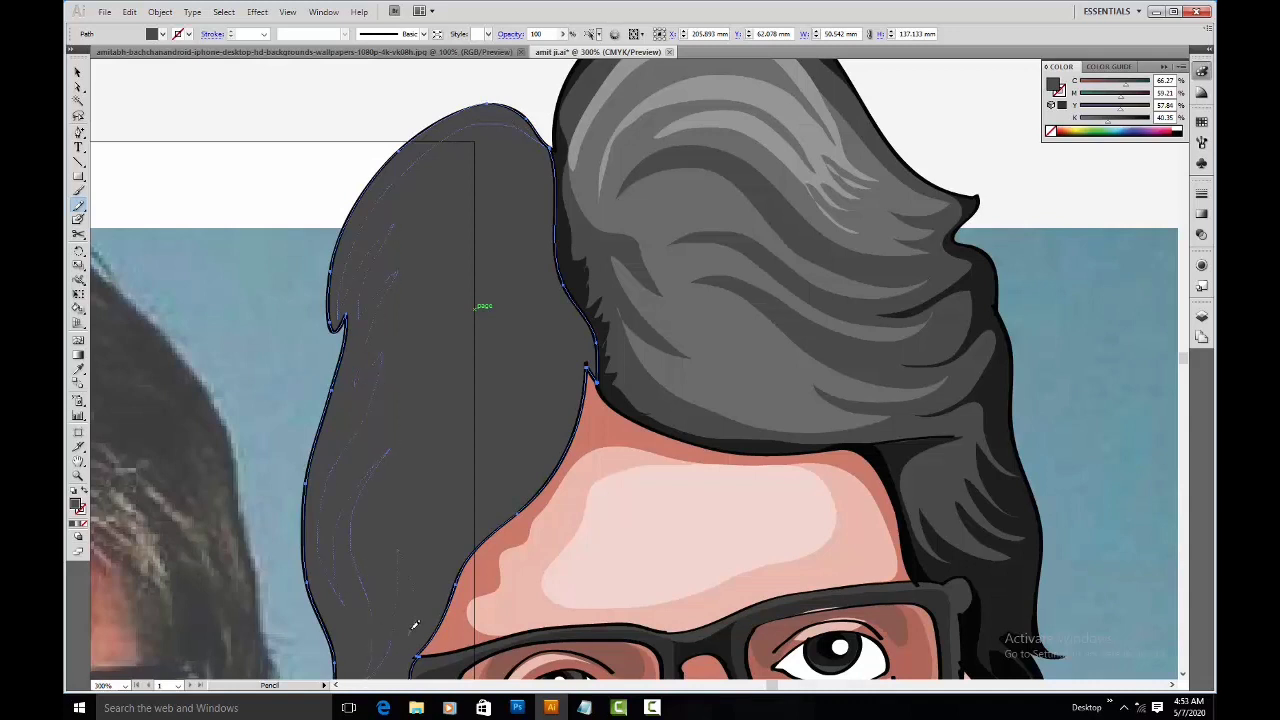
left_click_drag(586, 348, 578, 302)
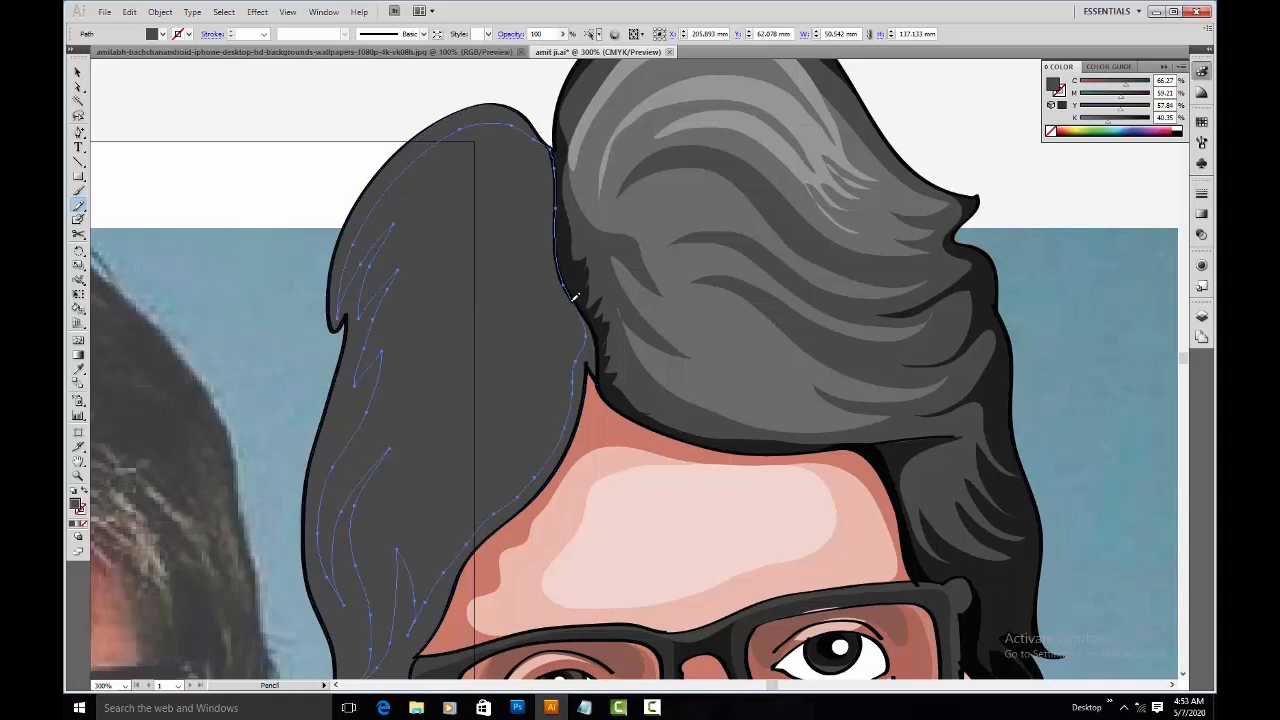
Step: Fill that hair section's base shape with the near-black sampled from the front hair
key("a")
left_click(407, 160)
key("i")
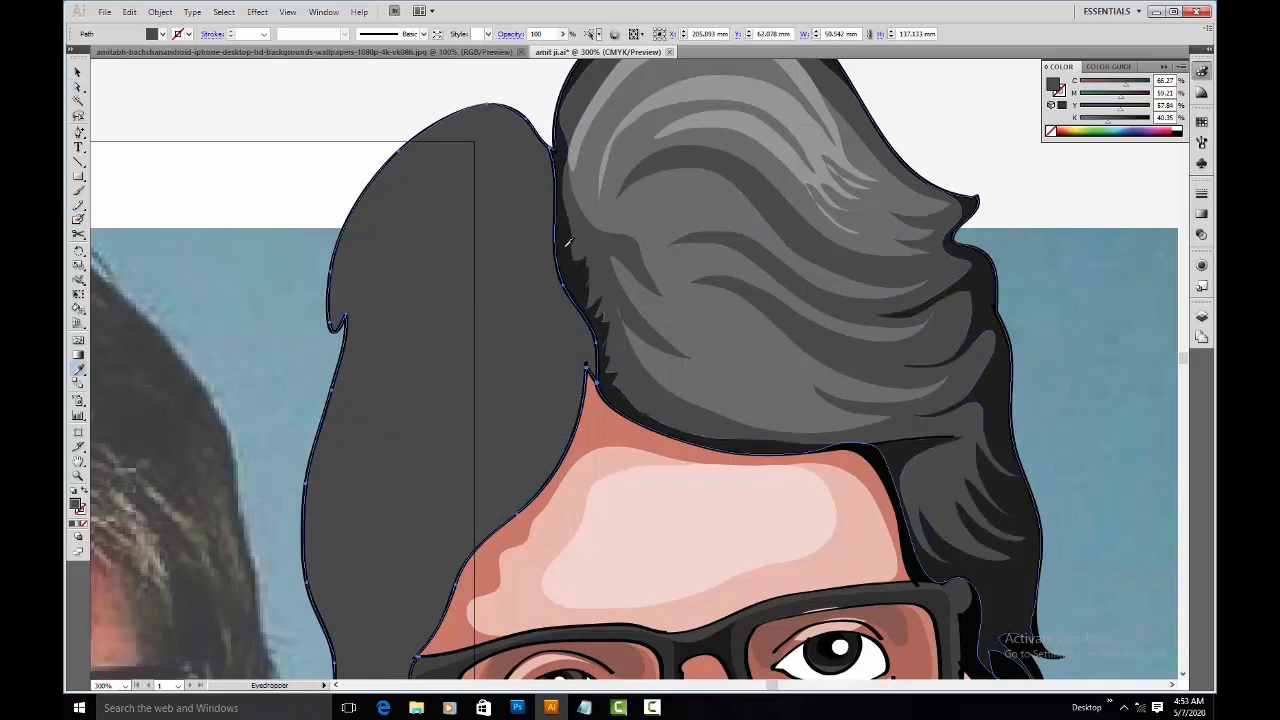
left_click(567, 241)
Step: Draw a near-black shape about 51 mm wide and 138 mm high in that hair section, ending in pointed strands down the sideburn
scroll(600, 280, "down", 5)
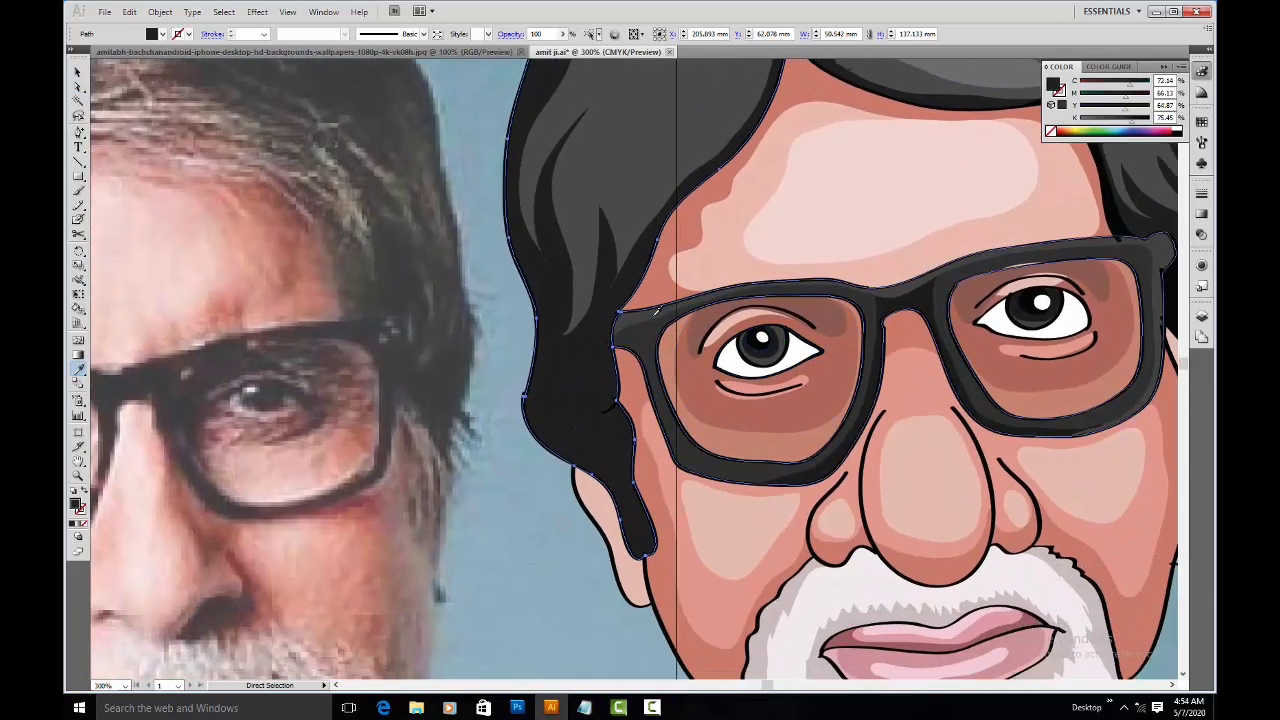
key("n")
left_click_drag(524, 234, 567, 288)
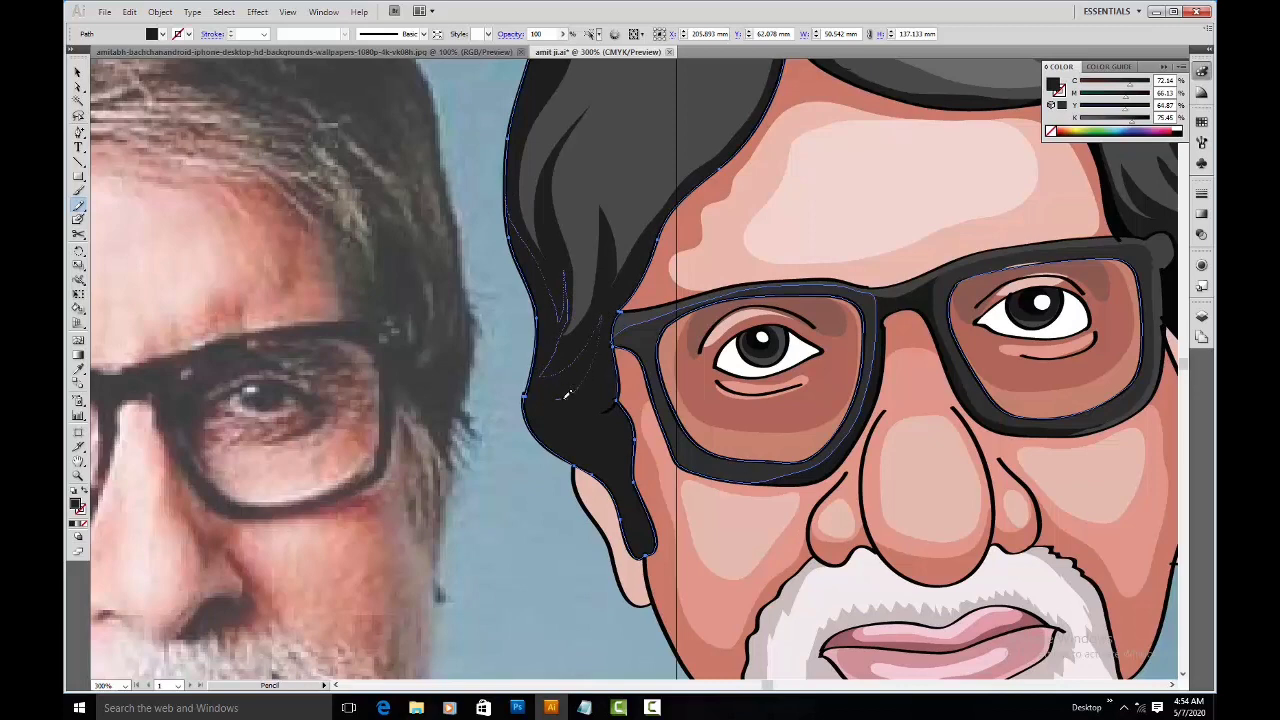
left_click_drag(574, 424, 620, 421)
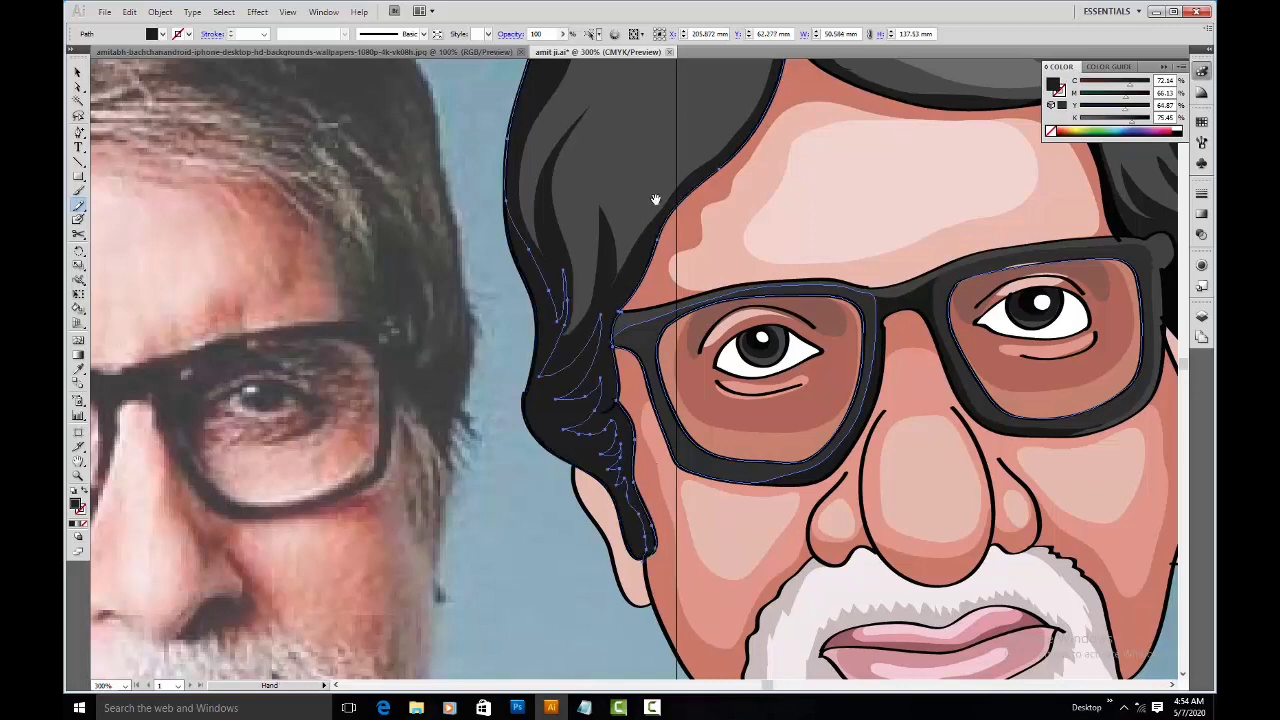
Step: Fill the base shape beneath the sideburn strands with a sampled black
left_click_drag(657, 214, 574, 243)
key("a")
left_click(522, 455)
key("i")
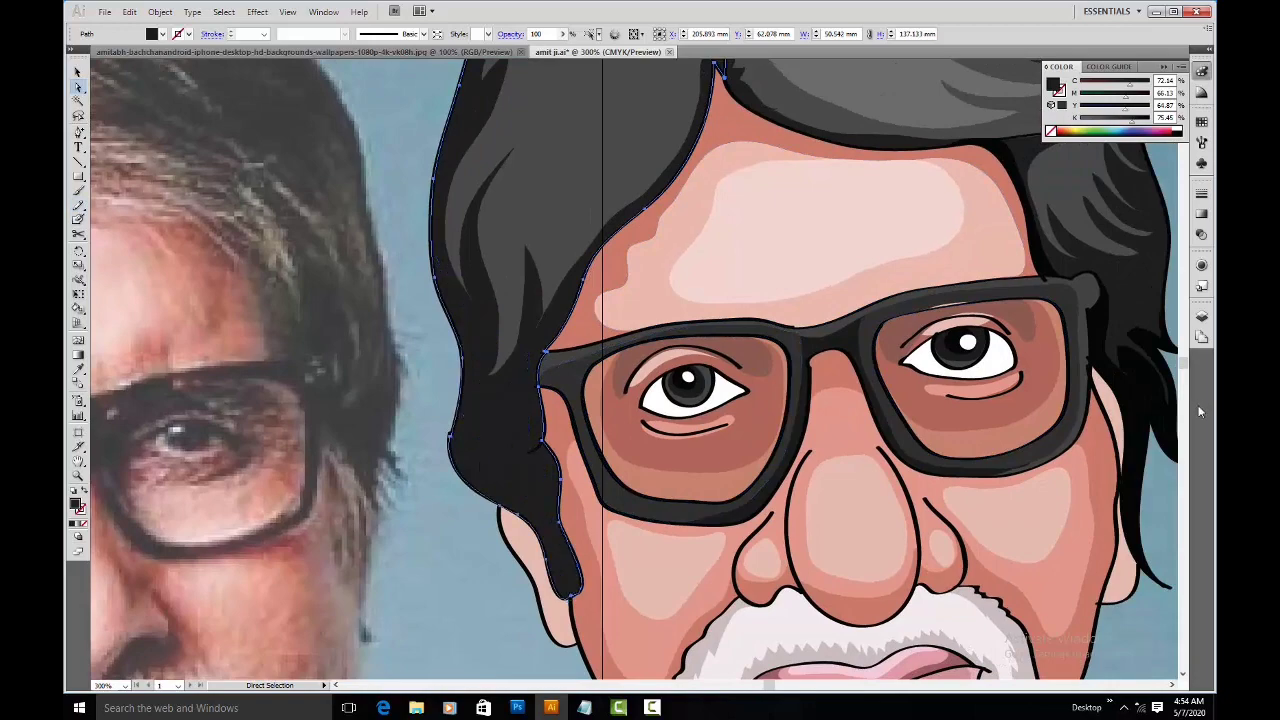
left_click(1055, 287)
Step: Draw a jagged lighter shape about 30 mm wide and 69 mm high inside the side hair, filled with the front hair's sampled lighter grey
left_click_drag(1055, 285, 769, 474)
left_click_drag(612, 267, 781, 407)
key("a")
left_click(680, 366)
key("n")
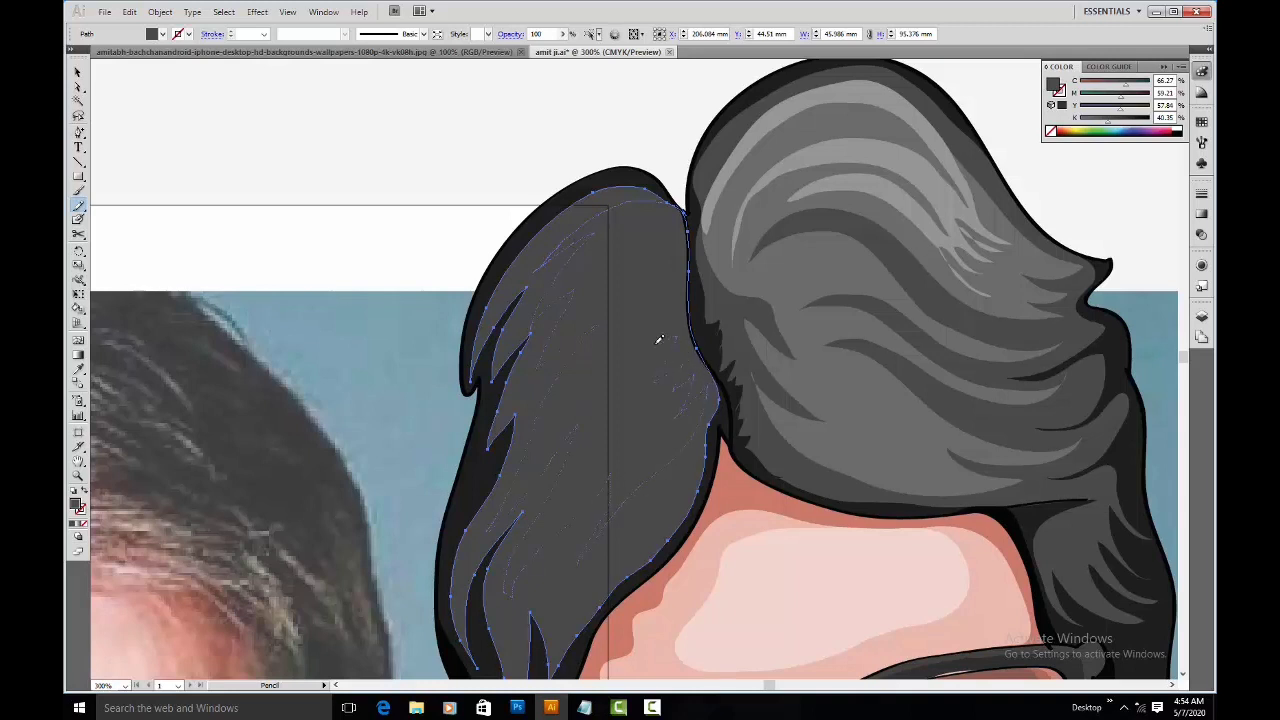
left_click_drag(683, 218, 683, 216)
key("ctrl+z")
mouse_move(666, 199)
left_mouse_down()
mouse_move(642, 227)
mouse_move(670, 225)
mouse_move(679, 205)
mouse_move(636, 190)
mouse_move(689, 240)
left_mouse_up()
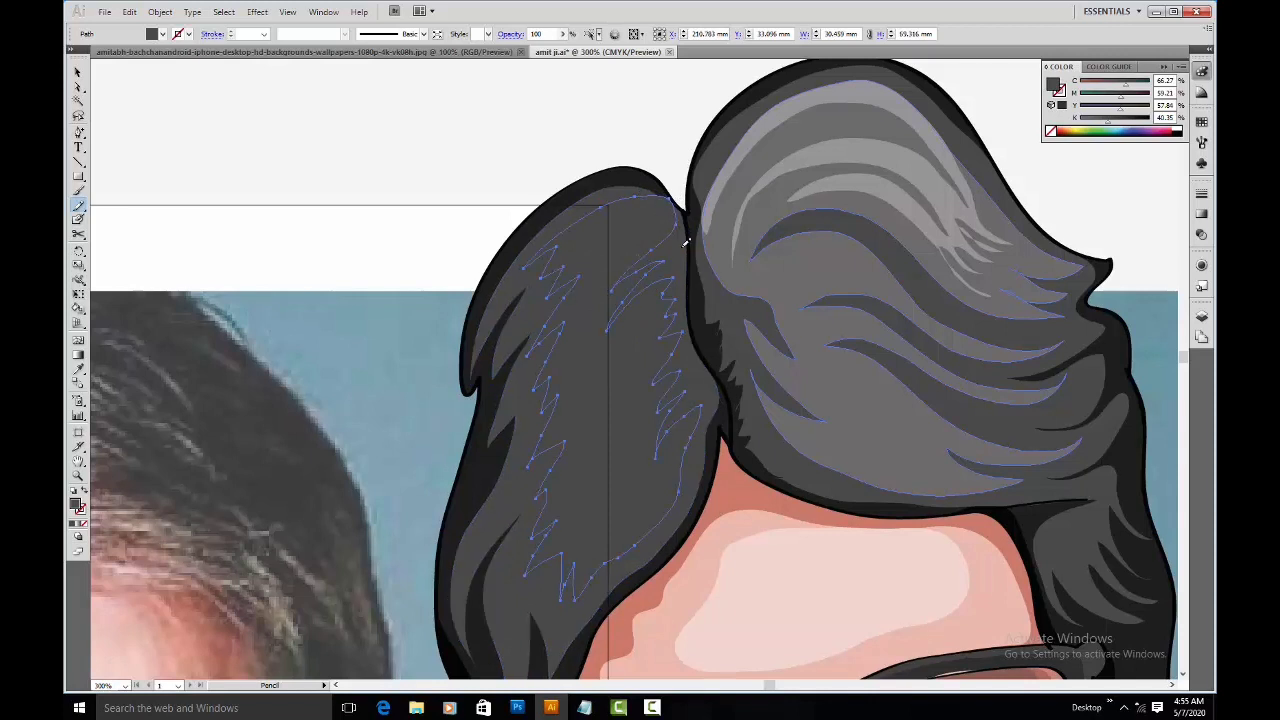
key("i")
left_click(826, 271)
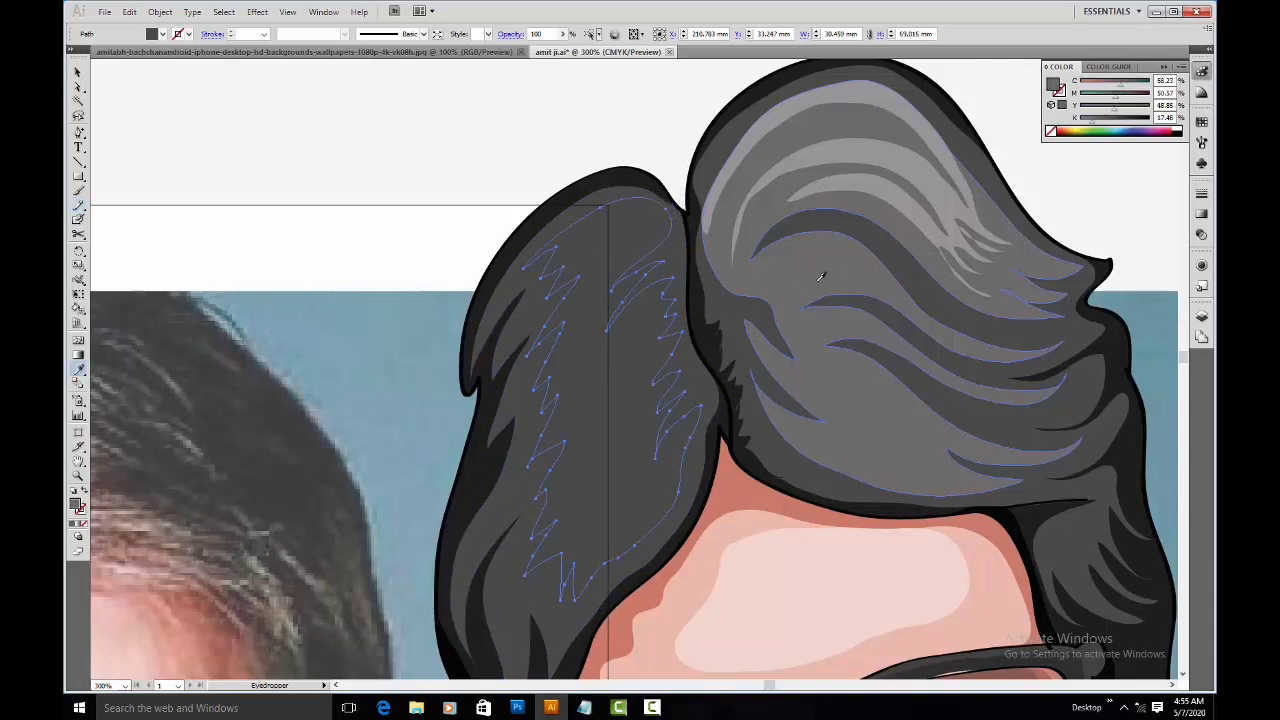
Step: Draw a strand highlight about 16 mm wide and 12 mm high atop the side hair, filled with the crown highlight's sampled grey
key("v")
left_click(620, 460)
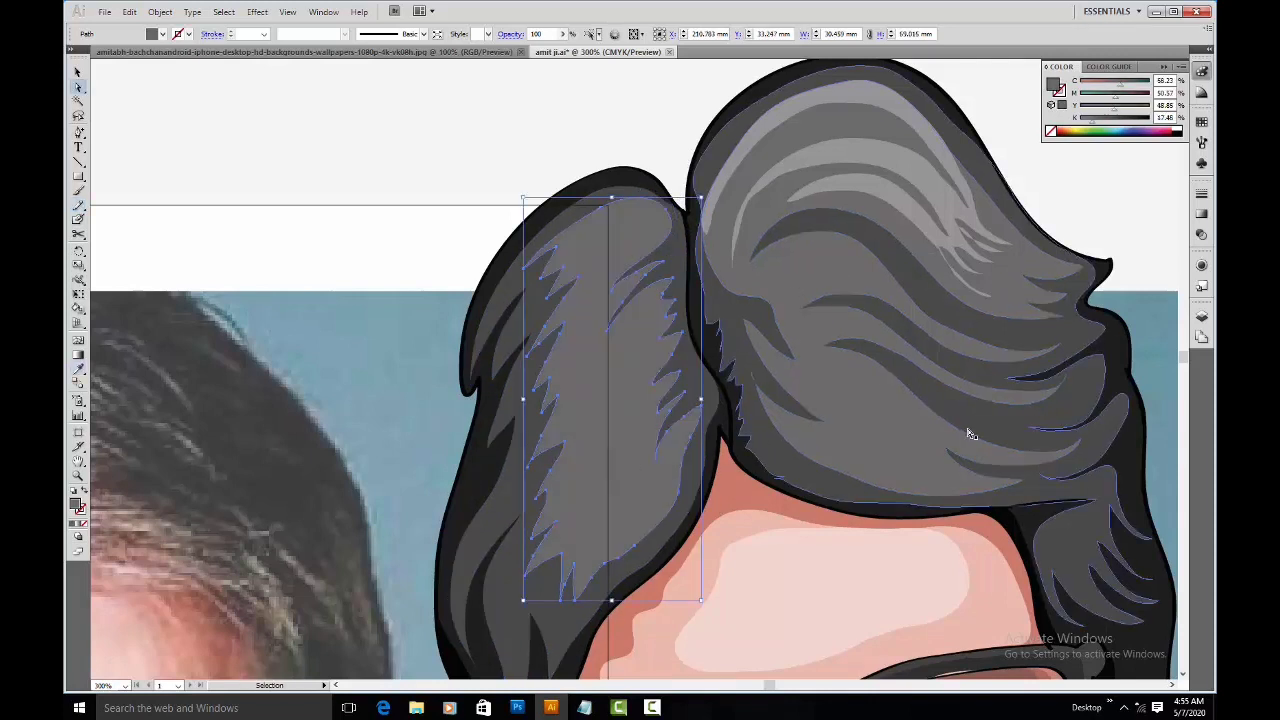
key("n")
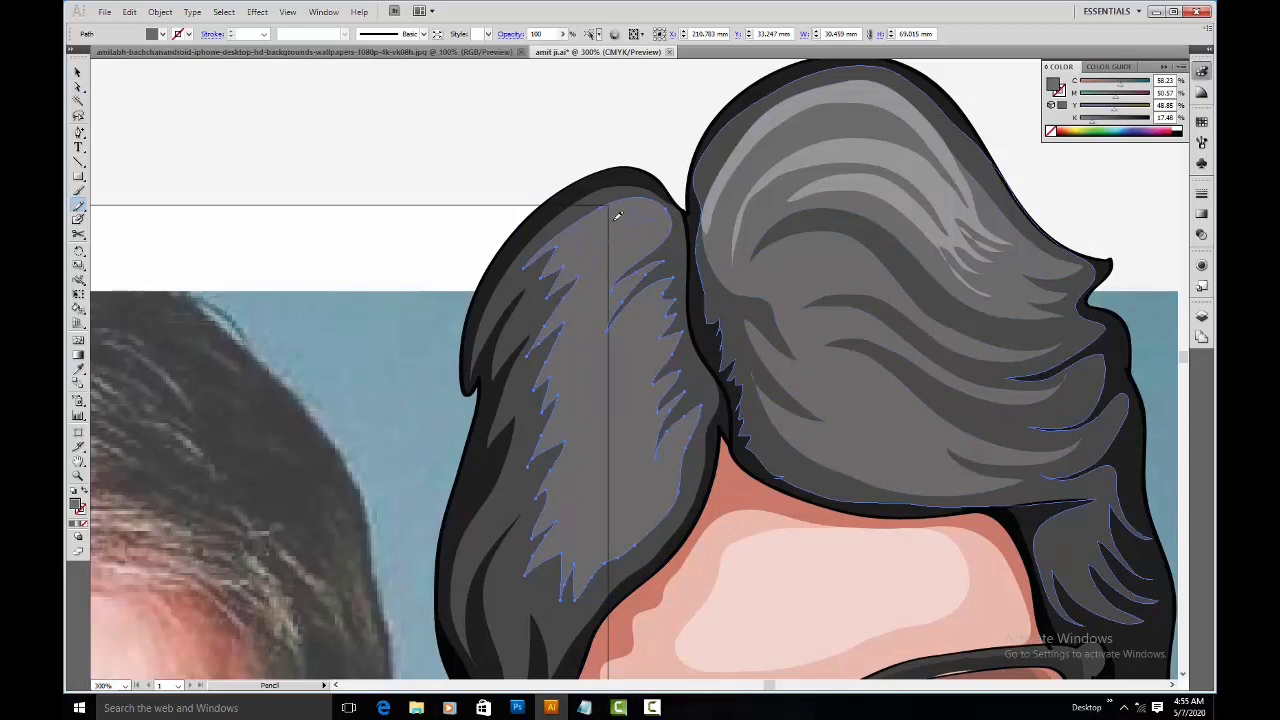
mouse_move(594, 212)
left_mouse_down()
mouse_move(554, 259)
mouse_move(628, 211)
mouse_move(604, 206)
mouse_move(580, 237)
left_mouse_up()
key("i")
left_click(815, 93)
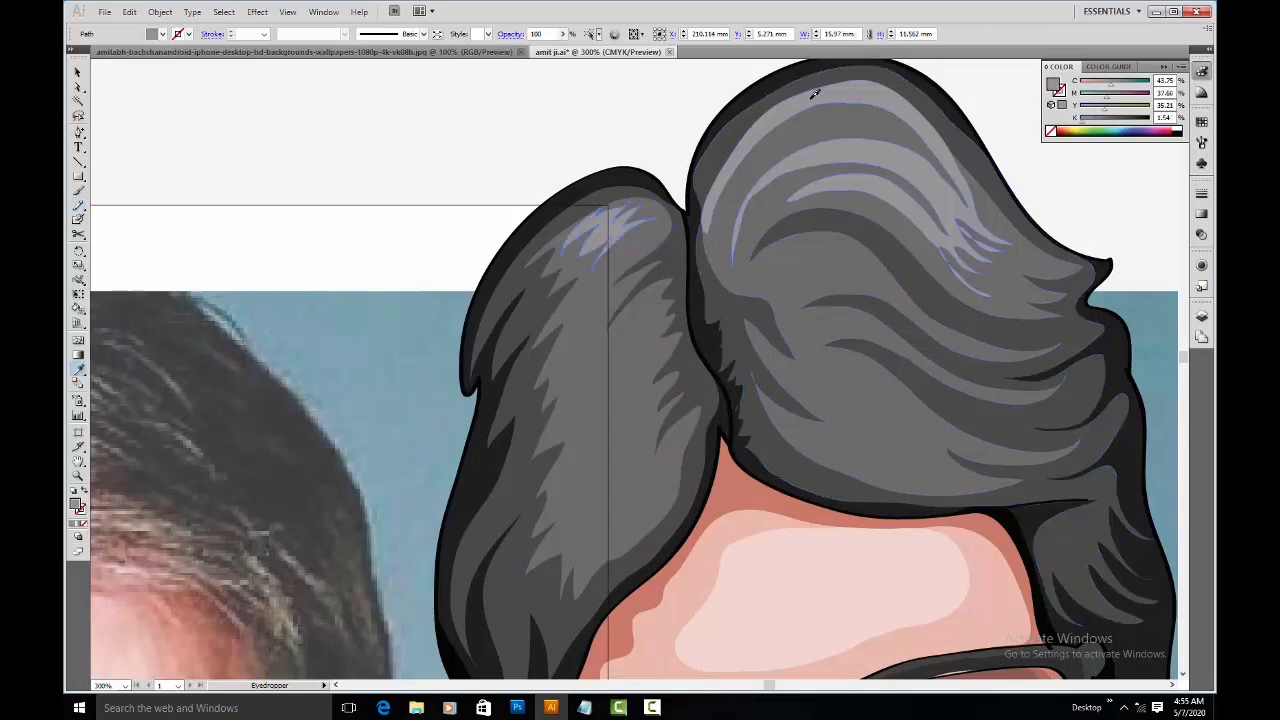
Step: Draw a jagged strand highlight about 16 mm wide and 40 mm high down the middle of the side hair, filled with the highlight grey
left_click_drag(631, 477, 714, 317)
key("v")
left_click(694, 289)
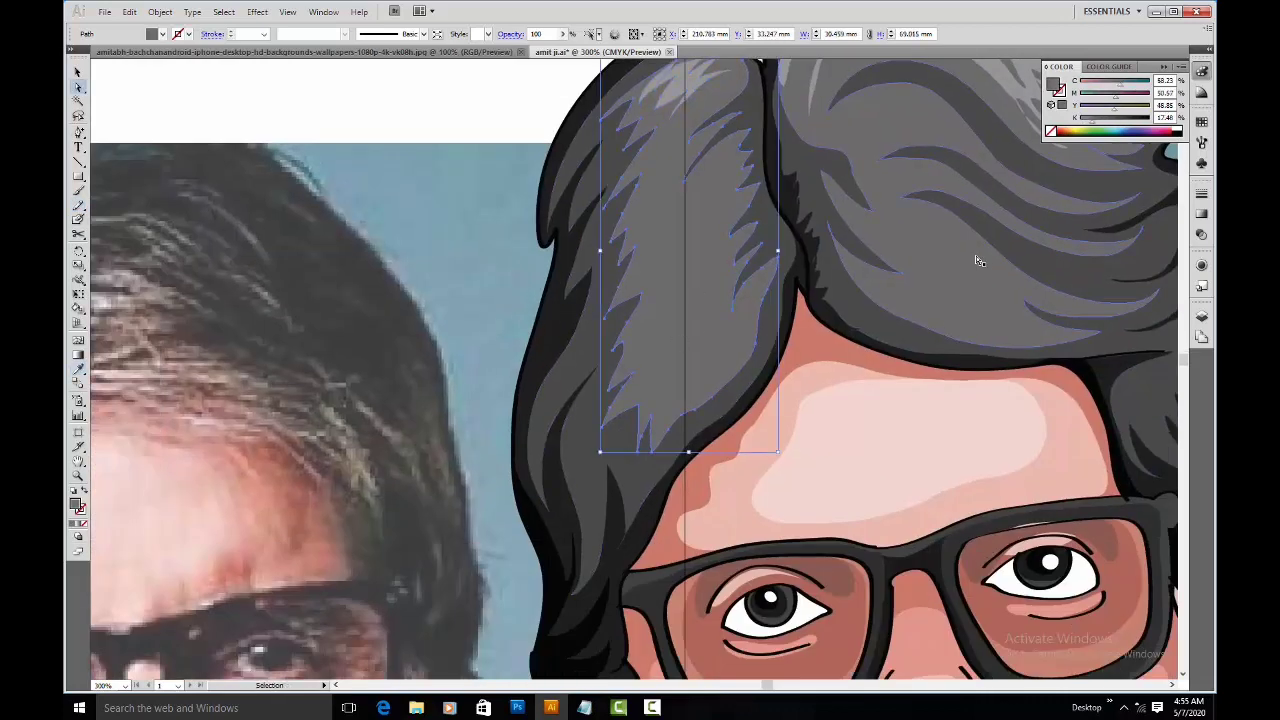
key("n")
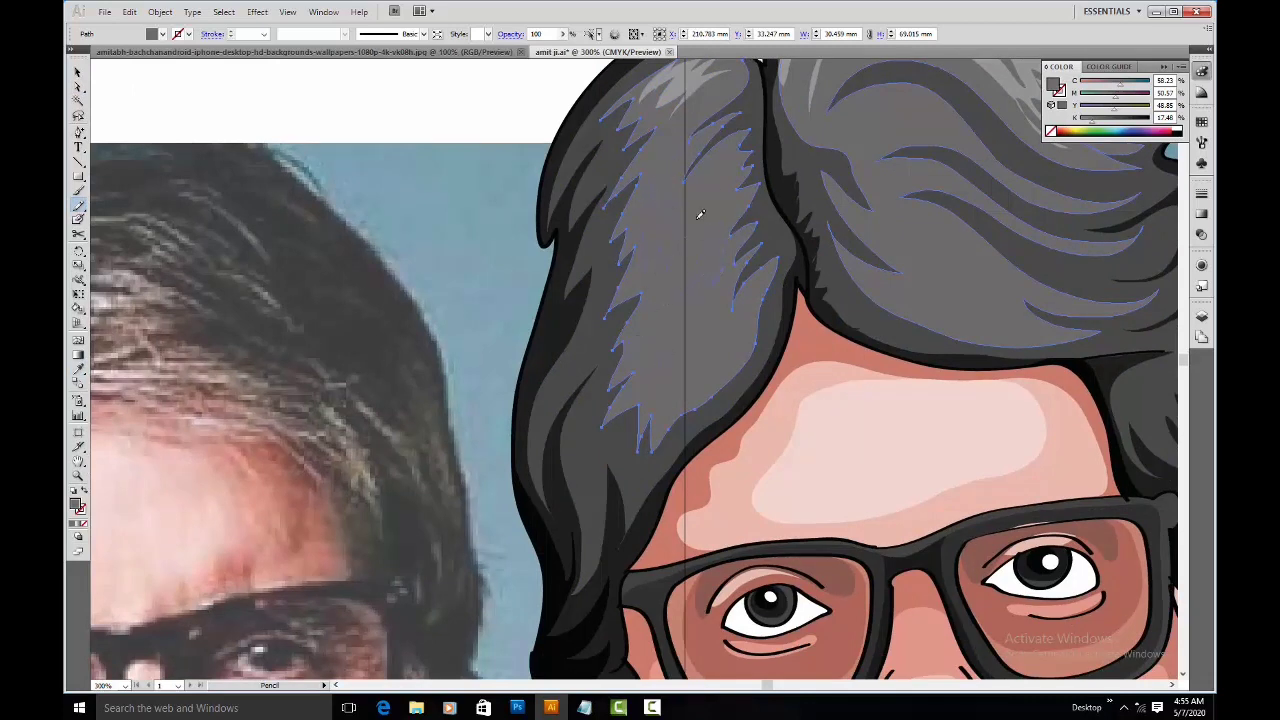
mouse_move(704, 135)
left_mouse_down()
mouse_move(658, 196)
mouse_move(767, 181)
mouse_move(667, 159)
mouse_move(683, 144)
mouse_move(669, 168)
mouse_move(716, 155)
left_mouse_up()
key("i")
left_click(908, 280)
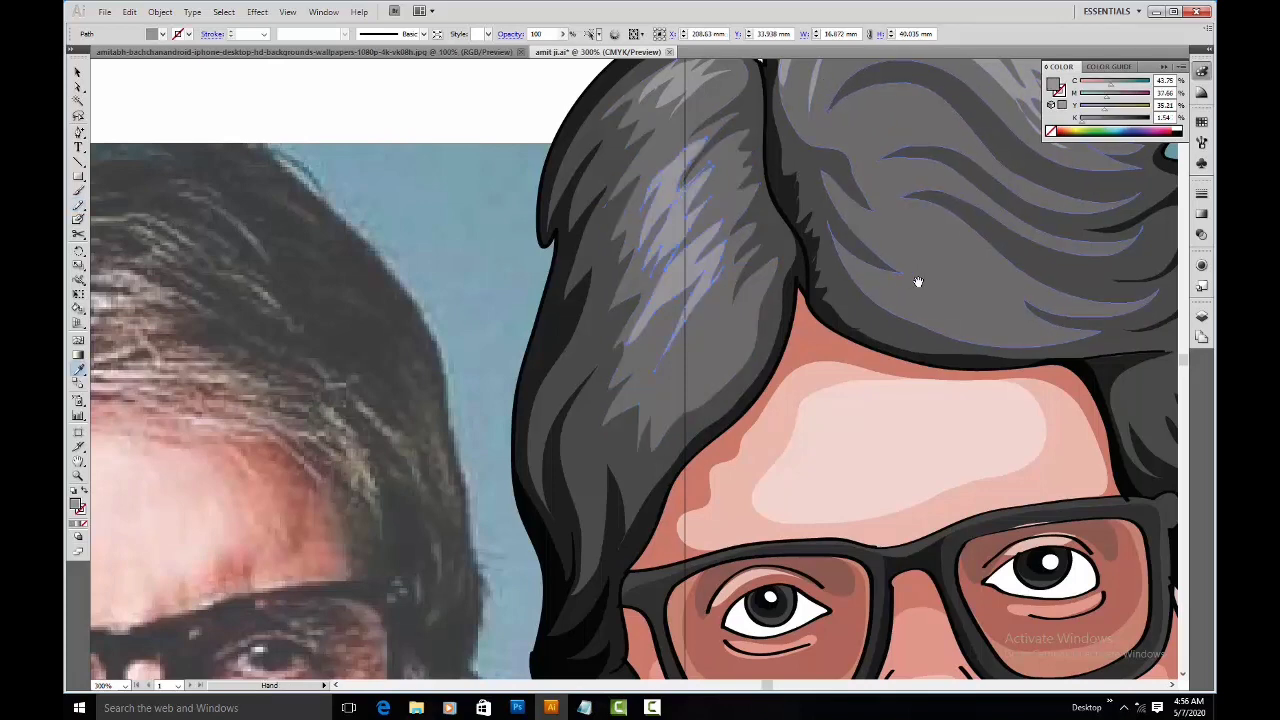
Step: Examine the shaded hair, face and collar of the whole portrait beside the reference photo
left_click_drag(908, 280, 610, 287)
left_click_drag(638, 620, 671, 211)
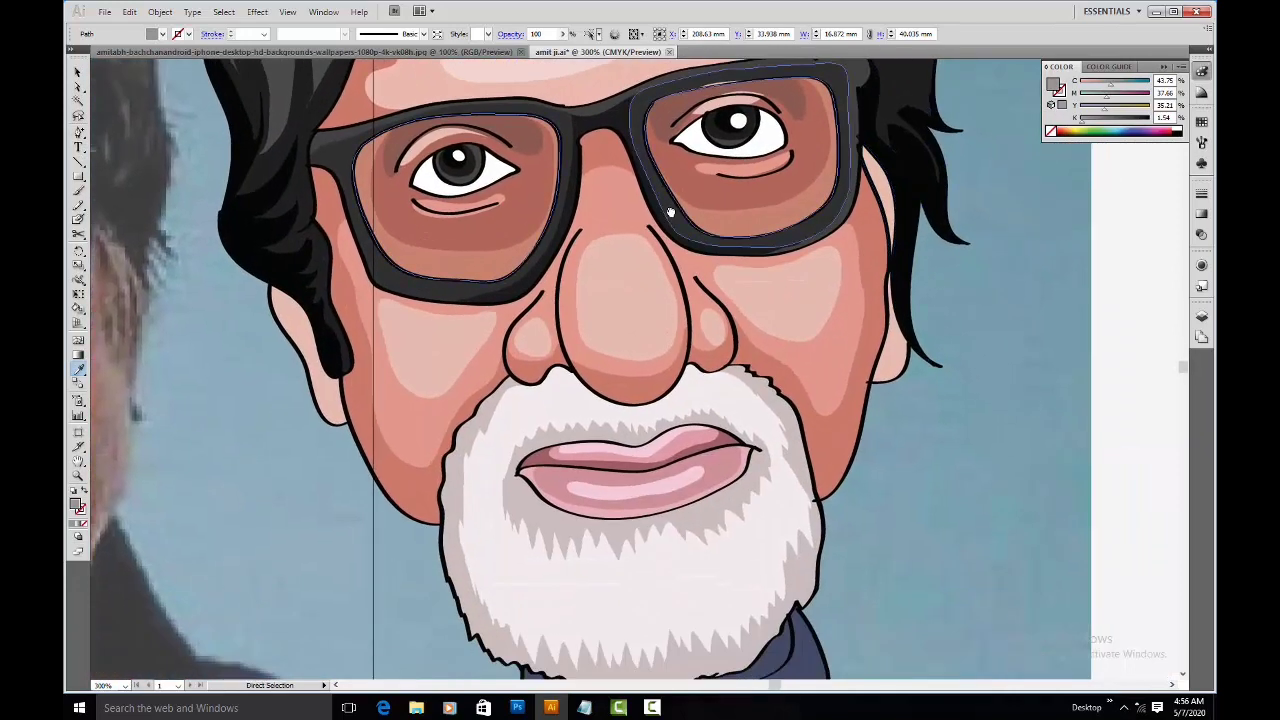
key("ctrl+minus")
key("ctrl+minus")
key("ctrl+minus")
key("ctrl+plus")
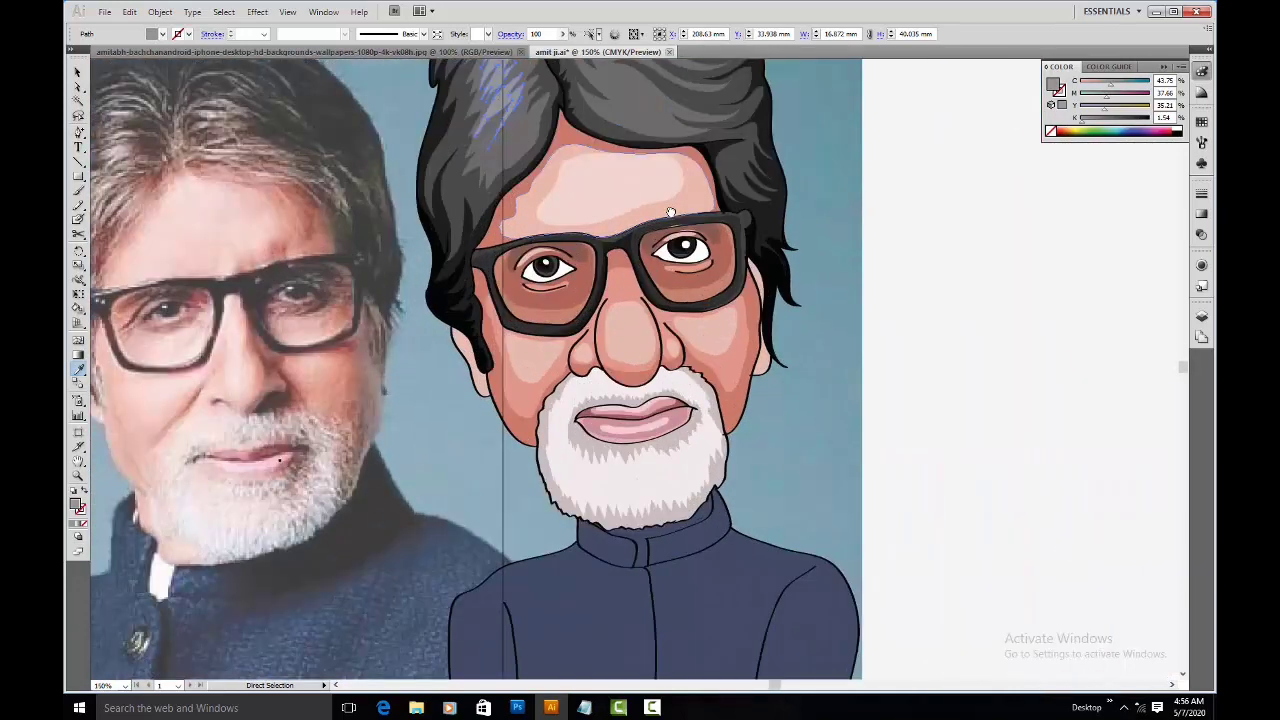
key("v")
left_click(951, 232)
left_click_drag(715, 380, 807, 298)
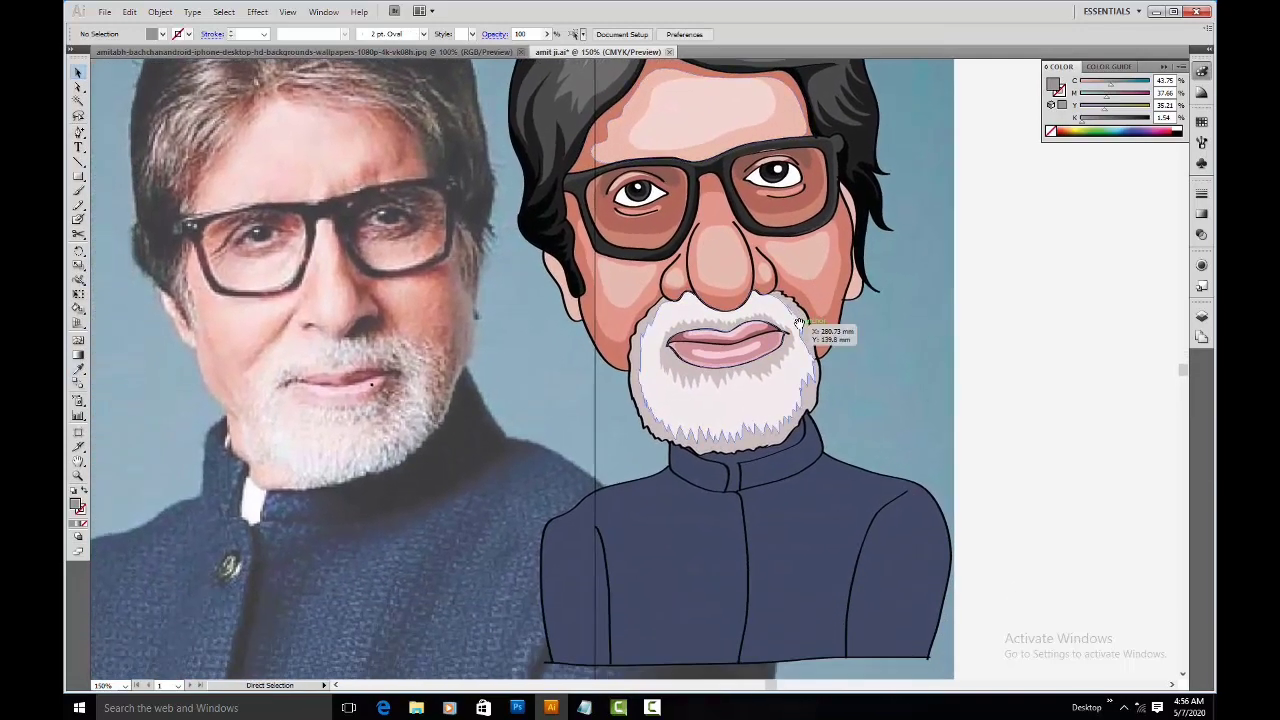
Step: Draw a shadow shape about 19 mm wide and 25 mm high along the jaw edge between the sideburn and the beard
key("ctrl+plus")
key("ctrl+plus")
left_click_drag(826, 254, 381, 449)
left_click_drag(445, 650, 656, 441)
left_click(613, 498)
left_click(872, 418)
key("a")
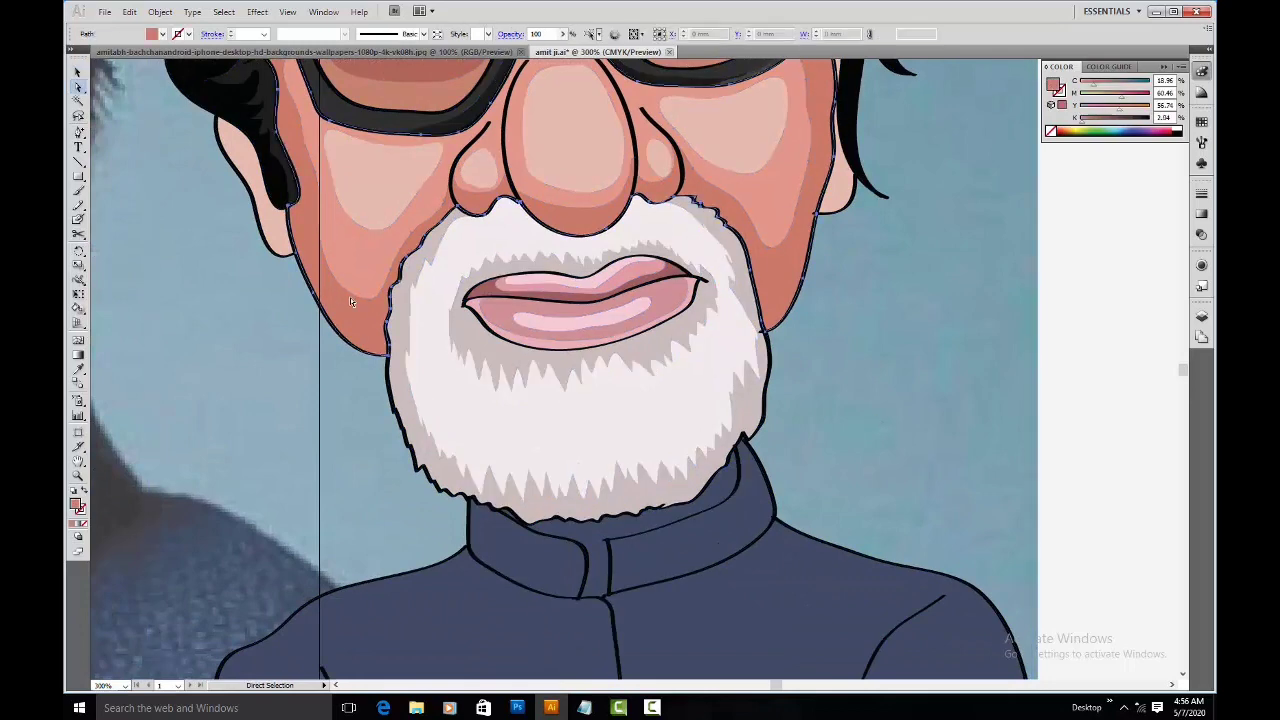
left_click(349, 297)
left_click_drag(447, 169, 687, 333)
key("n")
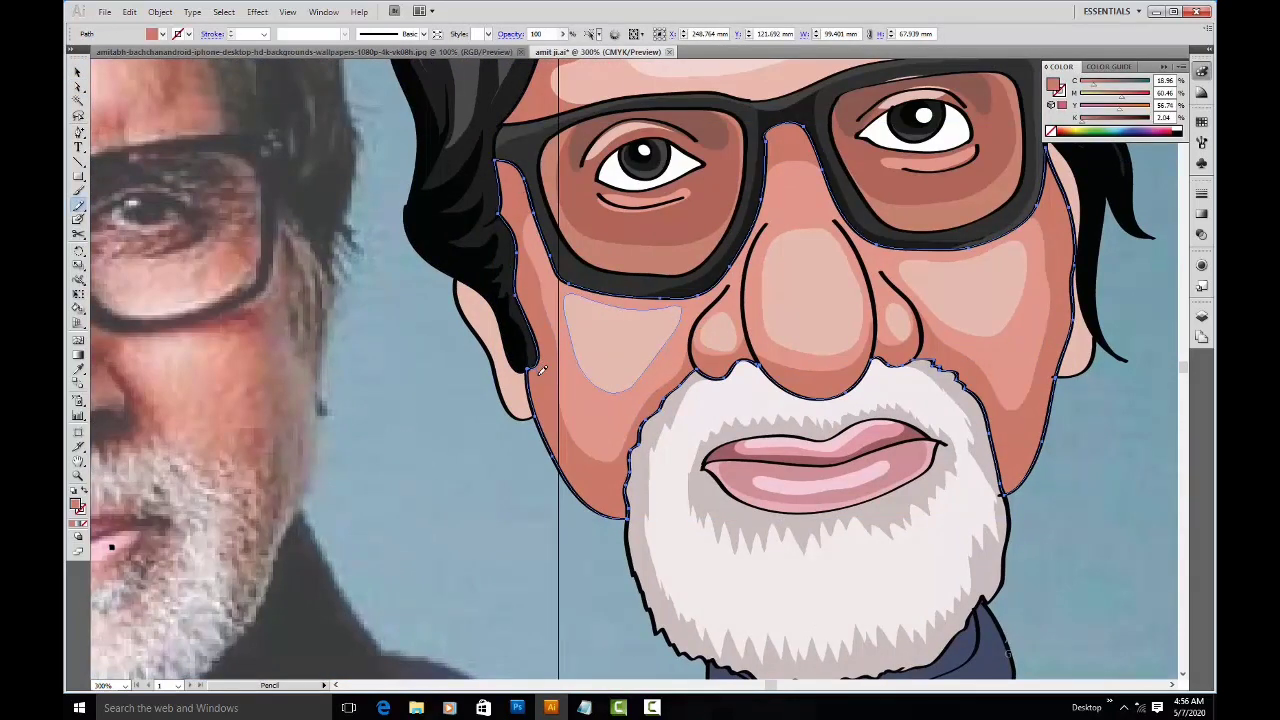
left_click_drag(634, 500, 632, 495)
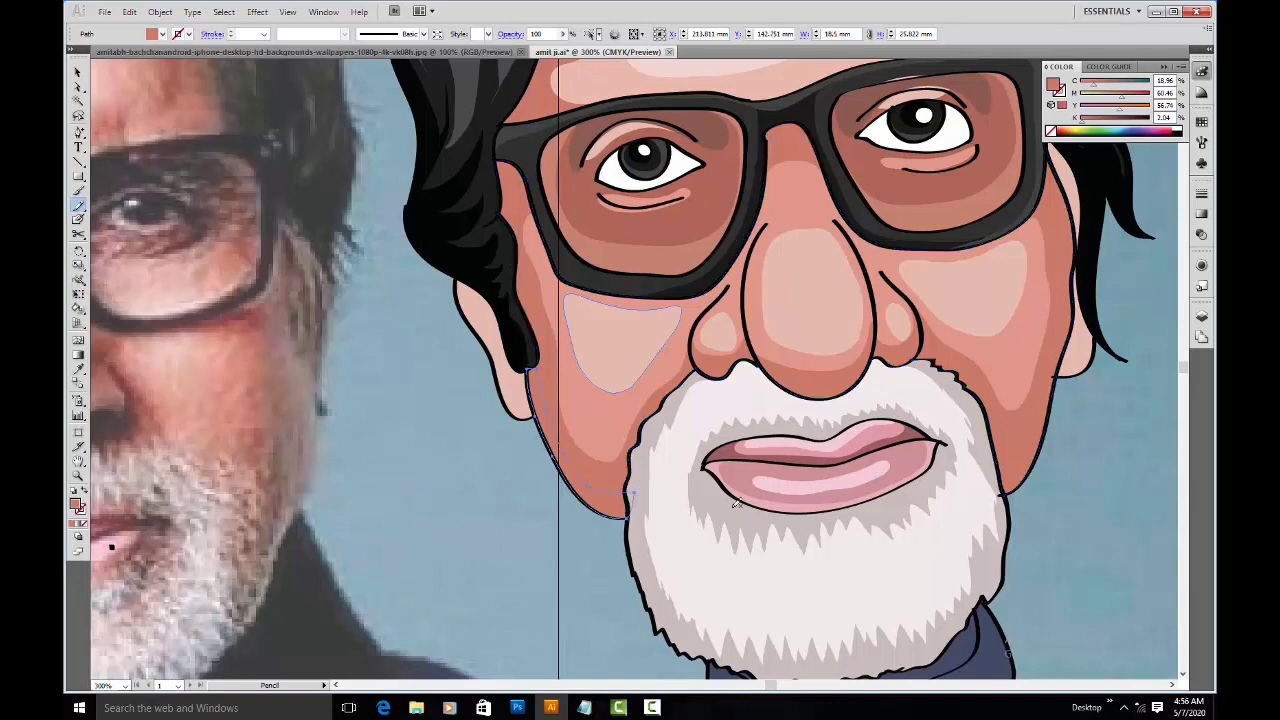
Step: Fill the jaw shadow with a darker reddish brown, about C 35, M 72, Y 70, K 29
double_click(76, 506)
left_click_drag(538, 330, 555, 351)
left_click(783, 270)
Step: Draw a shadow strip along the right cheek and jaw edge and fill it with reddish brown sampled from the opposite jaw shadow
key("a")
left_click(1030, 440)
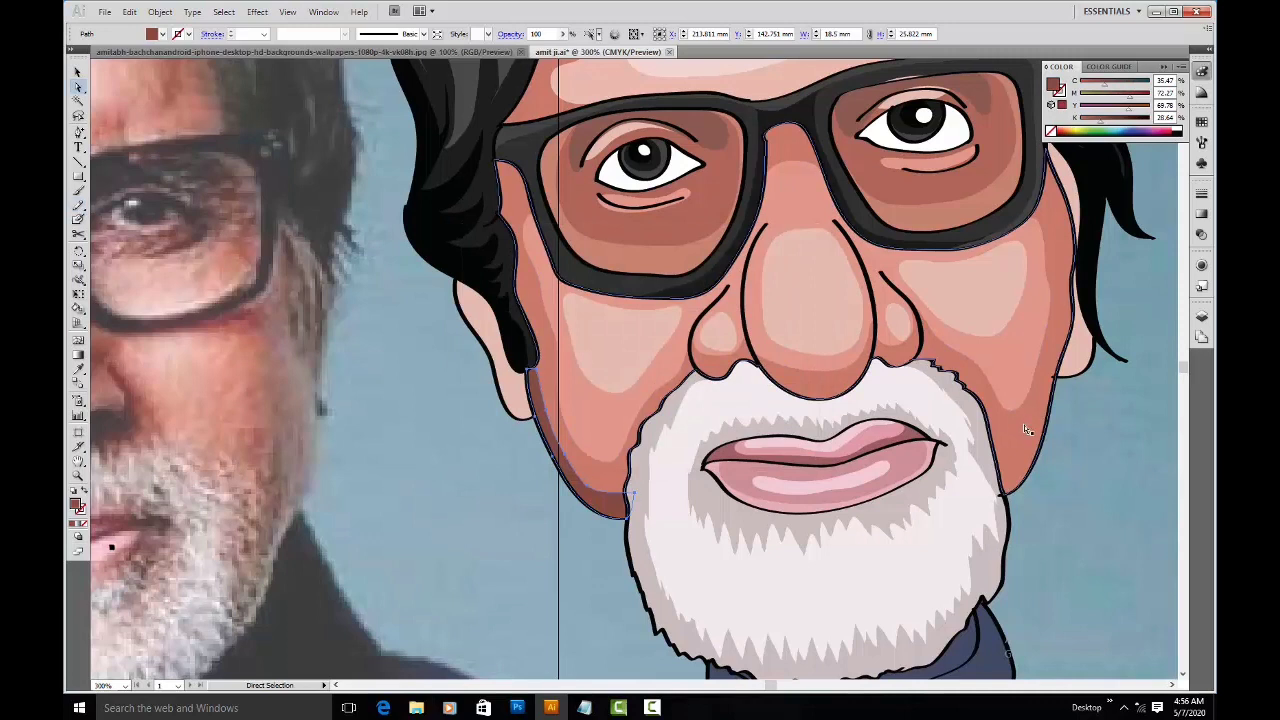
key("n")
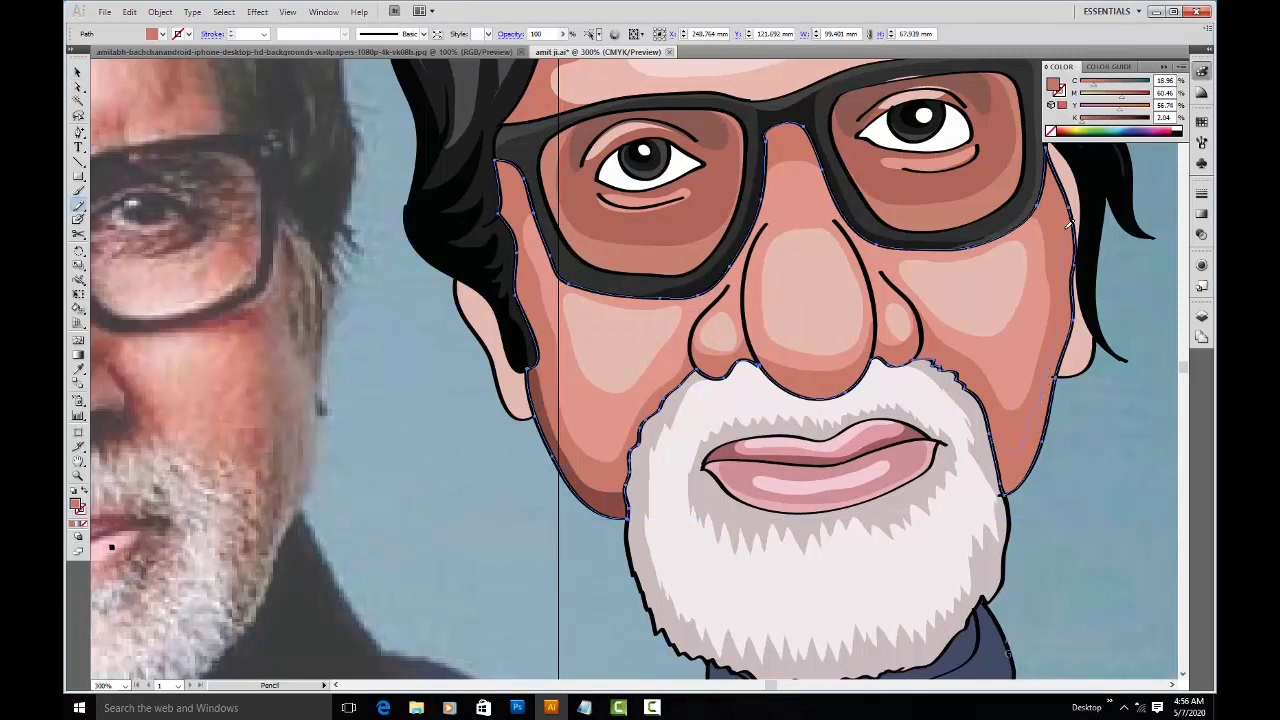
left_click_drag(1068, 183, 1051, 429)
key("a")
left_click(1016, 464)
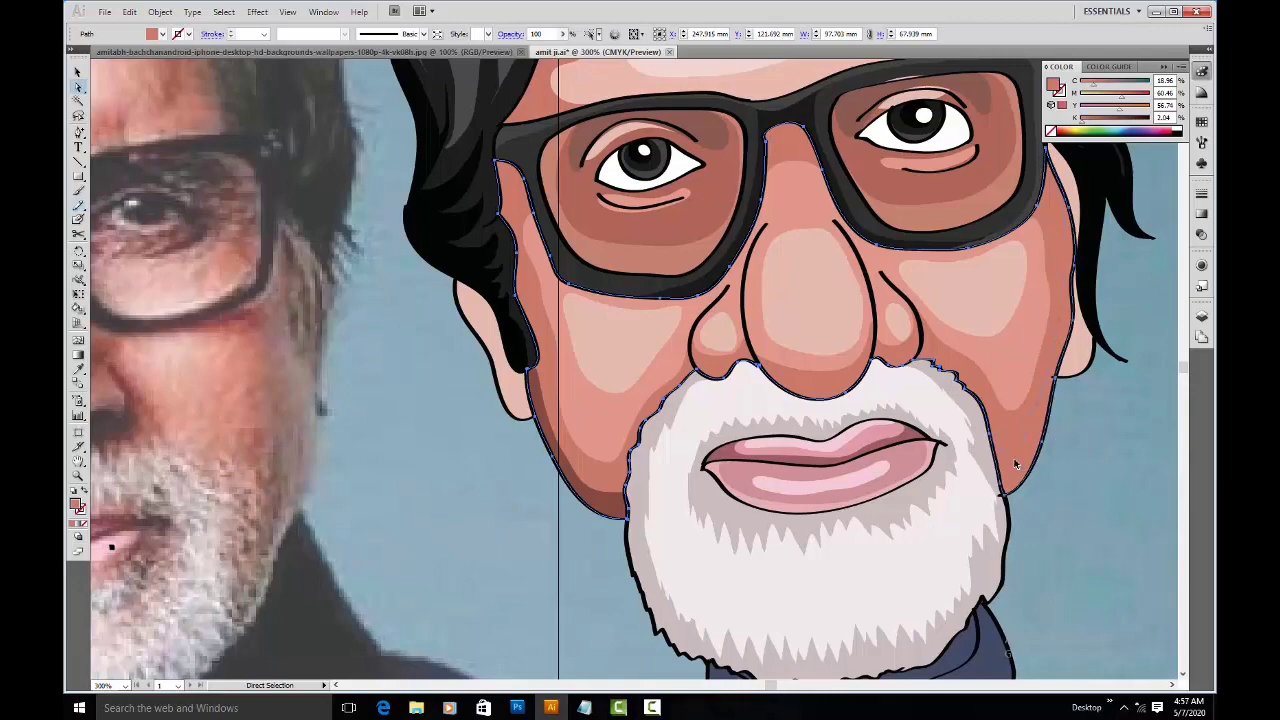
key("i")
left_click(598, 494)
Step: Try to redraw the shadow above the left eye along the eyelid inside the lens
left_click_drag(912, 272, 806, 494)
left_click_drag(700, 458, 793, 360)
key("a")
left_click(745, 270)
key("v")
key("n")
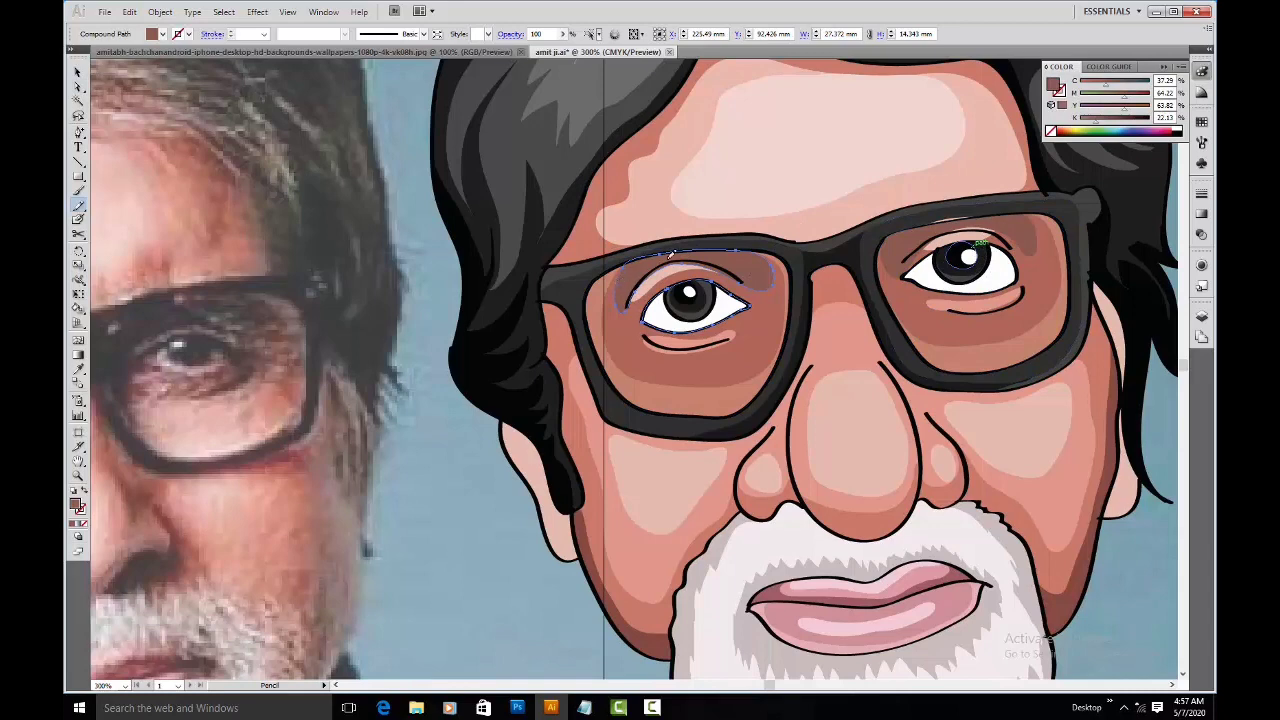
key("super")
type("vv")
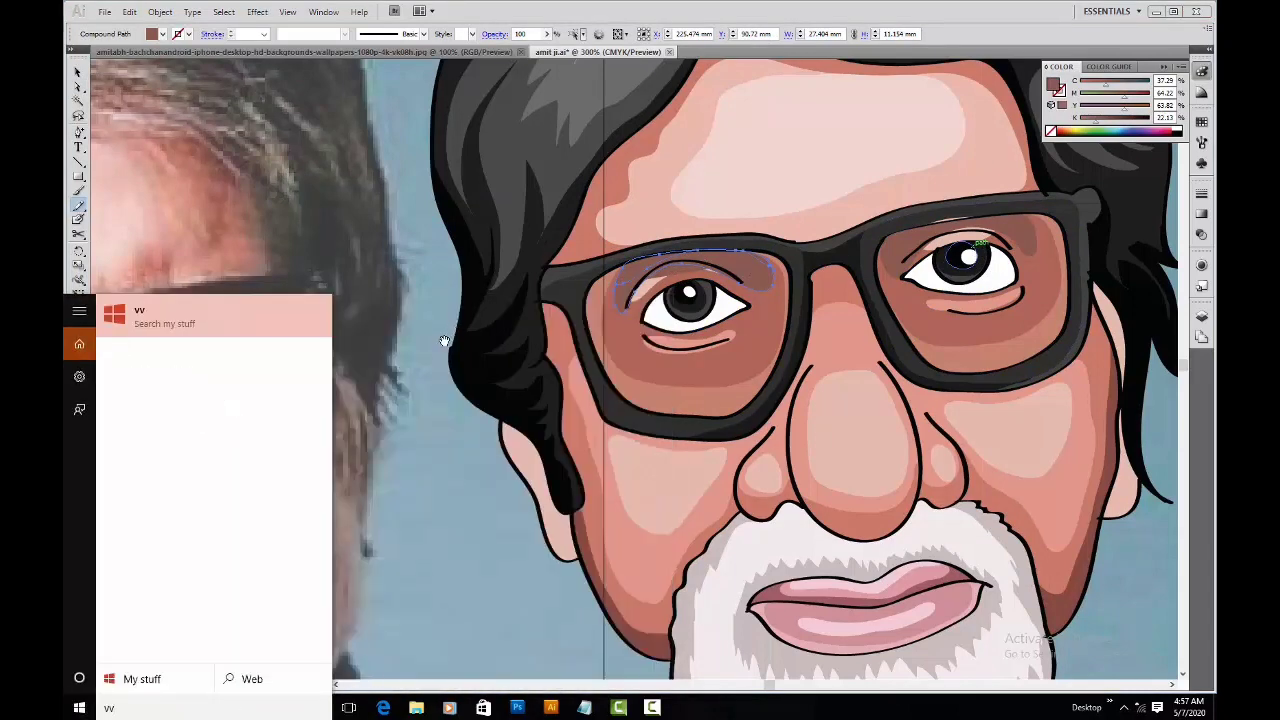
key("Escape")
left_click_drag(710, 262, 748, 305)
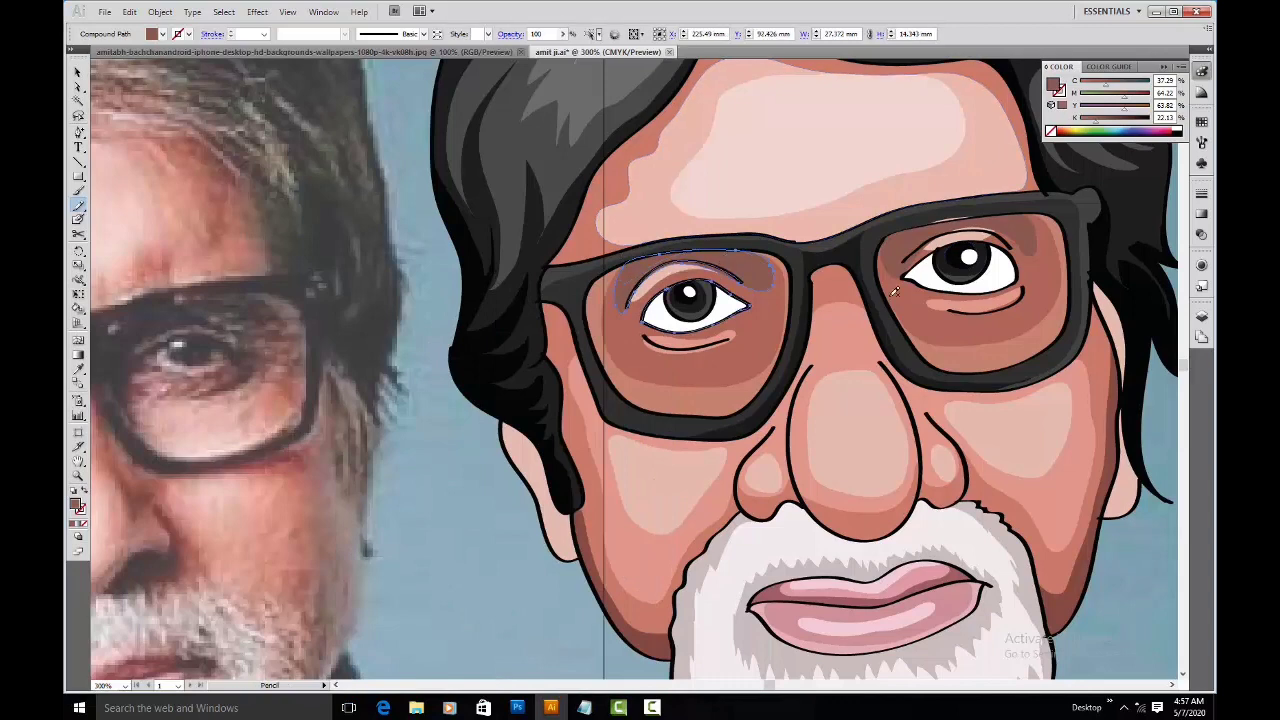
Step: Fill the shadow above the right eye with dark brown 4F3631 and match the left eye's shadow to it
key("a")
left_click(946, 279)
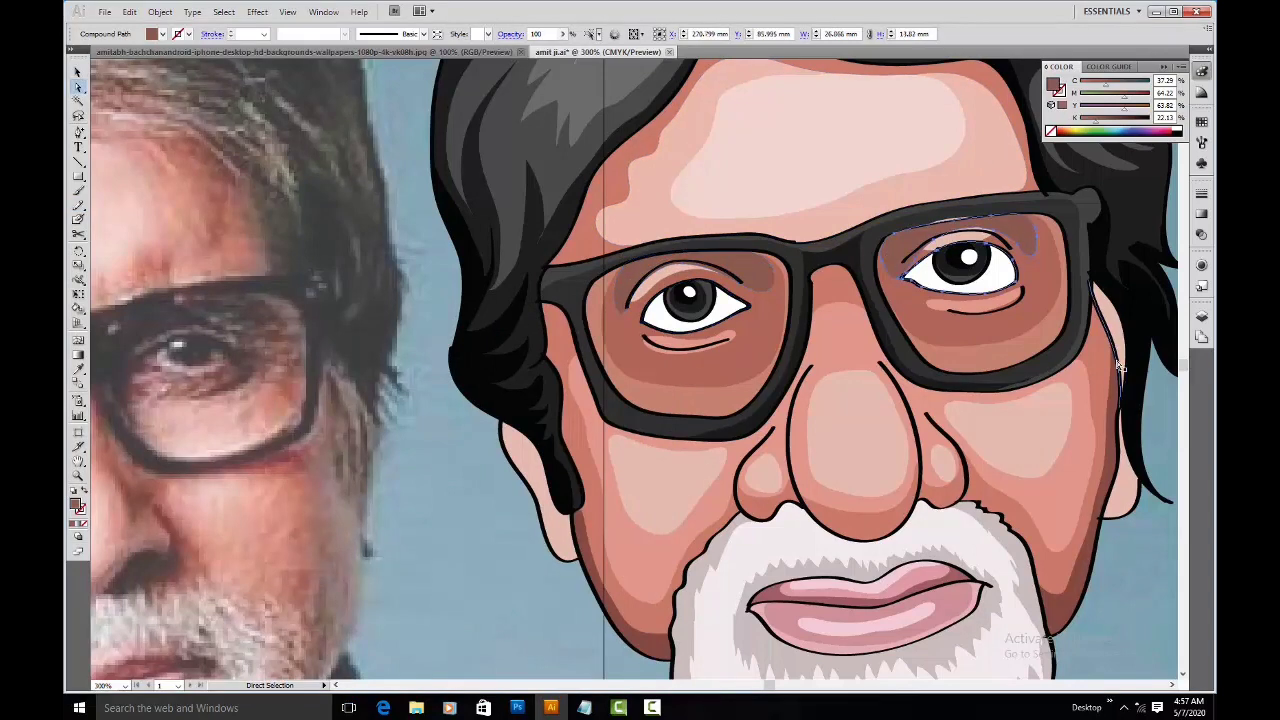
double_click(77, 506)
left_click(531, 388)
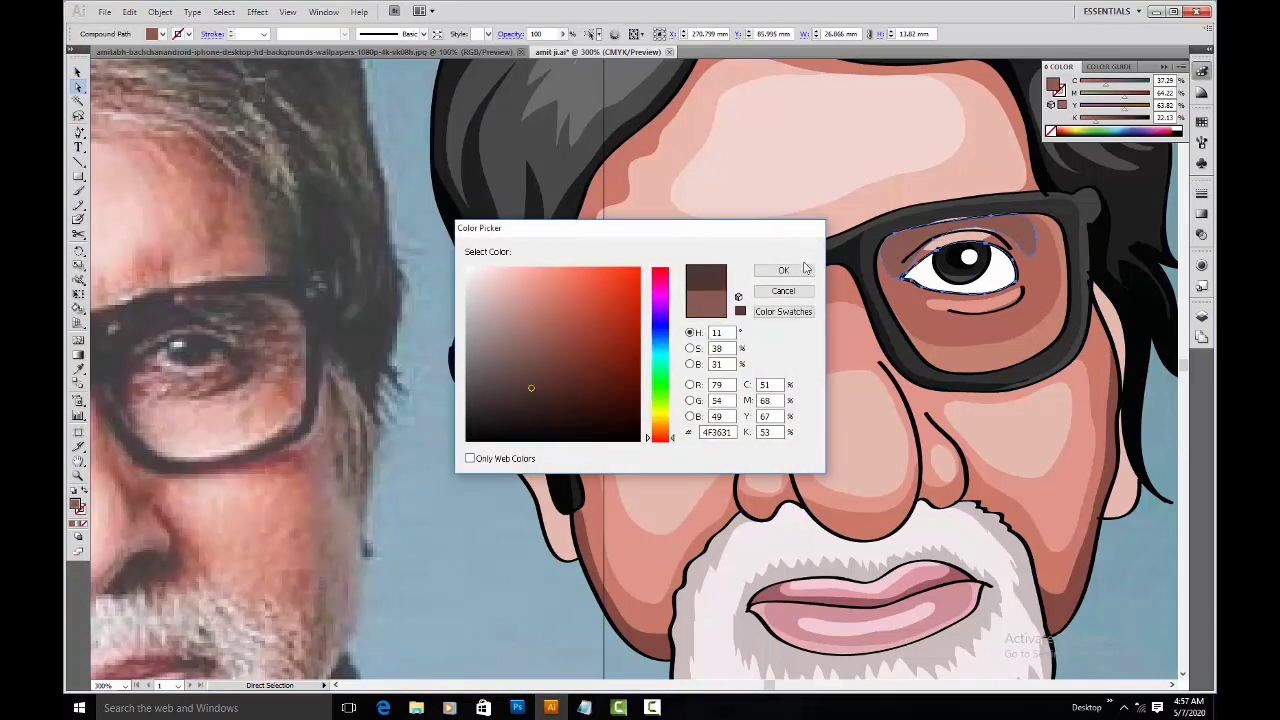
left_click(783, 270)
left_click(787, 272)
key("i")
left_click(1003, 233)
Step: Redraw the lower edge of the grey beard shape as a jagged line just inside the beard outline
left_click_drag(853, 375, 618, 207)
key("v")
left_click(988, 457)
left_click_drag(743, 523, 796, 315)
key("a")
left_click(626, 446)
key("n")
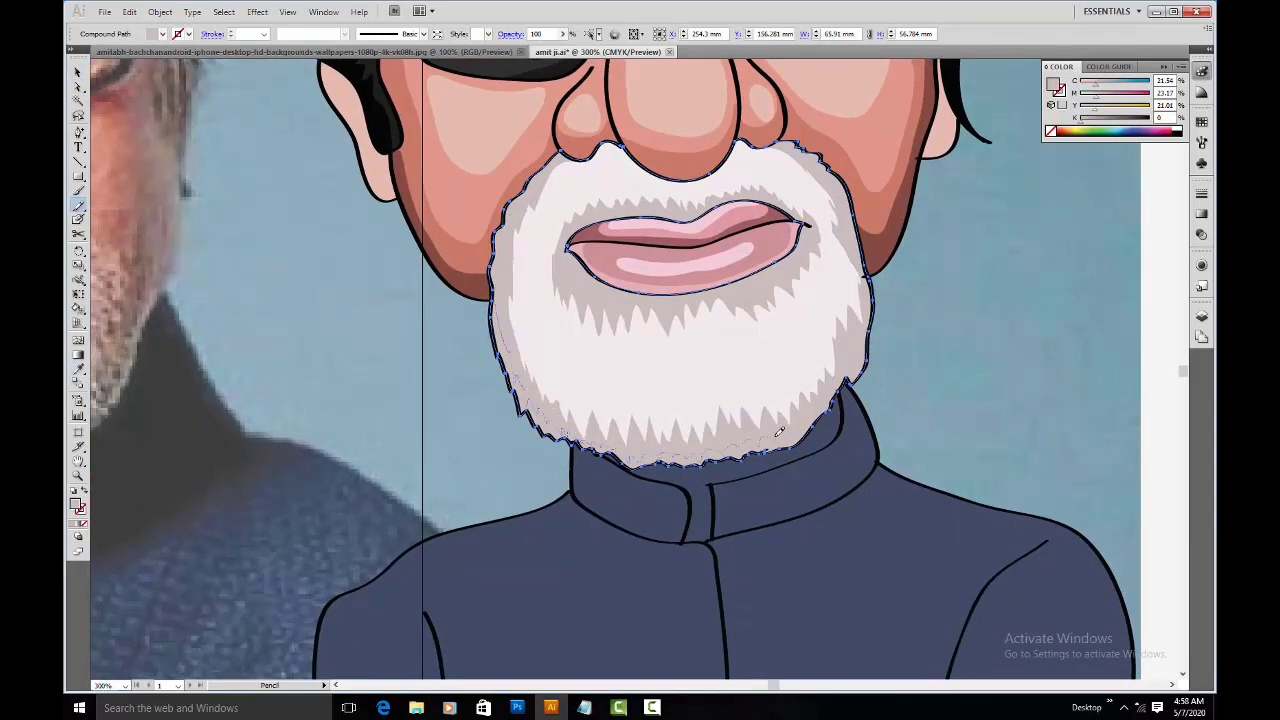
left_click_drag(862, 338, 874, 296)
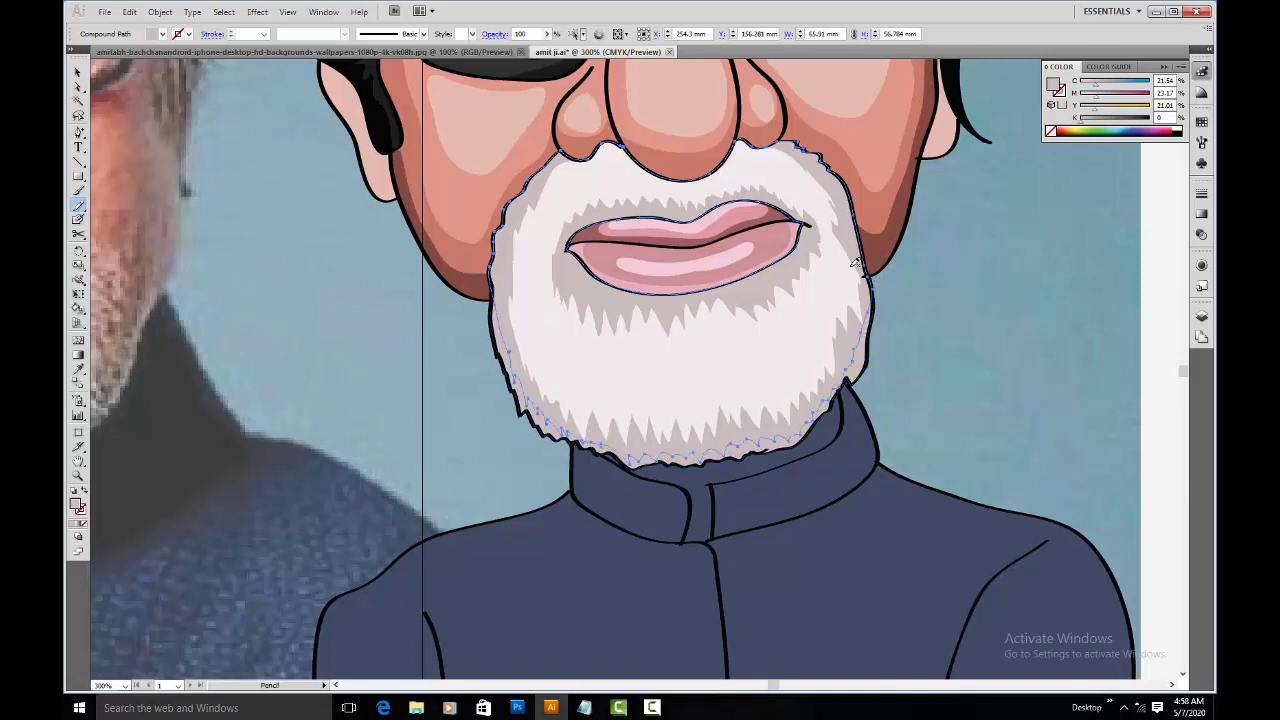
Step: Fill the underlying beard shape with dark grey 3F3A3A so it forms a shadow strip along the lower edge
key("a")
left_click(818, 364)
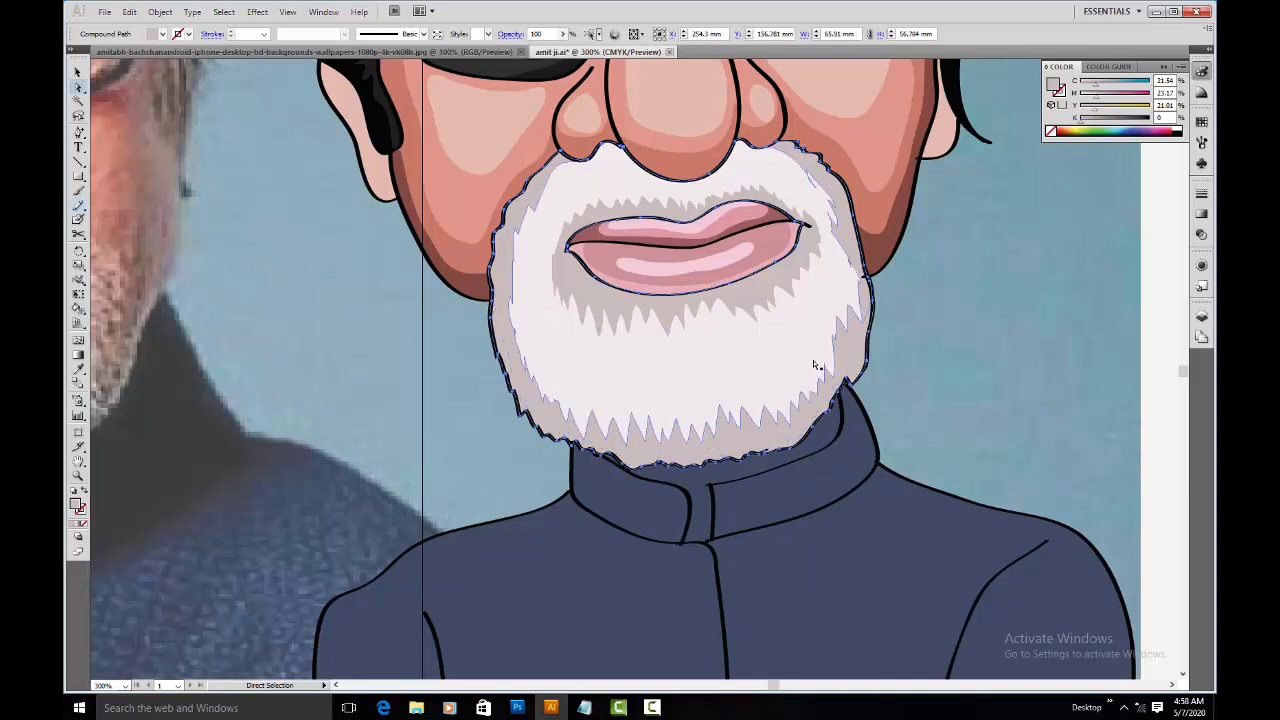
double_click(76, 507)
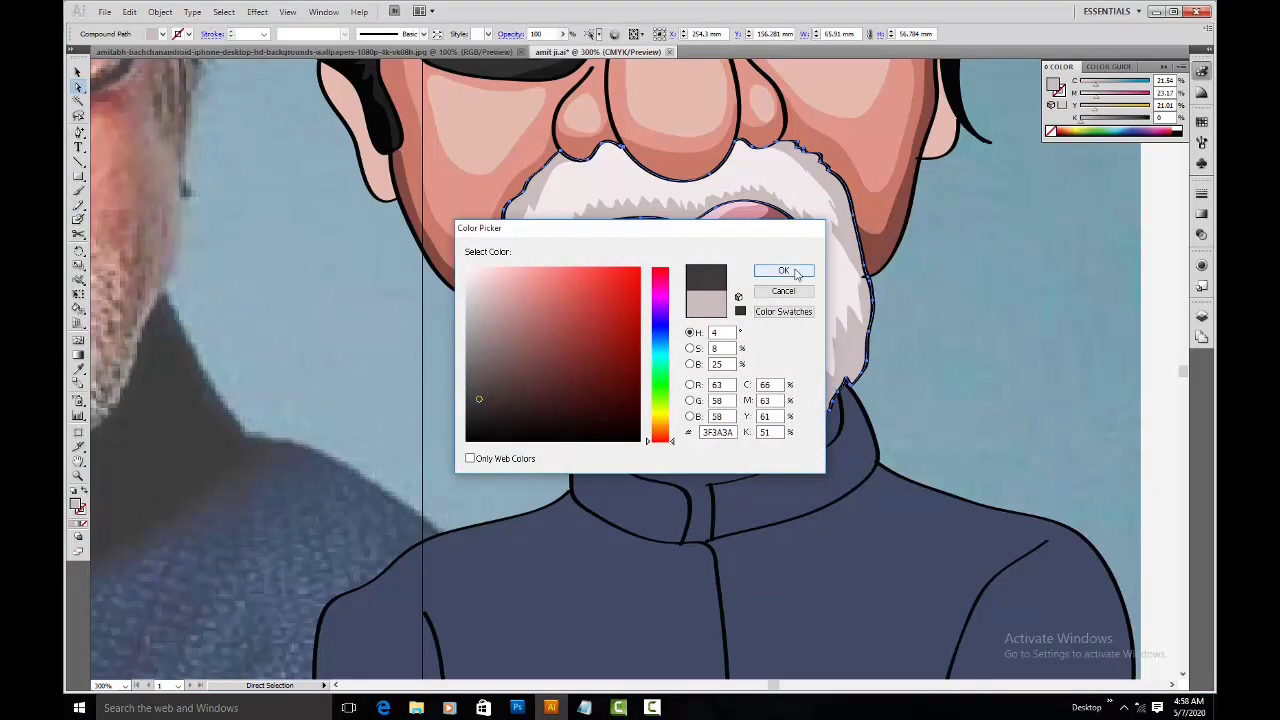
left_click(783, 270)
key("ctrl+shift+a")
Step: Redraw the upper edge of the light beard shape with small jagged tufts below the nose and nostrils
left_click_drag(874, 200, 813, 312)
left_click(555, 280)
key("n")
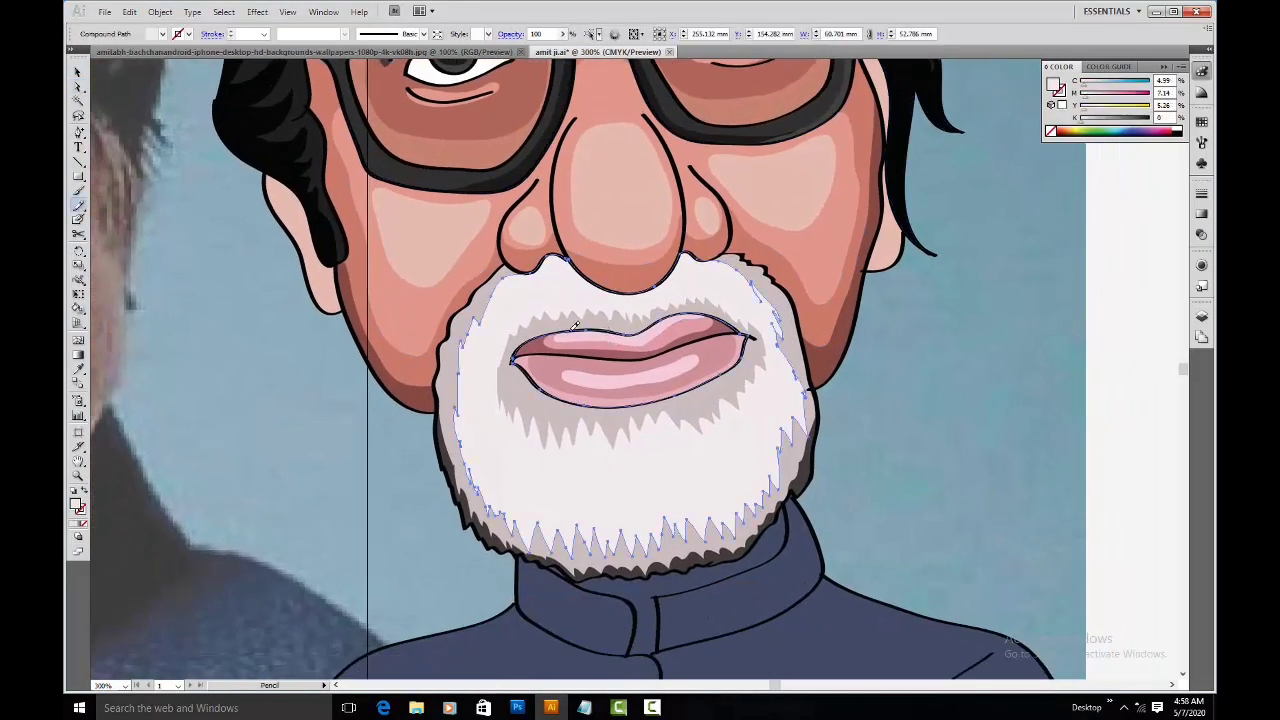
left_click_drag(493, 293, 575, 278)
mouse_move(656, 288)
left_mouse_down()
mouse_move(690, 266)
mouse_move(733, 264)
left_mouse_up()
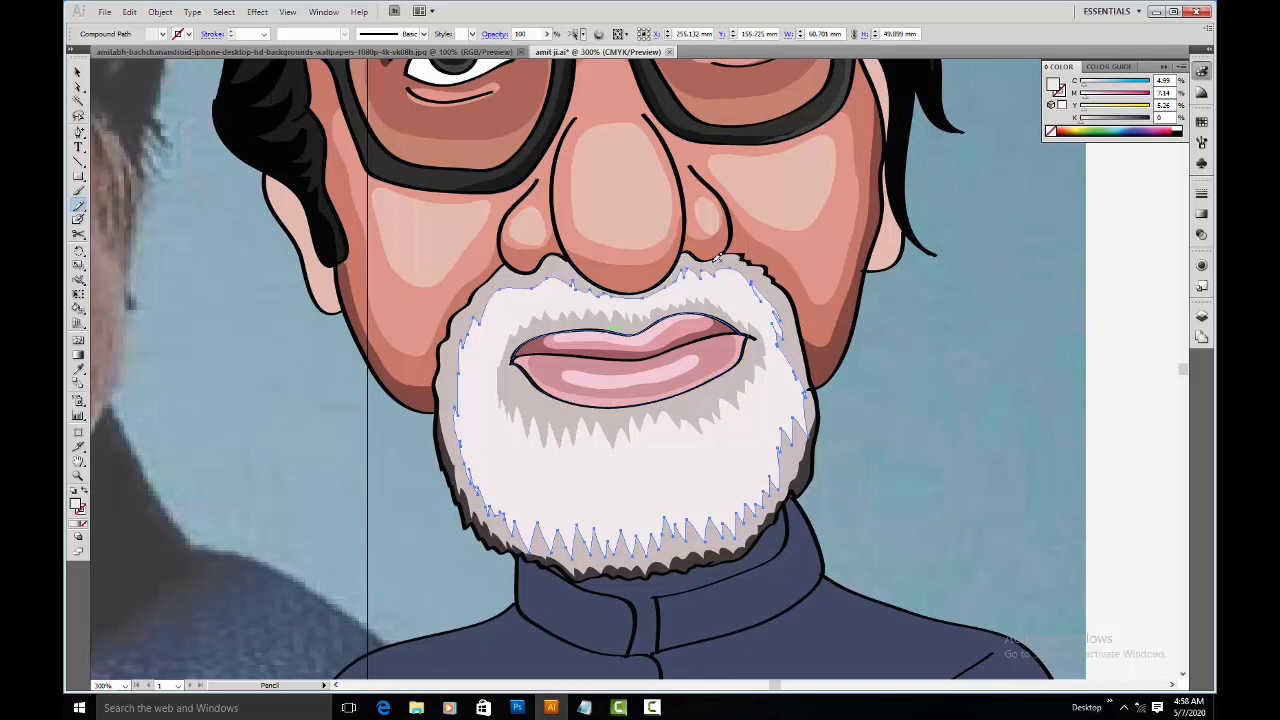
Step: Trim the grey beard shape's upper edge under the nose and fill the beard shape beneath with the dark grey sampled from the lower strip
left_click(640, 293, "ctrl")
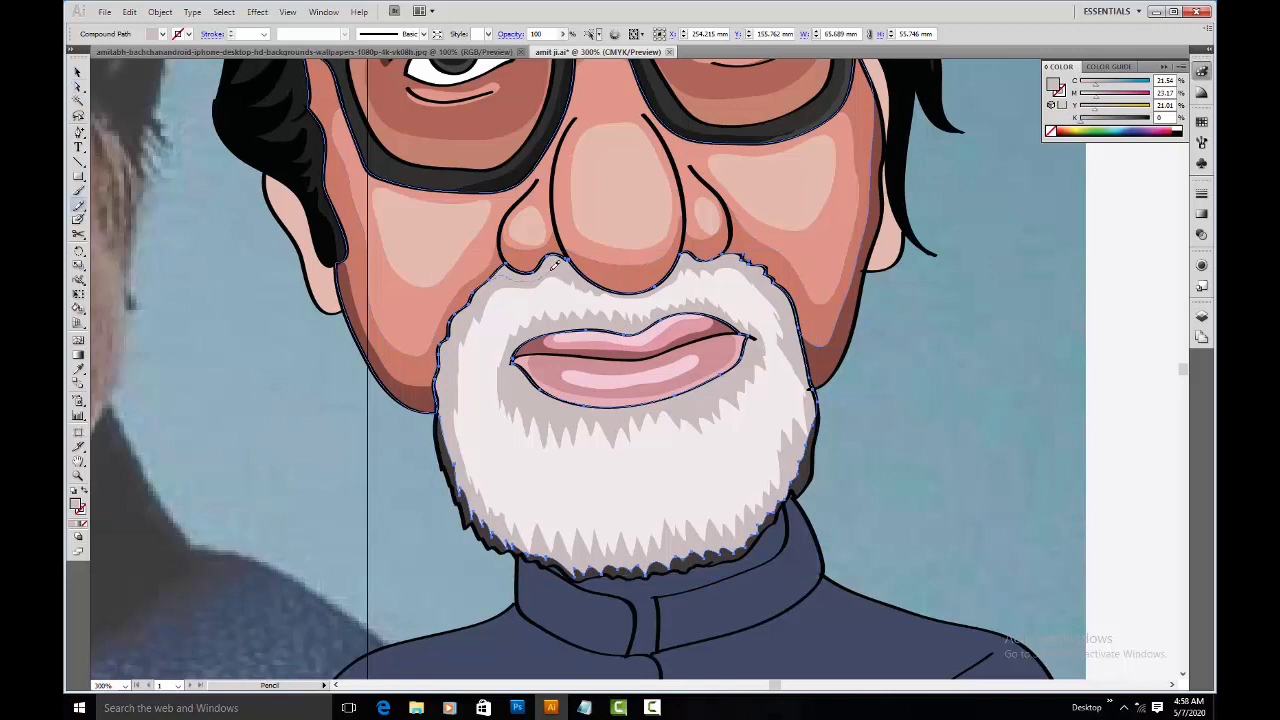
left_click_drag(584, 275, 588, 277)
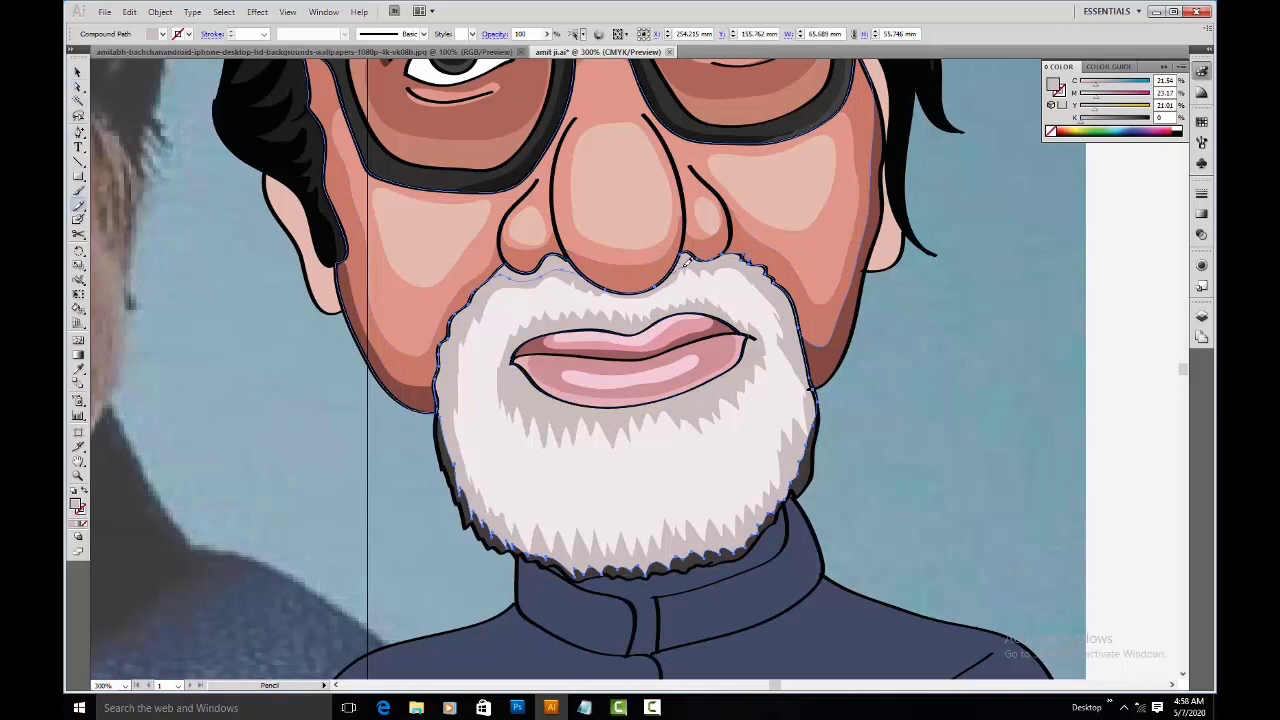
left_click_drag(725, 253, 730, 261)
key("a")
left_click(551, 264)
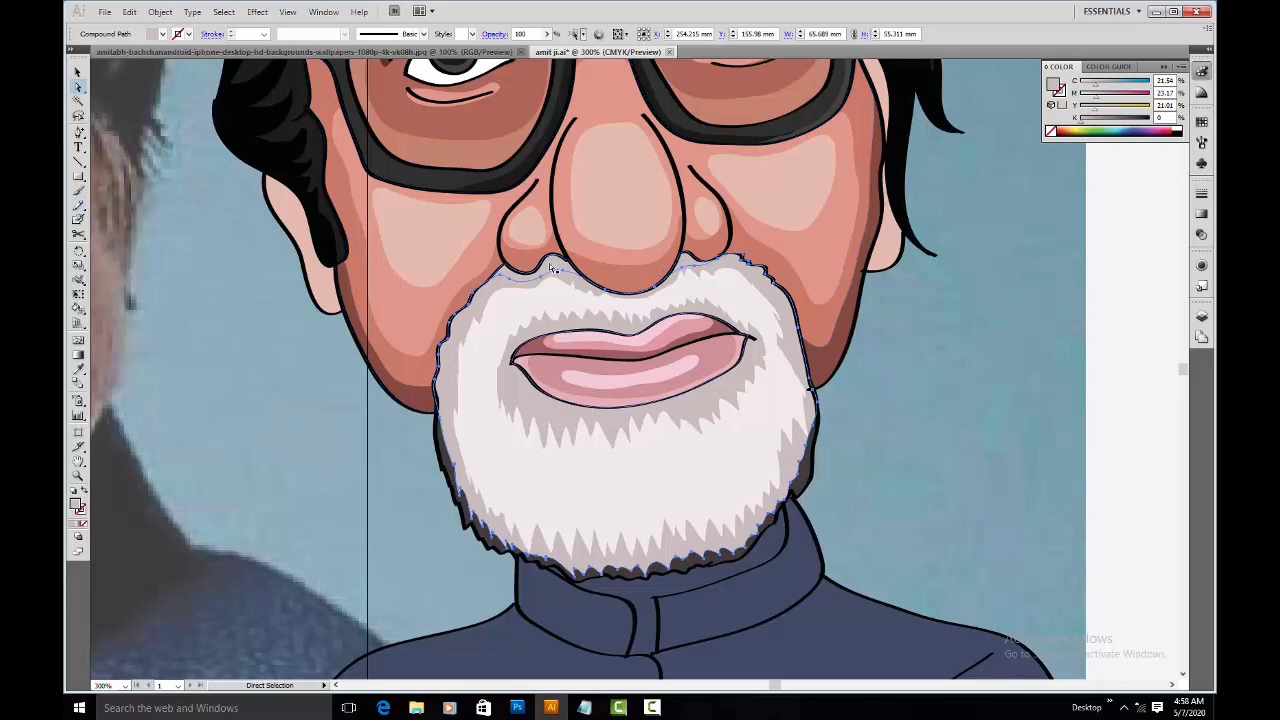
key("i")
left_click(447, 456)
key("space")
left_click_drag(730, 387, 589, 476)
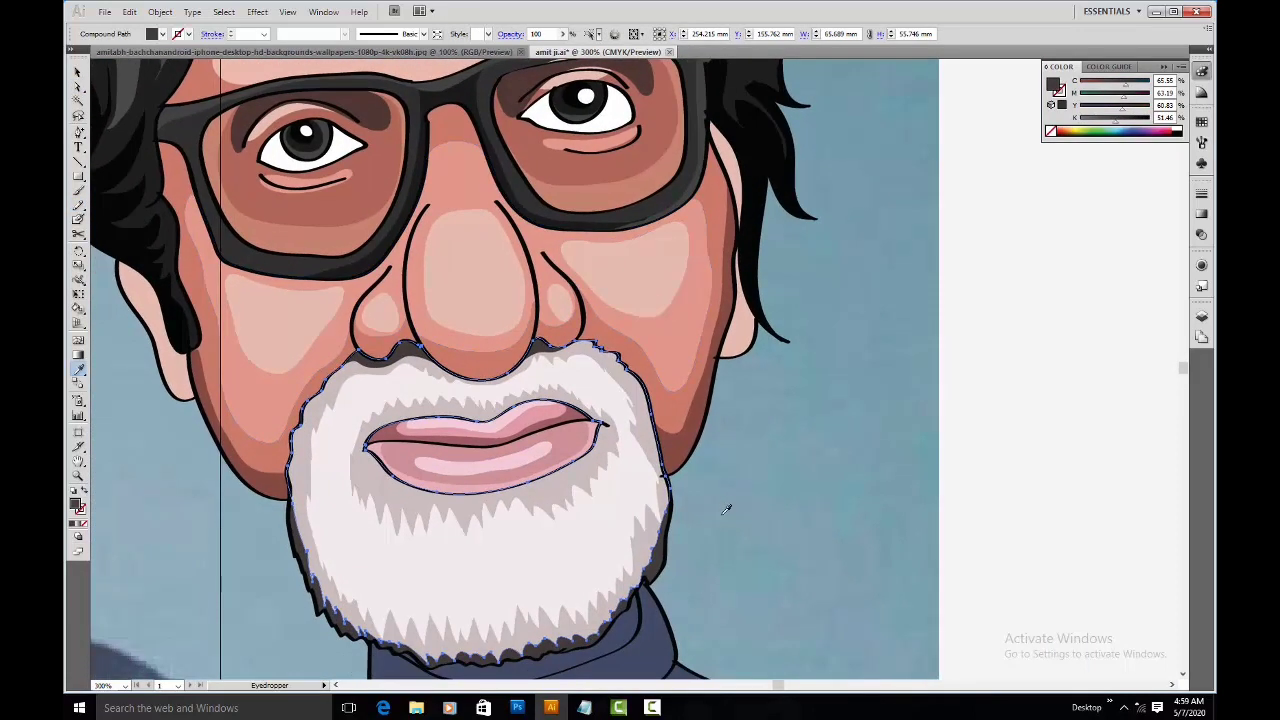
key("v")
left_click(951, 437)
Step: Fill both ears with the skin tone sampled from the neighbouring cheeks
key("space")
left_click_drag(181, 374, 433, 379)
left_click(433, 379)
key("i")
left_click(528, 370)
key("space")
left_click_drag(701, 348, 403, 354)
key("v")
left_click(696, 345)
key("i")
left_click(600, 318)
Step: Extend the dark shadow above the left eye down the lens edge beside the nose, to about 31 mm wide and 15 mm high
key("space")
mouse_move(540, 147)
left_mouse_down()
mouse_move(611, 315)
mouse_move(582, 415)
mouse_move(609, 322)
left_mouse_up()
key("a")
left_click(389, 296)
key("n")
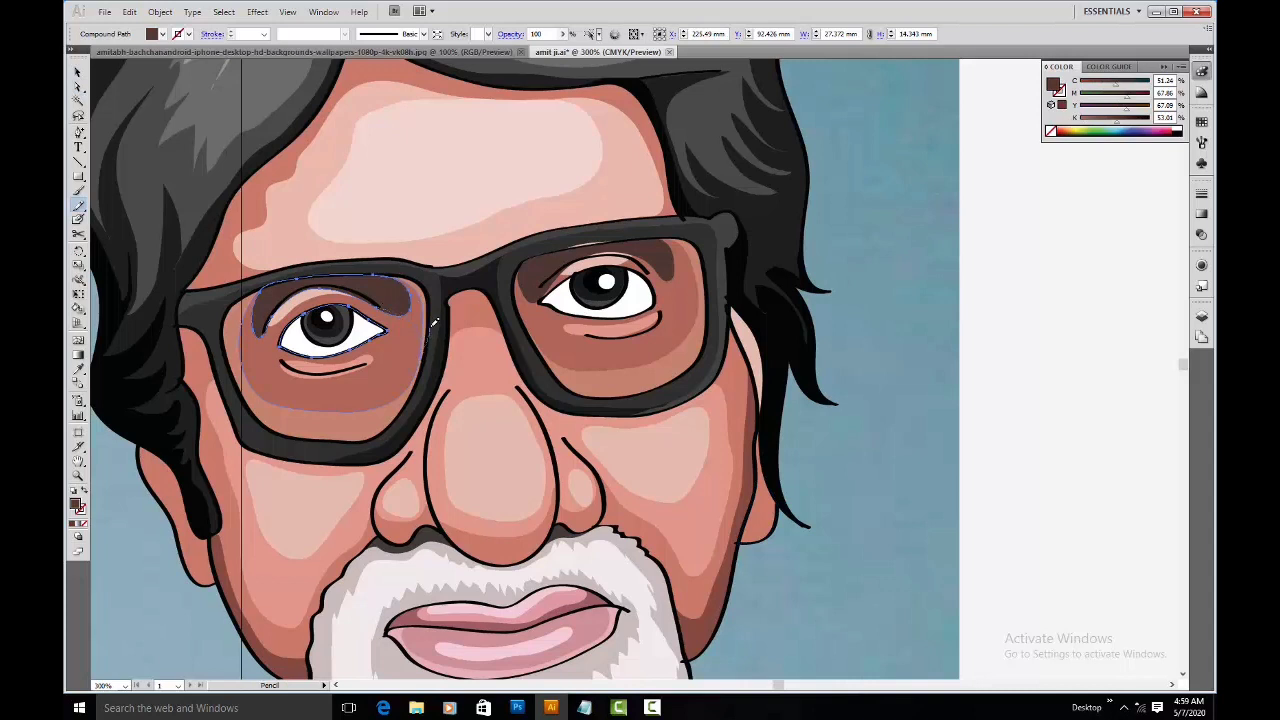
Step: Extend the dark shadow above the right eye down the lens edge beside the nose, to about 28 mm wide and 19 mm high
key("a")
left_click(545, 279)
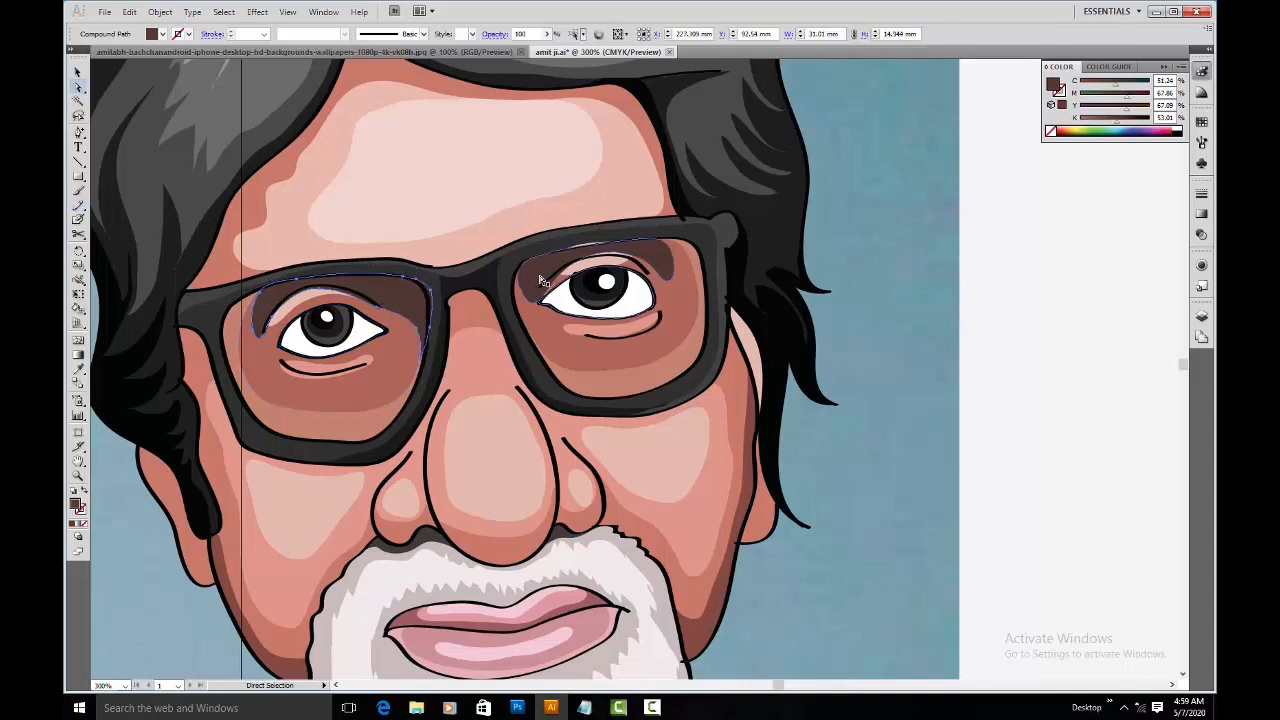
key("n")
mouse_move(524, 266)
left_mouse_down()
mouse_move(518, 310)
mouse_move(537, 350)
left_mouse_up()
mouse_move(515, 283)
left_mouse_down()
mouse_move(540, 256)
mouse_move(650, 232)
mouse_move(540, 216)
mouse_move(640, 296)
mouse_move(567, 345)
mouse_move(527, 292)
left_mouse_up()
key("a")
Step: Fill the narrow strip between the right cheek and the side hair with the grey sampled from the hair highlight
key("space")
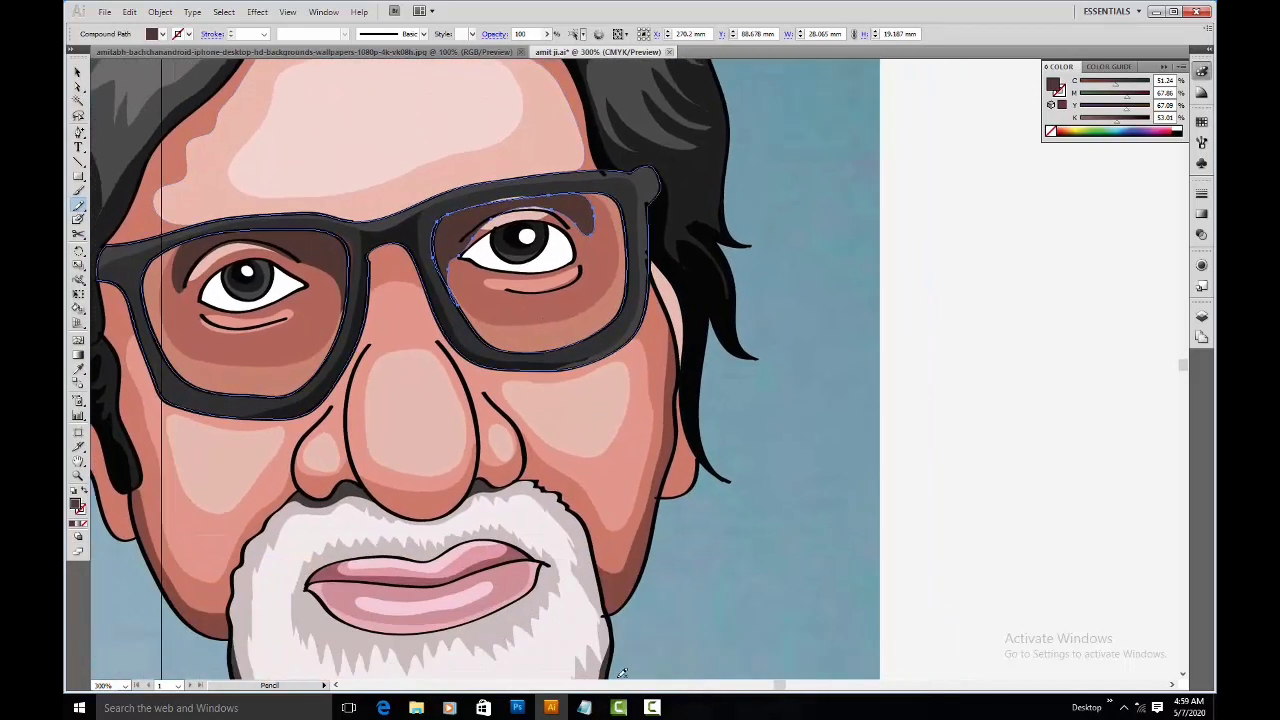
left_click(778, 373)
left_click(674, 311)
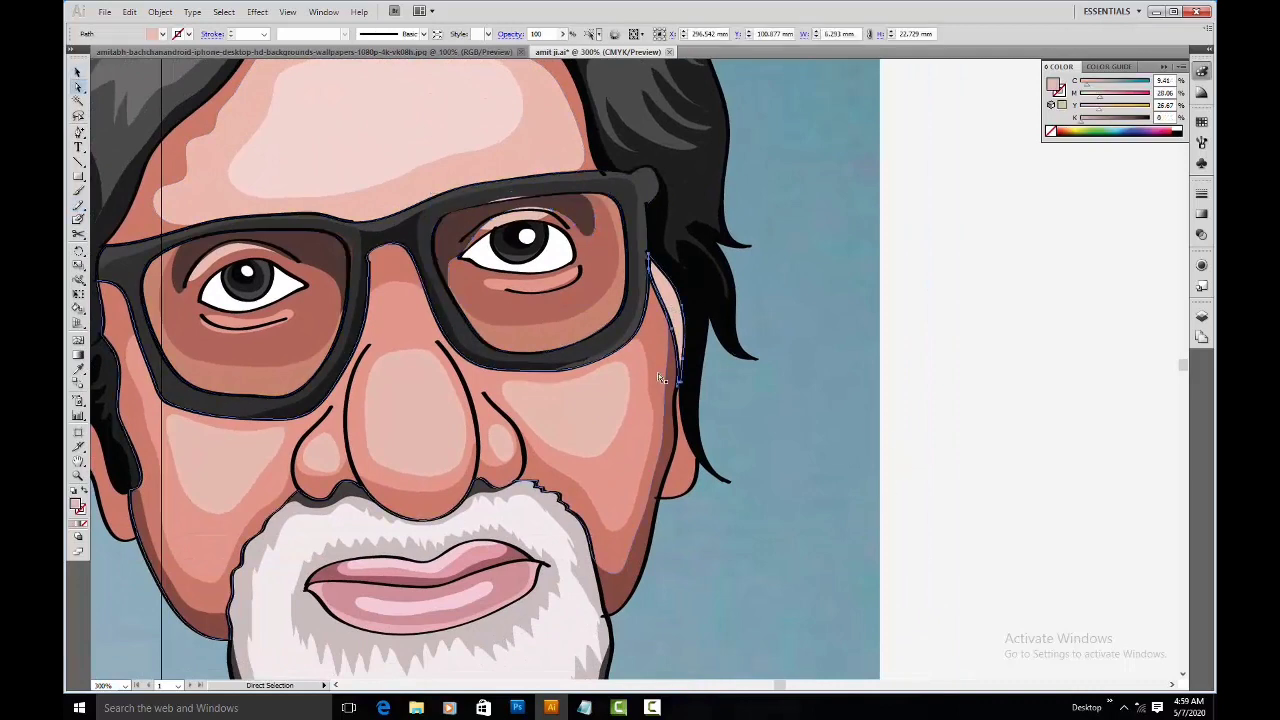
key("space")
left_click_drag(607, 518, 691, 308)
key("i")
left_click(707, 383)
key("space")
left_click_drag(708, 380, 663, 457)
left_click(667, 458)
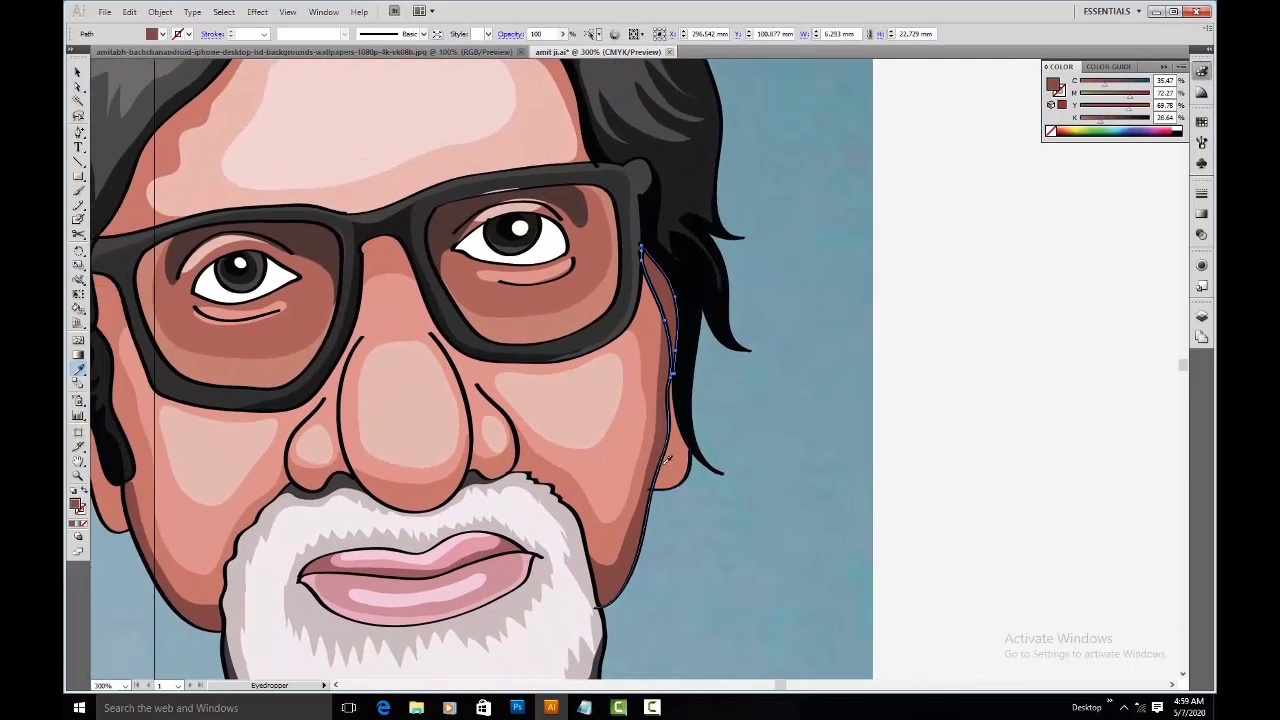
left_click(692, 300)
key("space")
left_click_drag(631, 113, 635, 351)
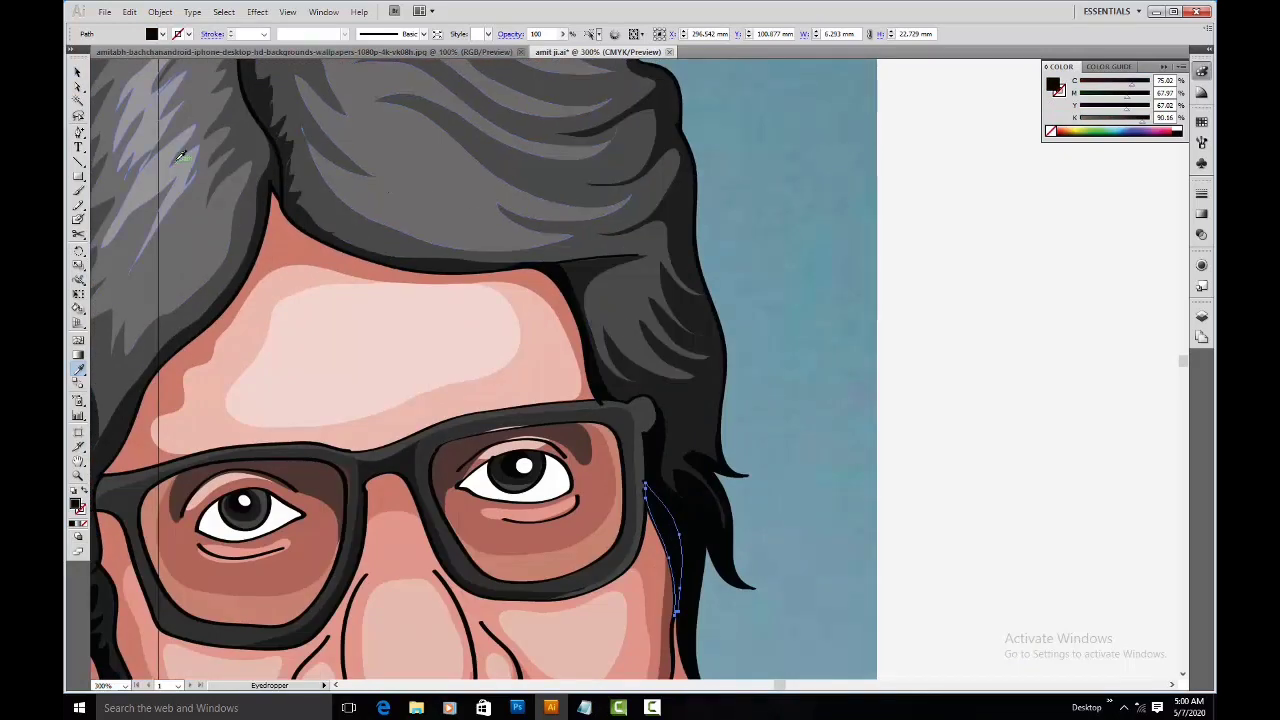
left_click(180, 158)
Step: Split off a jagged sideburn shape about 9.5 mm wide and 26 mm high from the hair beside the left cheek
key("space")
left_click_drag(411, 451, 757, 197)
key("a")
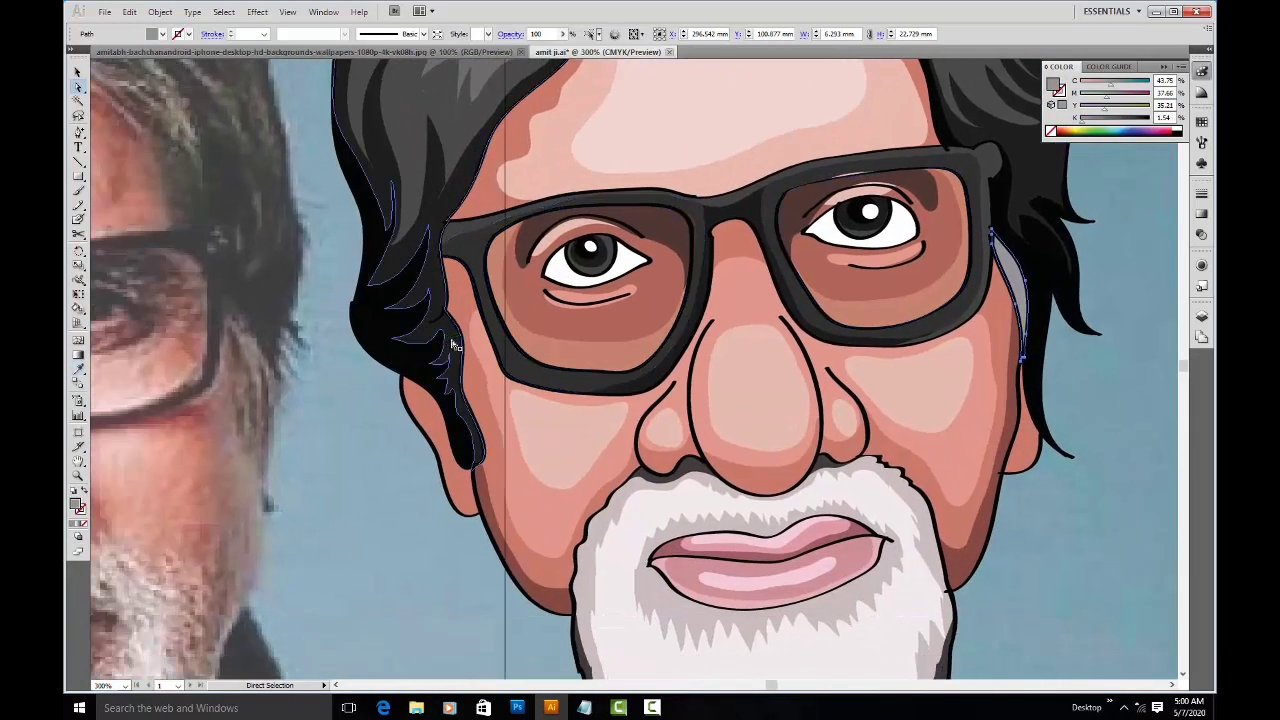
left_click(455, 342)
key("n")
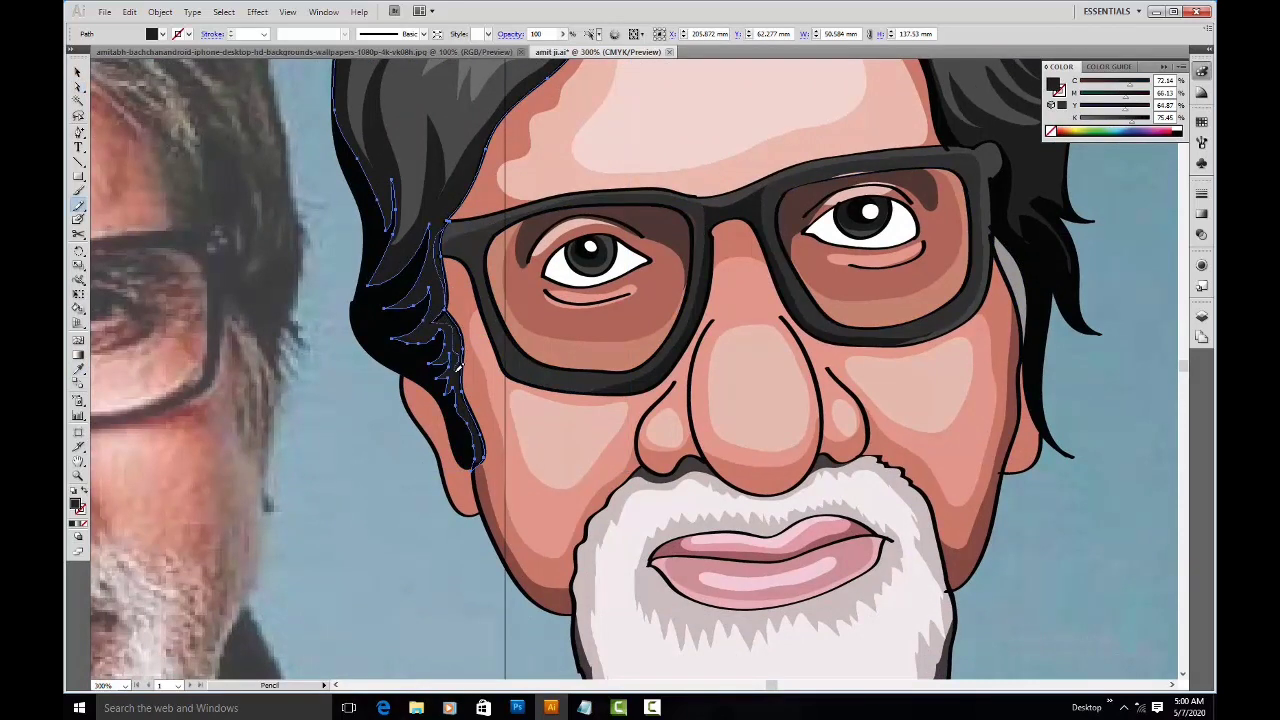
left_click_drag(480, 447, 481, 449)
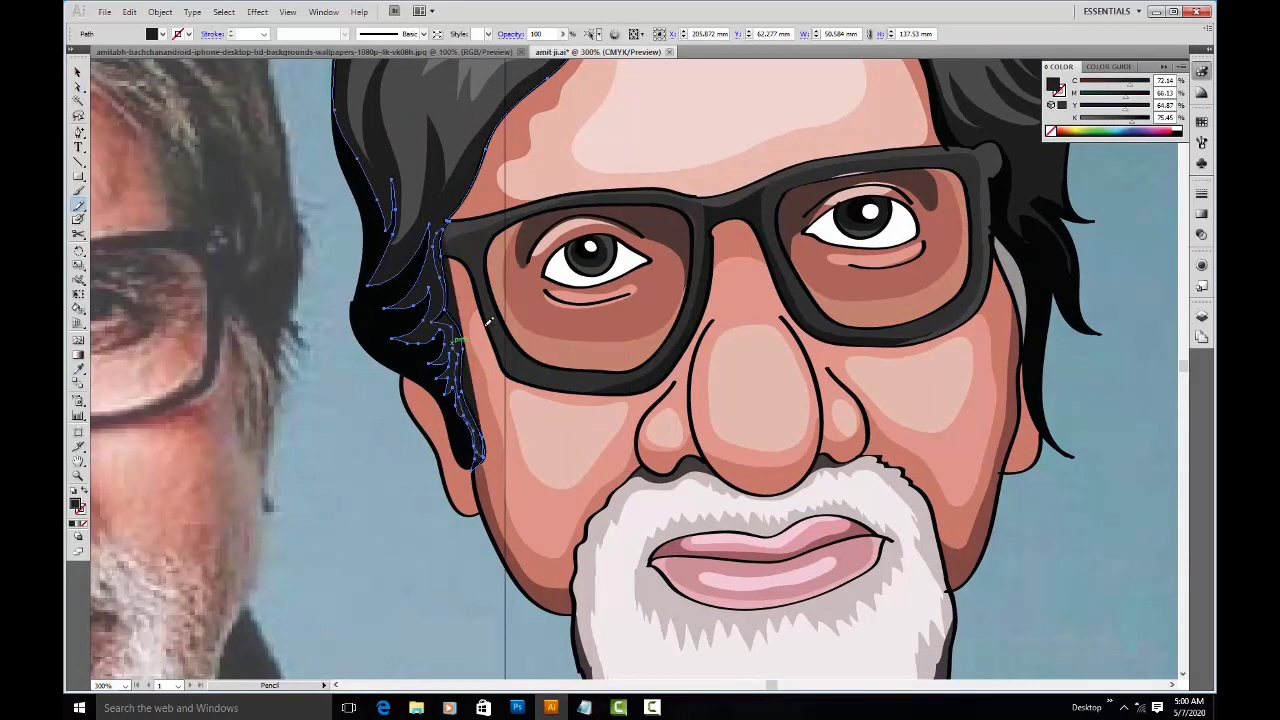
key("ctrl+shift+a")
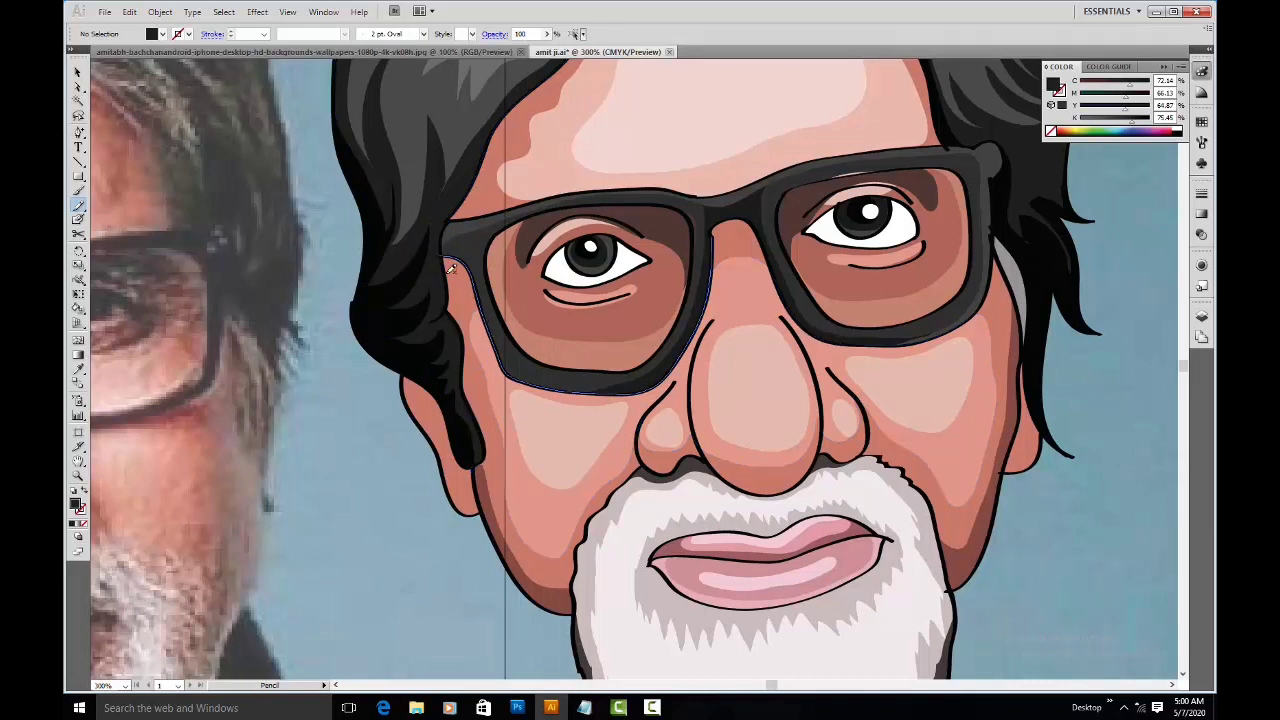
left_click(452, 296, "ctrl")
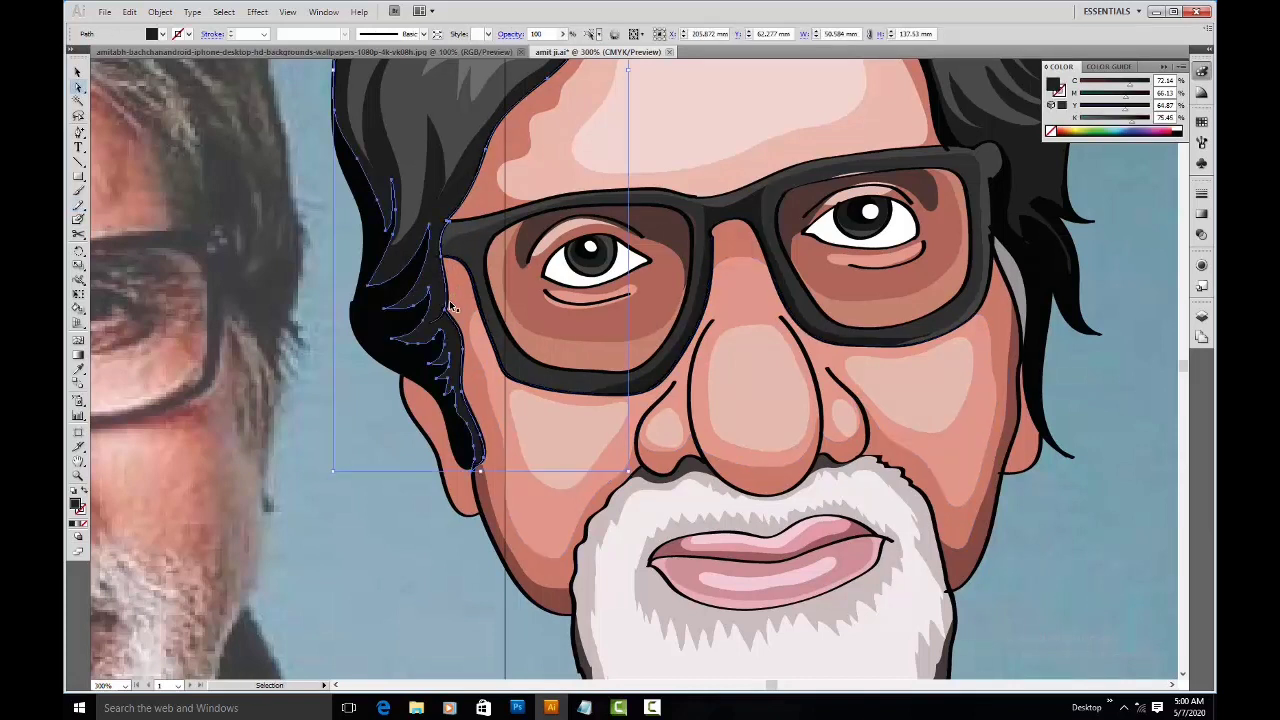
left_click(459, 316, "ctrl")
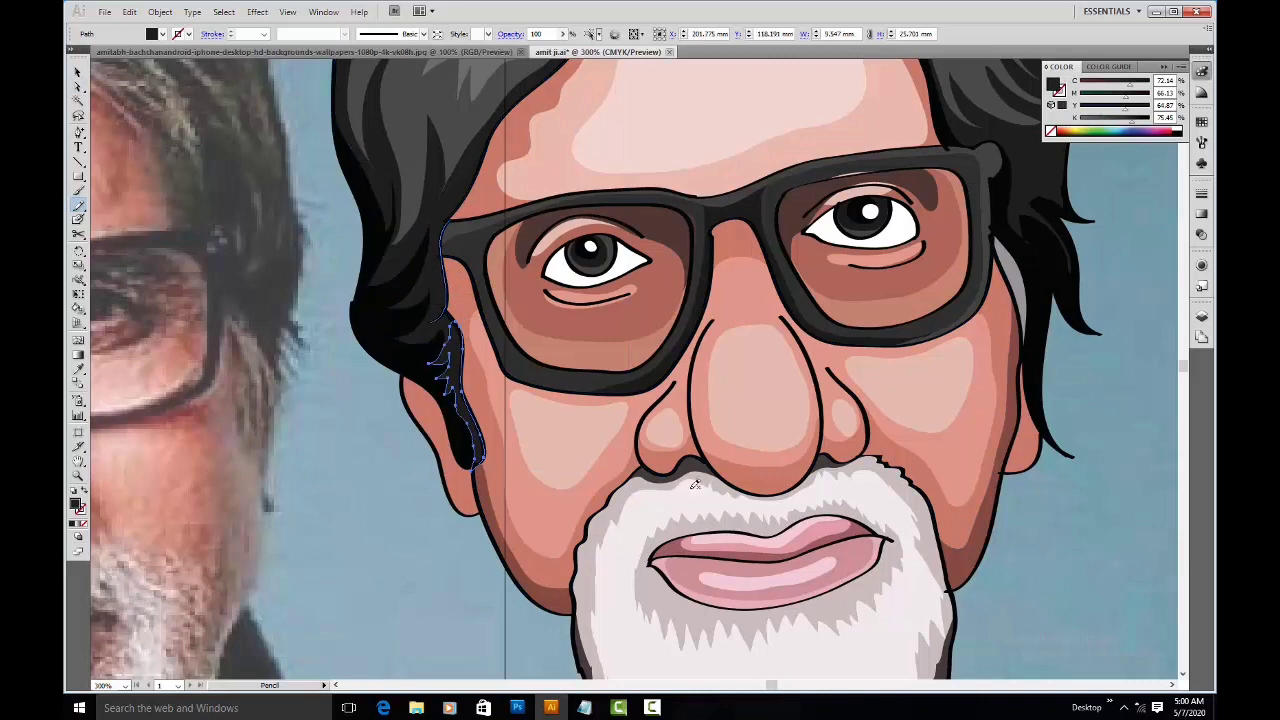
Step: Fill the left sideburn shape with the grey sampled from the opposite sideburn strip
key("i")
left_click(1012, 272)
left_click_drag(1038, 290, 786, 286)
key("v")
left_click(995, 404)
Step: Examine the whole portrait beside the reference photo and the flat, unshaded jacket
key("ctrl+1")
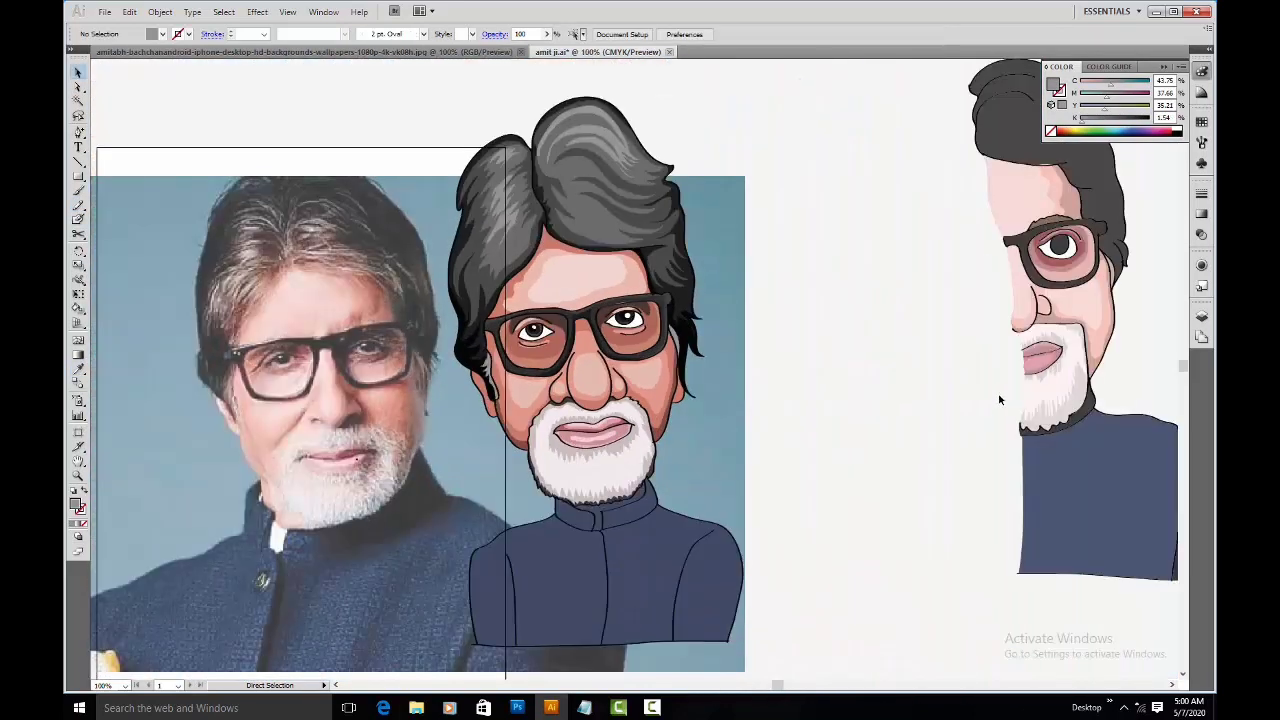
key("ctrl+equal")
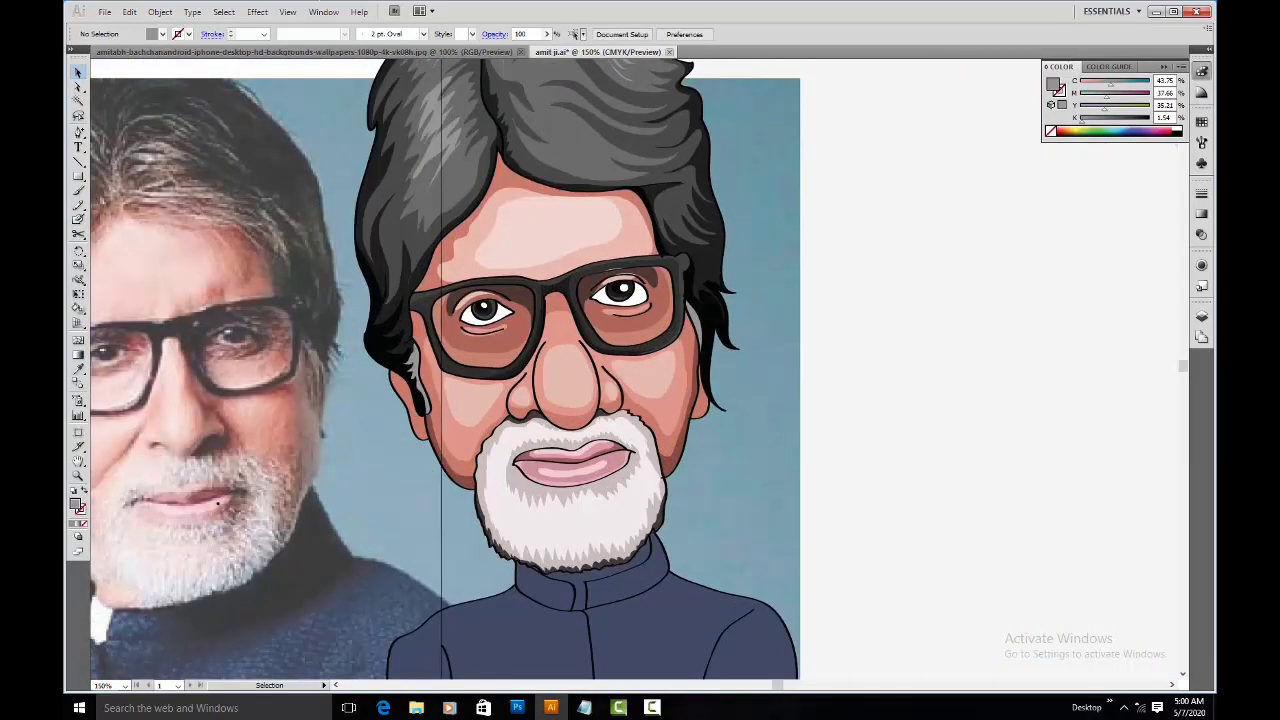
left_click_drag(717, 533, 752, 355)
left_click_drag(740, 586, 744, 423)
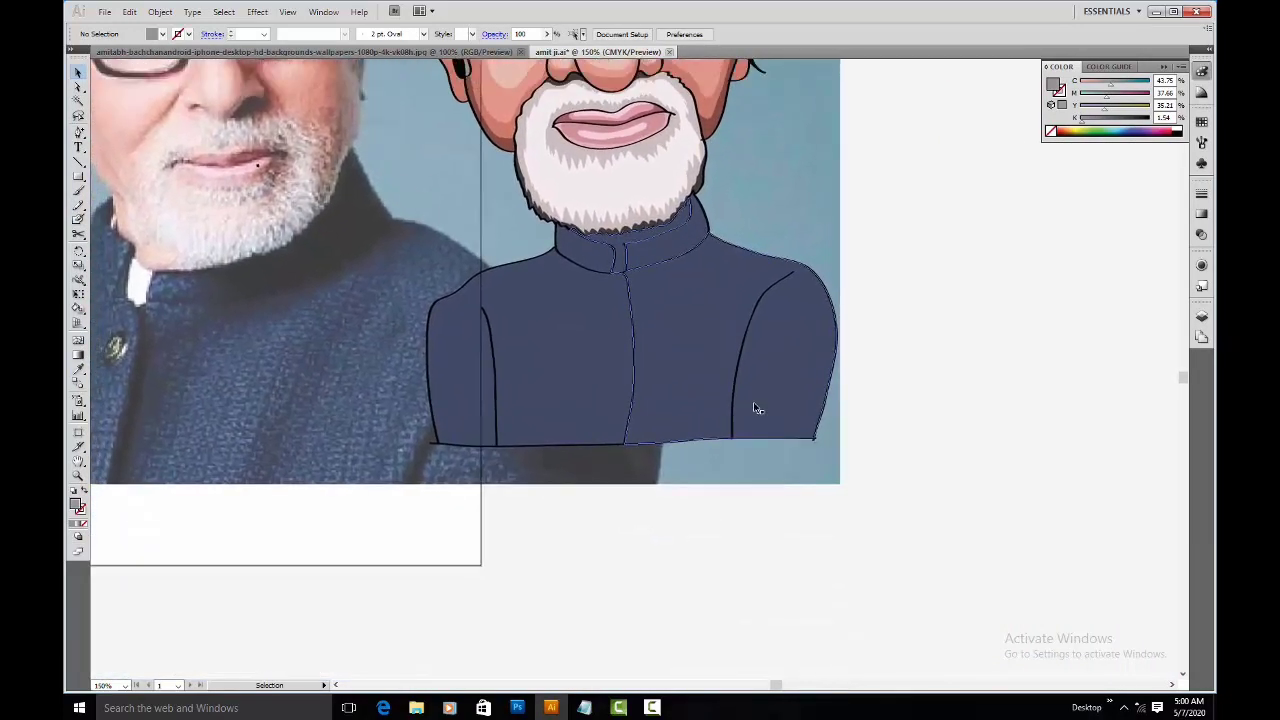
key("ctrl+equal")
key("ctrl+equal")
key("ctrl+equal")
key("ctrl+minus")
key("ctrl+minus")
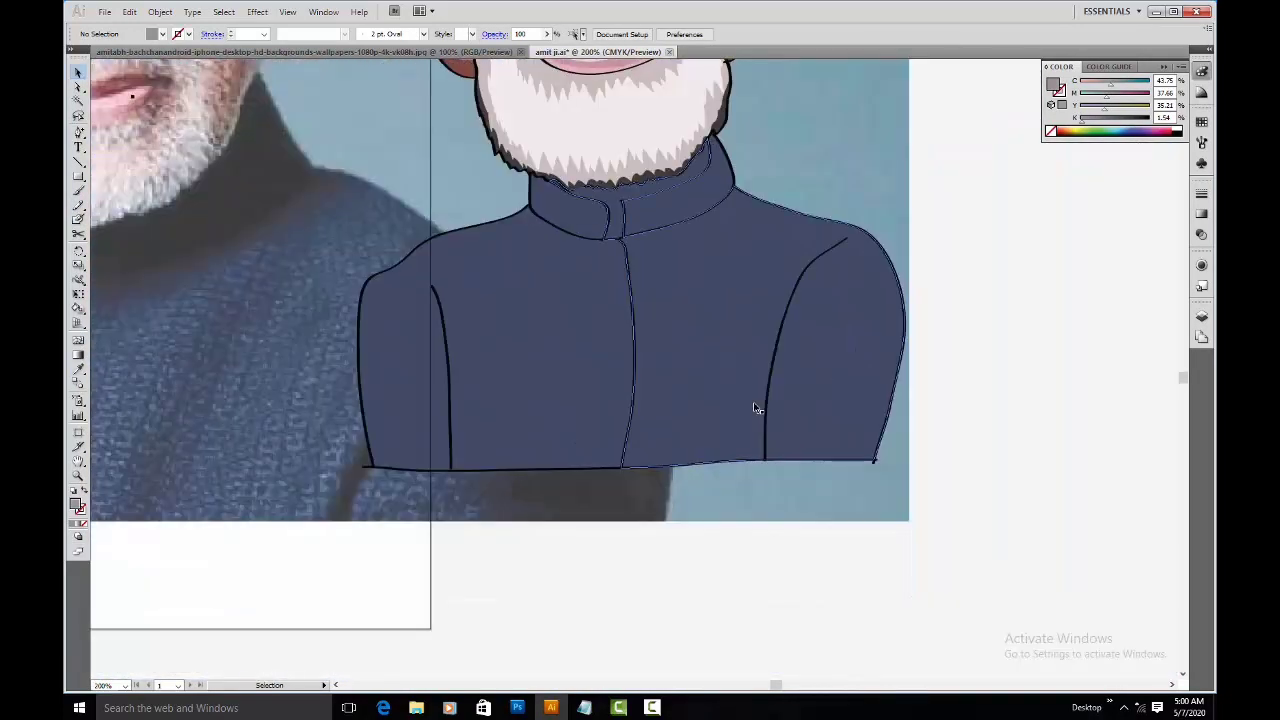
Step: Draw the lit area of the left jacket half as rounded sleeve and chest shapes, about 68 mm wide and 63 mm high overall
left_click_drag(754, 384, 747, 441)
key("a")
left_click(616, 364)
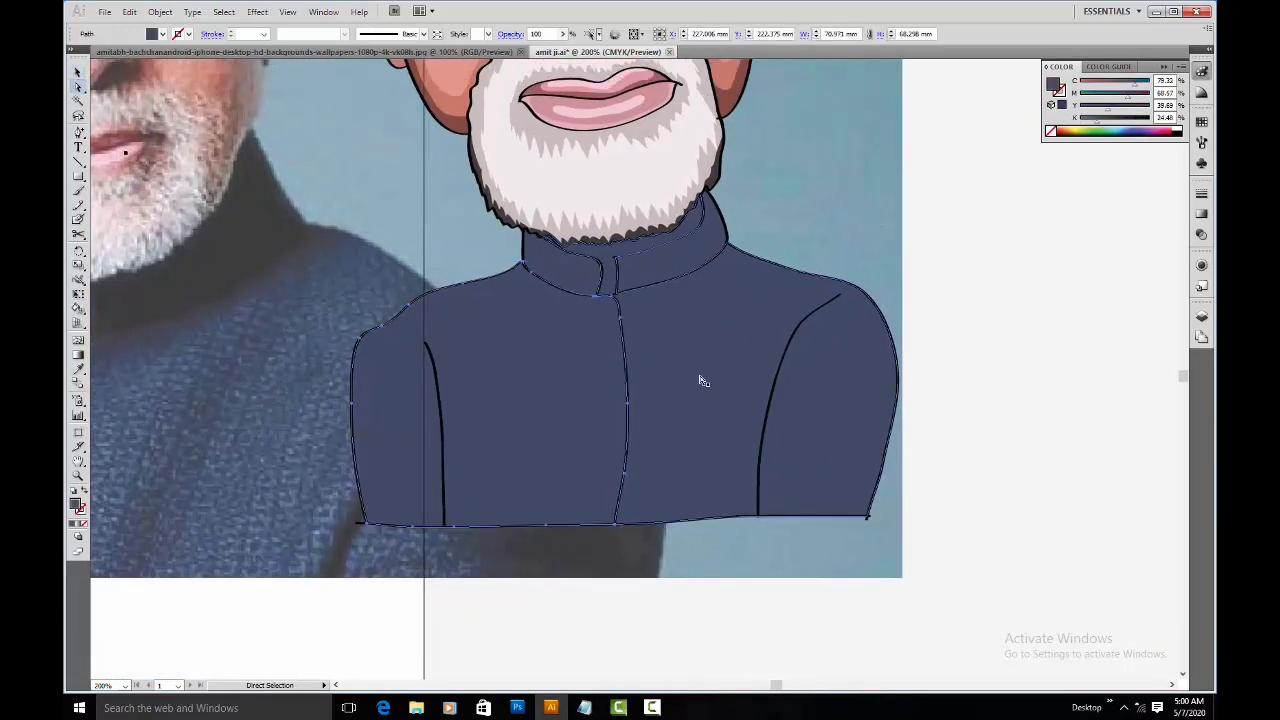
key("n")
mouse_move(442, 425)
left_mouse_down()
mouse_move(563, 386)
mouse_move(587, 395)
left_mouse_up()
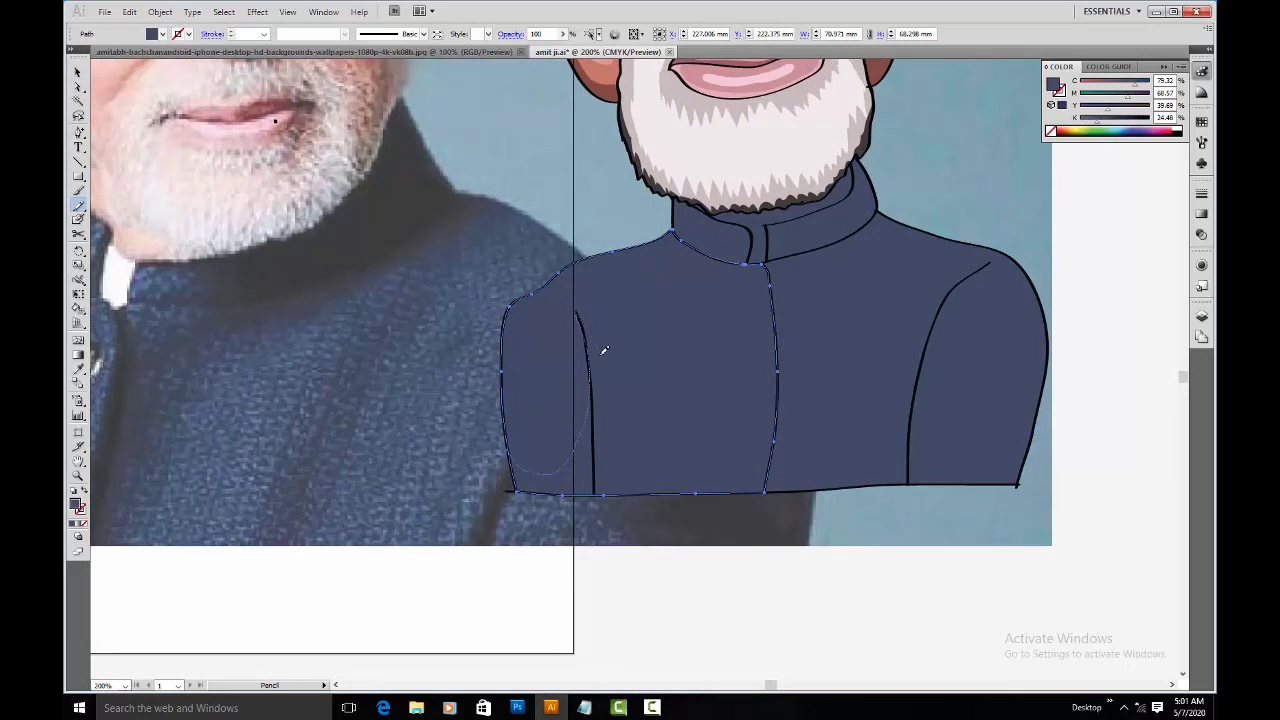
mouse_move(748, 263)
left_mouse_down()
mouse_move(634, 268)
mouse_move(681, 445)
left_mouse_up()
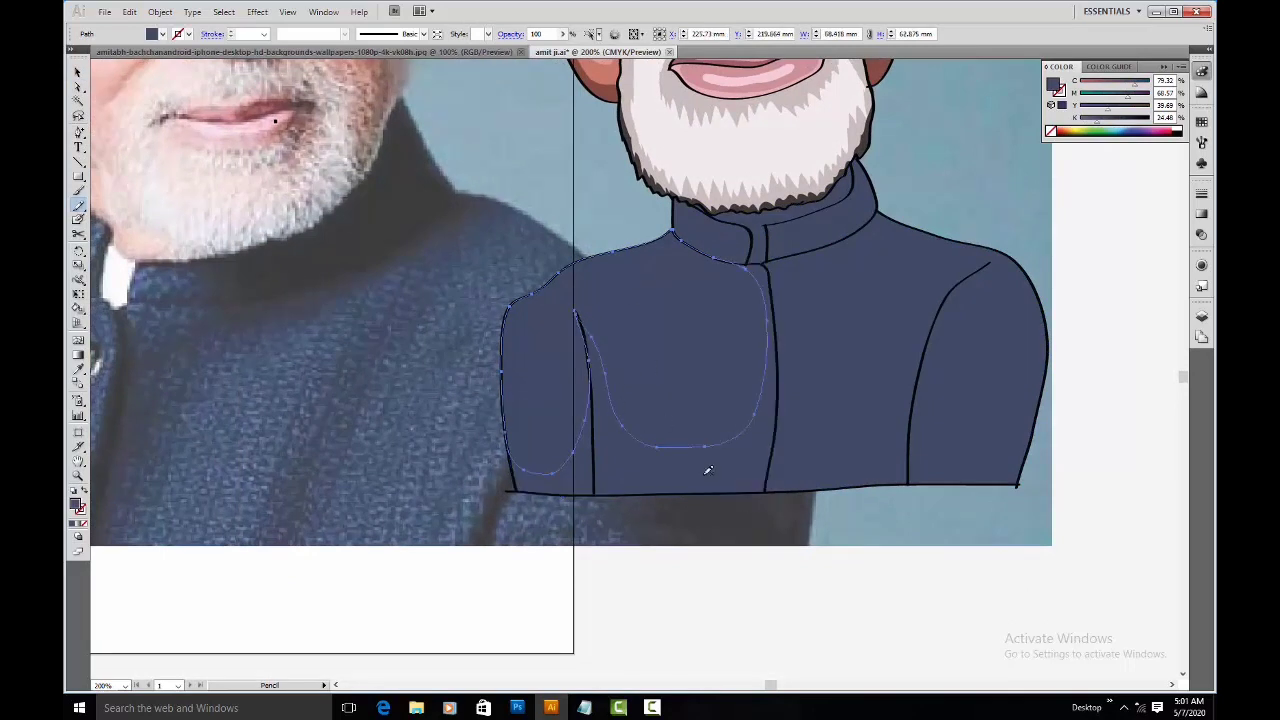
Step: Fill the left jacket half's shadow layer behind the lit shapes with dark navy, about C 80, M 71, Y 52, K 53
key("a")
double_click(76, 503)
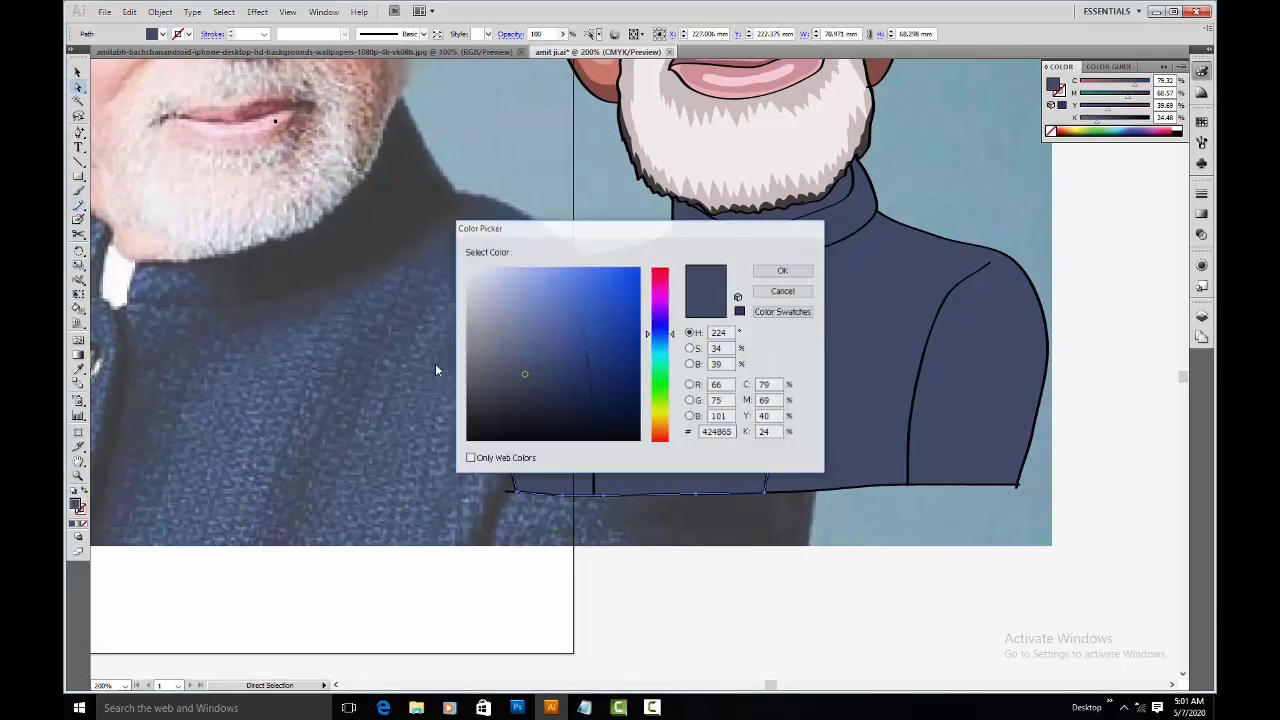
left_click(805, 274)
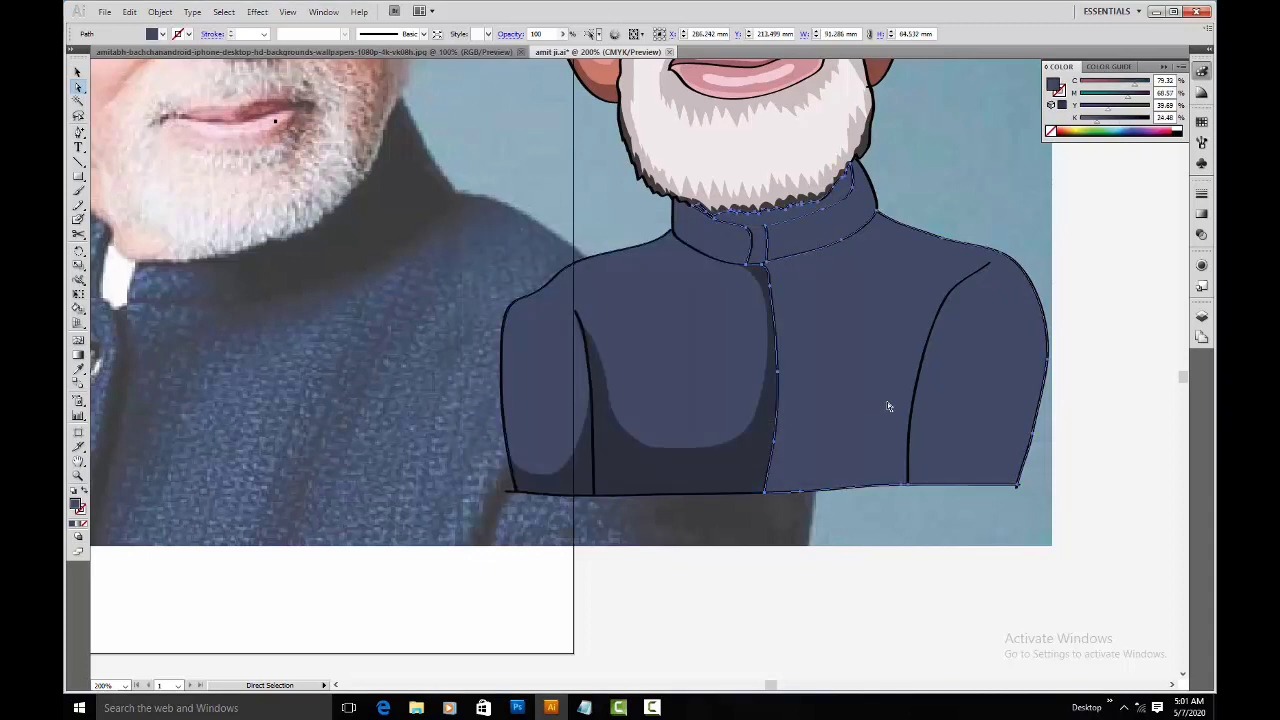
Step: Outline the right jacket half's lit chest and sleeve, about 88 by 73 mm, and fill its shadow layer with the left half's dark navy
key("n")
left_click_drag(1021, 279, 1000, 250)
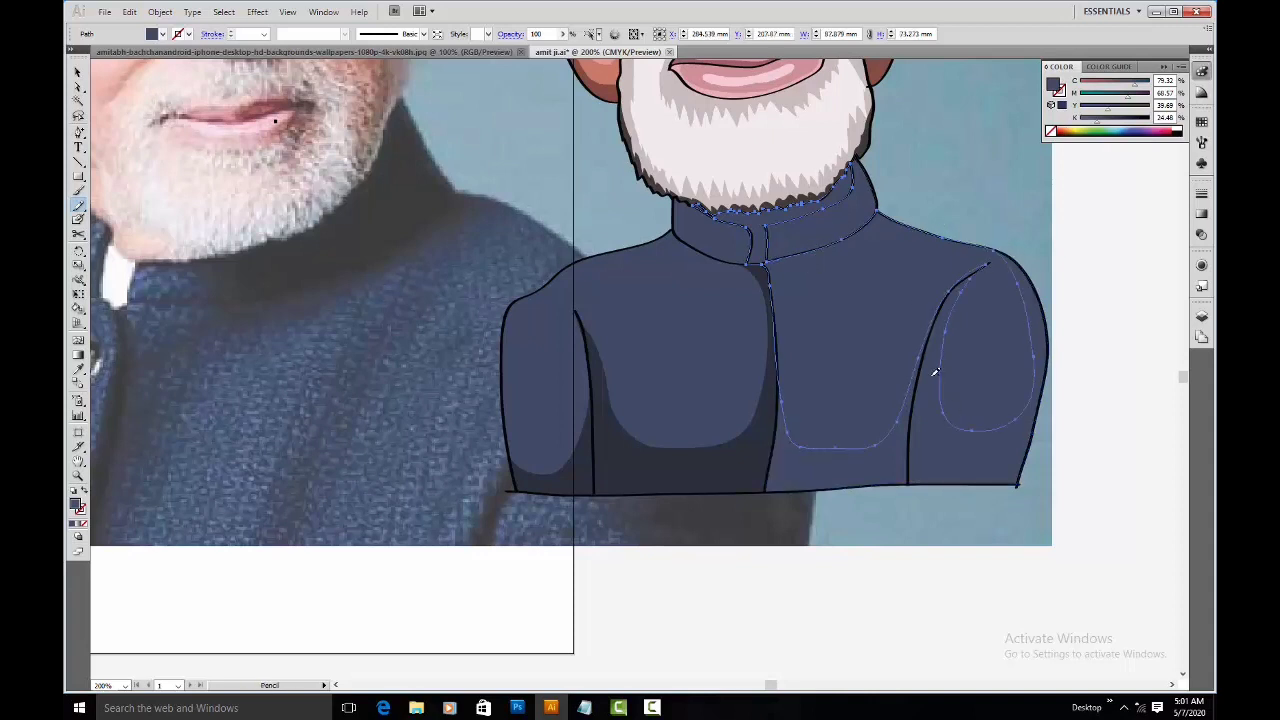
key("a")
left_click(958, 467)
key("i")
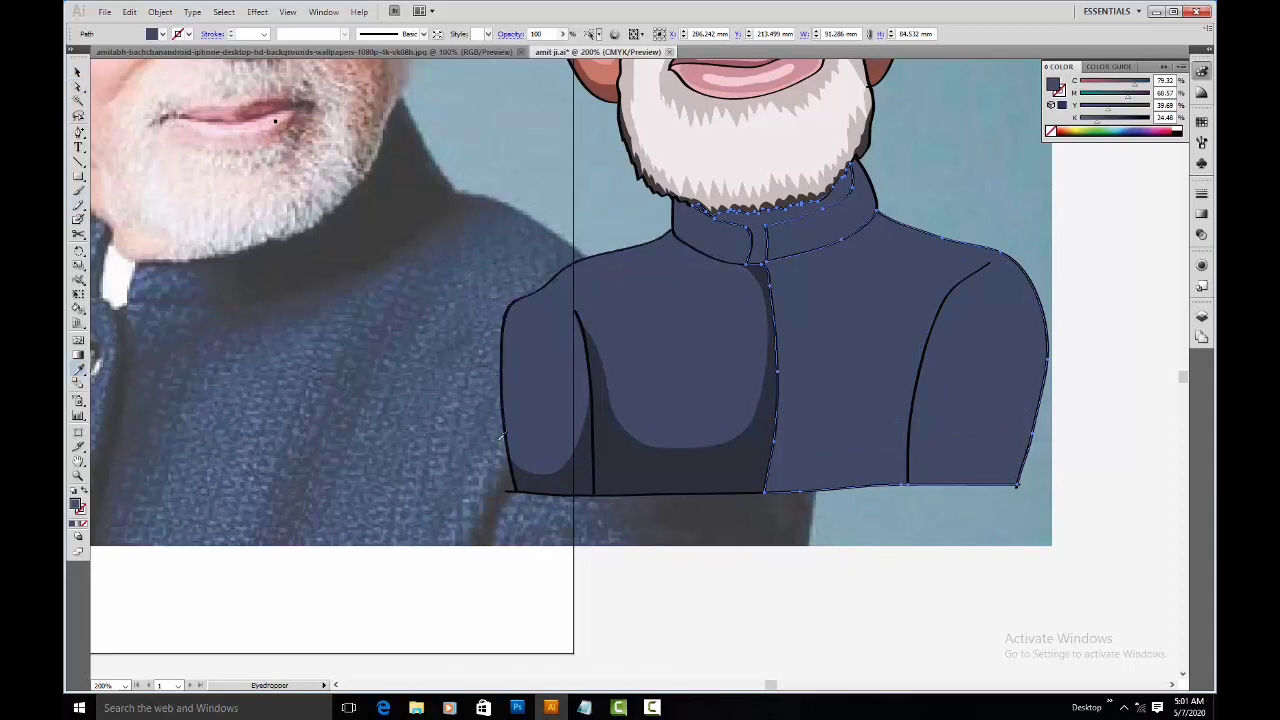
left_click(755, 452)
left_click_drag(861, 256, 834, 462)
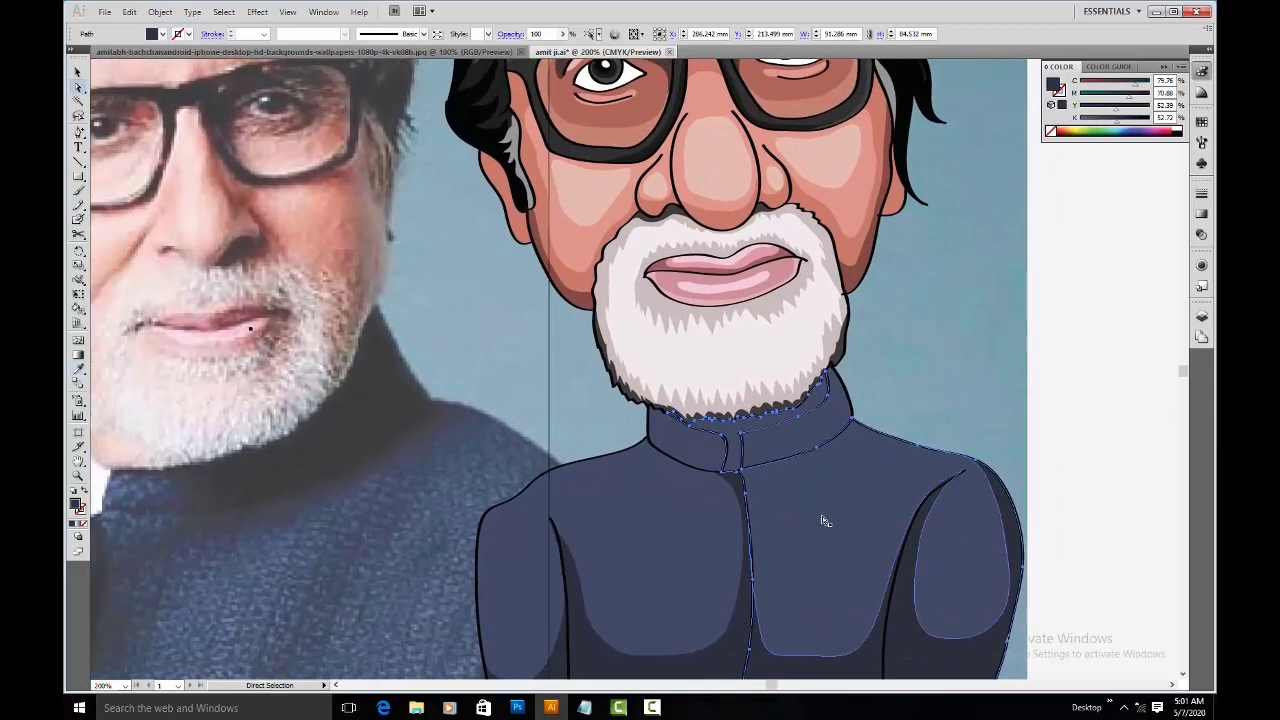
Step: Split off the inner collar shape under the beard, about 41 mm wide and 26 mm high, from the right jacket half
key("v")
key("a")
key("n")
left_click_drag(741, 470, 837, 443)
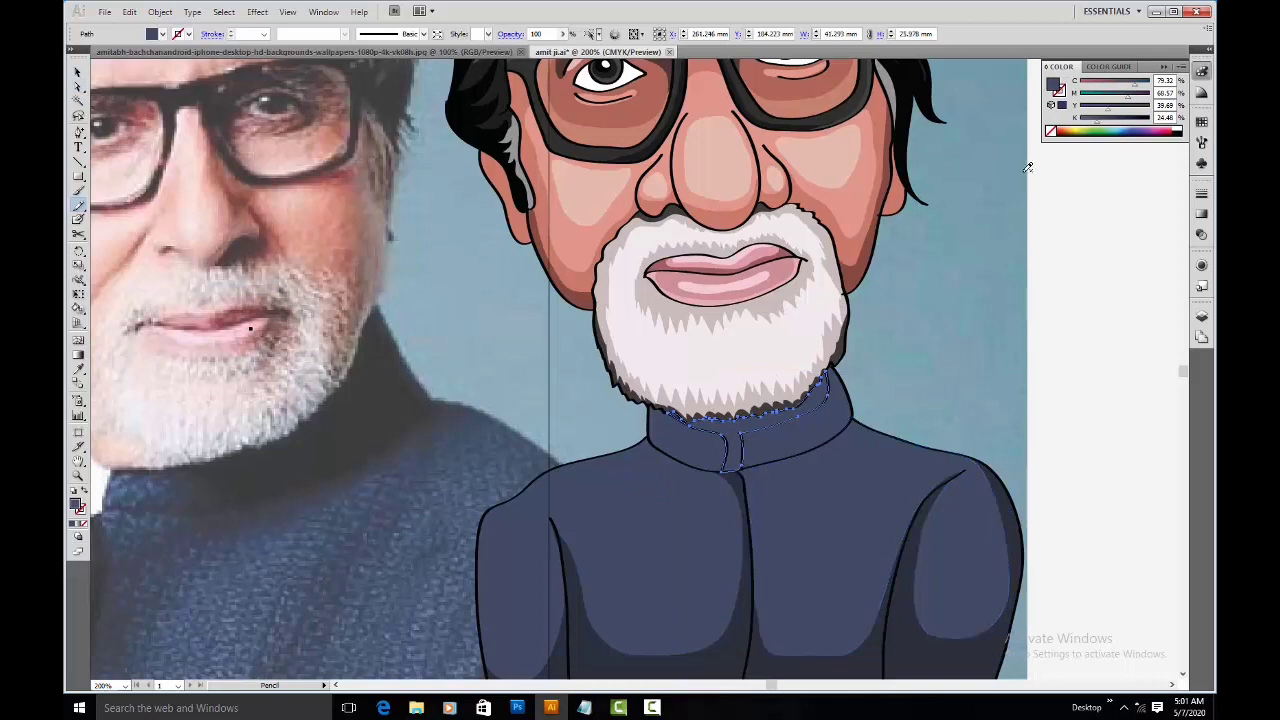
Step: Fill the inner collar shape with a near-white grey of about C 10, M 7, Y 8, K 0
double_click(79, 507)
left_click_drag(530, 365, 463, 363)
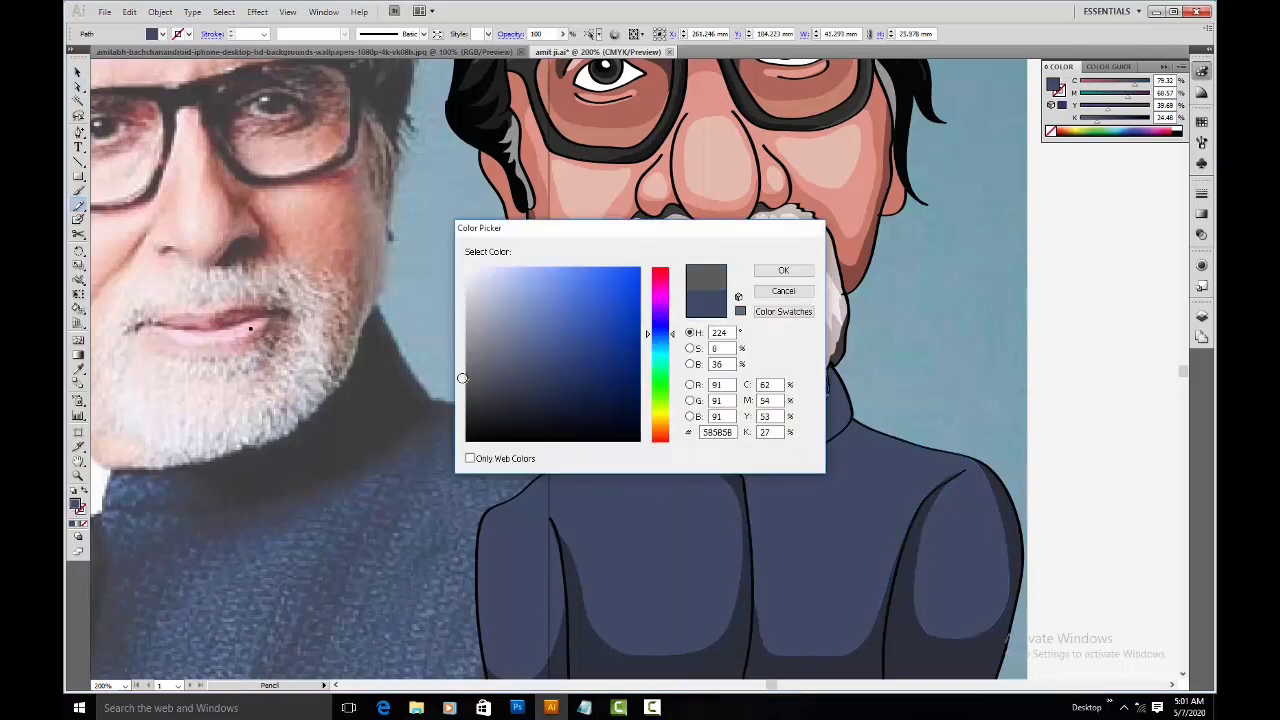
left_click(785, 269)
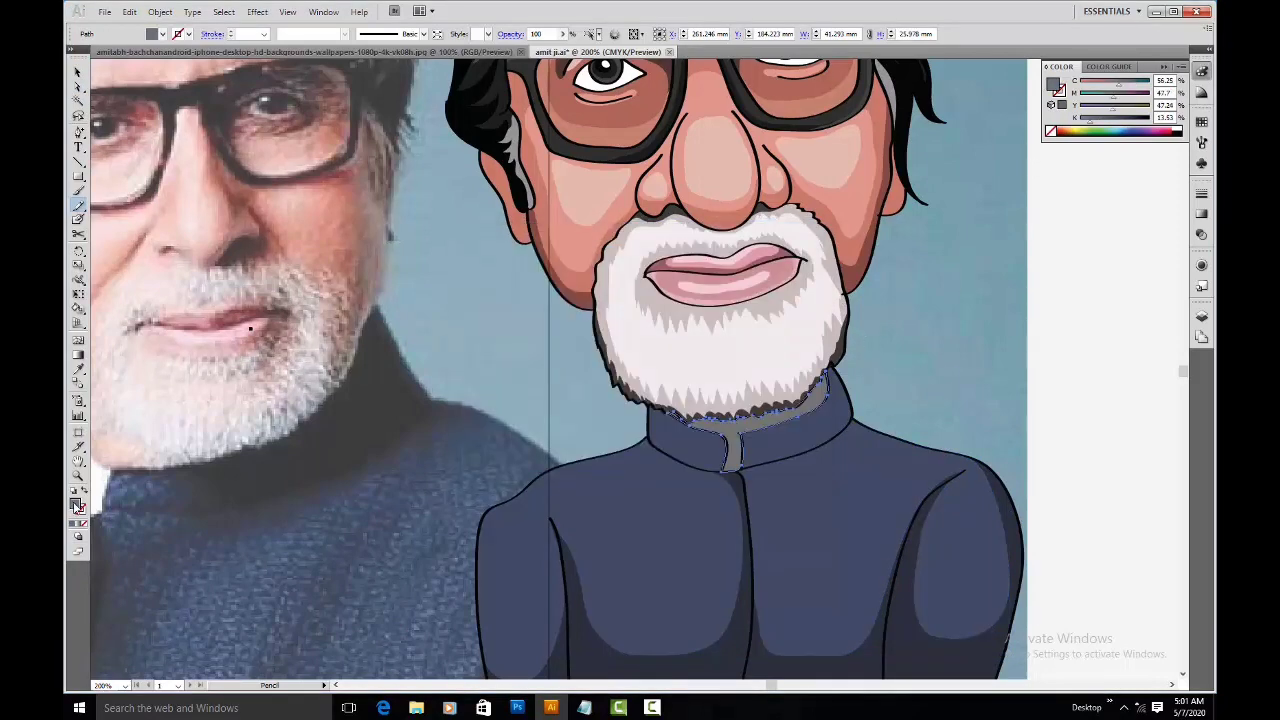
double_click(79, 507)
left_click_drag(517, 289, 463, 283)
left_click(782, 269)
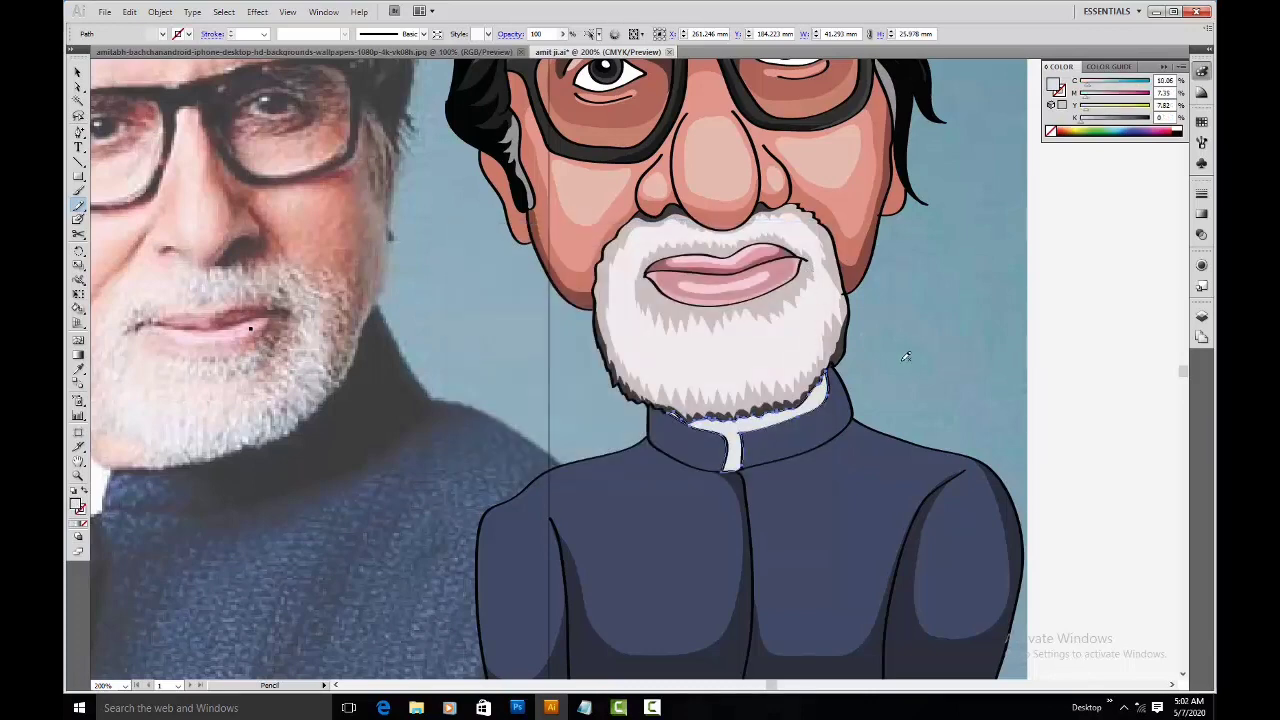
Step: Trim the white inner collar to a narrower strip about 30 mm wide and 26 mm high, leaving the neck as a separate area
left_click_drag(905, 369, 863, 311)
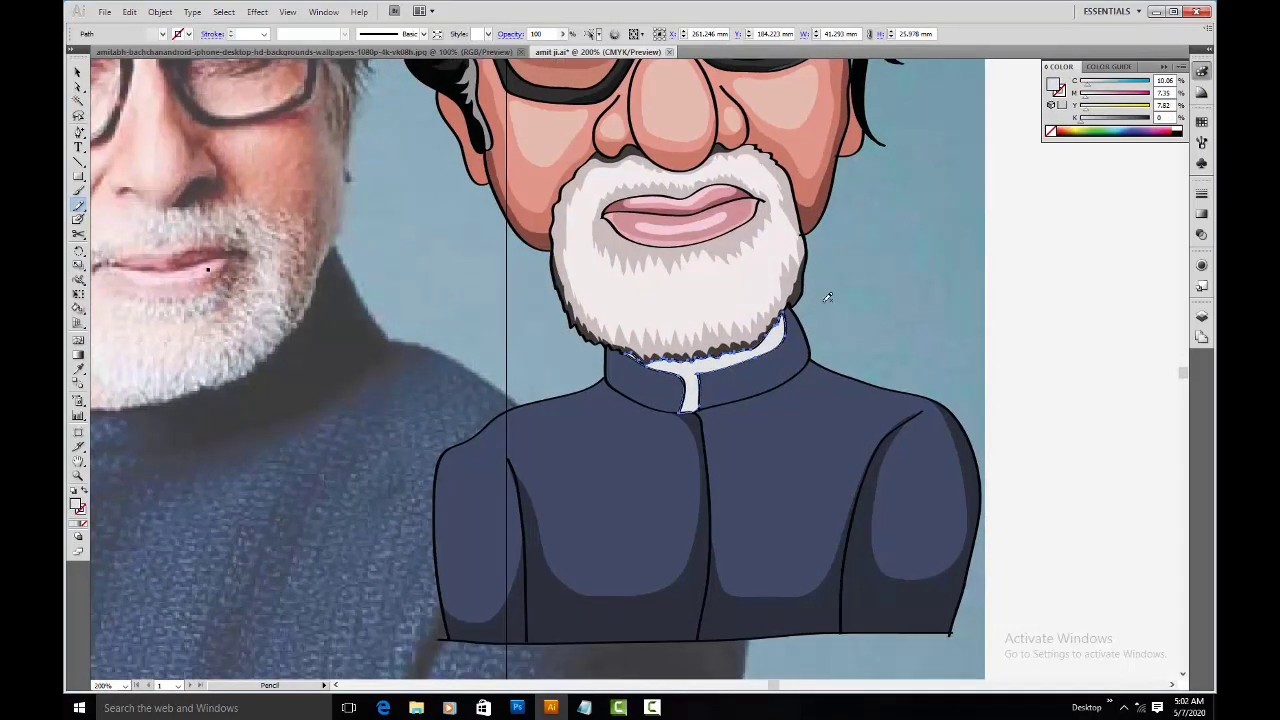
left_click(764, 396, "ctrl")
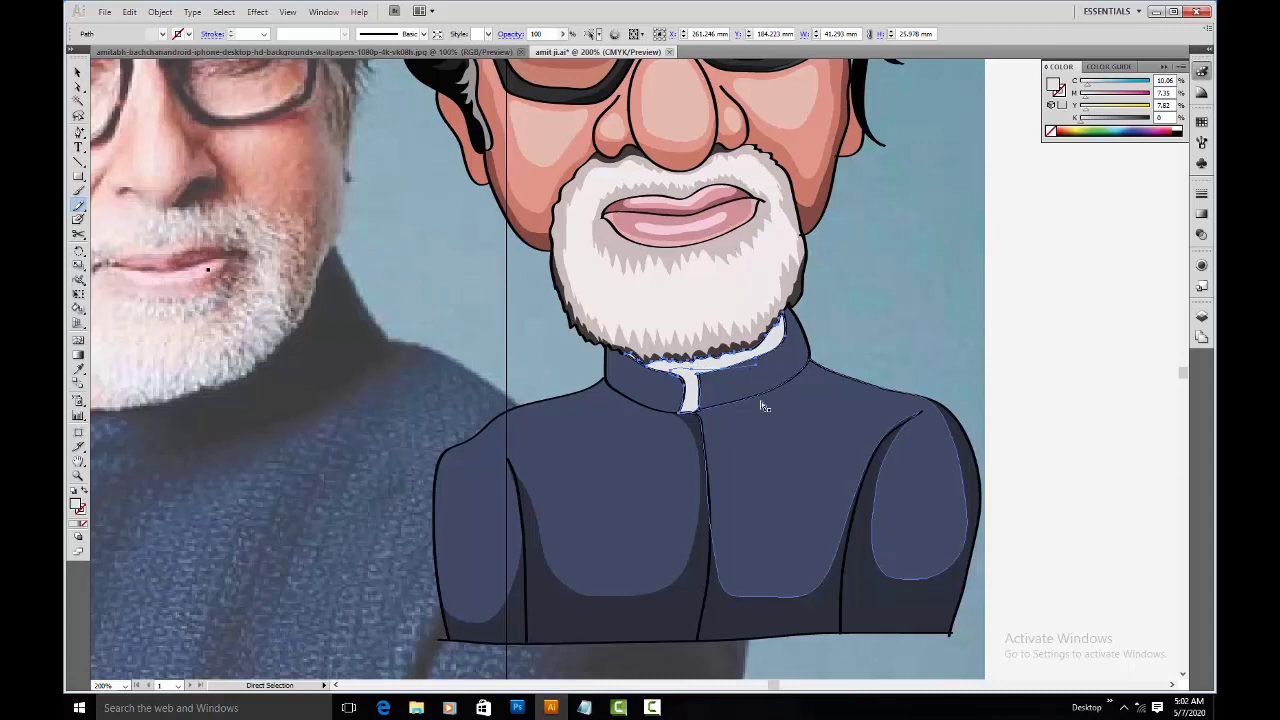
left_click_drag(777, 332, 790, 366)
left_click(405, 424, "ctrl")
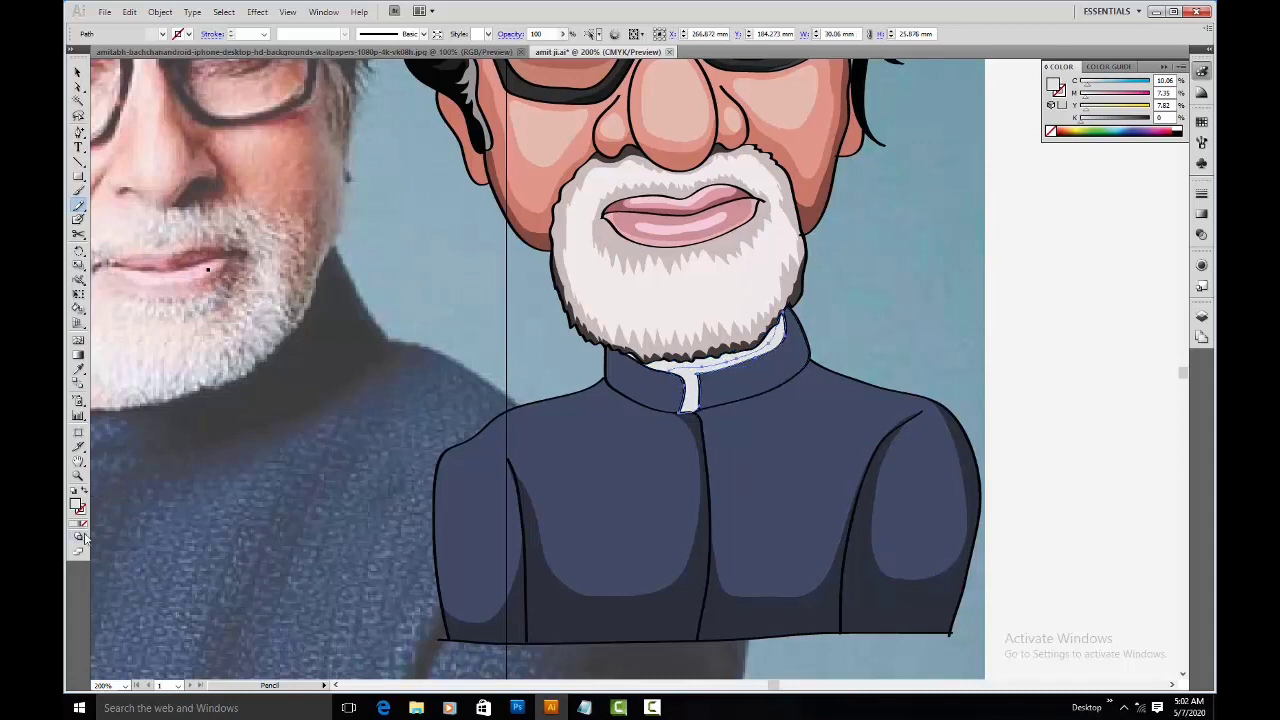
double_click(77, 504)
left_click(795, 290)
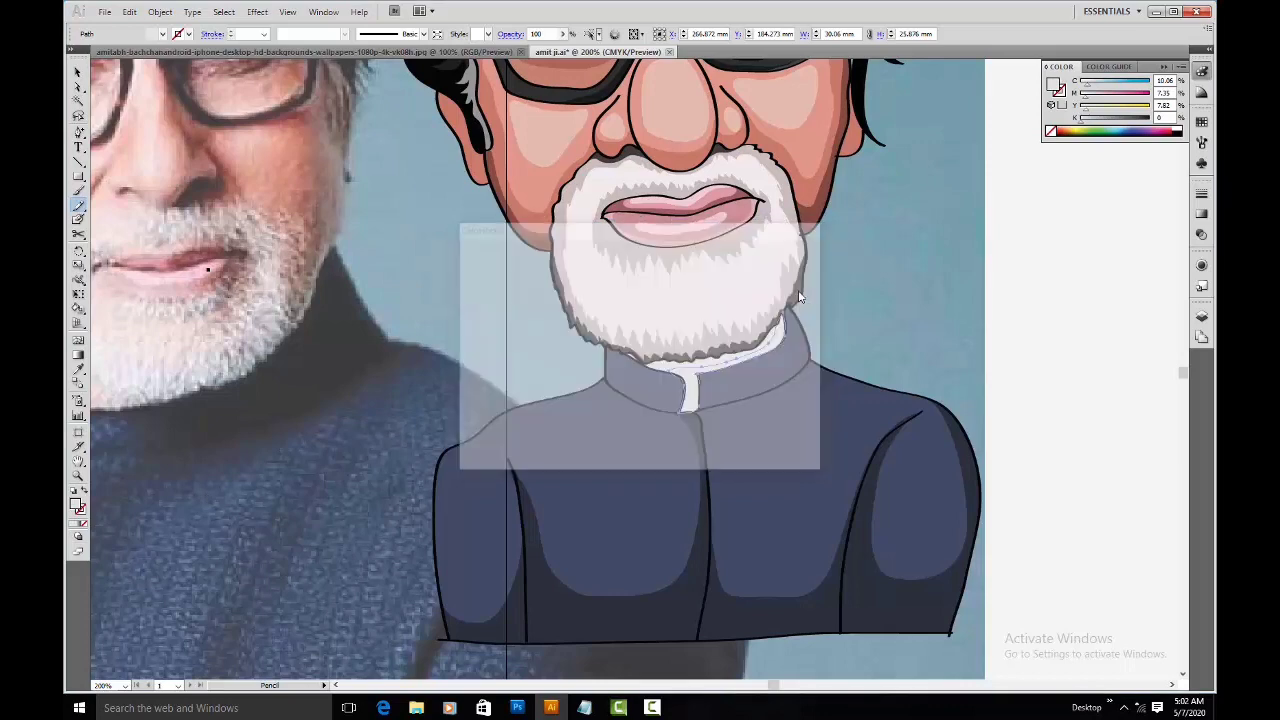
Step: Fill the neck area between the beard and the white collar strip with the brown sampled from the face shadow
key("a")
key("i")
left_click(813, 192)
key("v")
left_click(1141, 294)
Step: Try to draw and lighten a highlight about 26 mm wide and 15 mm high on the right collar panel
key("space")
left_click_drag(868, 250, 790, 198)
left_click(729, 390)
key("a")
key("n")
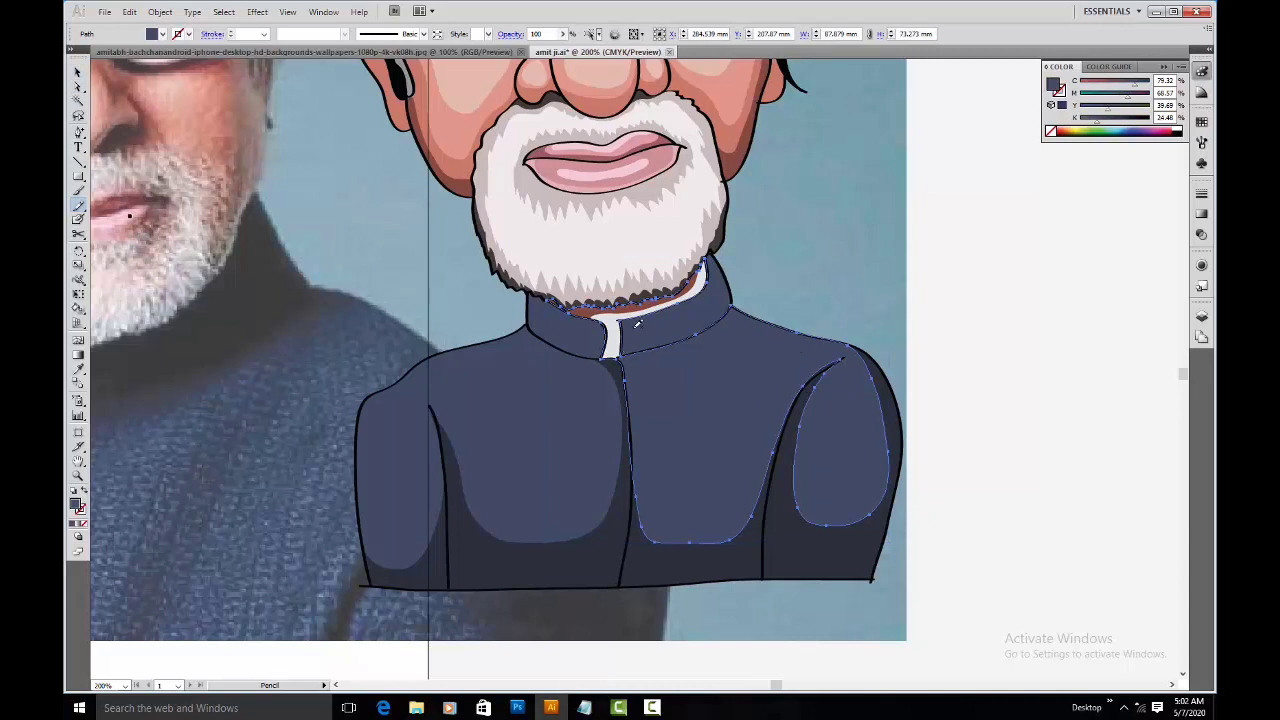
left_click_drag(713, 272, 688, 332)
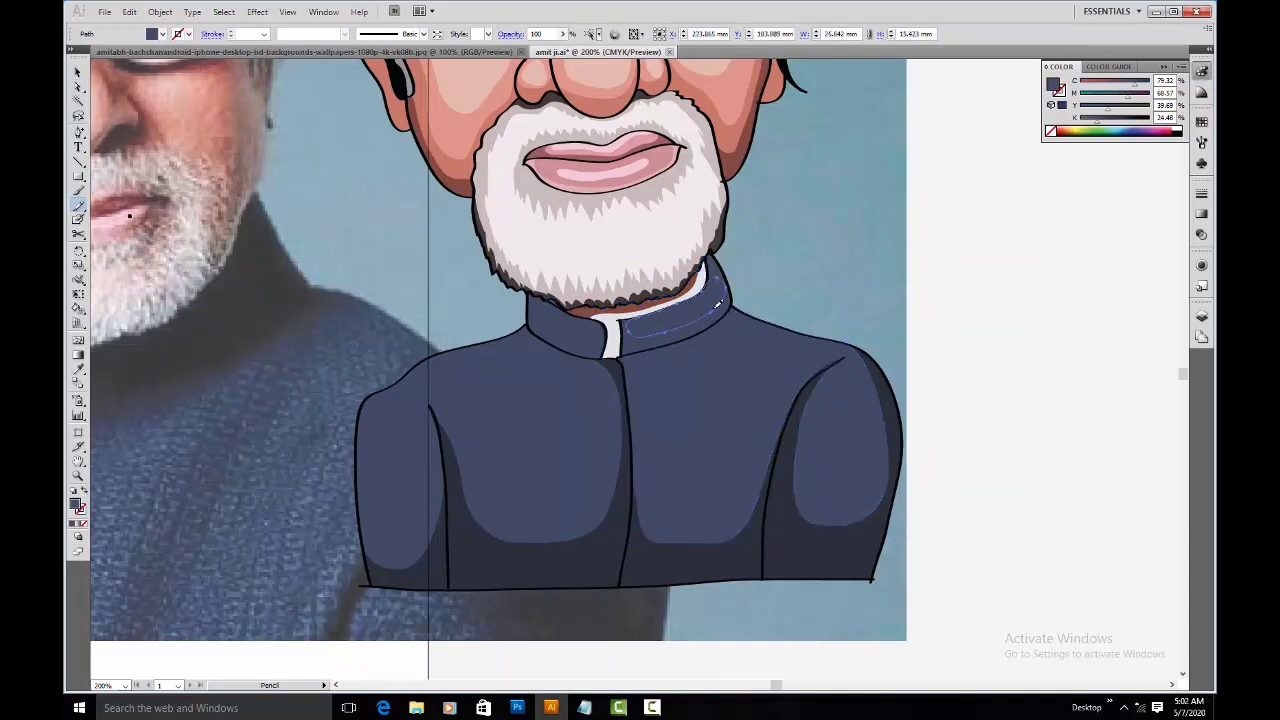
double_click(84, 506)
left_click(484, 355)
left_click(783, 271)
Step: Try to recolour the lit area of the right jacket half to the muted grey-blue 595D68
key("a")
left_click(734, 431)
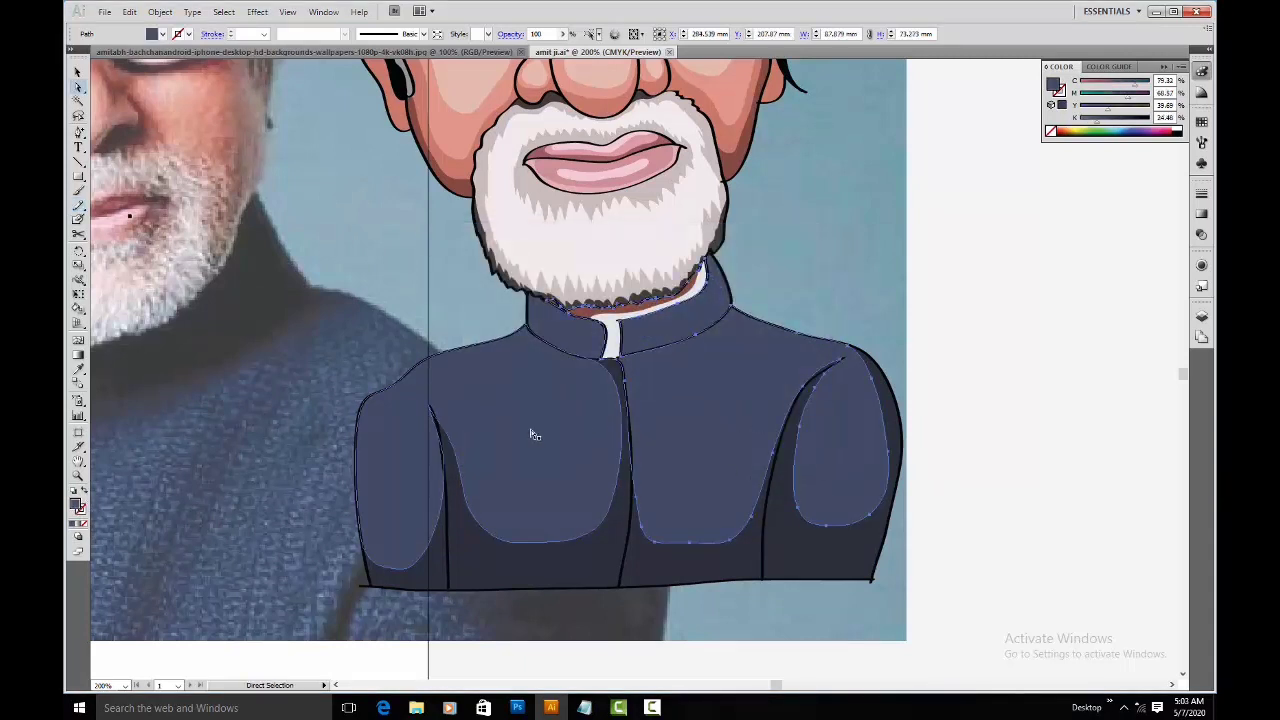
double_click(76, 506)
left_click(487, 367)
left_click(781, 271)
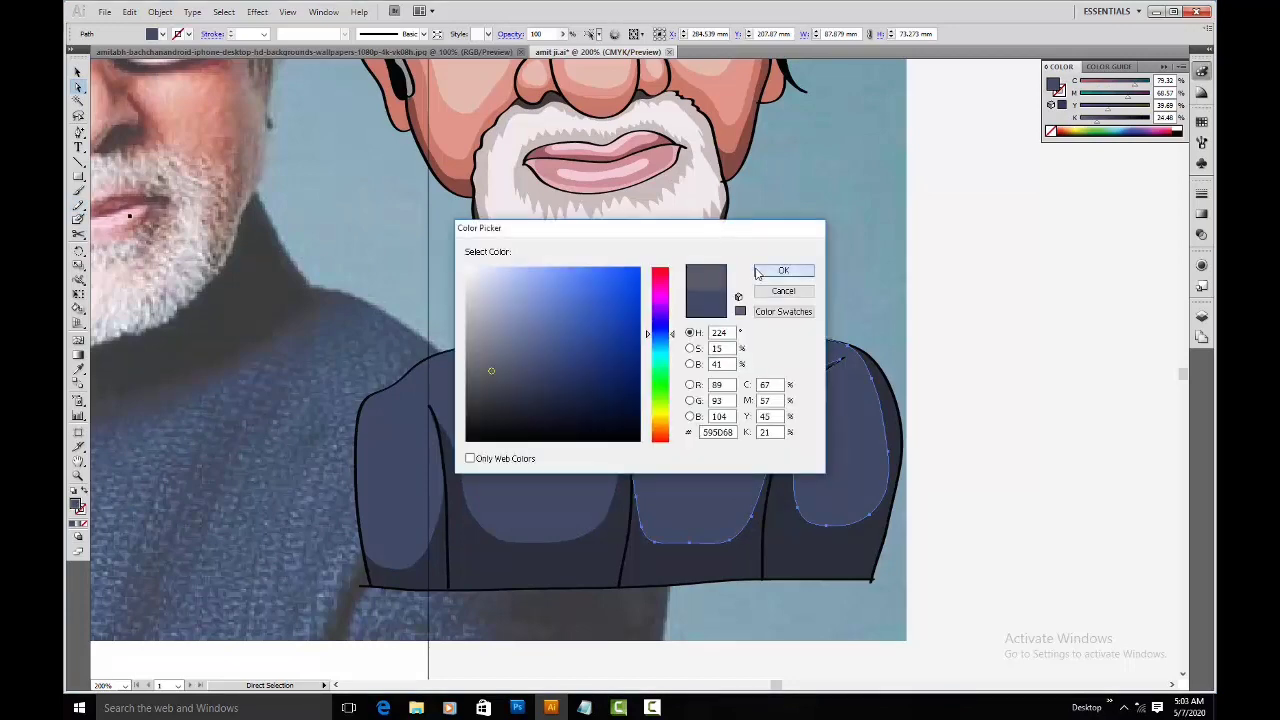
left_click(988, 334)
left_click(690, 319)
key("ctrl+z")
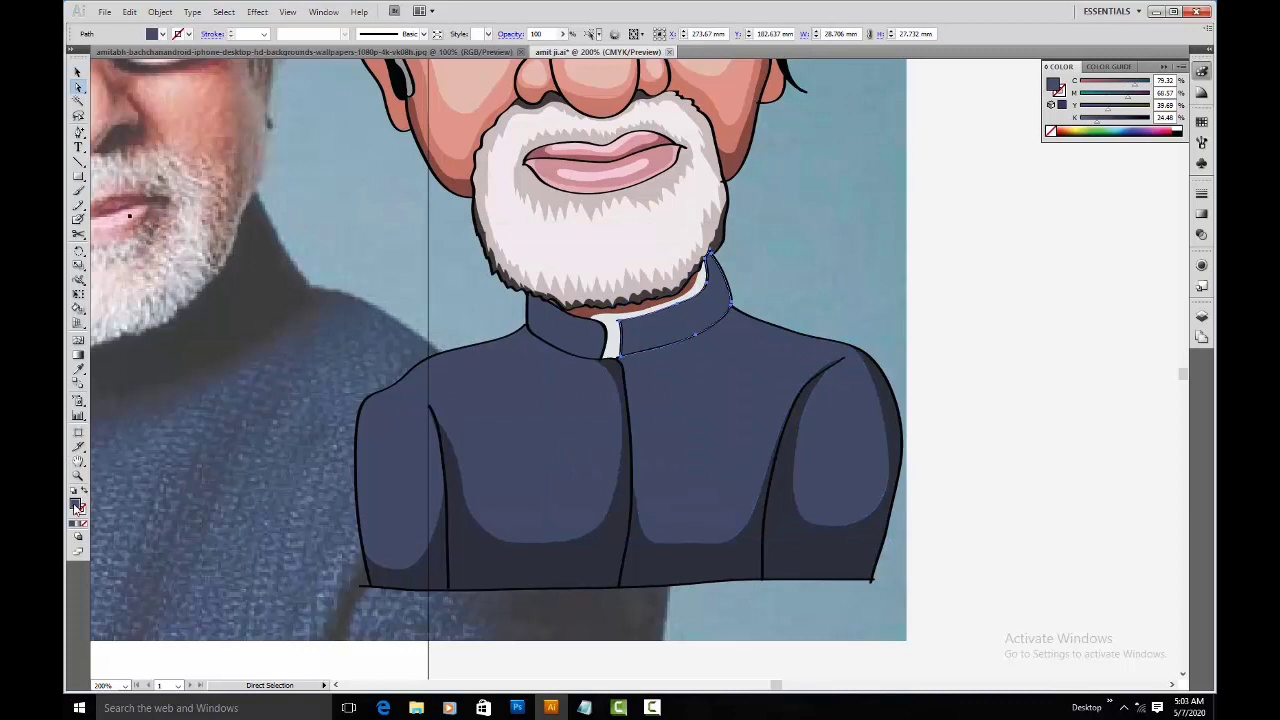
Step: Fill the right collar panel with a light grey-blue of about C 55, M 44, Y 32, K 3
double_click(78, 506)
left_click_drag(523, 371, 491, 341)
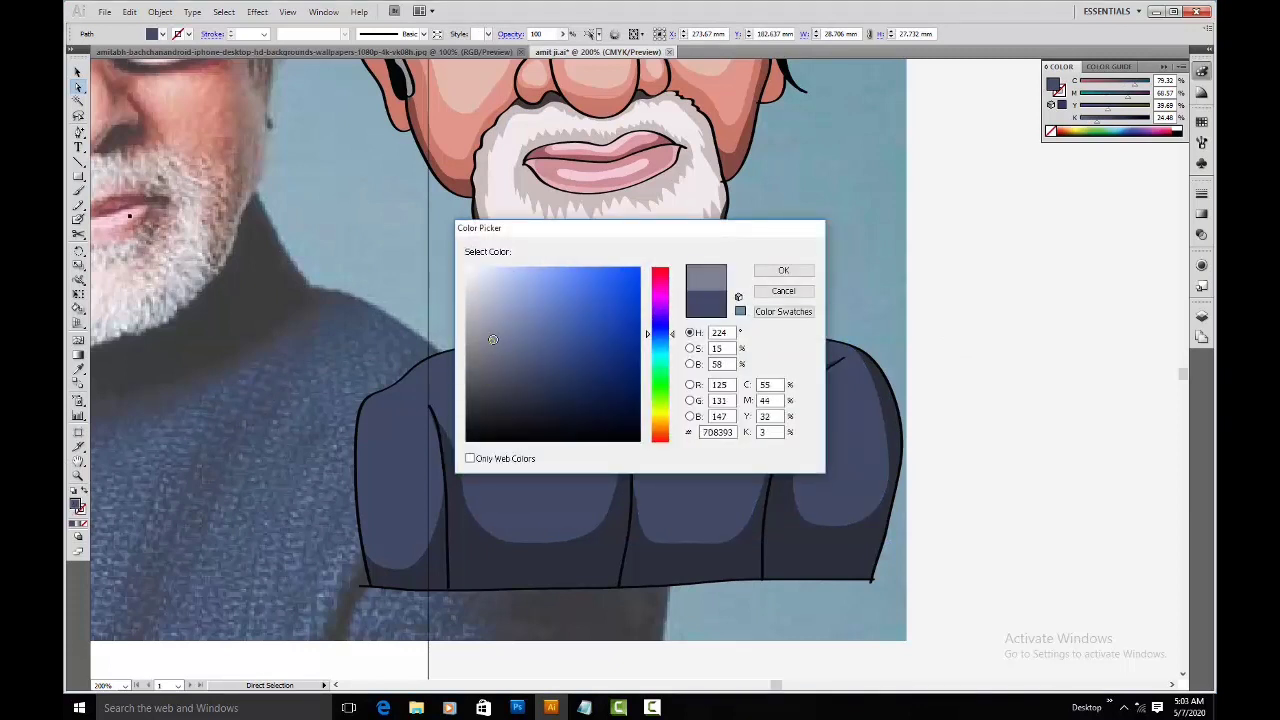
left_click(783, 271)
key("v")
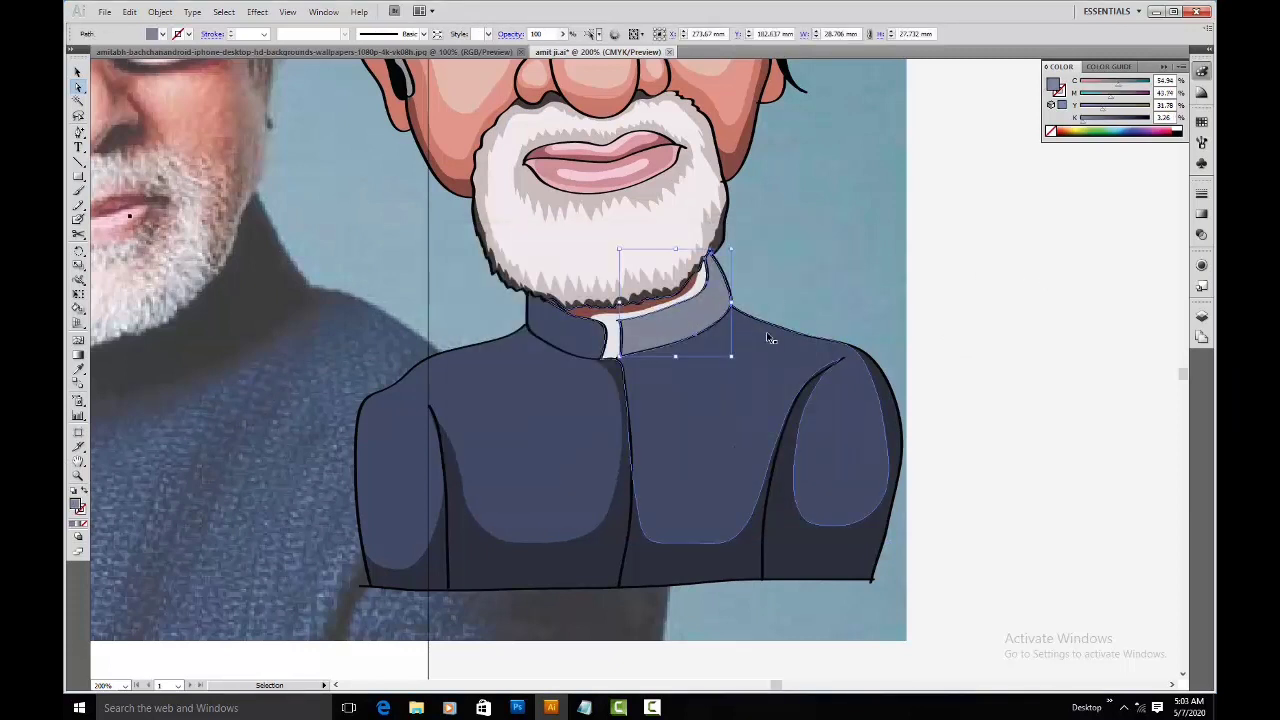
Step: Outline a rounded highlight on the right collar panel and fill the surrounding panel with the navy sampled from the jacket
key("n")
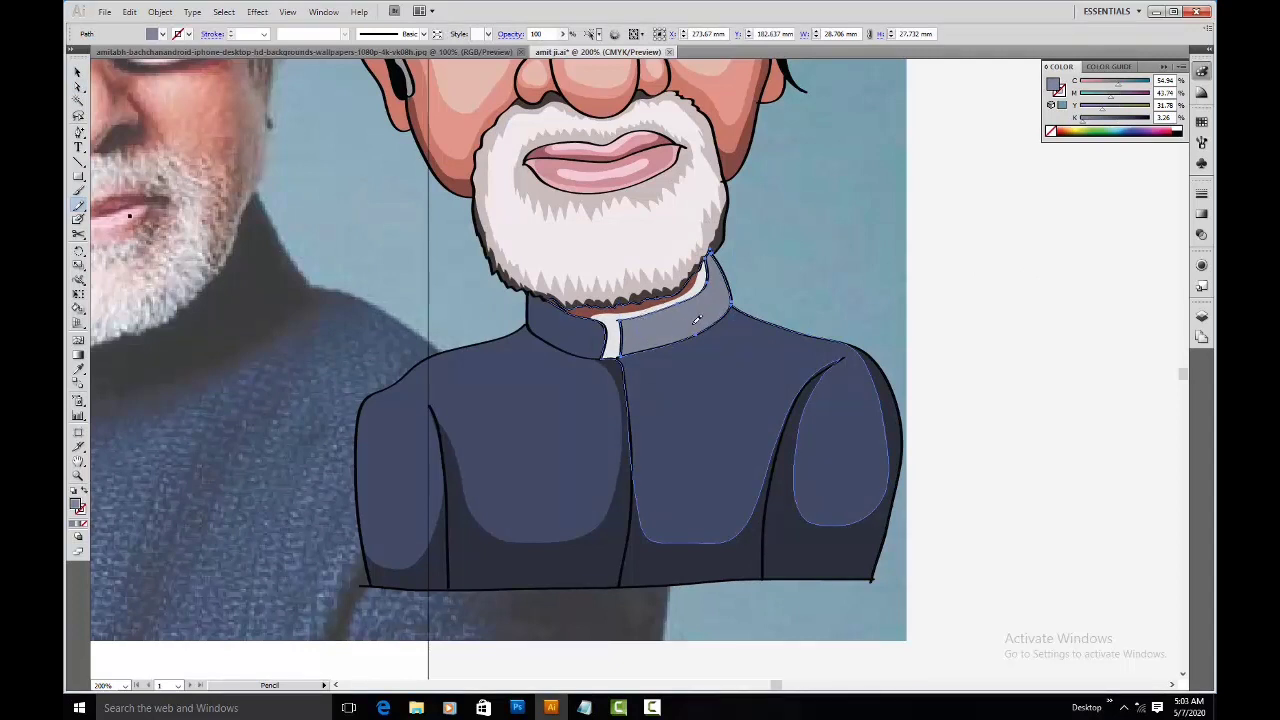
key("a")
key("i")
left_click(748, 396)
key("a")
key("v")
Step: Draw a thin highlight along the right shoulder line and fill it with the grey-blue sampled from the collar highlight
left_click(858, 373)
key("n")
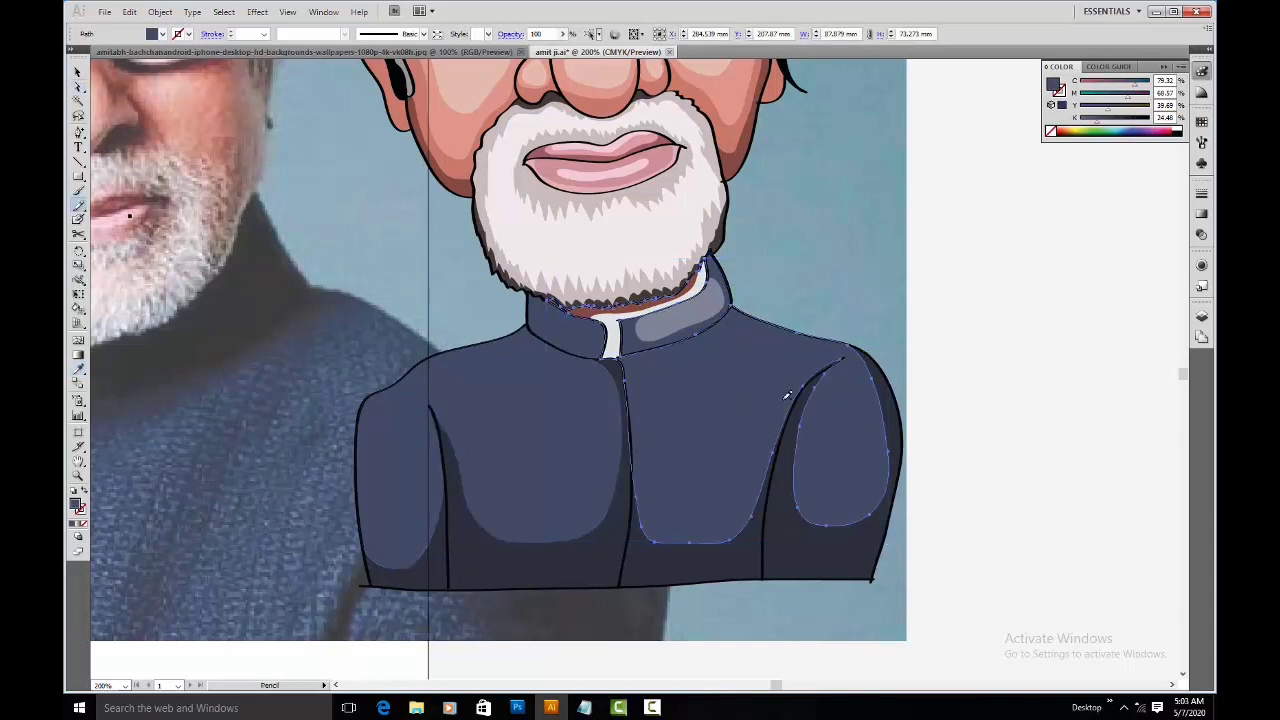
left_click_drag(857, 349, 872, 382)
key("a")
key("i")
left_click(695, 306)
left_click_drag(571, 332, 741, 305)
Step: Draw a thin highlight along the left shoulder and outer sleeve and fill it with the grey-blue sampled from the existing highlight
key("a")
left_click(657, 403)
key("n")
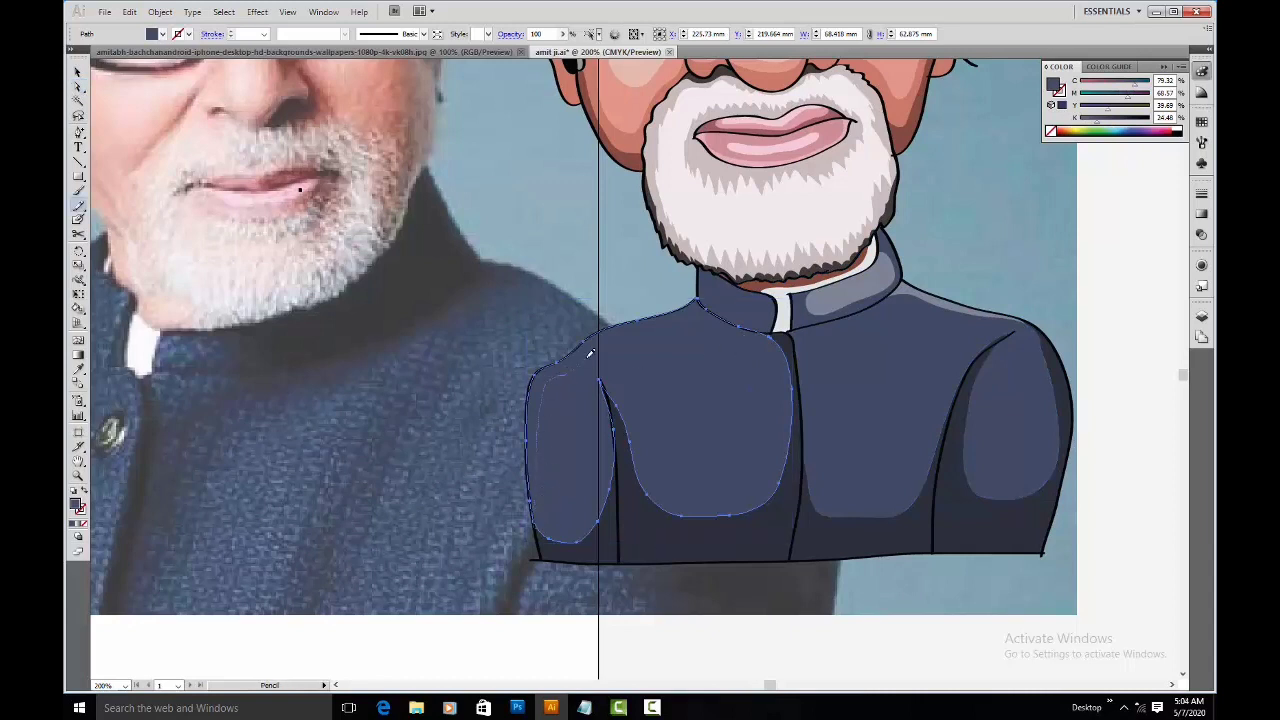
left_click_drag(677, 315, 735, 320)
key("i")
left_click(910, 285)
Step: Draw a rounded highlight on the left collar panel and fill it with the grey-blue sampled from the right collar highlight
key("a")
left_click(735, 309, "ctrl")
key("n")
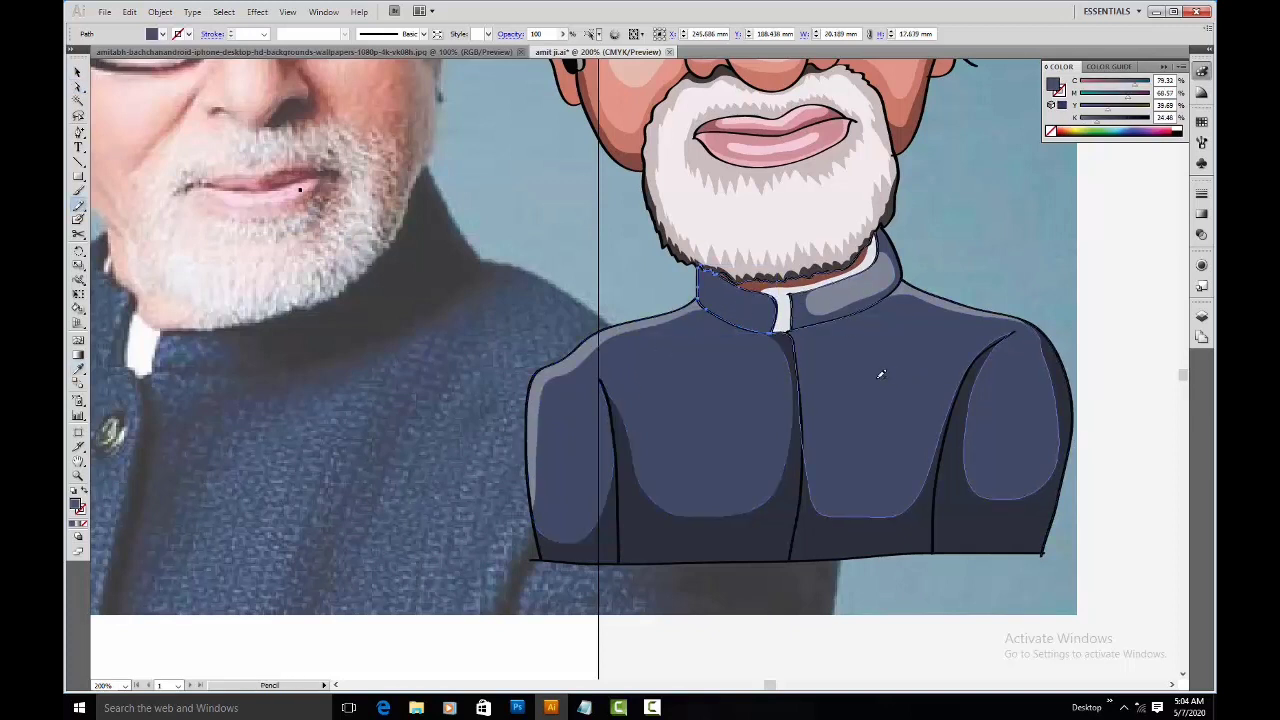
left_click_drag(756, 314, 768, 286)
key("i")
left_click(822, 313)
Step: Duplicate the right collar panel in place and shade its edge with the dark navy sampled from the jacket shadow
key("space")
left_click_drag(940, 215, 763, 289)
left_click_drag(768, 336, 720, 335)
key("a")
left_click(622, 306)
key("ctrl+c")
key("ctrl+f")
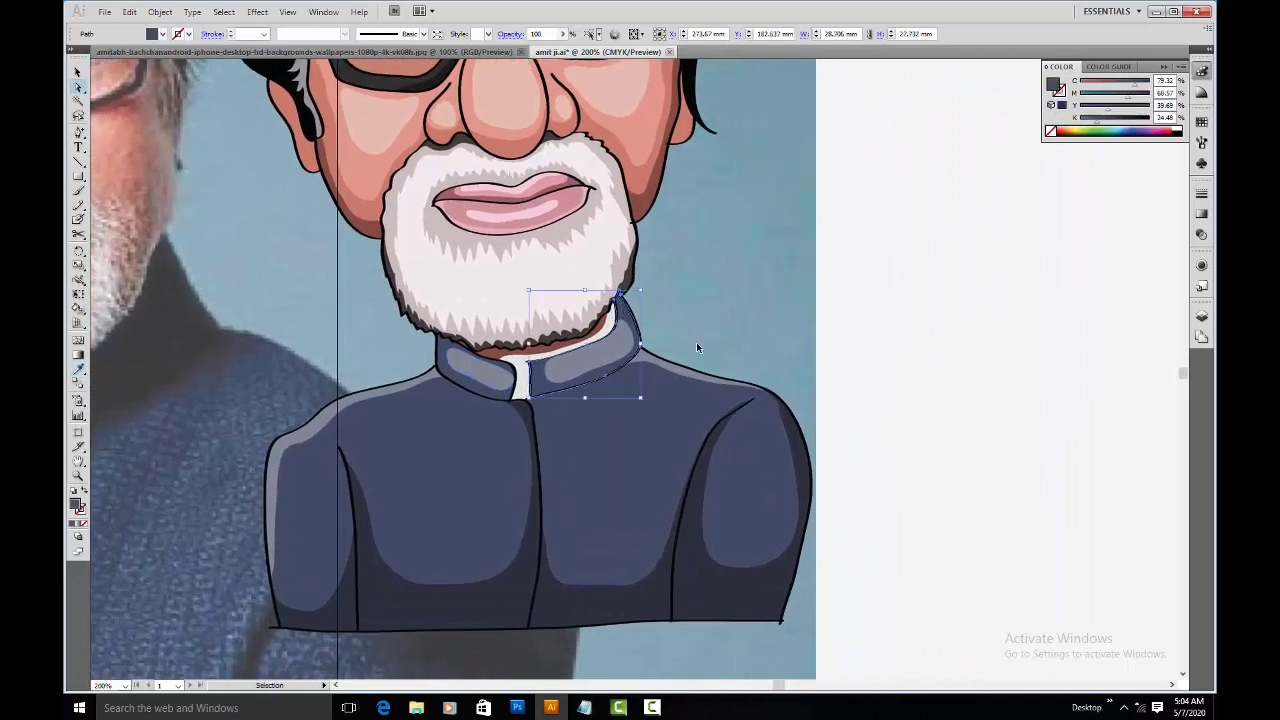
key("n")
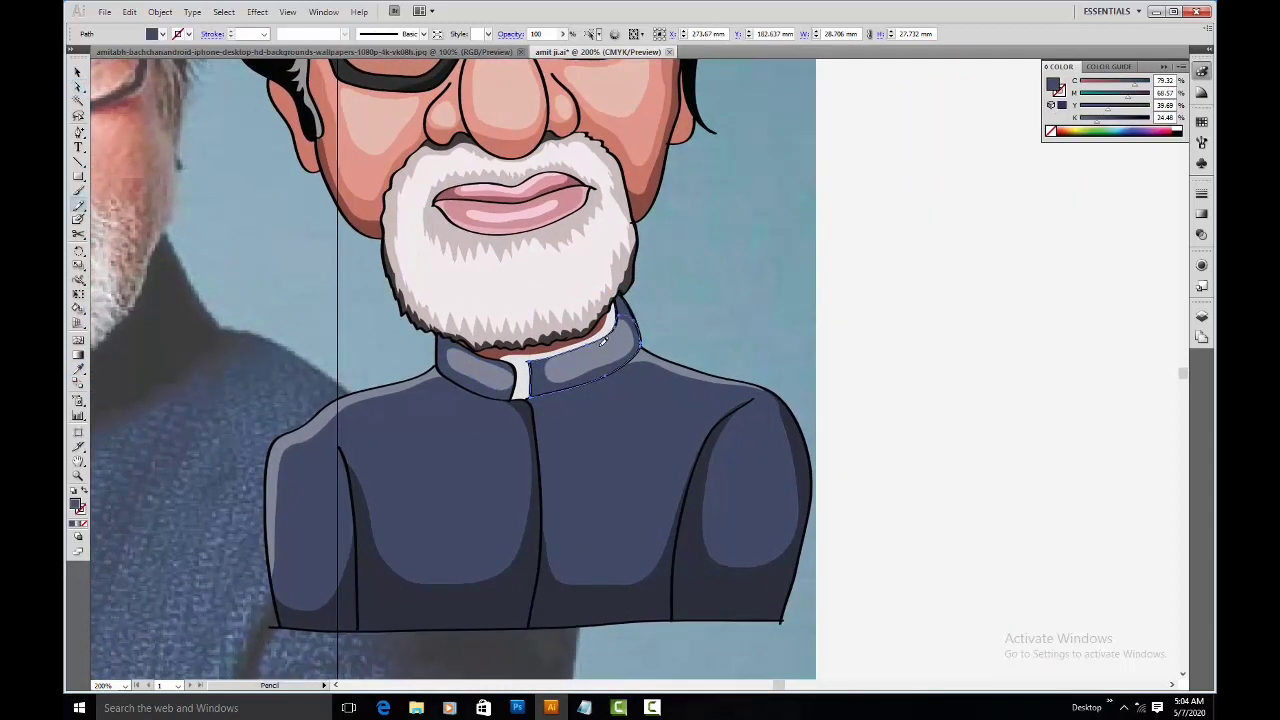
key("a")
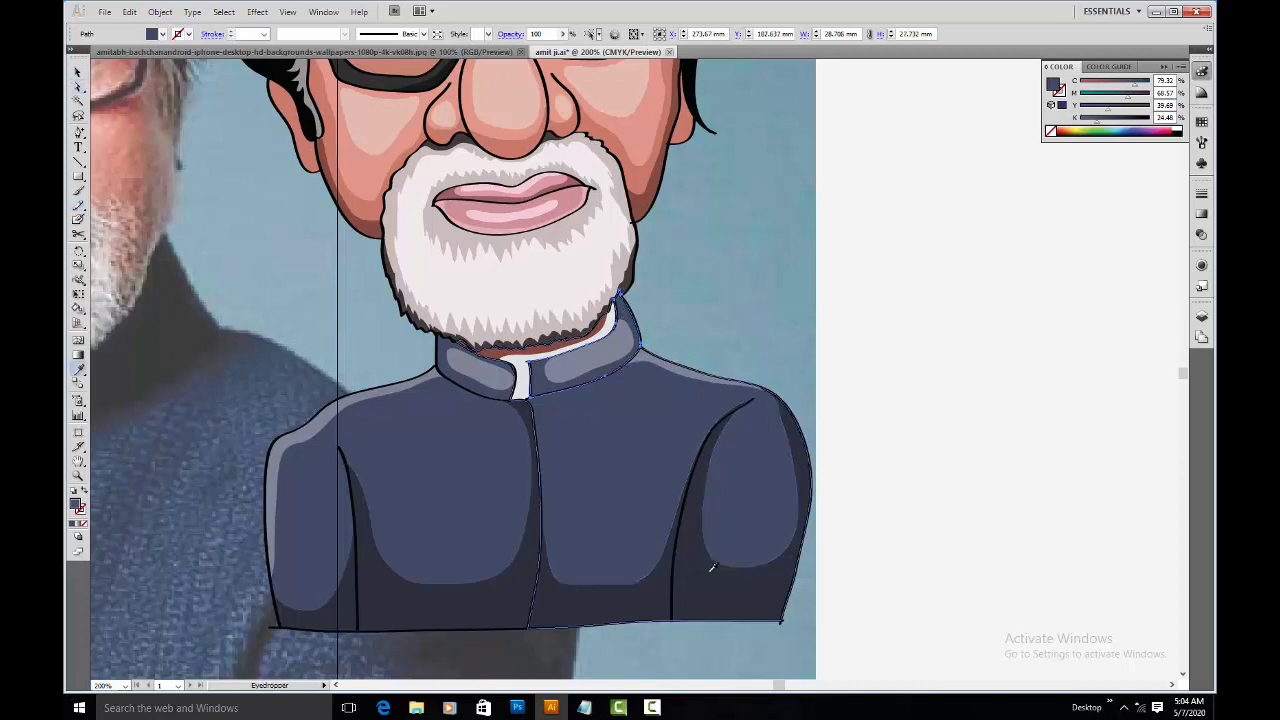
Step: Shade the edge of the left collar panel with the dark navy sampled from the jacket shadow
left_click_drag(447, 367, 548, 367)
left_click(548, 367)
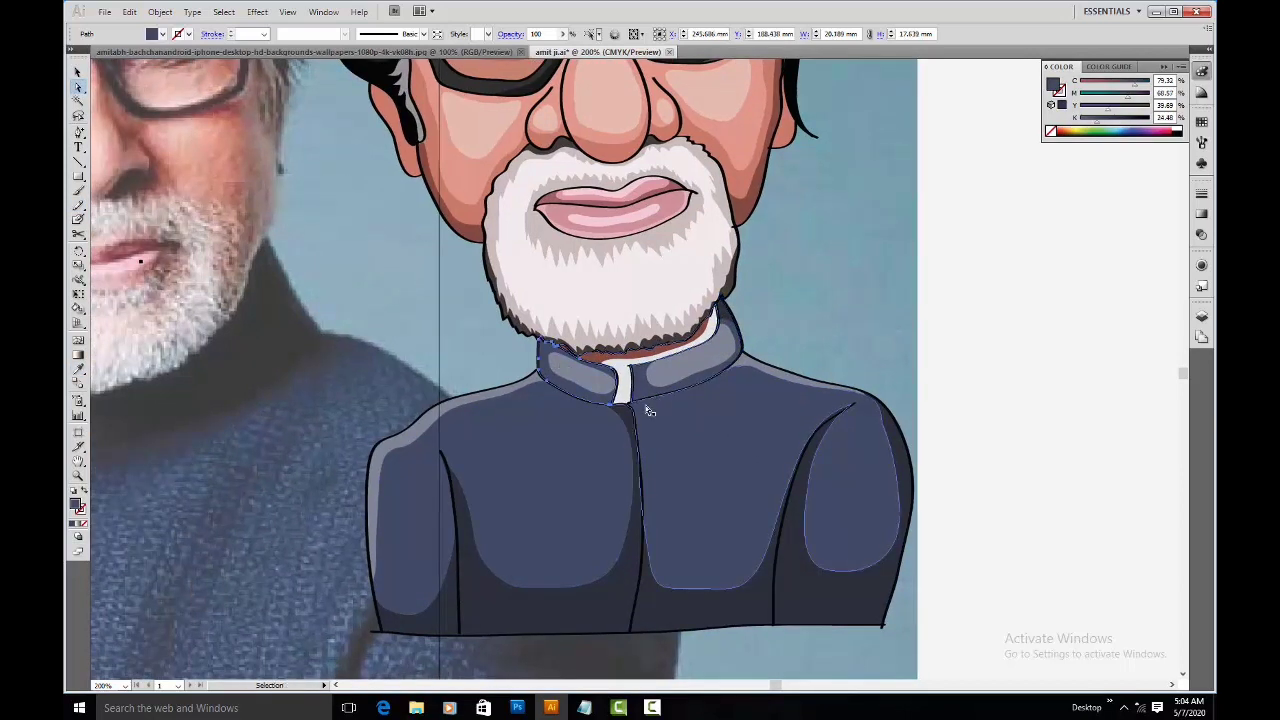
key("n")
key("a")
key("i")
left_click(808, 588)
left_click_drag(787, 396, 716, 458)
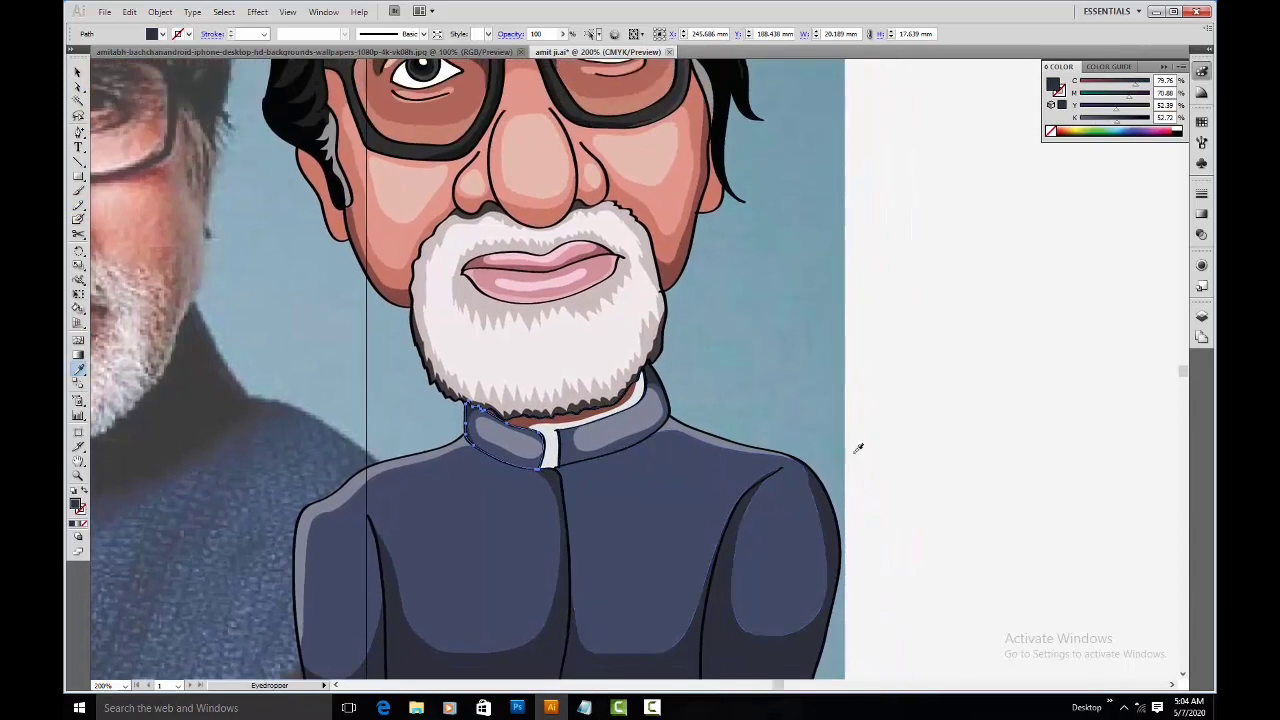
key("v")
left_click(849, 367)
Step: Check the glasses frame's fill colour and view the whole portrait beside the reference photo at 100% zoom
left_click_drag(744, 187, 839, 473)
left_click_drag(737, 401, 858, 330)
left_click(776, 256)
key("a")
left_click(785, 258)
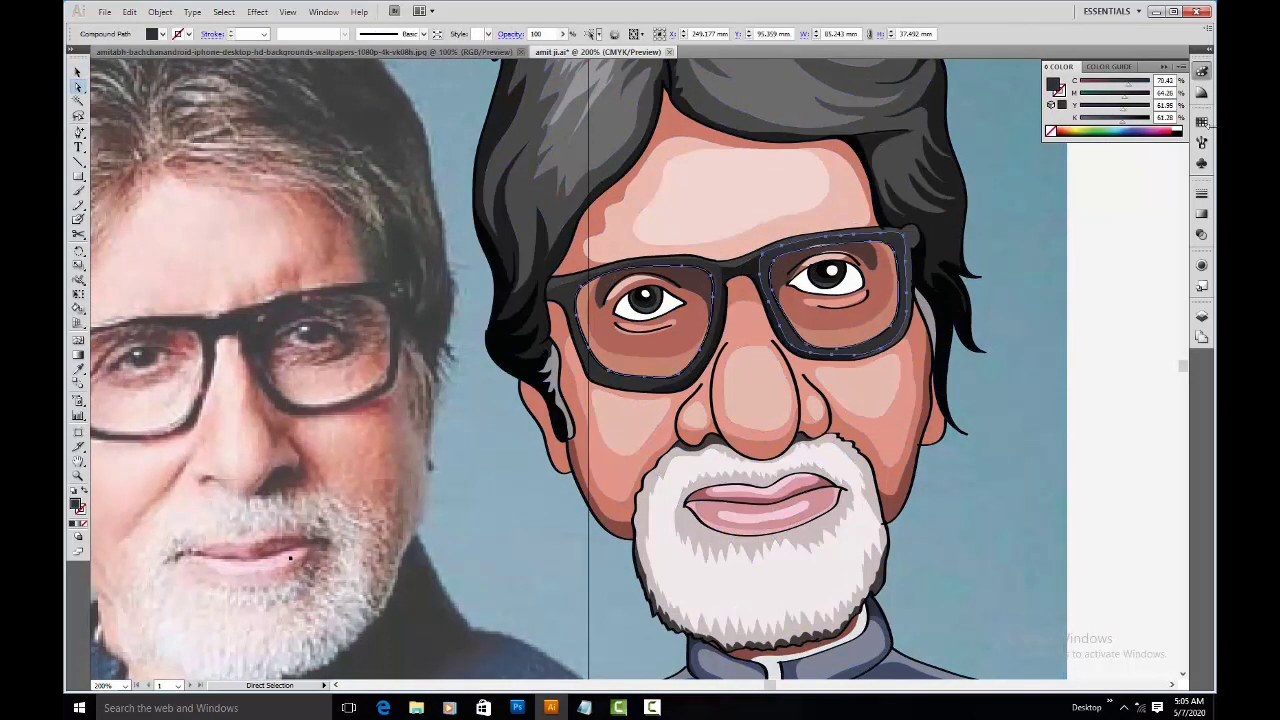
left_click(1046, 278)
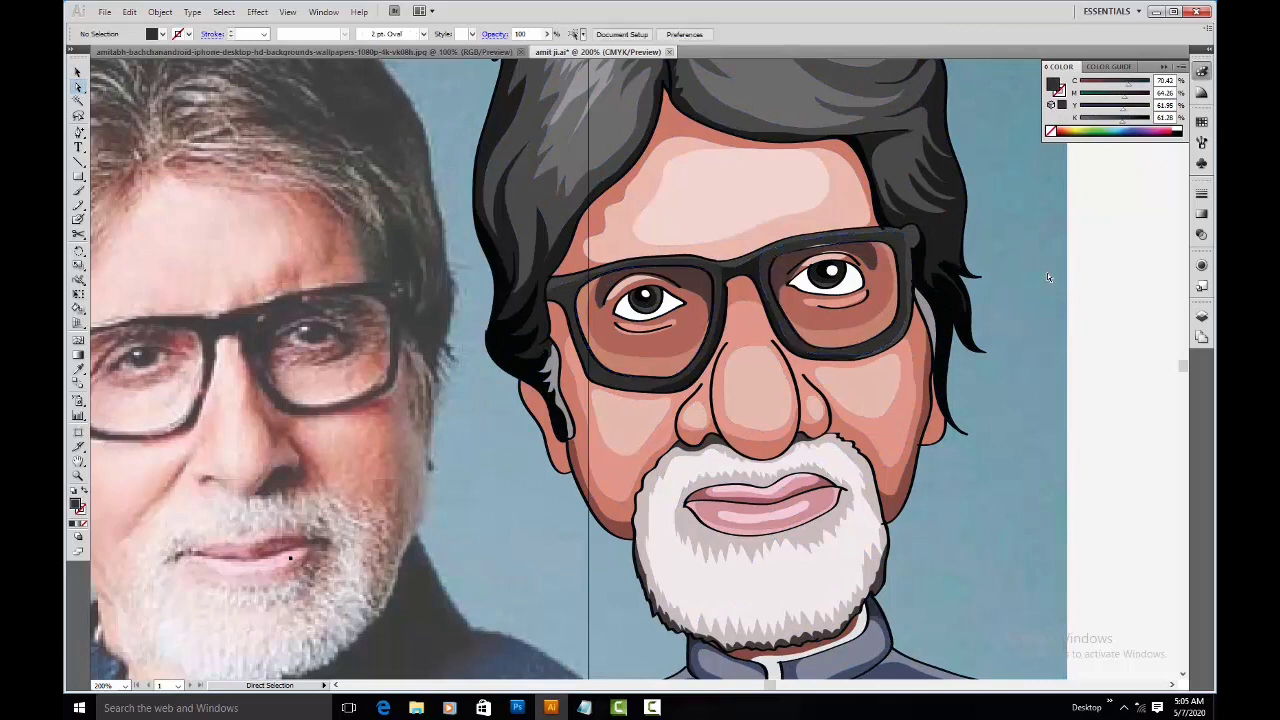
key("ctrl+1")
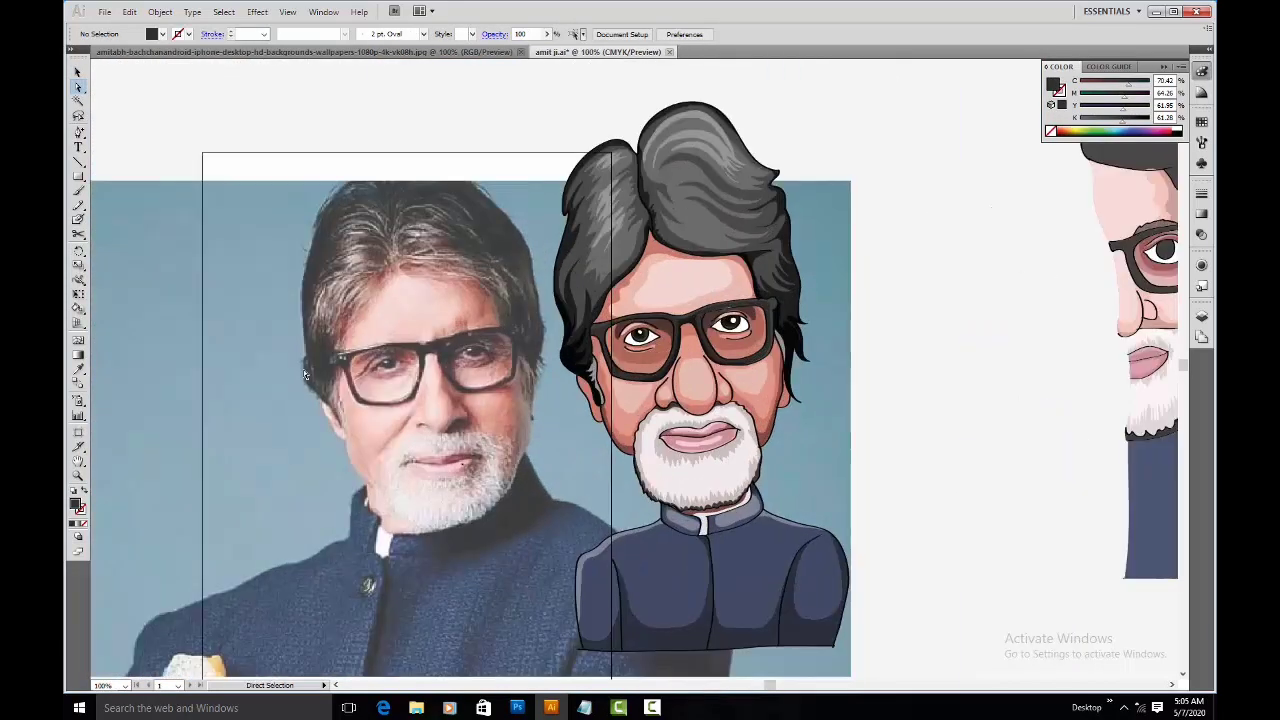
Step: Select all parts of the finished caricature and move it off the reference photo onto blank canvas below the half-face drawing
left_click_drag(523, 103, 863, 574)
left_click_drag(737, 382, 697, 436)
left_click(931, 372)
Step: Select the complete caricature as whole objects and group its hair, face, beard and jacket parts together
left_click_drag(514, 100, 915, 673)
key("ctrl+g")
left_click(665, 377)
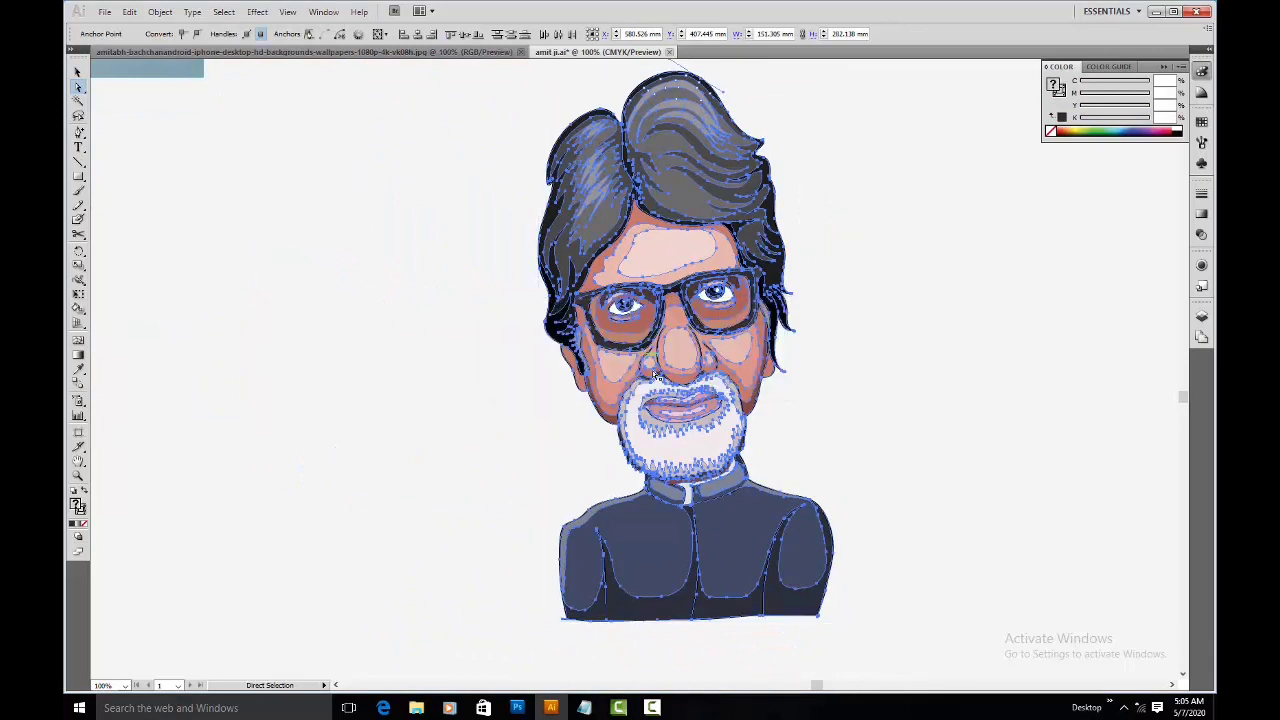
left_click(449, 85)
left_click_drag(464, 72, 887, 641)
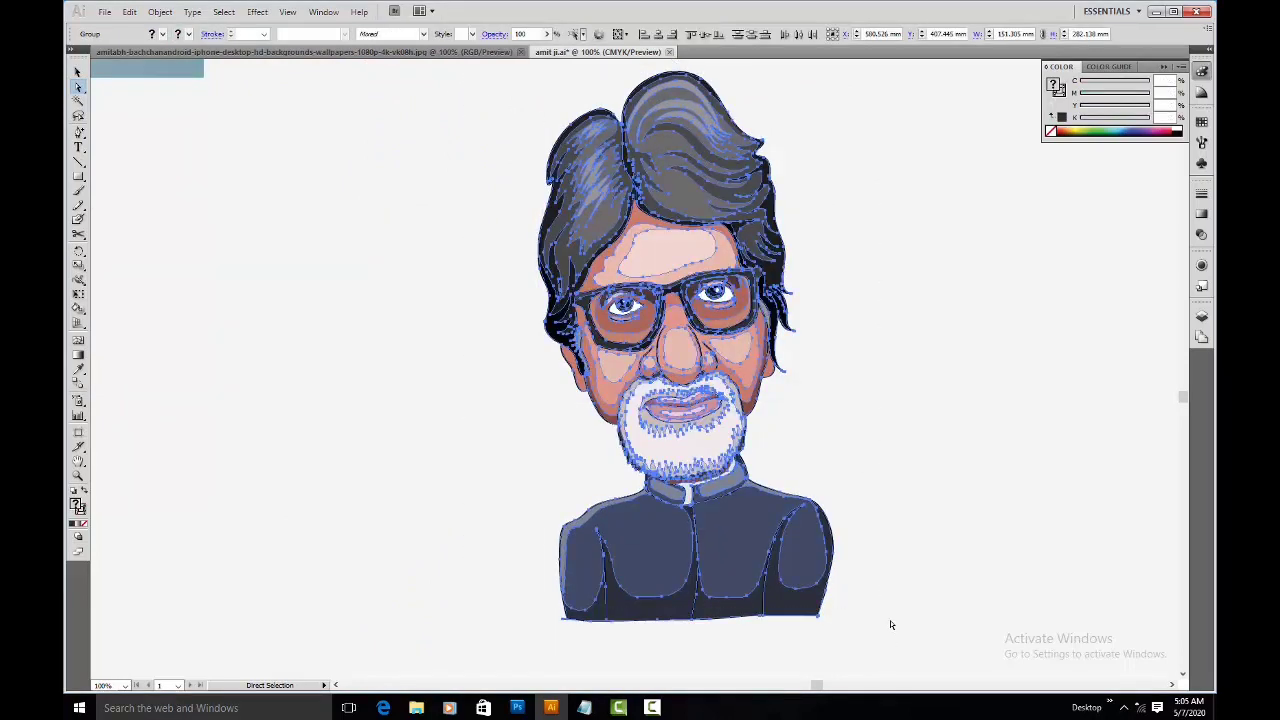
key("ctrl+minus")
key("ctrl+minus")
key("ctrl+minus")
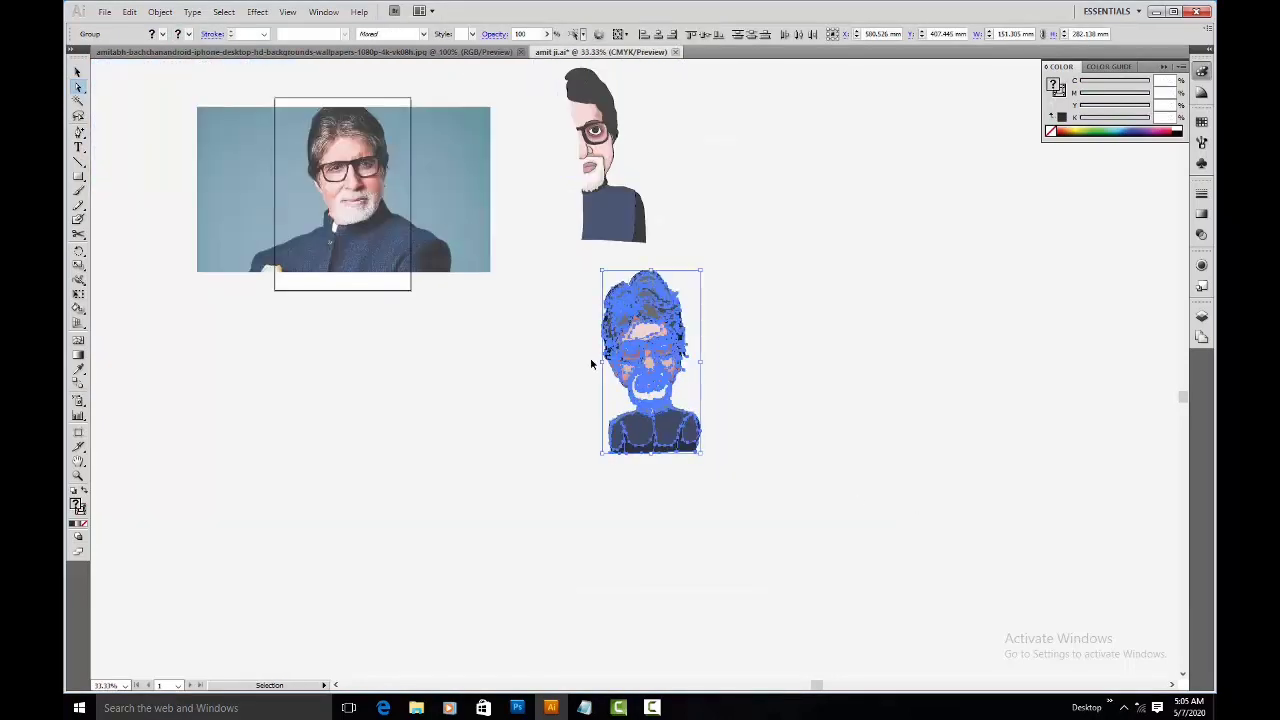
key("a")
key("v")
Step: Deselect the grouped caricature and save the amit ji.ai document
key("ctrl+plus")
key("ctrl+plus")
key("ctrl+plus")
key("ctrl+plus")
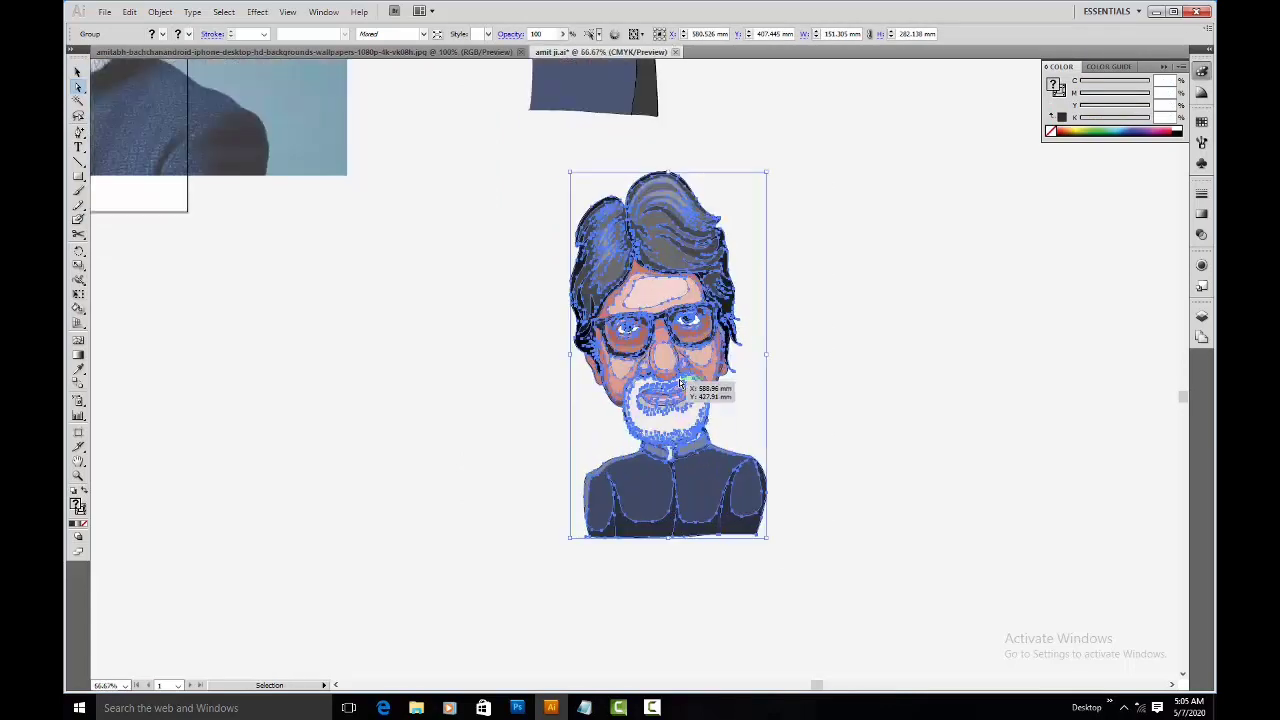
left_click_drag(765, 256, 544, 257)
left_click(830, 327)
left_click_drag(612, 287, 640, 338)
scroll(646, 471, "up", 10)
left_click_drag(691, 491, 723, 334)
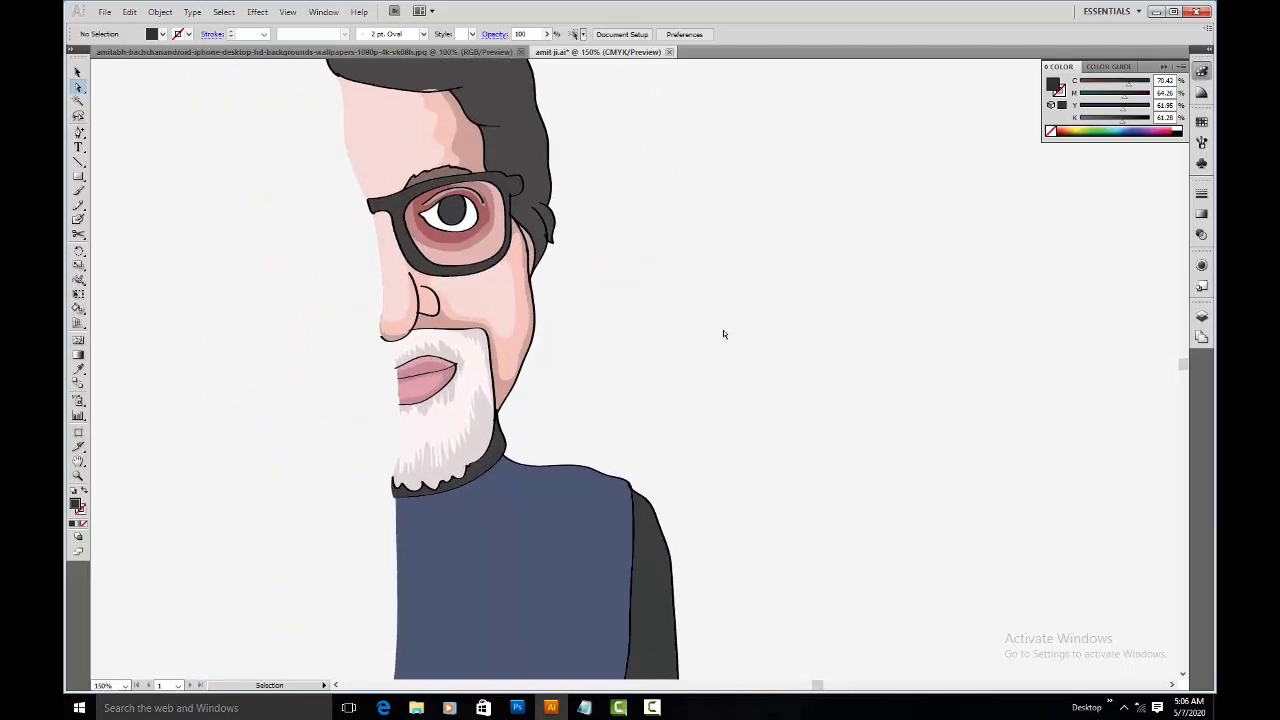
key("ctrl+o")
left_click(418, 289)
key("ctrl+s")
Step: Unlock the reference photo and move it off the artboard to the far side of the half-face drawing
left_click_drag(611, 523, 458, 60)
left_click_drag(626, 660, 596, 240)
mouse_move(660, 707)
key("ctrl+minus")
key("ctrl+minus")
key("ctrl+minus")
key("ctrl+minus")
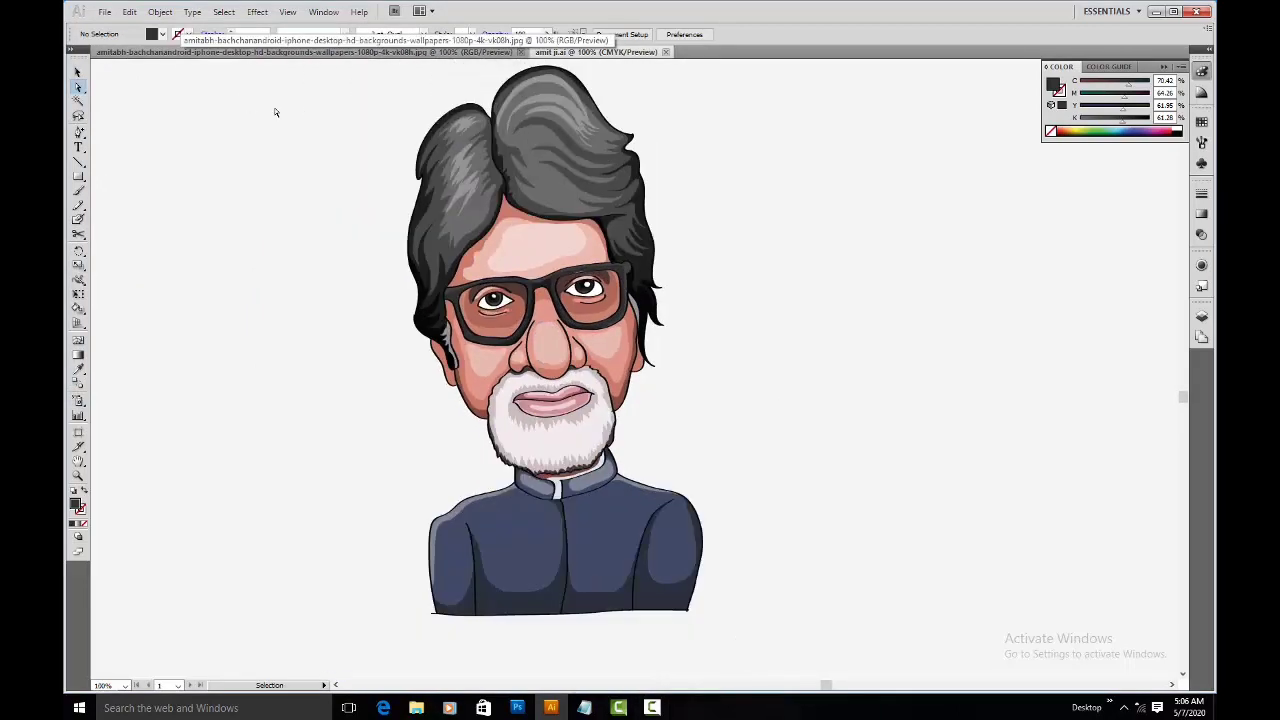
left_click(160, 11)
left_click(216, 108)
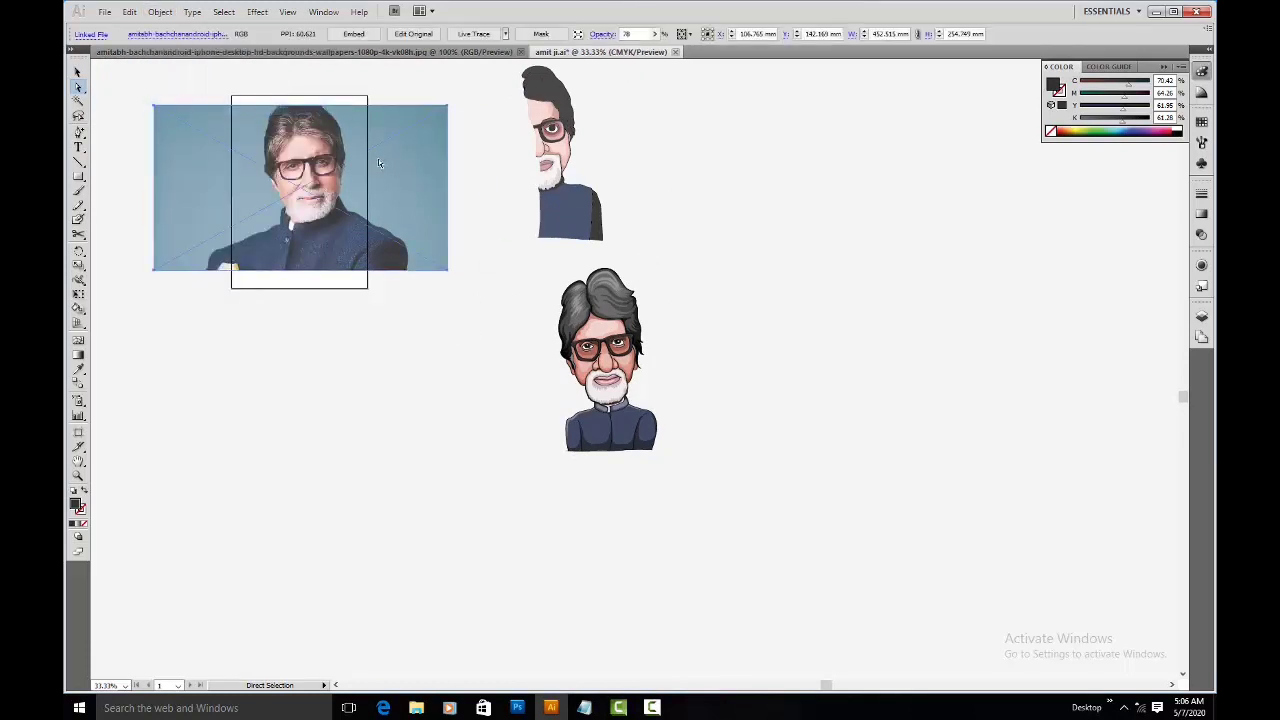
left_click_drag(378, 158, 936, 149)
Step: Move the whole caricature onto the empty artboard without distorting its paths, and deselect it
left_click_drag(660, 414, 364, 291)
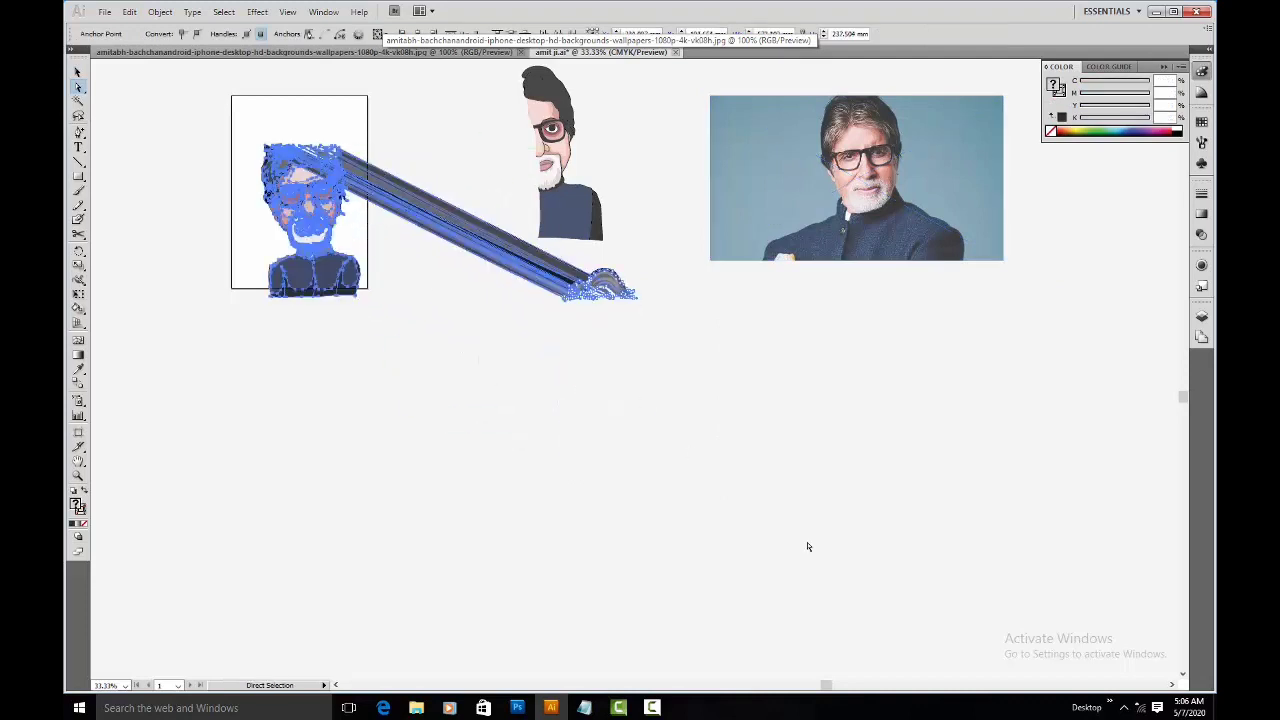
key("ctrl+z")
key("v")
left_click_drag(520, 263, 703, 543)
left_click_drag(616, 390, 308, 231)
left_click(440, 216)
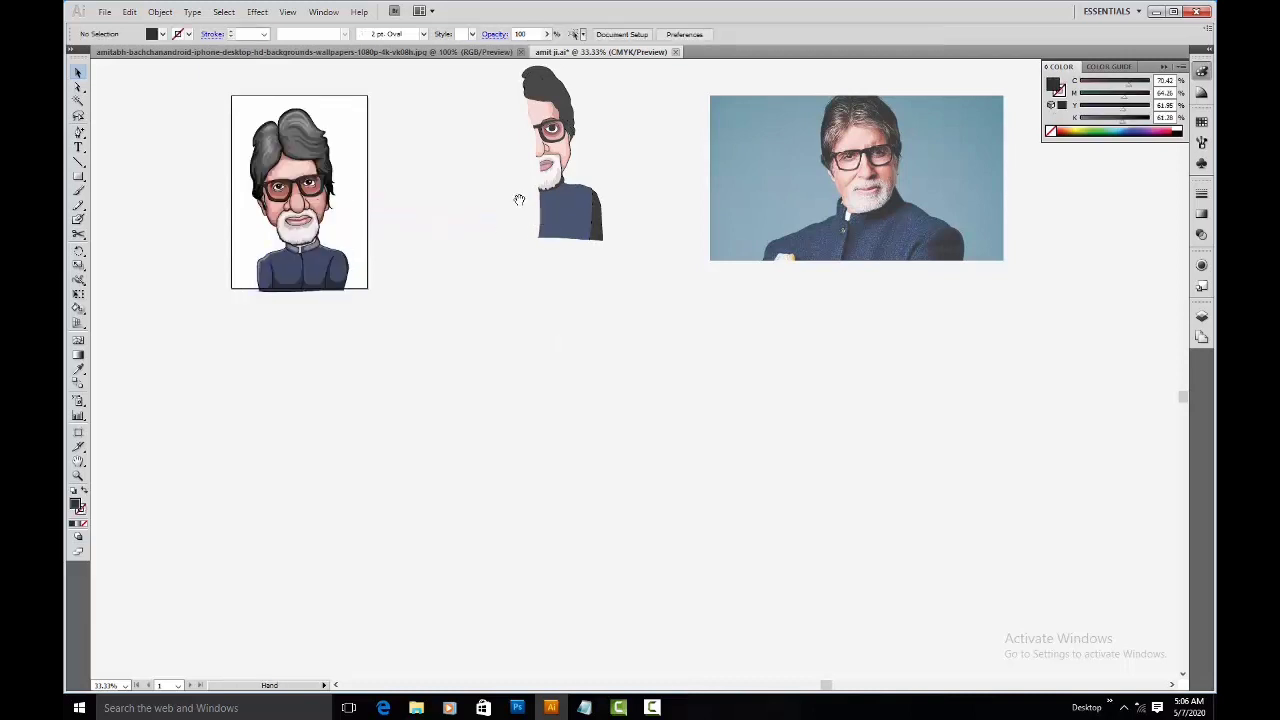
Step: Move the A4 artboard with the caricature farther away from the half-face drawing, and end artboard editing
left_click_drag(526, 208, 628, 306)
left_click(78, 432)
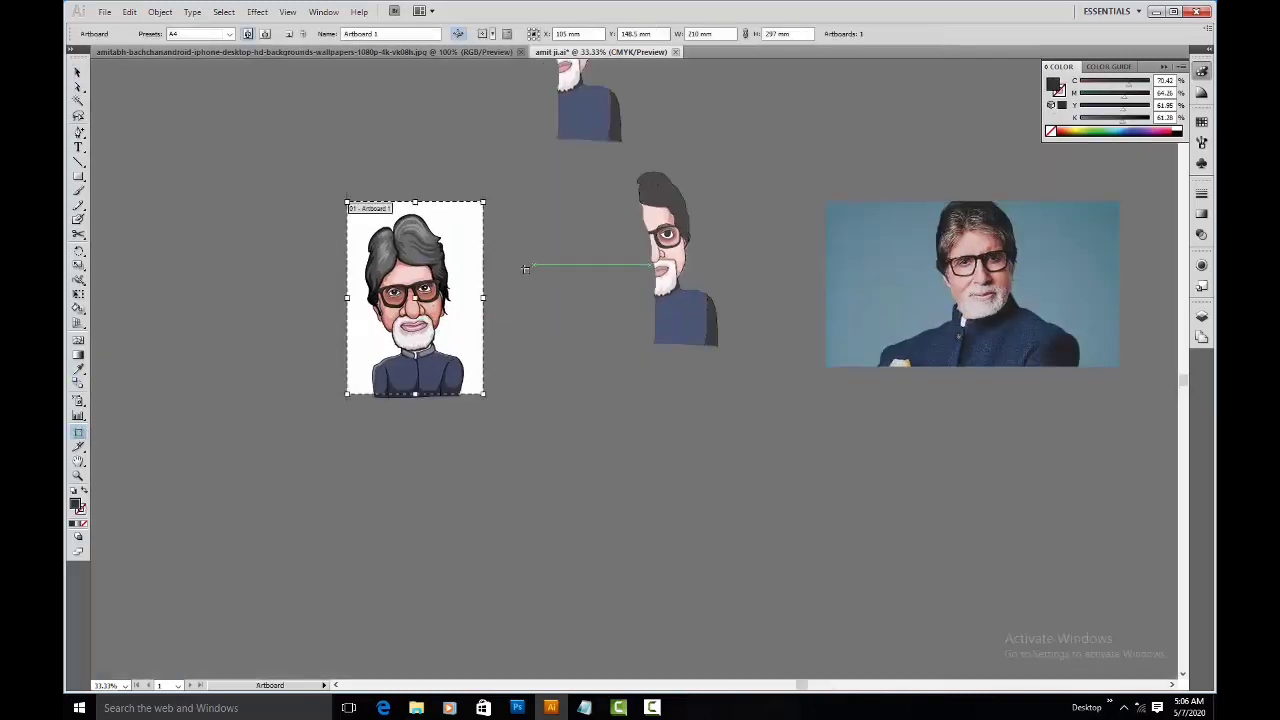
left_click_drag(405, 302, 246, 303)
key("Escape")
left_click_drag(131, 171, 291, 486)
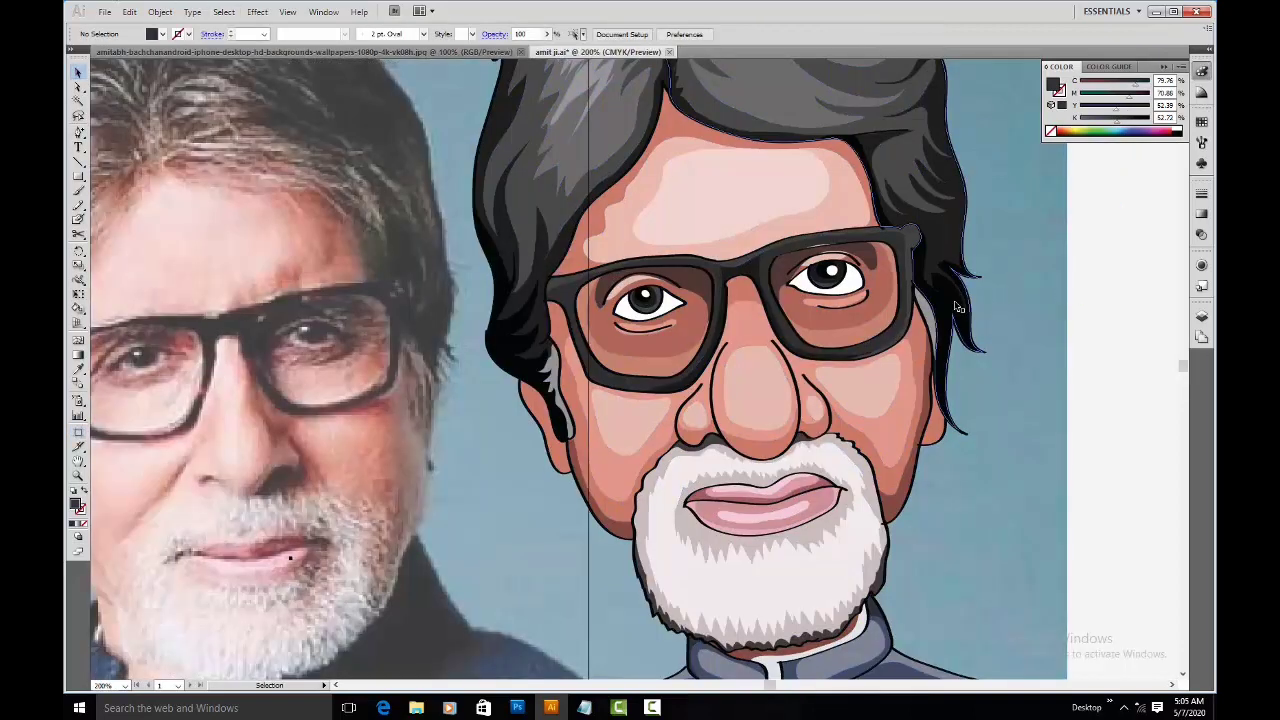
Step: Examine the glasses frame up close, and compare the whole portrait with the reference photo at 100% zoom
key("a")
left_click(900, 240)
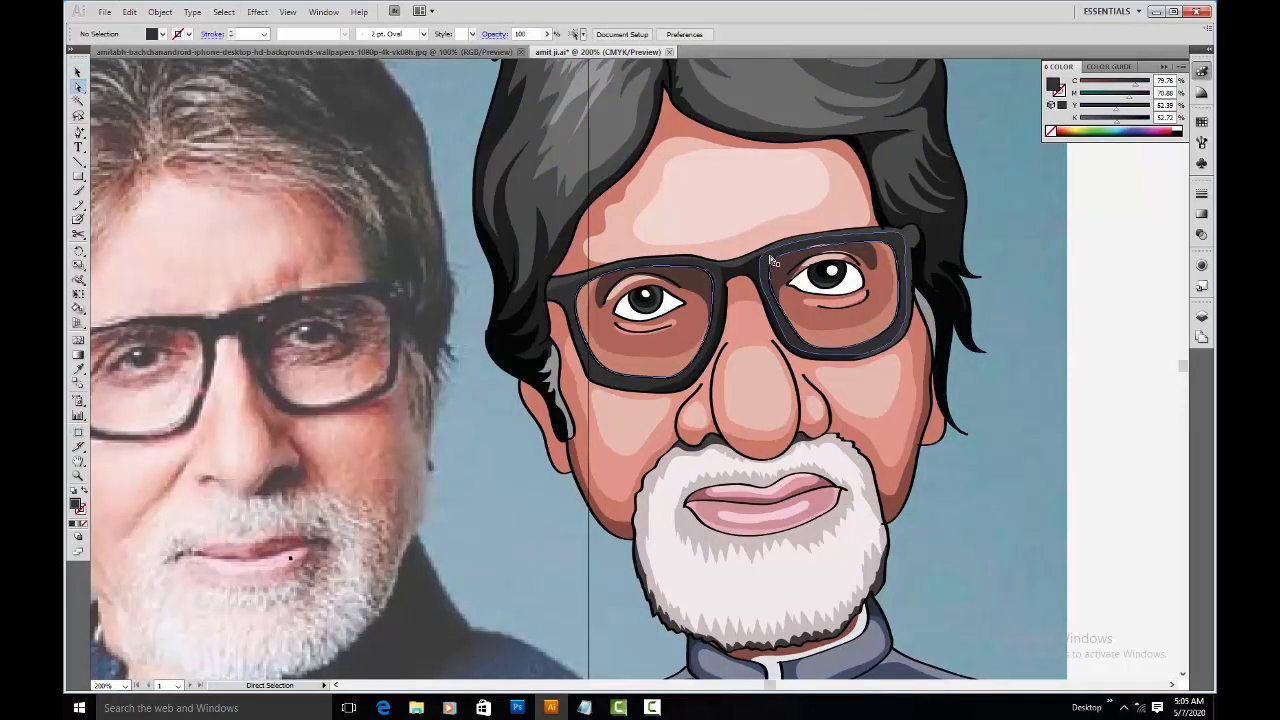
left_click(1094, 288)
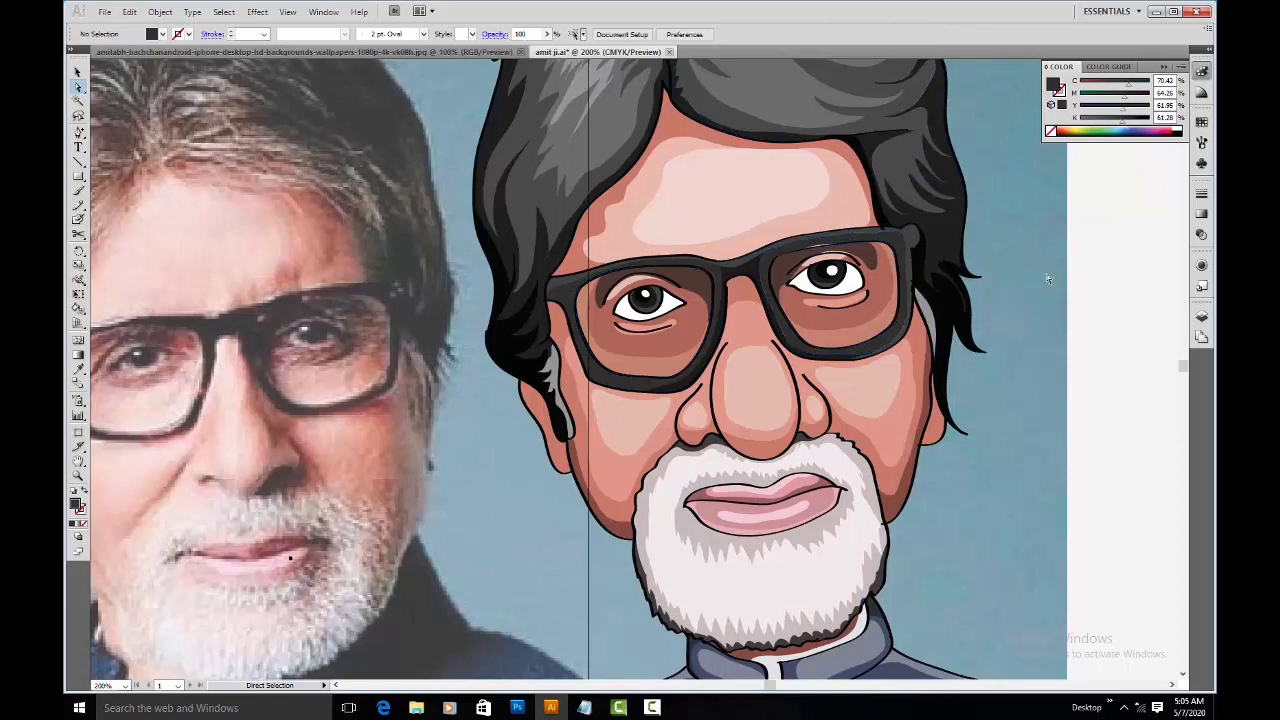
key("ctrl+minus")
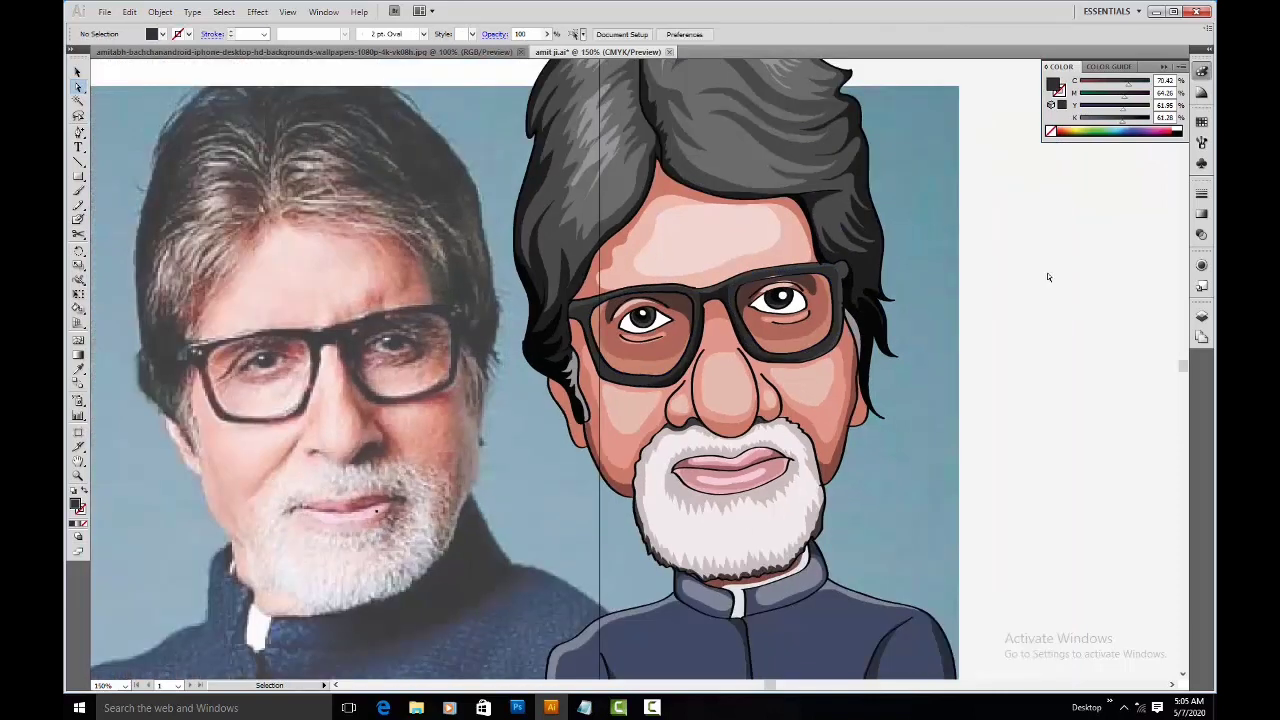
key("ctrl+minus")
key("ctrl+equal")
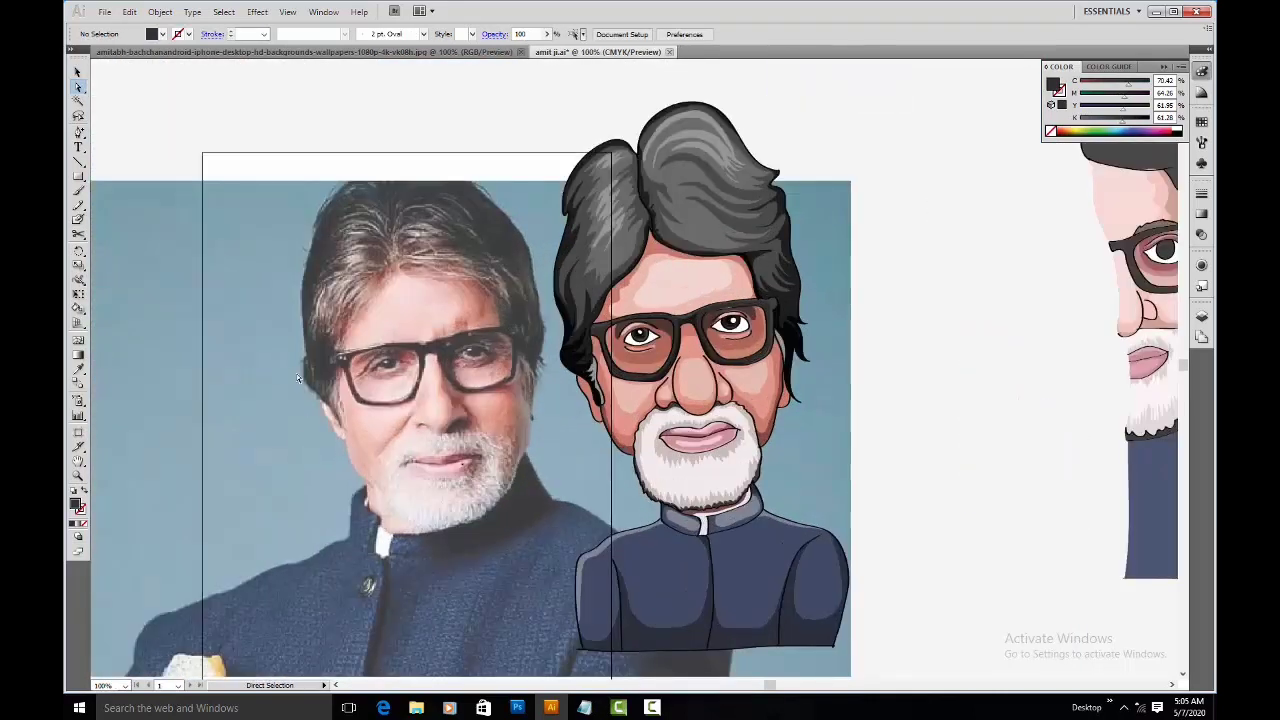
Step: Move the complete caricature from over the reference photo to an empty canvas area and deselect it
left_click_drag(897, 681, 884, 608)
left_click_drag(739, 383, 682, 405)
key("space")
key("space")
left_click(929, 374)
Step: Group all the caricature's artwork as one object, selecting it as whole objects from hair to jacket
left_click_drag(550, 138, 912, 669)
key("ctrl+g")
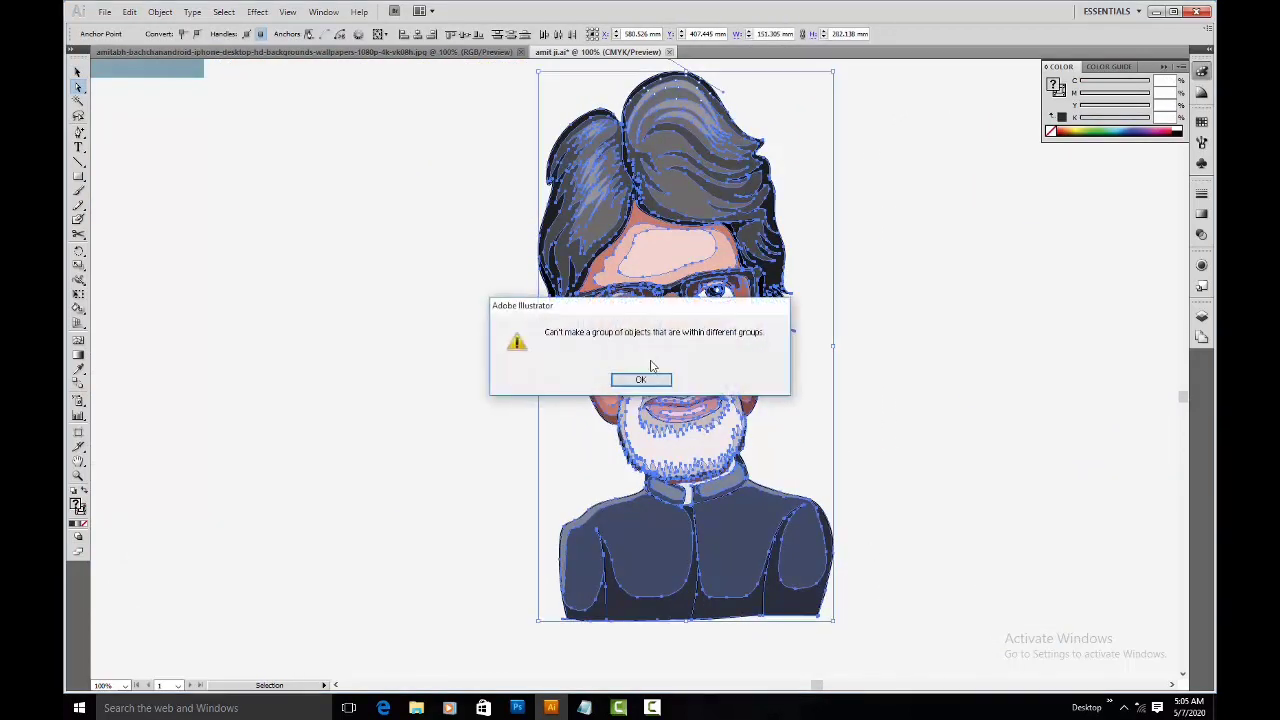
left_click(656, 388)
left_click_drag(464, 72, 887, 645)
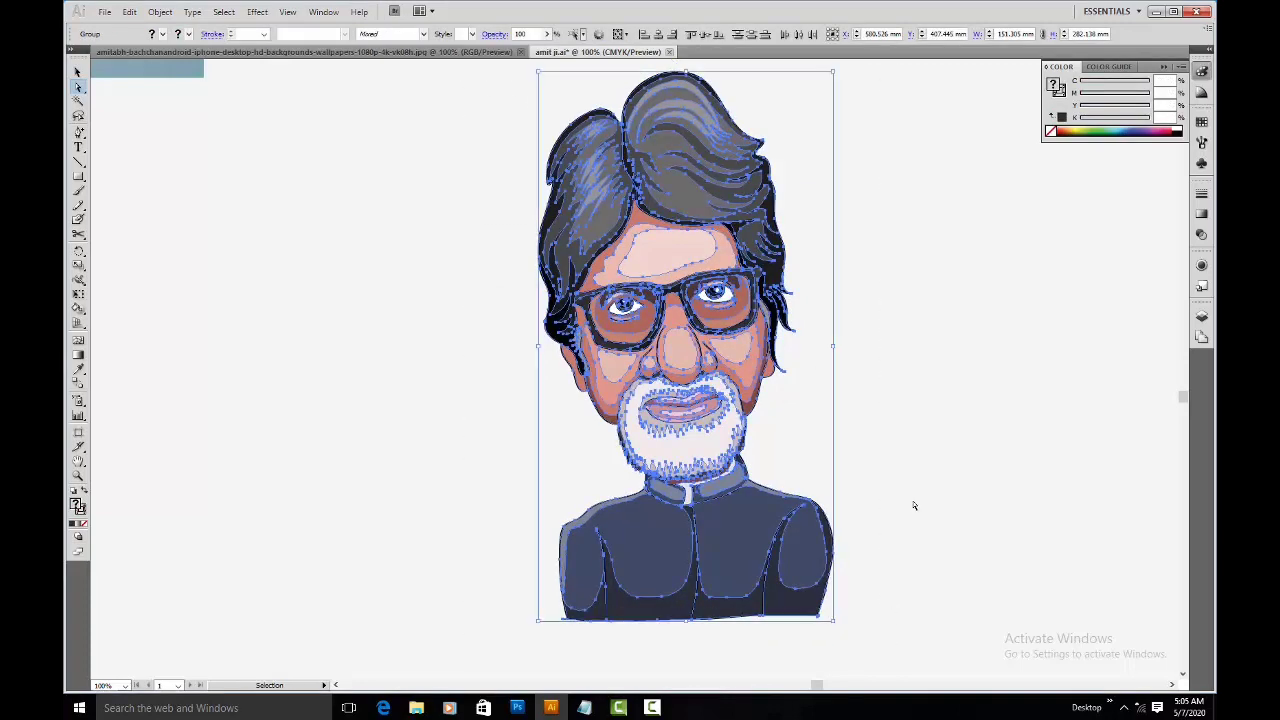
key("v")
key("ctrl+minus")
key("ctrl+minus")
key("ctrl+minus")
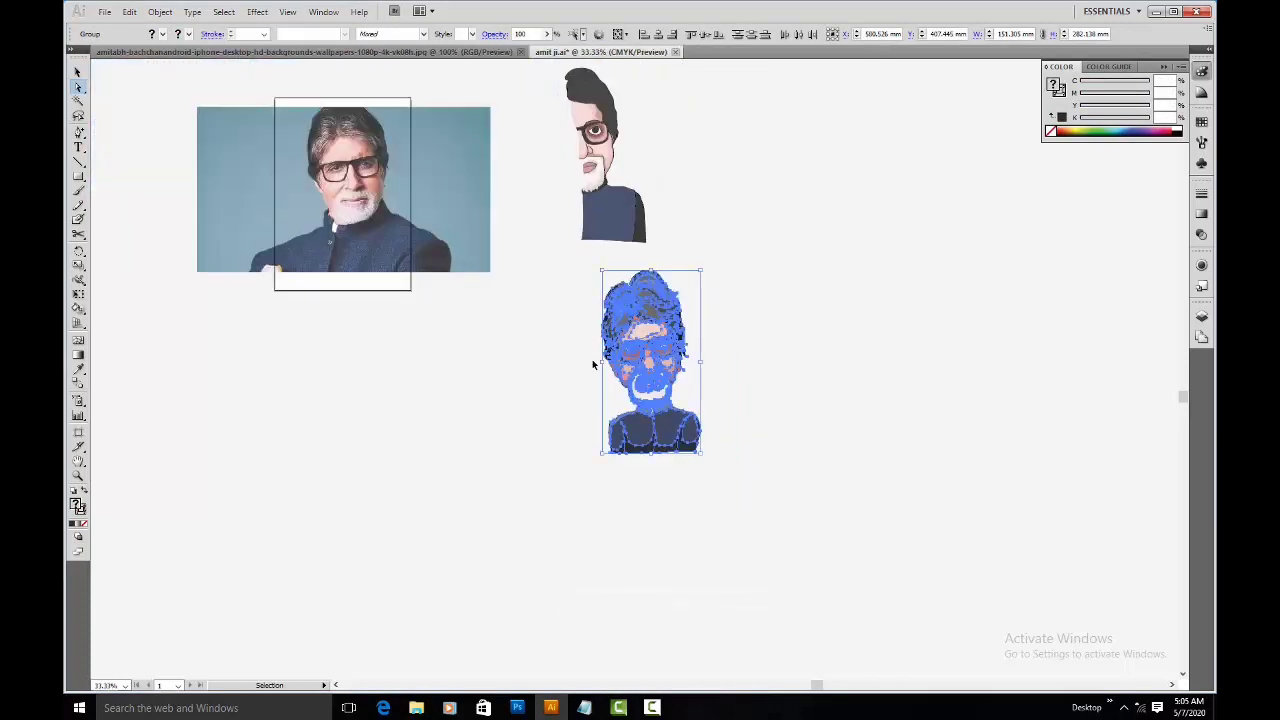
key("ctrl+g")
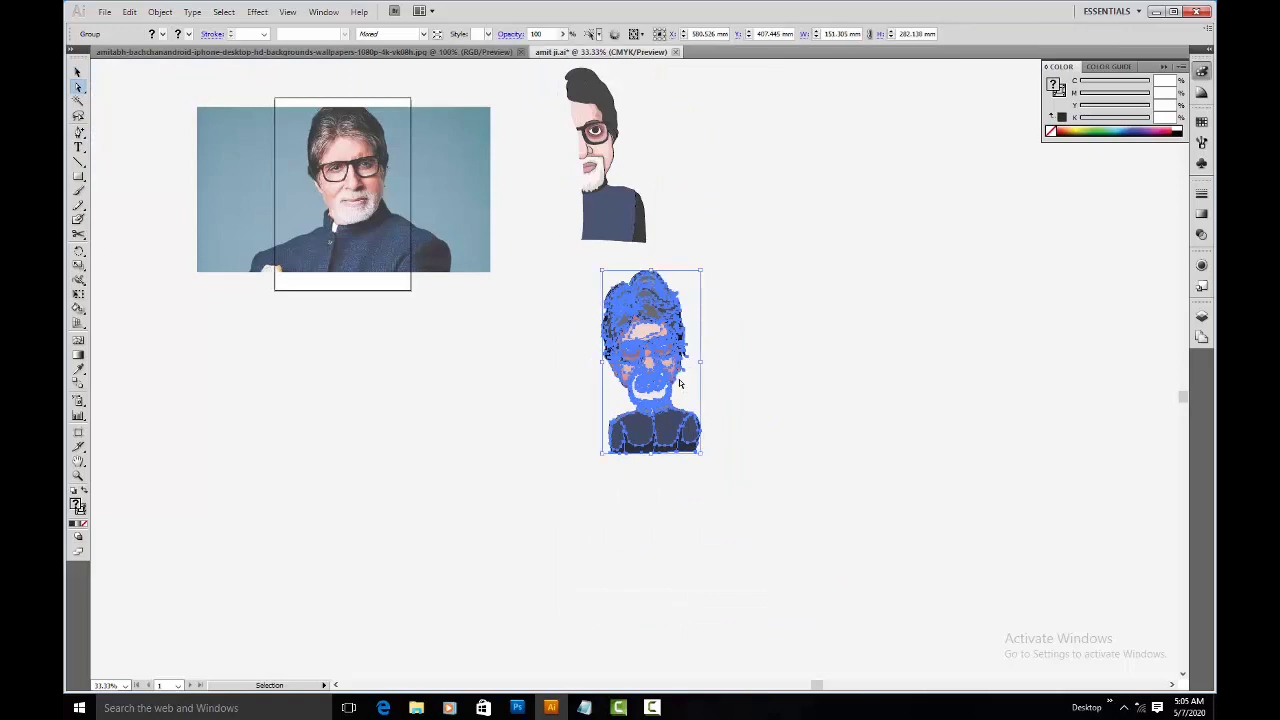
Step: Clear the selection of the grouped portrait and save the changes to amit ji.ai
key("ctrl+plus")
key("ctrl+plus")
key("ctrl+plus")
key("ctrl+plus")
key("ctrl+minus")
key("ctrl+plus")
left_click_drag(741, 329, 547, 260)
left_click(832, 333)
left_click_drag(608, 287, 733, 317)
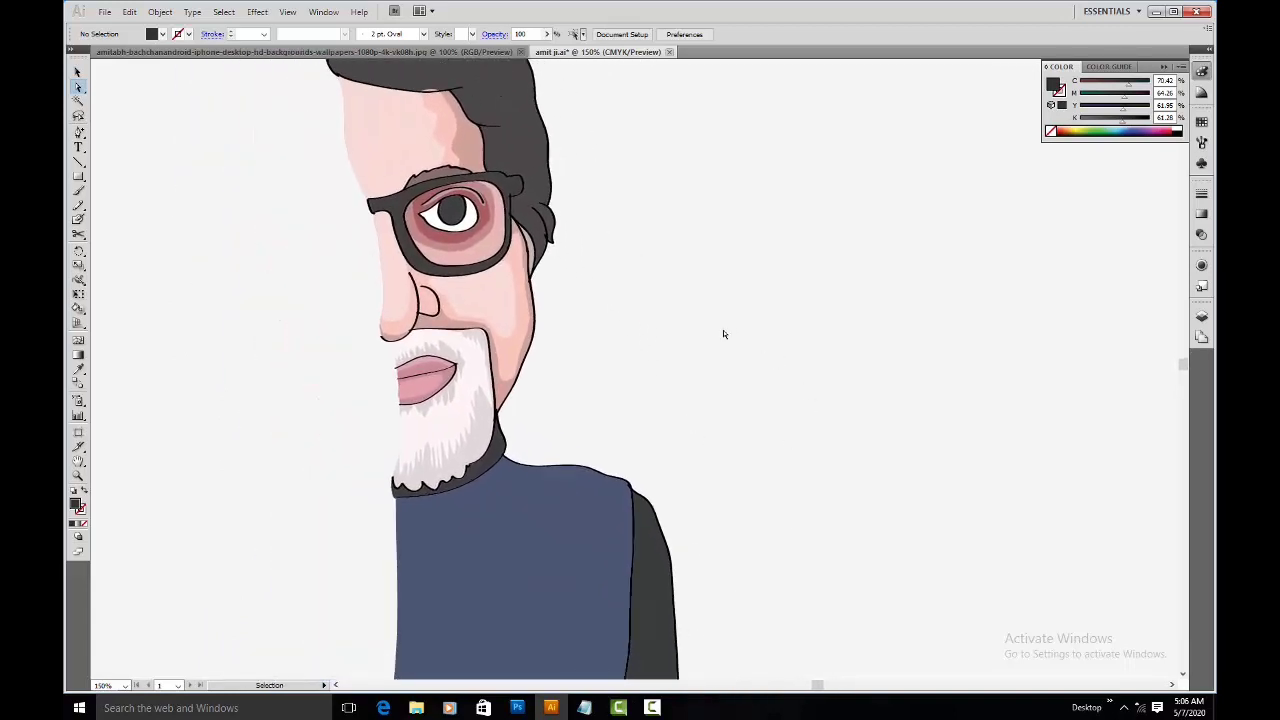
key("ctrl+o")
left_click(419, 288)
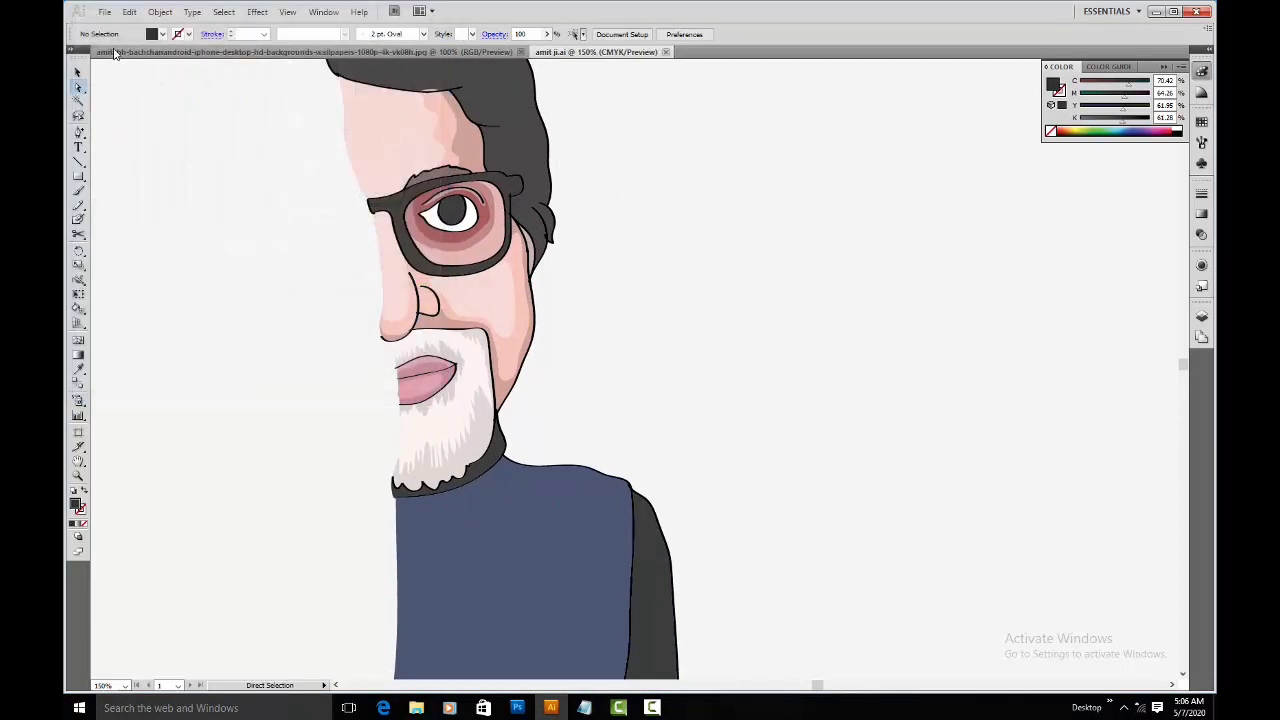
scroll(612, 497, "down", 10)
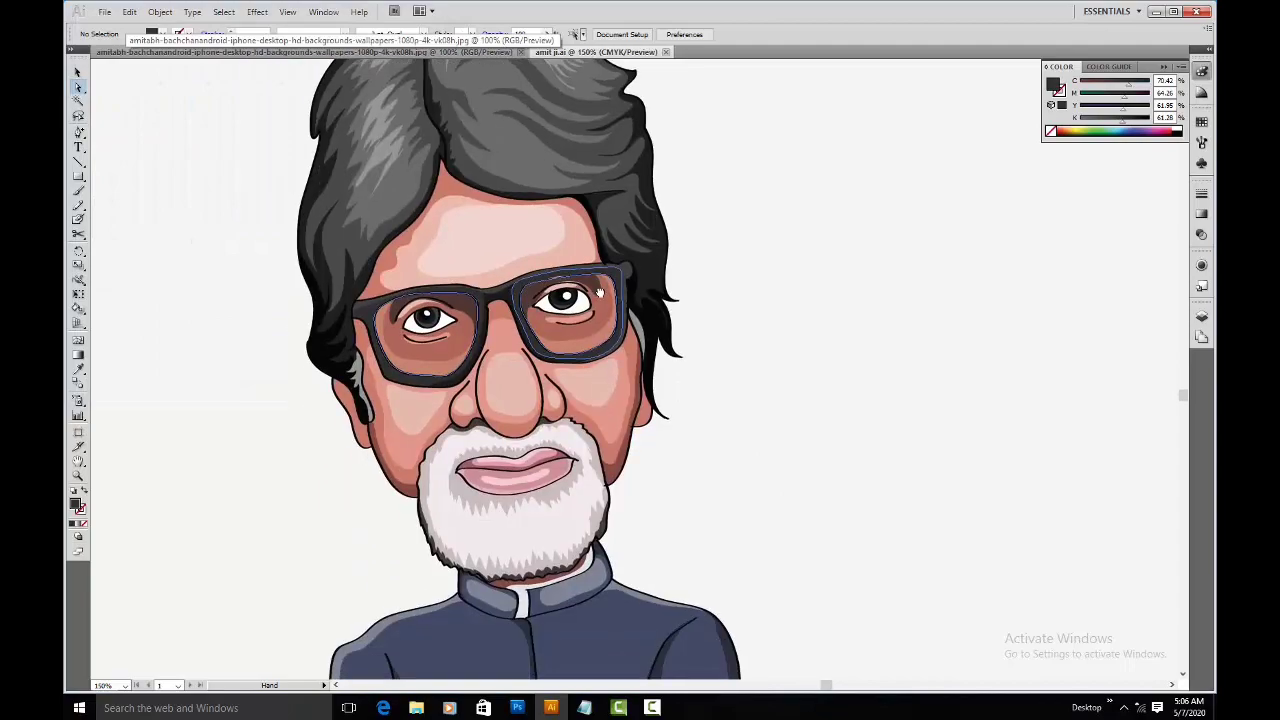